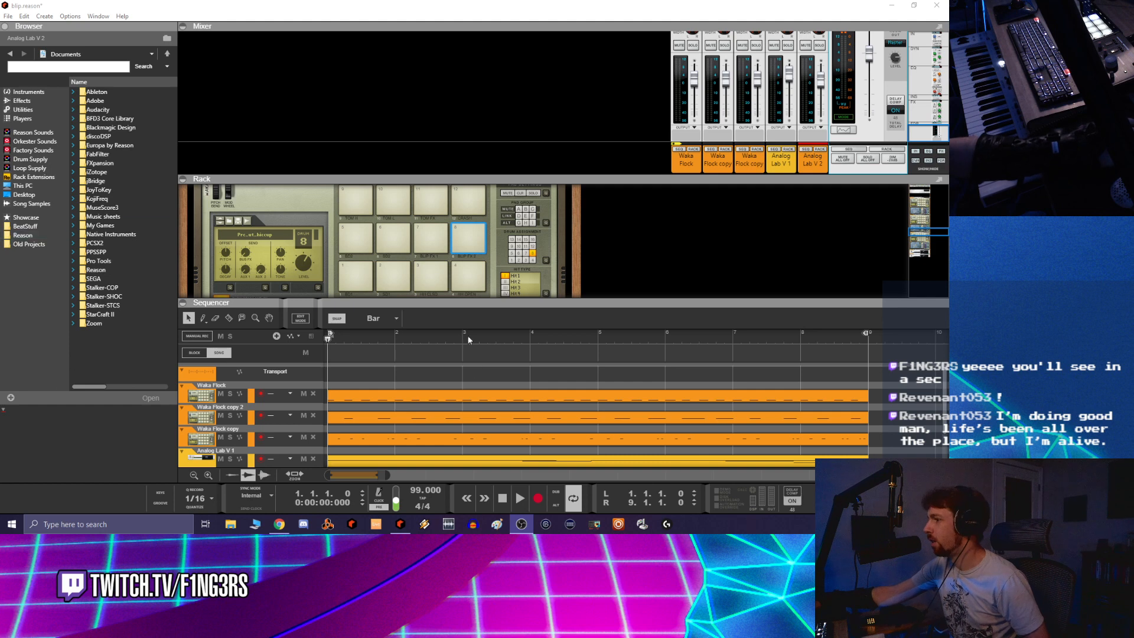
pyautogui.click(503, 498)
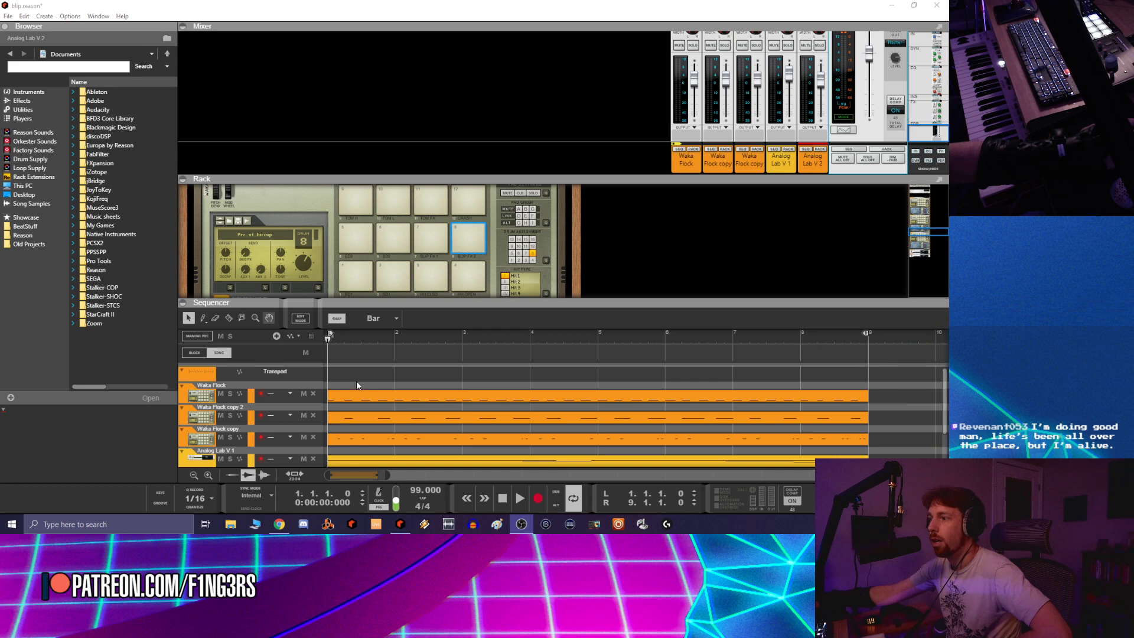
pyautogui.moveTo(275, 532)
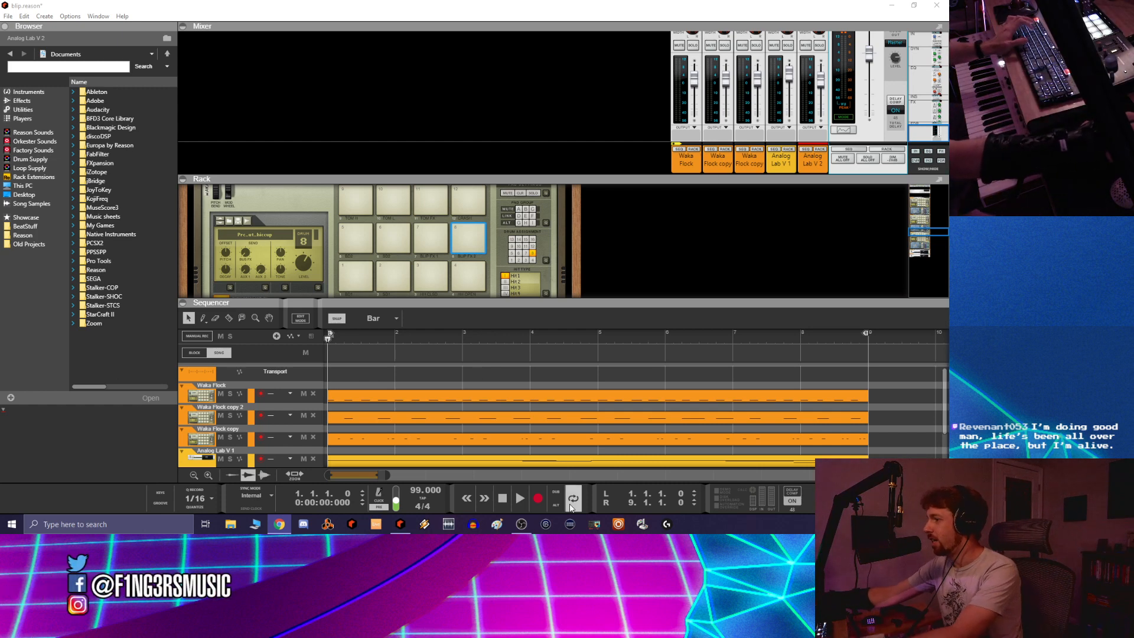
pyautogui.click(498, 502)
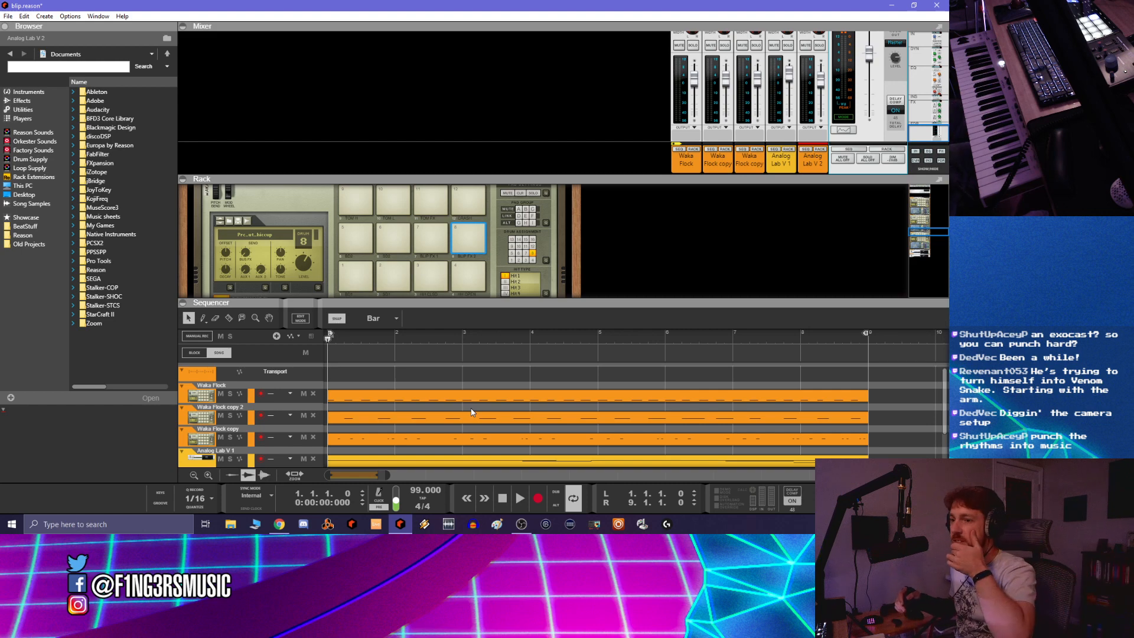
pyautogui.hotkey('alt', 'Tab')
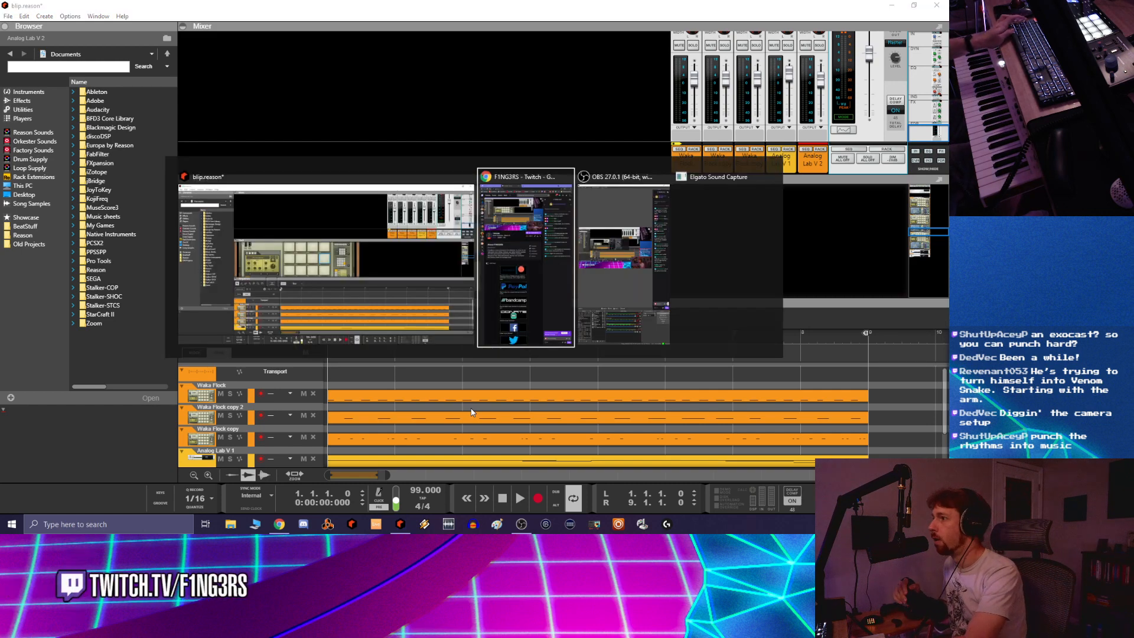
pyautogui.press('Escape')
pyautogui.hotkey('alt', 'Tab')
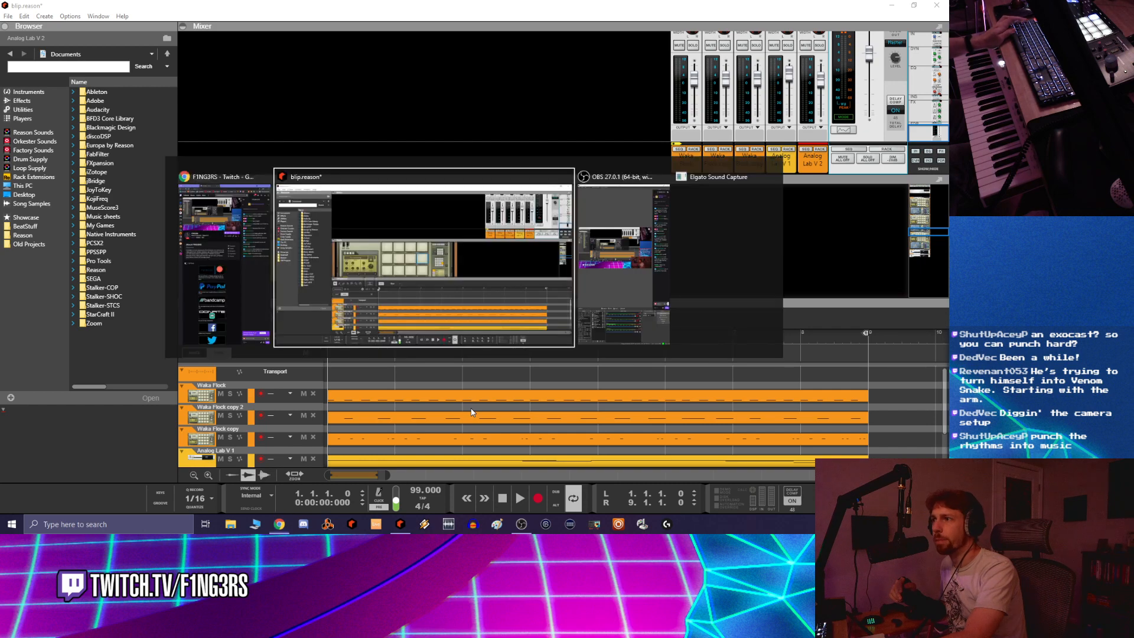
pyautogui.hotkey('alt', 'Tab')
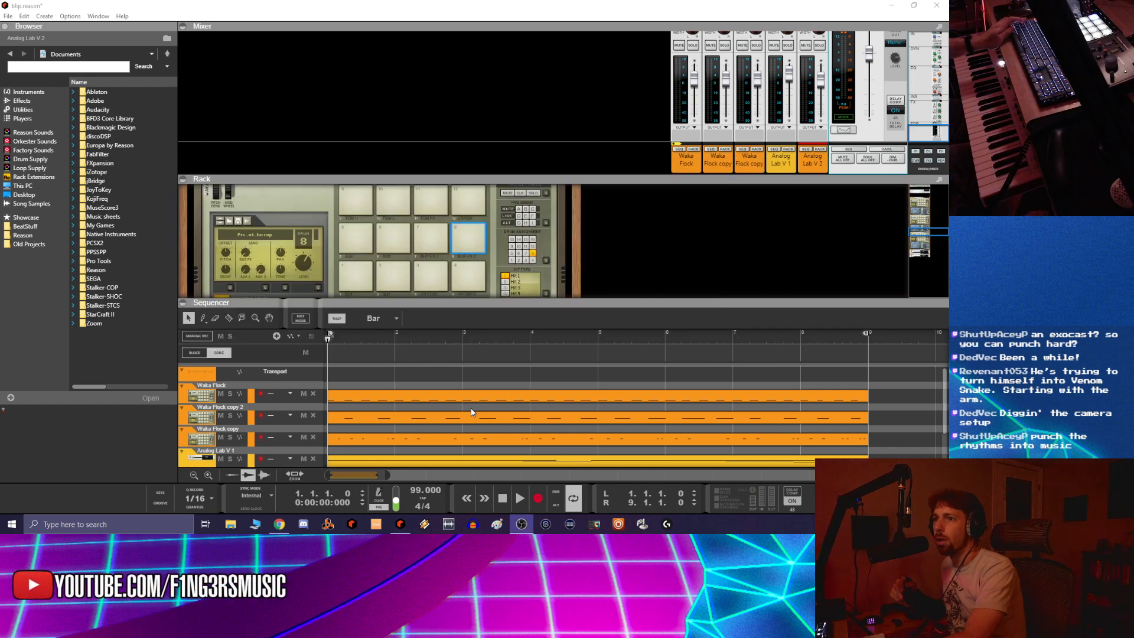
pyautogui.hotkey('alt', 'Tab')
pyautogui.hotkey('alt', 'Tab')
pyautogui.hotkey('alt', 'Tab')
pyautogui.hotkey('alt', 'Tab')
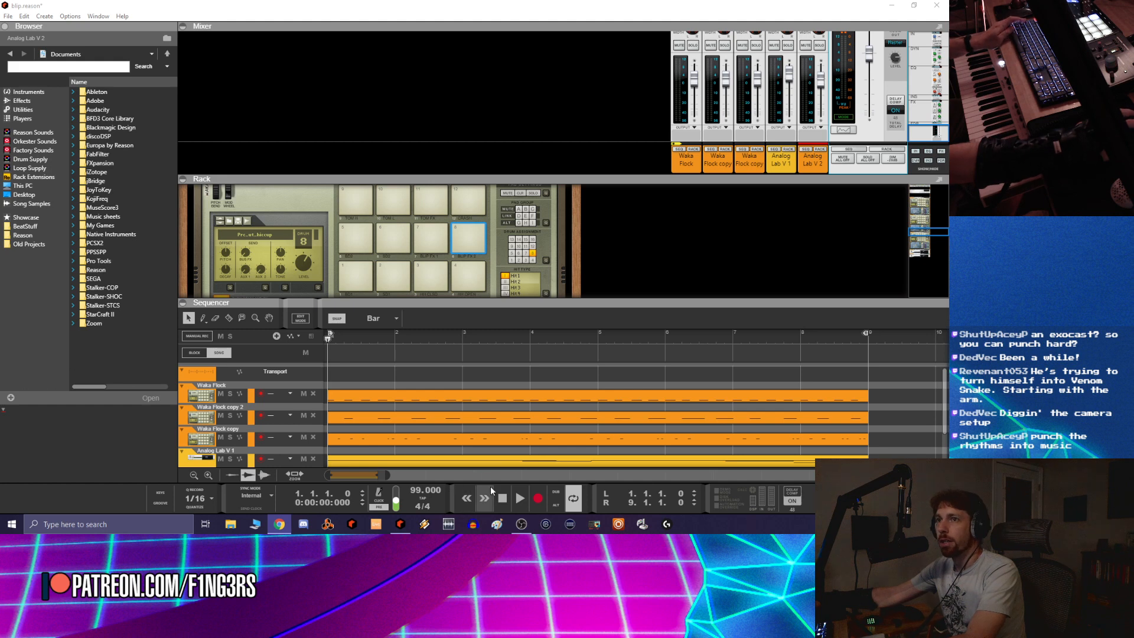
pyautogui.click(501, 501)
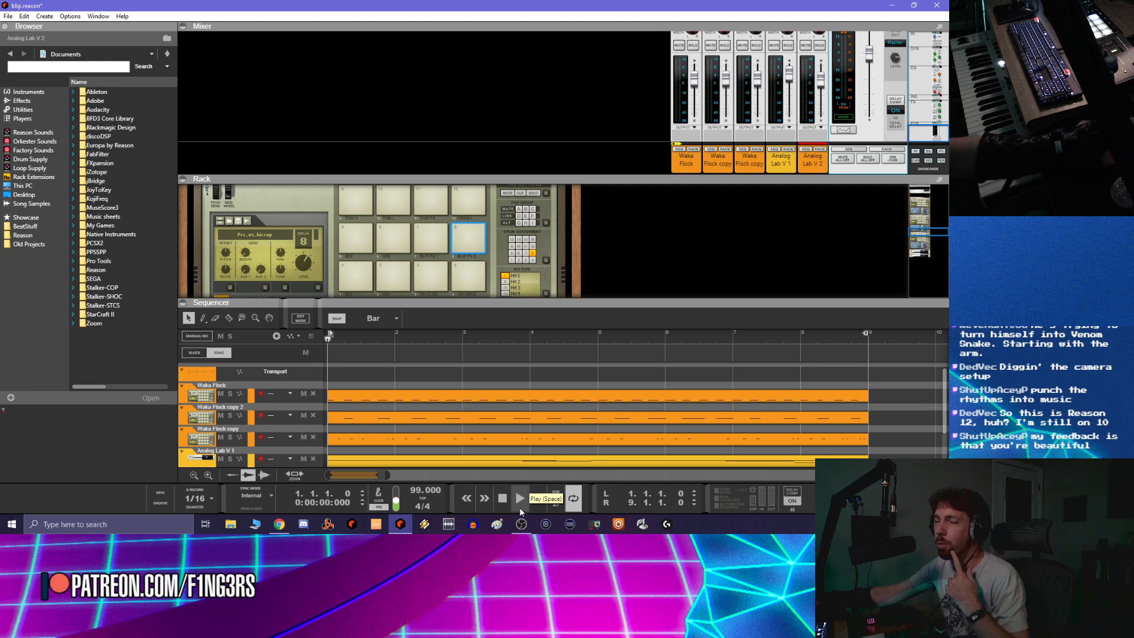
pyautogui.hotkey('alt', 'Tab')
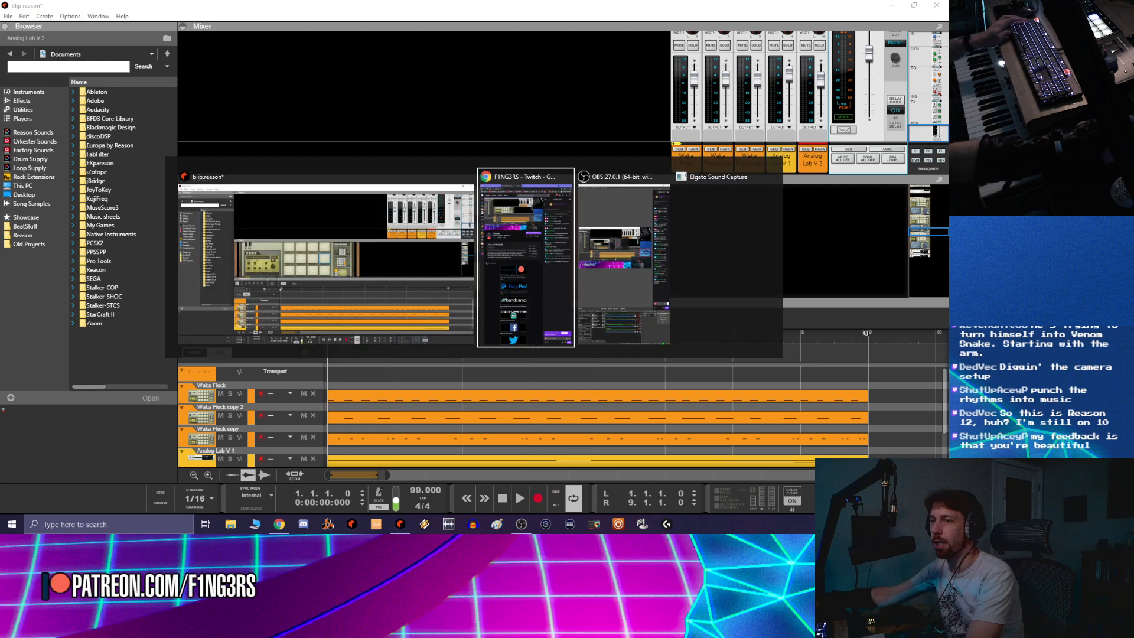
pyautogui.hotkey('alt', 'Tab')
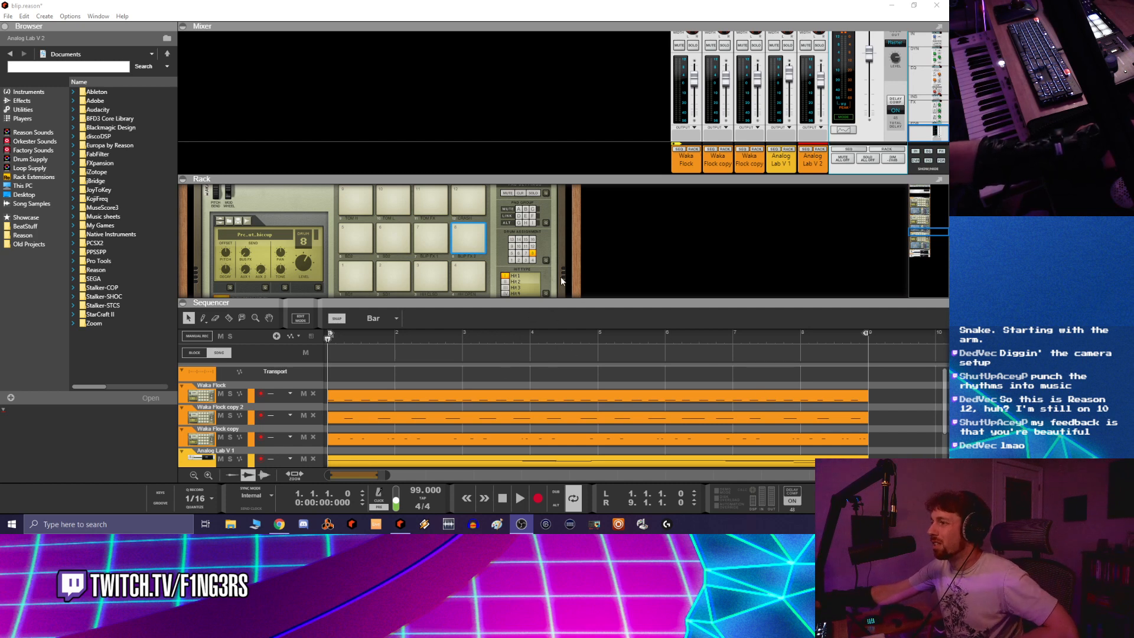
pyautogui.scroll(-3, 596, 237)
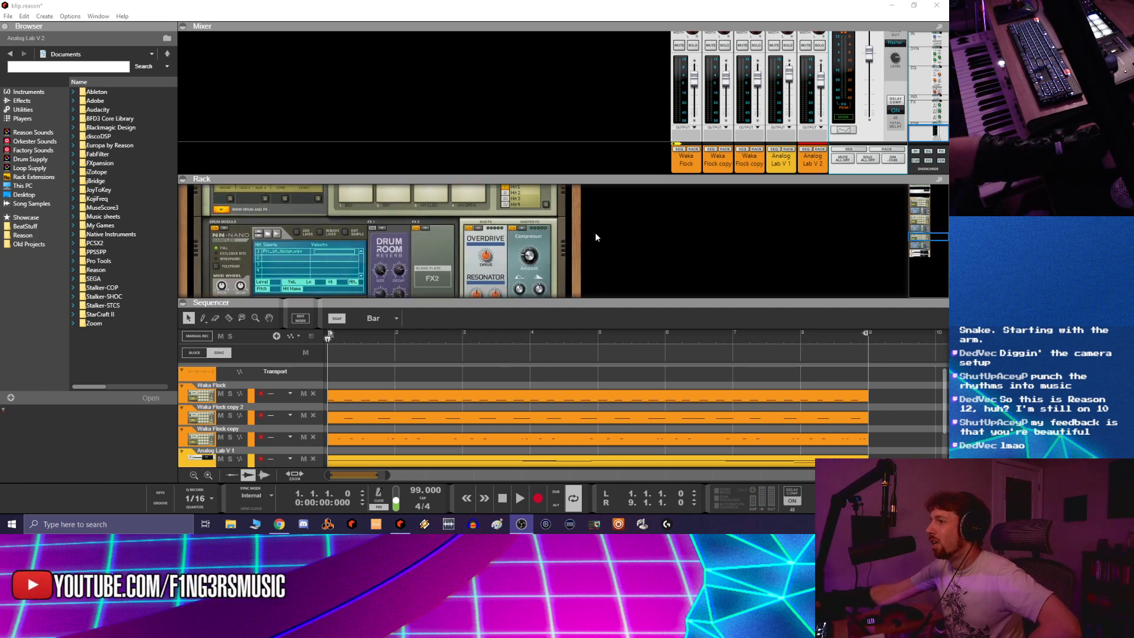
pyautogui.scroll(3, 596, 237)
pyautogui.scroll(1, 778, 215)
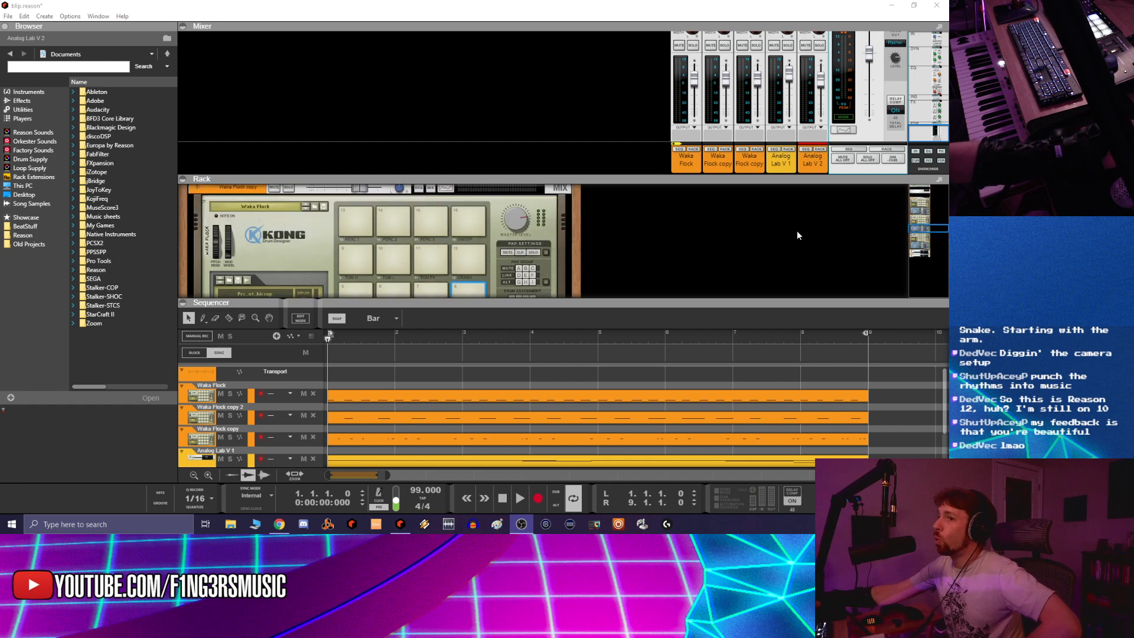
pyautogui.scroll(1, 602, 272)
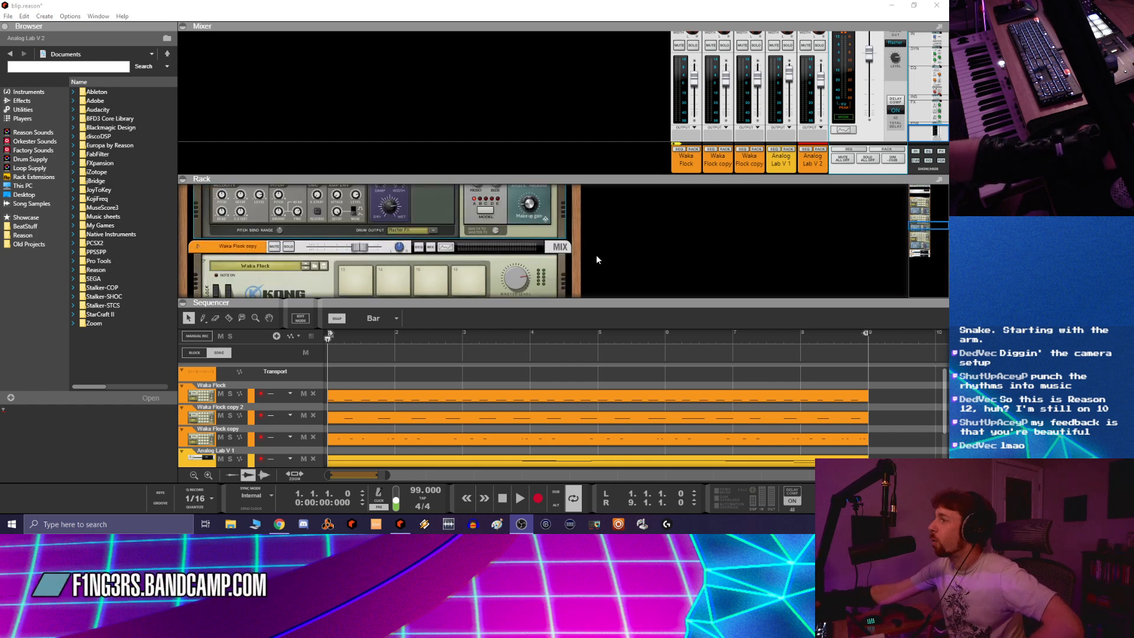
pyautogui.scroll(-2, 701, 254)
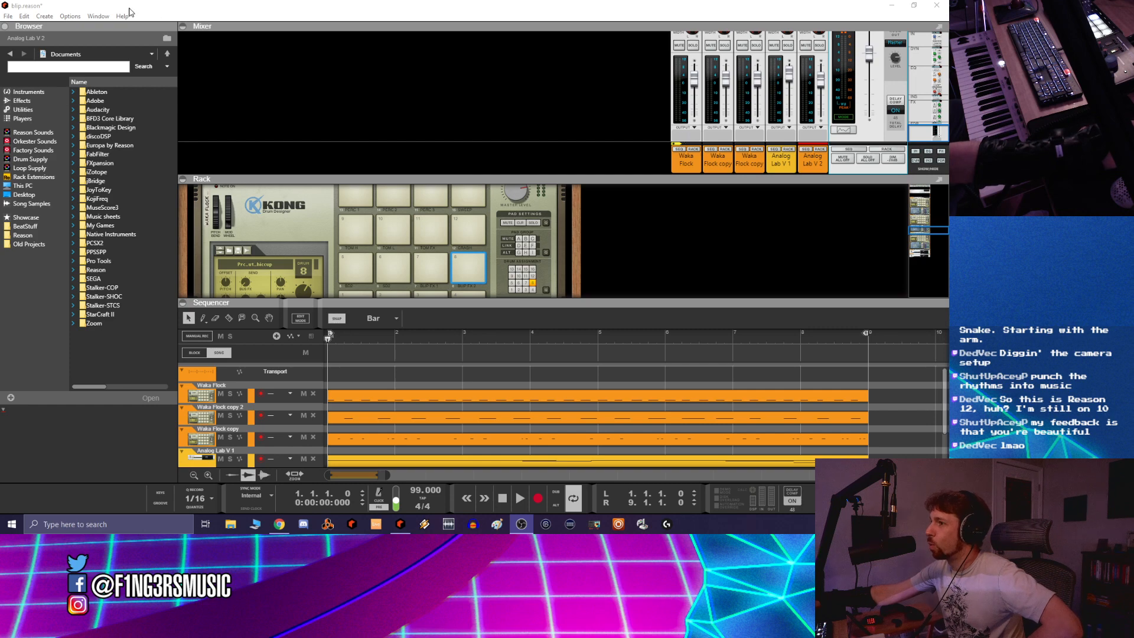
# Open the recent song Pianers.reason and enlarge the rack to show the whole Mimic sampler
pyautogui.click(9, 16)
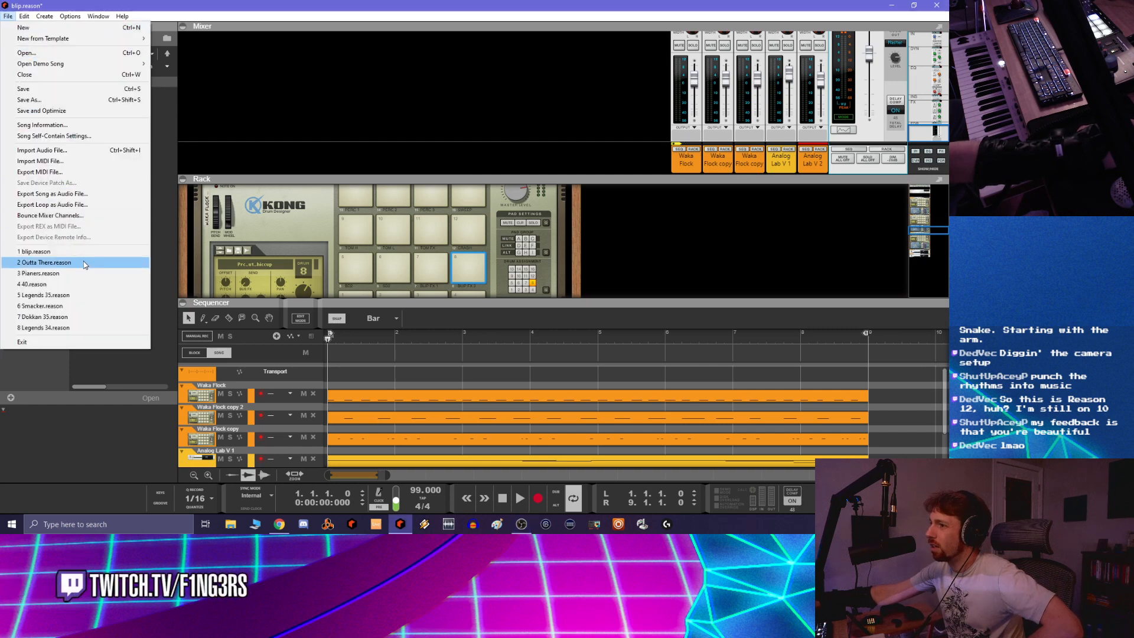
pyautogui.click(86, 277)
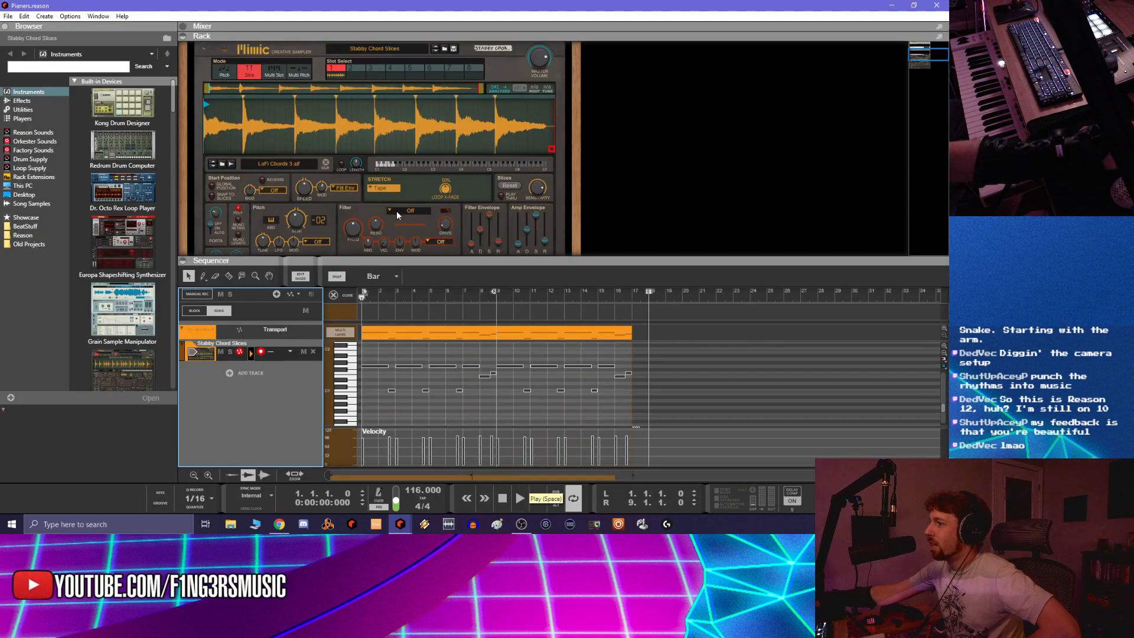
pyautogui.moveTo(453, 258); pyautogui.dragTo(453, 384)
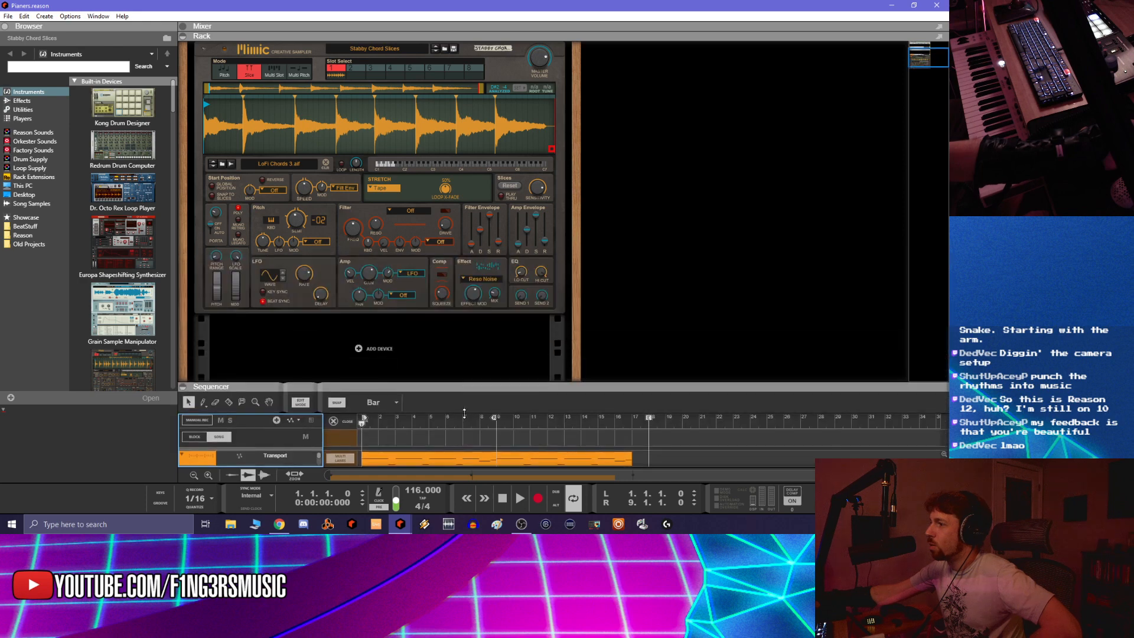
pyautogui.scroll(4, 262, 158)
pyautogui.scroll(-3, 262, 158)
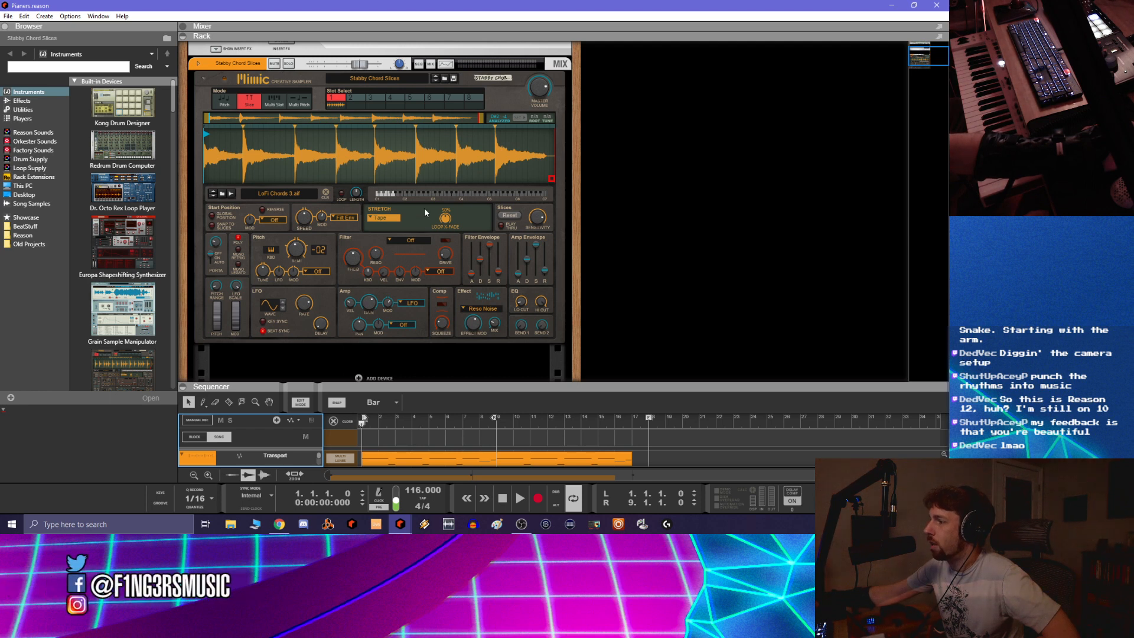
pyautogui.click(274, 101)
pyautogui.click(299, 102)
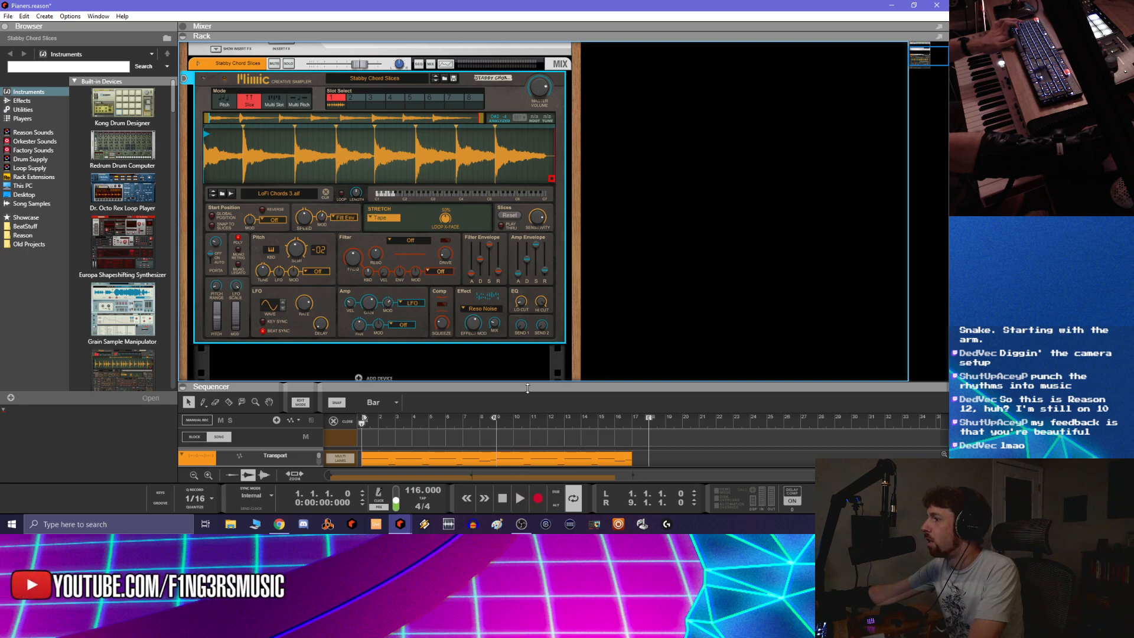
# Enlarge the sequencer, leave edit mode to show the arrangement, and play the Stabby Chord Slices clip
pyautogui.moveTo(496, 385); pyautogui.dragTo(496, 226)
pyautogui.click(302, 216)
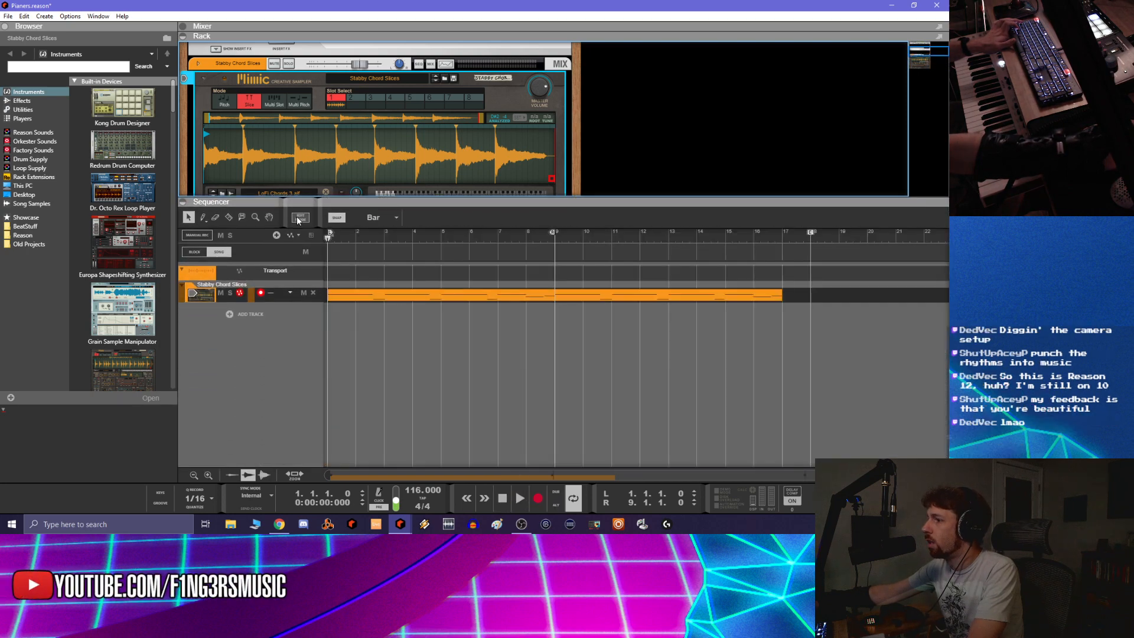
pyautogui.click(520, 498)
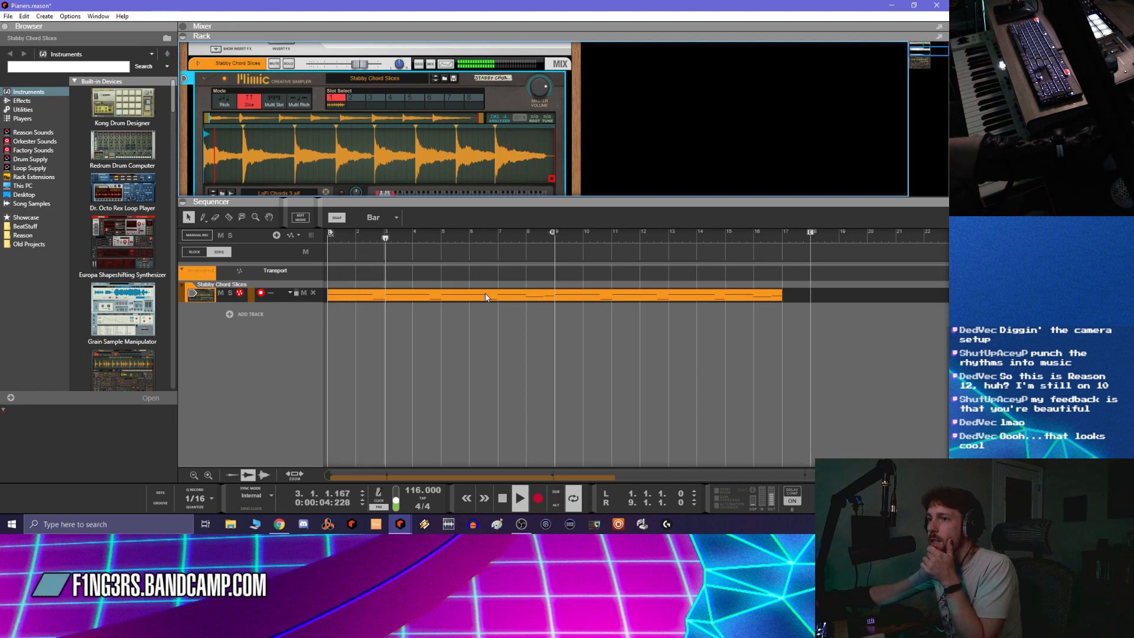
pyautogui.moveTo(507, 200); pyautogui.dragTo(580, 249)
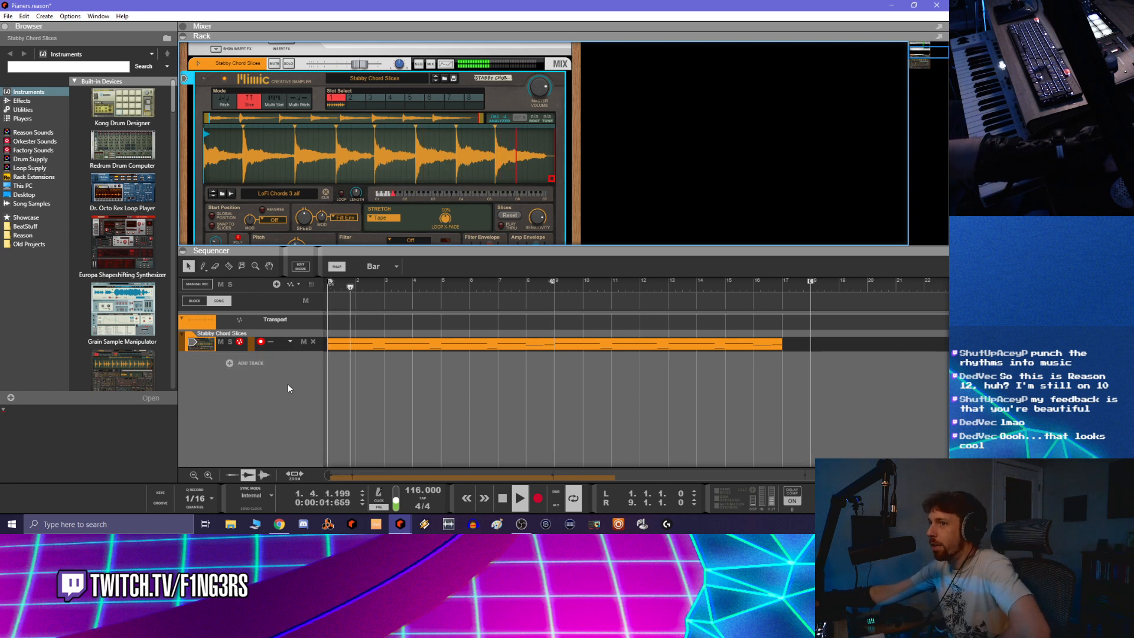
# Add a Redrum Drum Computer below the Mimic and program channel 1 hits on steps 1, 5, 9 and 13
pyautogui.moveTo(551, 257); pyautogui.dragTo(550, 376)
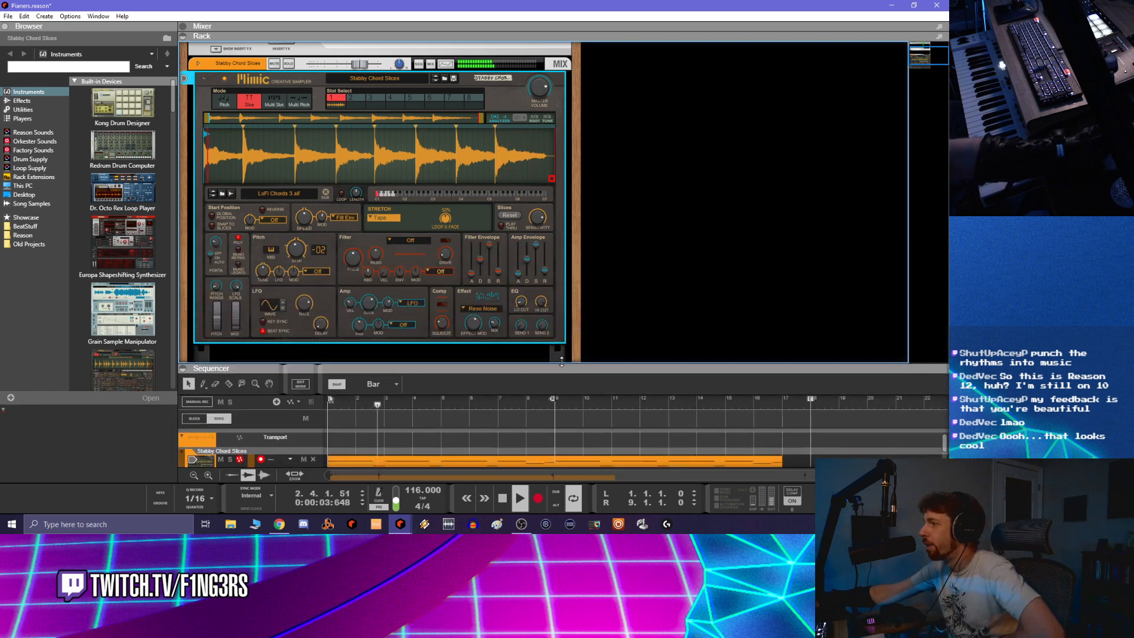
pyautogui.scroll(-2, 378, 236)
pyautogui.rightClick(364, 326)
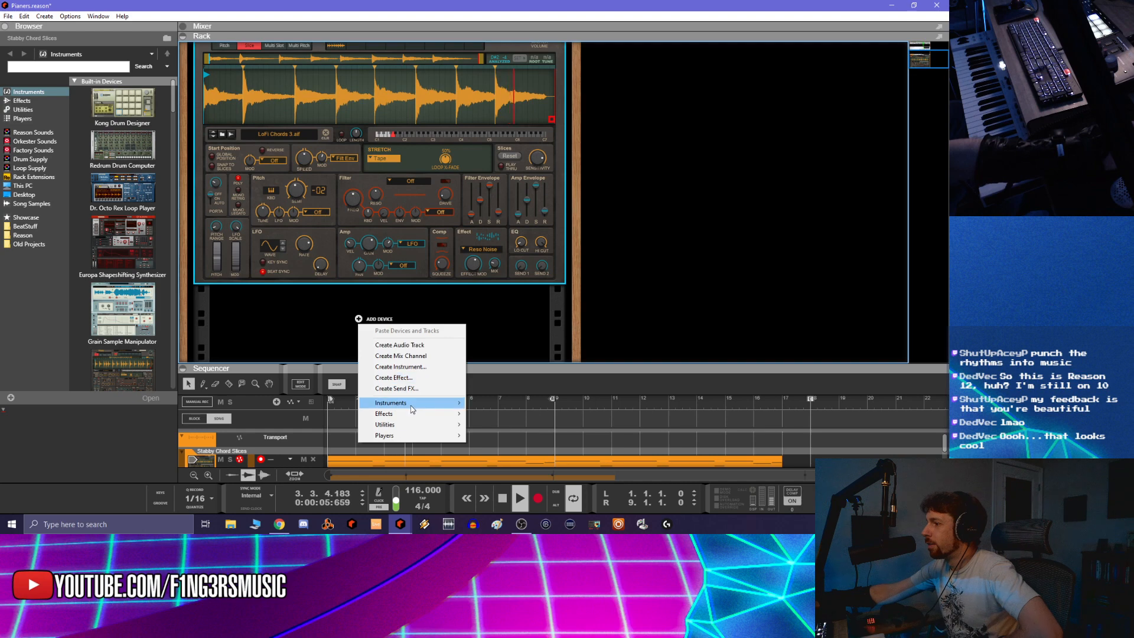
pyautogui.moveTo(414, 403)
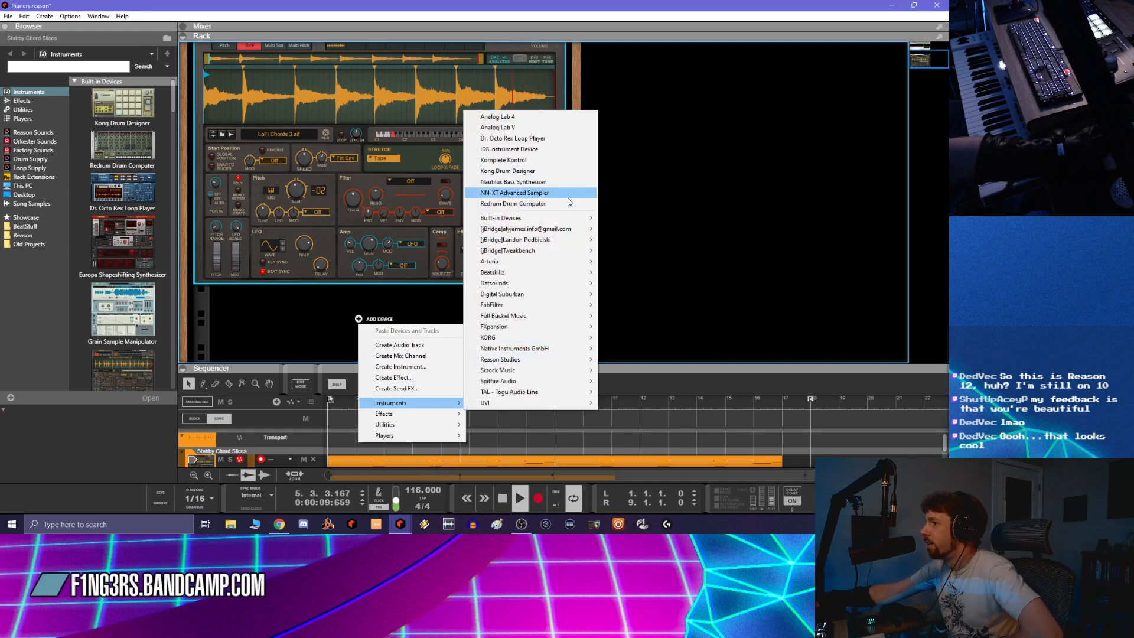
pyautogui.click(532, 204)
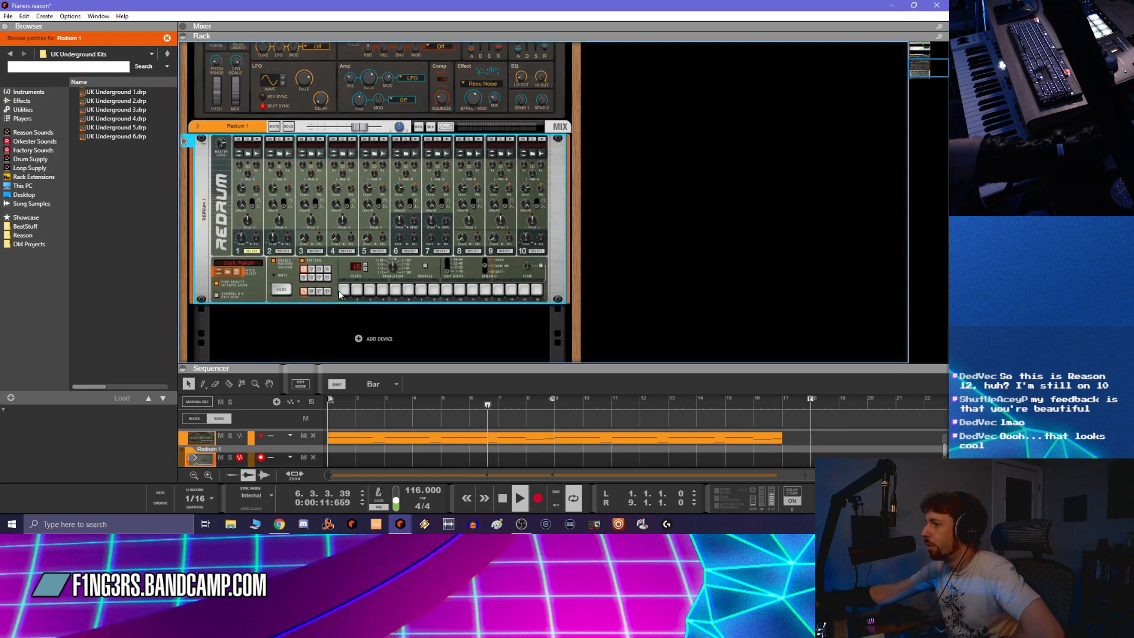
pyautogui.click(446, 290)
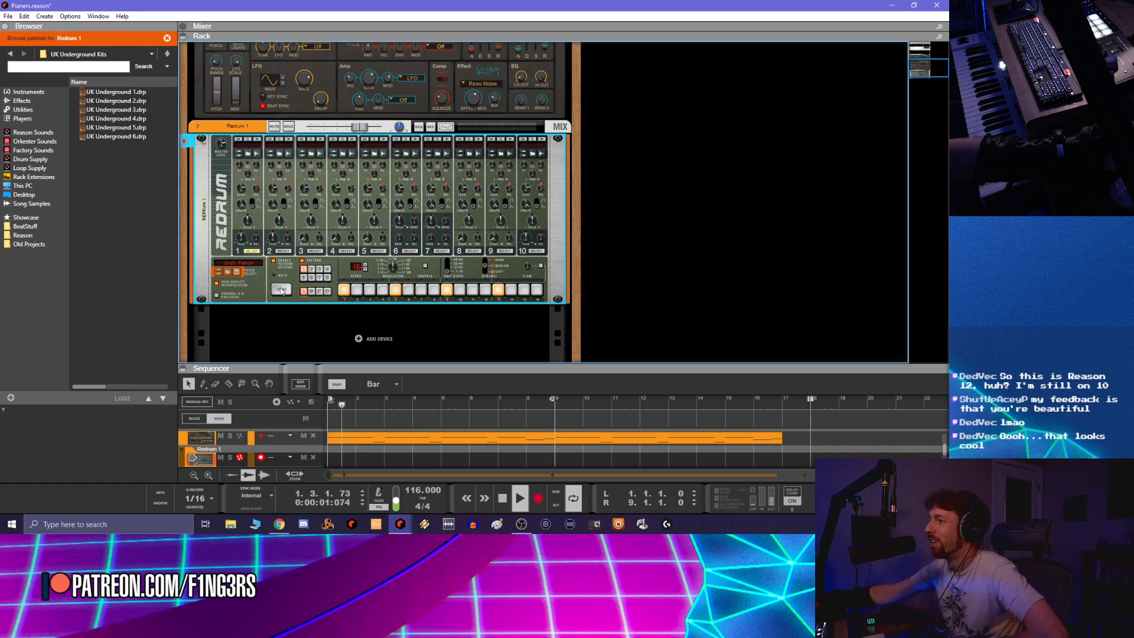
# Browse samples for Redrum channel 1 and open the Custom One Shots Kicks folder in BeatStuff > Slate > vintage-analog-drums-vol-1
pyautogui.click(249, 154)
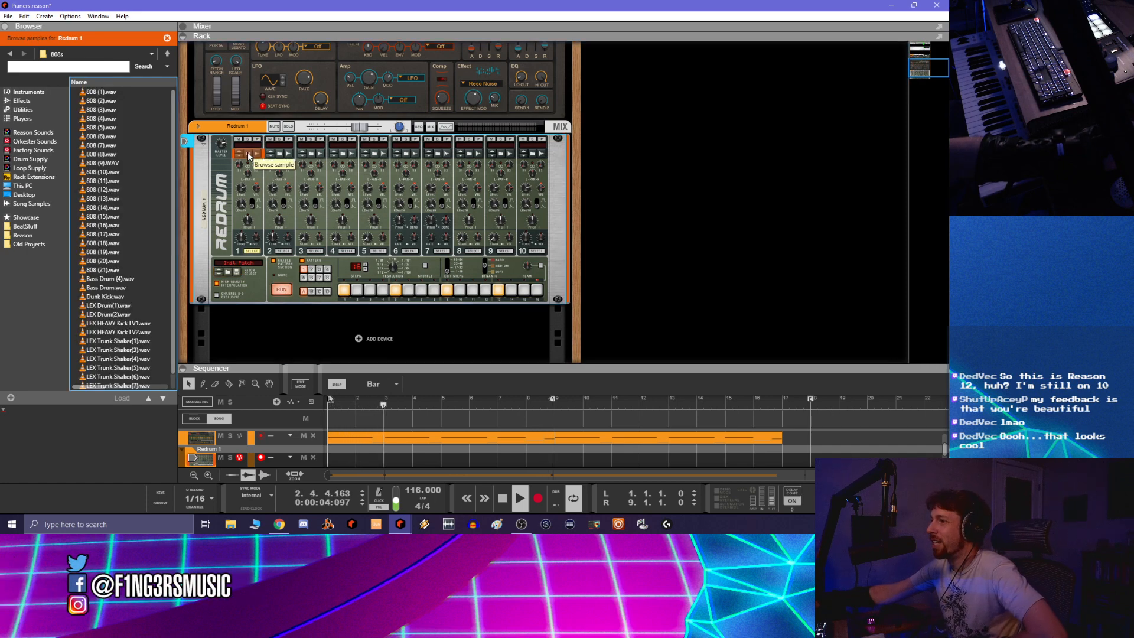
pyautogui.click(163, 55)
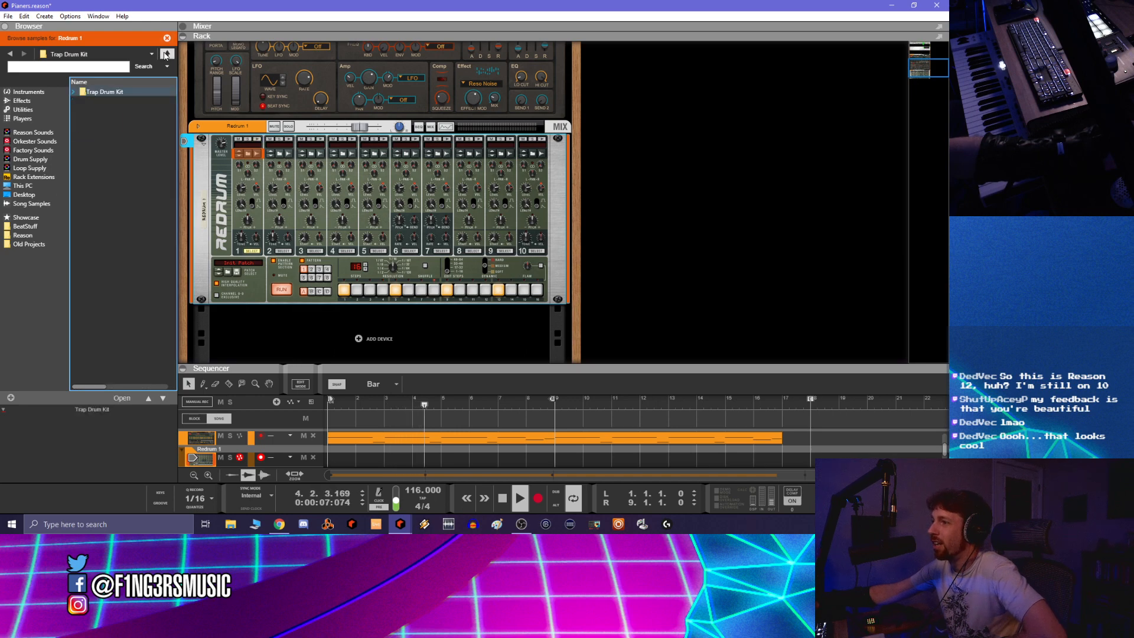
pyautogui.click(167, 55)
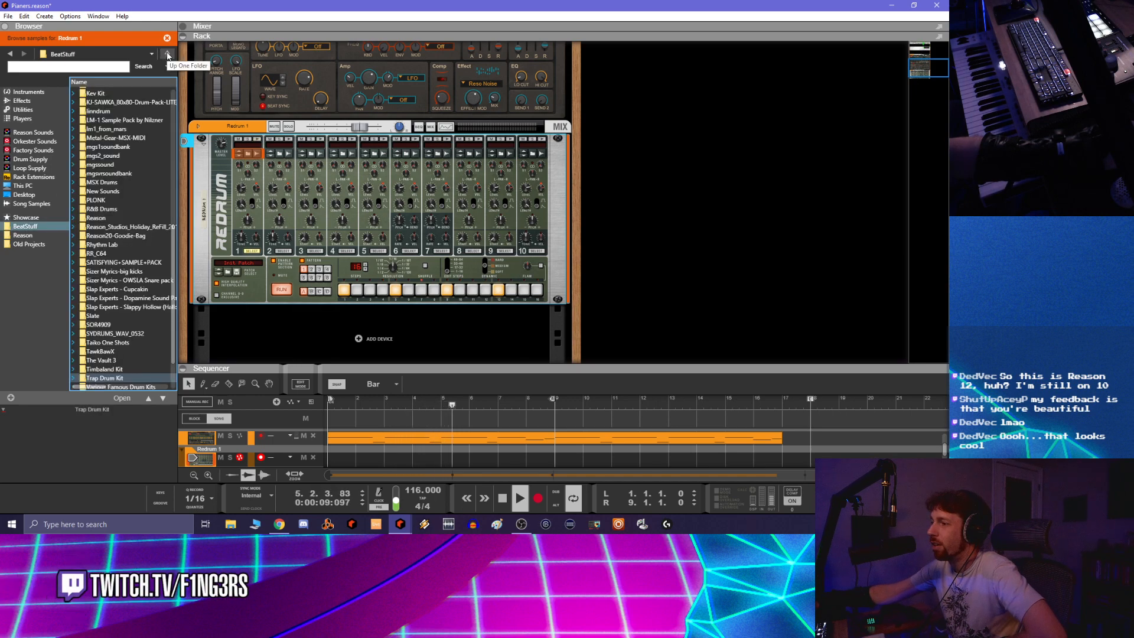
pyautogui.doubleClick(125, 316)
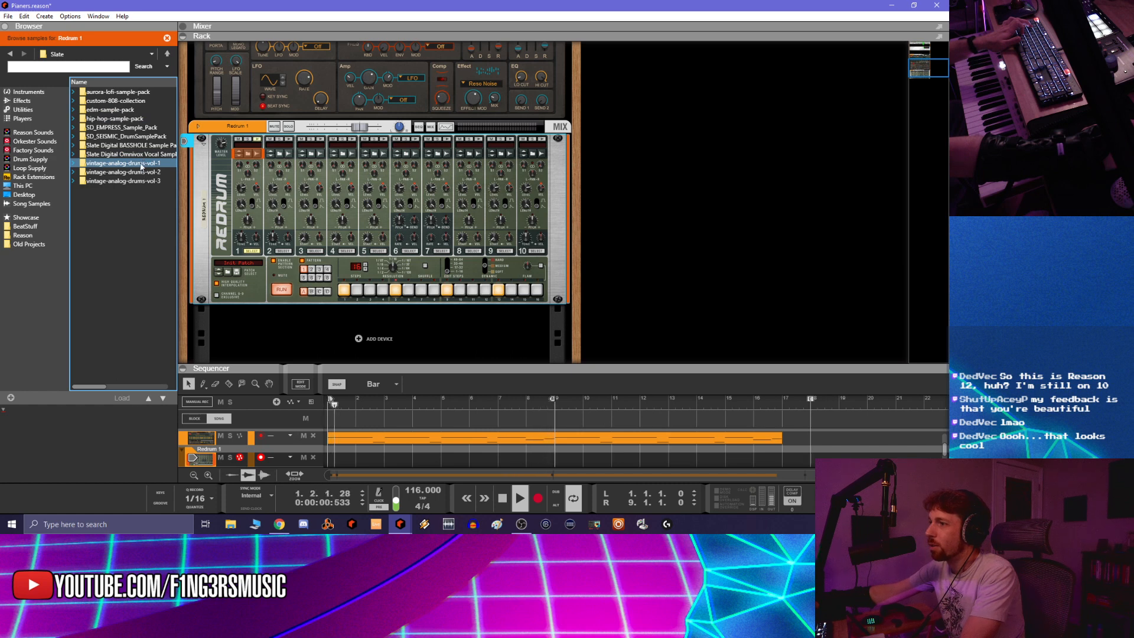
pyautogui.doubleClick(140, 168)
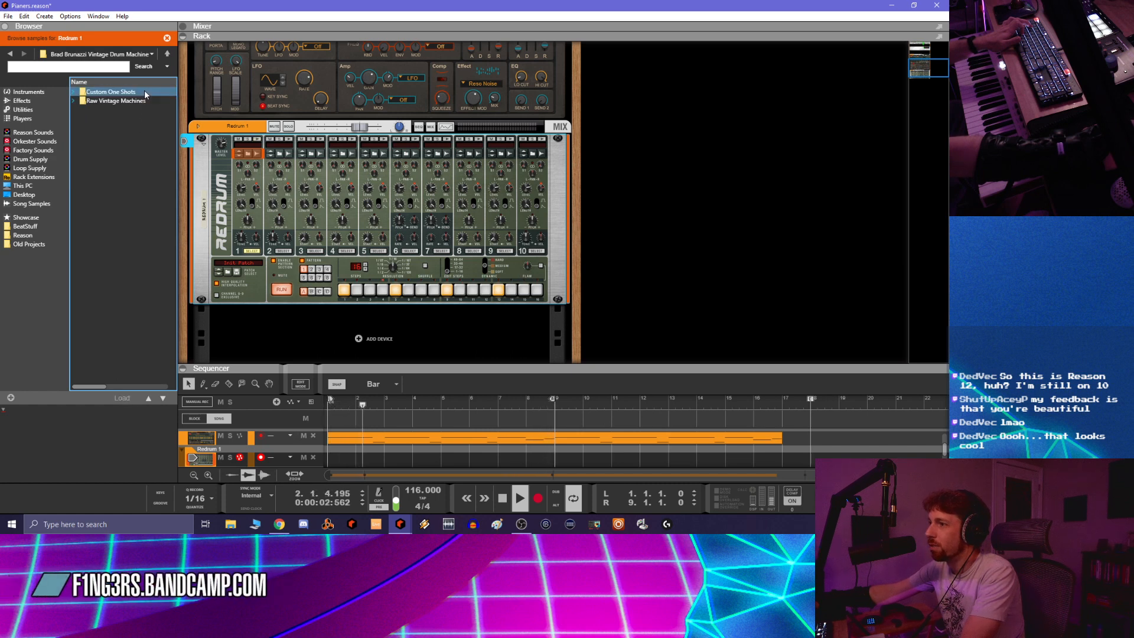
pyautogui.doubleClick(145, 93)
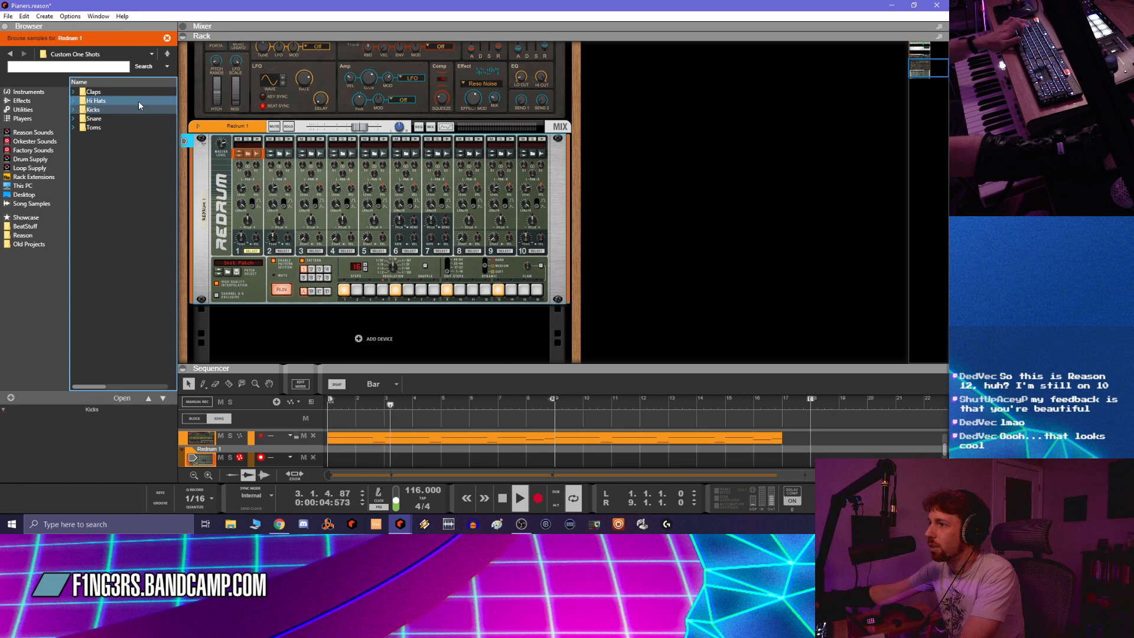
pyautogui.click(128, 109)
pyautogui.doubleClick(126, 111)
# Audition the samples in the Kicks folder and load SD_Choji_Kick.wav into Redrum 1 channel 1
pyautogui.click(131, 92)
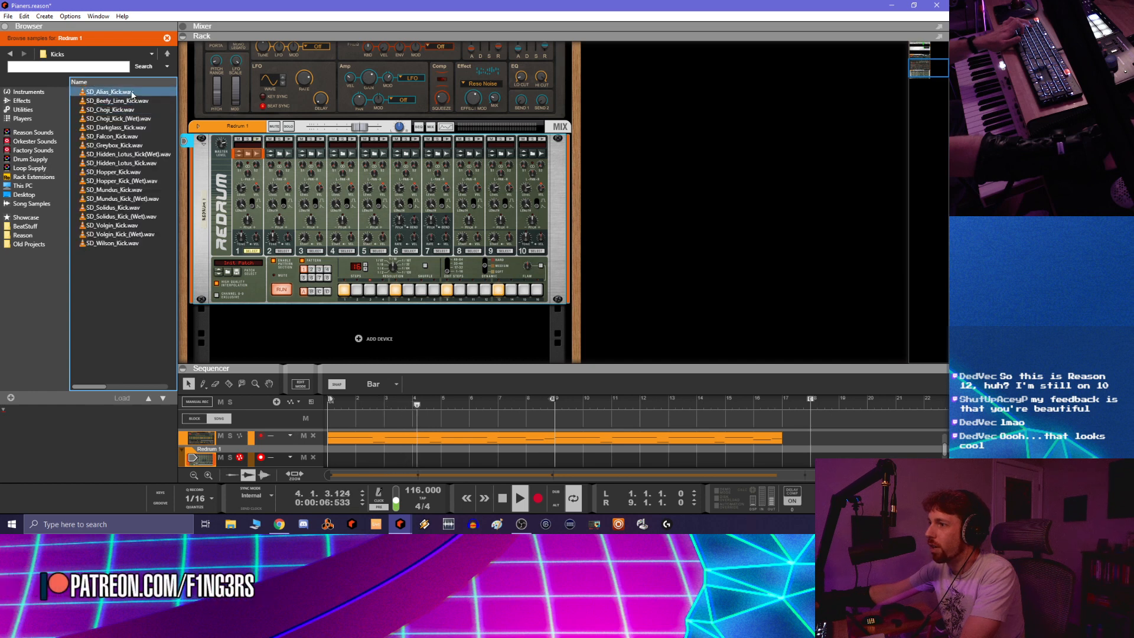
pyautogui.click(131, 93)
pyautogui.click(132, 103)
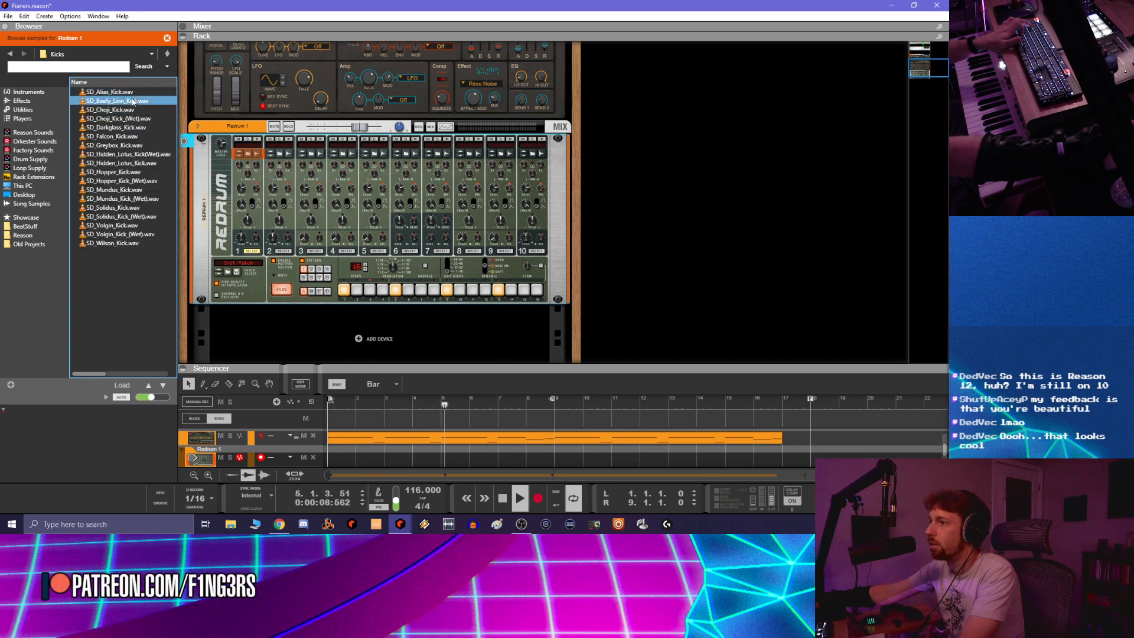
pyautogui.click(132, 112)
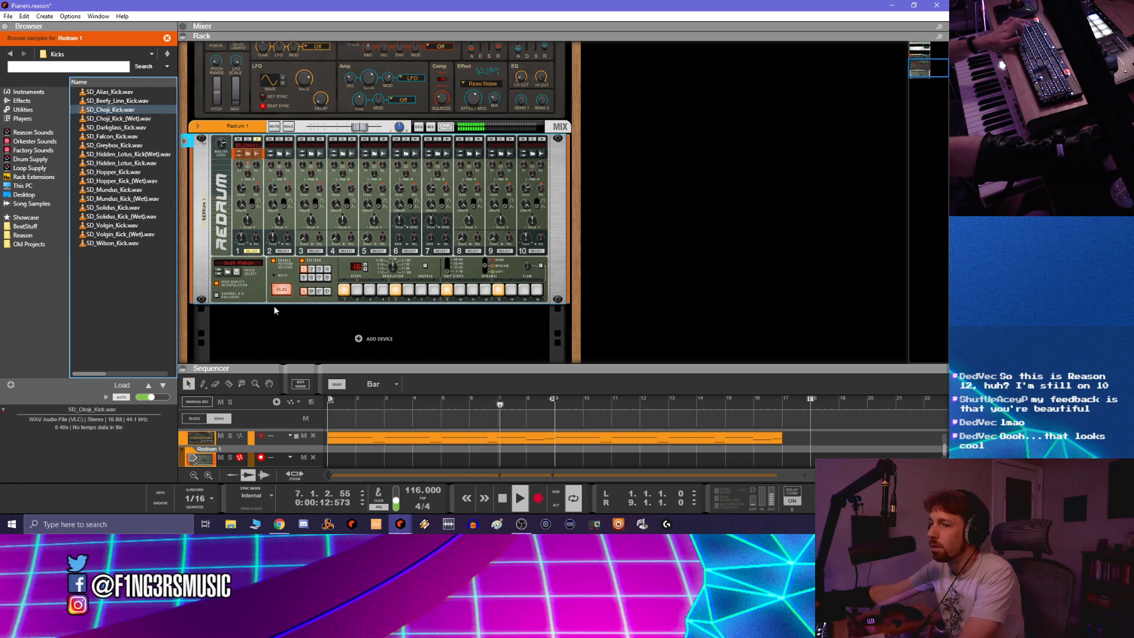
# Add a second Redrum Drum Computer below the first and program channel 1 hits on steps 5 and 13
pyautogui.scroll(-1, 388, 295)
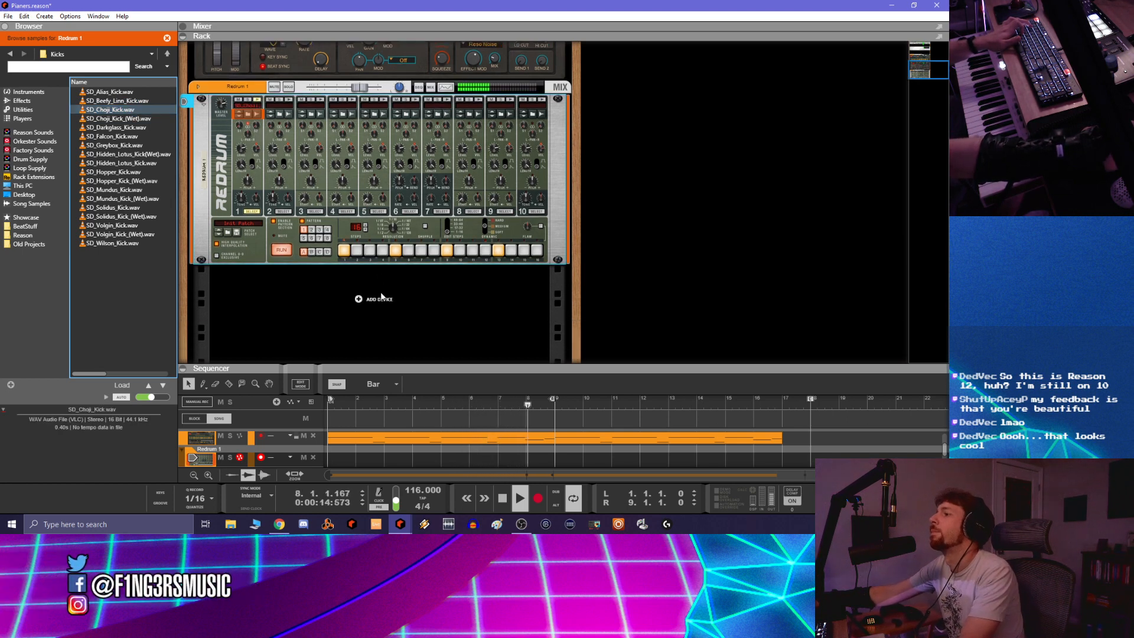
pyautogui.rightClick(381, 297)
pyautogui.moveTo(437, 371)
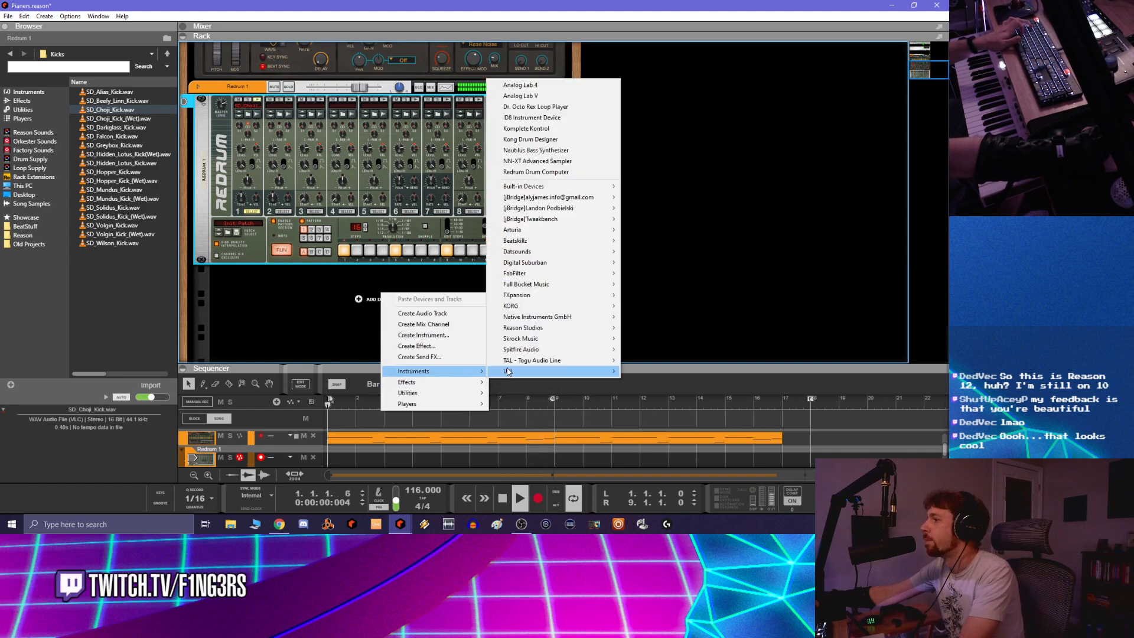
pyautogui.click(520, 172)
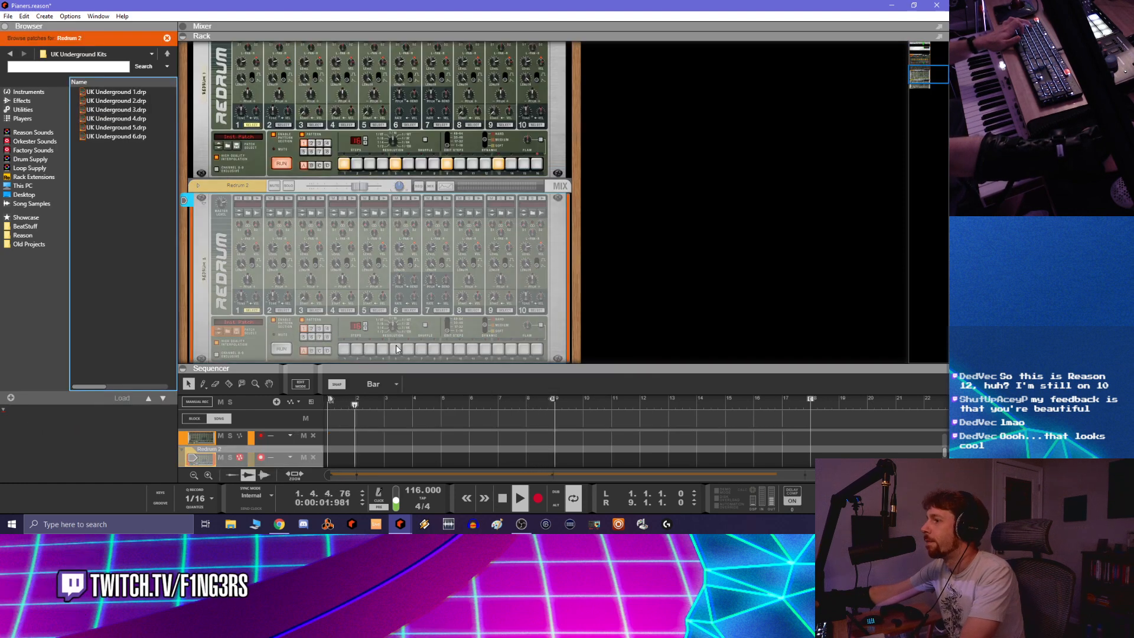
pyautogui.click(396, 350)
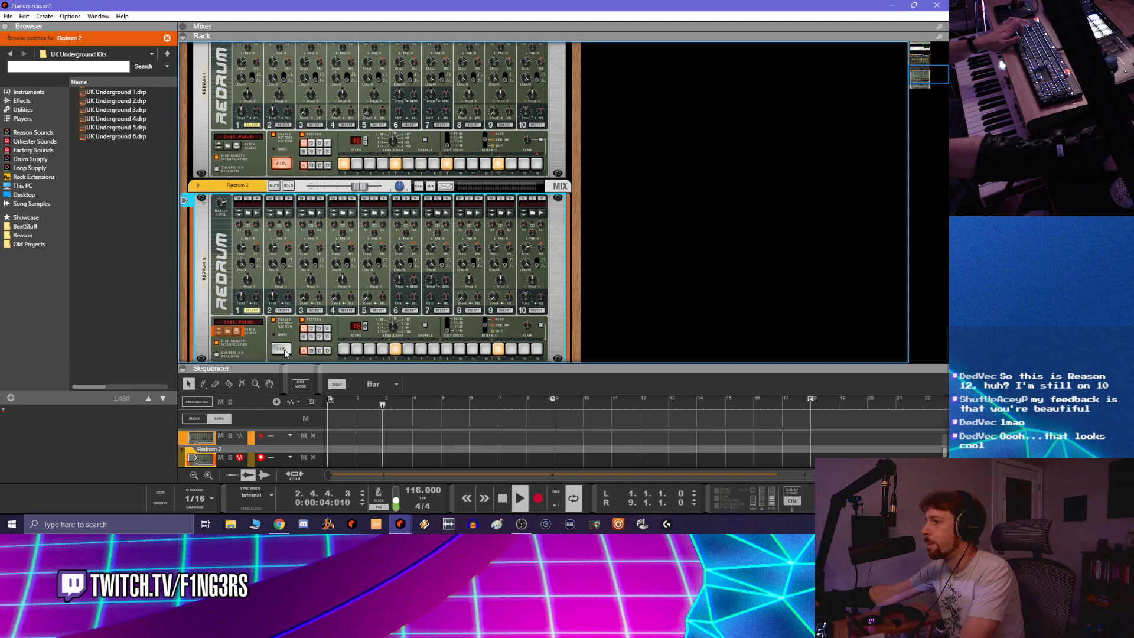
# Load SD_Amaterasu_Snare.wav from the Custom One Shots Snare folder into Redrum 2 channel 1
pyautogui.click(256, 212)
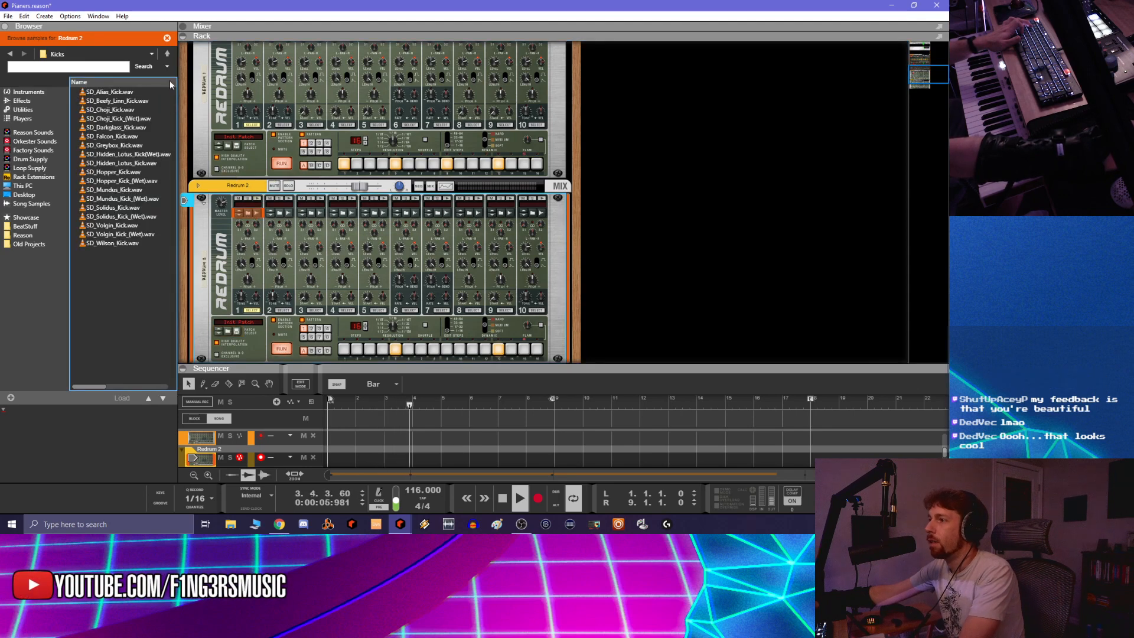
pyautogui.click(167, 54)
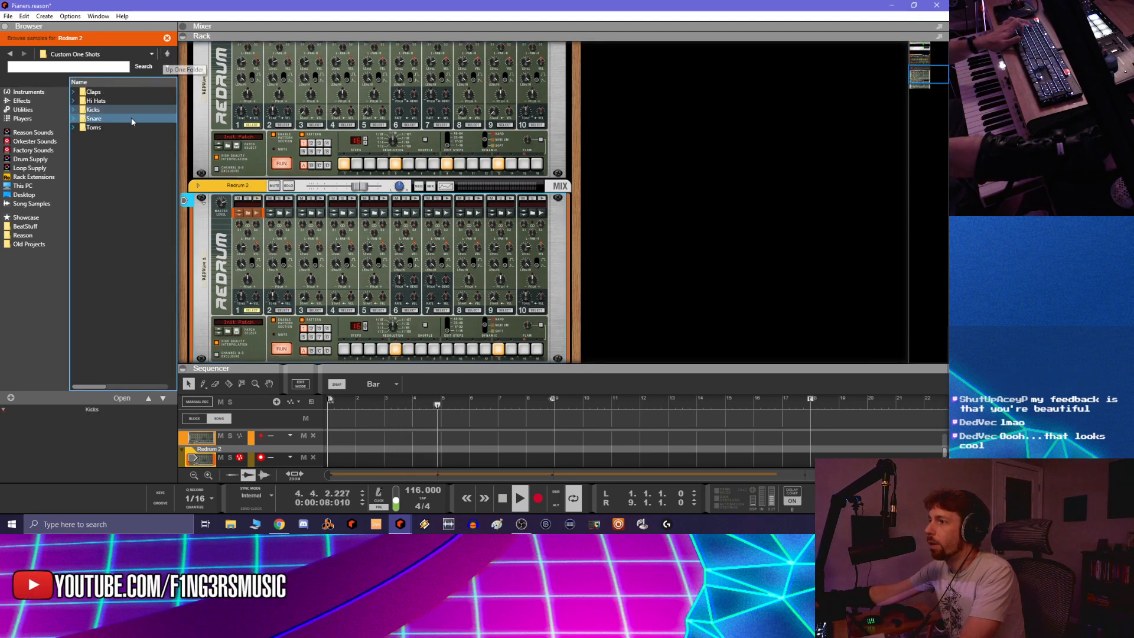
pyautogui.doubleClick(118, 119)
pyautogui.click(138, 127)
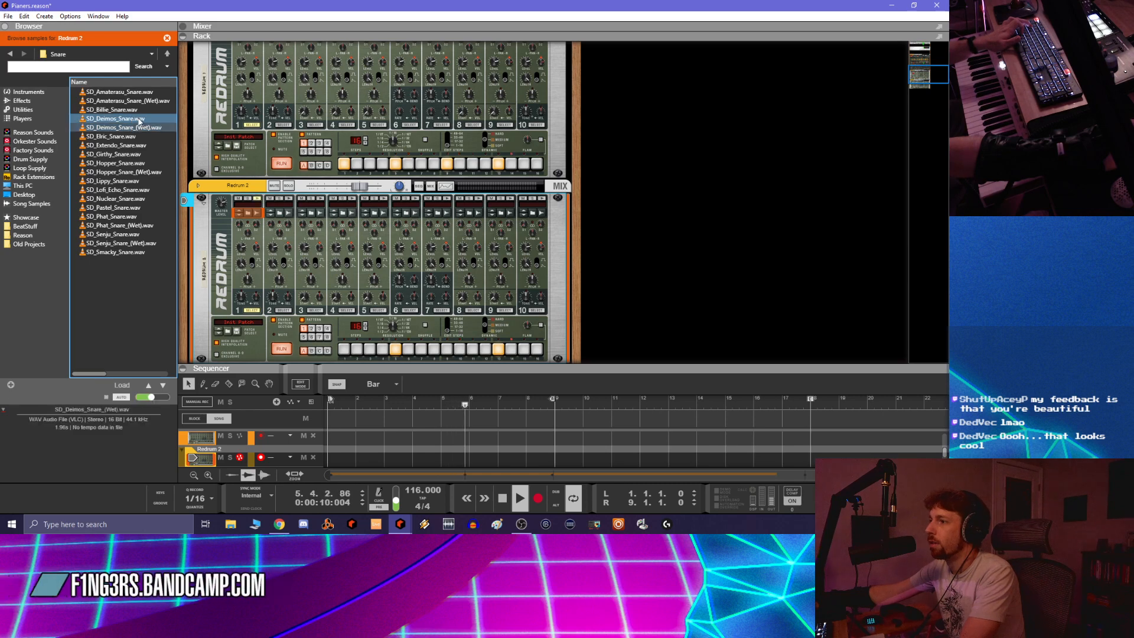
pyautogui.click(147, 92)
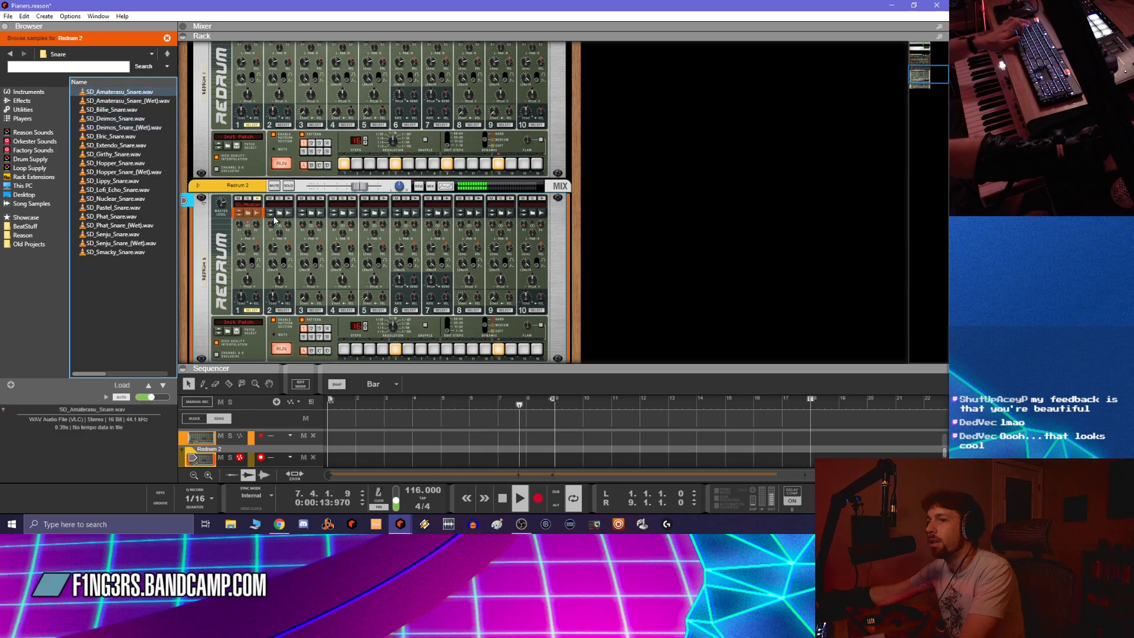
# Add a third Redrum Drum Computer below Redrum 2 and program channel 1 hits on steps 3, 7, 11 and 15
pyautogui.scroll(-3, 307, 266)
pyautogui.rightClick(353, 295)
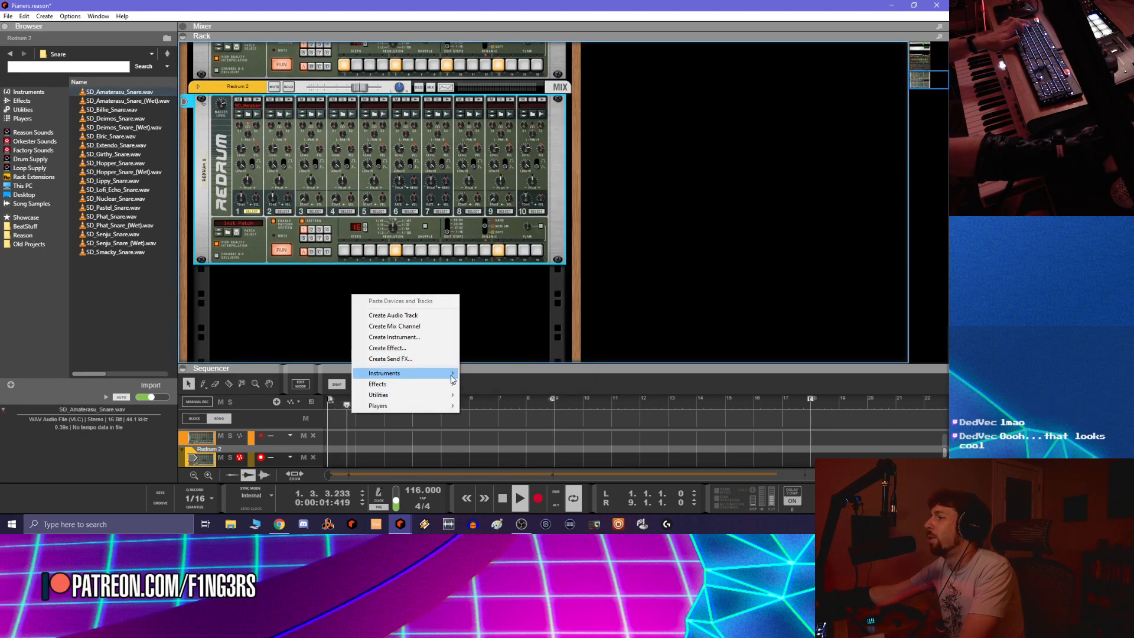
pyautogui.moveTo(454, 379)
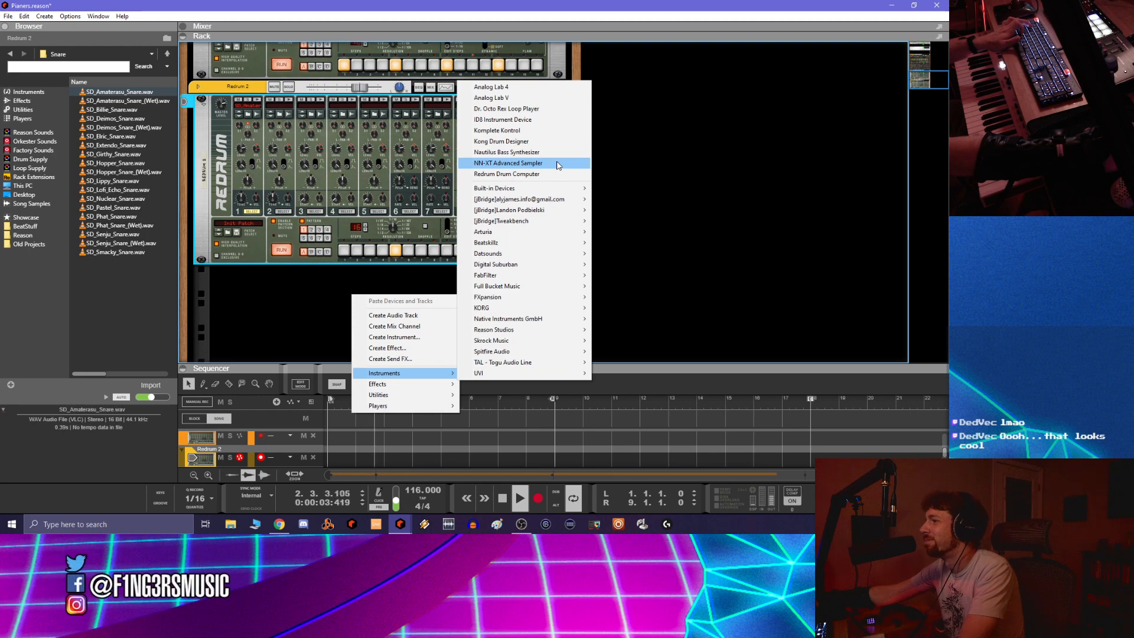
pyautogui.click(553, 173)
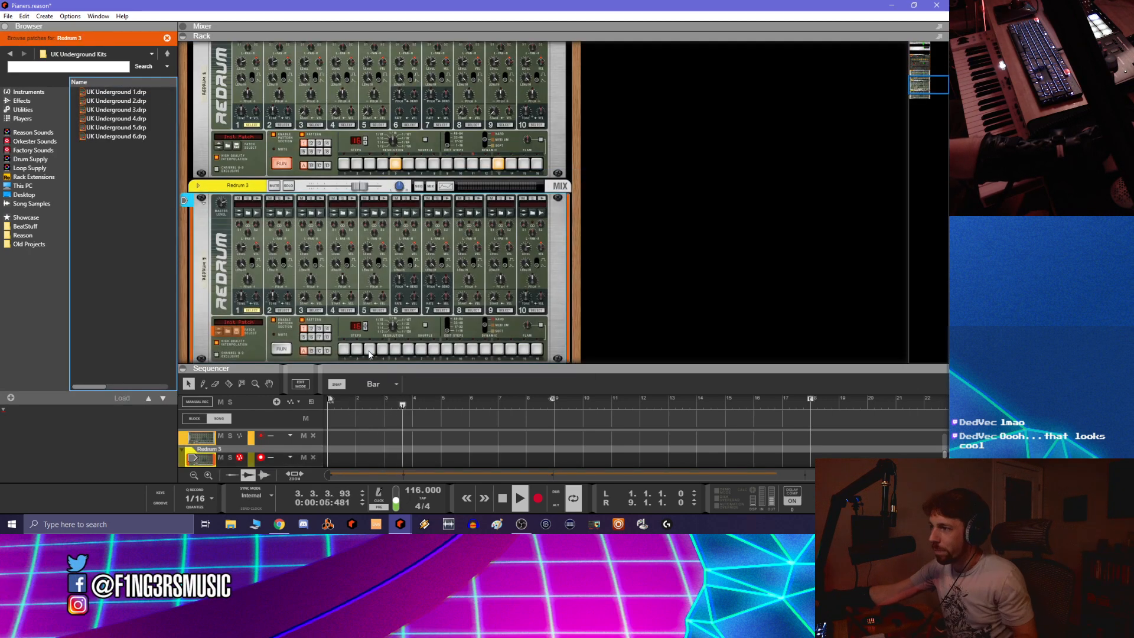
pyautogui.click(421, 349)
pyautogui.click(473, 349)
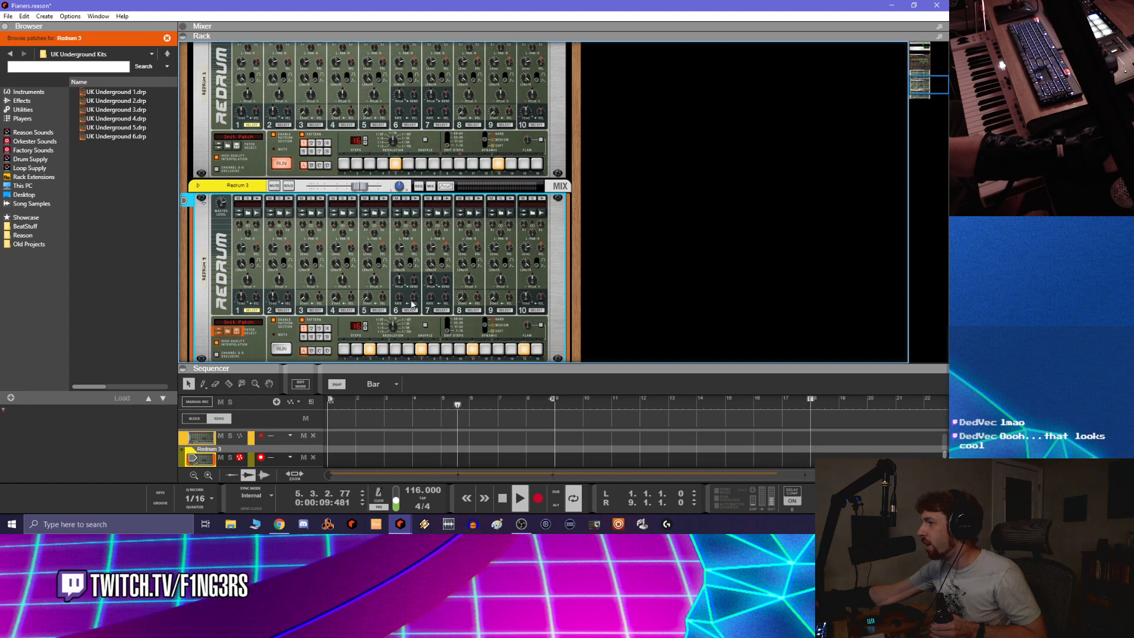
# Audition samples in the Custom One Shots Hi Hats folder and load SD_Hopper_Hats.wav into Redrum 3 channel 1
pyautogui.click(248, 213)
pyautogui.click(167, 53)
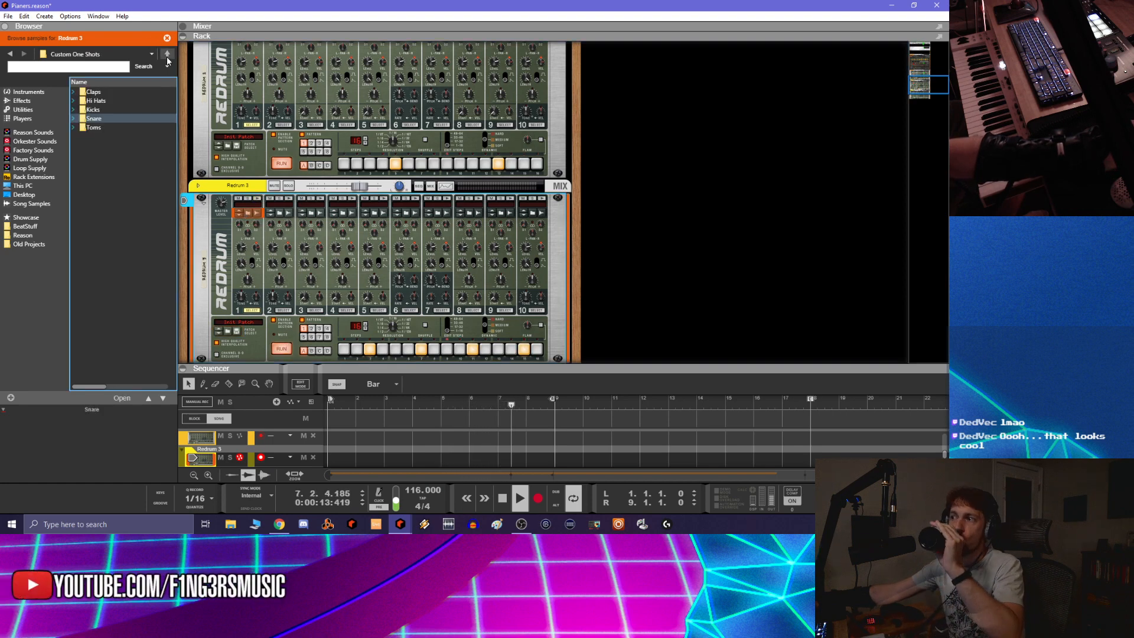
pyautogui.click(140, 101)
pyautogui.doubleClick(140, 102)
pyautogui.click(139, 101)
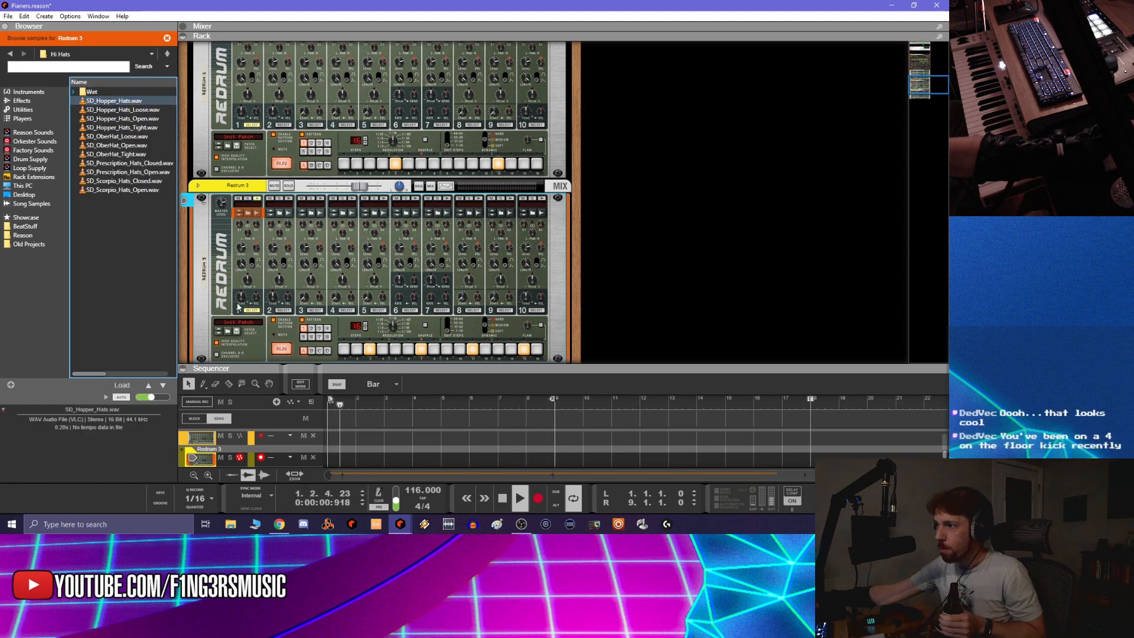
pyautogui.click(149, 120)
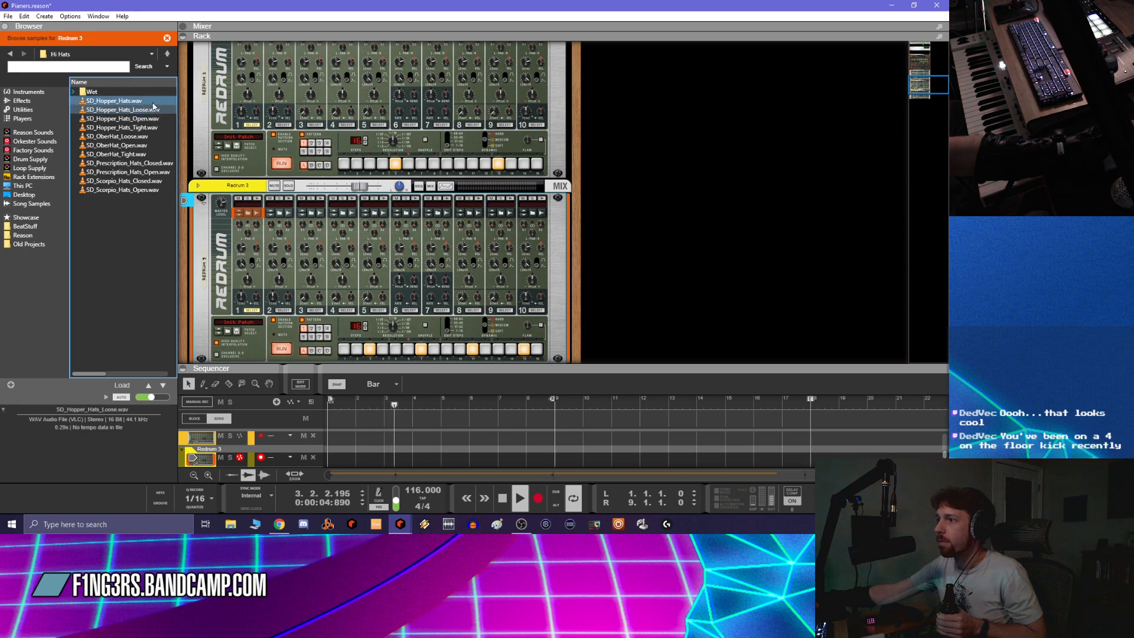
pyautogui.click(152, 103)
pyautogui.doubleClick(152, 101)
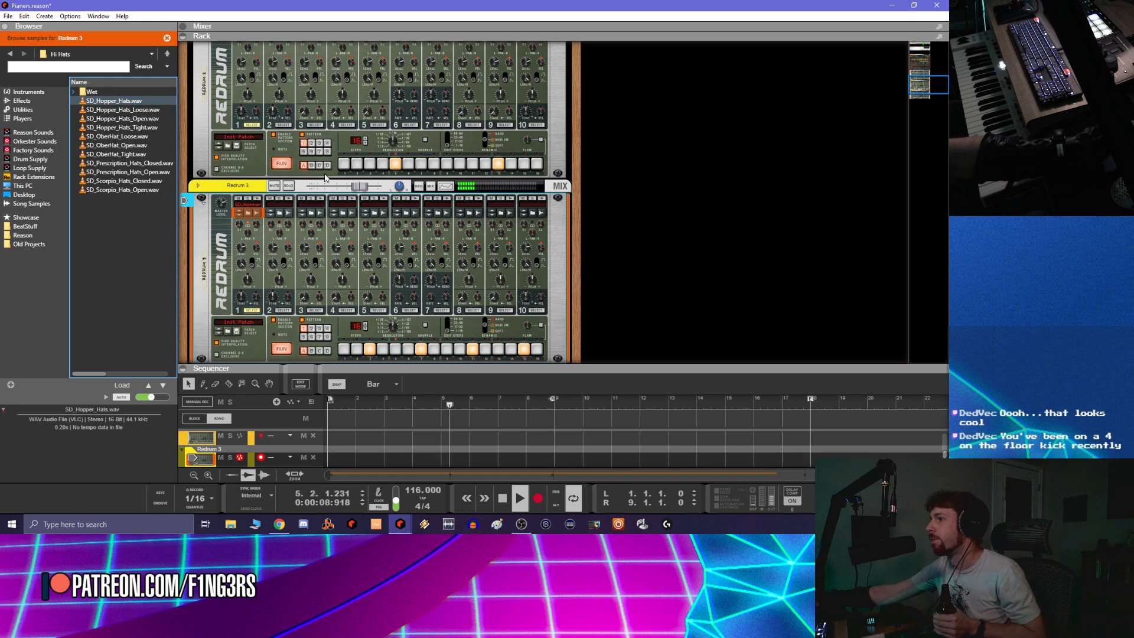
# Lower the Redrum 3 mix channel level to -7.71 dB and stop playback
pyautogui.moveTo(345, 188); pyautogui.dragTo(353, 188)
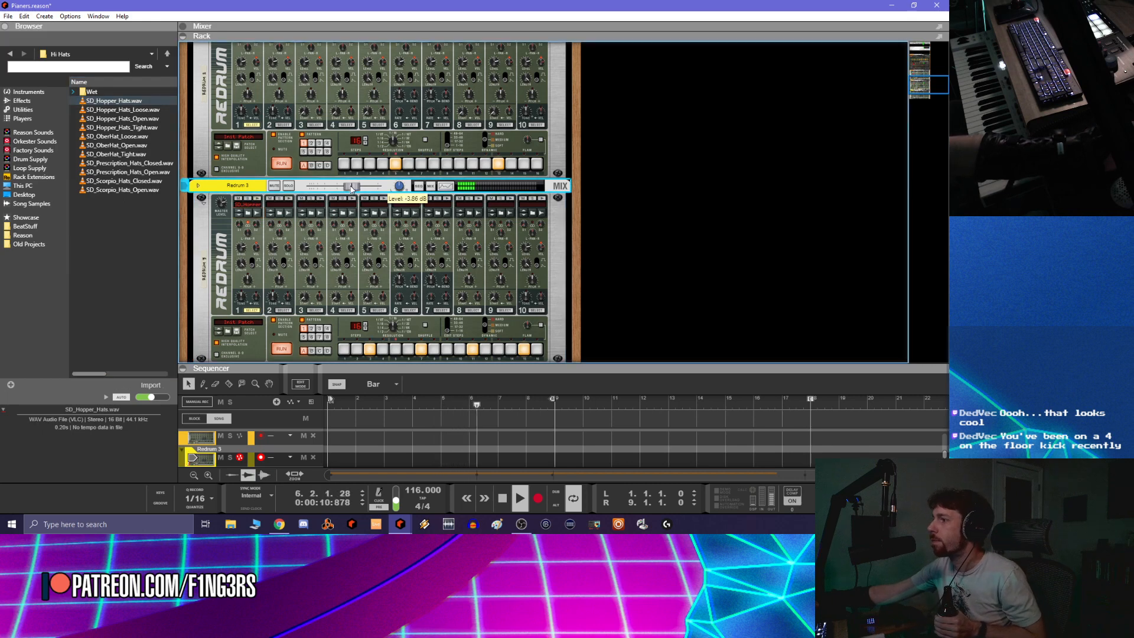
pyautogui.scroll(-4, 353, 190)
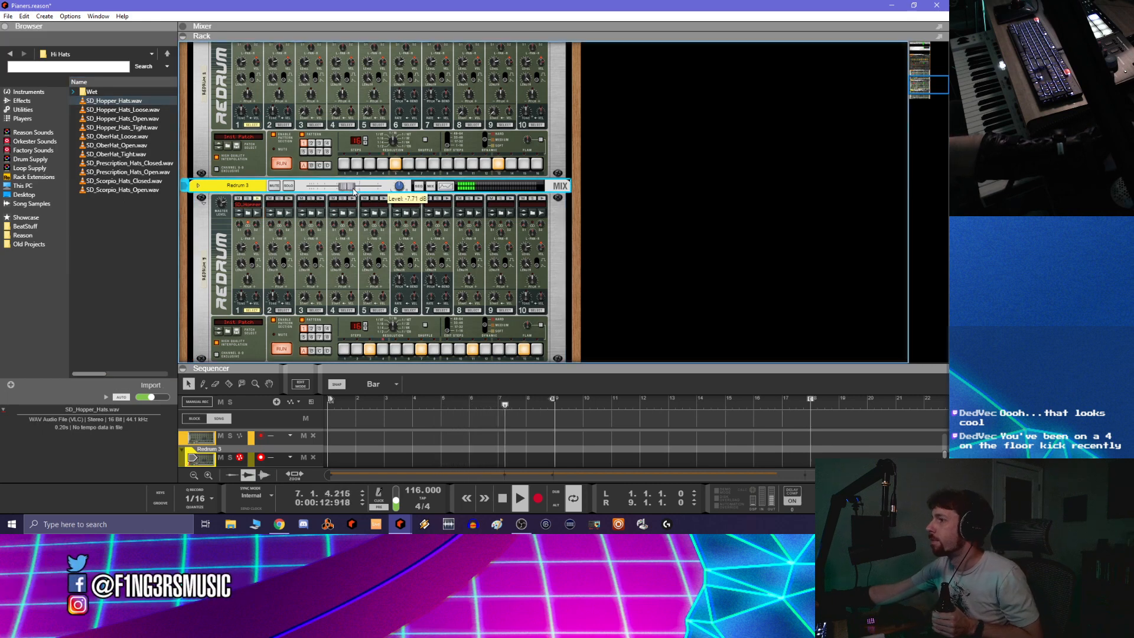
pyautogui.scroll(-3, 331, 225)
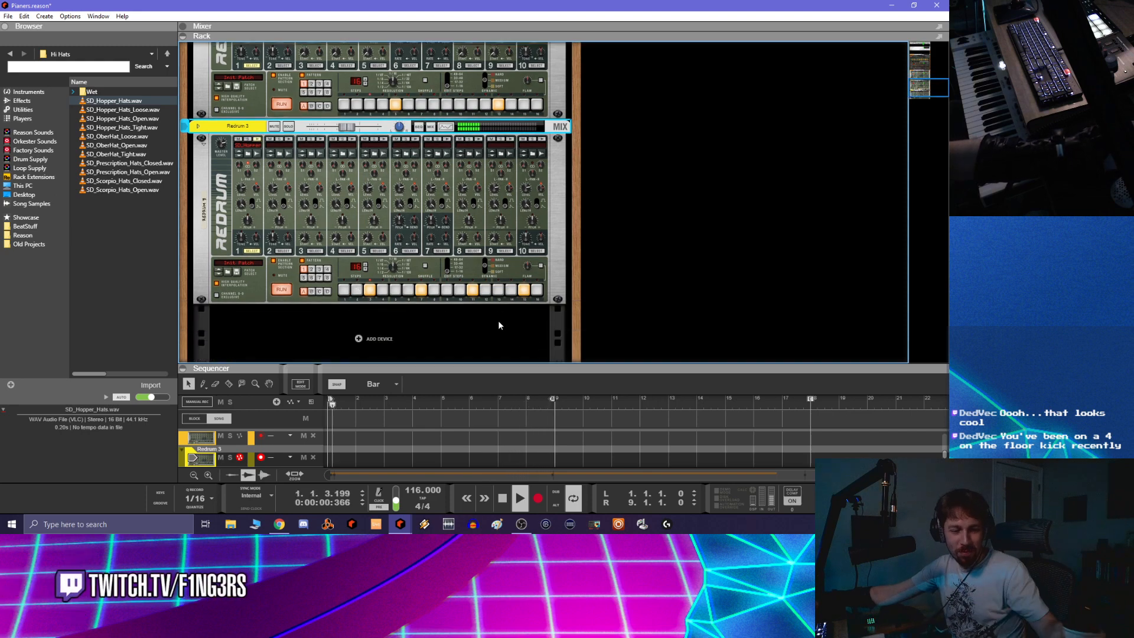
pyautogui.click(519, 498)
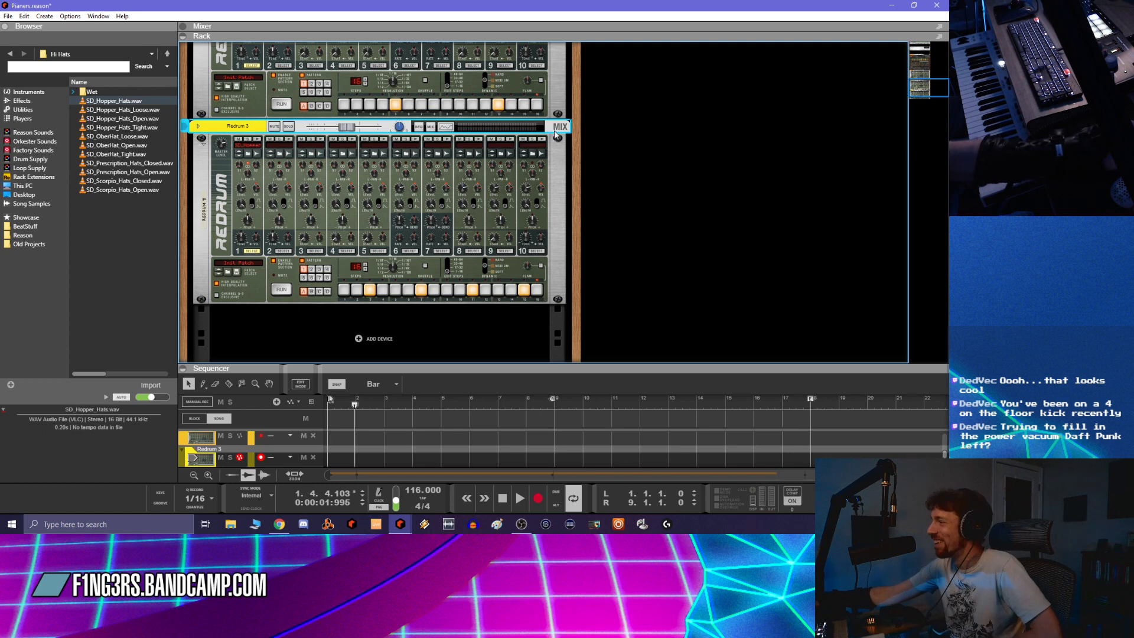
# Switch to the open blip.reason song and play its arrangement from the start
pyautogui.click(719, 115)
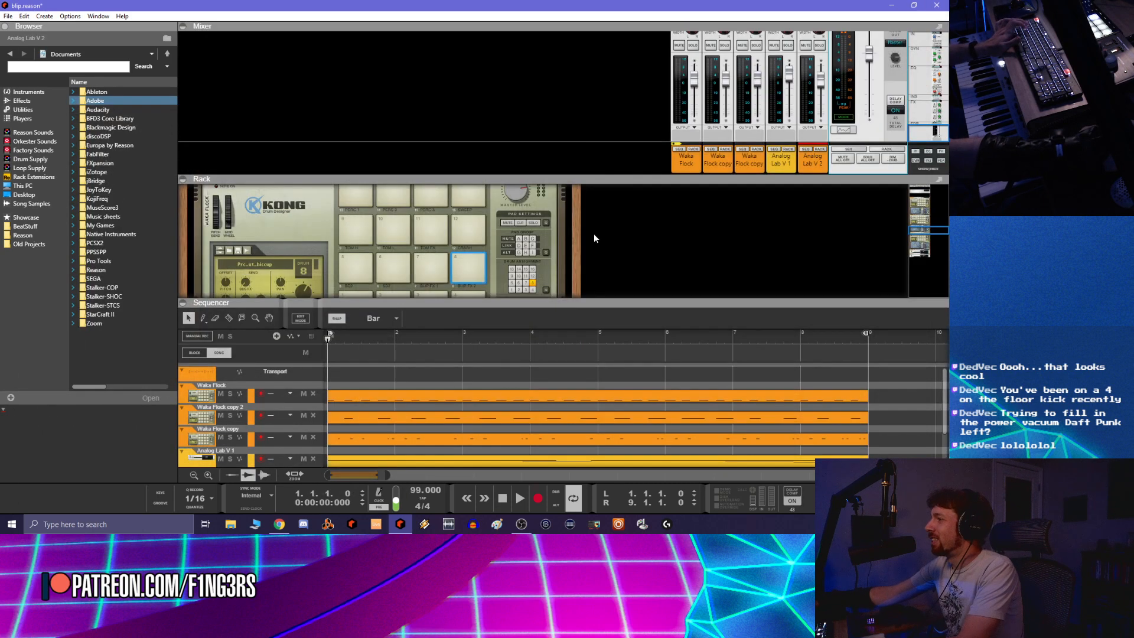
pyautogui.click(700, 216)
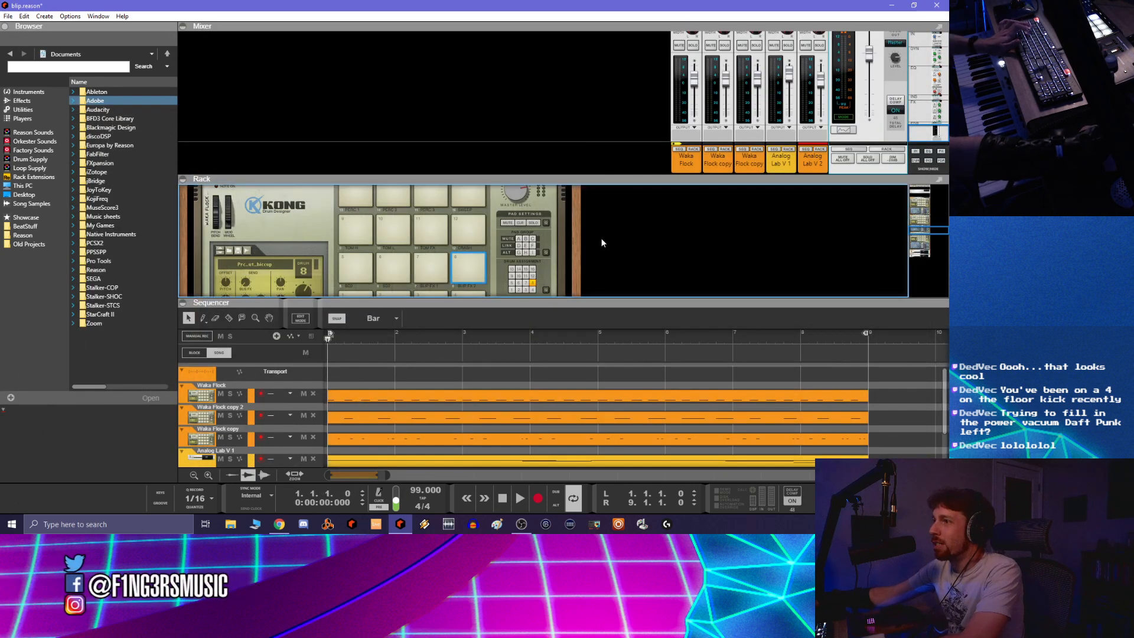
pyautogui.scroll(3, 604, 242)
pyautogui.scroll(-2, 619, 260)
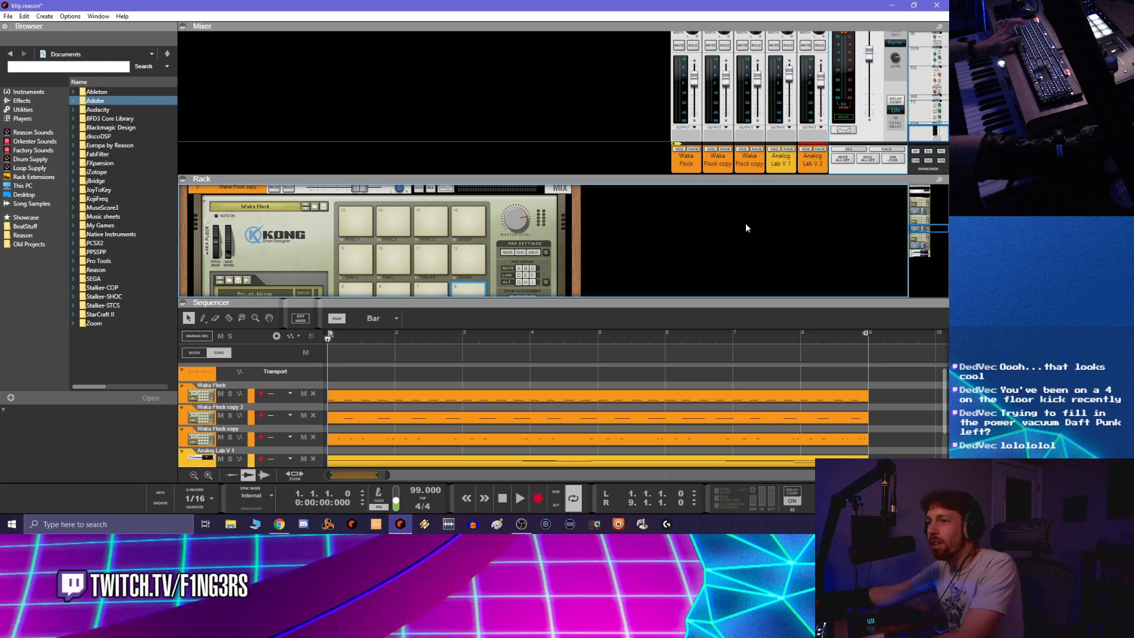
pyautogui.press('space')
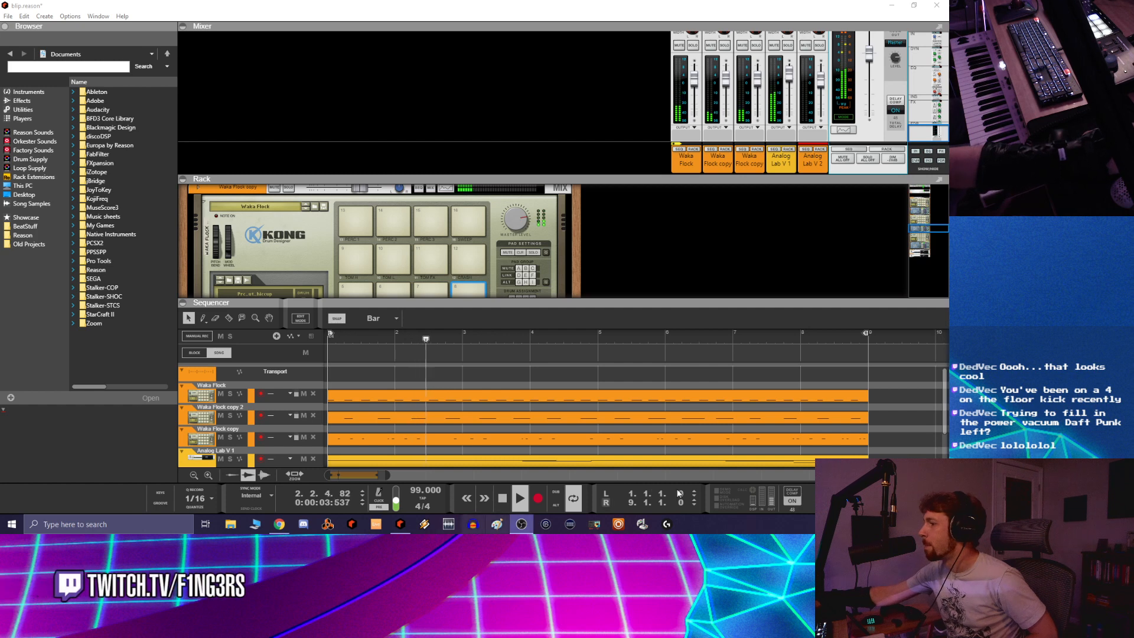
# Show the Analog Lab V 2 track's device with the browser hidden, and return the song position to the start
pyautogui.scroll(-1, 422, 427)
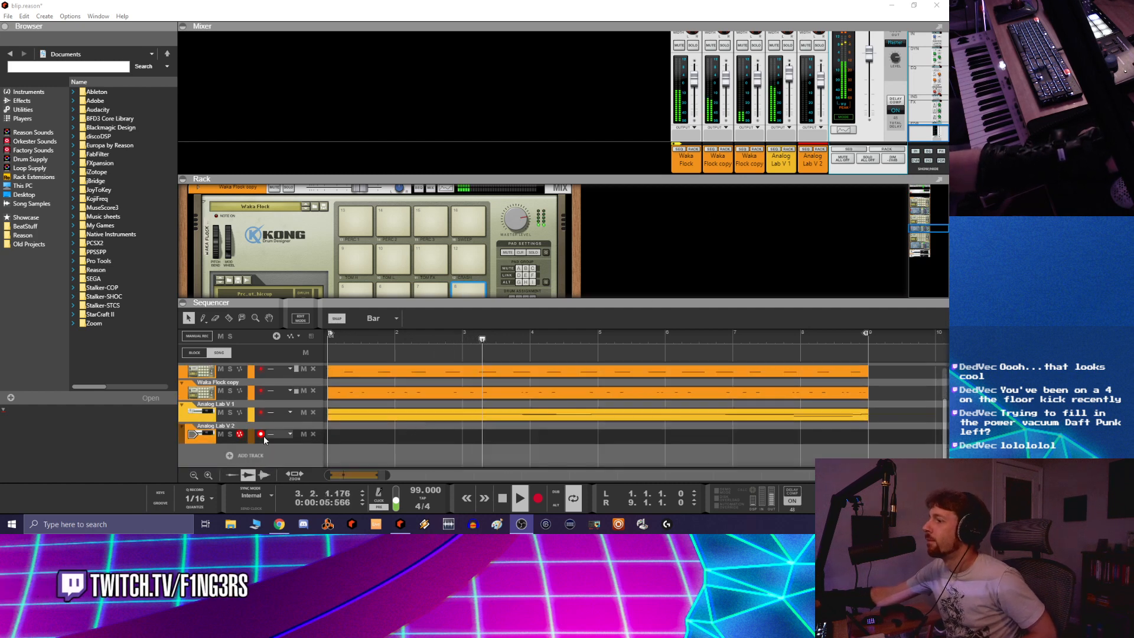
pyautogui.click(271, 423)
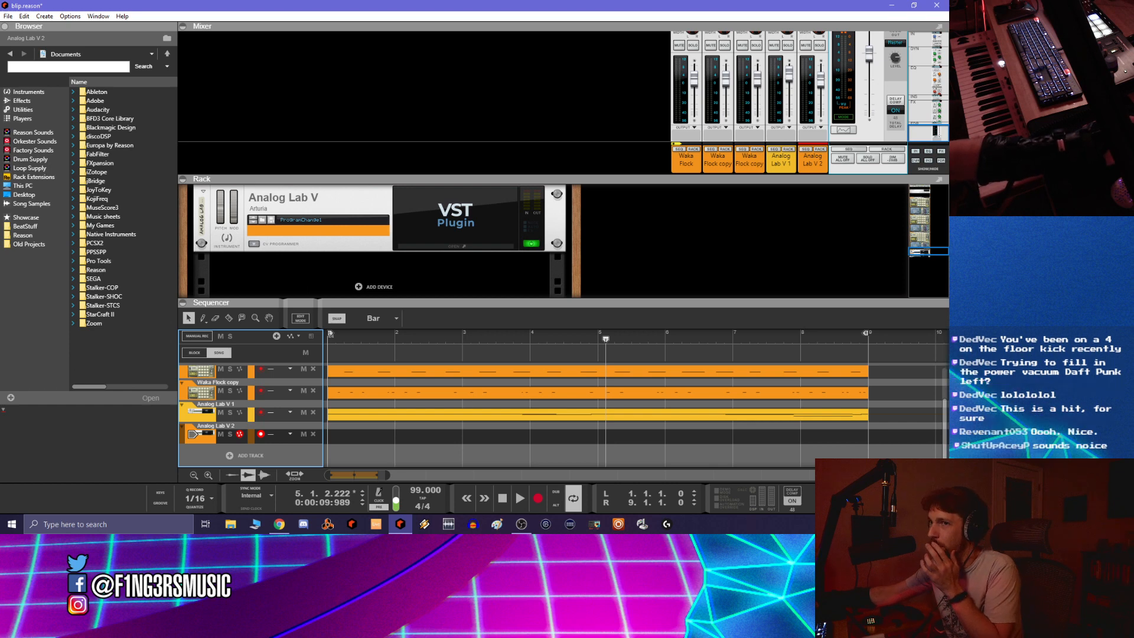
pyautogui.click(6, 28)
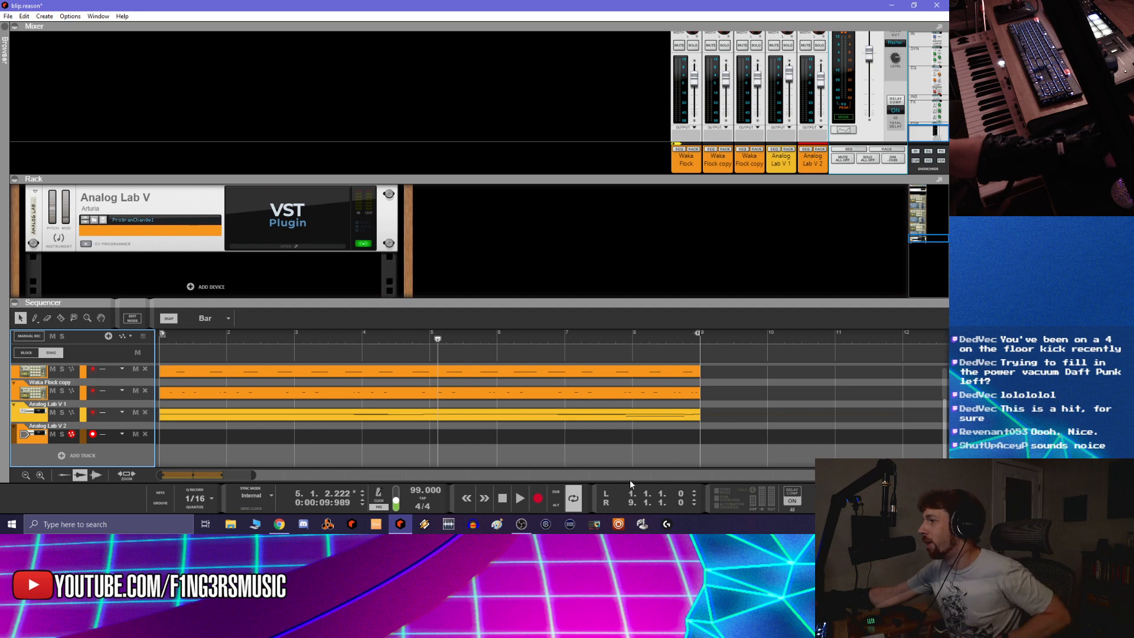
pyautogui.click(501, 500)
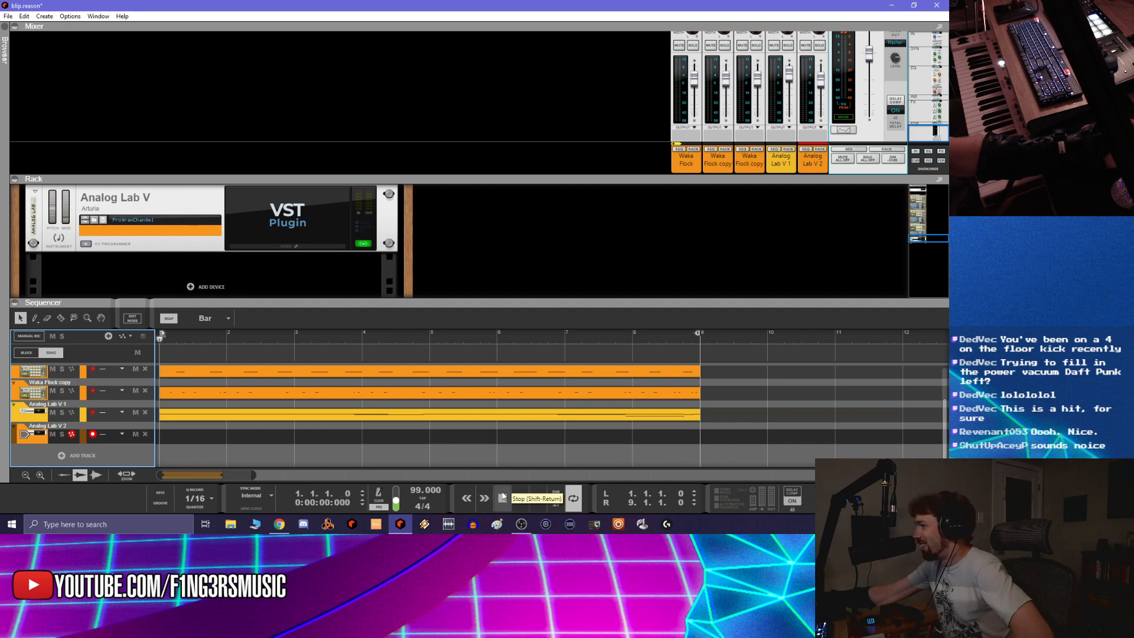
# Open the Analog Lab V 2 plugin's Big Lead preset for editing and examine the full ARP 2600 panel down to its keyboard
pyautogui.click(263, 243)
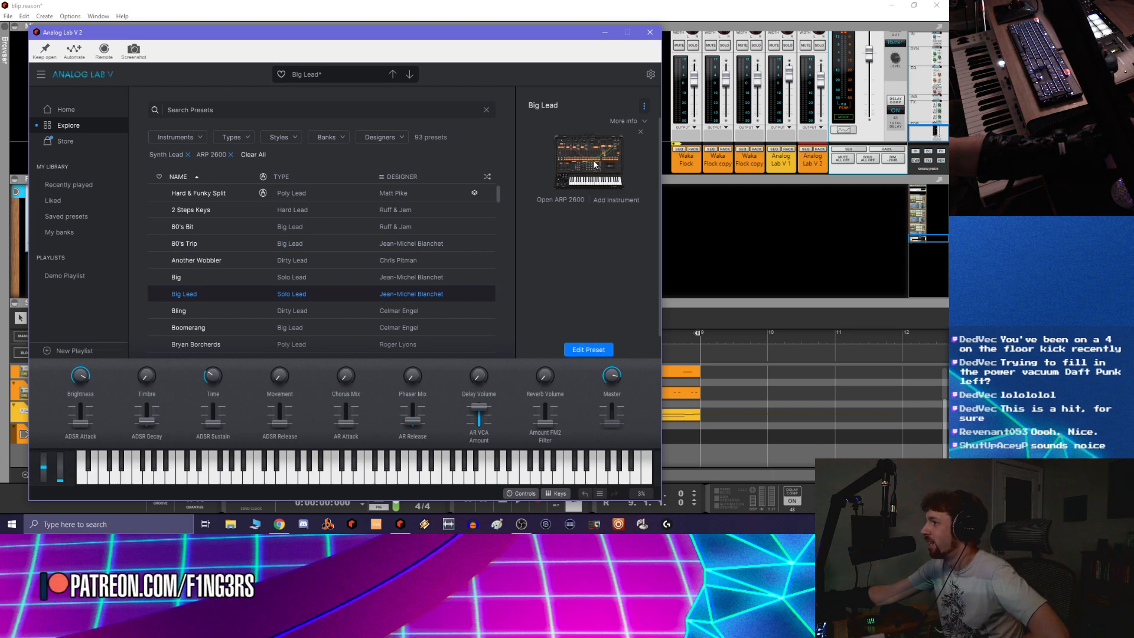
pyautogui.click(588, 351)
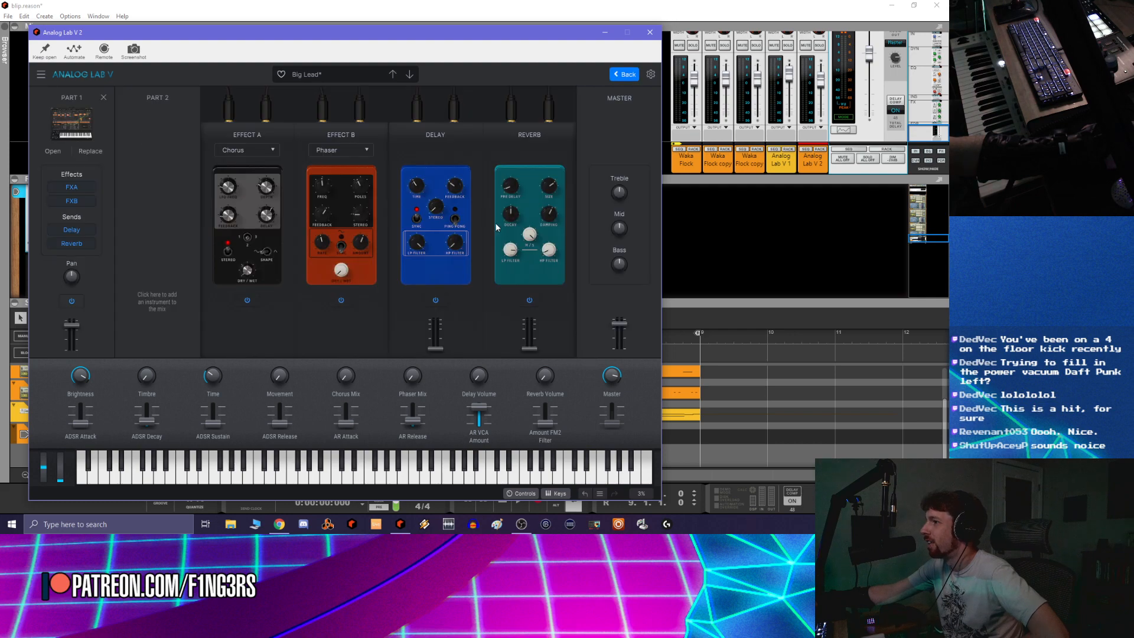
pyautogui.click(45, 150)
pyautogui.scroll(-3, 378, 192)
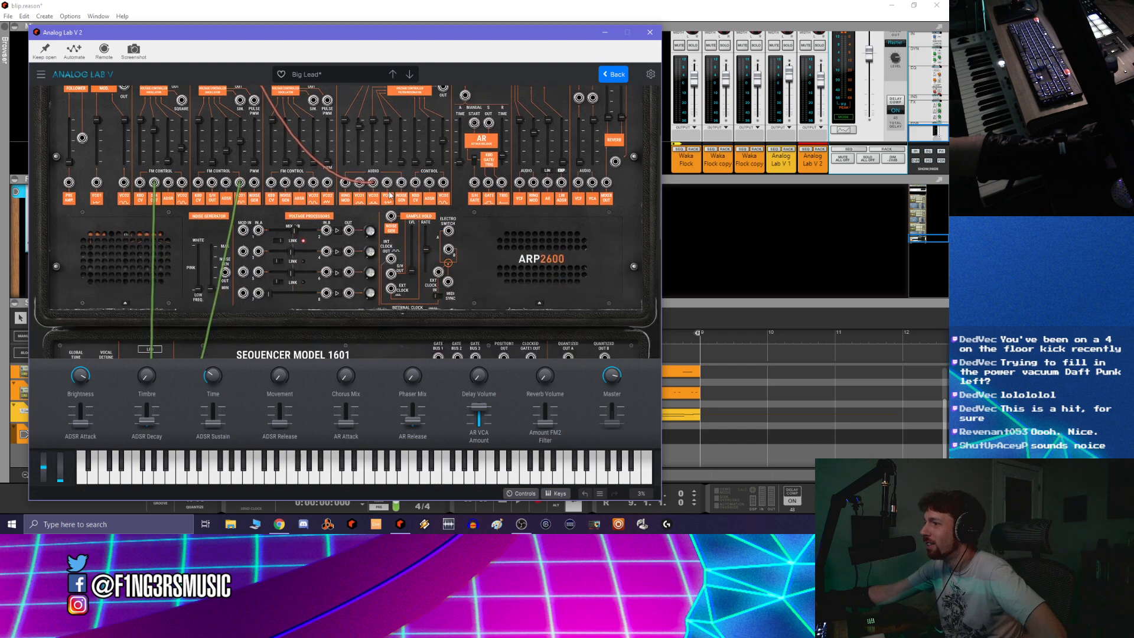
pyautogui.scroll(-6, 389, 195)
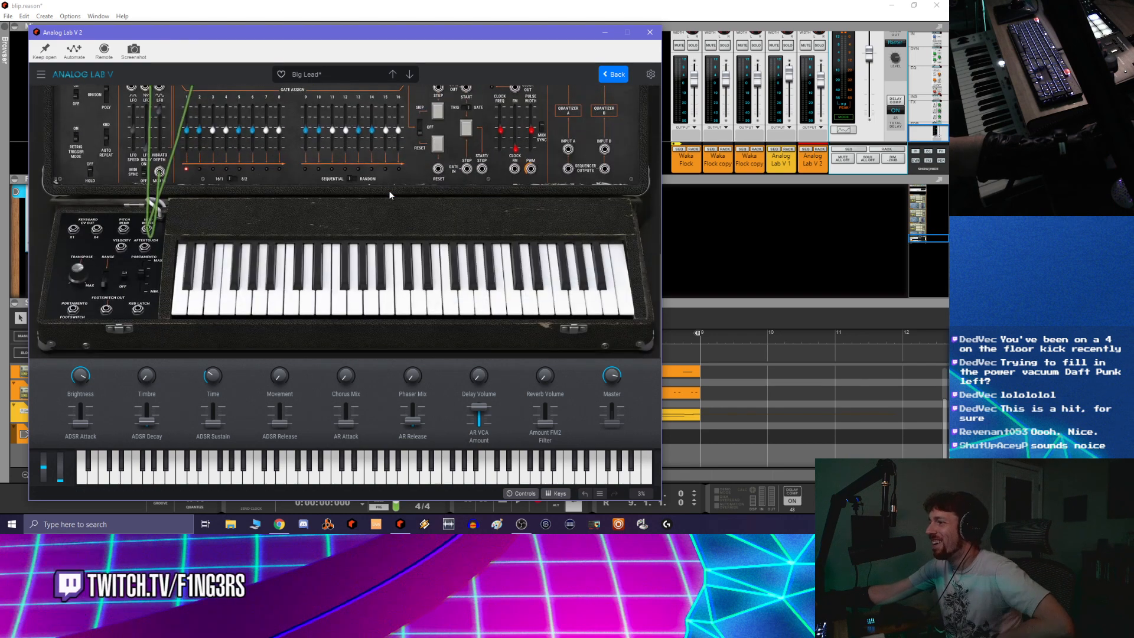
# Examine the Big Lead preset's ARP 2600 modules and sequencer once more, and close the Analog Lab V 2 plugin window
pyautogui.scroll(10, 393, 194)
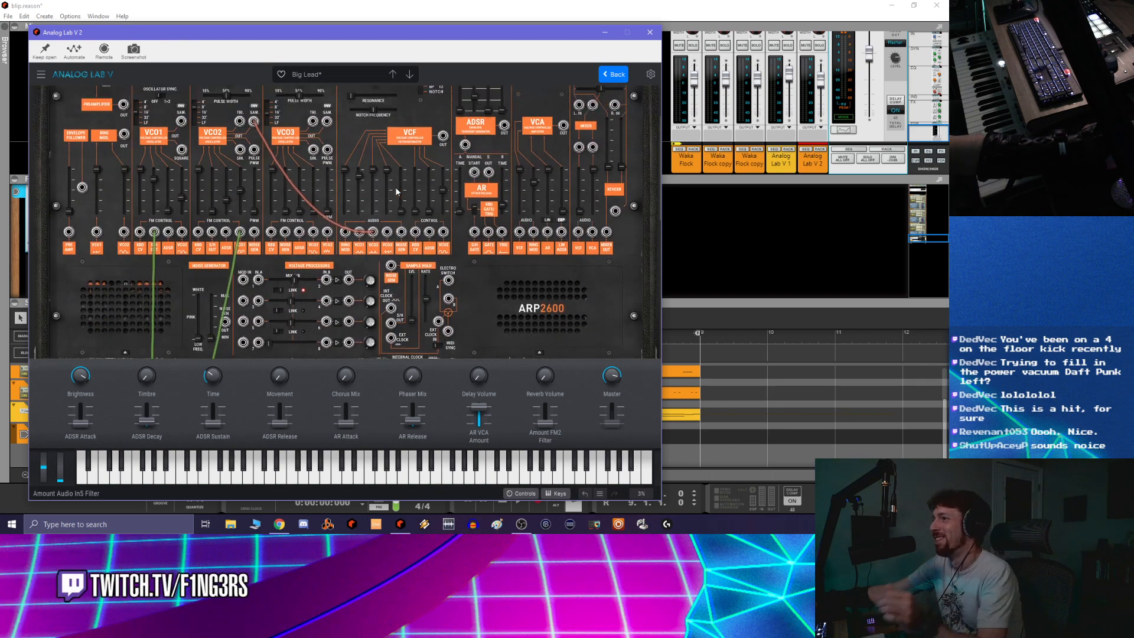
pyautogui.scroll(-9, 397, 191)
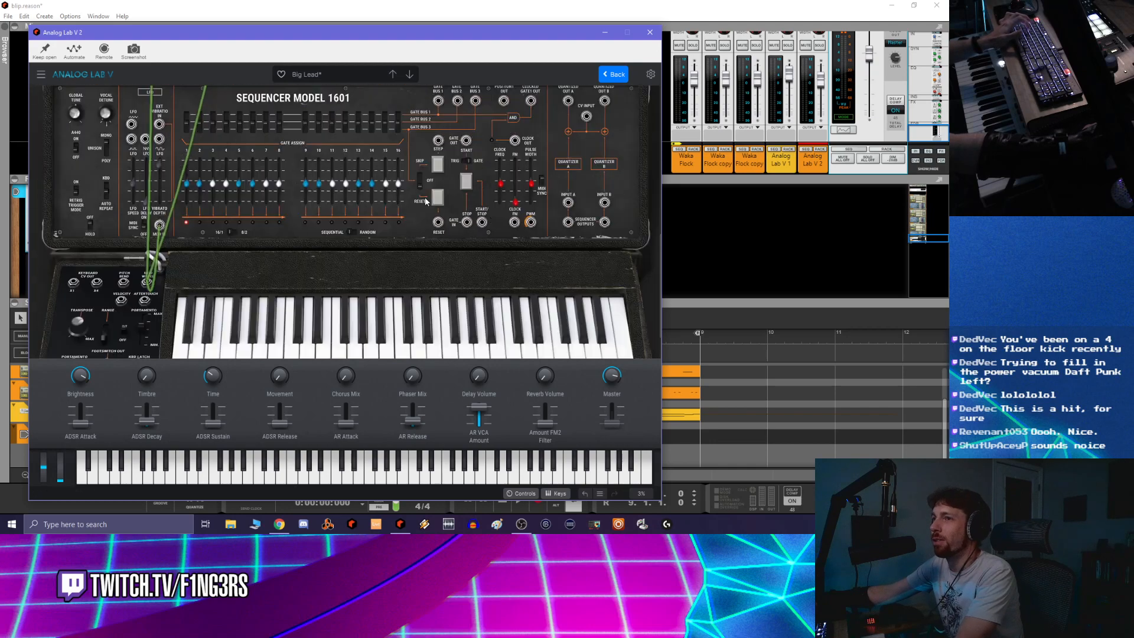
pyautogui.scroll(3, 461, 195)
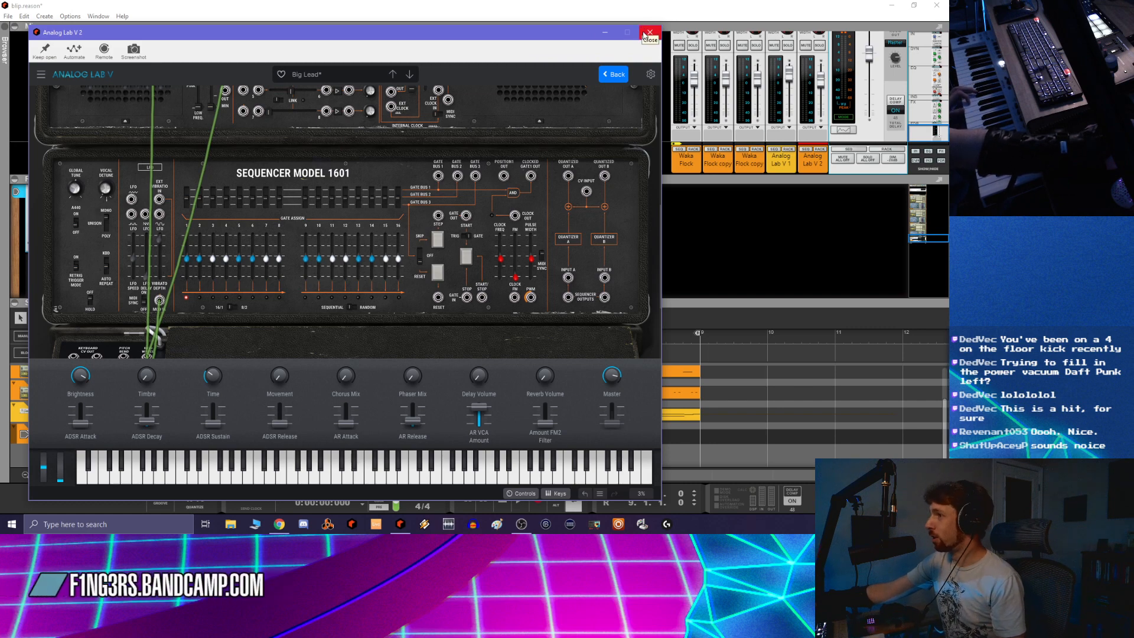
pyautogui.scroll(2, 511, 268)
pyautogui.scroll(6, 511, 268)
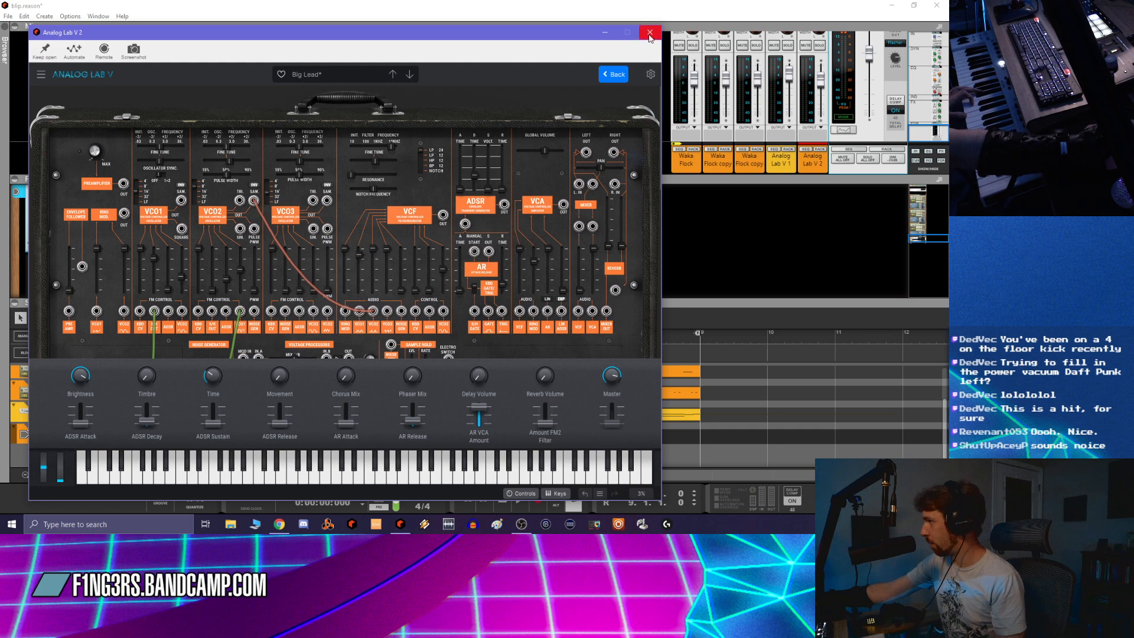
pyautogui.scroll(-3, 590, 149)
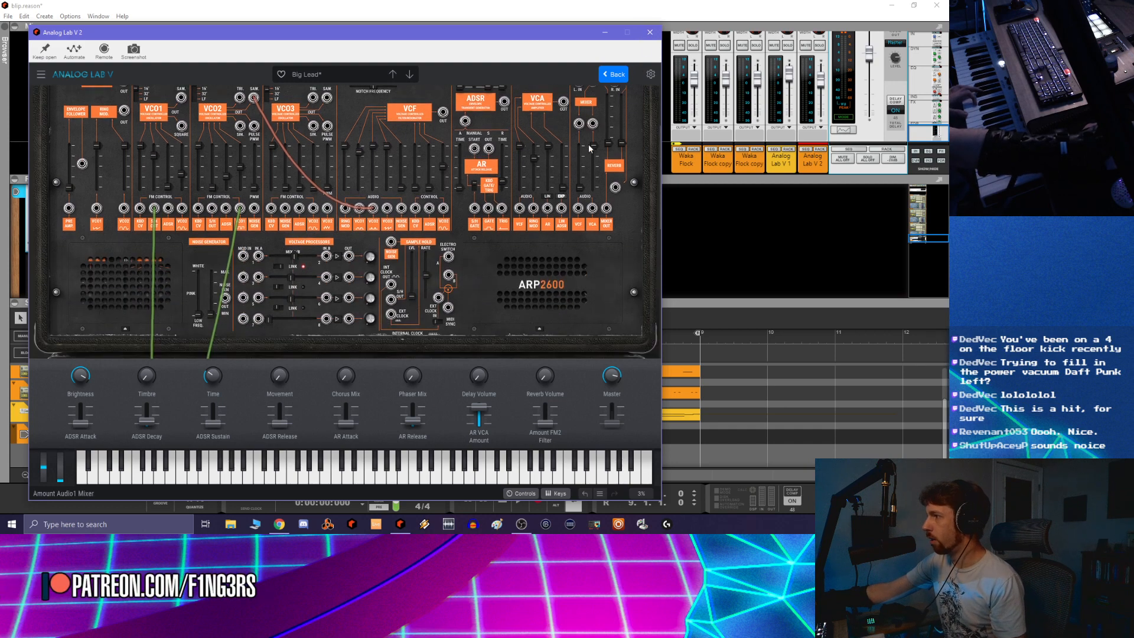
pyautogui.click(651, 32)
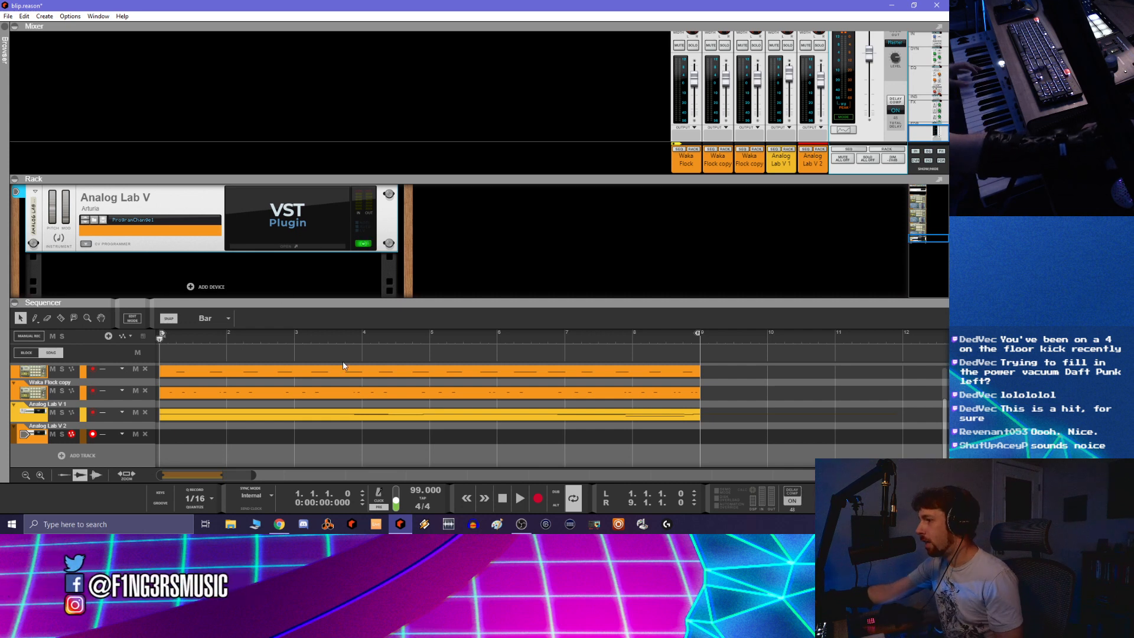
# Record a lead take on the Analog Lab V 2 track over the looping arrangement, and delete the recorded clip
pyautogui.click(109, 432)
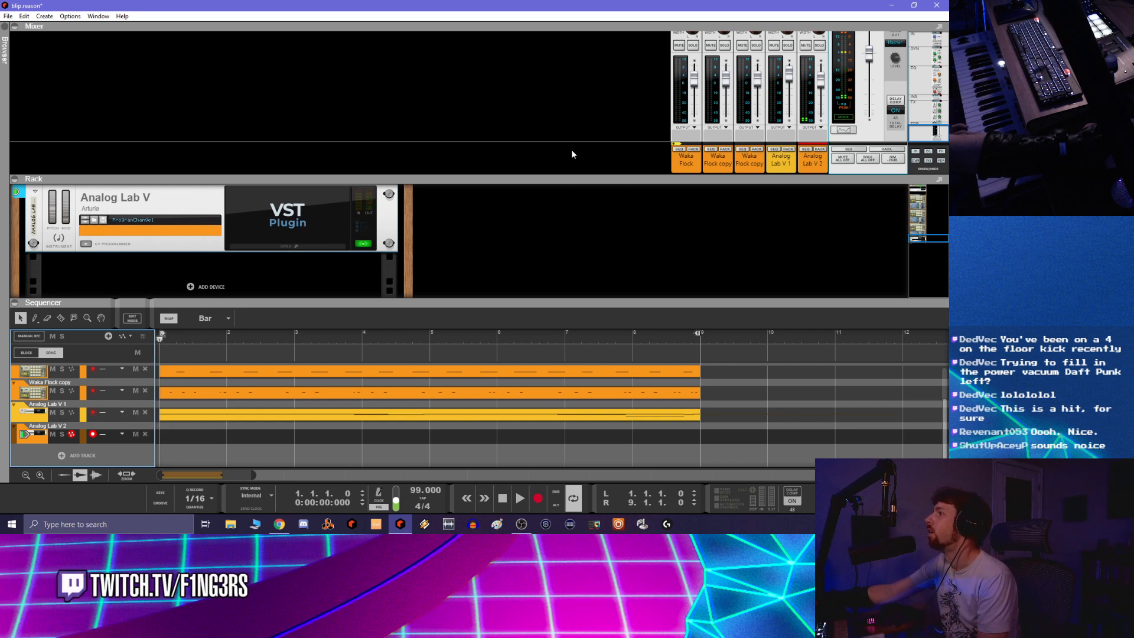
pyautogui.click(822, 80)
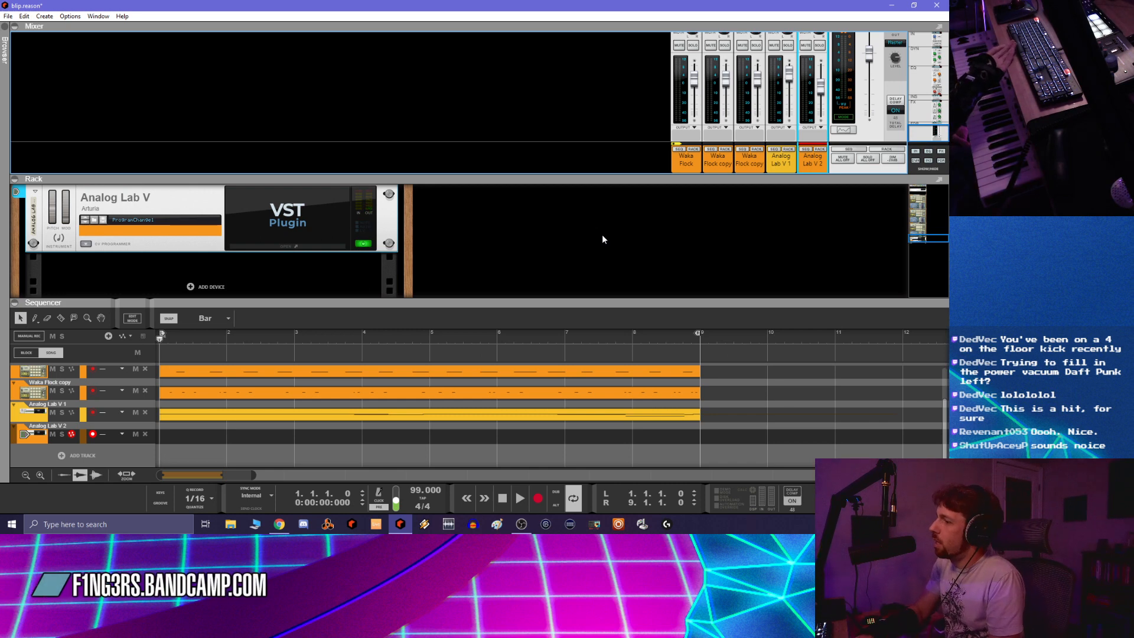
pyautogui.press('space')
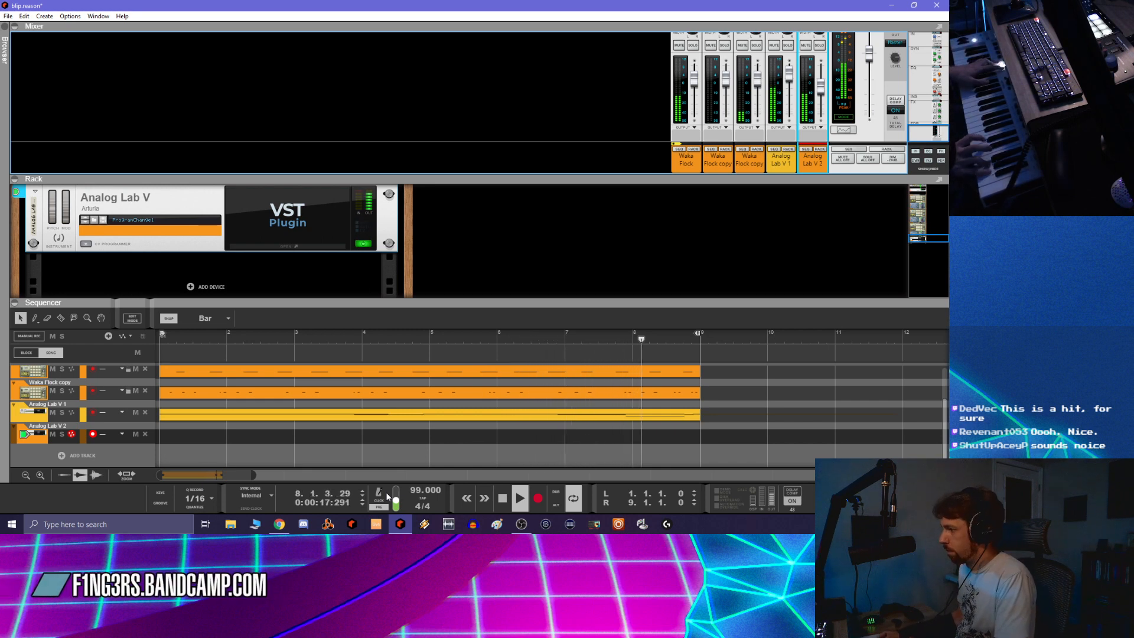
pyautogui.hotkey('ctrl', 'Return')
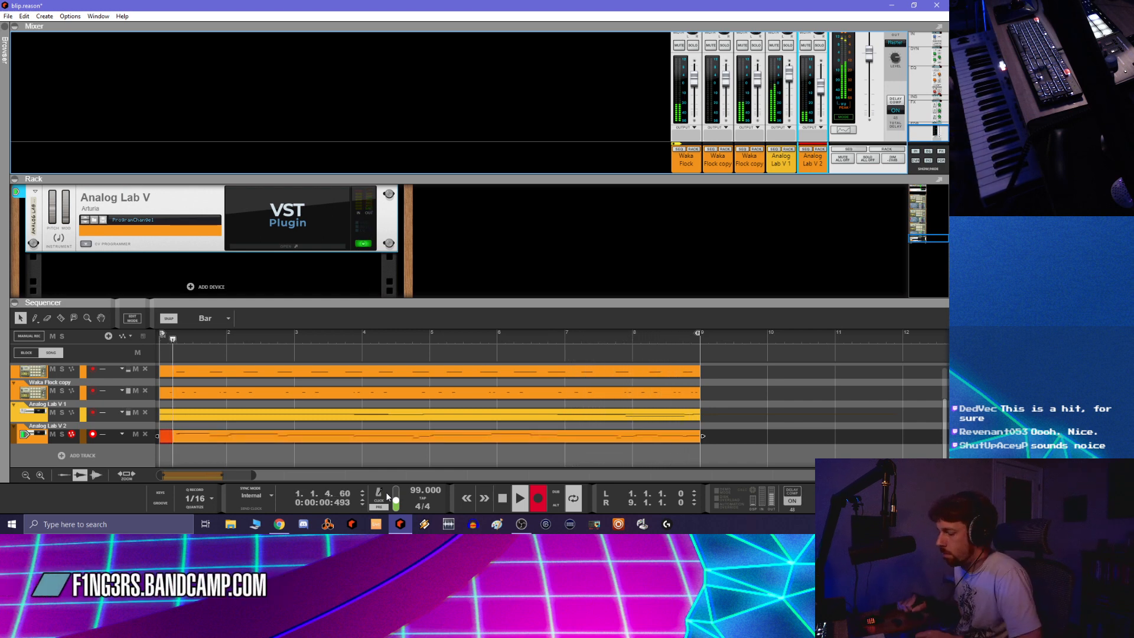
pyautogui.hotkey('ctrl', 'Return')
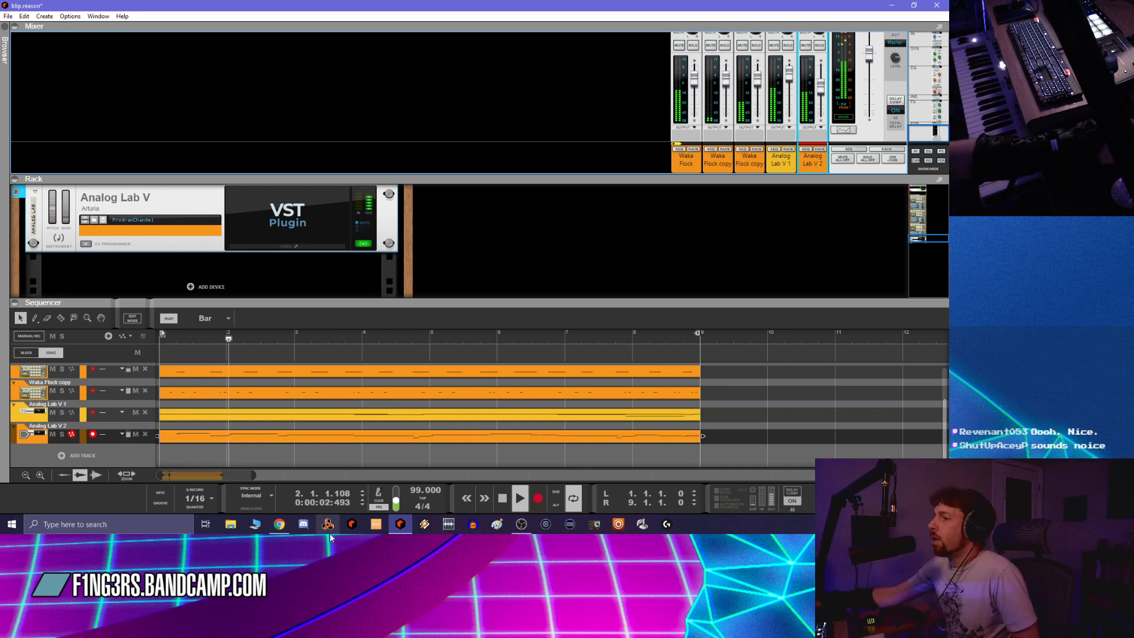
pyautogui.press('space')
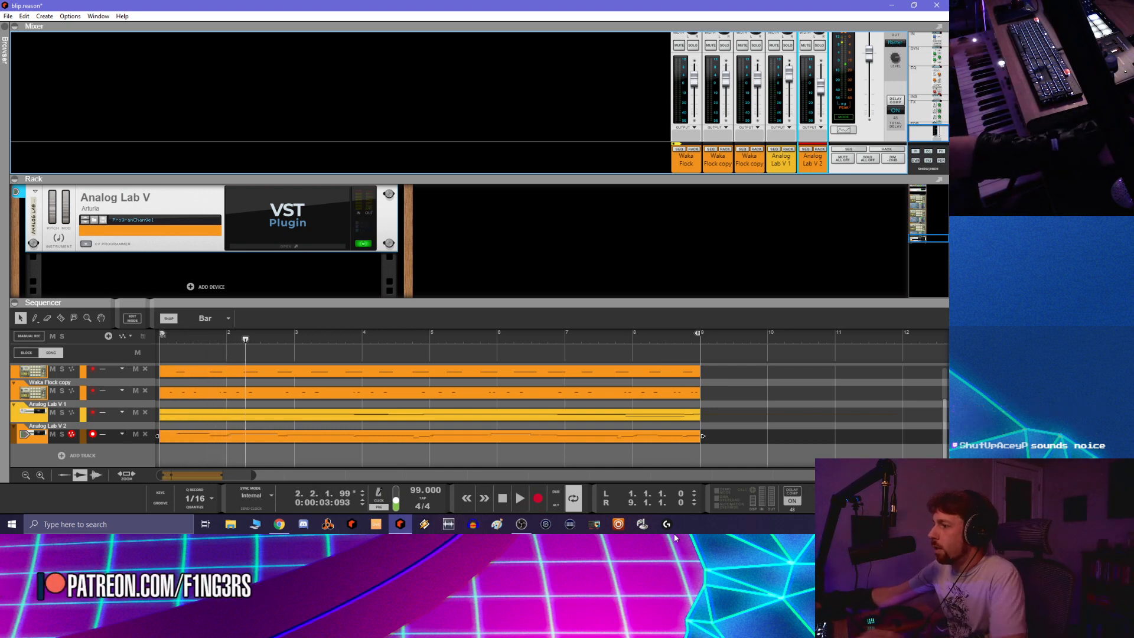
pyautogui.click(599, 439)
pyautogui.press('Delete')
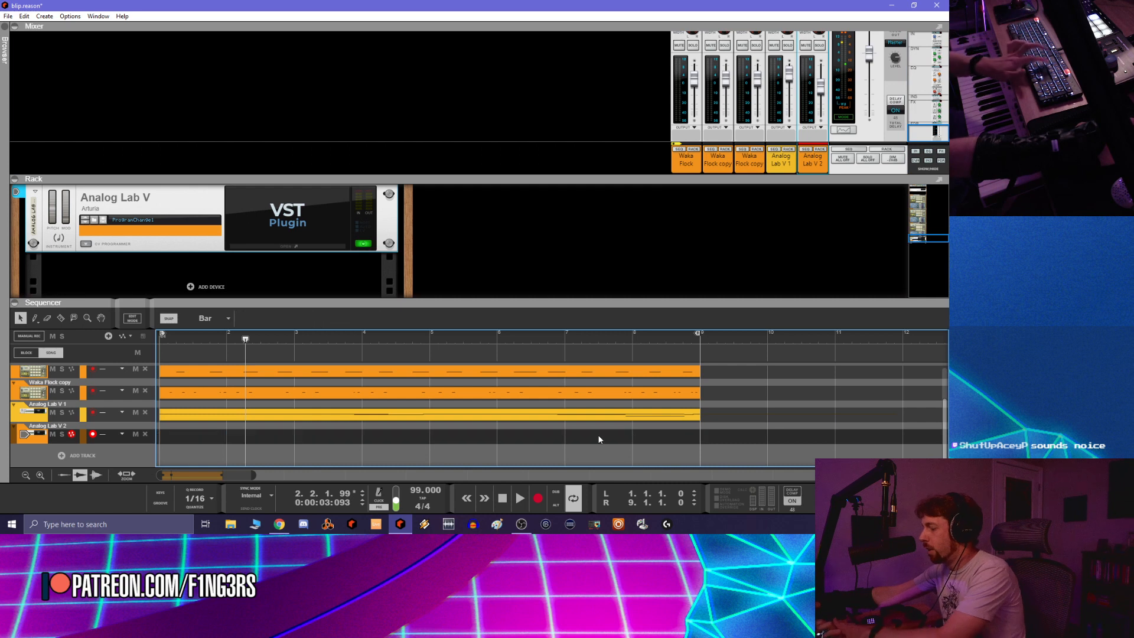
# Restart playback, add a Rev PLATE-140 reverb to the Analog Lab V 2 device, and set its Blend to 0.270
pyautogui.click(503, 500)
pyautogui.click(520, 500)
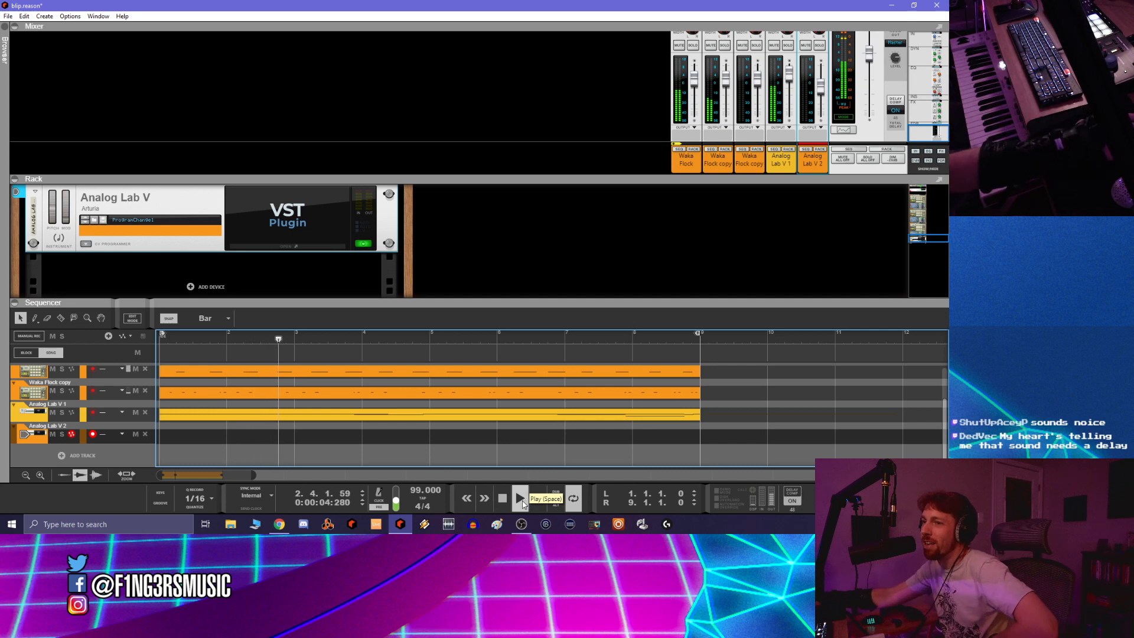
pyautogui.rightClick(206, 254)
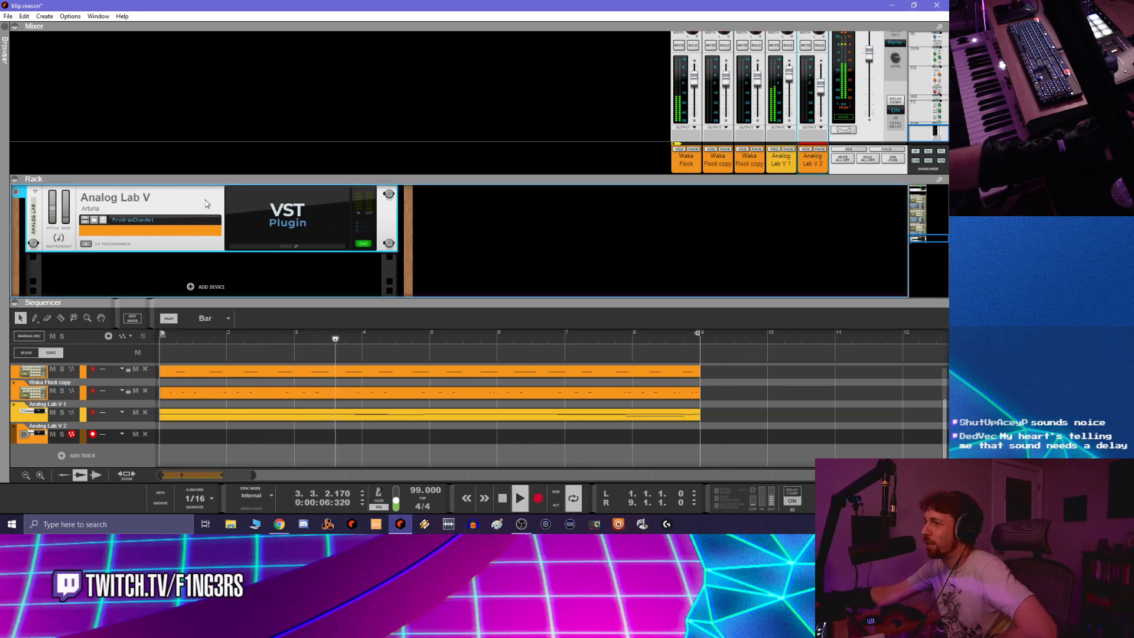
pyautogui.moveTo(298, 304)
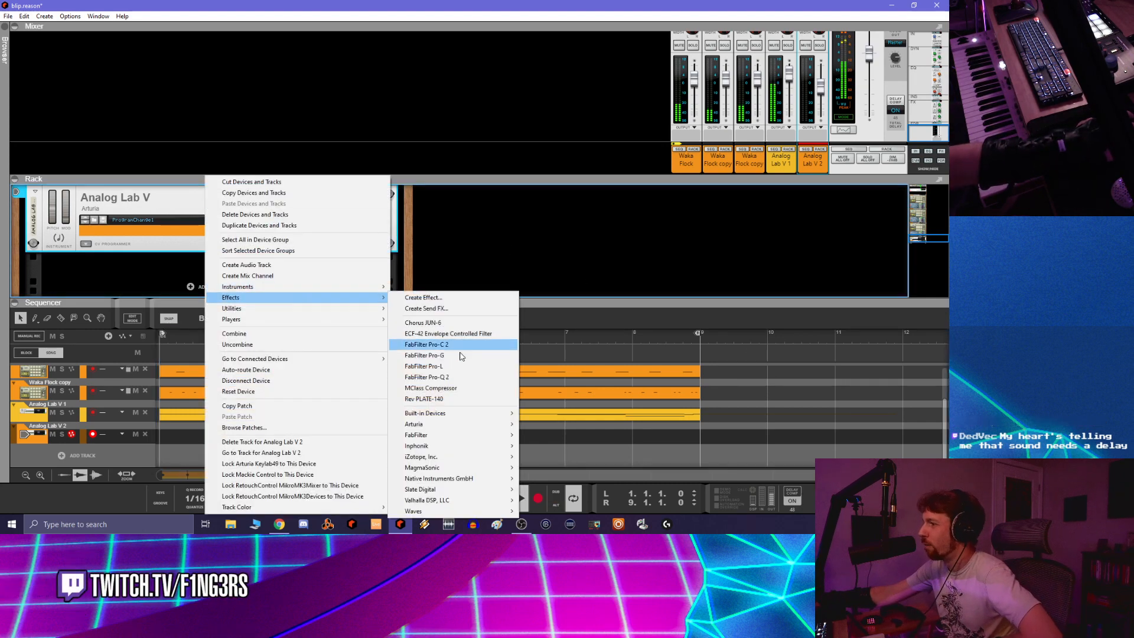
pyautogui.click(471, 400)
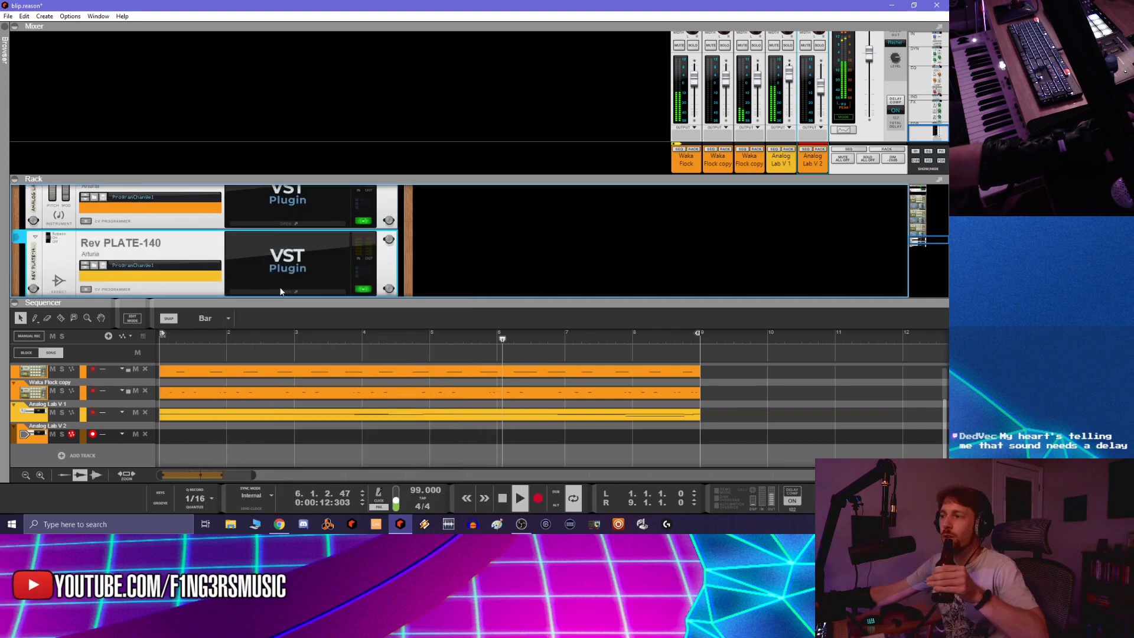
pyautogui.click(278, 289)
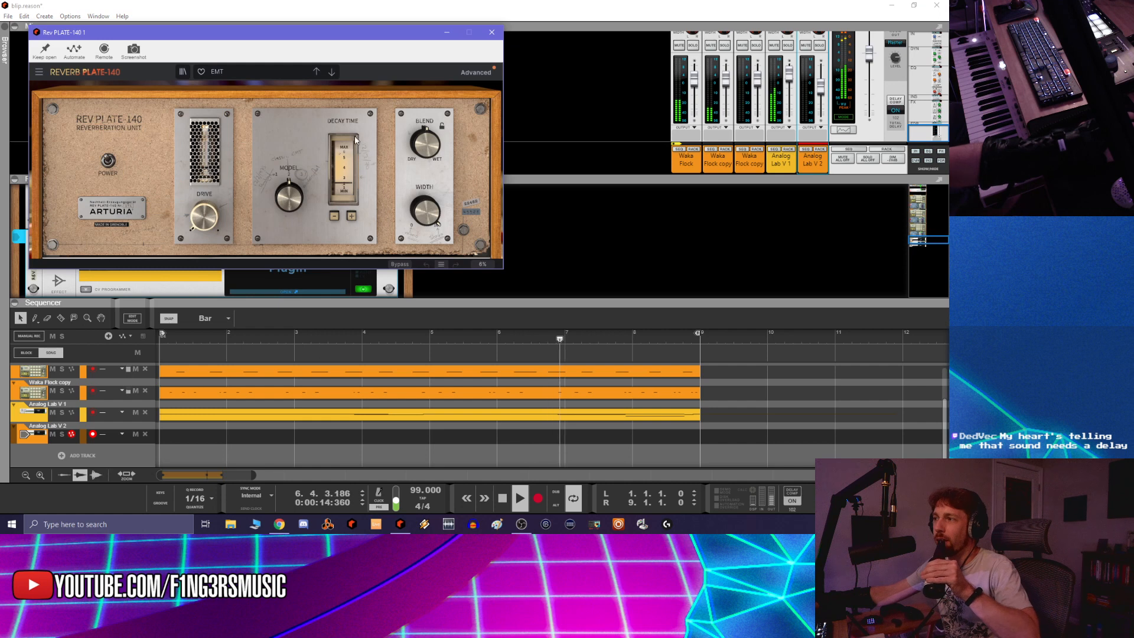
pyautogui.moveTo(424, 142); pyautogui.dragTo(423, 151)
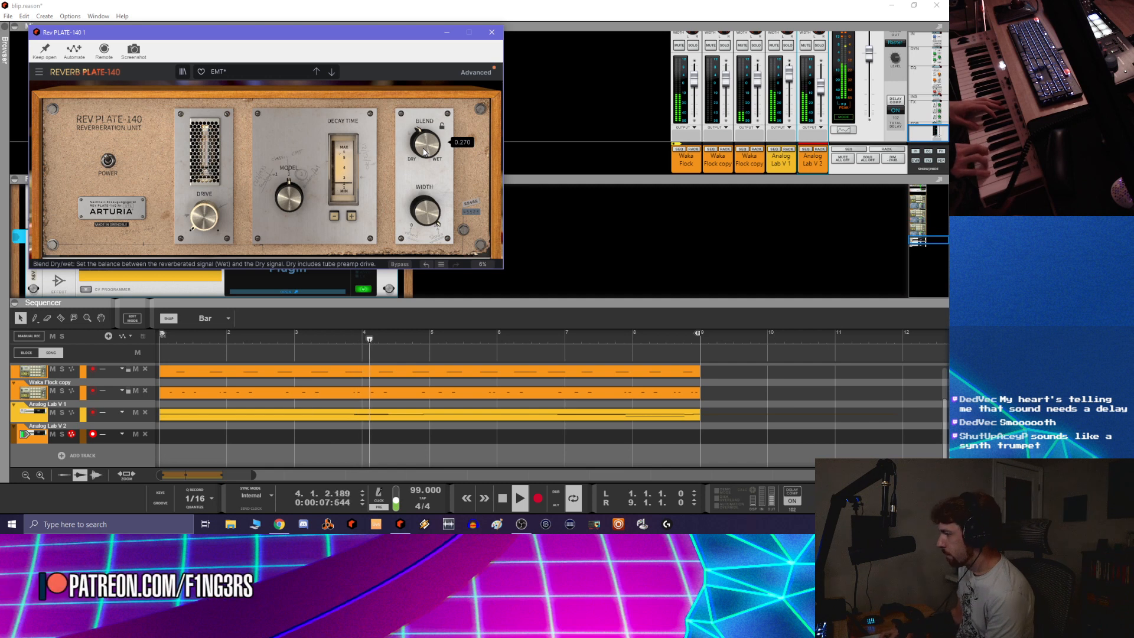
# Record a new lead melody on the Analog Lab V 2 track and adjust its mixer channel level to about -7.81 dB
pyautogui.hotkey('ctrl', 'Return')
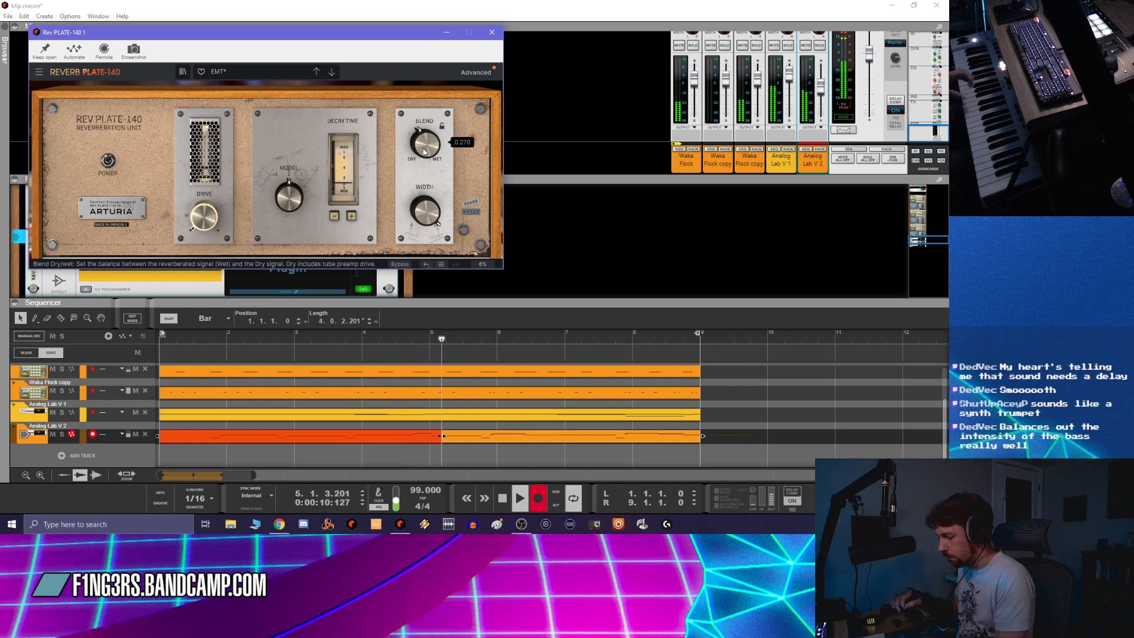
pyautogui.hotkey('ctrl', 'Return')
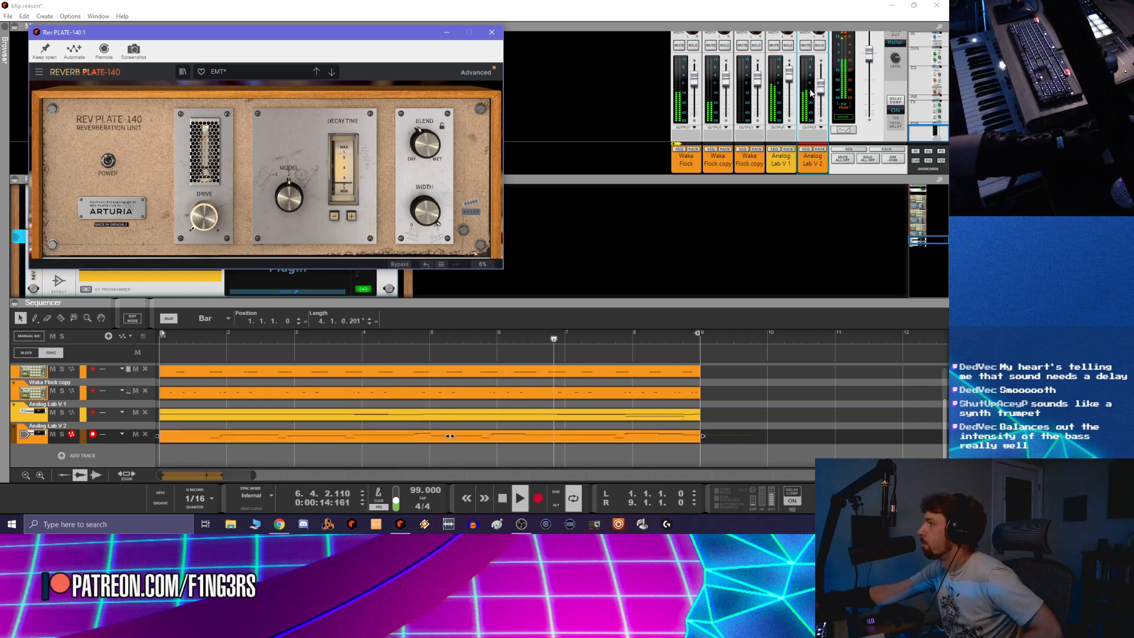
pyautogui.click(821, 88)
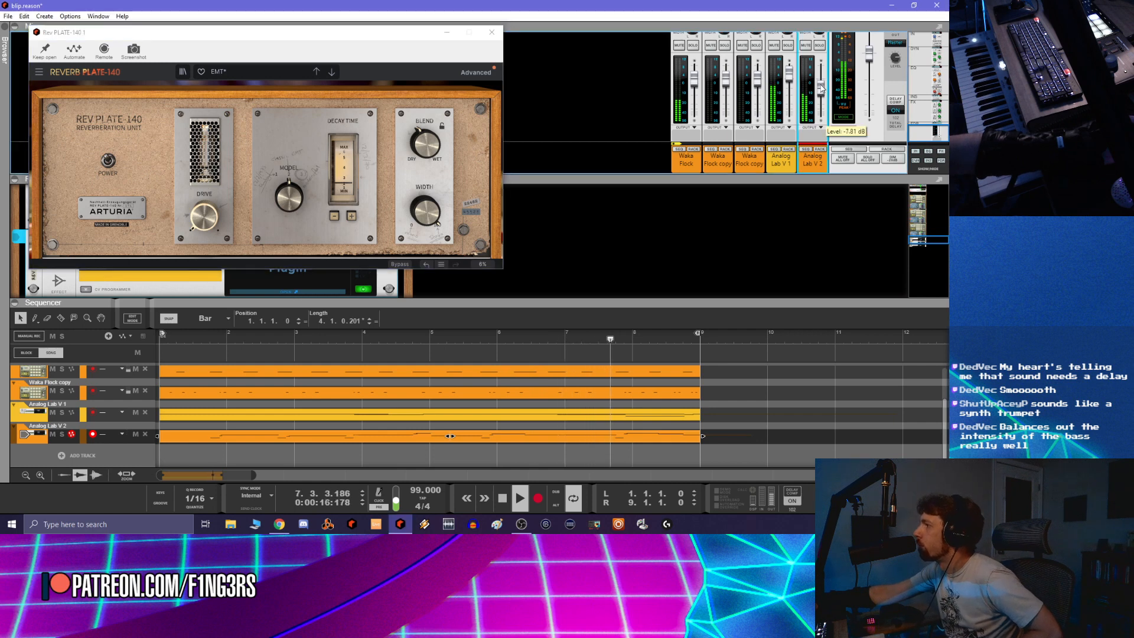
pyautogui.moveTo(821, 88); pyautogui.dragTo(819, 87)
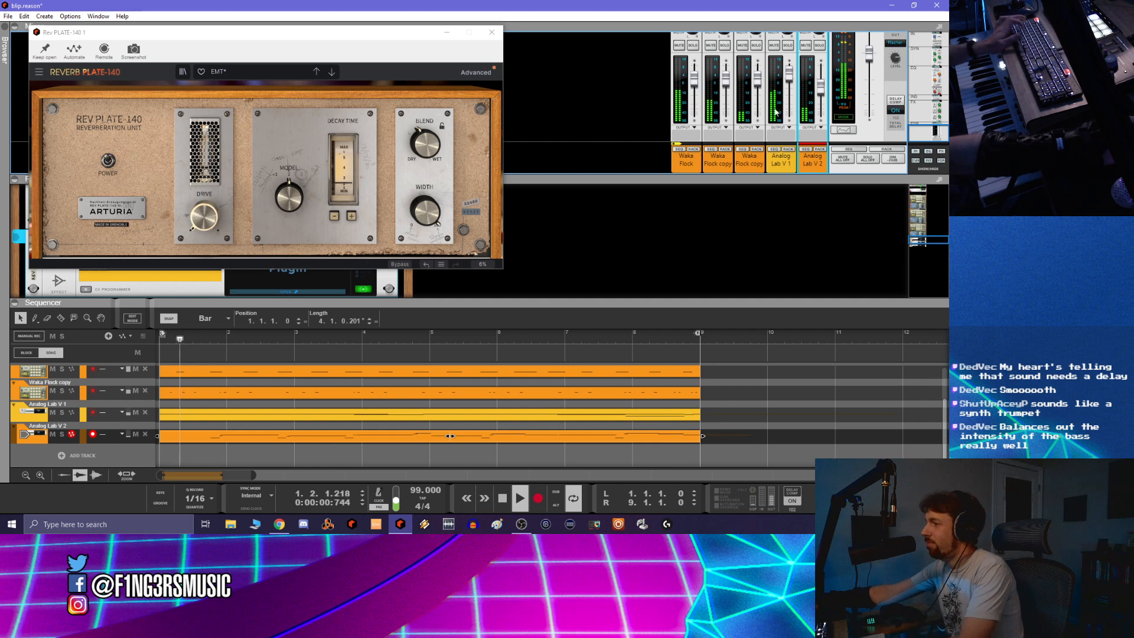
pyautogui.press('space')
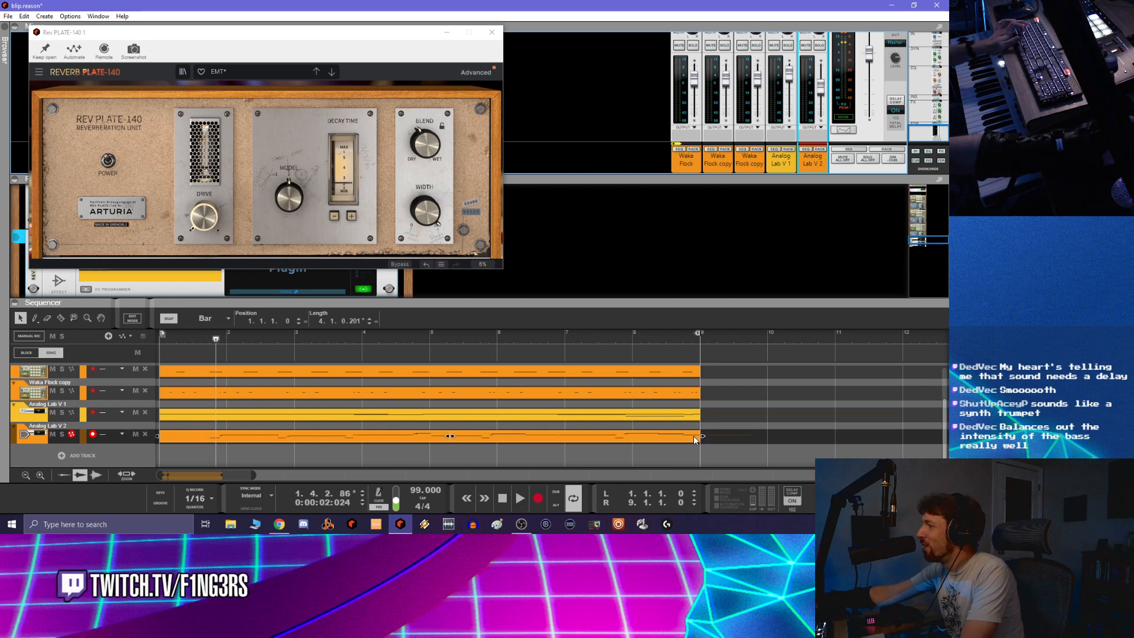
# Open the Analog Lab V 2 recording for note editing and join its two clips into one
pyautogui.doubleClick(695, 440)
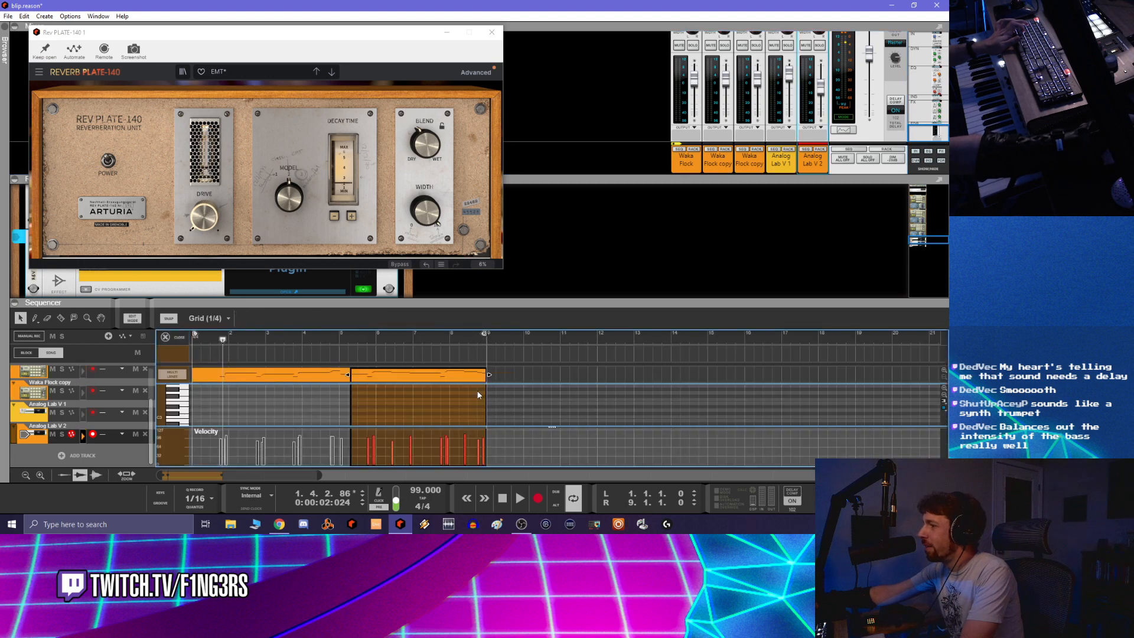
pyautogui.rightClick(317, 376)
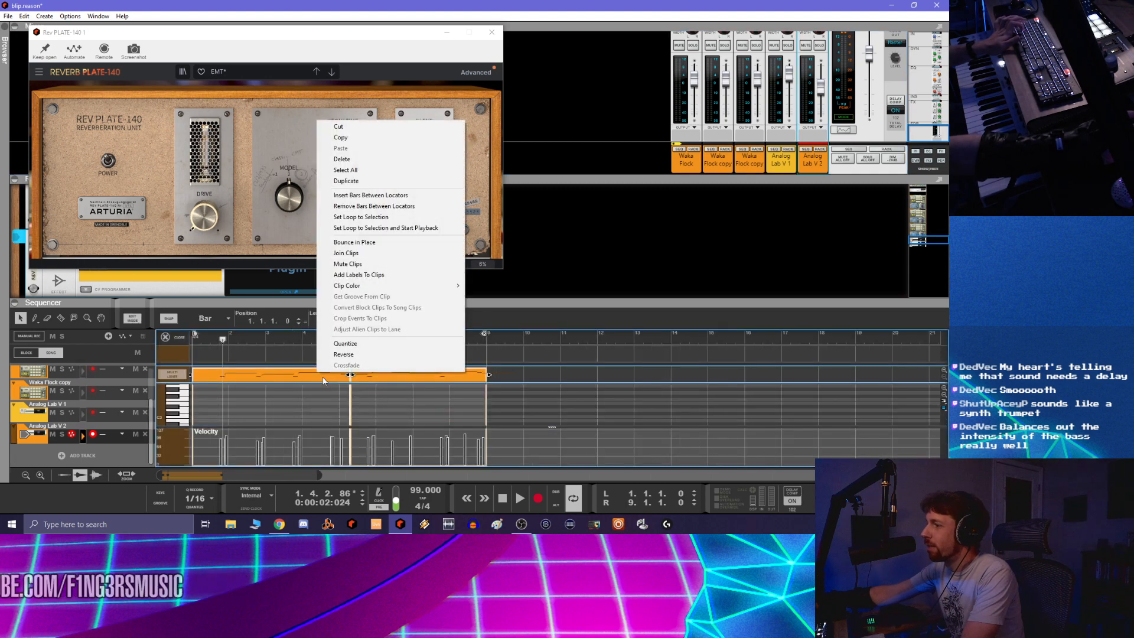
pyautogui.click(378, 258)
pyautogui.hotkey('ctrl', 'a')
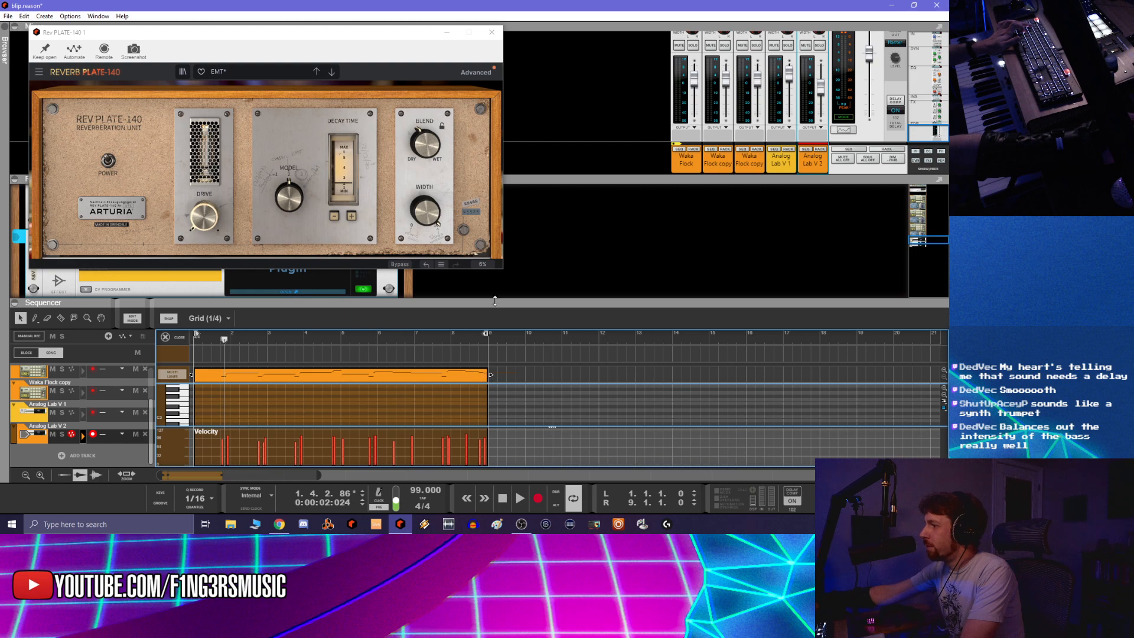
# Enlarge the sequencer area to show the lead clip's piano-roll notes, and close the Rev PLATE-140 window
pyautogui.moveTo(512, 301); pyautogui.dragTo(525, 189)
pyautogui.scroll(4, 470, 375)
pyautogui.scroll(-2, 470, 374)
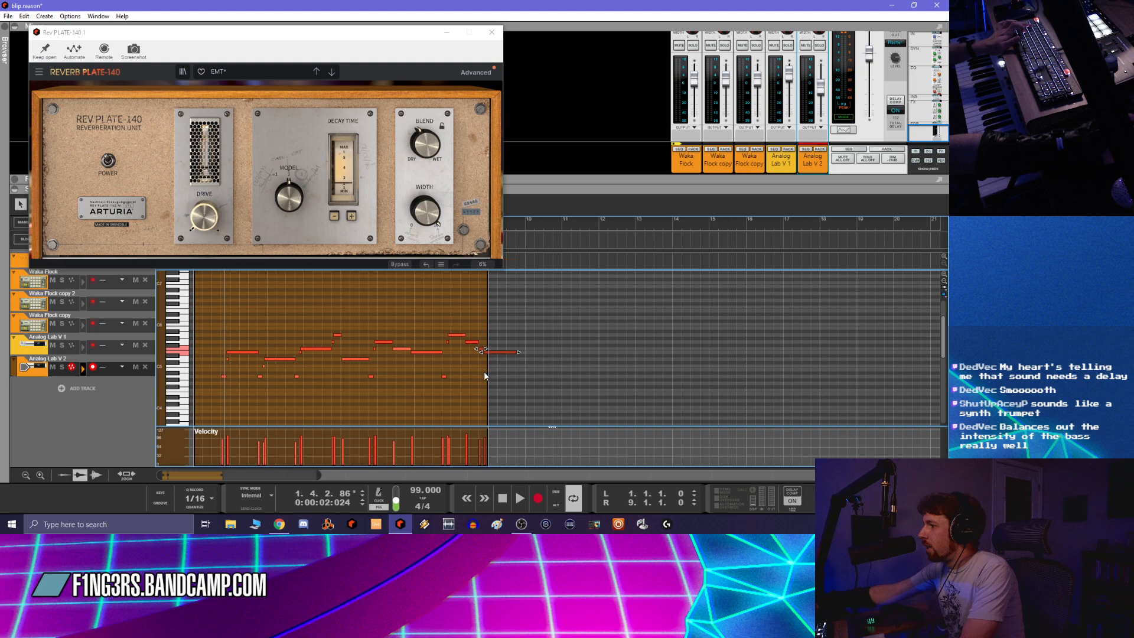
pyautogui.click(492, 32)
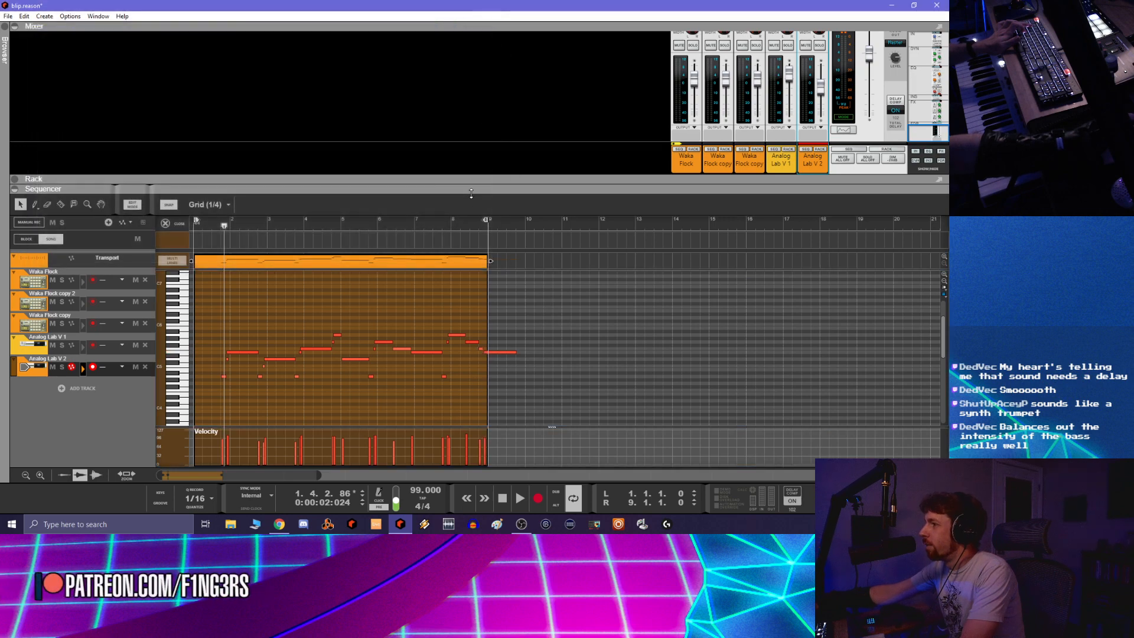
# Play the lead across the loop's end and select the final E5 note that extends past the clip
pyautogui.click(456, 224)
pyautogui.press('space')
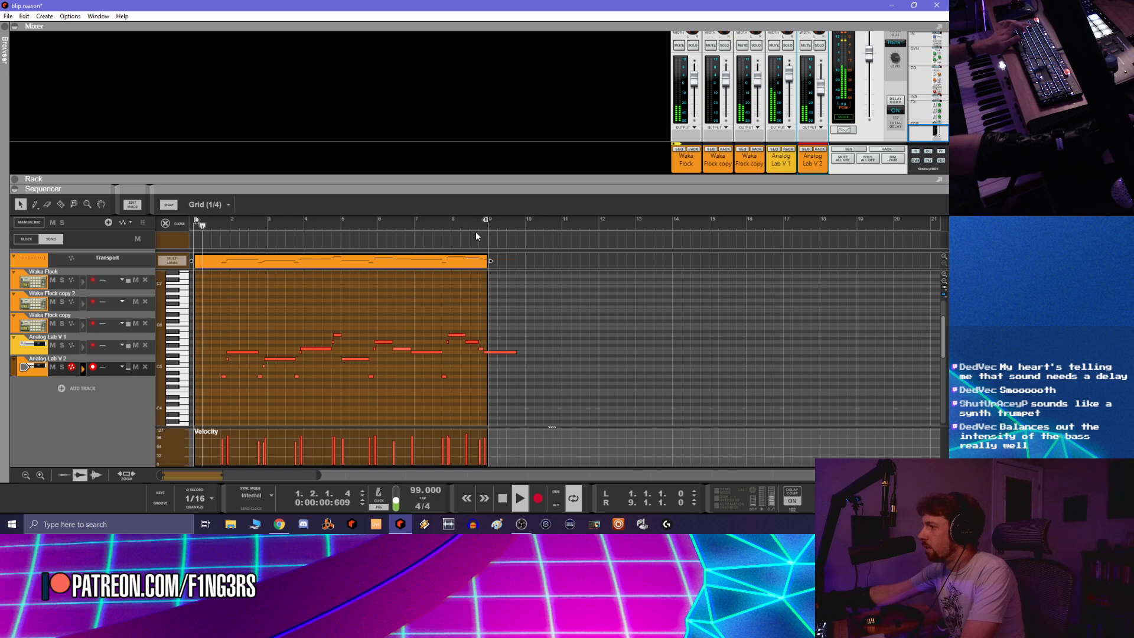
pyautogui.click(512, 353)
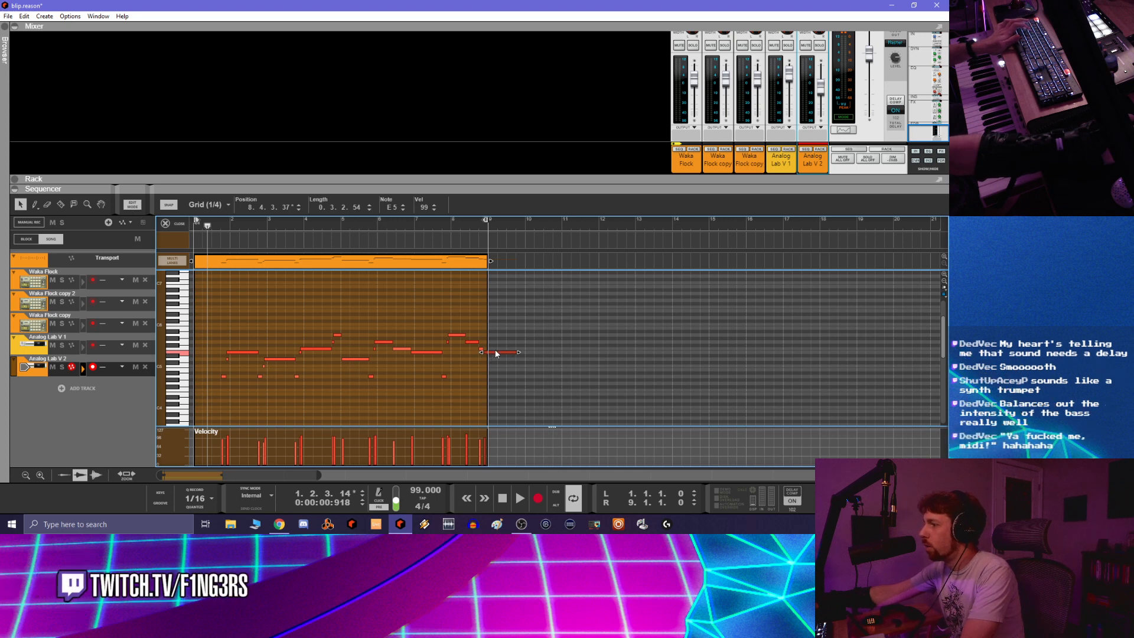
# Draw an E5 note with length 0.1.0.0 at 1.1.1.0 in the lead clip, and return to the song start
pyautogui.click(34, 205)
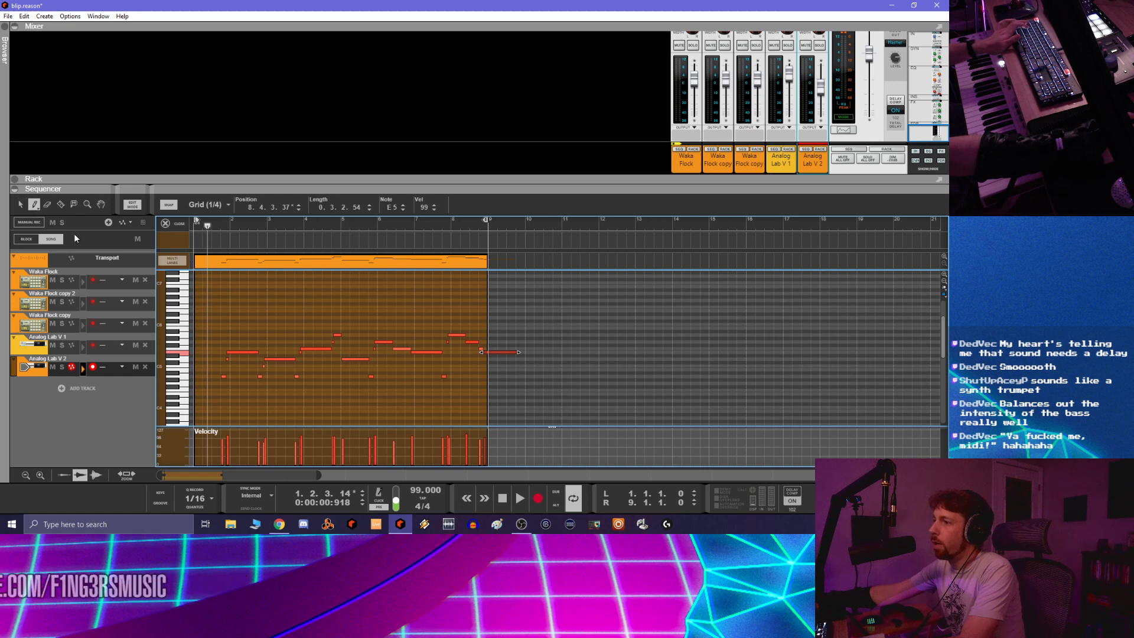
pyautogui.click(196, 354)
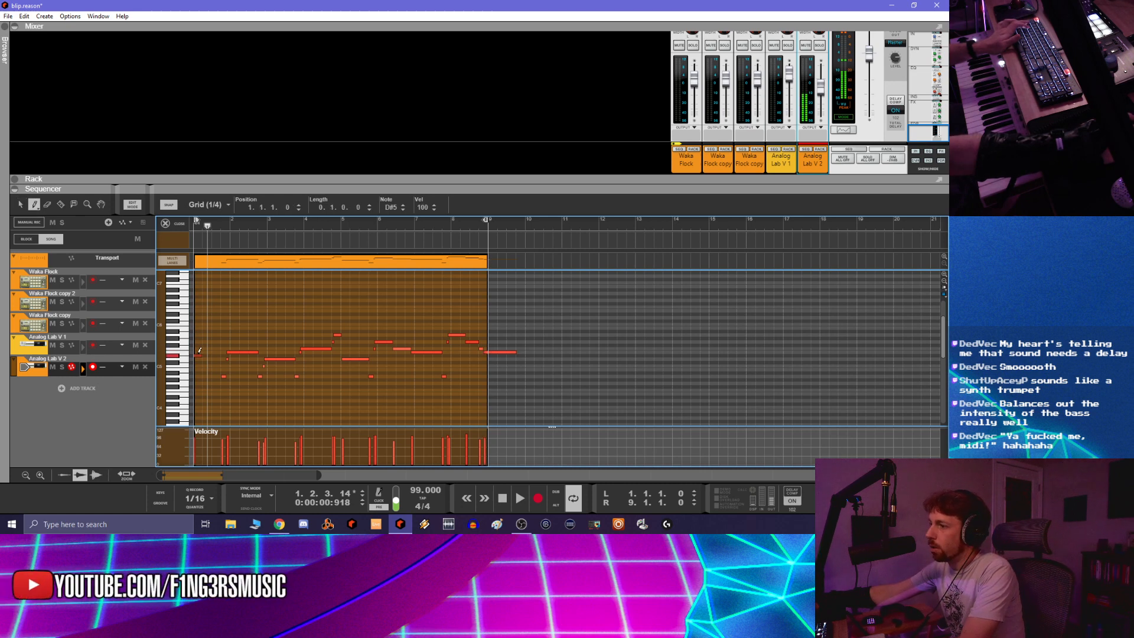
pyautogui.click(403, 205)
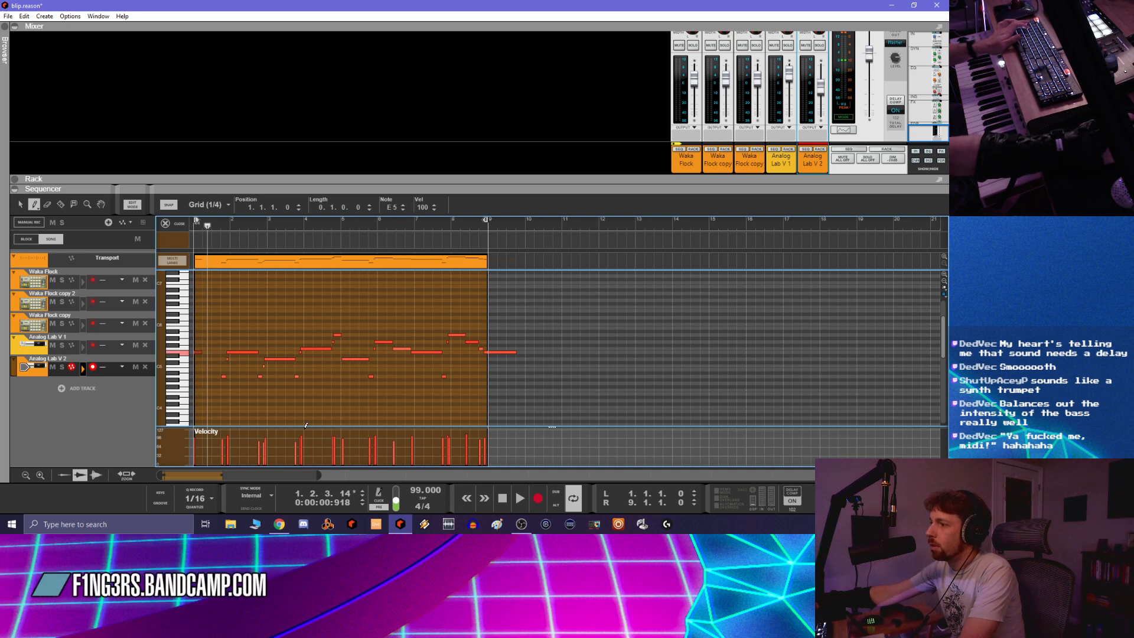
pyautogui.click(500, 498)
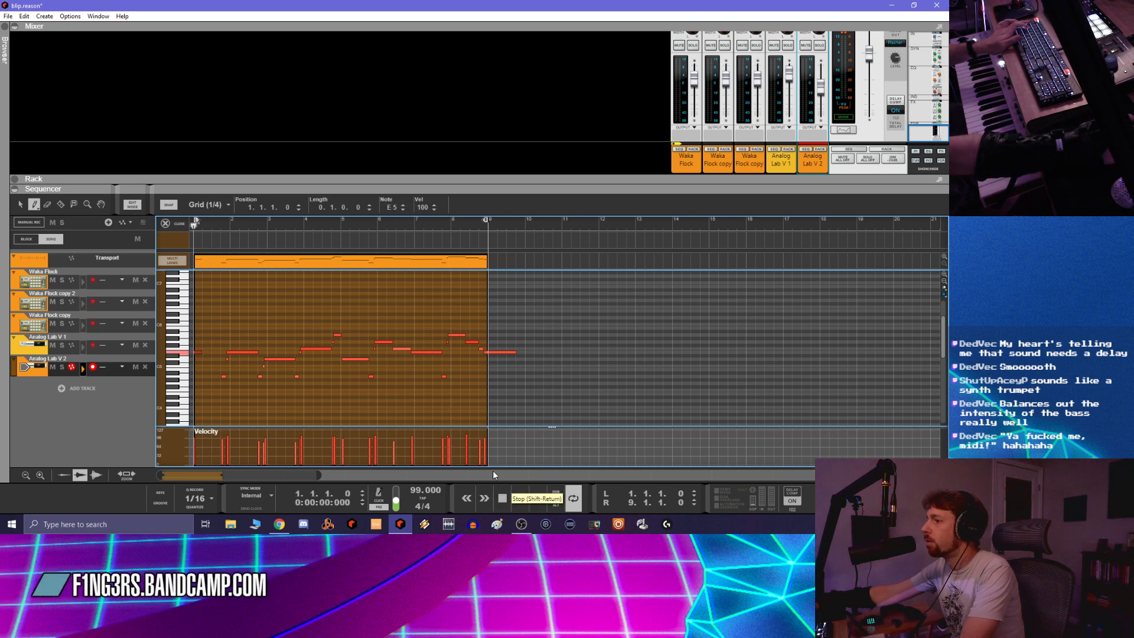
# Set the opening E5 note's length to 0.3.0.0 and play the song from the start
pyautogui.press('space')
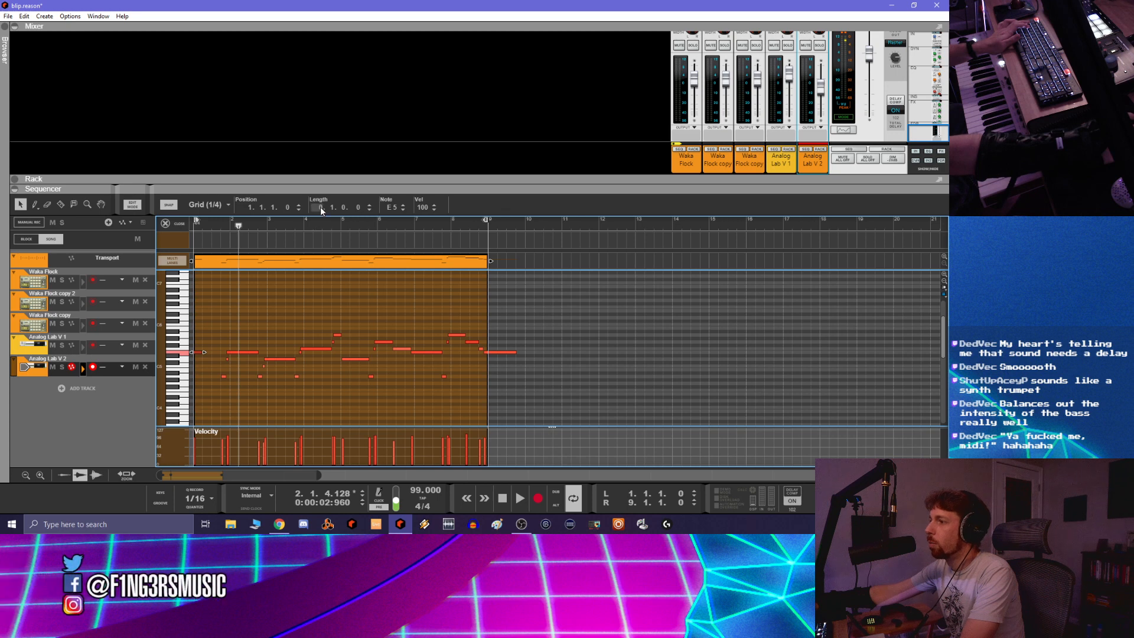
pyautogui.scroll(1, 320, 209)
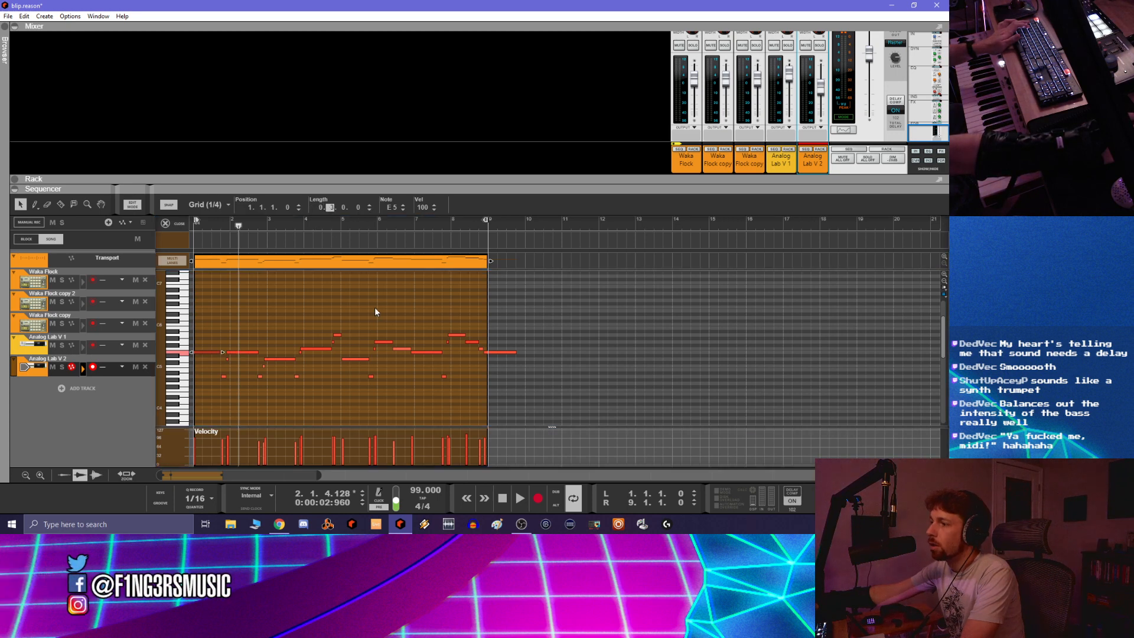
pyautogui.click(502, 499)
pyautogui.press('space')
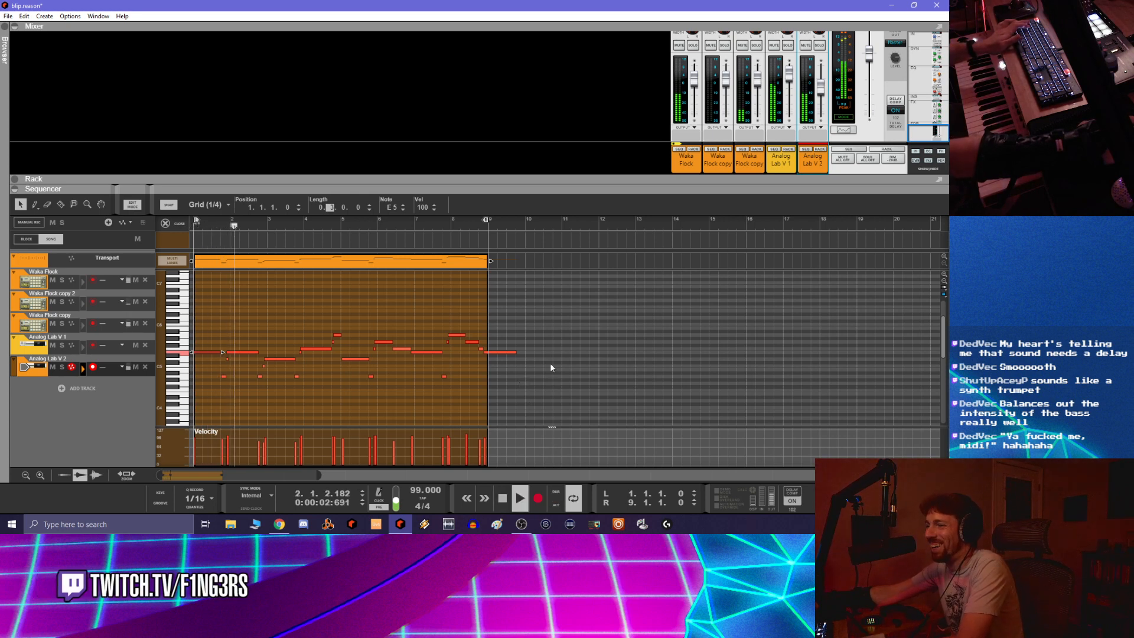
# Shorten the final E5 note to stop at the lead clip's end, and listen to the loop restart
pyautogui.click(582, 334)
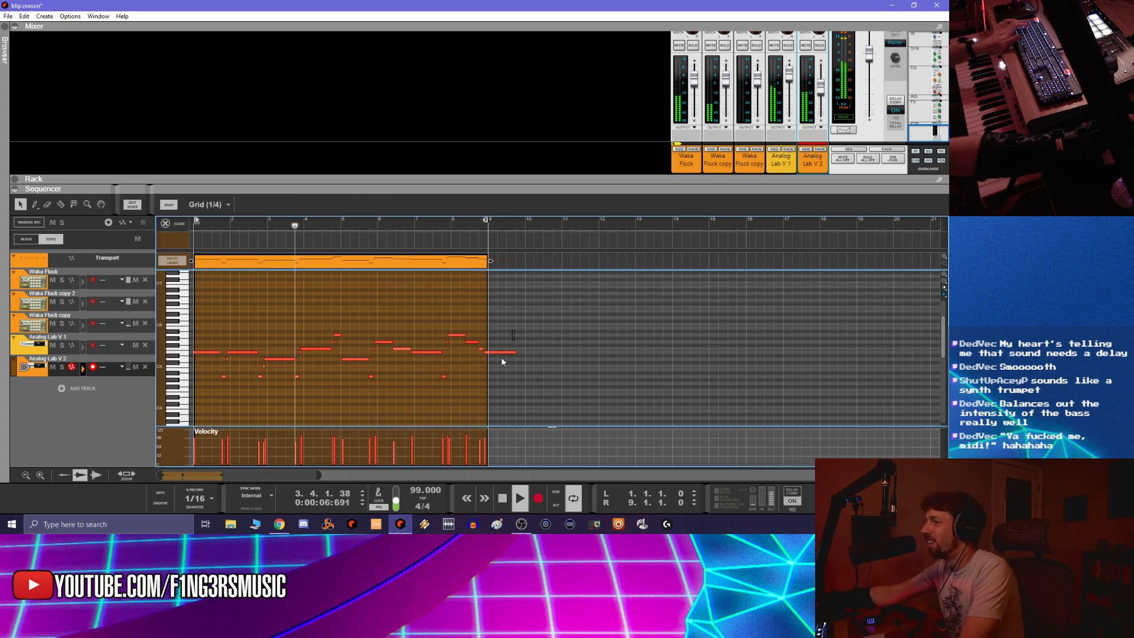
pyautogui.moveTo(515, 353); pyautogui.dragTo(483, 353)
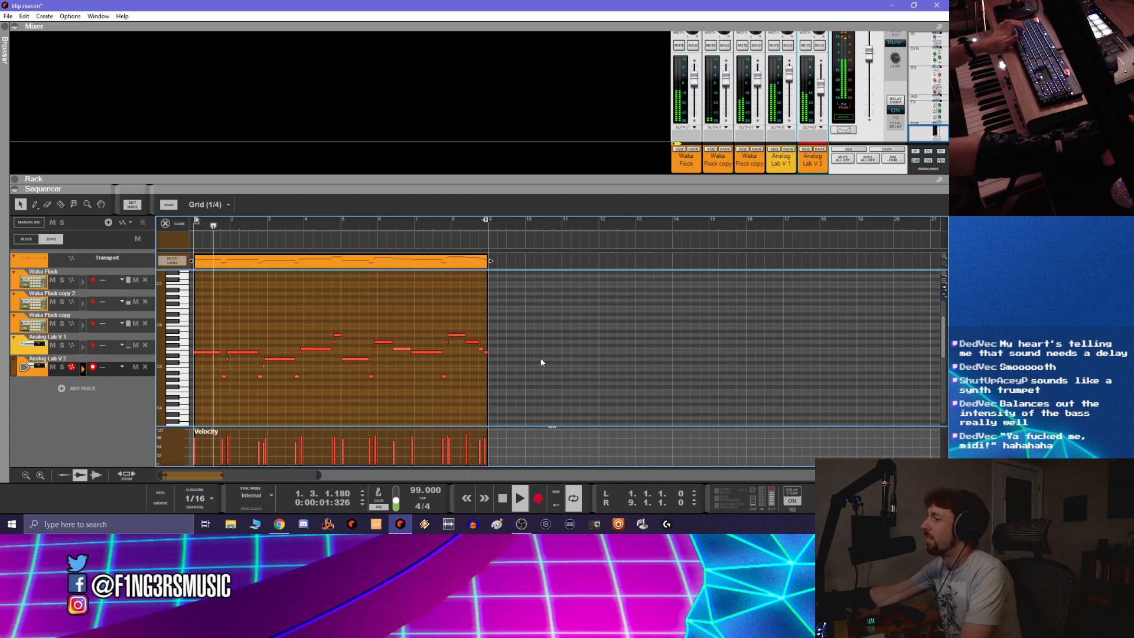
pyautogui.press('space')
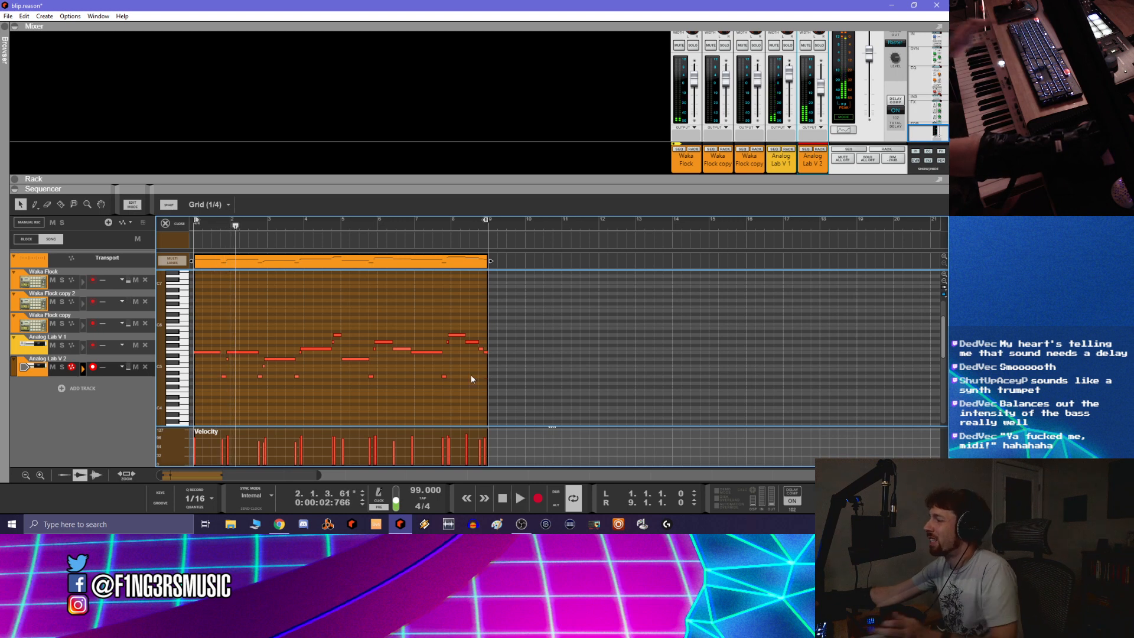
# Lower the opening lead note at 1.1.1.0 to D5, playing from the song start to audition the pitch
pyautogui.click(205, 353)
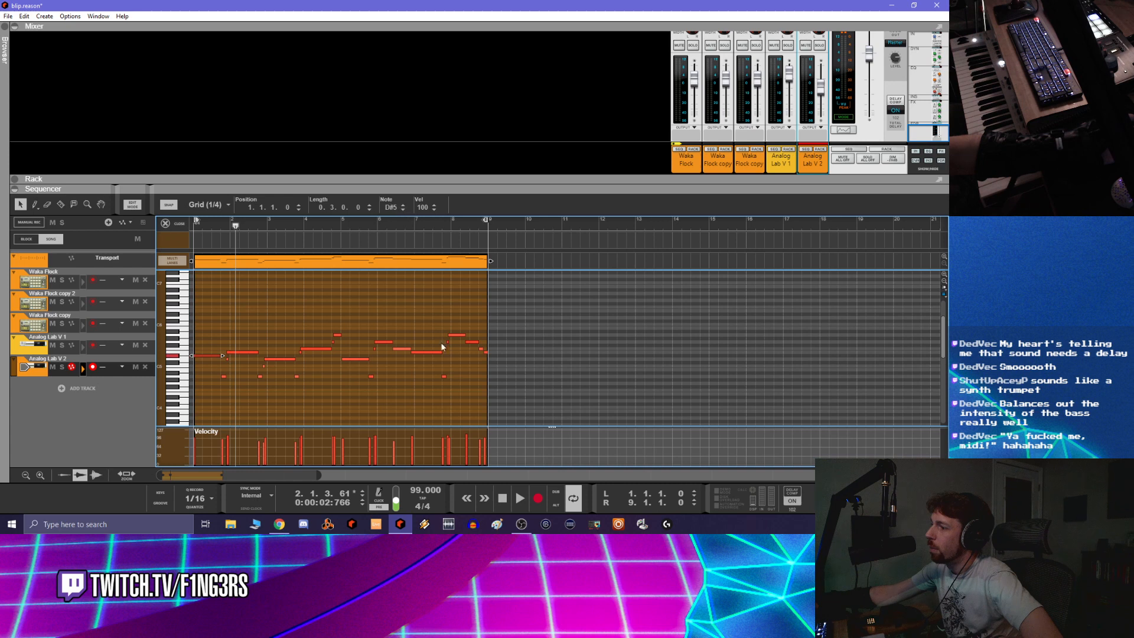
pyautogui.click(503, 498)
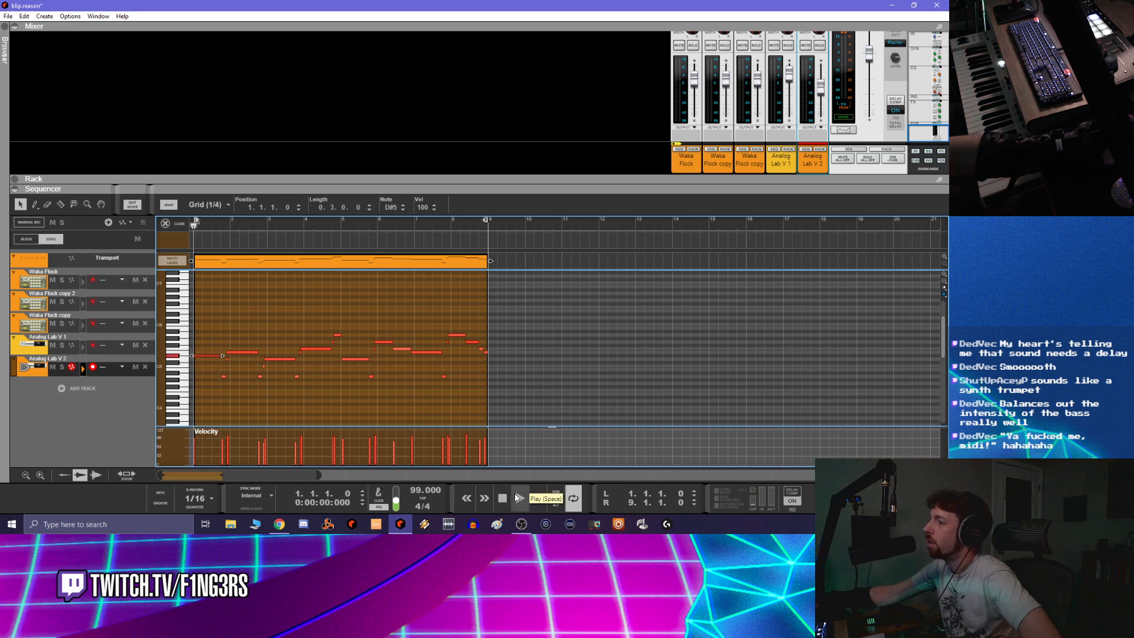
pyautogui.click(517, 498)
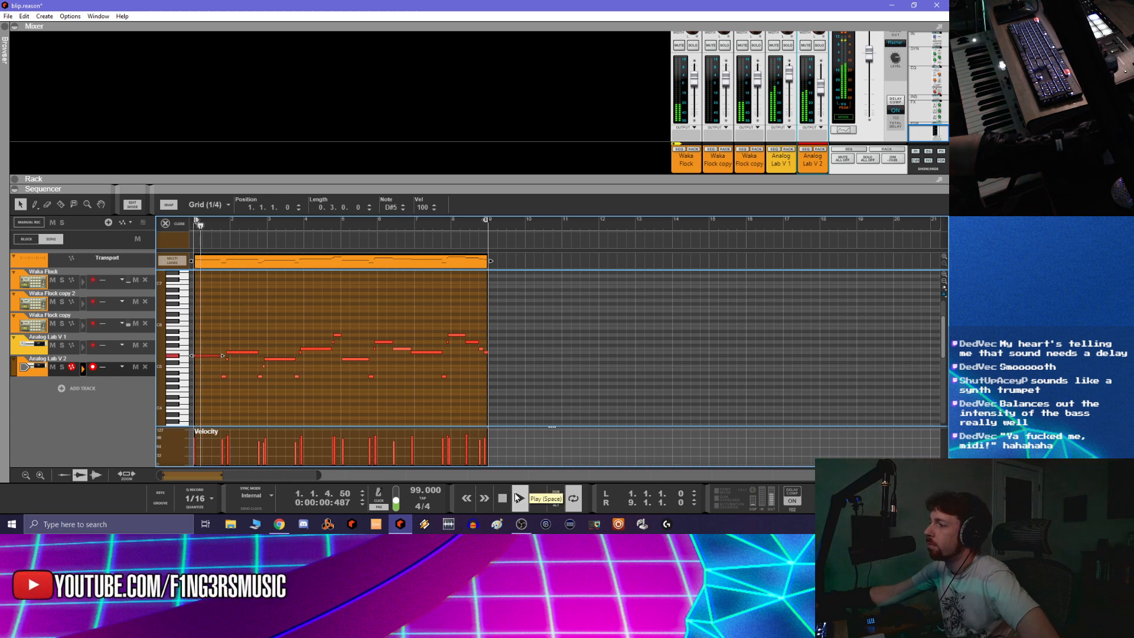
pyautogui.click(403, 209)
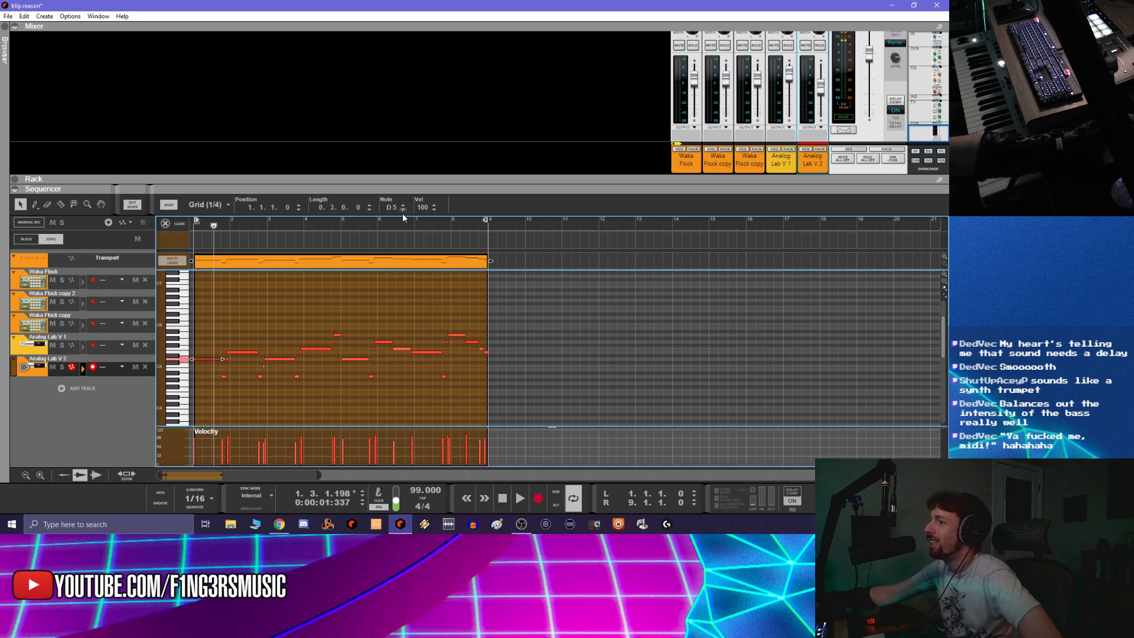
pyautogui.click(502, 498)
pyautogui.click(522, 499)
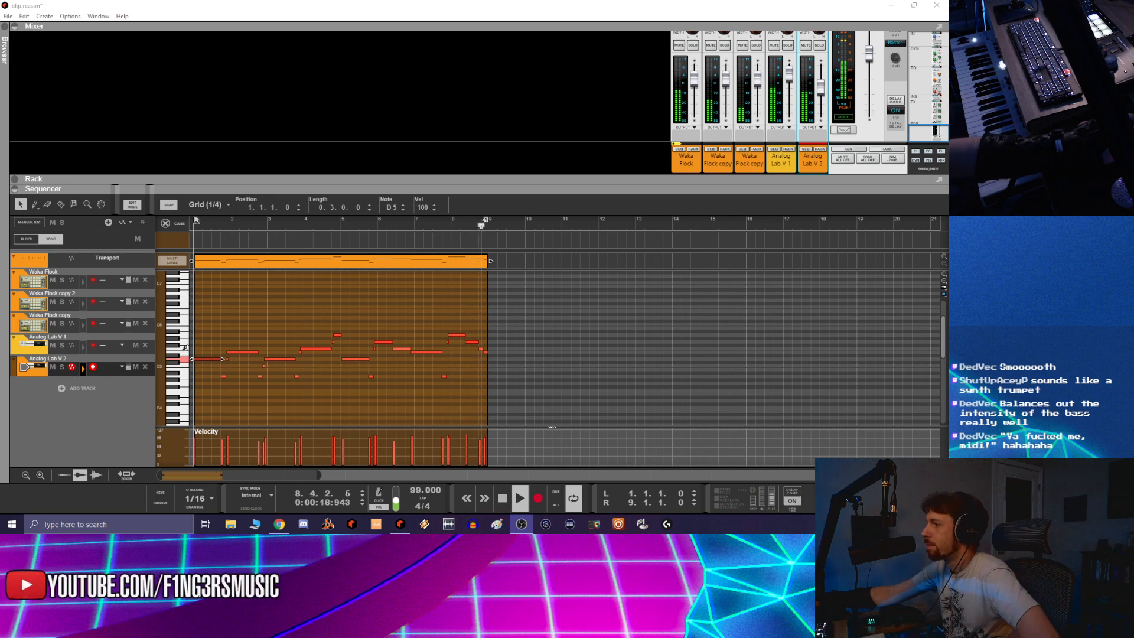
# Check the opening note and the short closing notes of the lead clip while the loop plays
pyautogui.click(281, 415)
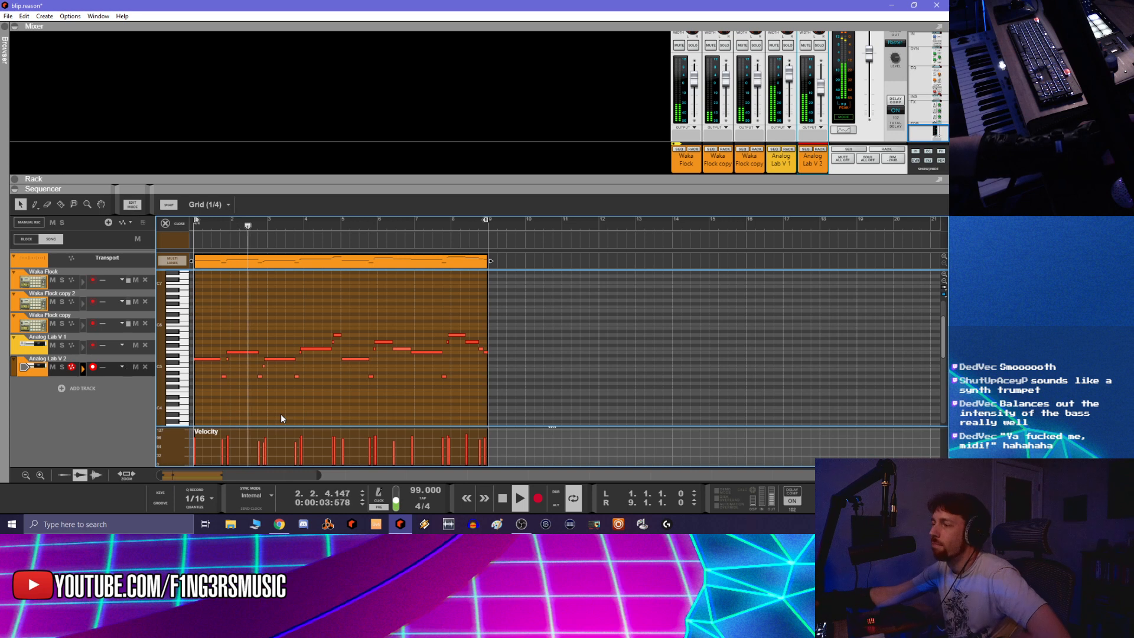
pyautogui.click(208, 358)
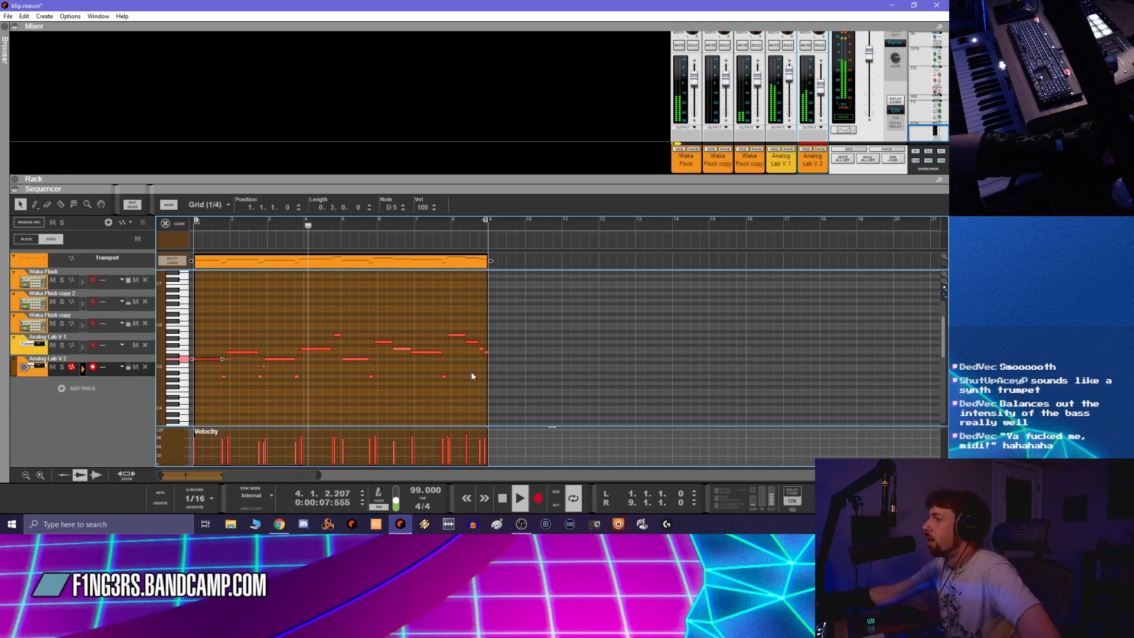
pyautogui.moveTo(472, 371); pyautogui.dragTo(498, 345)
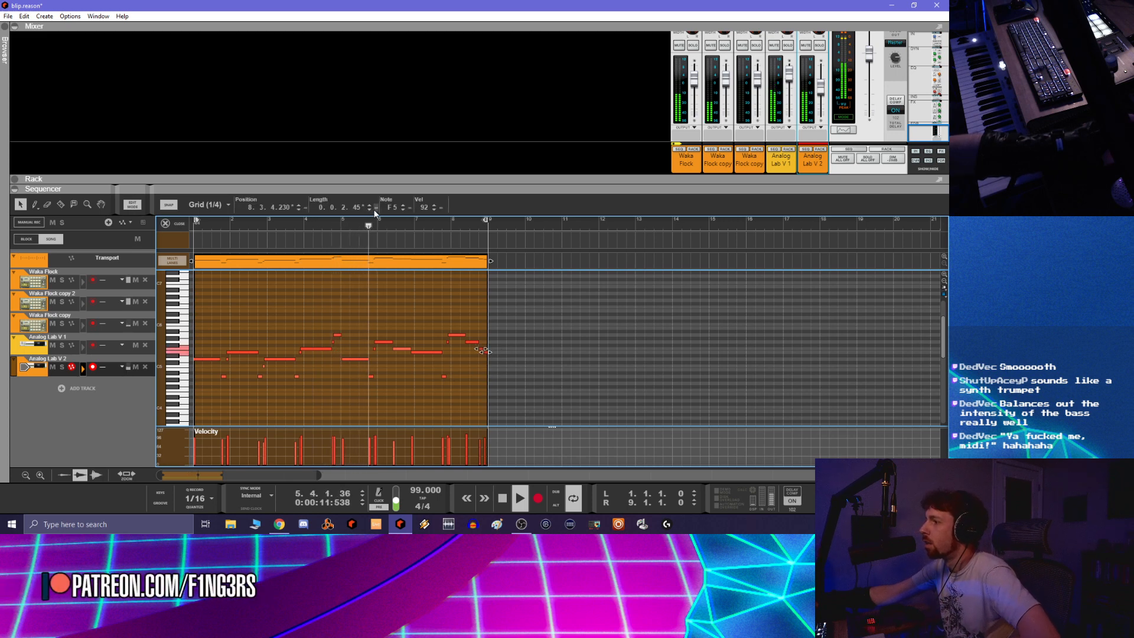
pyautogui.click(462, 402)
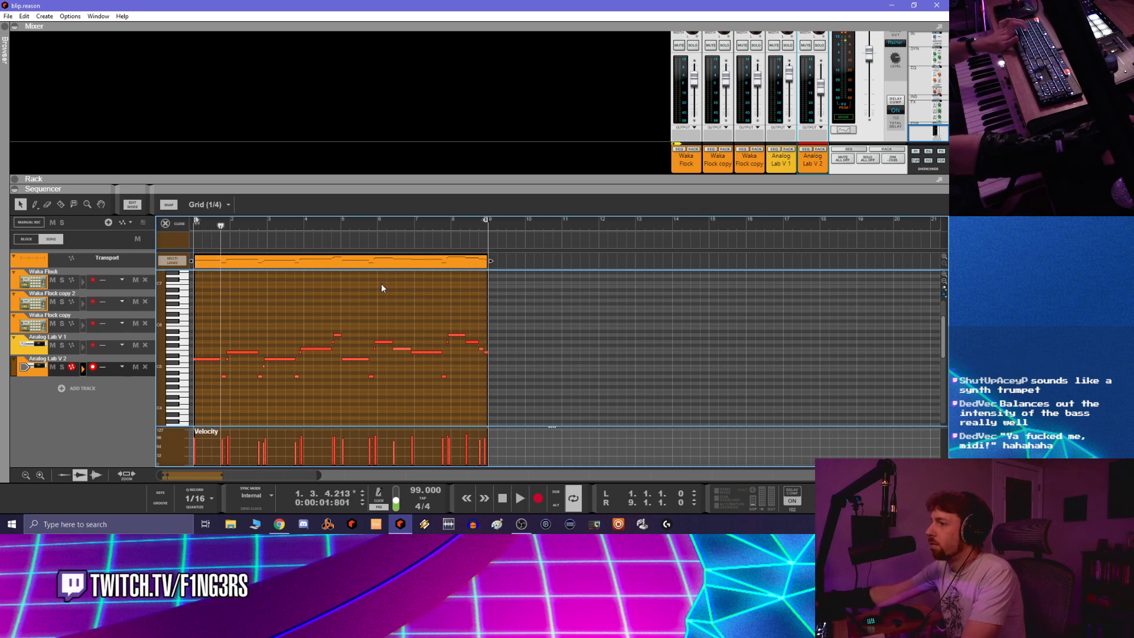
# Leave note editing and place the Analog Lab V 2 clip at bar 9, leaving none at bar 1
pyautogui.hotkey('ctrl', 'e')
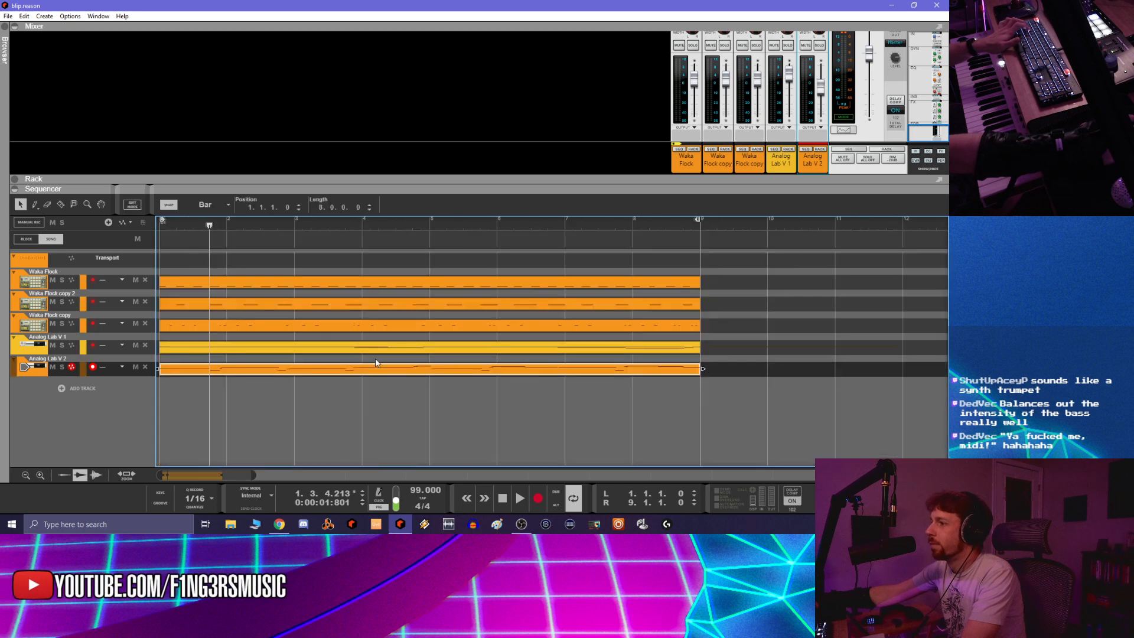
pyautogui.moveTo(254, 475); pyautogui.dragTo(480, 453)
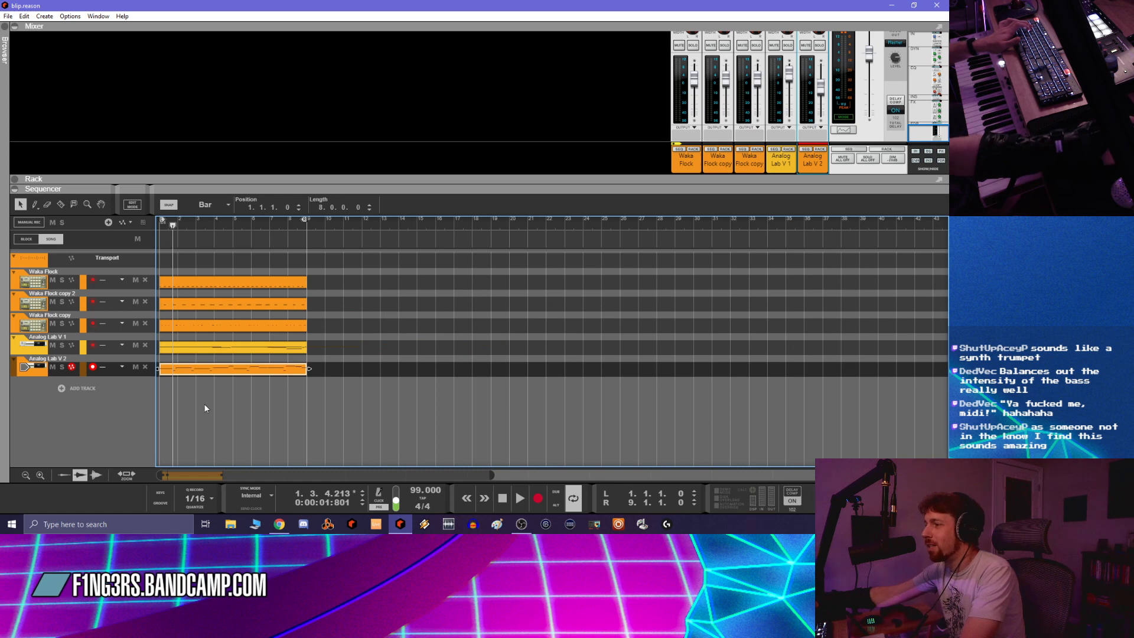
pyautogui.moveTo(250, 371); pyautogui.dragTo(383, 375)
pyautogui.click(260, 368)
pyautogui.press('Delete')
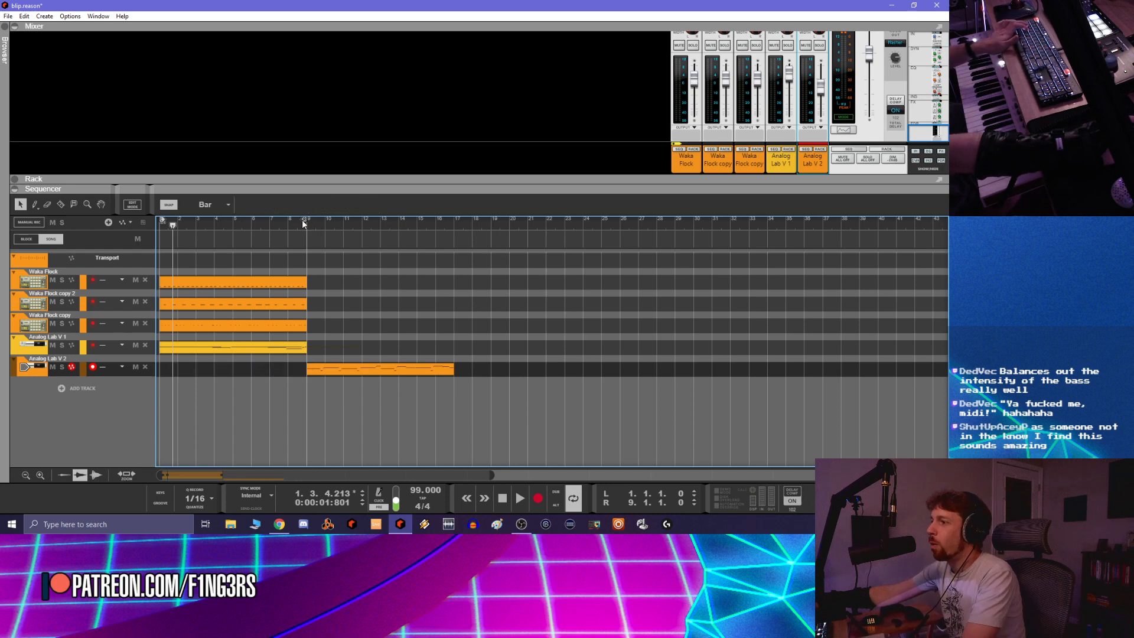
# Extend the loop's end to bar 17 and return to the song start
pyautogui.moveTo(306, 221); pyautogui.dragTo(439, 222)
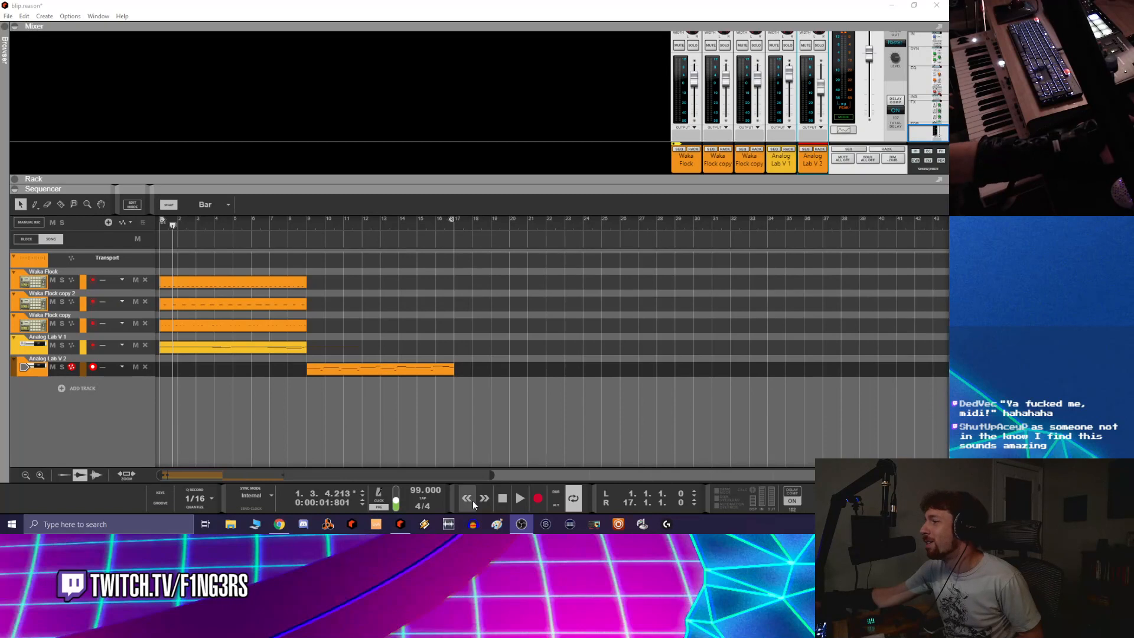
pyautogui.click(537, 449)
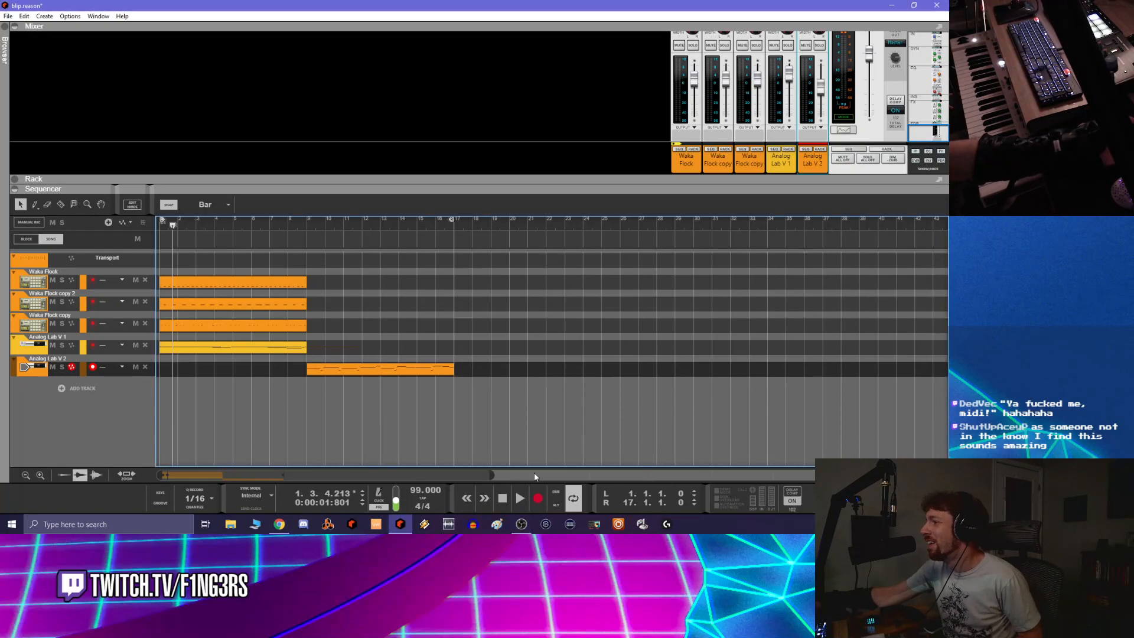
pyautogui.click(512, 498)
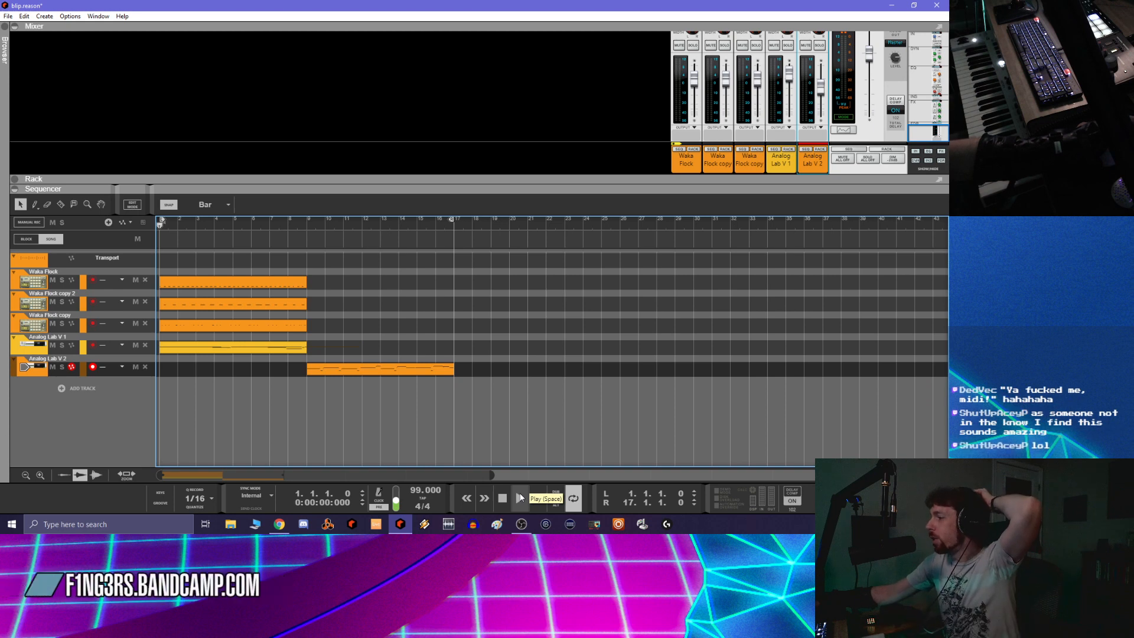
pyautogui.click(280, 528)
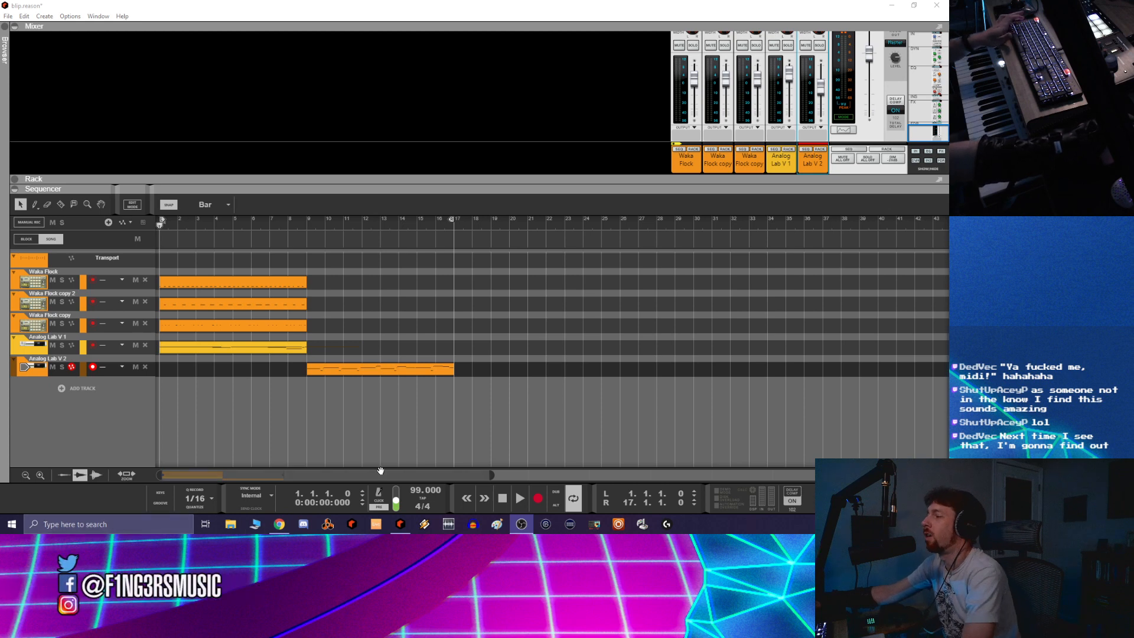
pyautogui.click(423, 454)
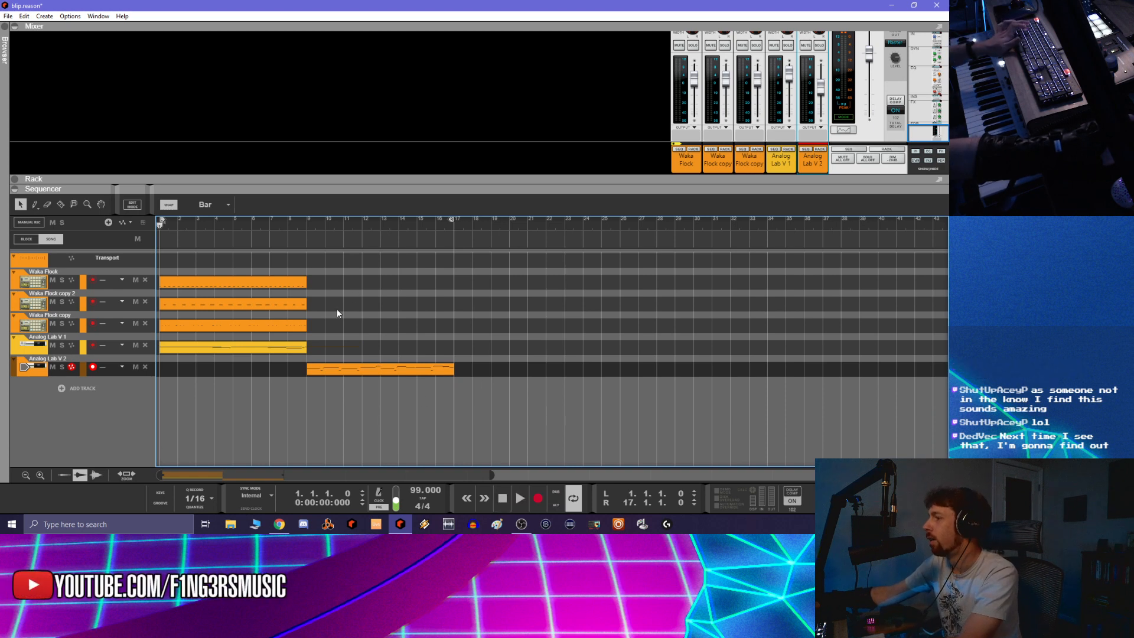
# Copy the three Waka Flock drum clips and the Analog Lab V 1 clip to bar 9
pyautogui.moveTo(300, 341); pyautogui.dragTo(417, 345)
pyautogui.keyDown('ctrl'); pyautogui.click(332, 363); pyautogui.keyUp('ctrl')
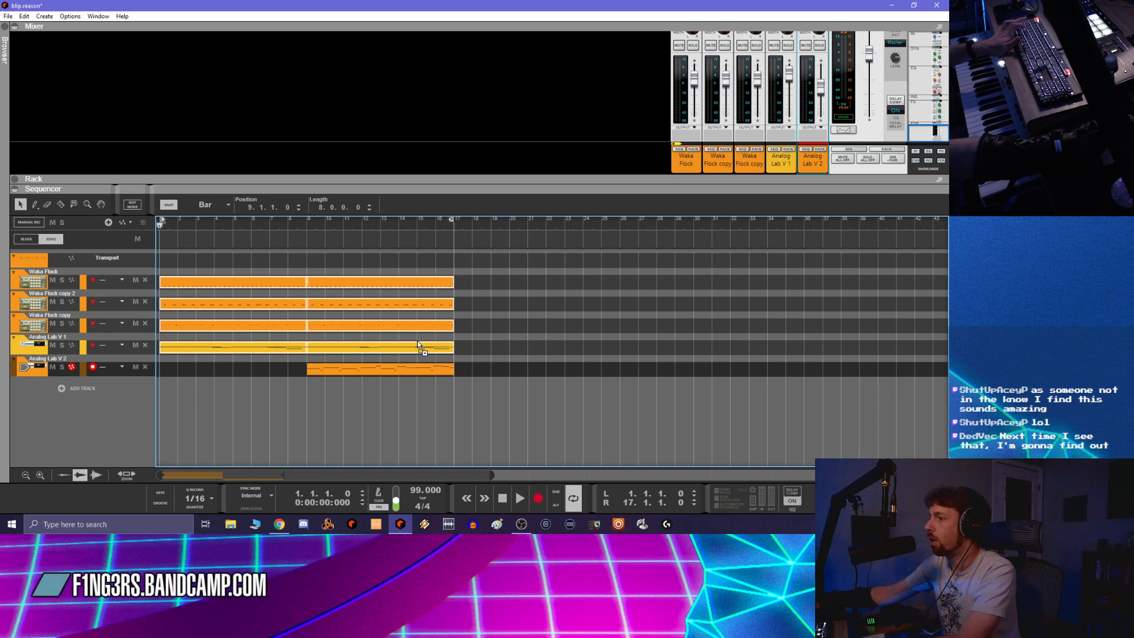
pyautogui.click(487, 389)
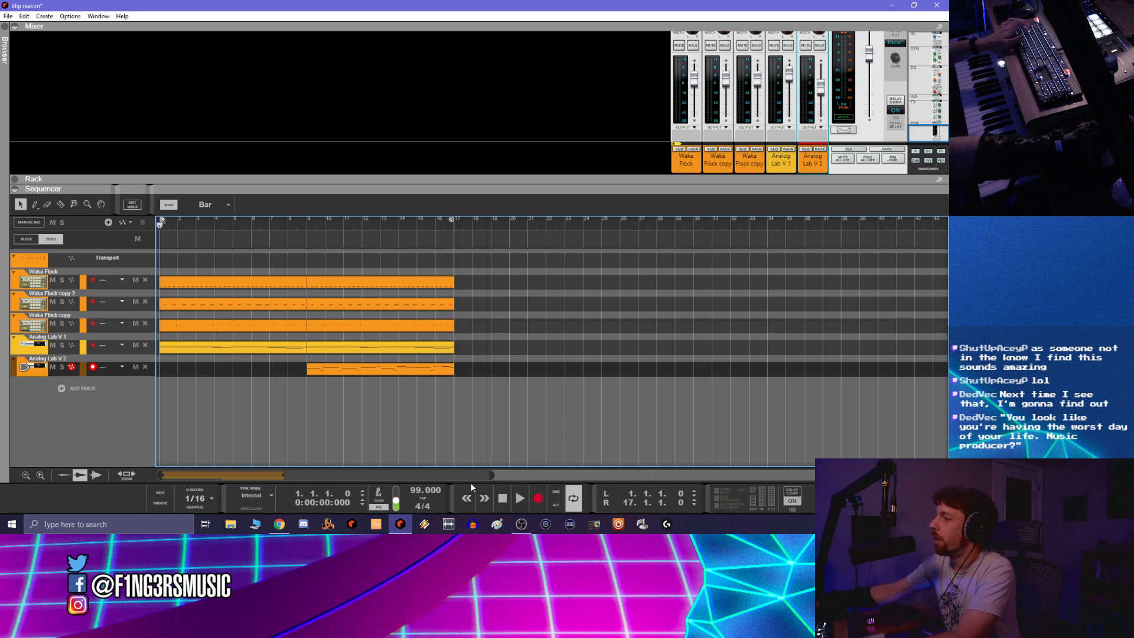
pyautogui.moveTo(492, 475); pyautogui.dragTo(358, 475)
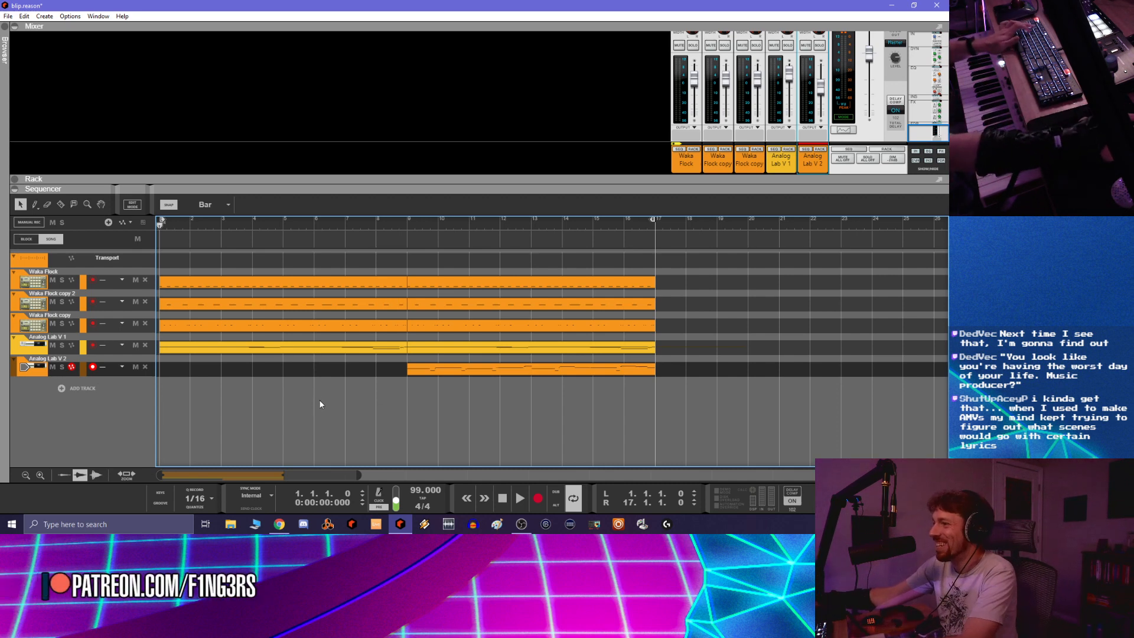
# Play the arrangement from the start, select the Analog Lab V 1 track, and resize the rack to show its device
pyautogui.click(502, 500)
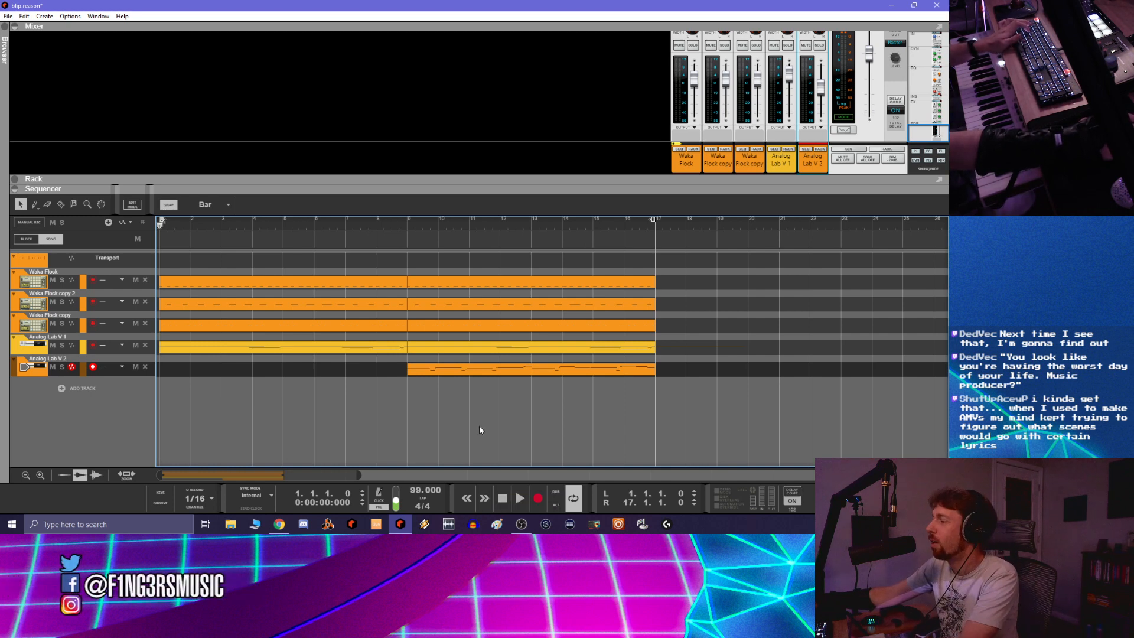
pyautogui.press('space')
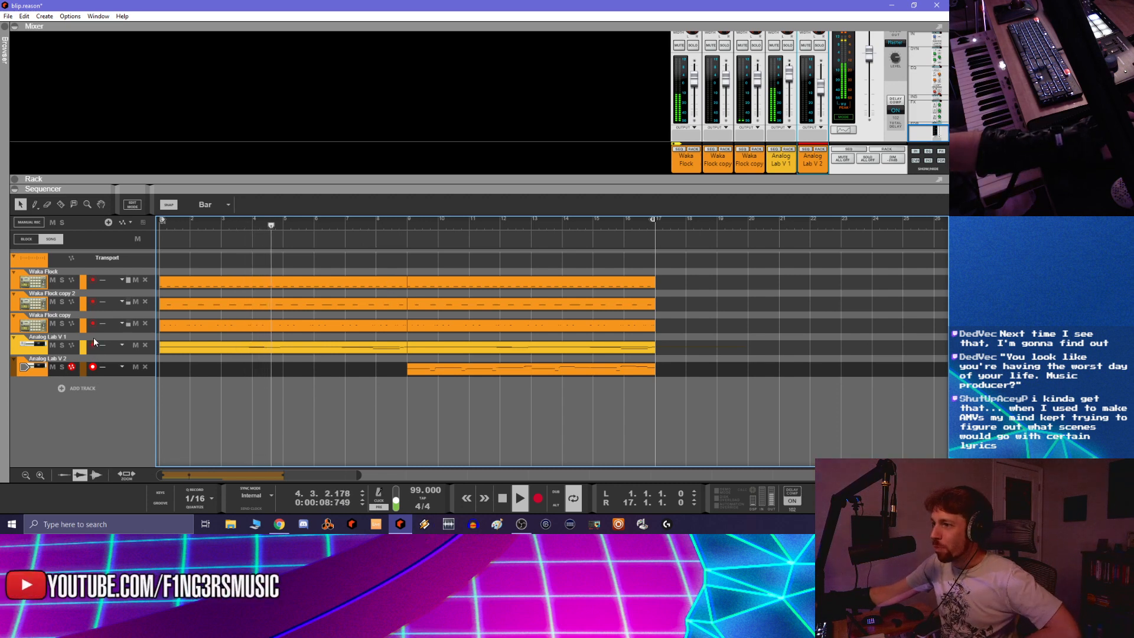
pyautogui.click(37, 345)
pyautogui.moveTo(21, 181); pyautogui.dragTo(335, 326)
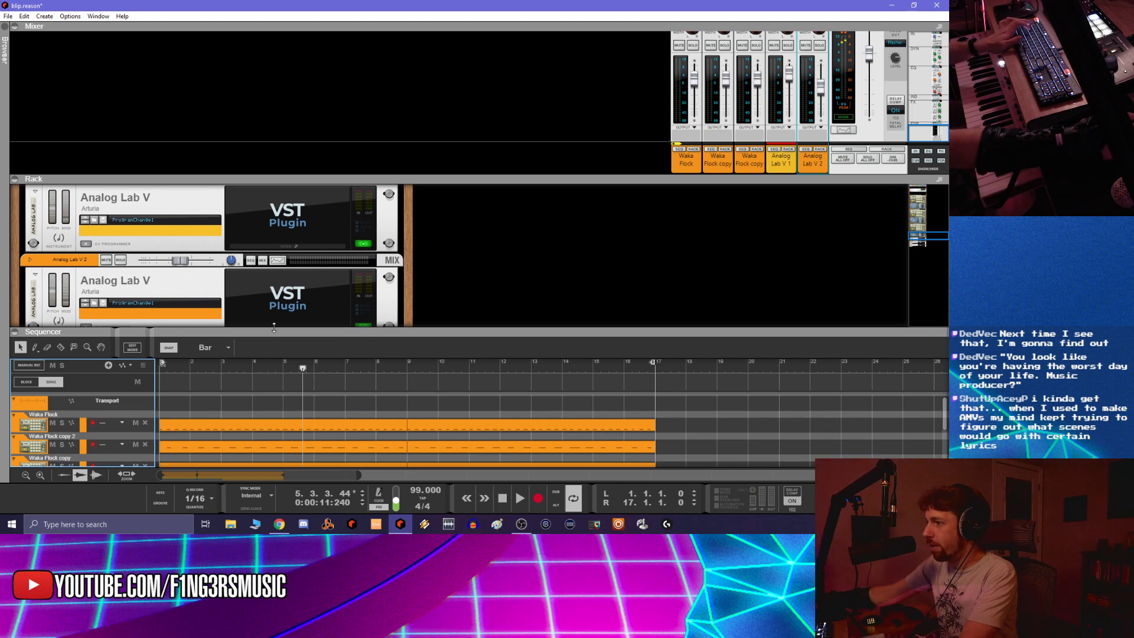
pyautogui.moveTo(249, 331); pyautogui.dragTo(237, 244)
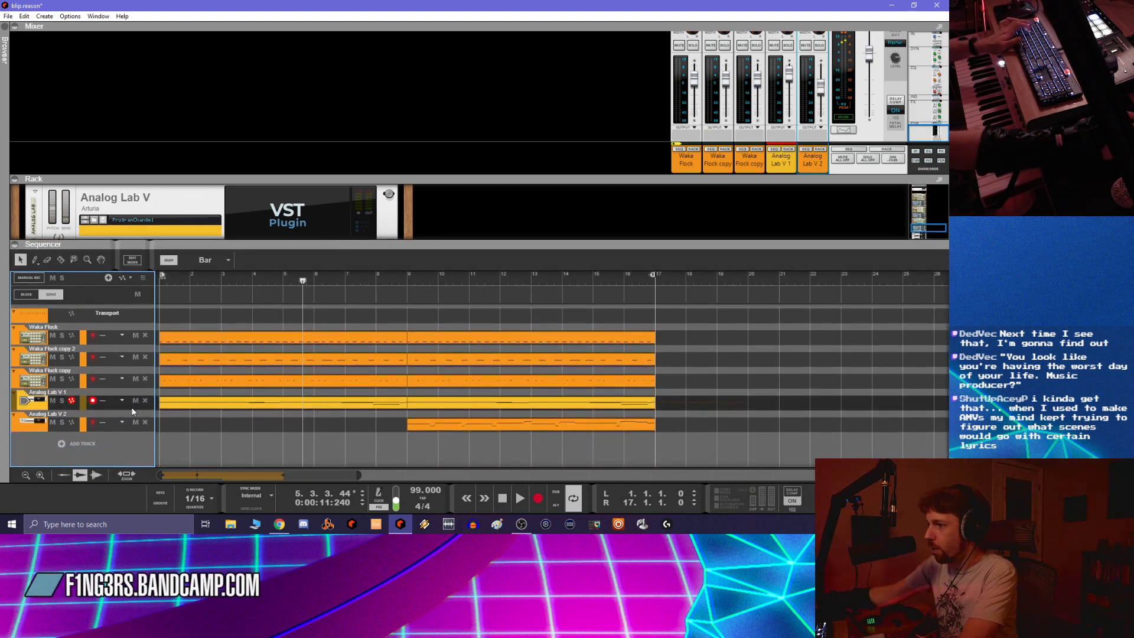
pyautogui.click(105, 393)
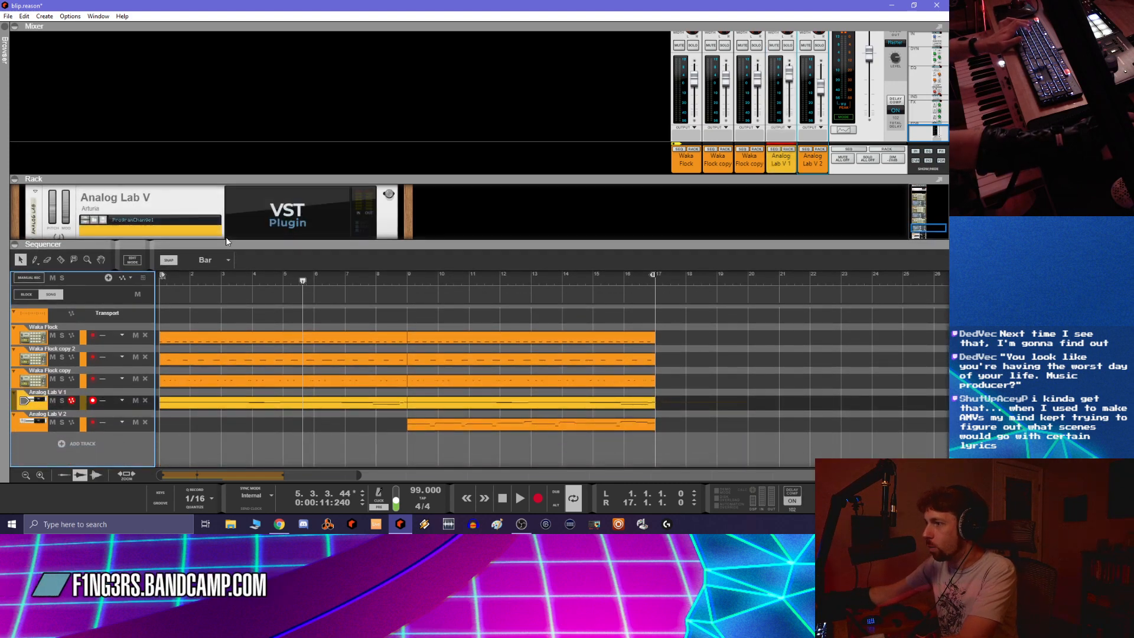
# Add an MClass Compressor effect to the Analog Lab V 1 device
pyautogui.rightClick(192, 211)
pyautogui.moveTo(266, 303)
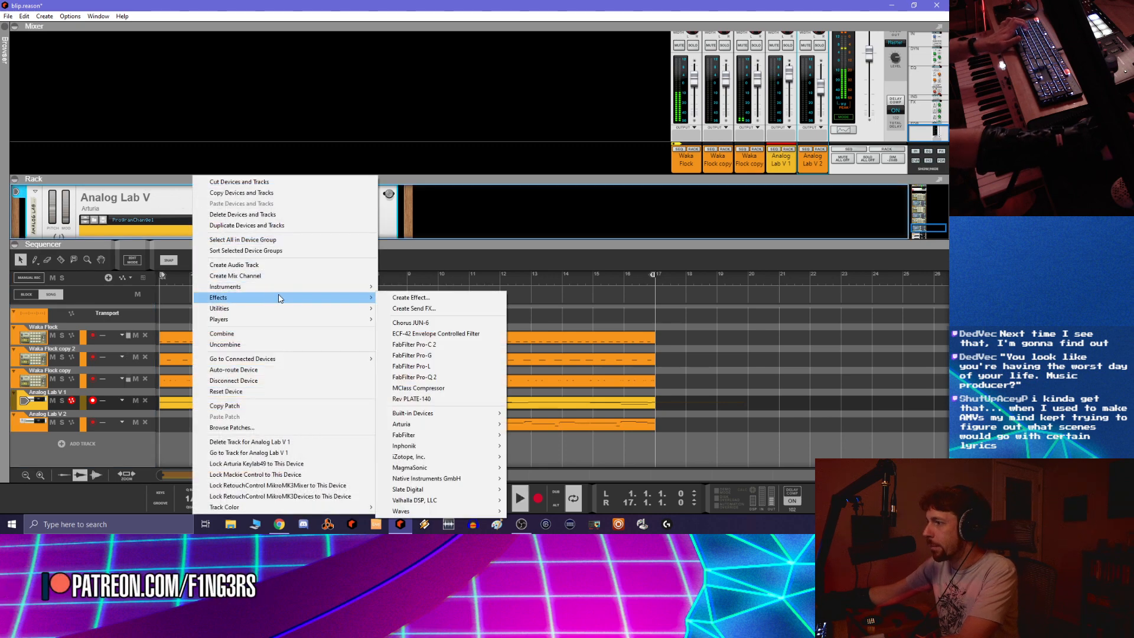
pyautogui.click(473, 390)
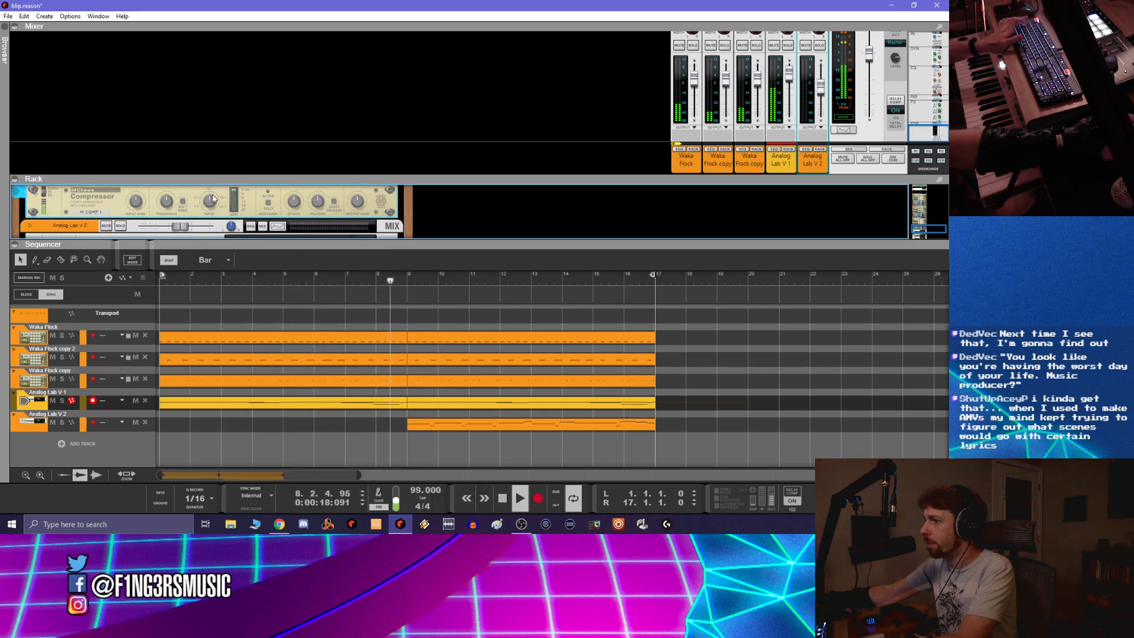
# Add a Redrum Drum Computer after the MClass Compressor and enlarge the rack area to show more of the devices
pyautogui.rightClick(191, 198)
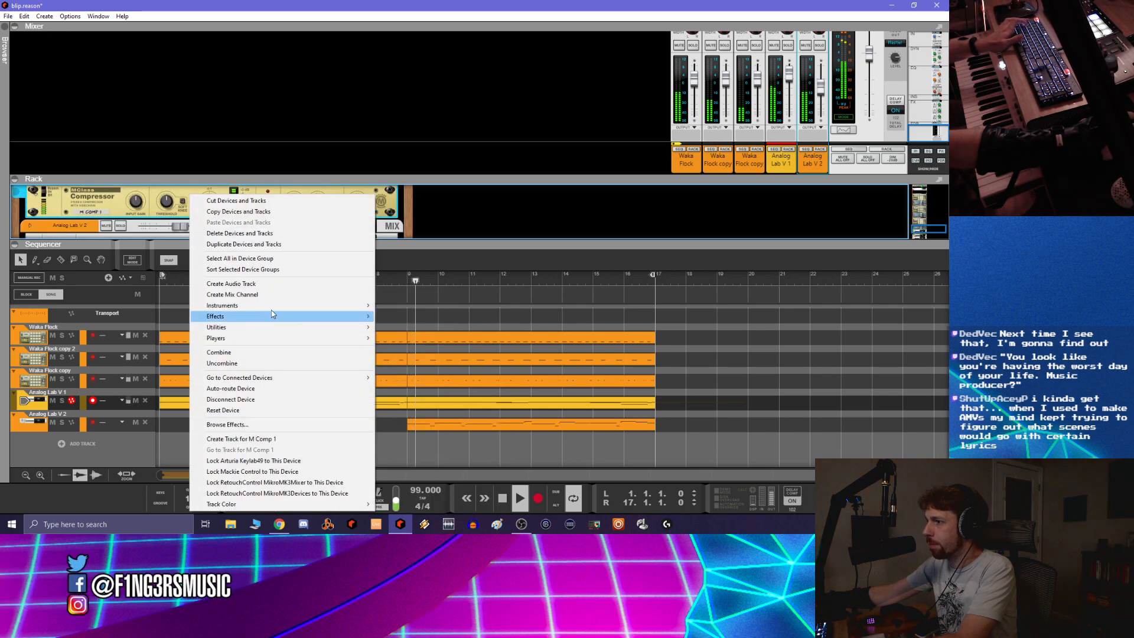
pyautogui.moveTo(292, 306)
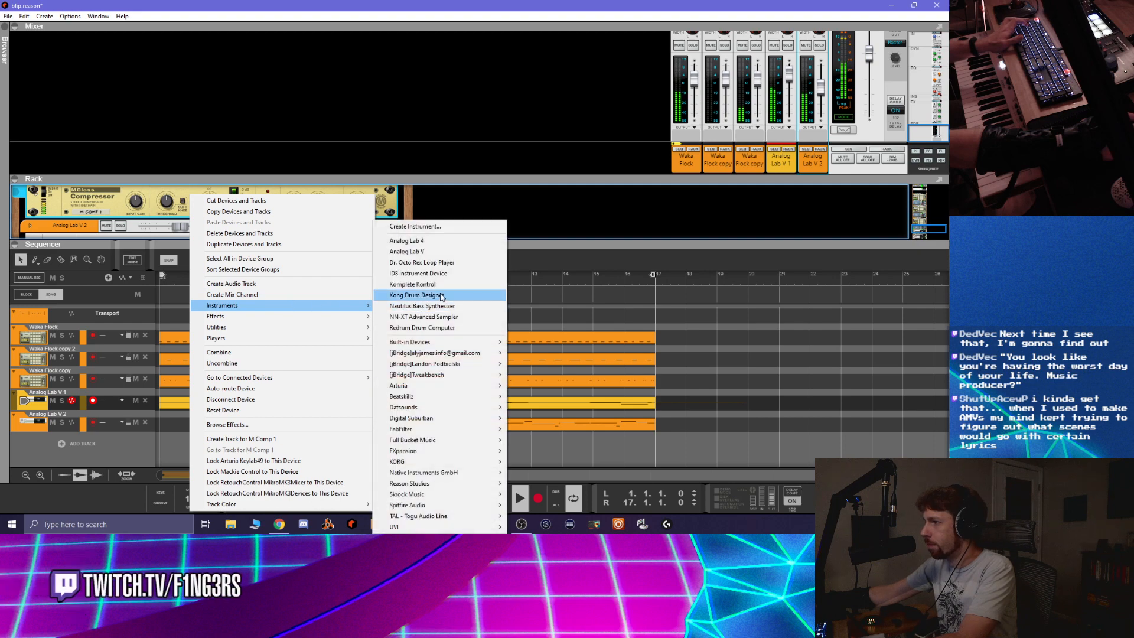
pyautogui.click(438, 328)
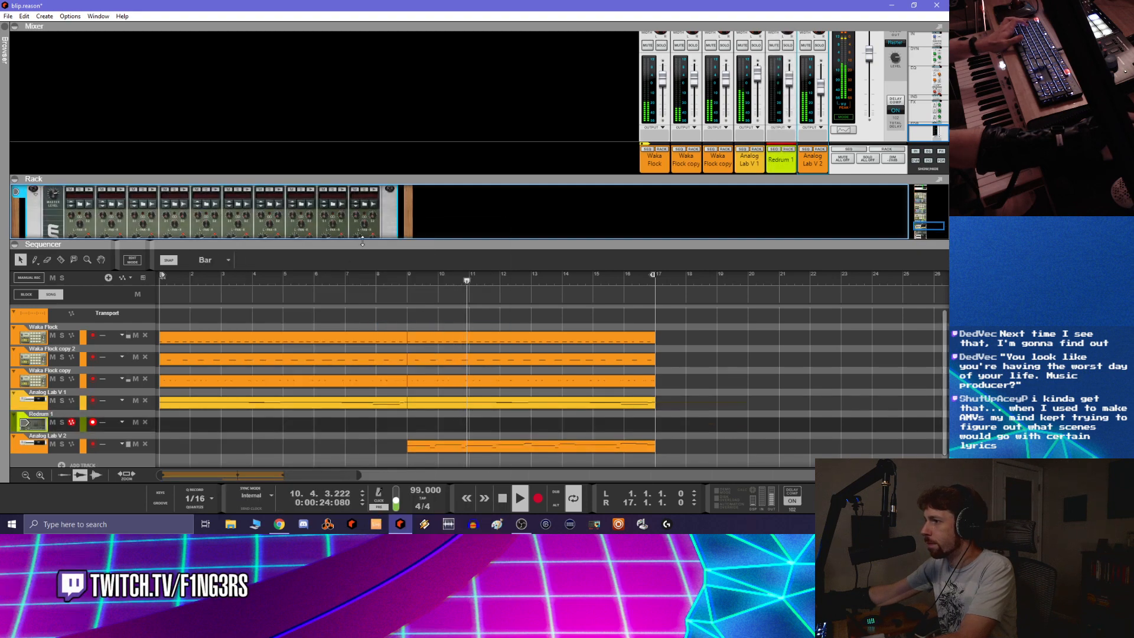
pyautogui.moveTo(361, 242); pyautogui.dragTo(361, 366)
# Select pad 1 on the Waka Flock Kong device and browse its drum patches
pyautogui.scroll(6, 369, 283)
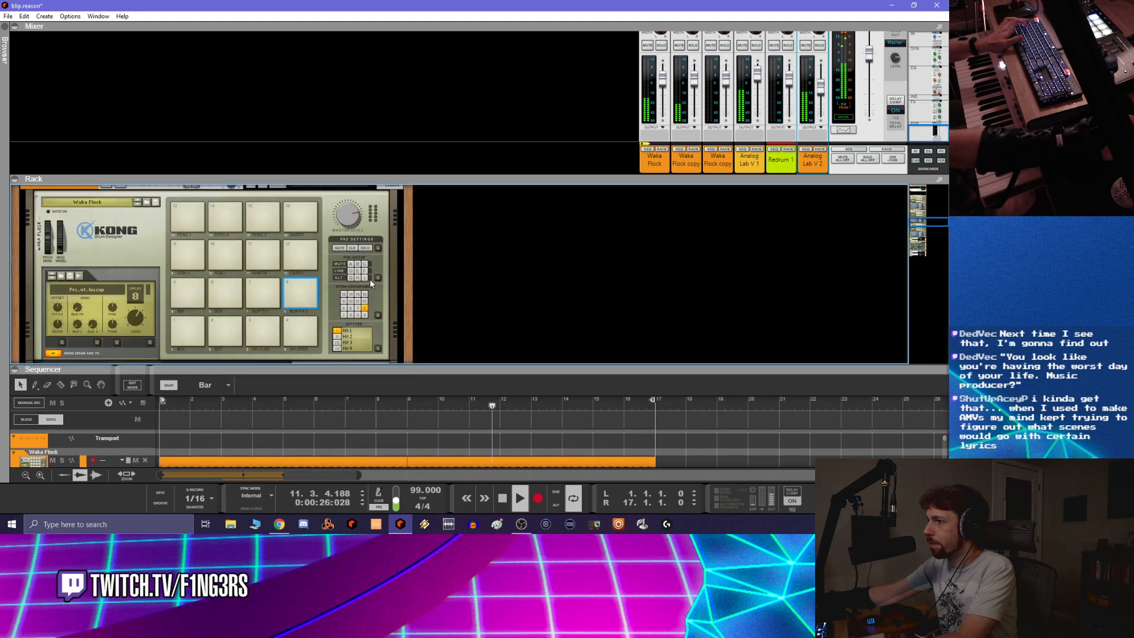
pyautogui.scroll(3, 370, 286)
pyautogui.scroll(-3, 485, 231)
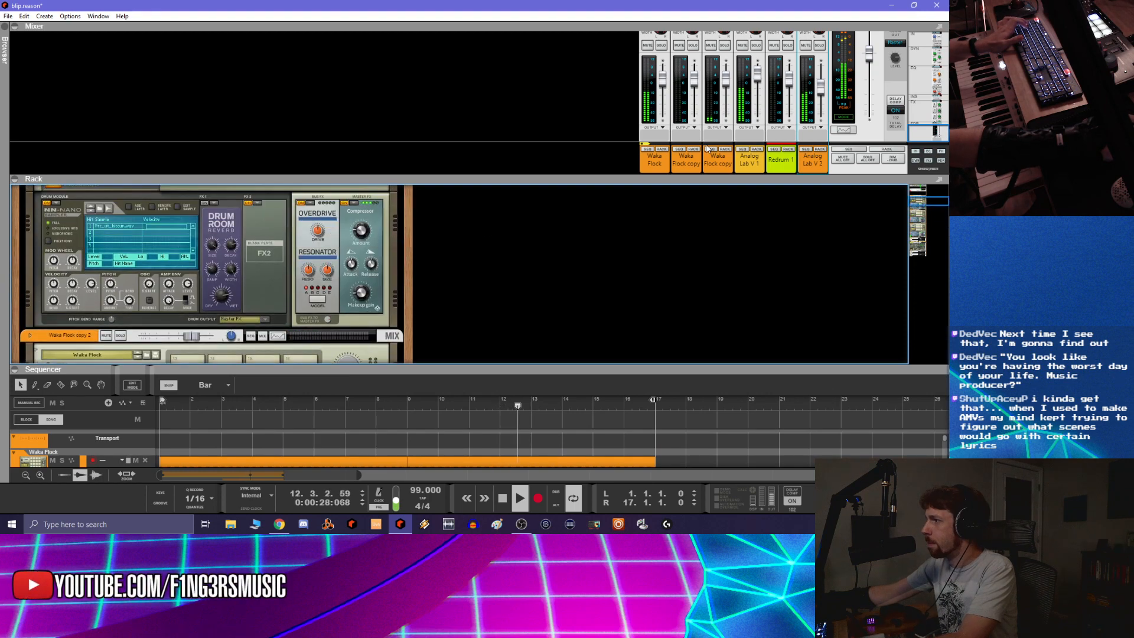
pyautogui.scroll(3, 166, 258)
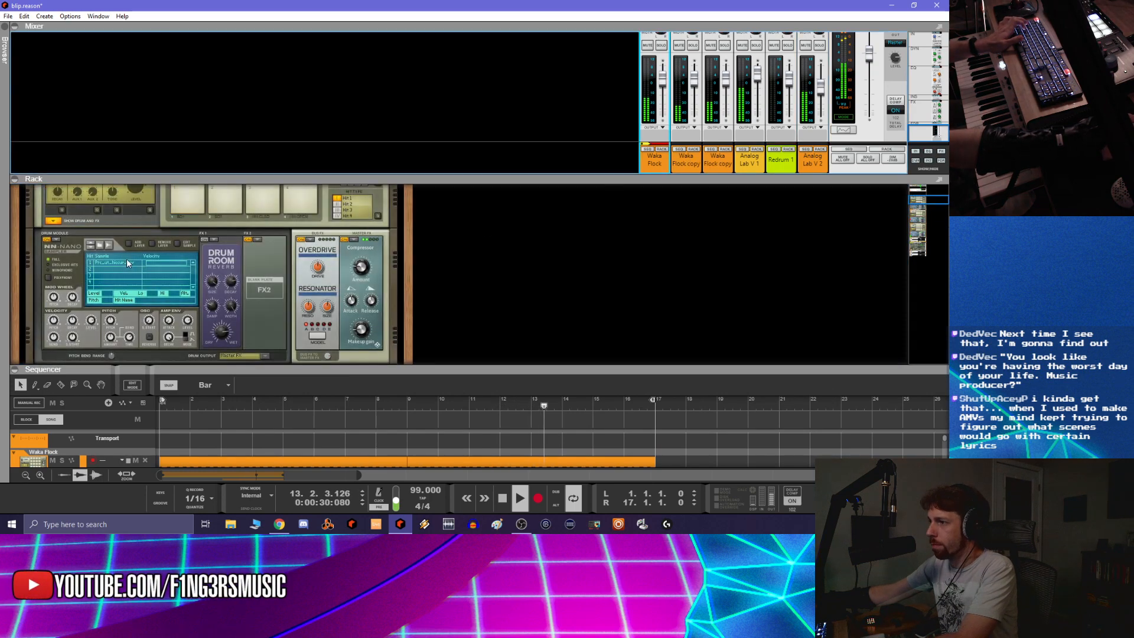
pyautogui.scroll(2, 166, 258)
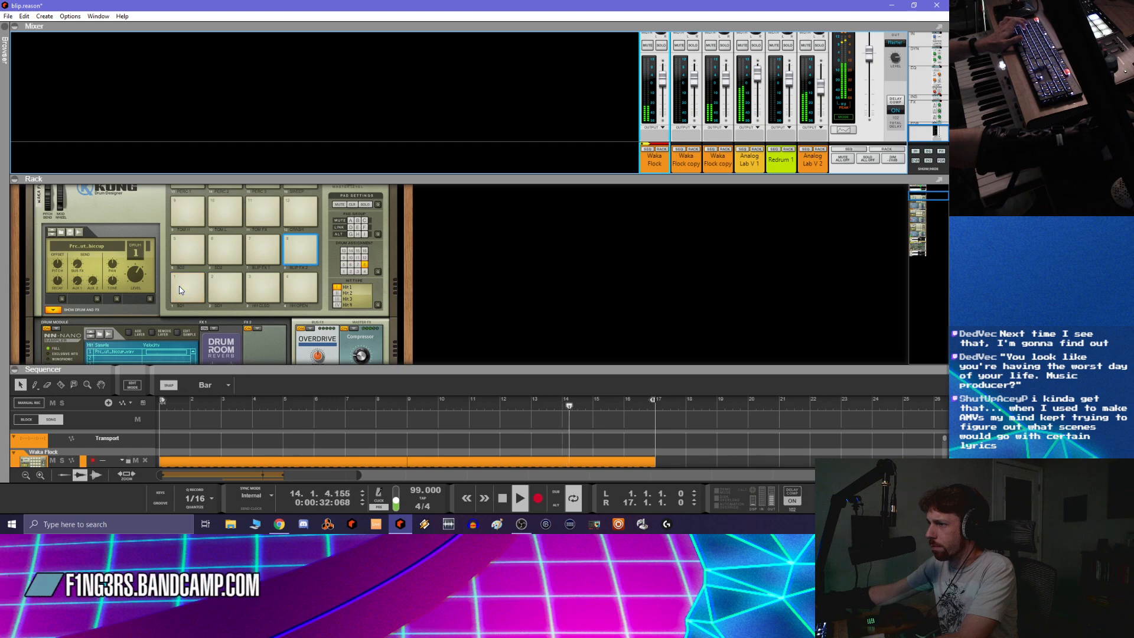
pyautogui.click(182, 280)
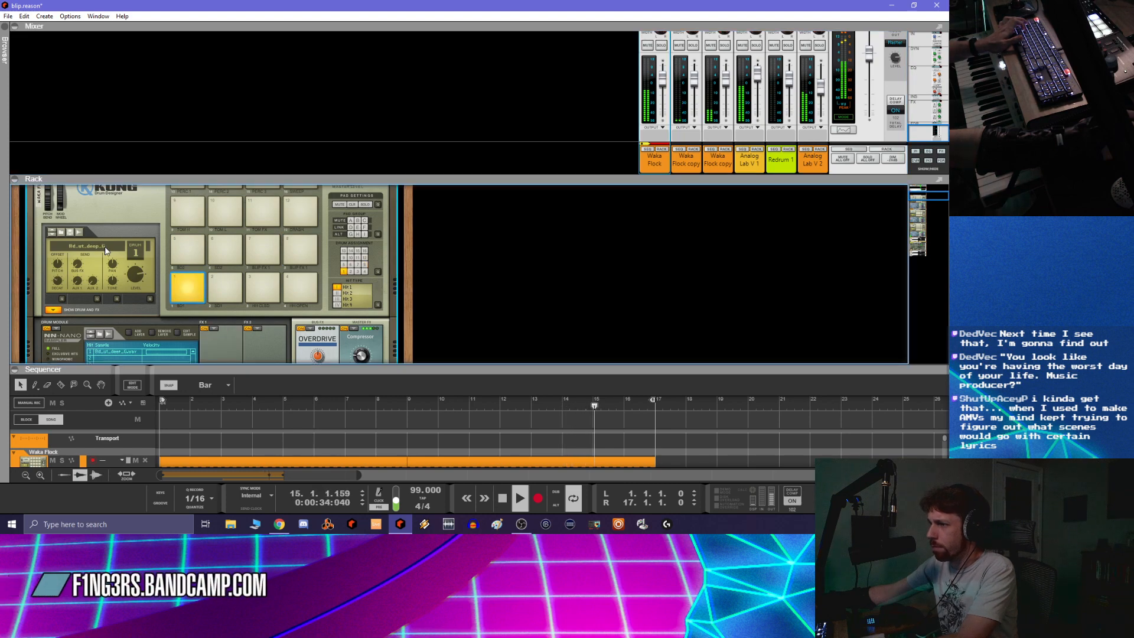
pyautogui.click(61, 232)
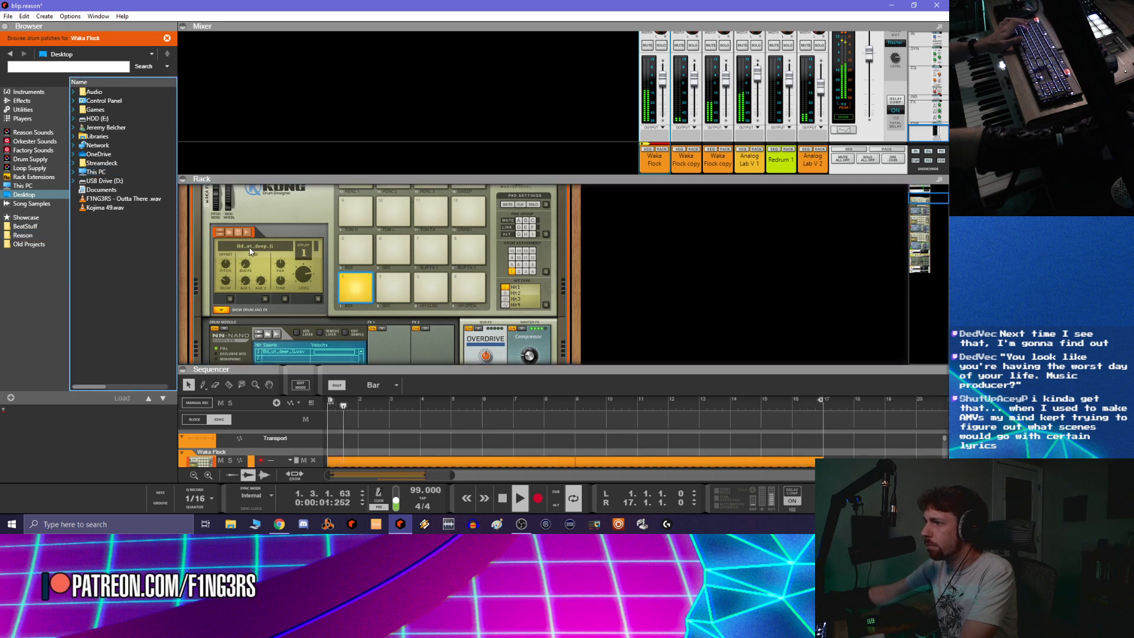
# Stop playback, audition pad 1 of the Waka Flock Kong, and copy its drum patch
pyautogui.scroll(1, 354, 287)
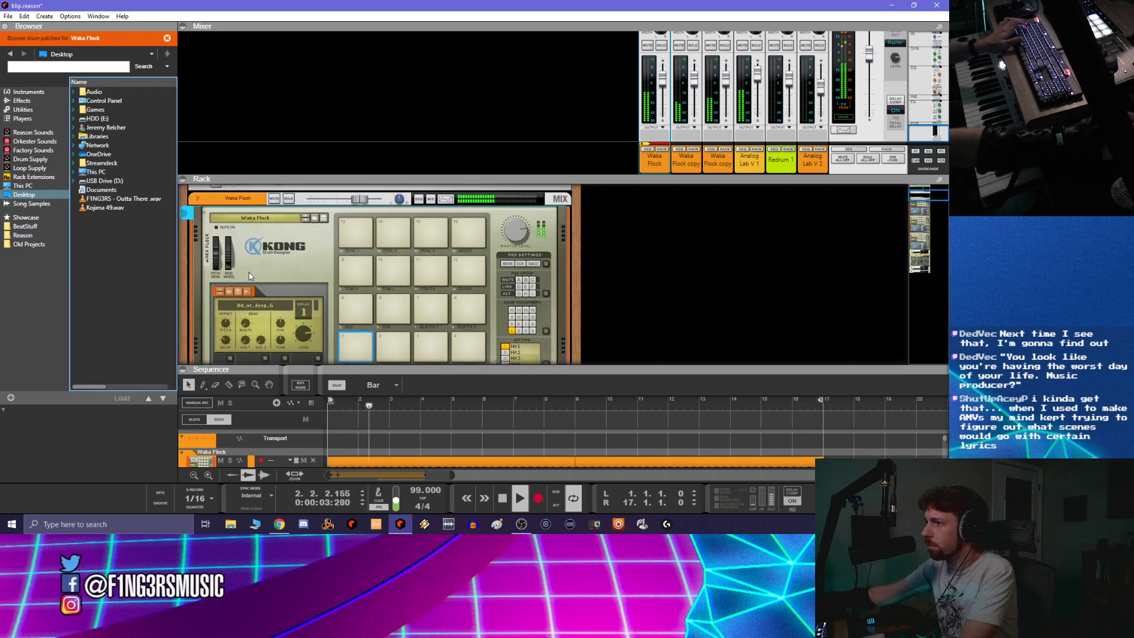
pyautogui.press('space')
pyautogui.click(356, 308)
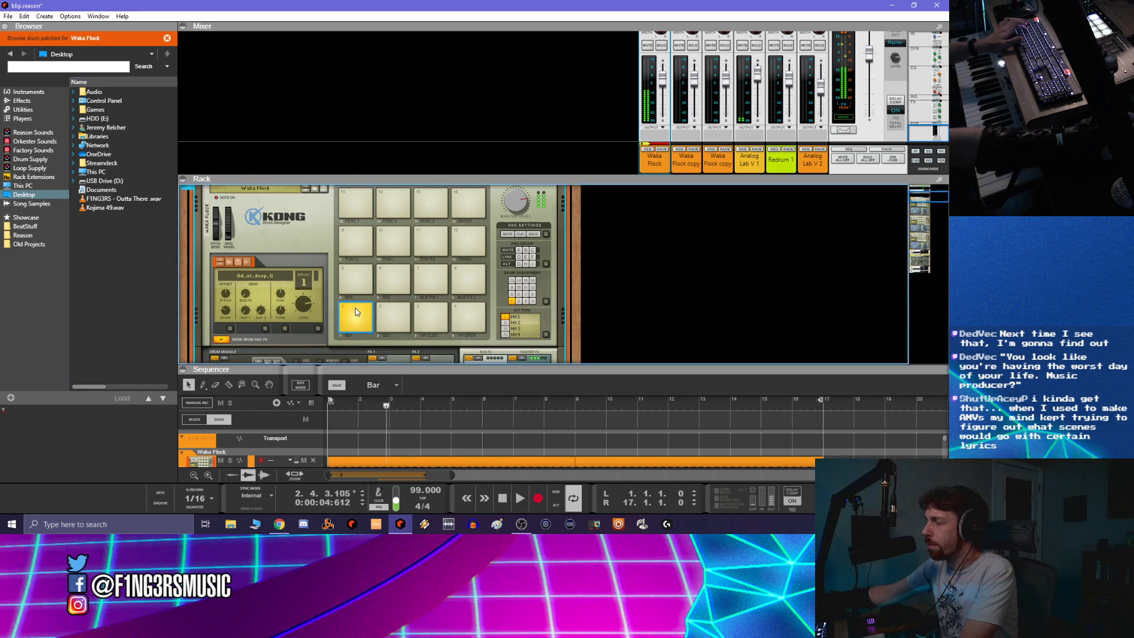
pyautogui.rightClick(354, 308)
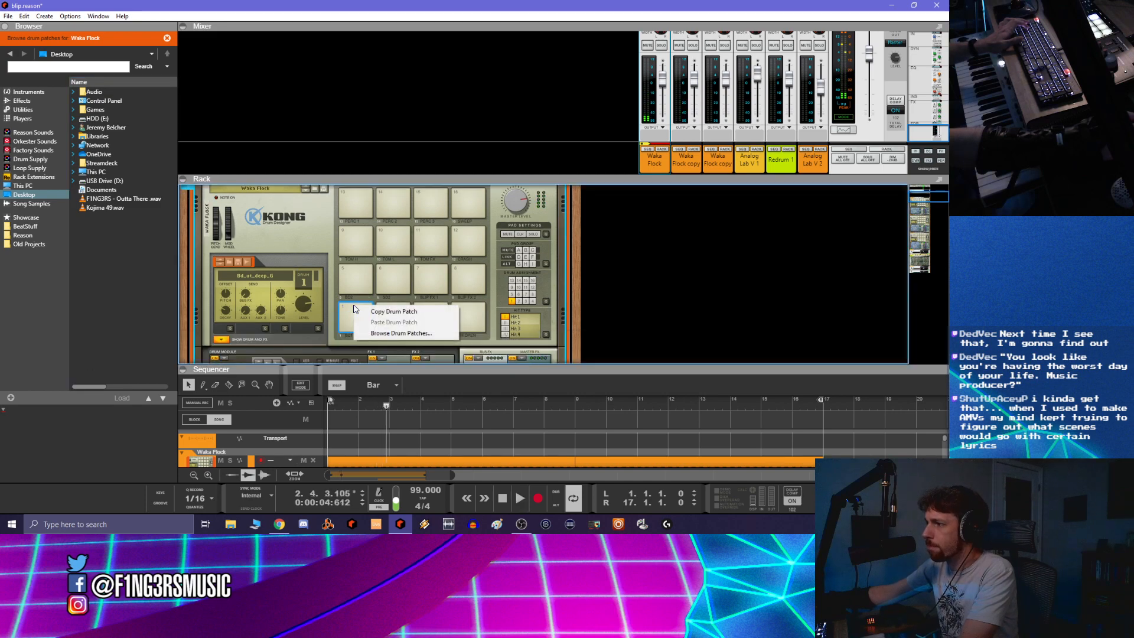
pyautogui.click(359, 312)
# Try to paste the copied Kong drum patch into the Redrum 1 device
pyautogui.scroll(-9, 349, 285)
pyautogui.scroll(-10, 343, 285)
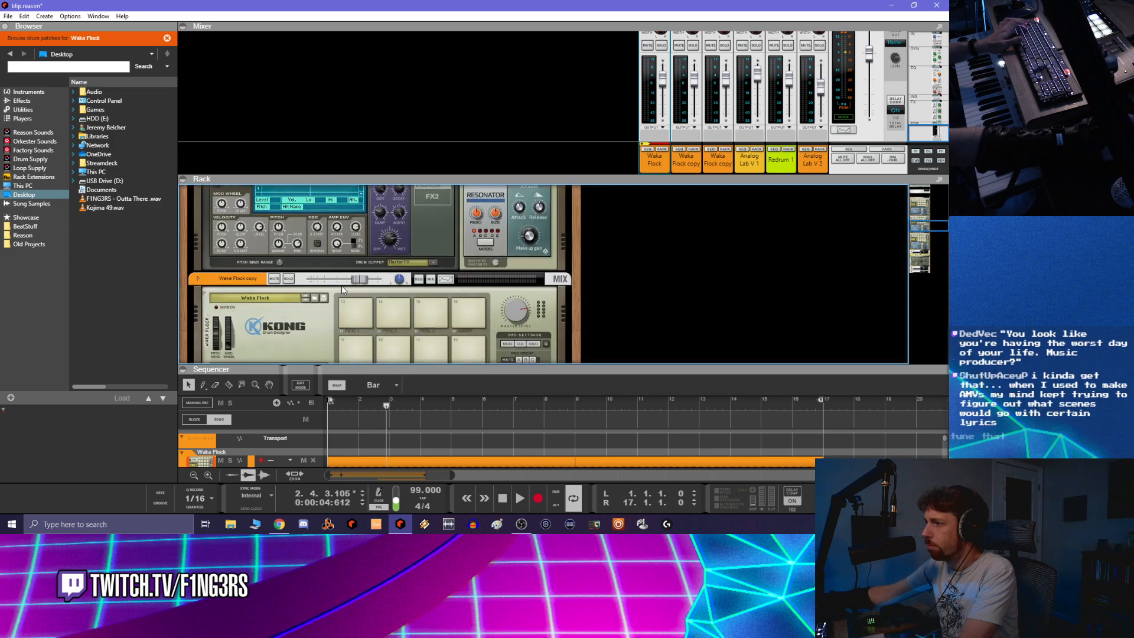
pyautogui.scroll(-2, 342, 288)
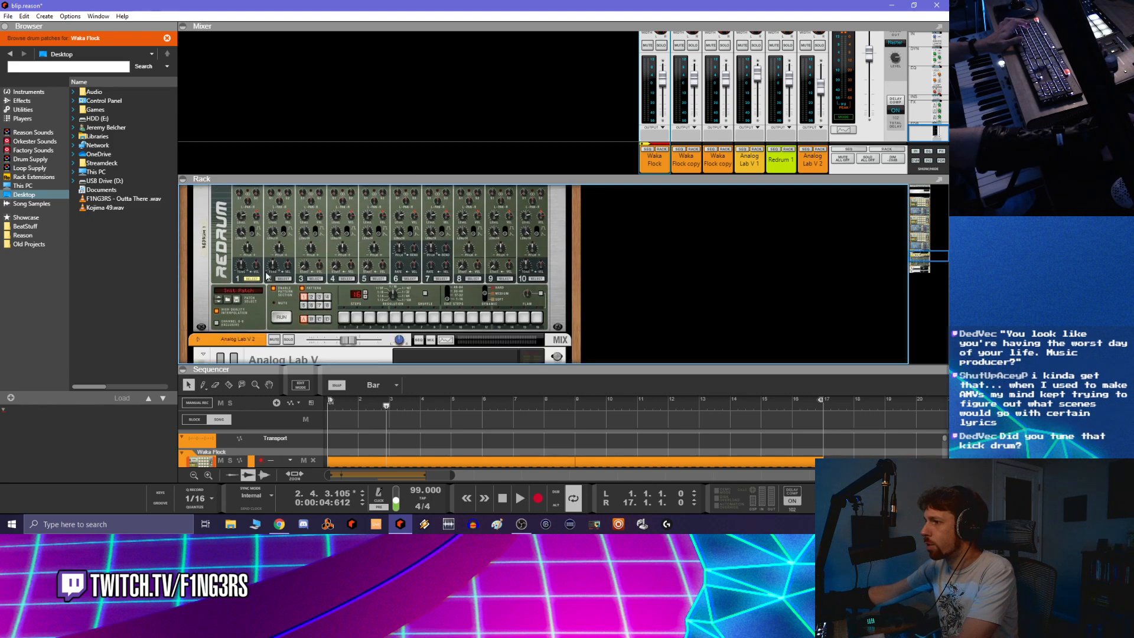
pyautogui.rightClick(206, 270)
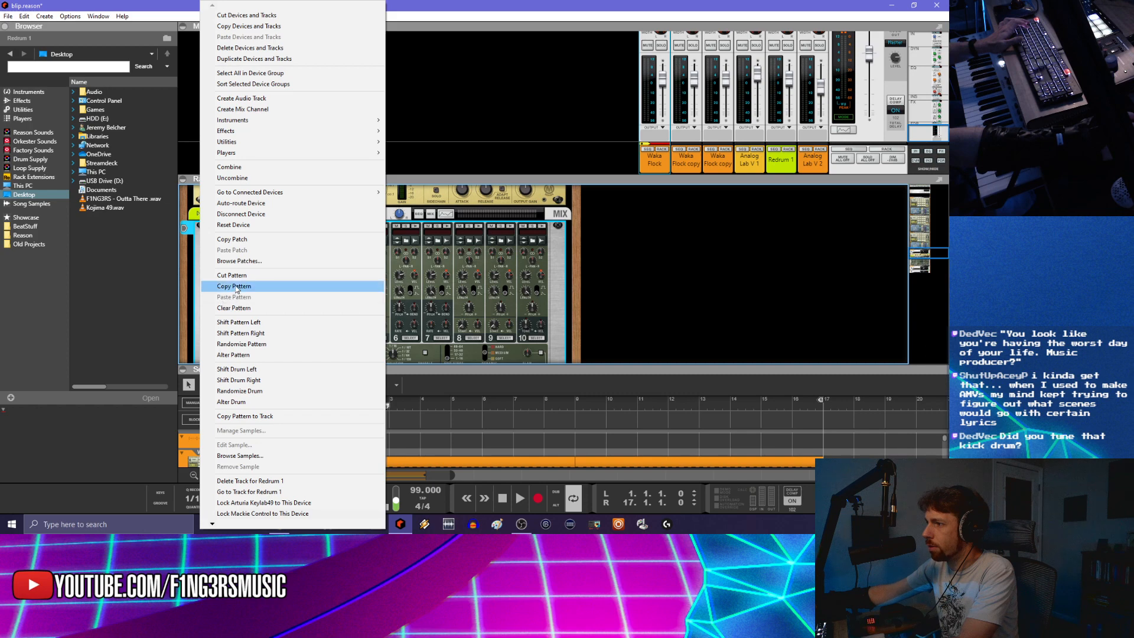
pyautogui.click(236, 287)
# Return to Waka Flock's Kong pad 1 and browse for its NN-Nano kick sample in the 1. Bass Drums folder
pyautogui.scroll(5, 228, 281)
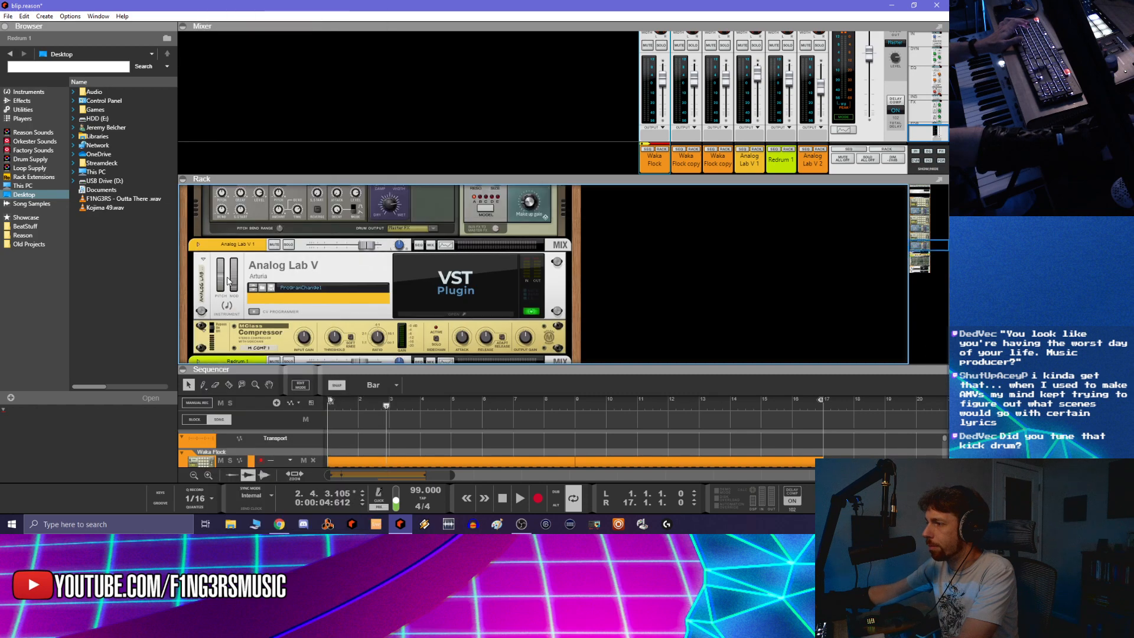
pyautogui.scroll(5, 228, 282)
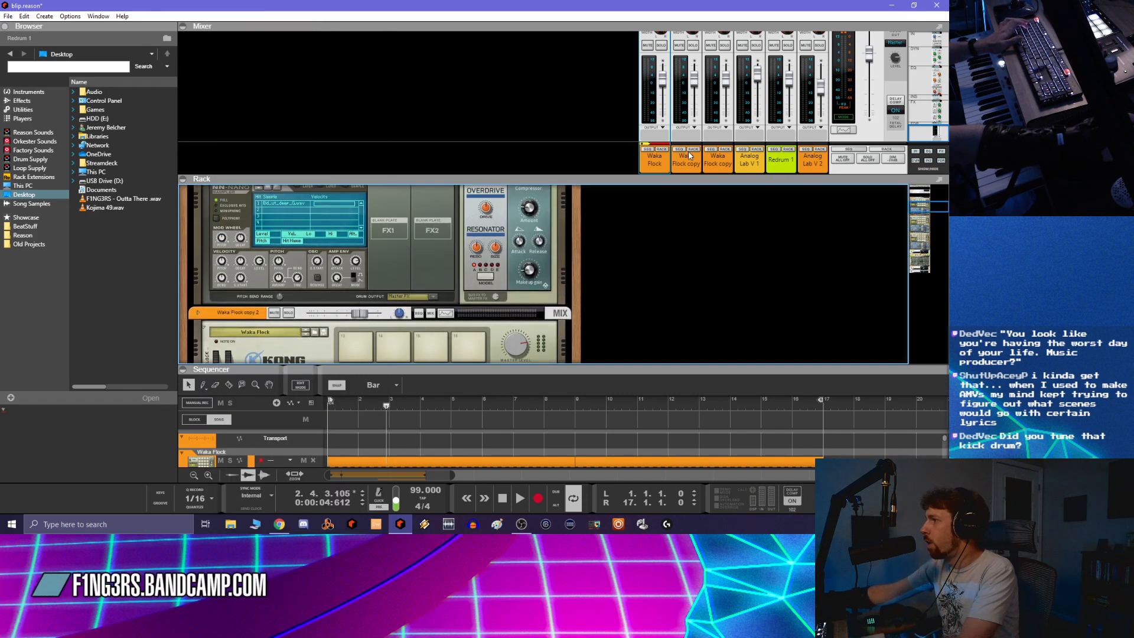
pyautogui.click(661, 153)
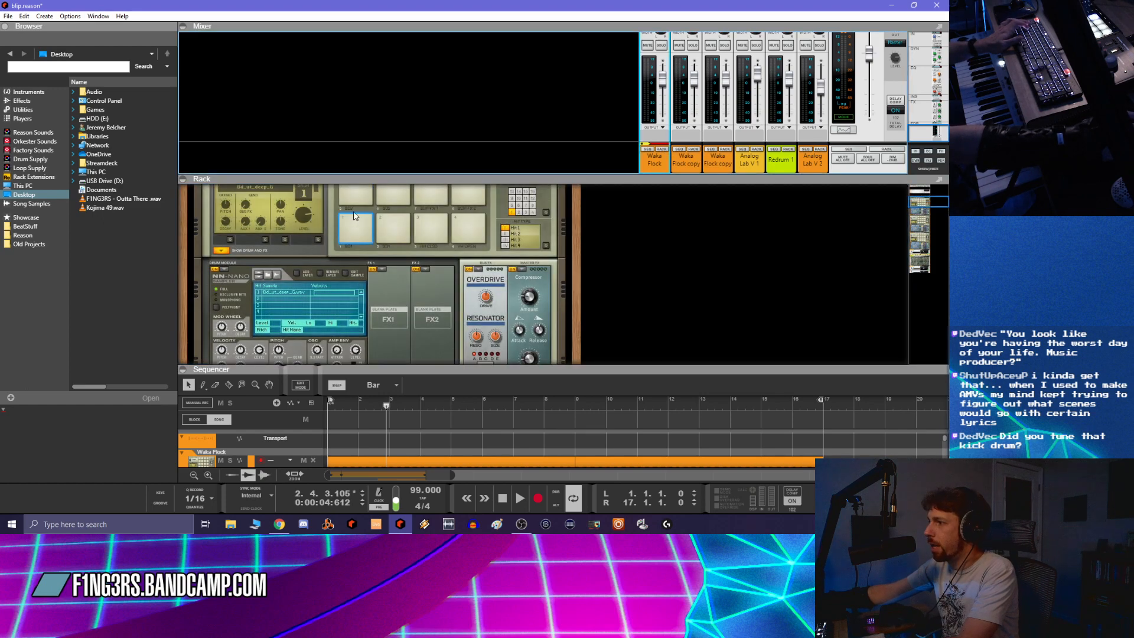
pyautogui.click(354, 215)
pyautogui.click(278, 290)
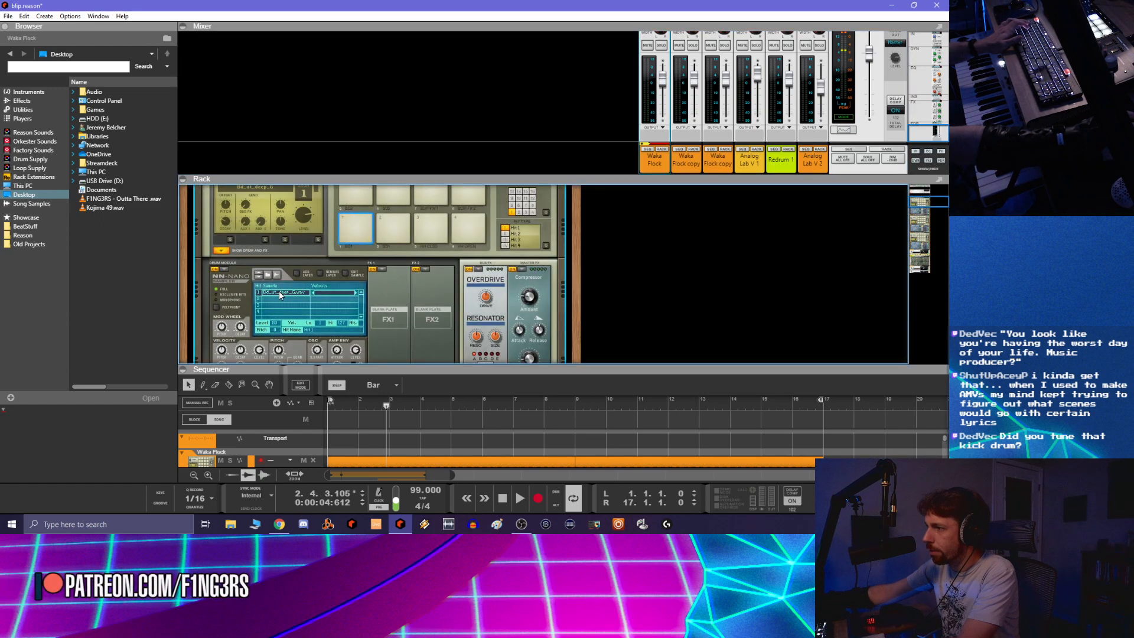
pyautogui.rightClick(280, 294)
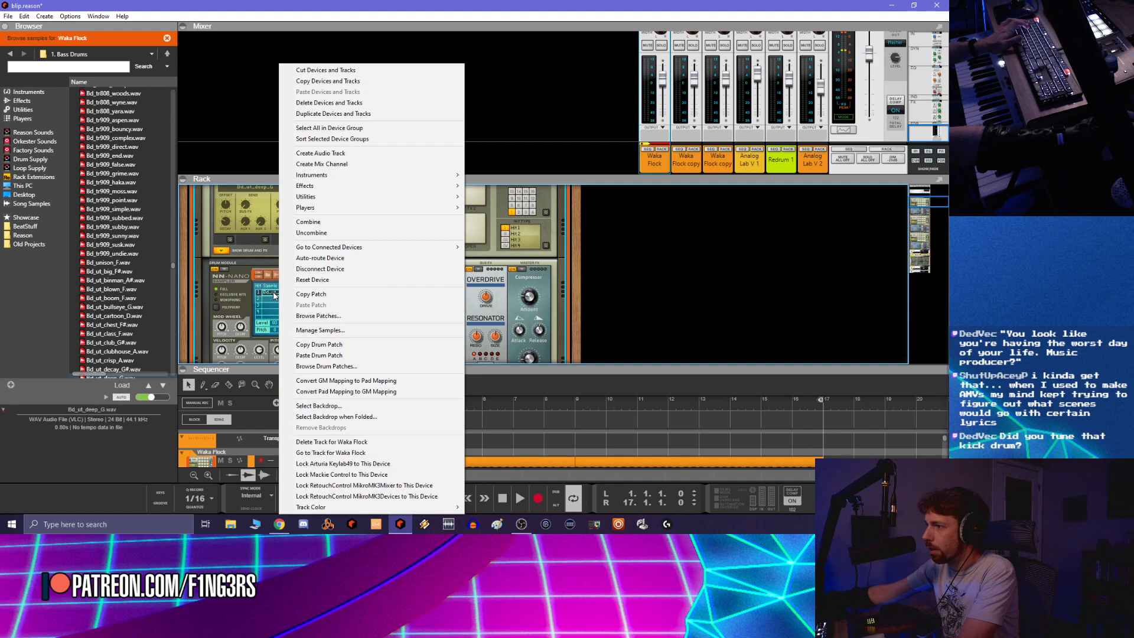
pyautogui.click(273, 296)
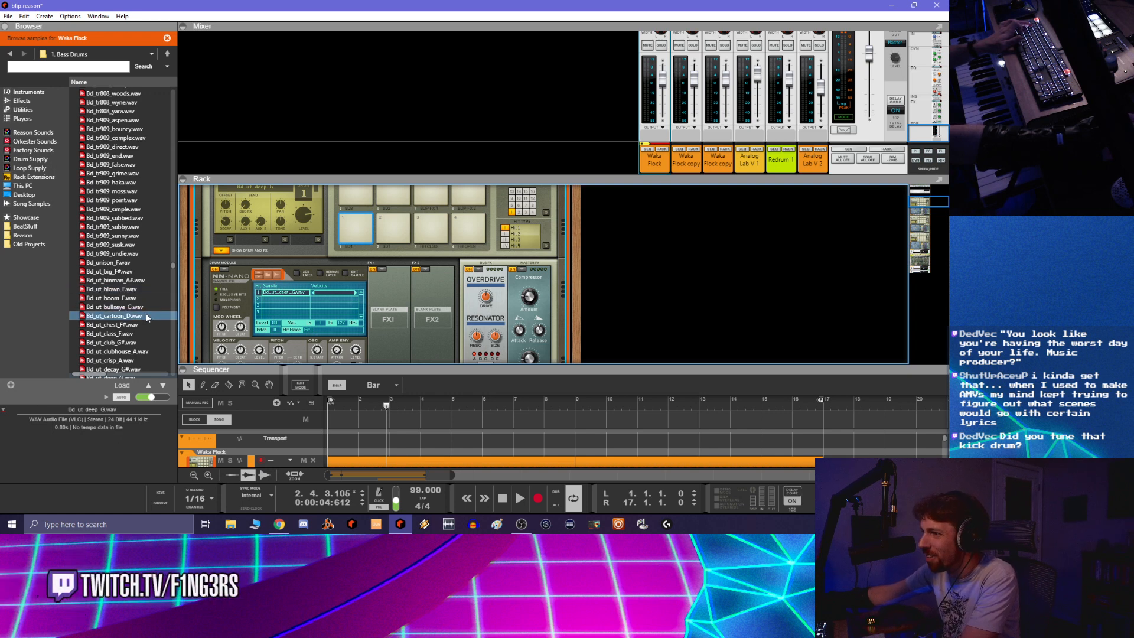
# Load the Bd_ut_deep_G.wav sample into Redrum 1's channel 1 and audition it
pyautogui.scroll(-1, 142, 334)
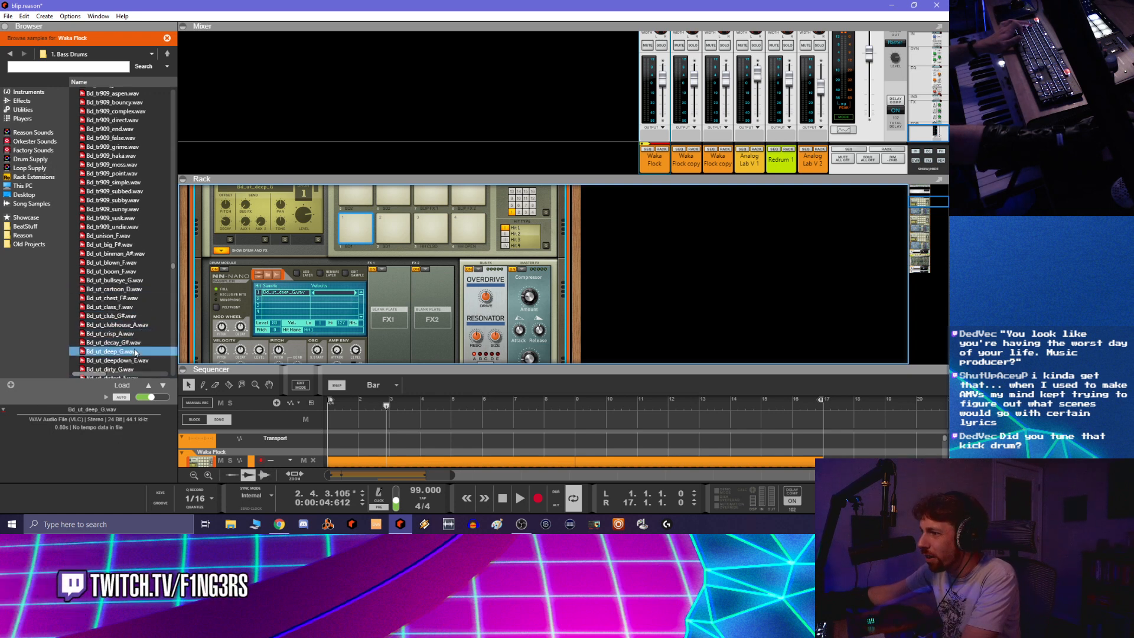
pyautogui.click(135, 352)
pyautogui.scroll(-9, 260, 281)
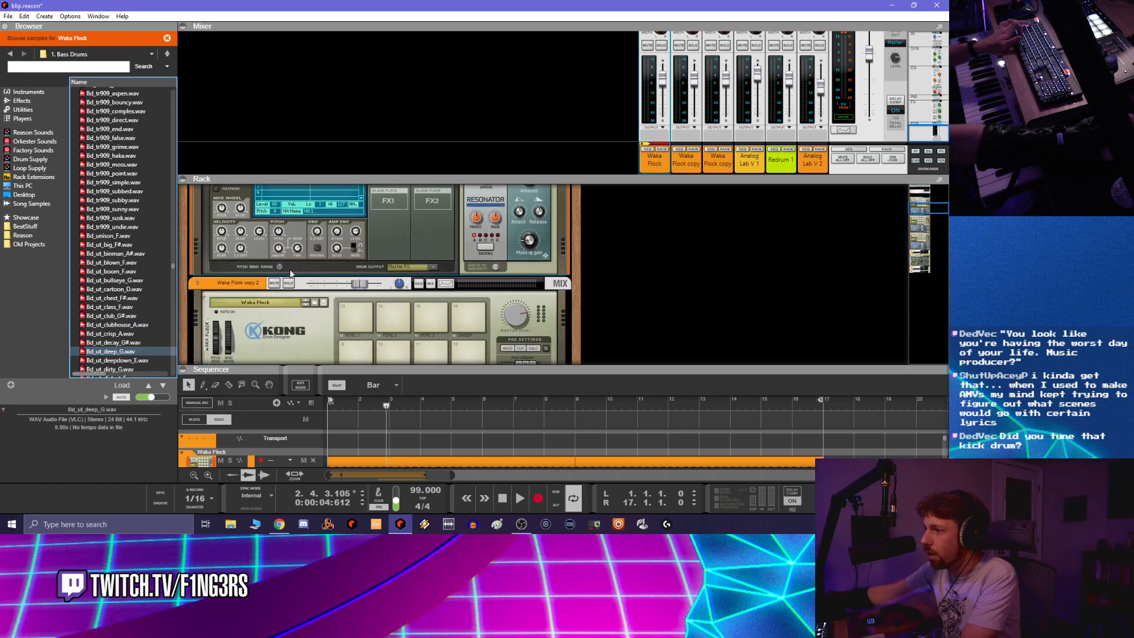
pyautogui.scroll(-15, 247, 288)
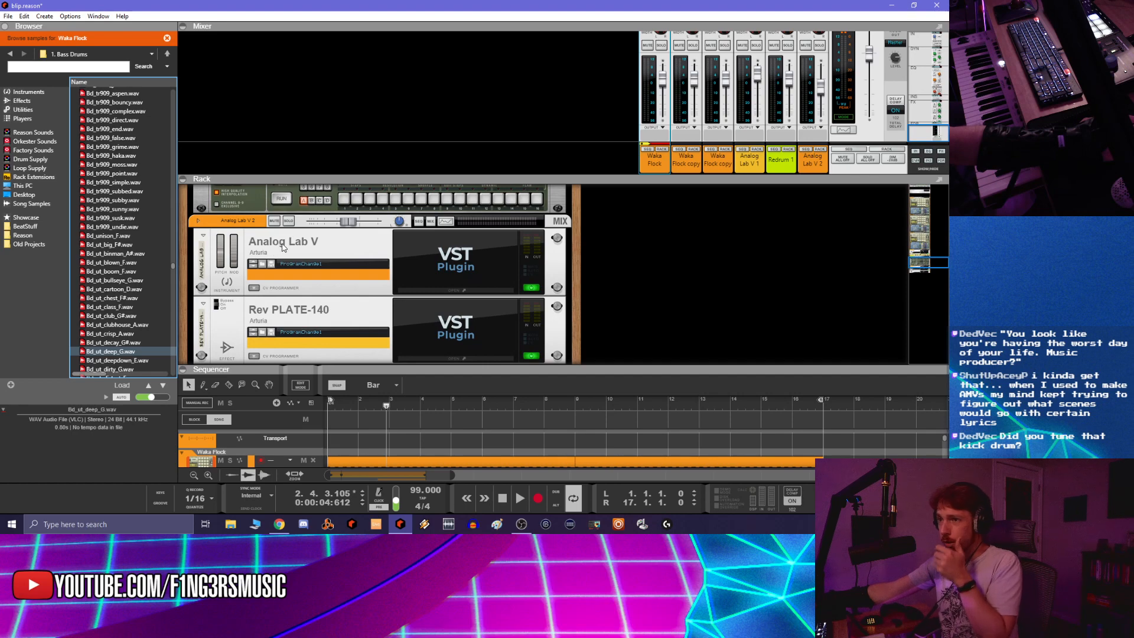
pyautogui.scroll(-4, 284, 247)
pyautogui.scroll(2, 284, 250)
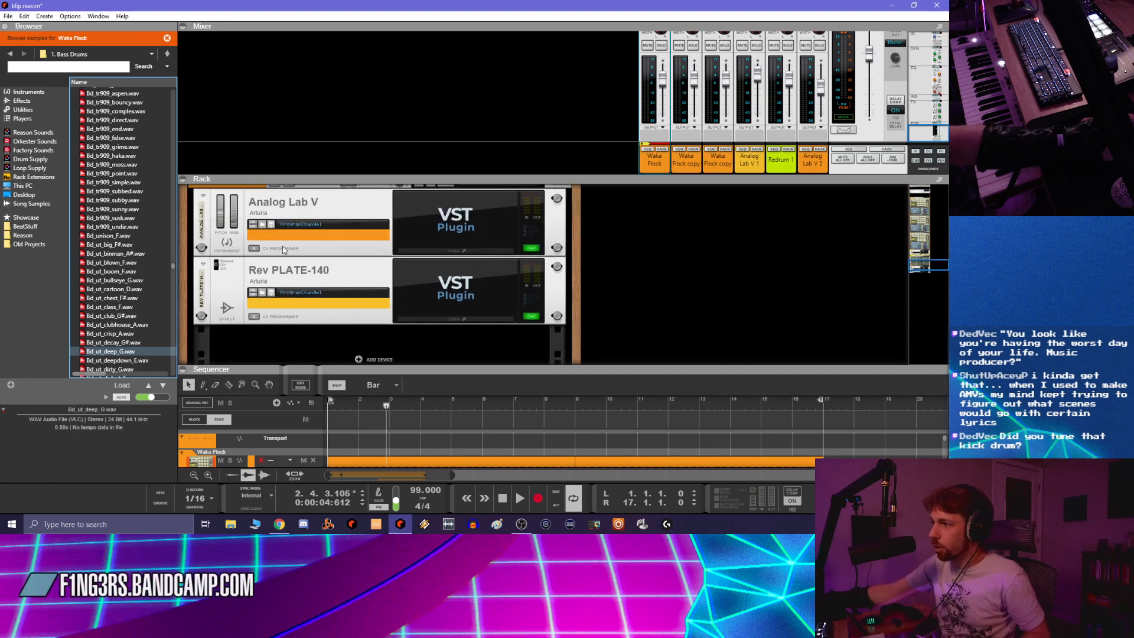
pyautogui.scroll(3, 285, 249)
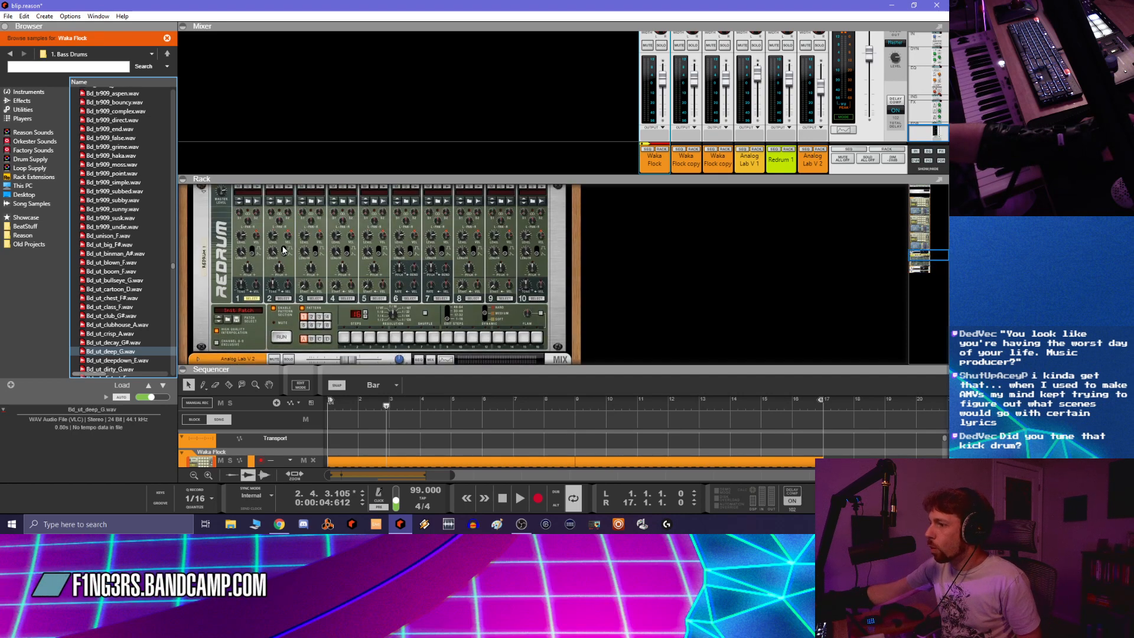
pyautogui.scroll(3, 276, 259)
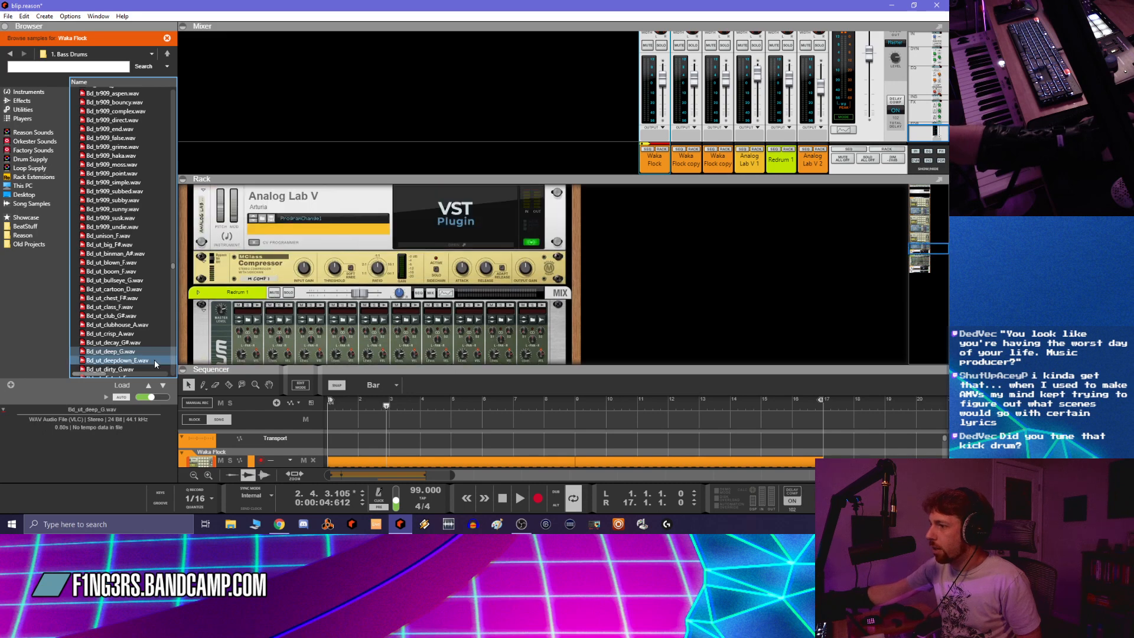
pyautogui.click(111, 354)
pyautogui.moveTo(222, 318); pyautogui.dragTo(247, 256)
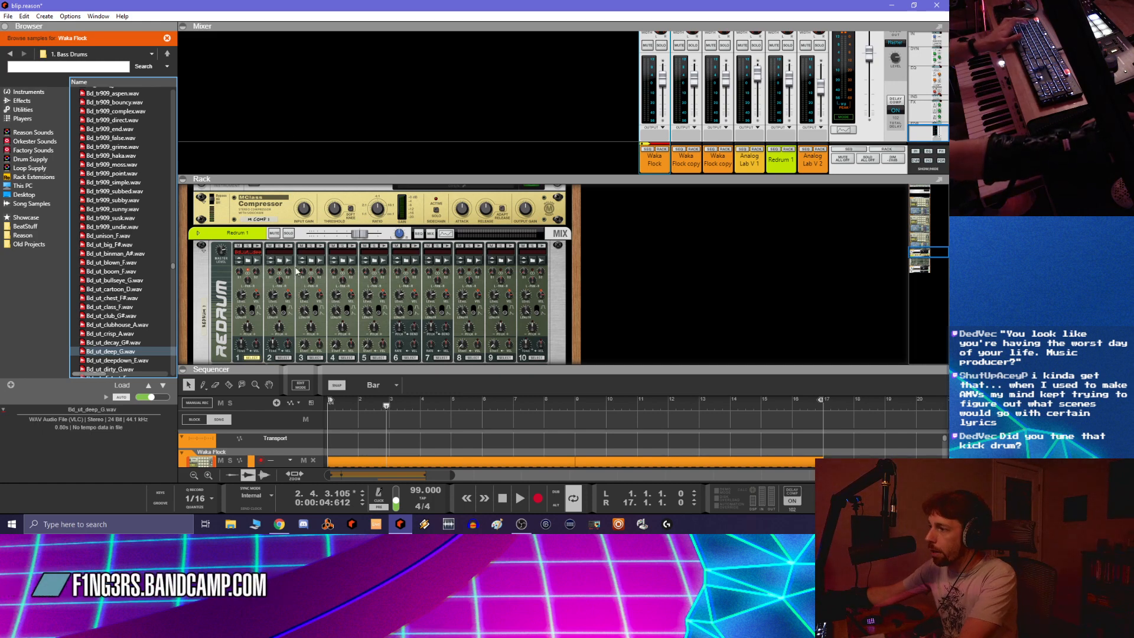
pyautogui.click(258, 249)
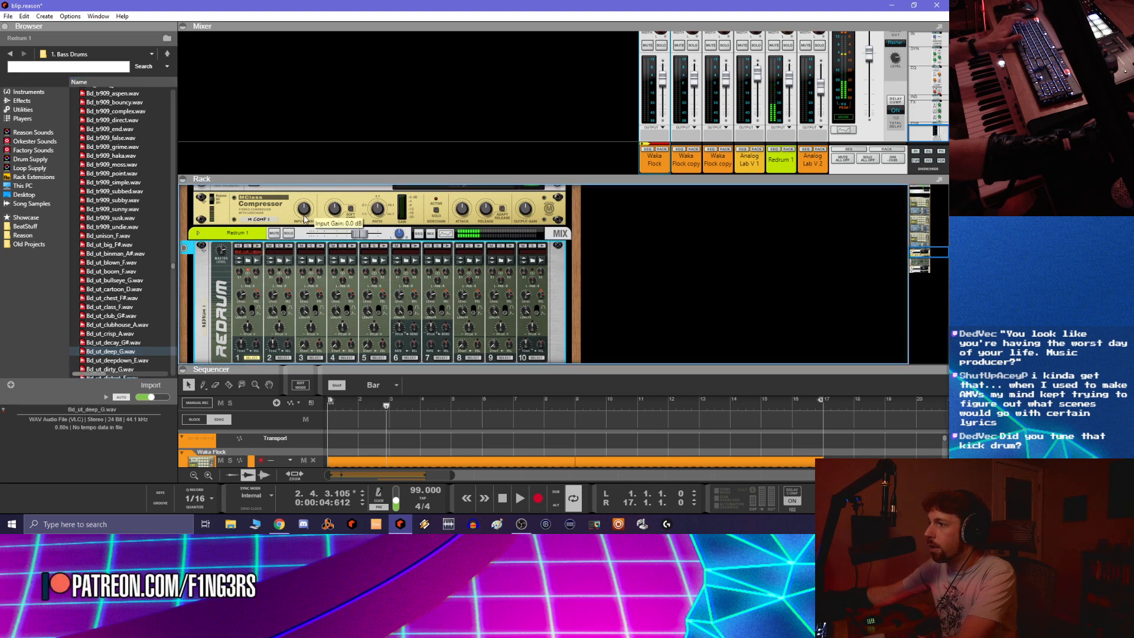
# Flip the rack to its rear view and examine the connections on the MClass Compressor and Redrum 1
pyautogui.press('Tab')
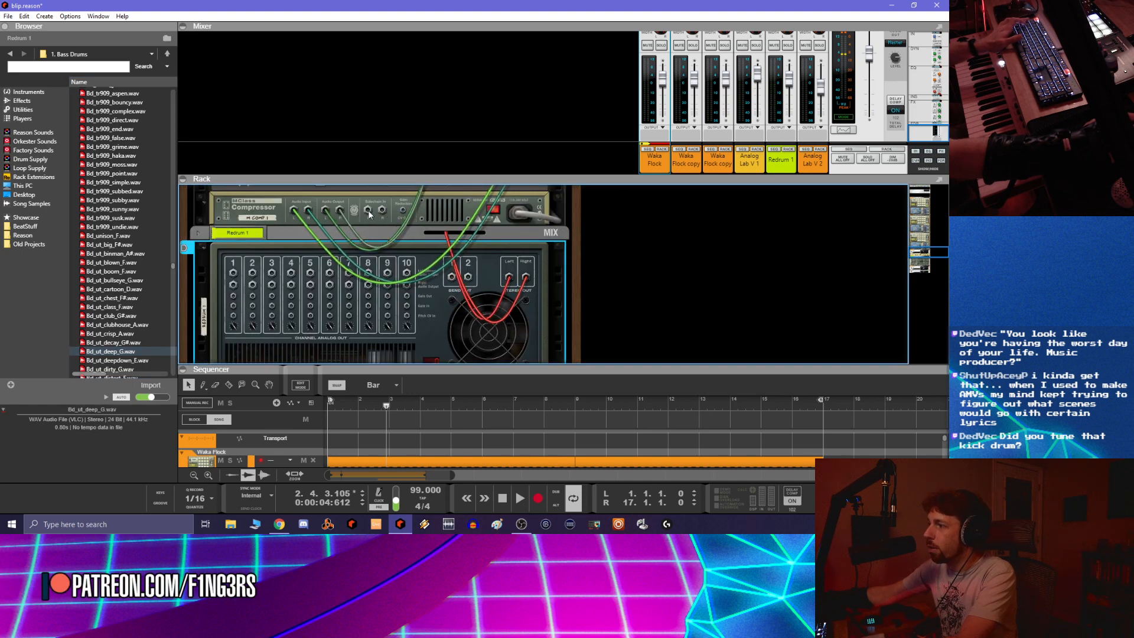
pyautogui.scroll(-1, 447, 262)
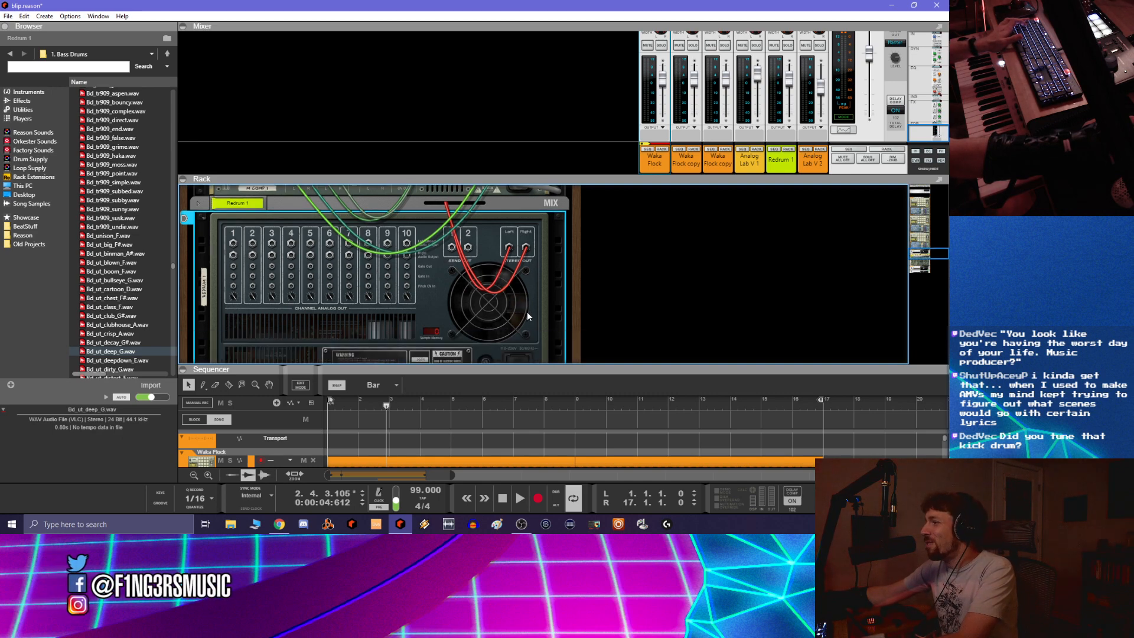
pyautogui.scroll(-1, 508, 318)
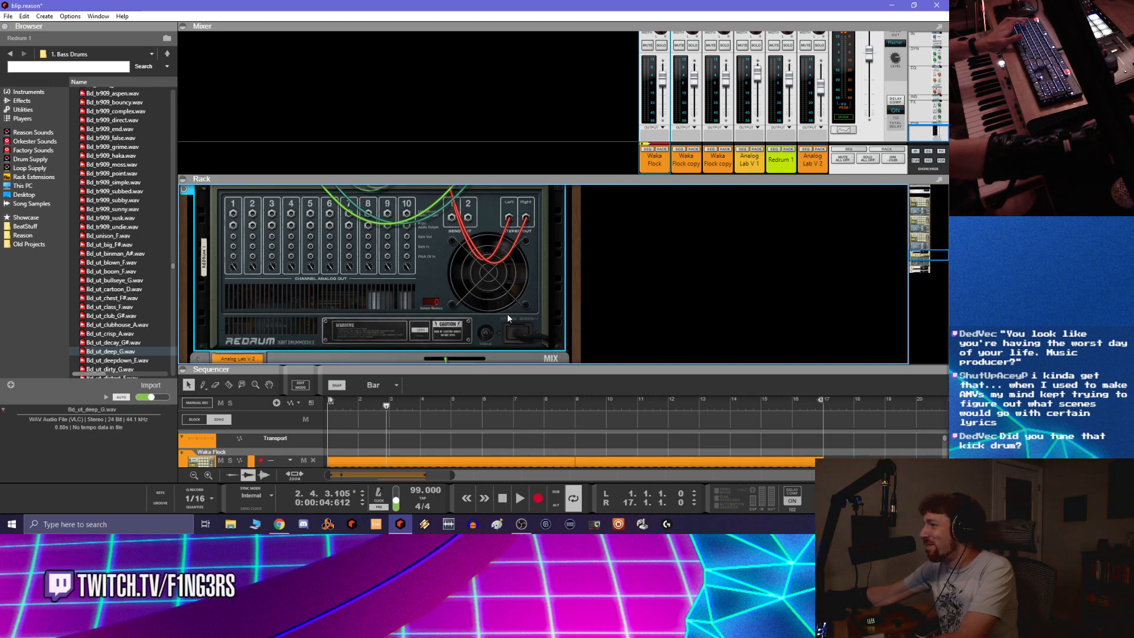
pyautogui.press('Tab')
pyautogui.press('Tab')
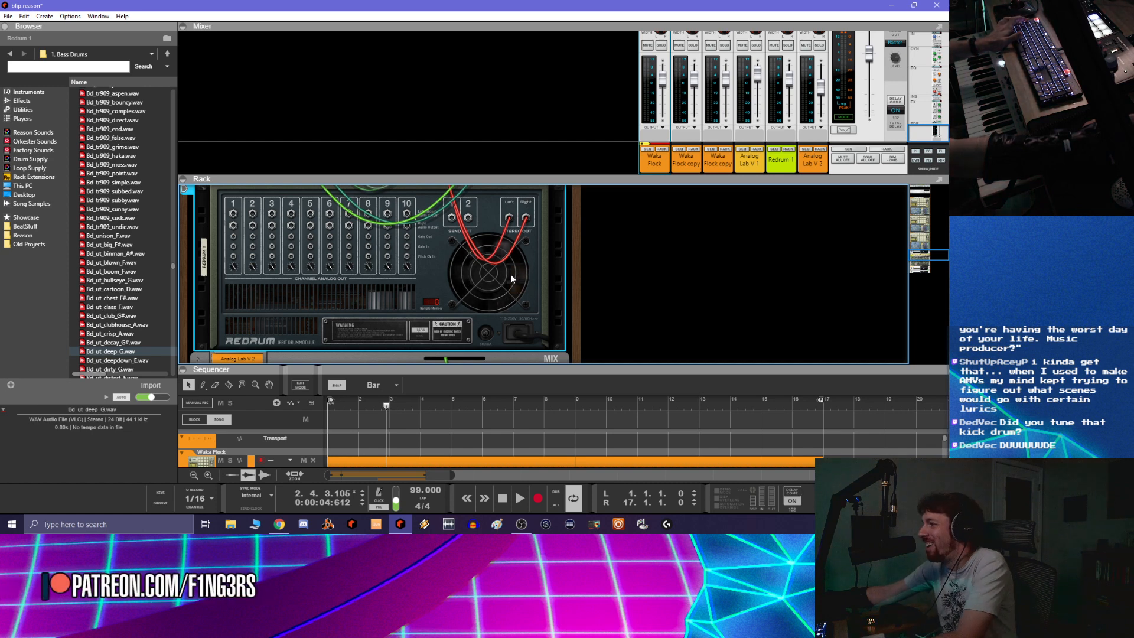
pyautogui.press('Tab')
pyautogui.press('Tab')
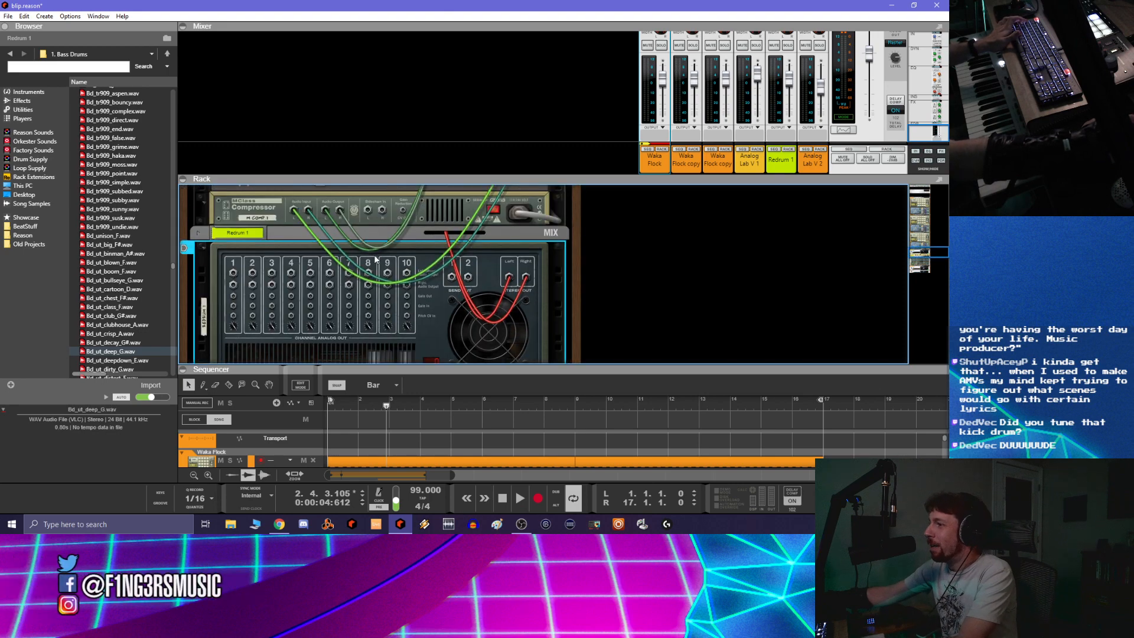
pyautogui.press('Tab')
pyautogui.press('Tab')
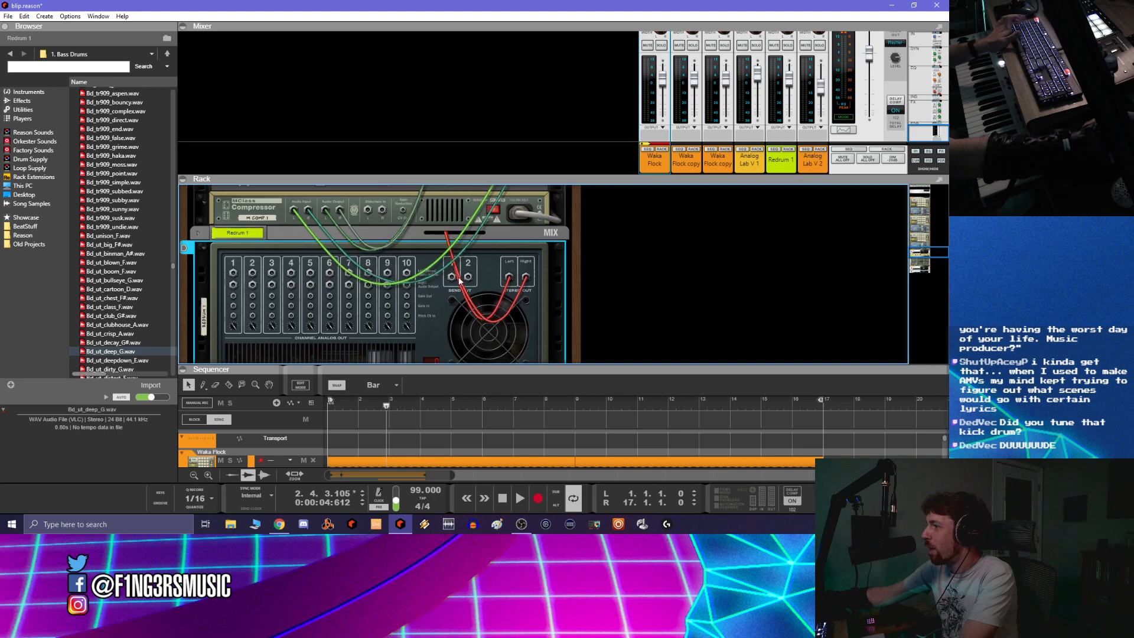
# Connect Redrum 1's left and right stereo outputs to the two sidechain inputs of the MClass Compressor
pyautogui.click(366, 214)
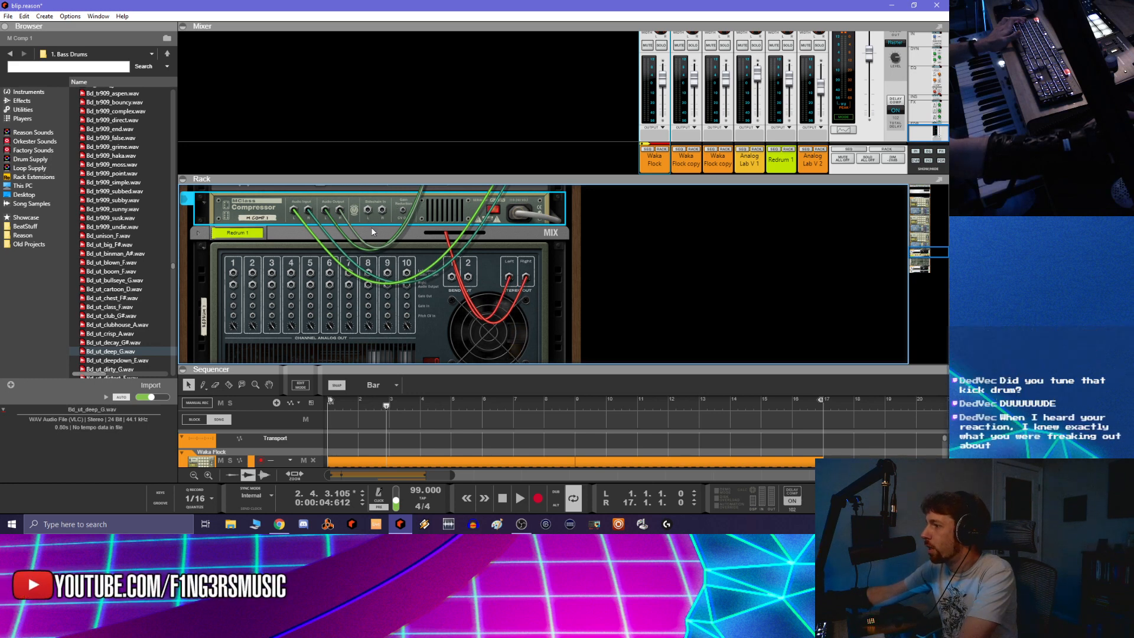
pyautogui.moveTo(367, 211); pyautogui.dragTo(510, 277)
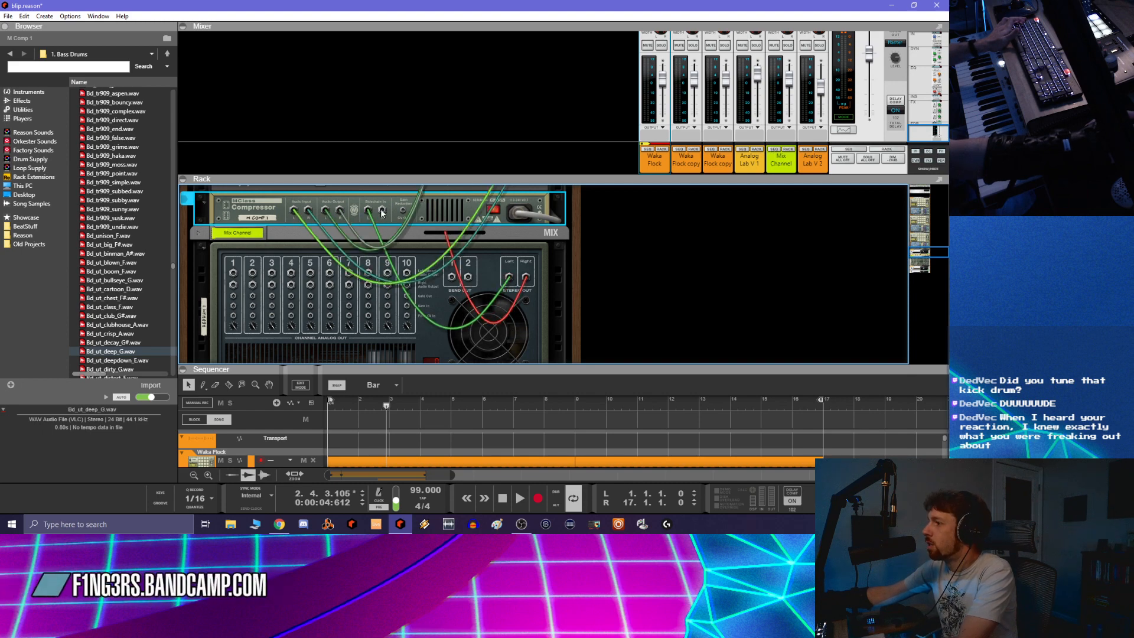
pyautogui.moveTo(381, 213); pyautogui.dragTo(525, 278)
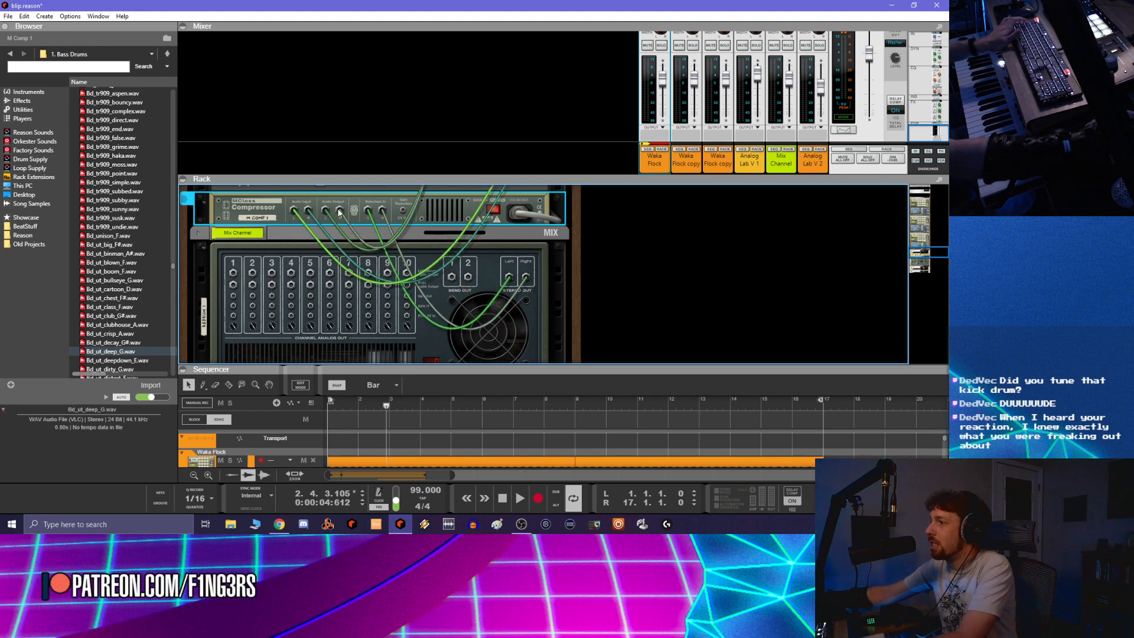
pyautogui.press('Tab')
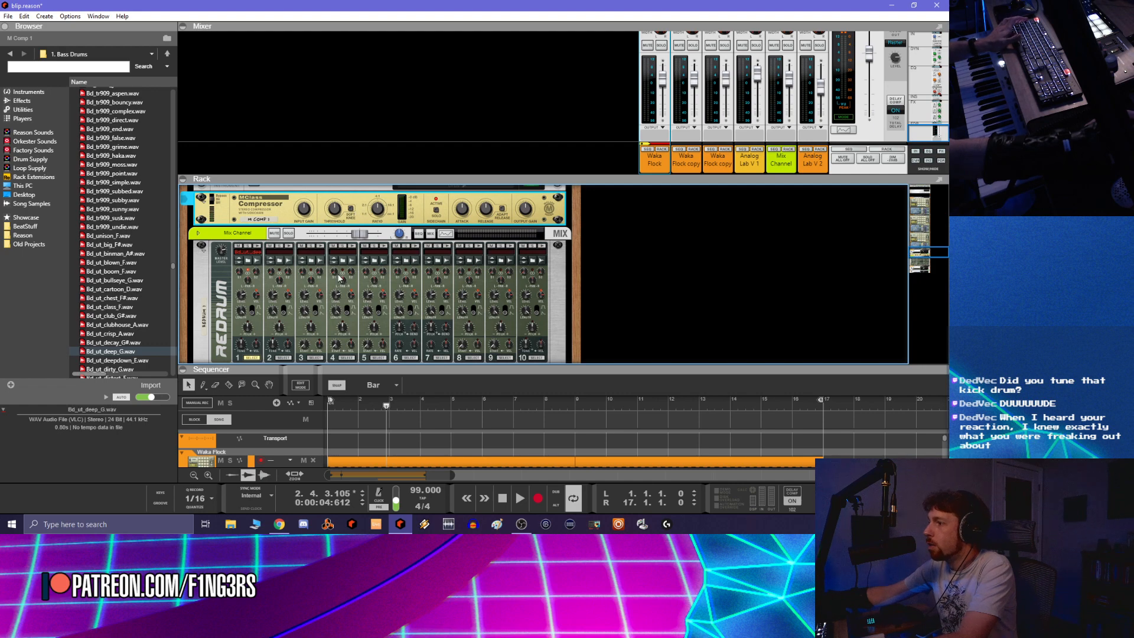
# Audition Redrum 1's channel 1 kick and check the rear wiring between Analog Lab V 1 and the MClass Compressor
pyautogui.click(260, 249)
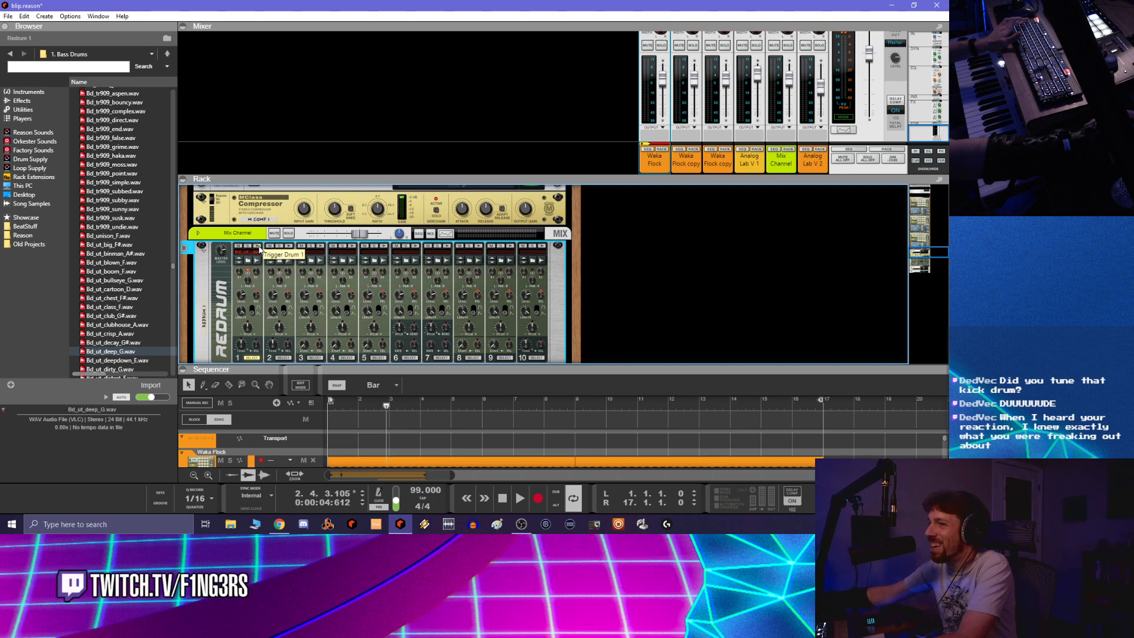
pyautogui.click(259, 246)
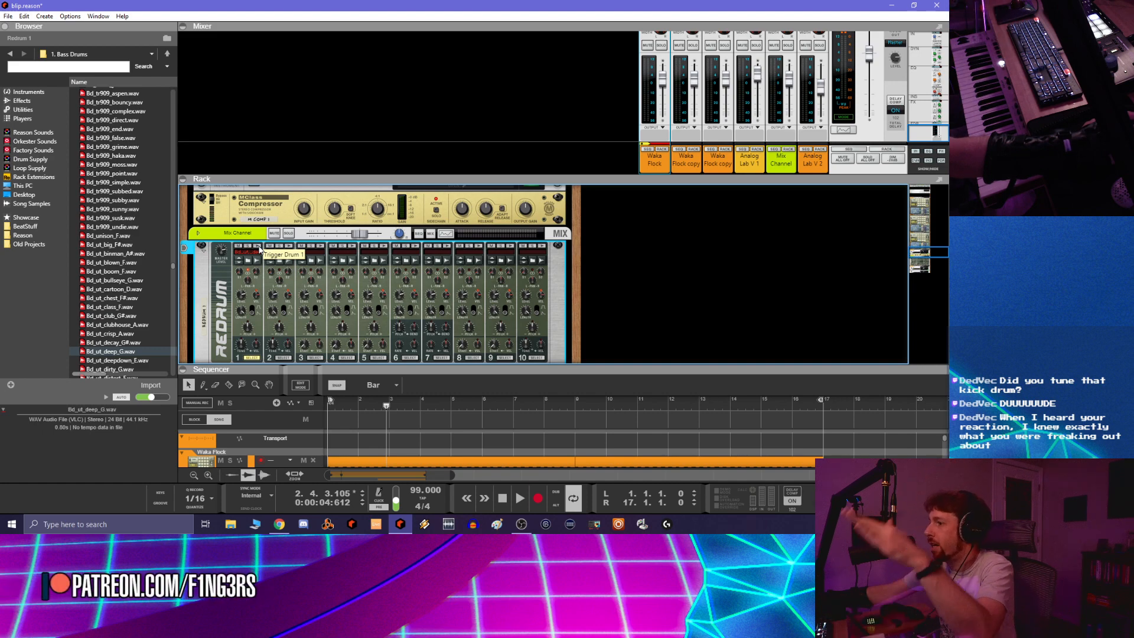
pyautogui.scroll(3, 369, 247)
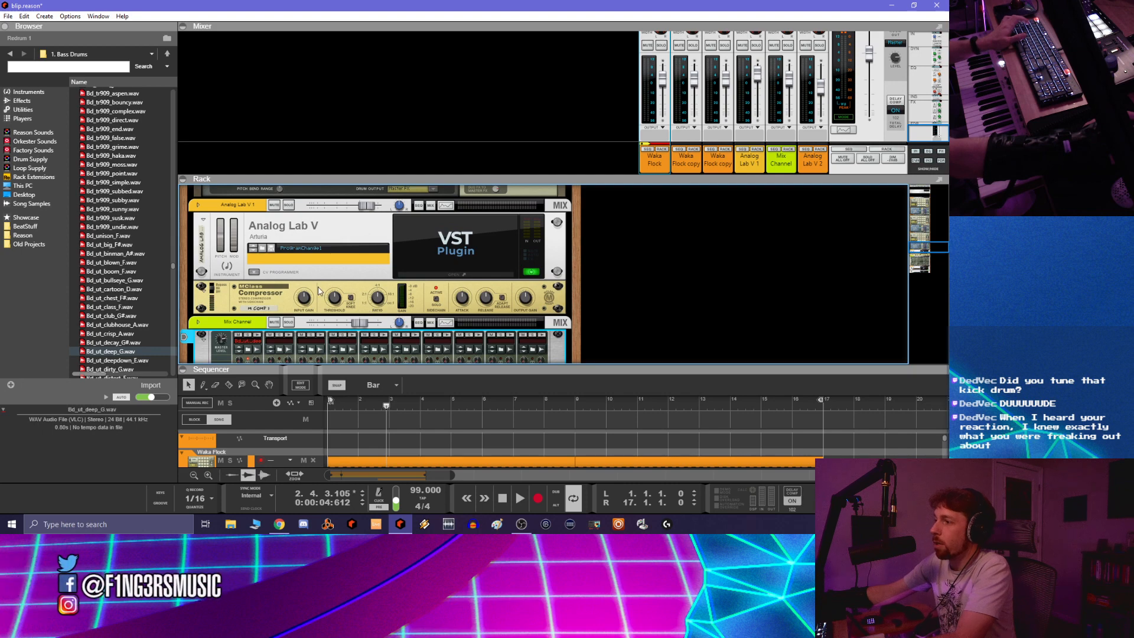
pyautogui.press('Tab')
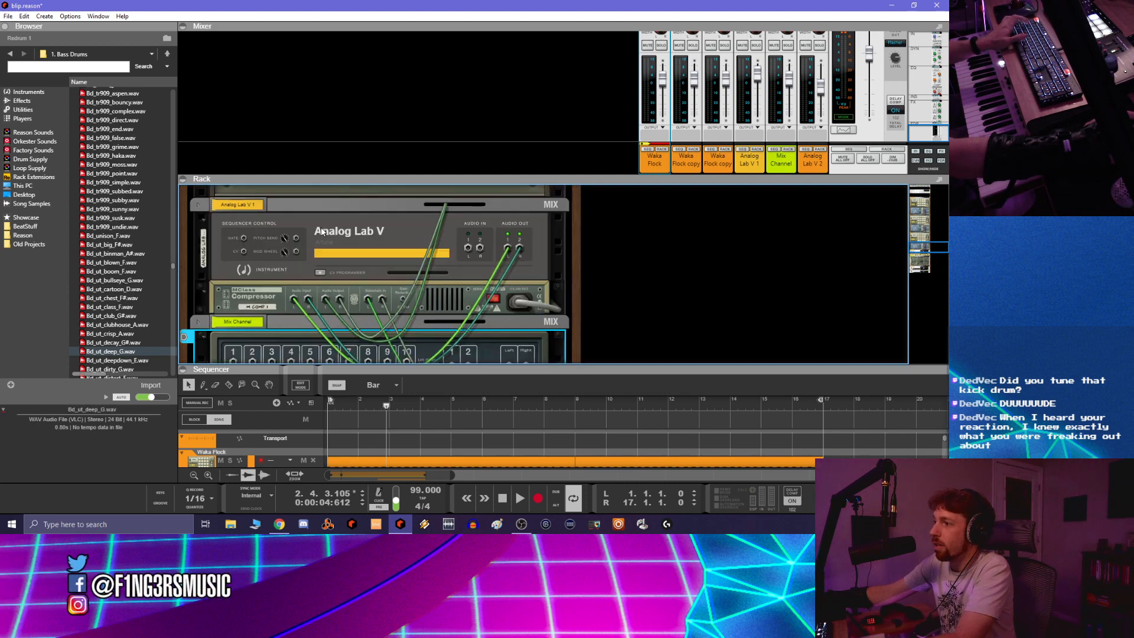
pyautogui.press('Tab')
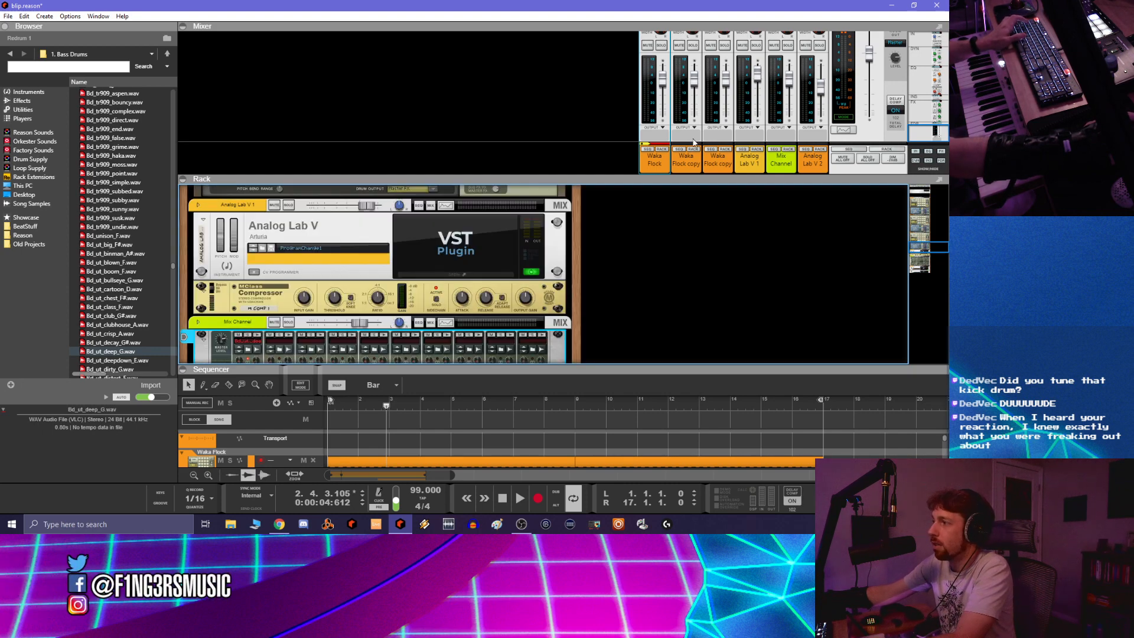
# Solo the Analog Lab V 1, Mix Channel and Waka Flock mixer channels while playing the song from bar 1
pyautogui.click(757, 46)
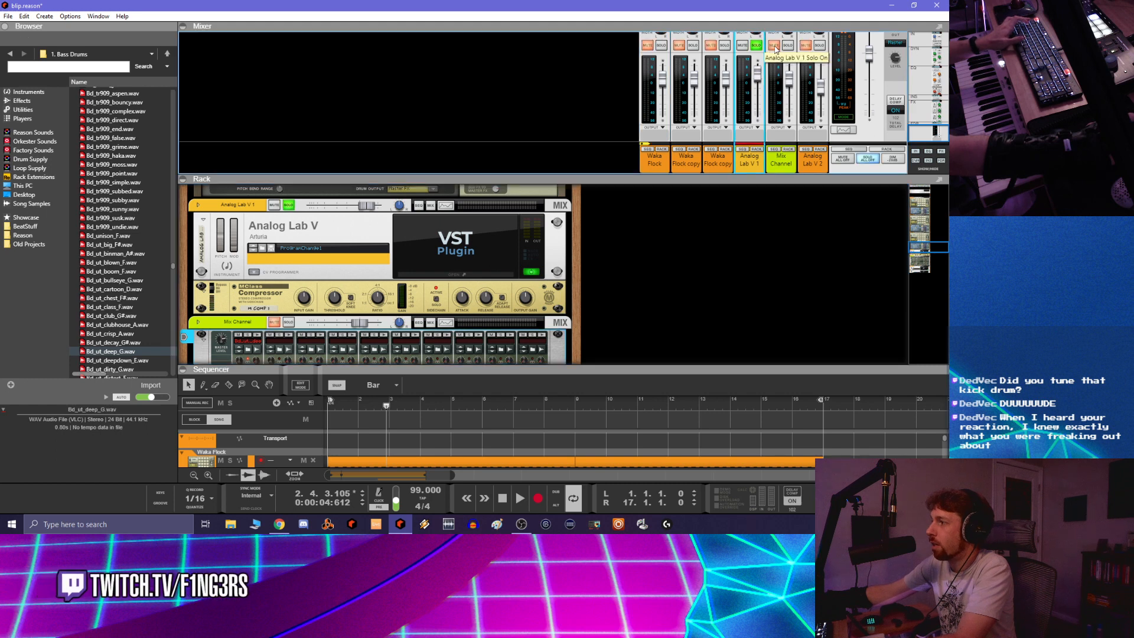
pyautogui.click(788, 46)
pyautogui.press('space')
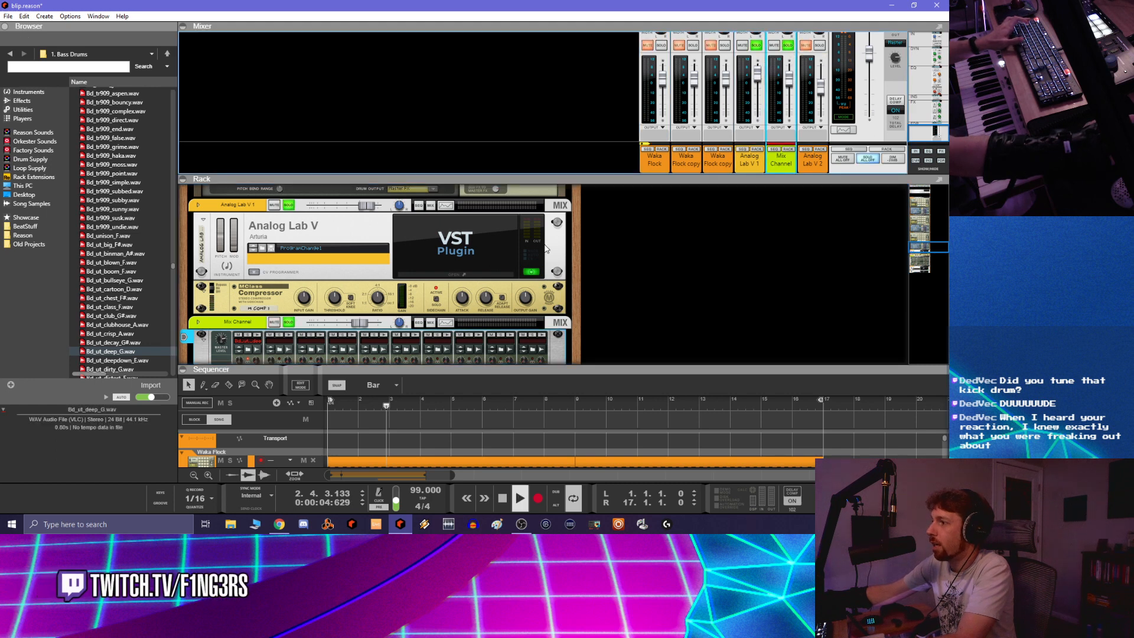
pyautogui.click(330, 402)
pyautogui.click(330, 404)
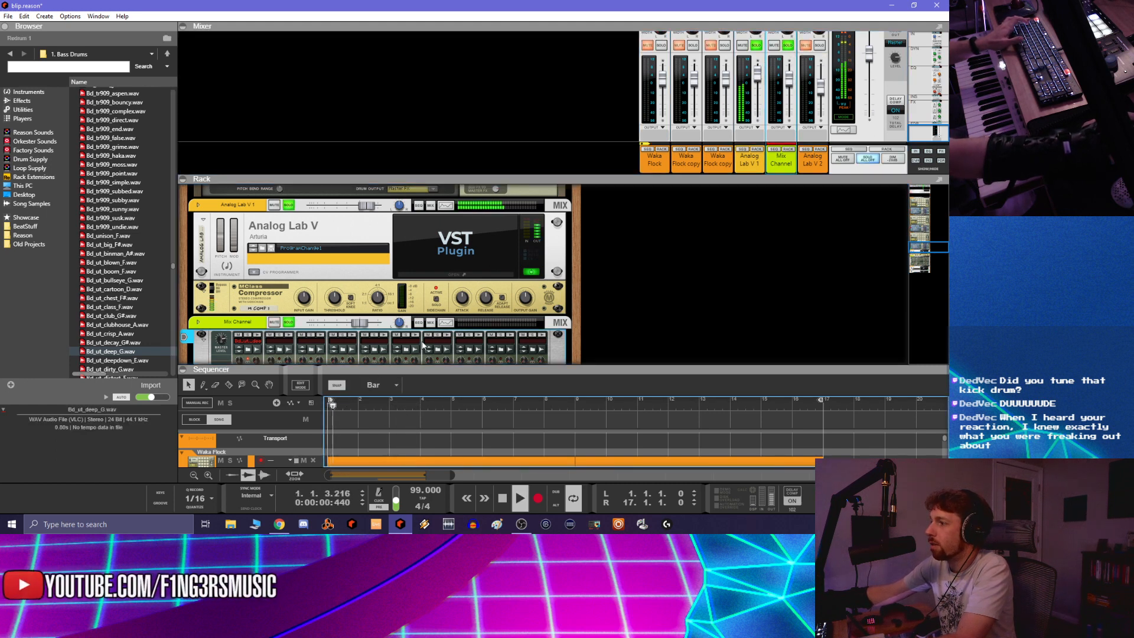
pyautogui.scroll(-4, 381, 264)
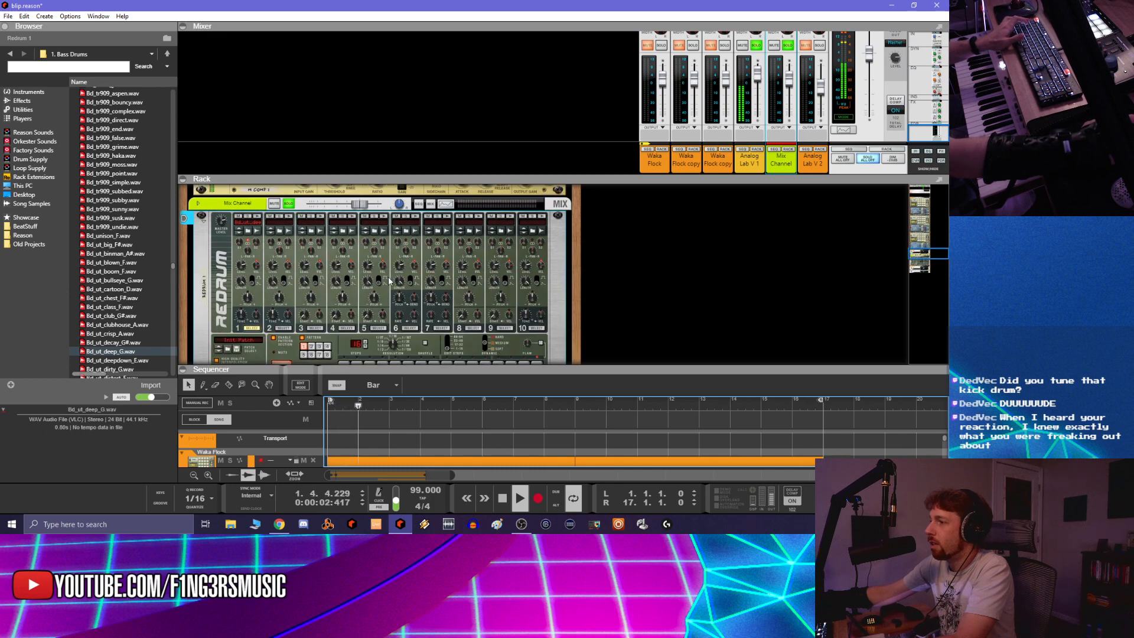
pyautogui.click(661, 46)
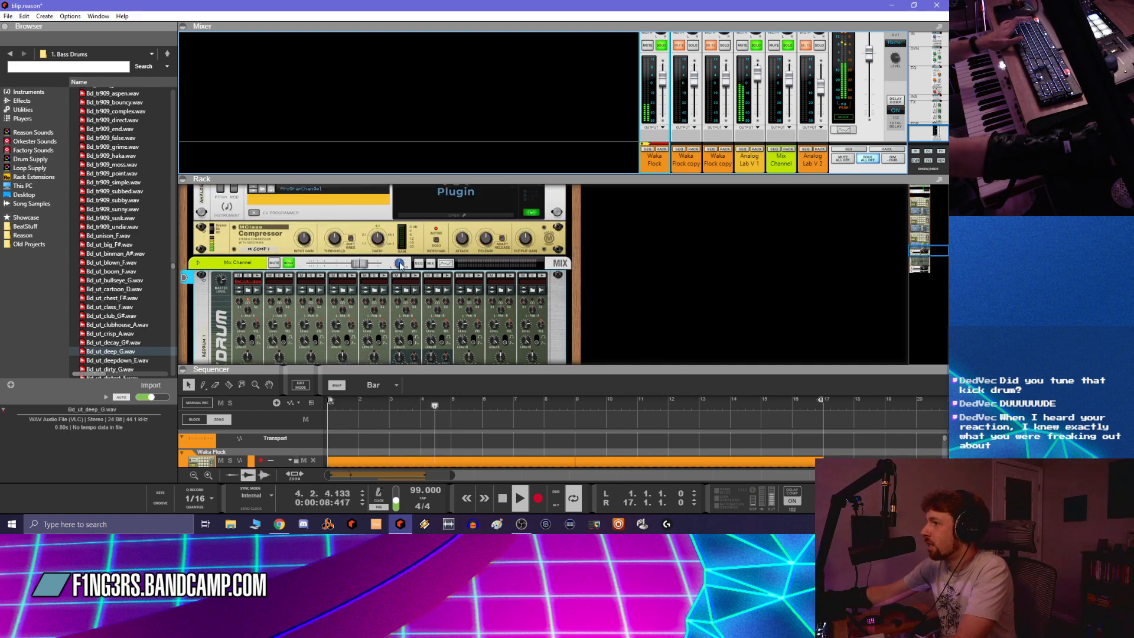
pyautogui.scroll(2, 388, 266)
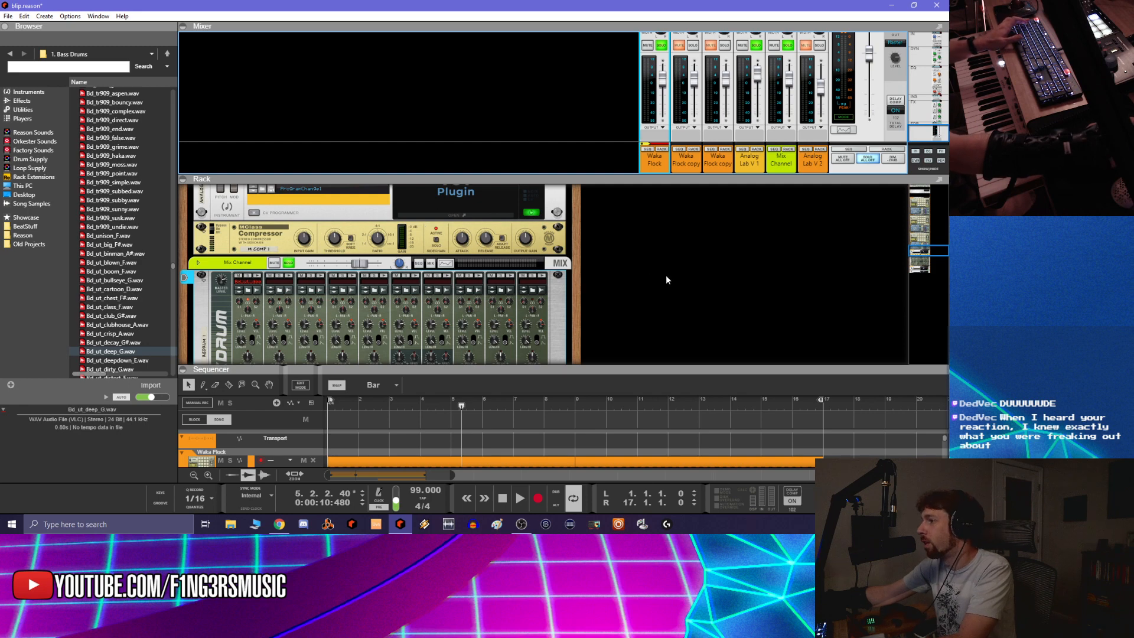
# Program Redrum 1's channel 1 kick on steps 1, 5, 9 and 13 of the pattern
pyautogui.scroll(-1, 664, 255)
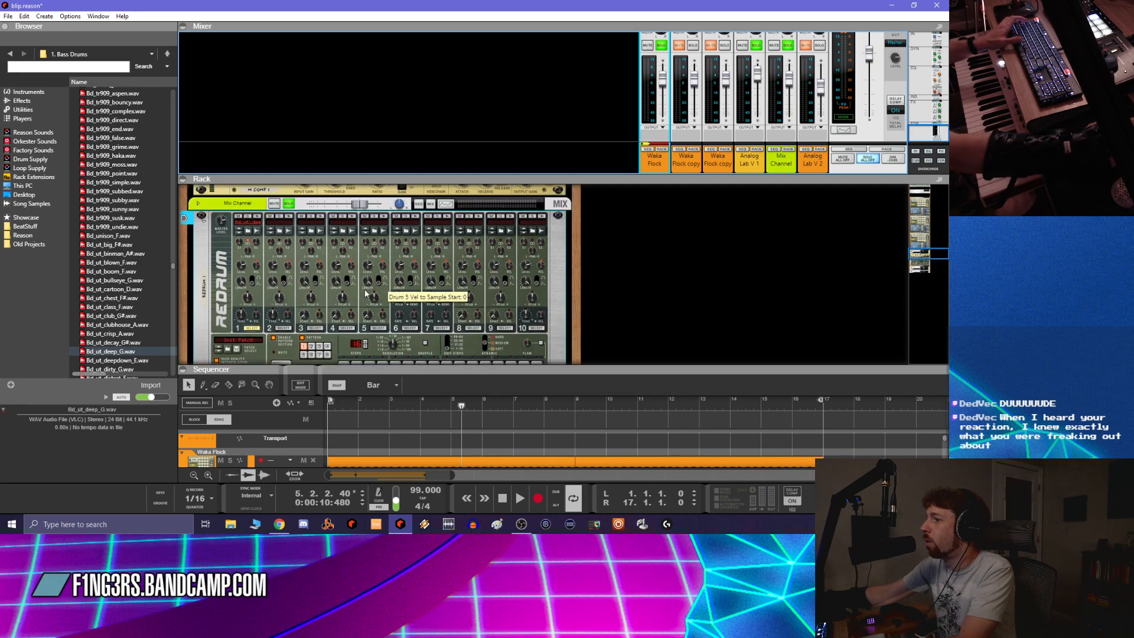
pyautogui.scroll(-2, 402, 290)
pyautogui.click(344, 338)
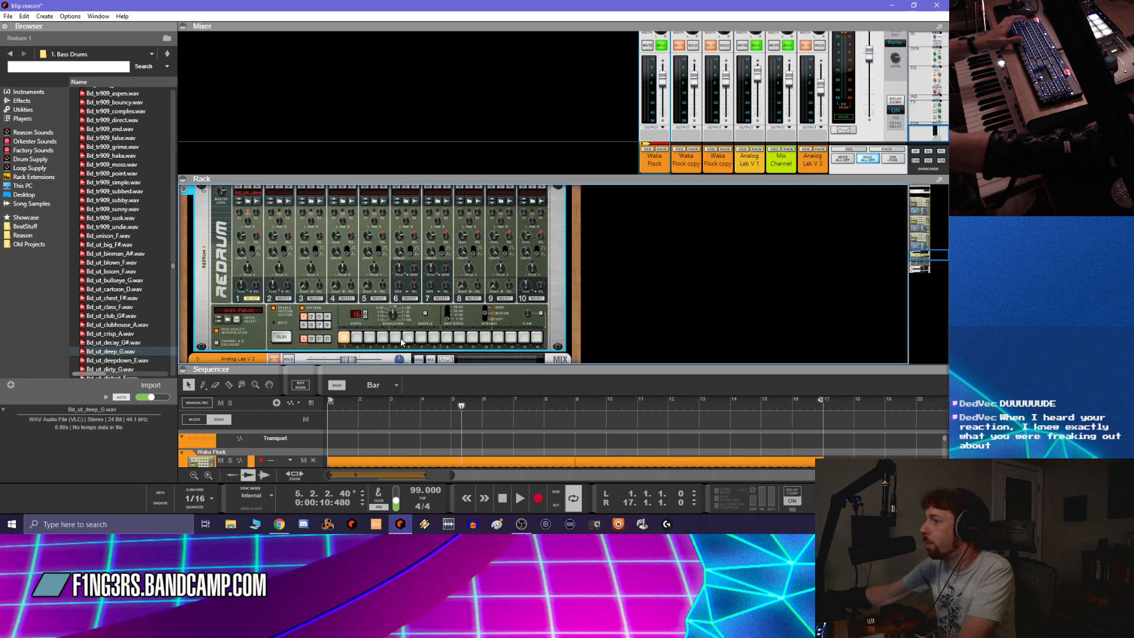
pyautogui.click(395, 338)
pyautogui.click(448, 338)
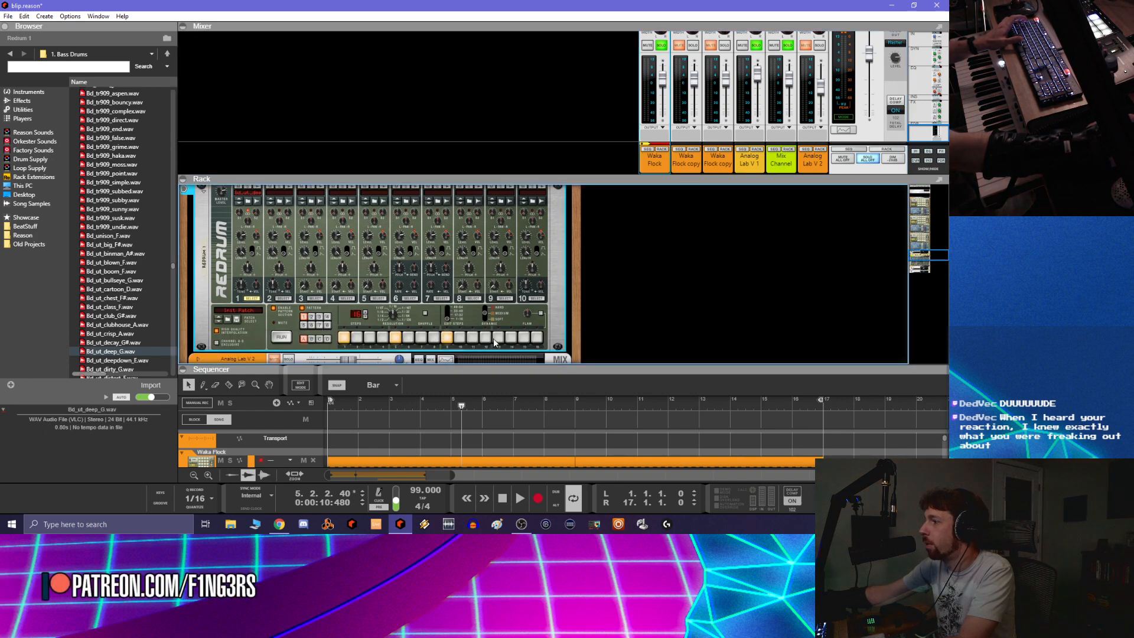
# Play the song with the Redrum kick pattern and watch how the MClass Compressor reacts, then stop playback
pyautogui.scroll(1, 491, 324)
pyautogui.press('space')
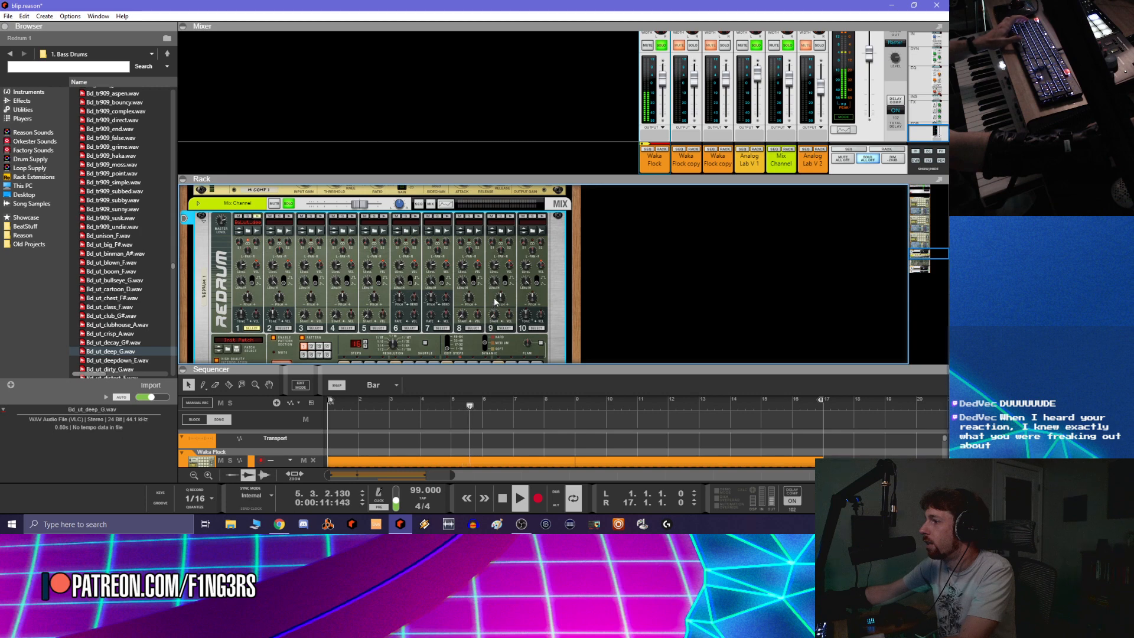
pyautogui.scroll(2, 494, 305)
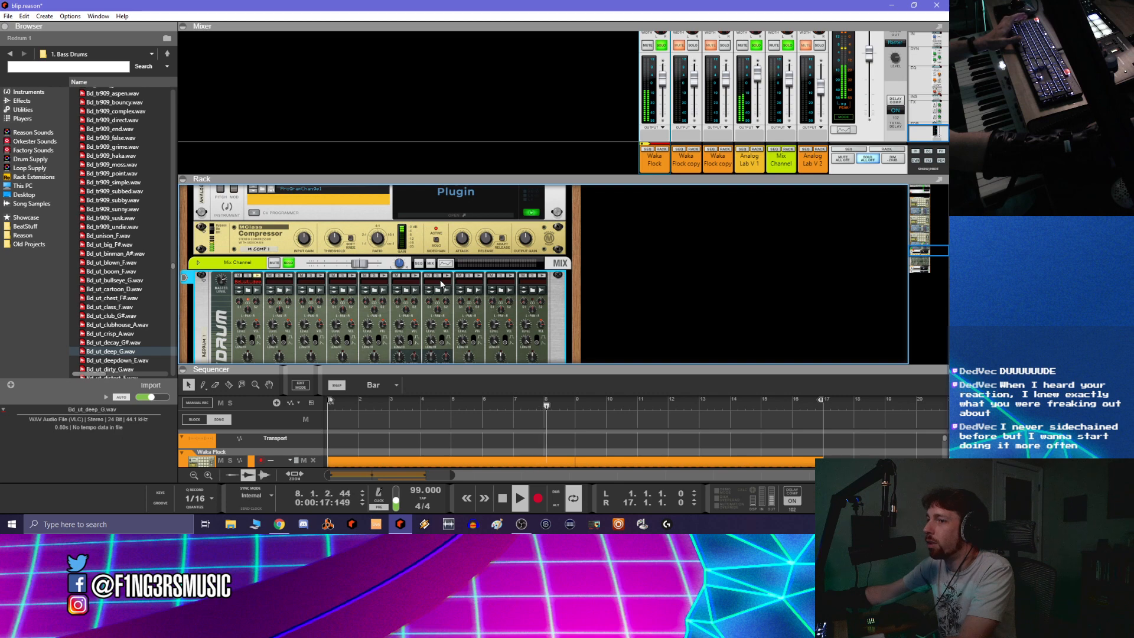
pyautogui.scroll(-1, 443, 289)
pyautogui.scroll(1, 446, 290)
pyautogui.press('space')
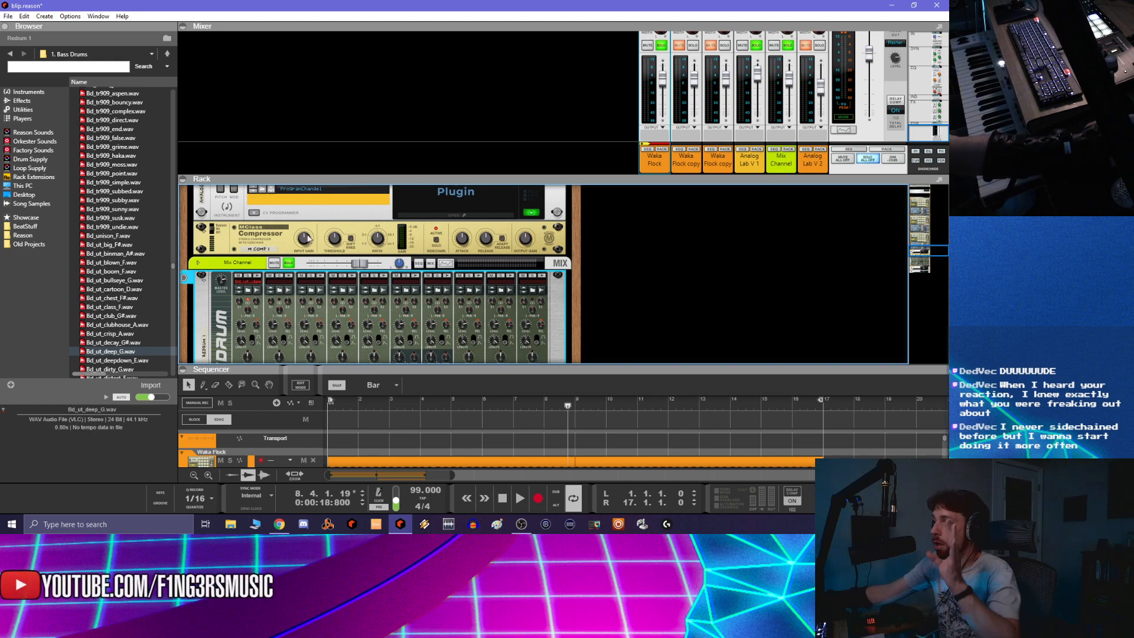
# Review the effects that can be added to the Analog Lab V 1 device without creating one
pyautogui.scroll(2, 308, 238)
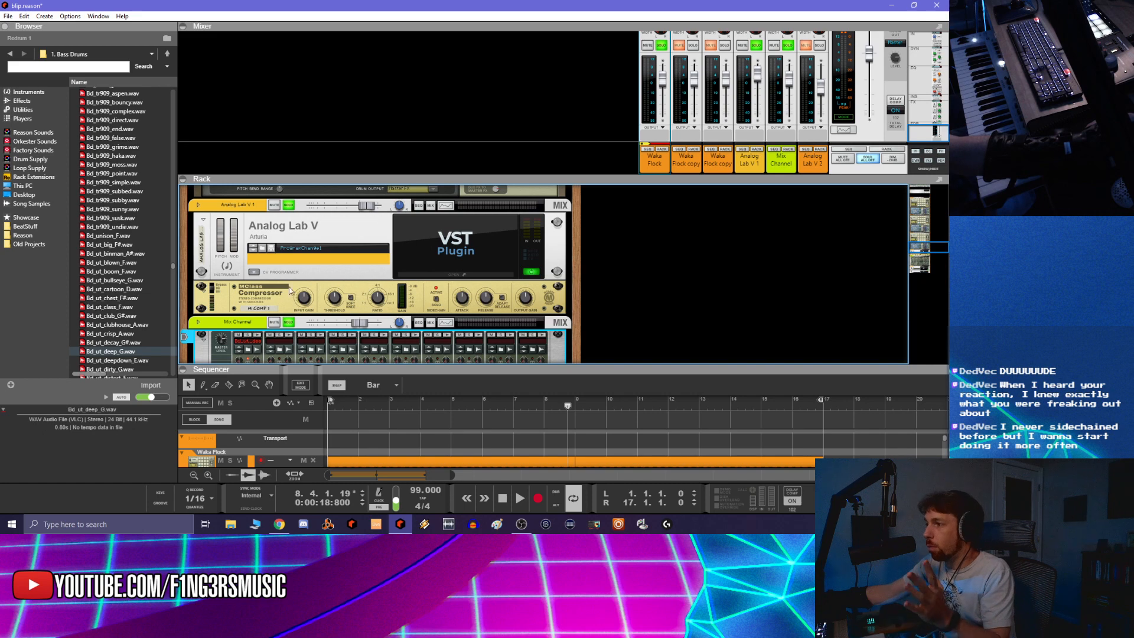
pyautogui.click(293, 236)
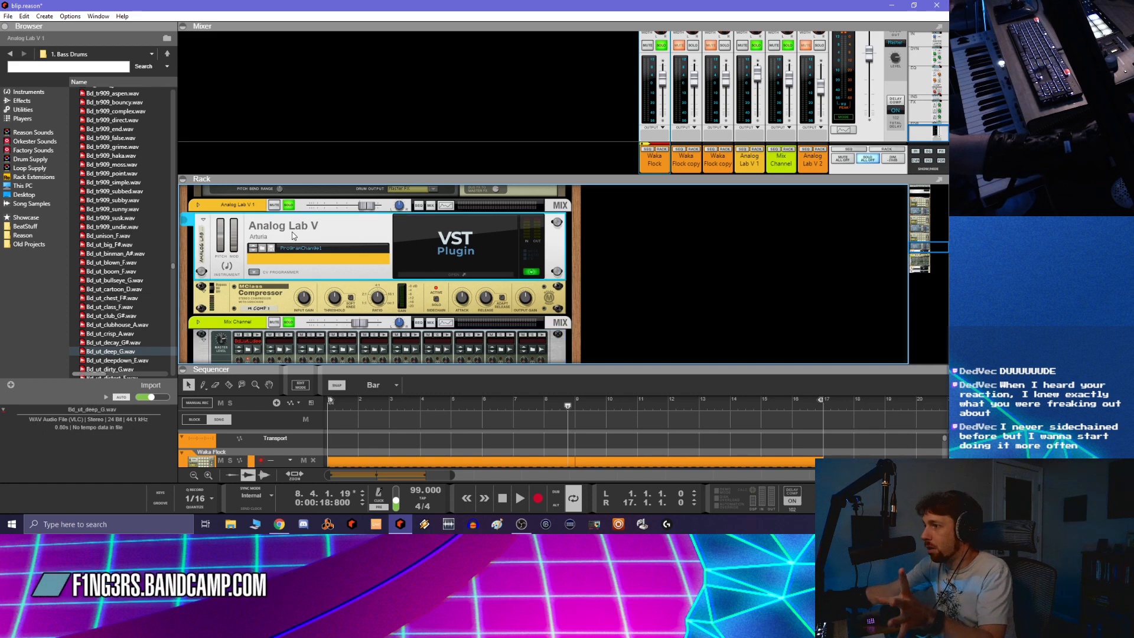
pyautogui.rightClick(293, 236)
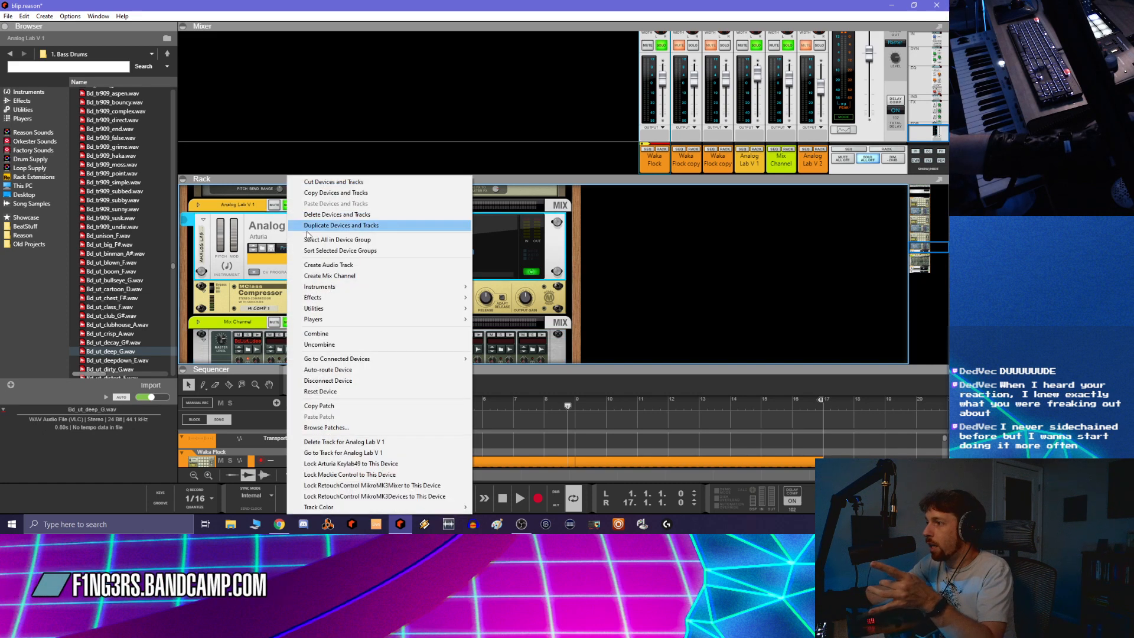
pyautogui.moveTo(378, 298)
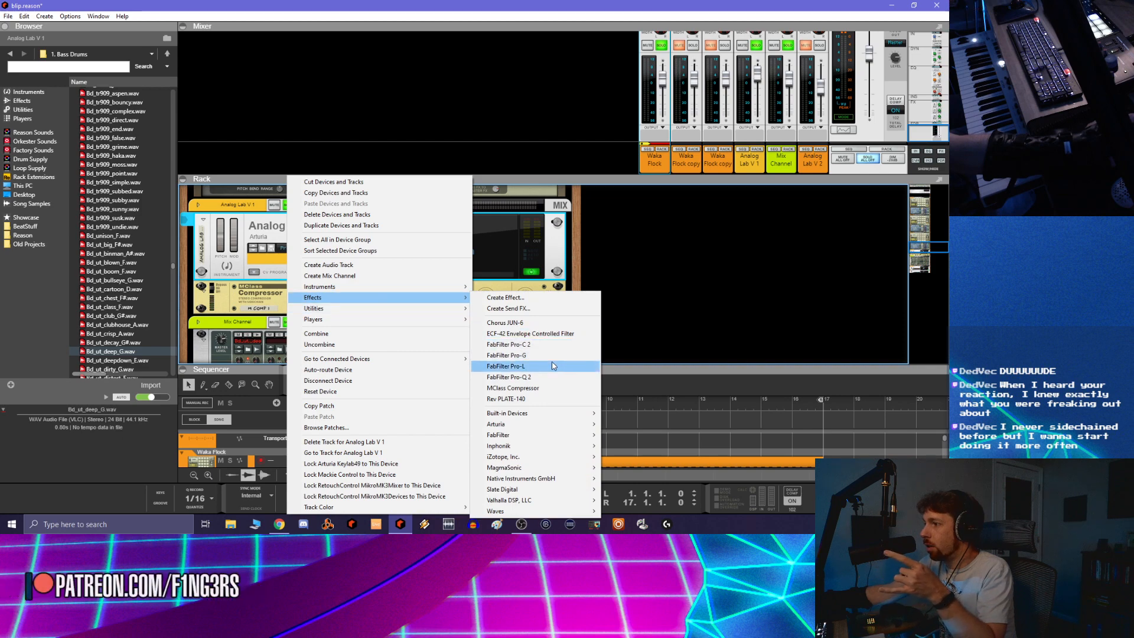
pyautogui.click(716, 227)
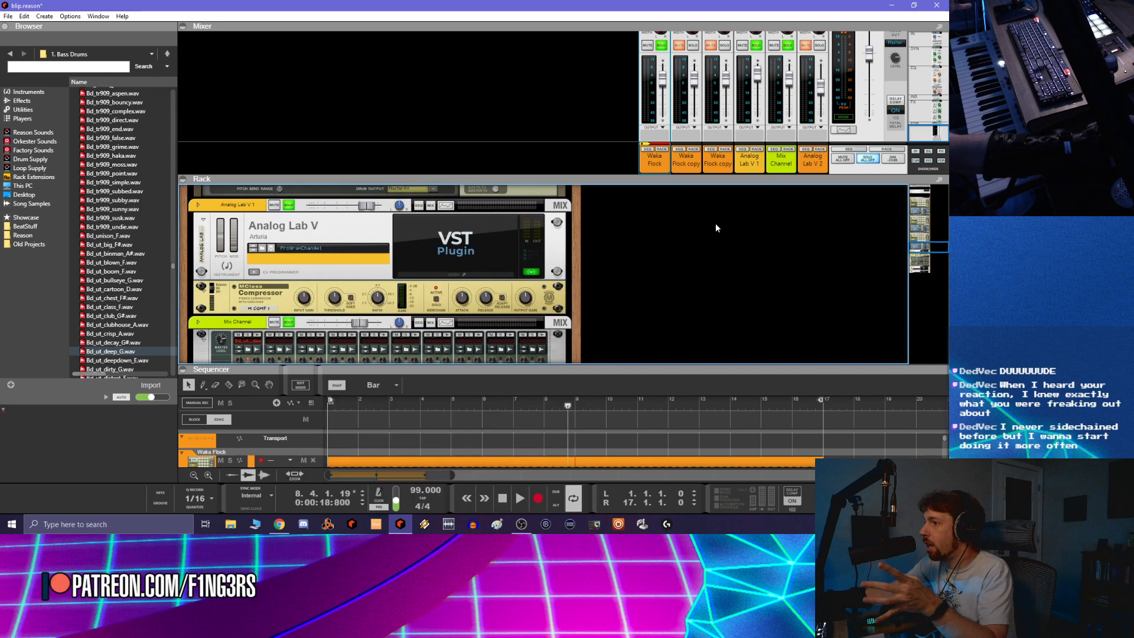
# Examine the sidechain cabling on the rear of the rack and the kick pattern on Redrum 1's front panel
pyautogui.press('Tab')
pyautogui.scroll(-2, 377, 286)
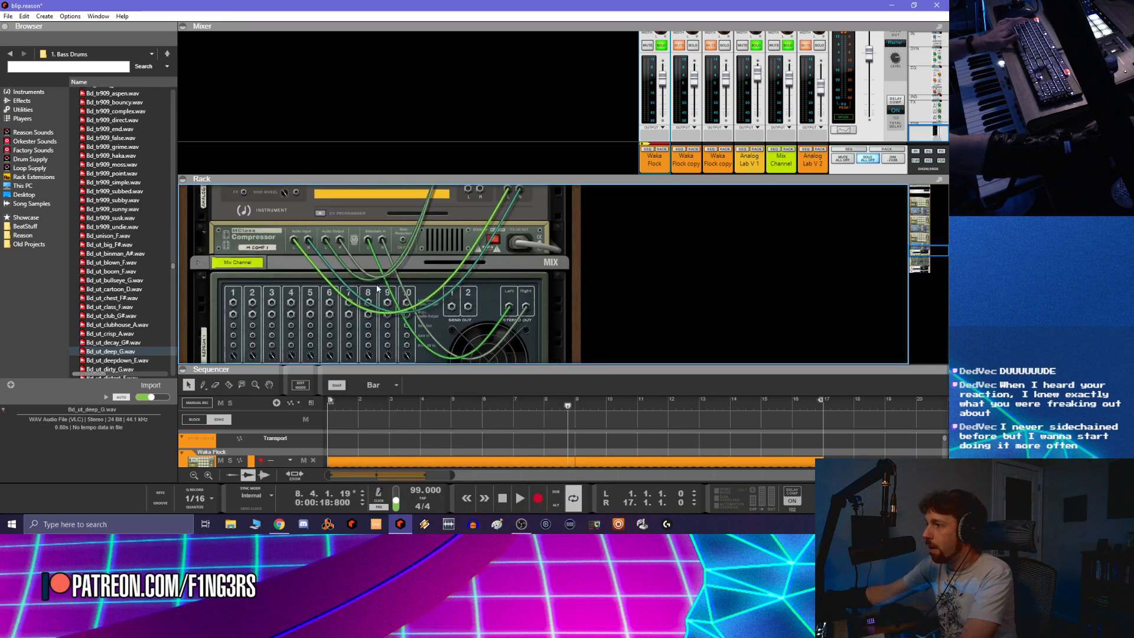
pyautogui.press('Tab')
pyautogui.scroll(-1, 389, 308)
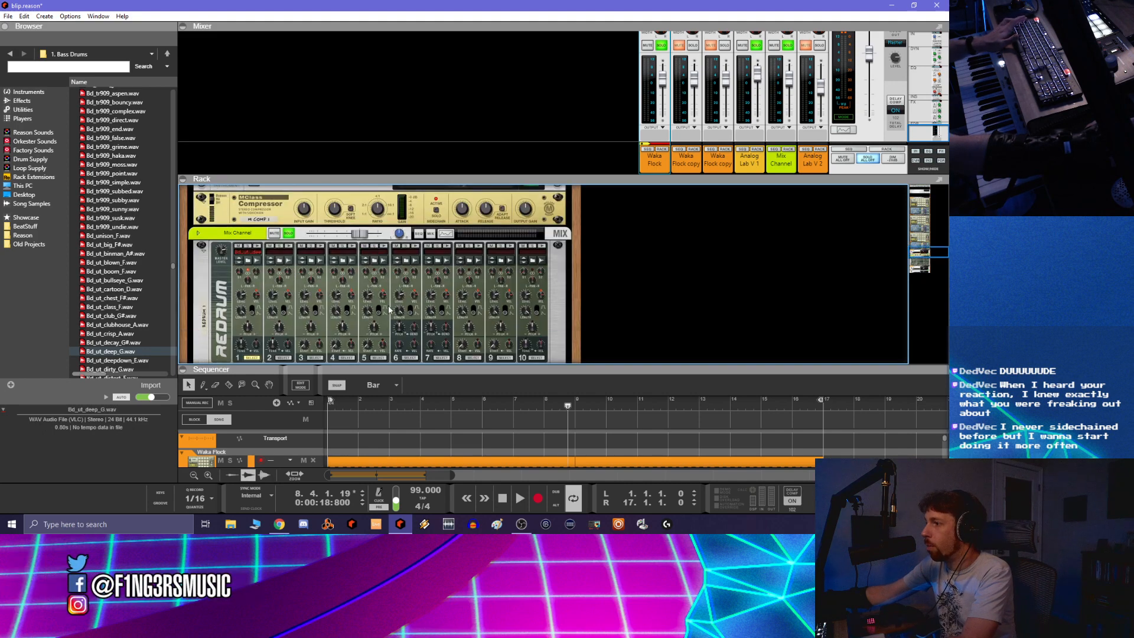
pyautogui.scroll(-1, 408, 292)
pyautogui.scroll(-3, 435, 293)
pyautogui.scroll(2, 443, 319)
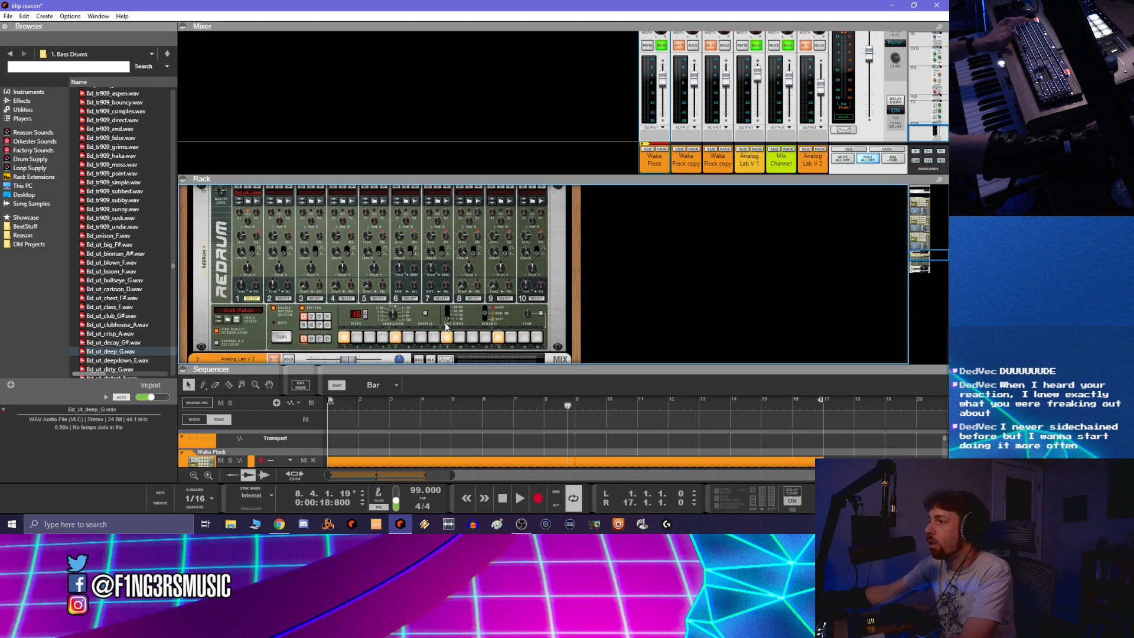
pyautogui.scroll(4, 416, 319)
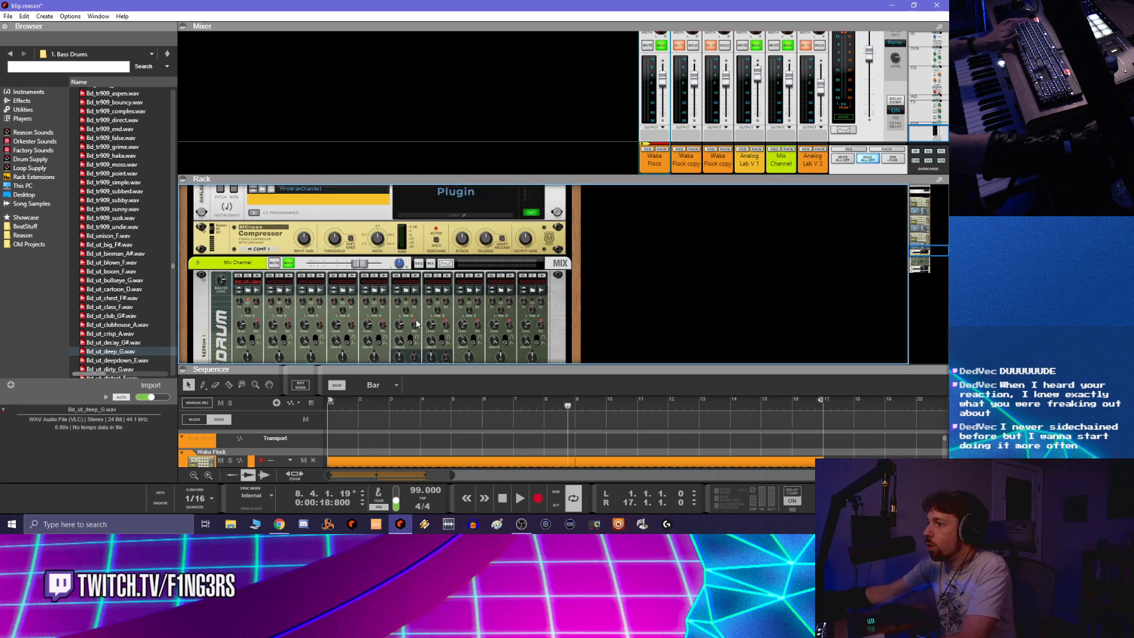
# Trace Analog Lab V 1's audio routing through the MClass Compressor and inspect the compressor's front controls
pyautogui.press('Tab')
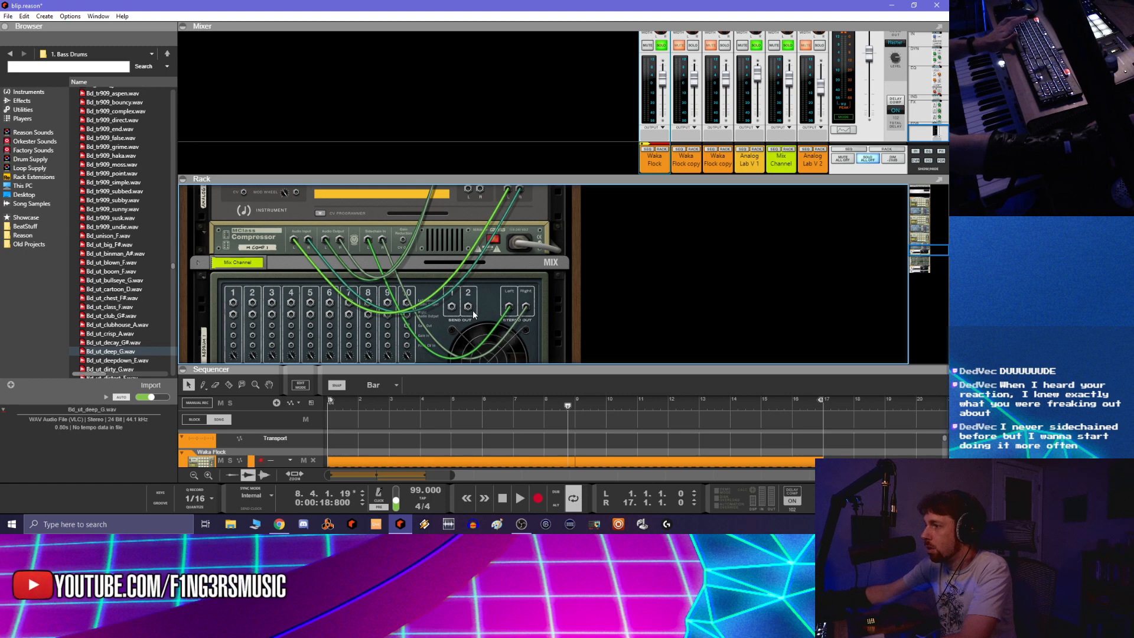
pyautogui.scroll(2, 374, 279)
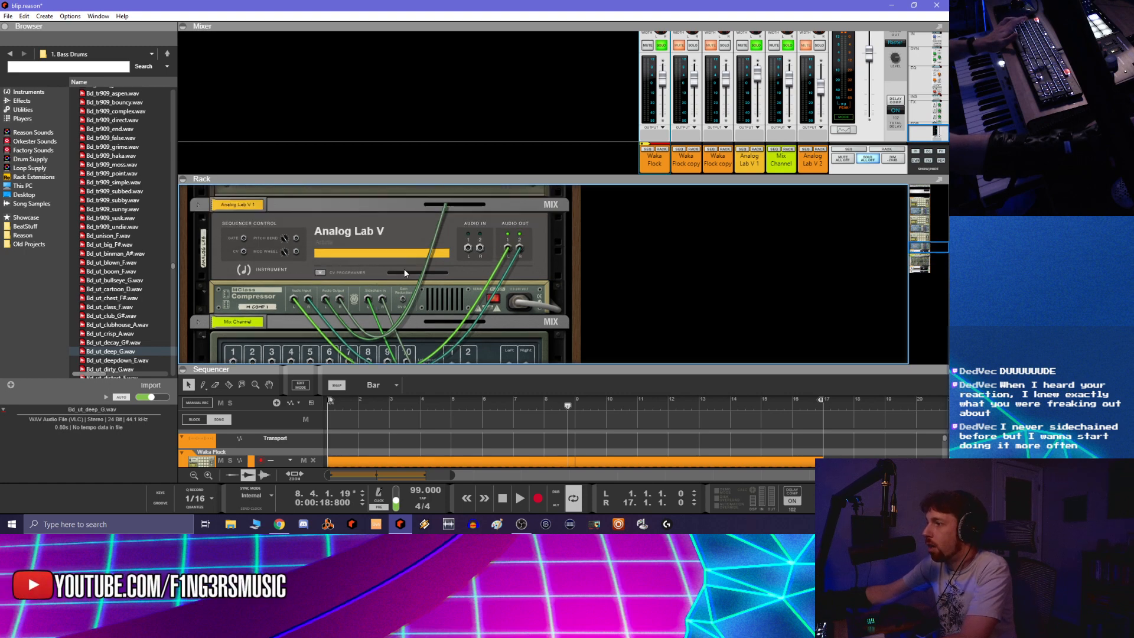
pyautogui.press('Tab')
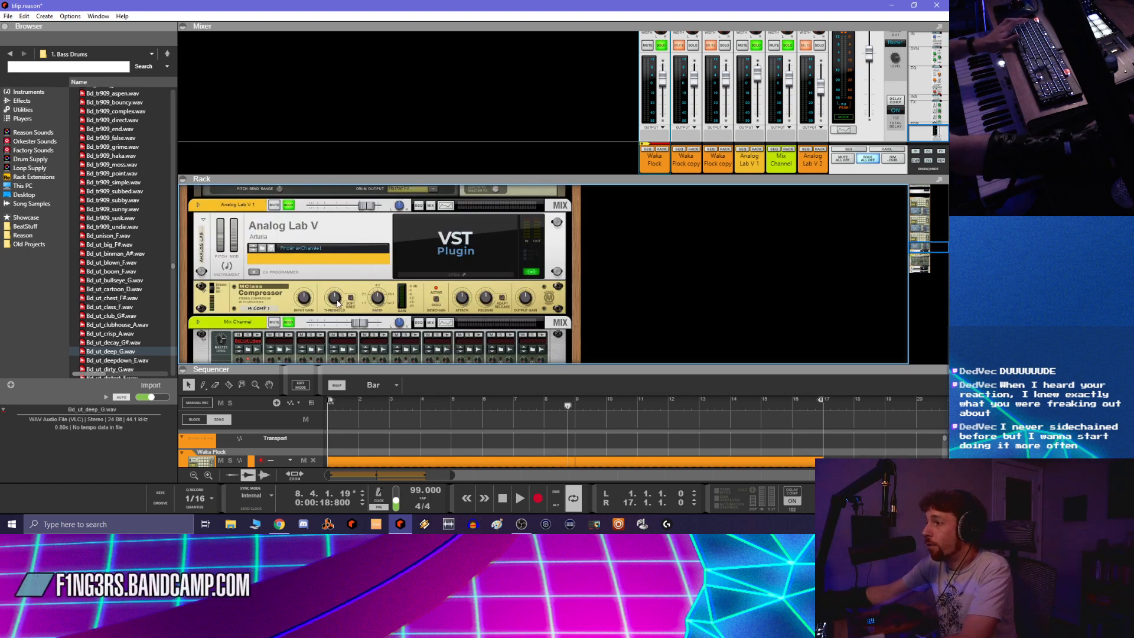
pyautogui.scroll(-1, 327, 275)
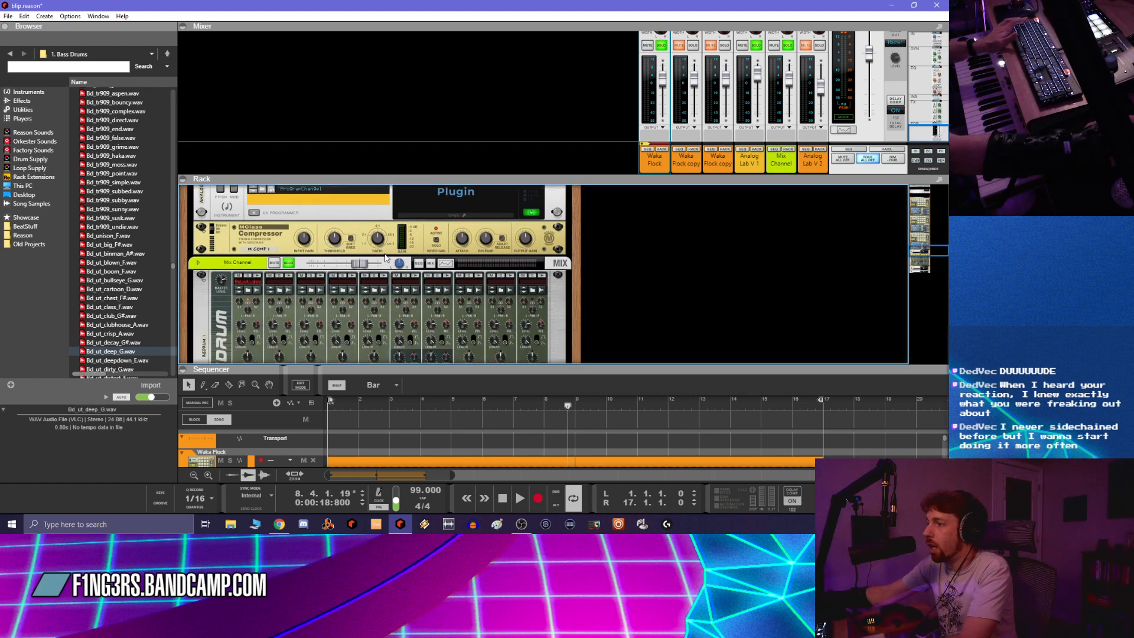
pyautogui.scroll(-1, 385, 257)
pyautogui.scroll(1, 355, 269)
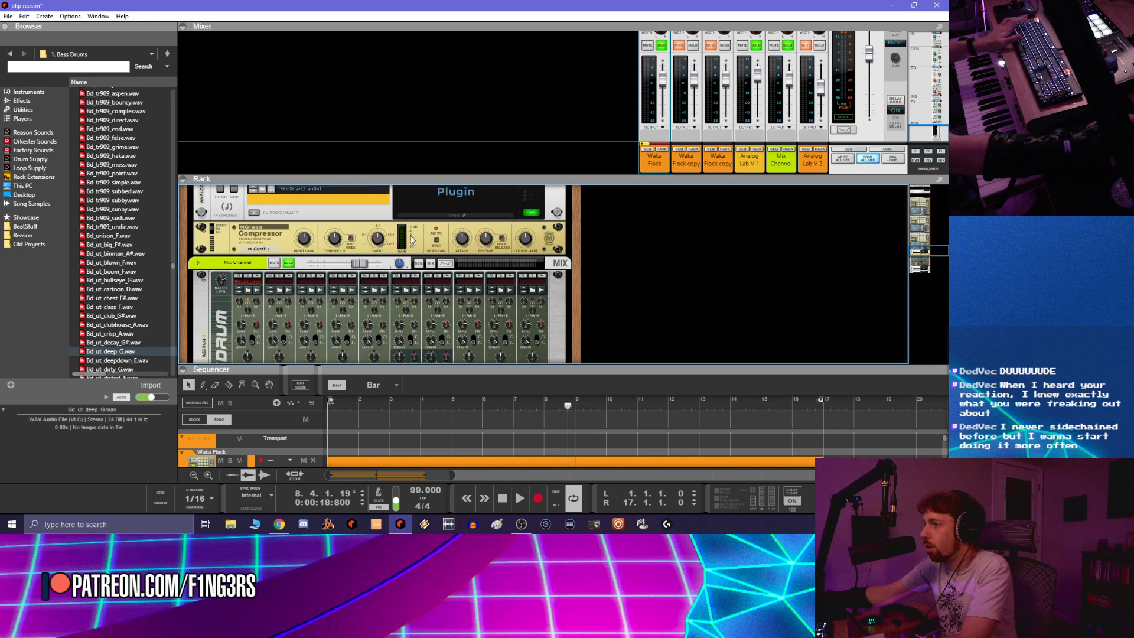
# Play the song and adjust the MClass Compressor's ratio to about 36.6:1 and its threshold to about -18.4 dB
pyautogui.press('space')
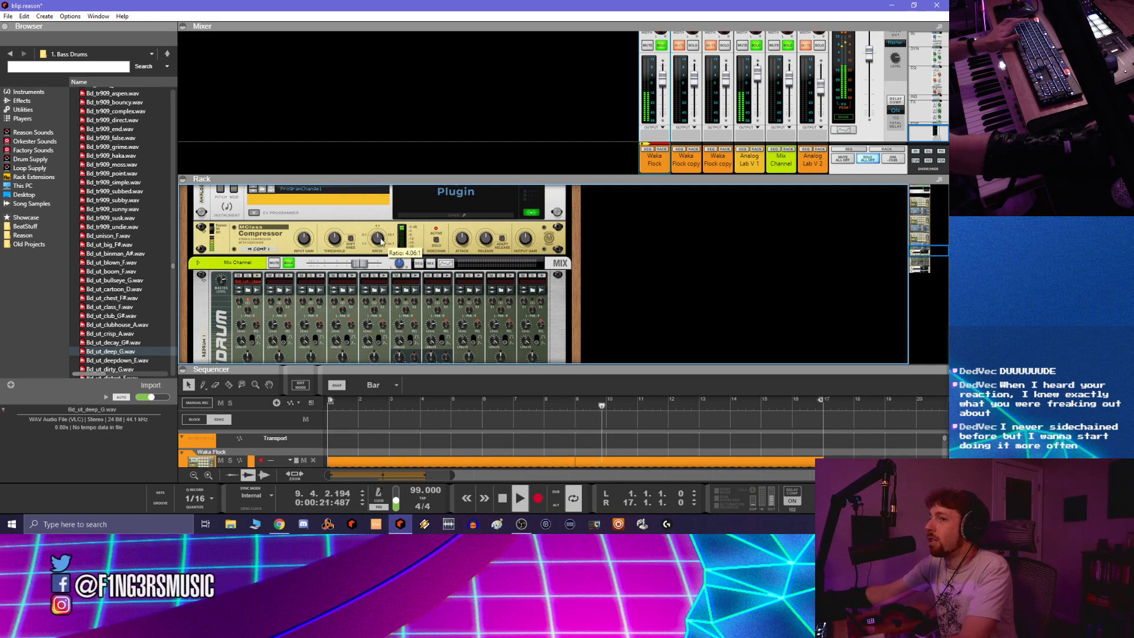
pyautogui.moveTo(382, 242)
pyautogui.moveTo(383, 241); pyautogui.dragTo(379, 239)
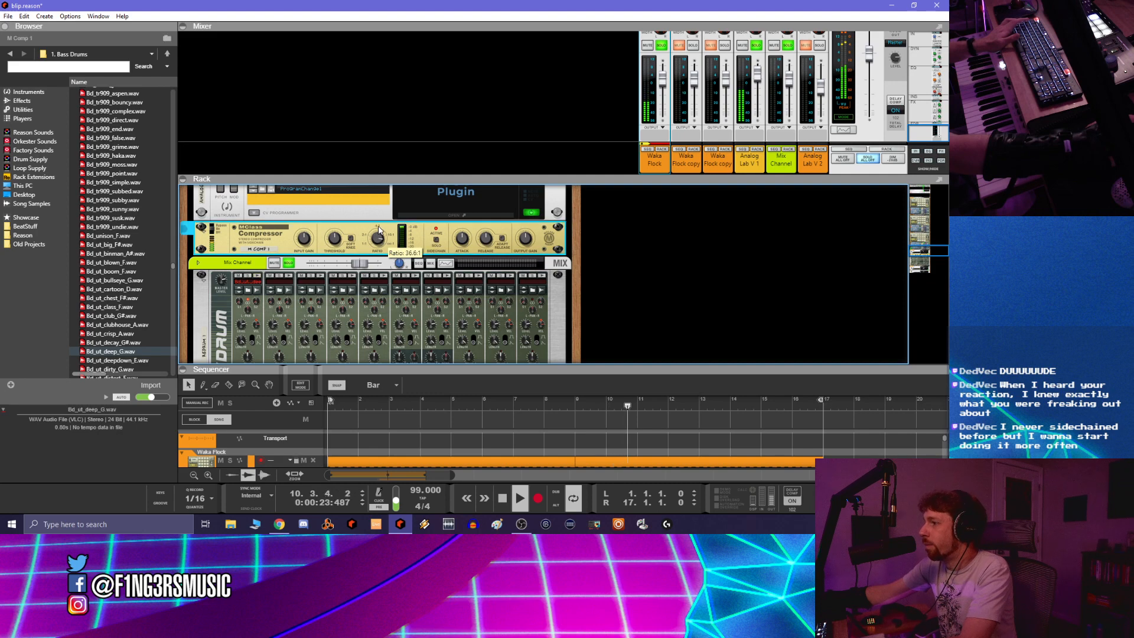
pyautogui.moveTo(334, 238)
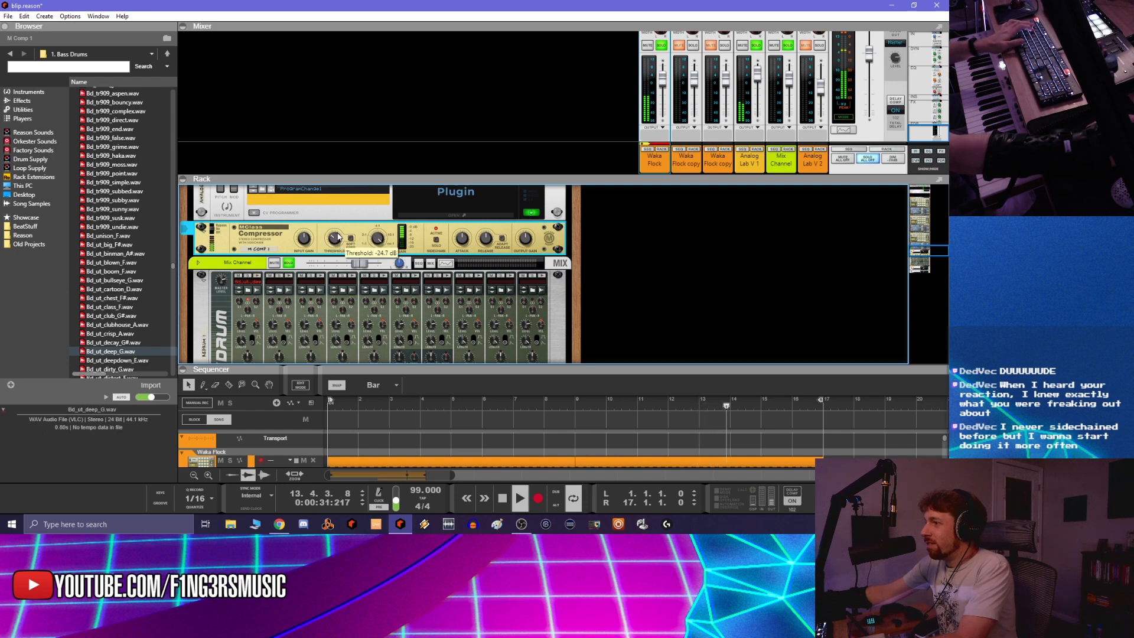
pyautogui.moveTo(338, 236); pyautogui.dragTo(340, 230)
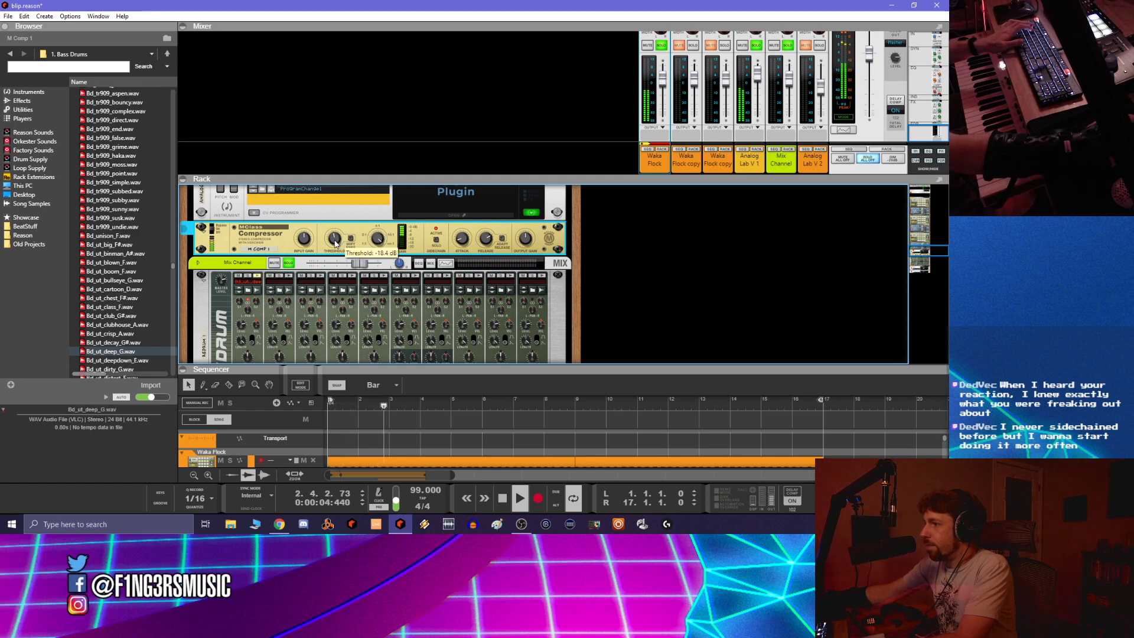
pyautogui.moveTo(335, 244); pyautogui.dragTo(337, 241)
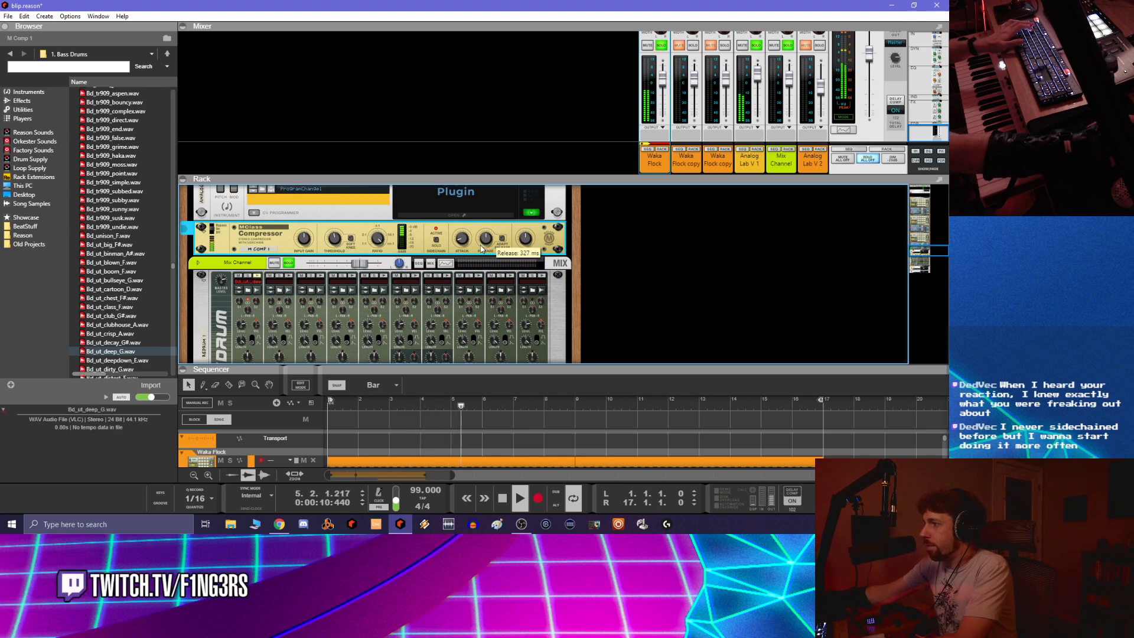
# Clear all channel solos so the full mix plays, and save the song
pyautogui.click(867, 162)
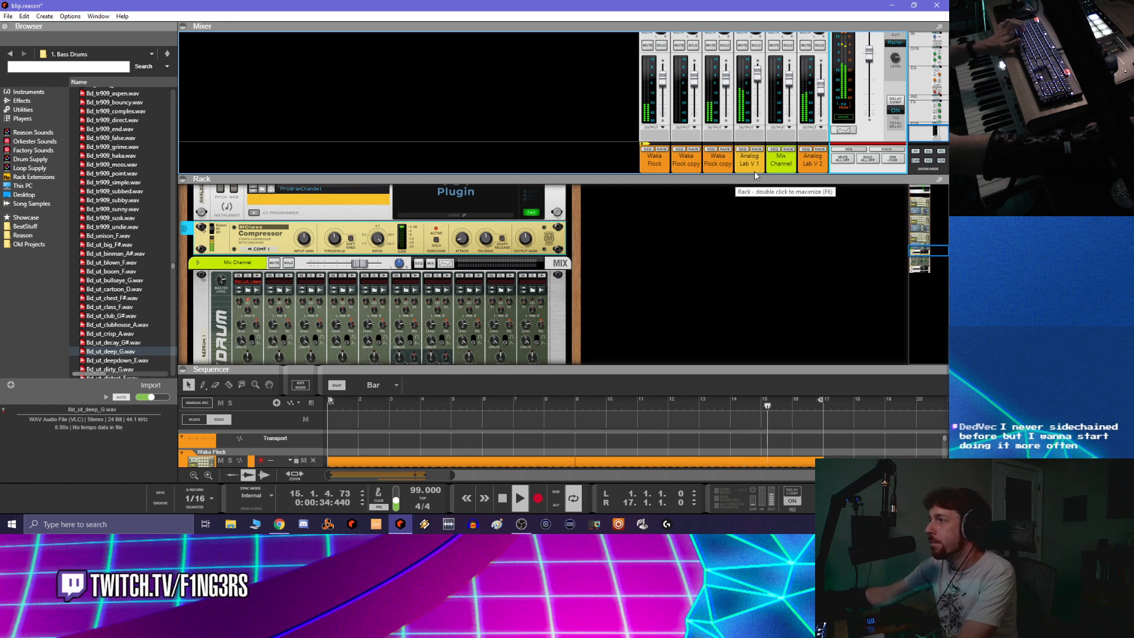
pyautogui.click(715, 260)
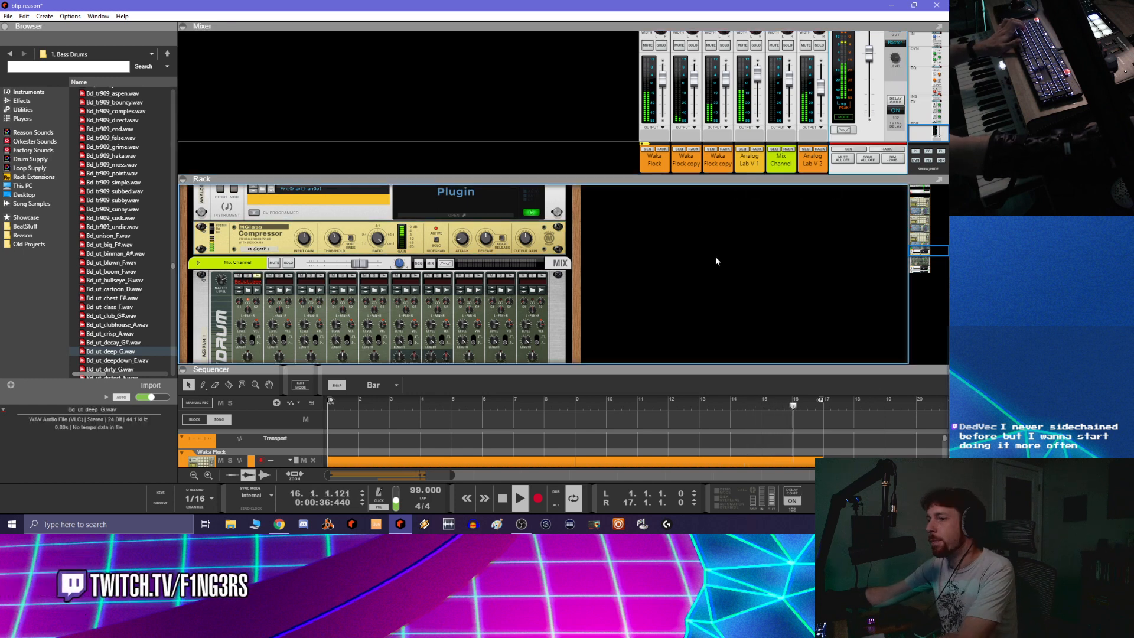
pyautogui.hotkey('ctrl', 's')
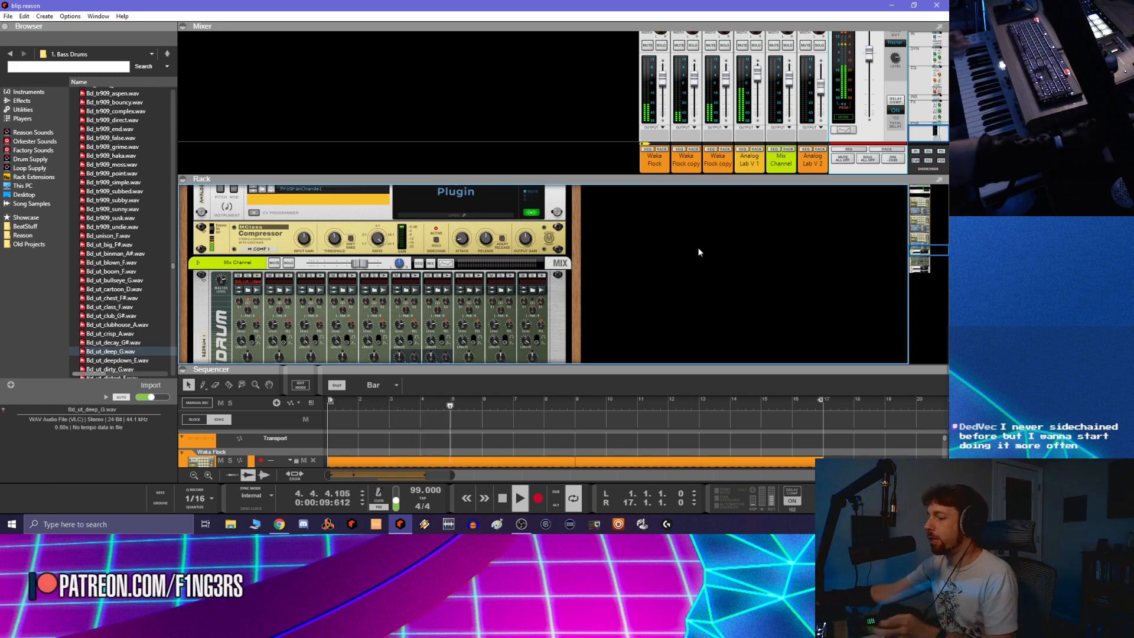
pyautogui.hotkey('alt', 'Tab')
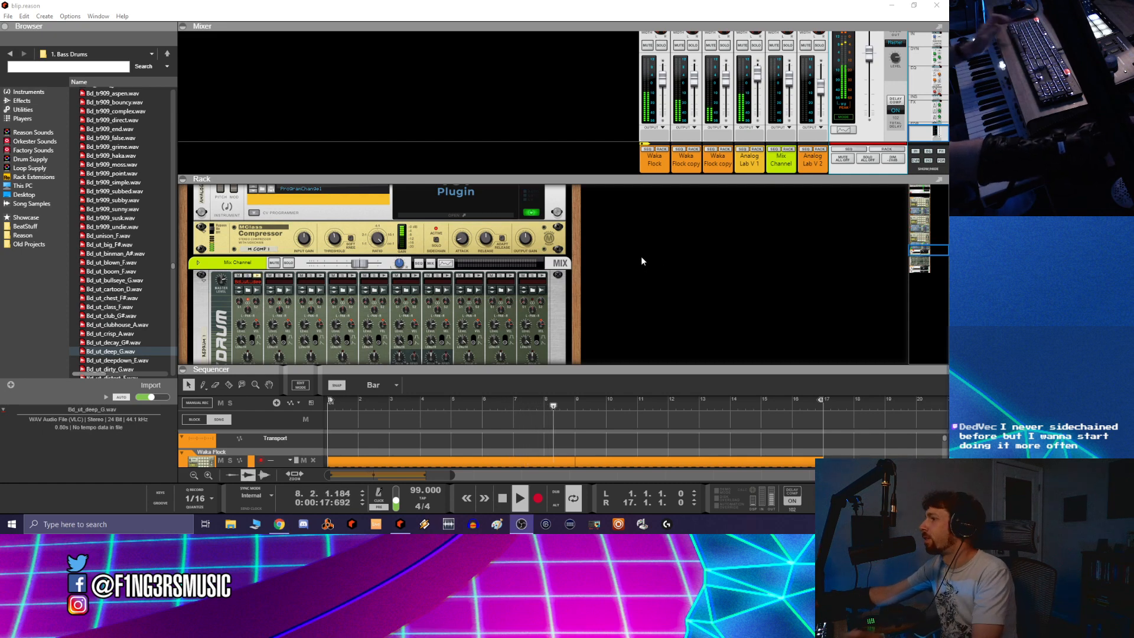
pyautogui.scroll(-5, 640, 256)
pyautogui.rightClick(395, 308)
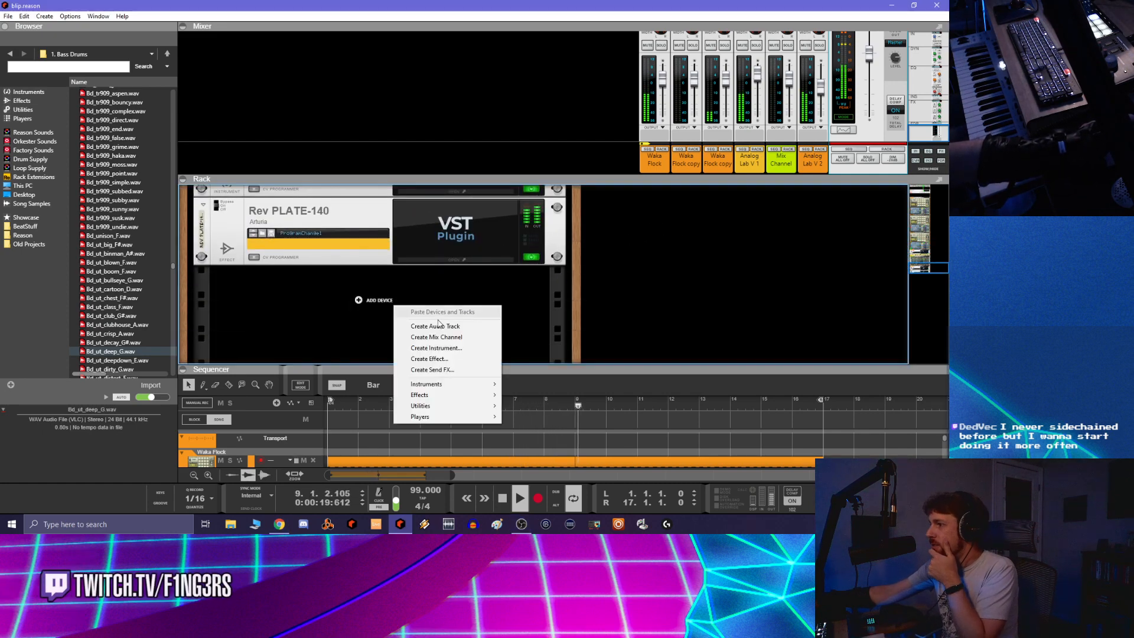
pyautogui.moveTo(494, 386)
pyautogui.click(773, 249)
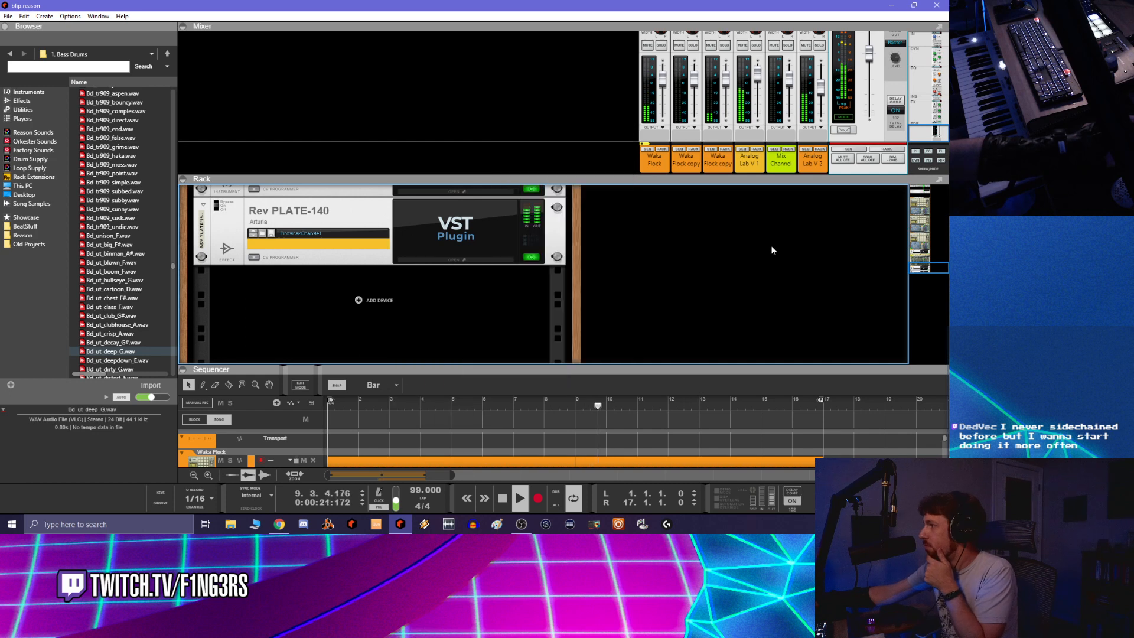
# Lower the mixer level of the Analog Lab V 2 channel slightly
pyautogui.click(823, 86)
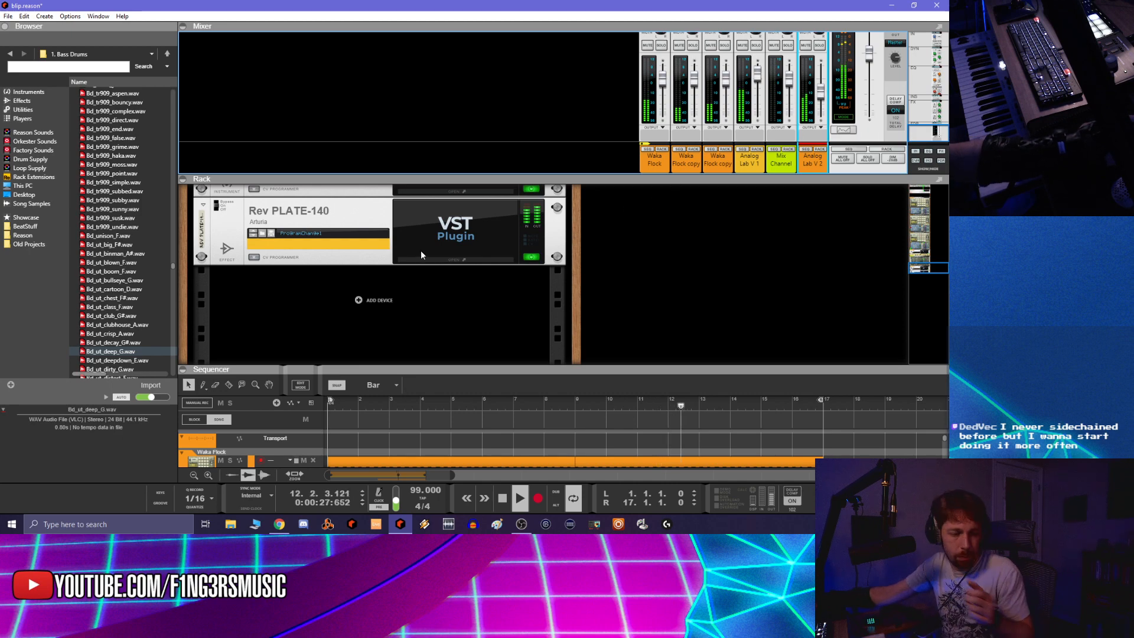
# Add another Redrum Drum Computer at the end of the rack and program its first drum channel on steps 3, 7, 11 and 15
pyautogui.rightClick(340, 297)
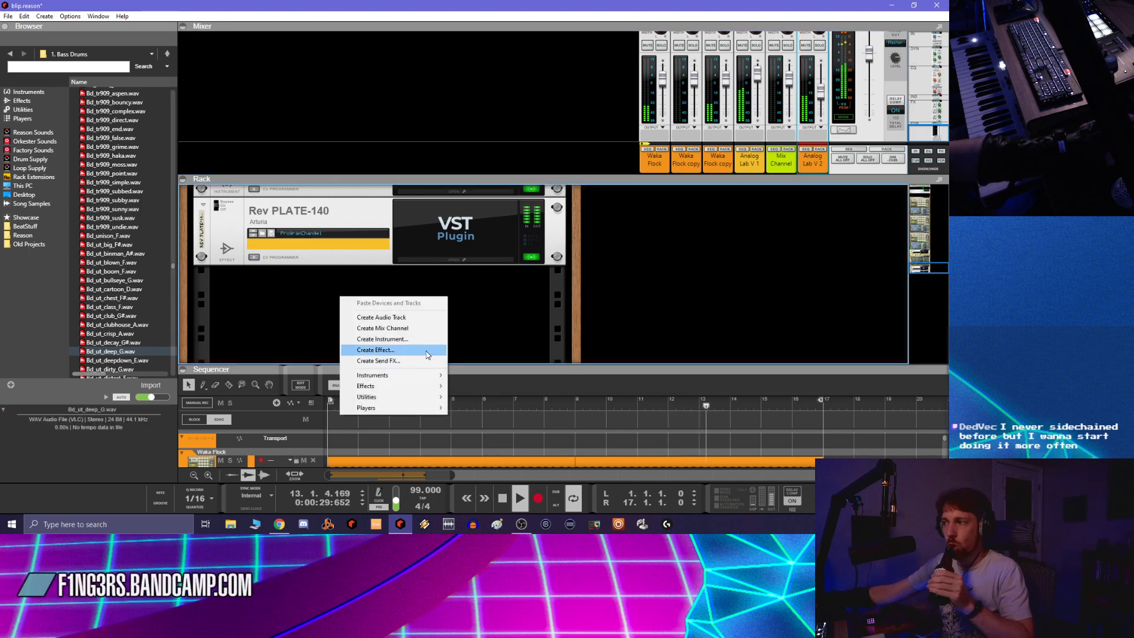
pyautogui.moveTo(427, 381)
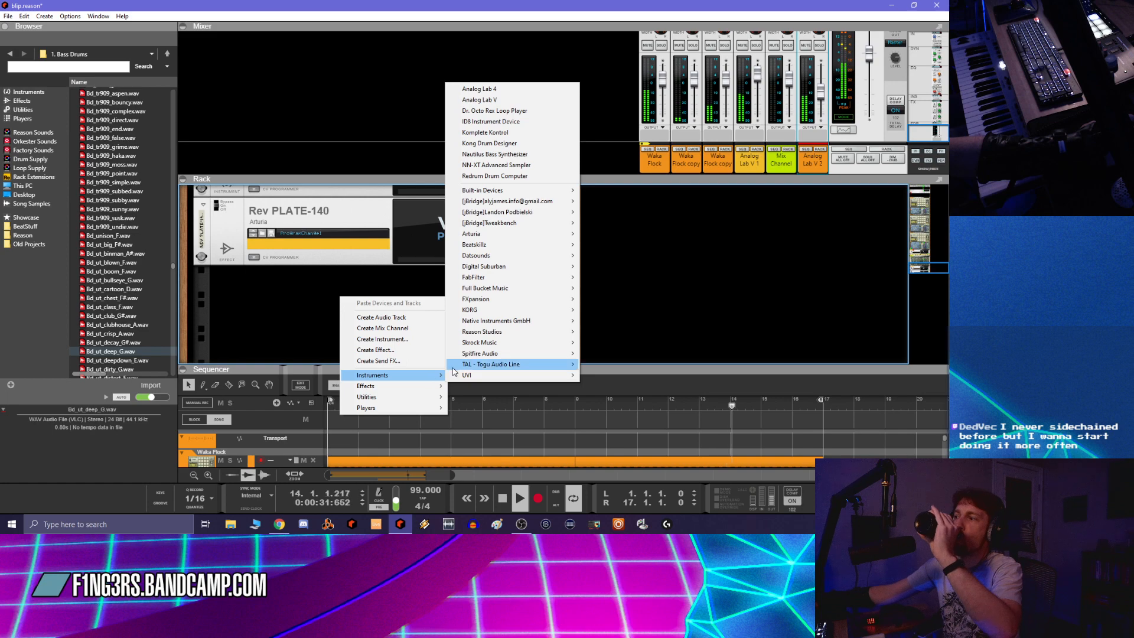
pyautogui.click(550, 176)
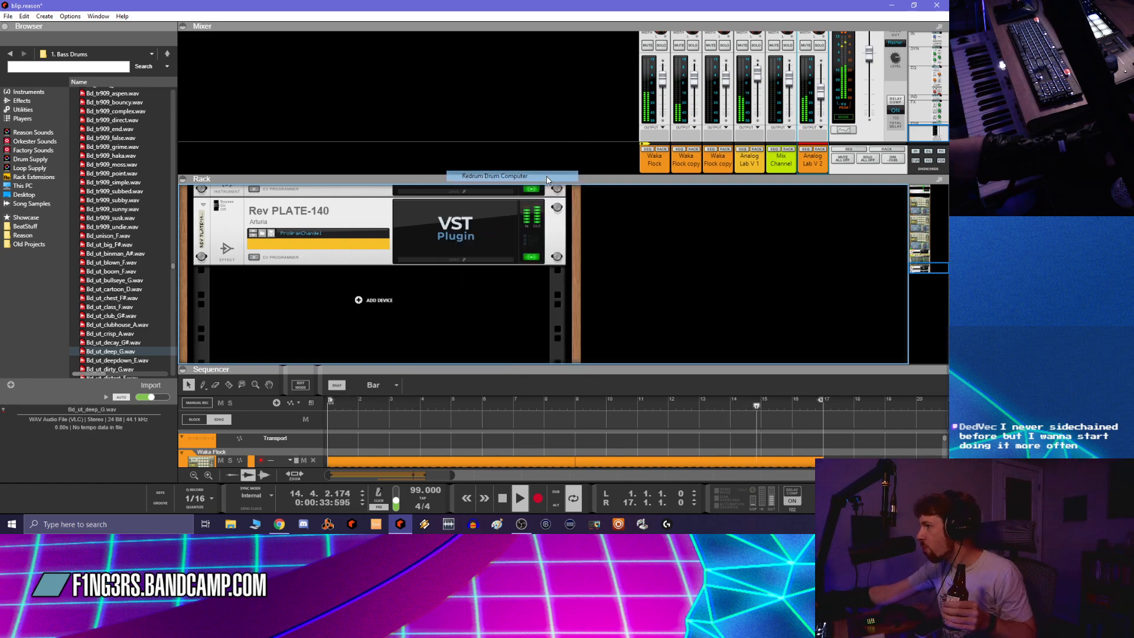
pyautogui.click(368, 322)
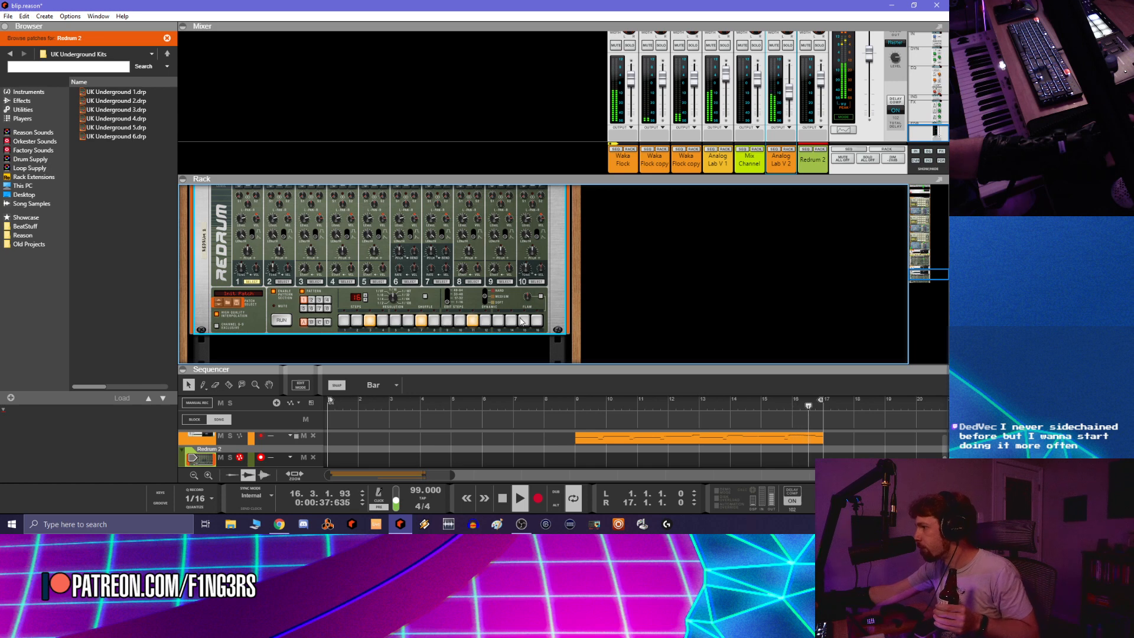
# Browse for a sample for Redrum 2's first drum channel and open the Slate folder in BeatStuff
pyautogui.scroll(1, 338, 309)
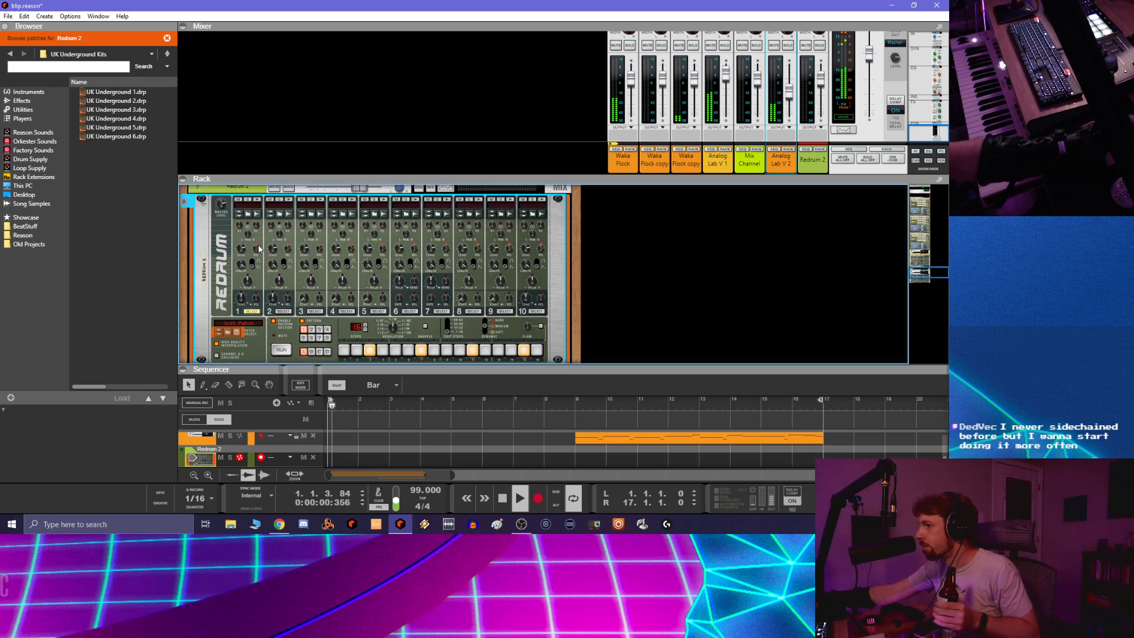
pyautogui.click(249, 214)
pyautogui.click(166, 54)
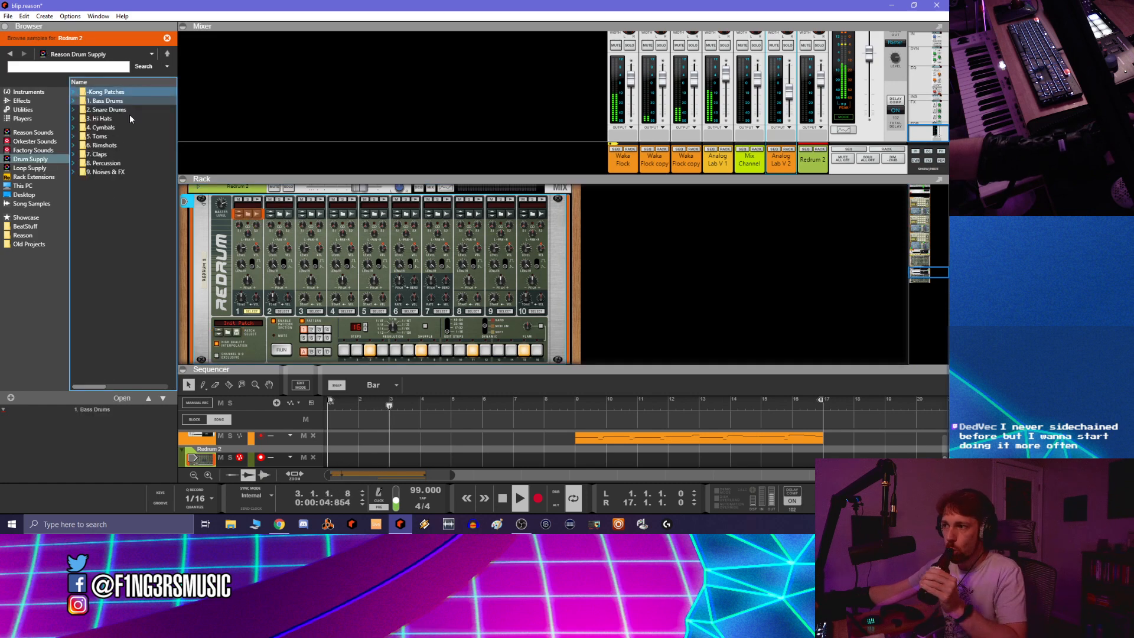
pyautogui.click(47, 226)
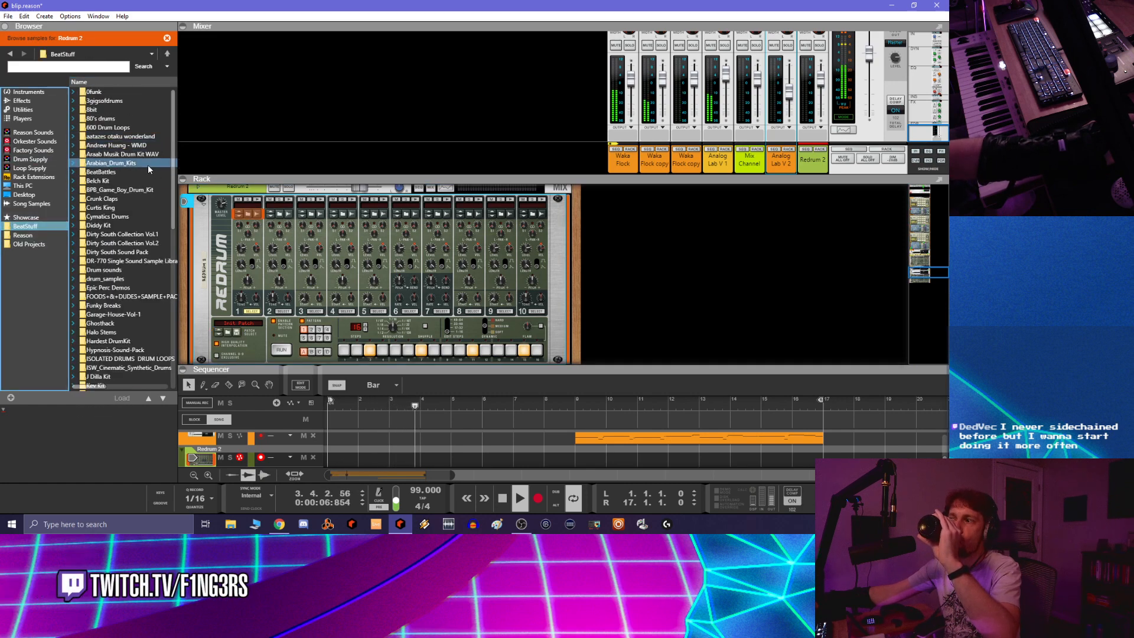
pyautogui.scroll(-2, 125, 236)
pyautogui.scroll(-4, 123, 252)
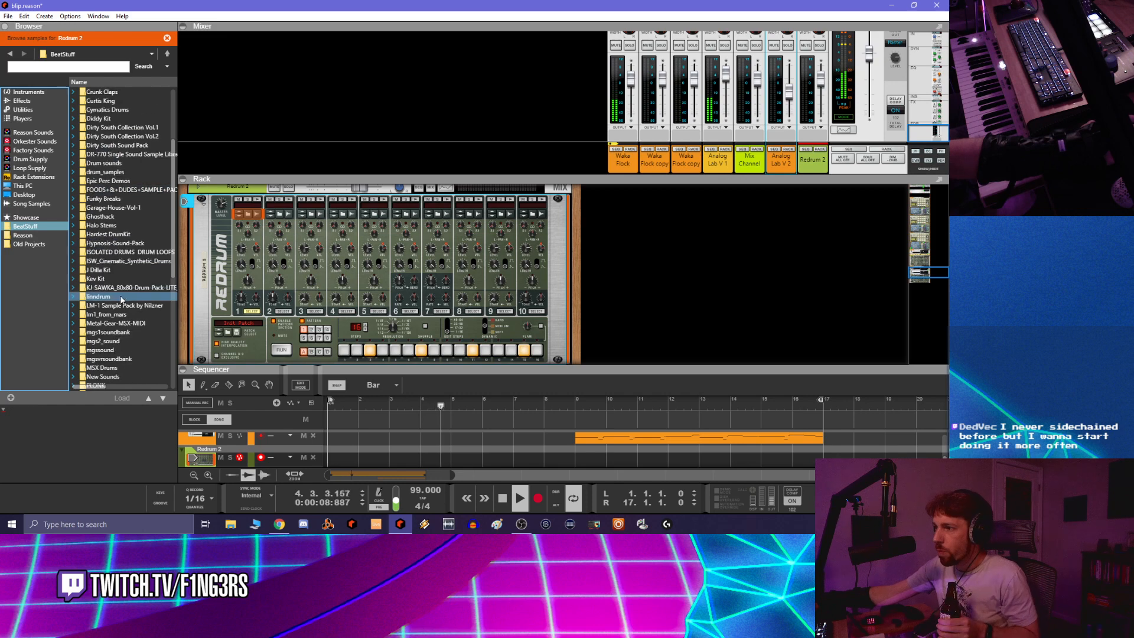
pyautogui.scroll(-5, 121, 299)
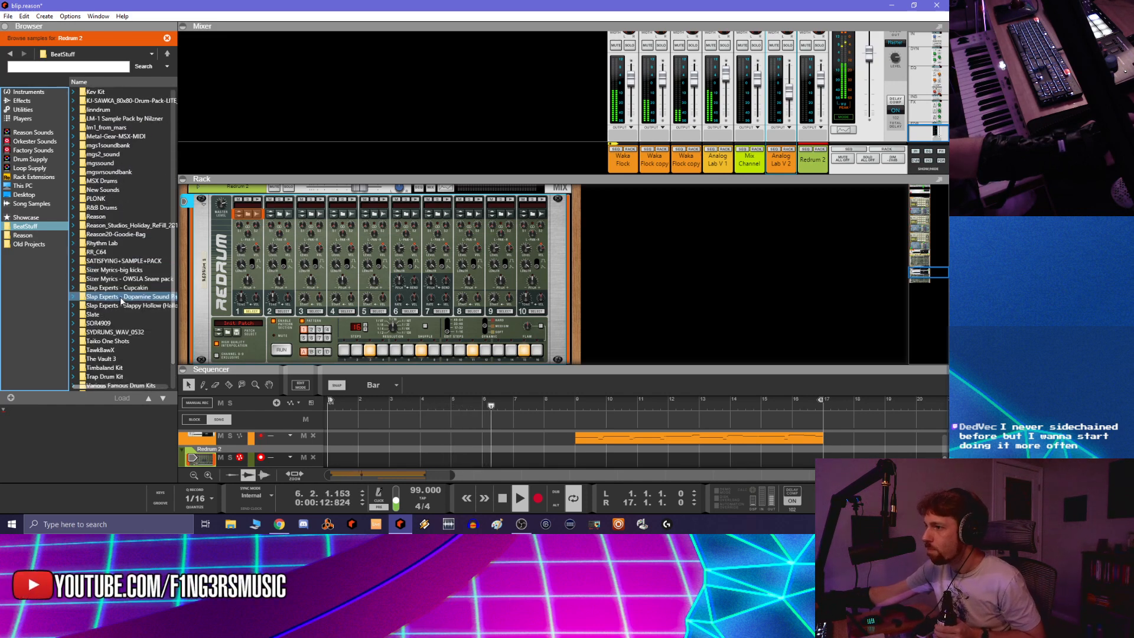
pyautogui.doubleClick(120, 313)
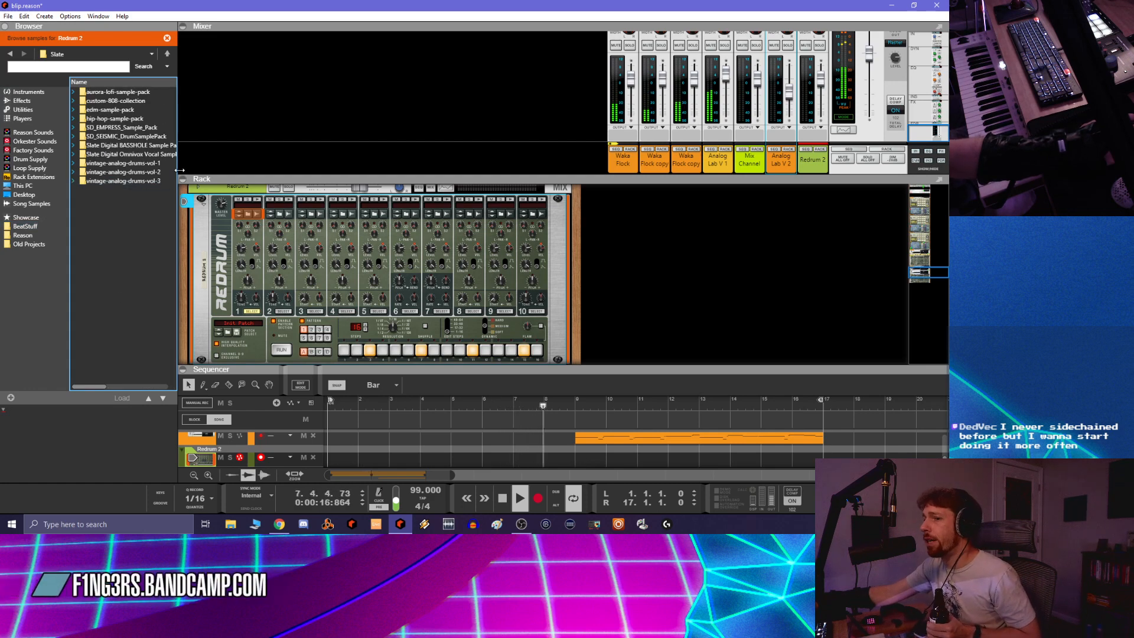
# Open the Hi Hats one-shot folder inside the Slate vintage analog drums pack
pyautogui.doubleClick(148, 166)
pyautogui.doubleClick(138, 93)
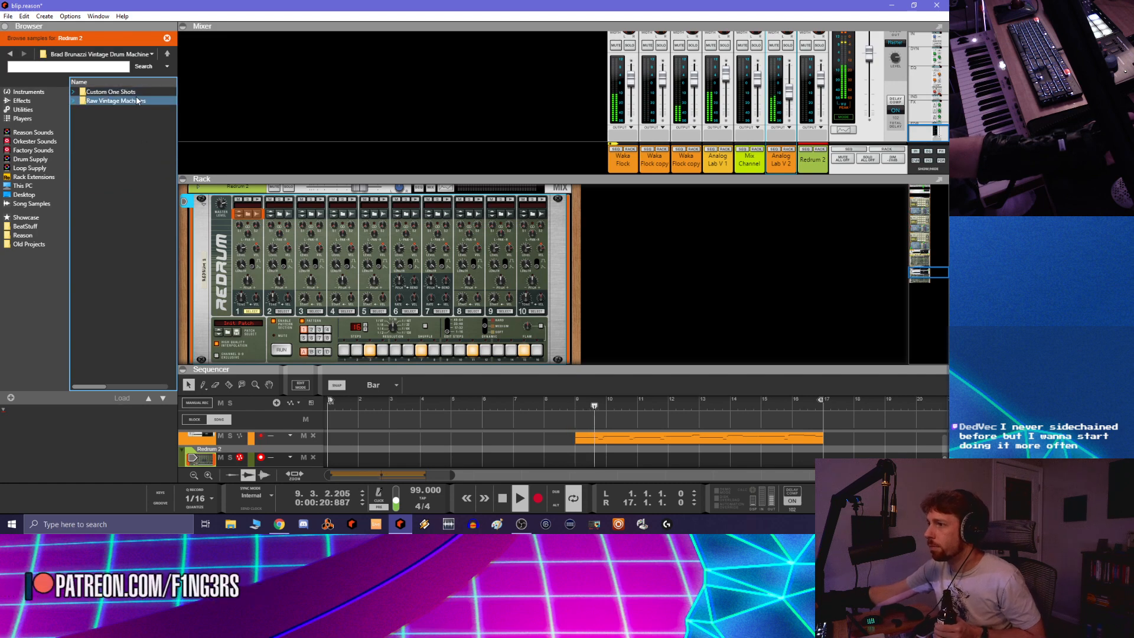
pyautogui.doubleClick(136, 93)
pyautogui.doubleClick(130, 101)
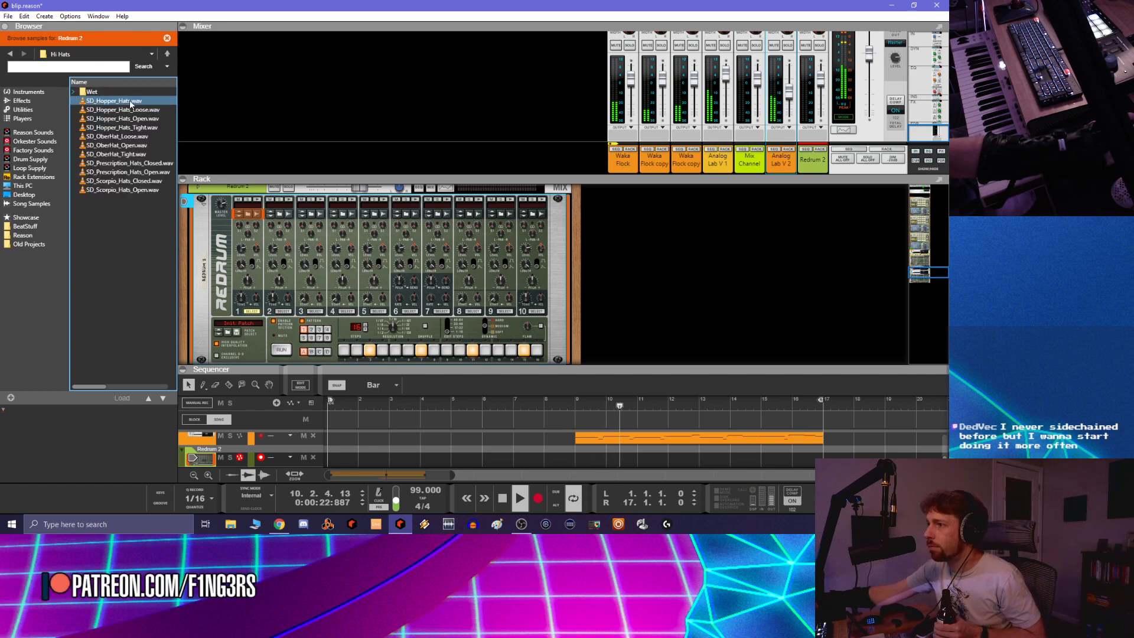
# Audition the Hopper hi-hat samples and the loose and open OberHat samples against the playing song
pyautogui.click(129, 101)
pyautogui.click(126, 110)
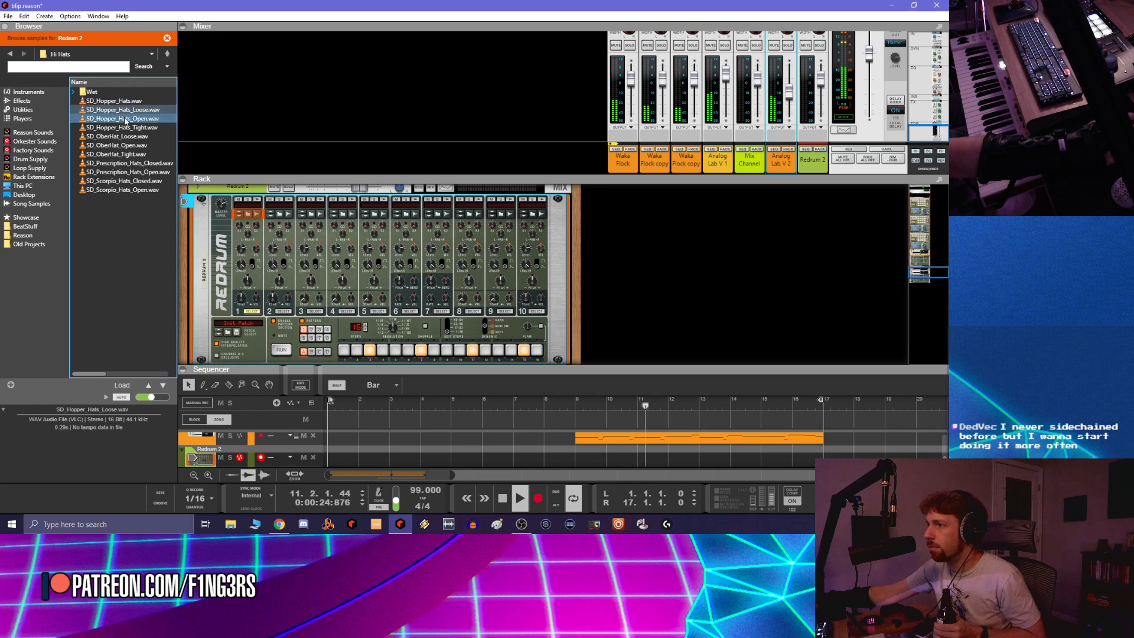
pyautogui.click(126, 119)
pyautogui.click(126, 128)
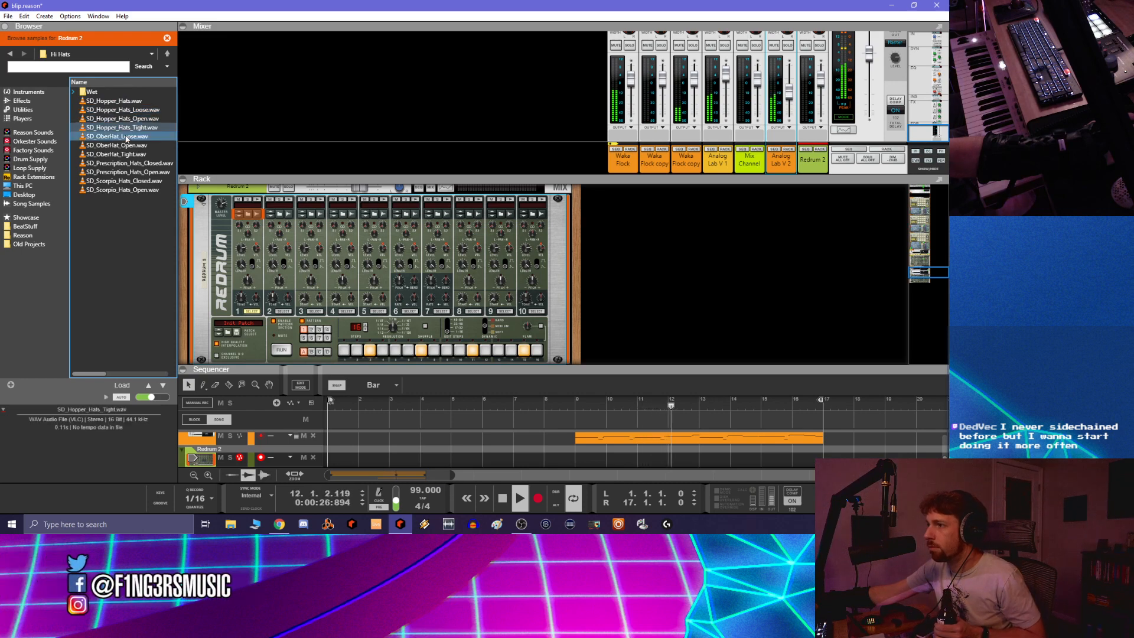
pyautogui.click(127, 137)
pyautogui.click(127, 145)
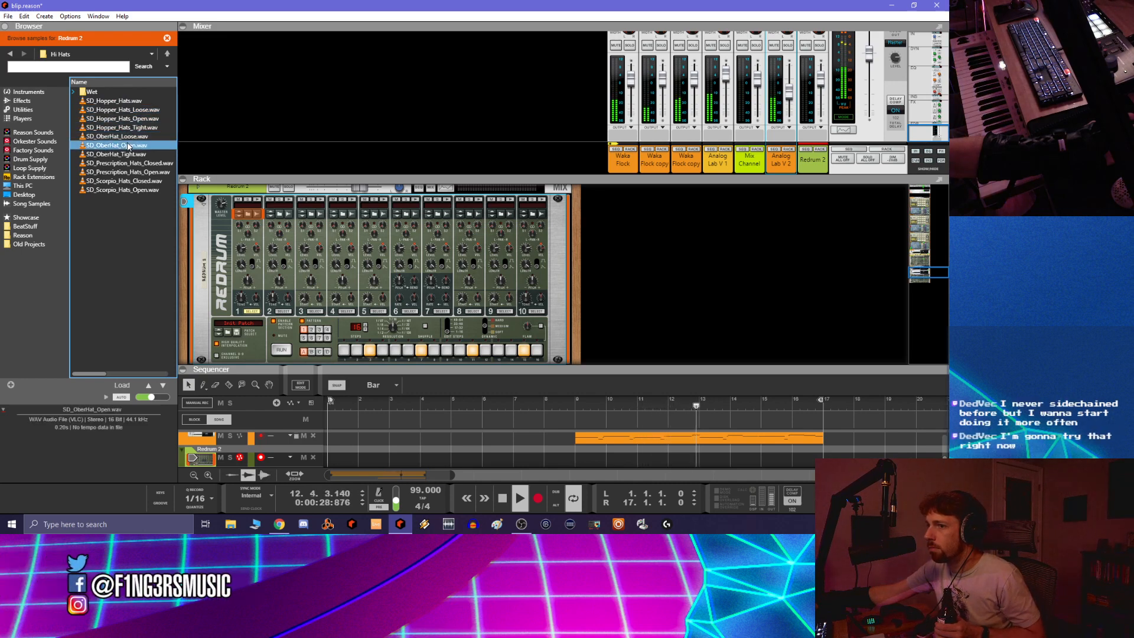
# Compare SD_OberHat_Loose.wav with SD_OberHat_Open.wav and load SD_OberHat_Loose.wav into Redrum 2's first drum channel
pyautogui.click(129, 137)
pyautogui.click(132, 145)
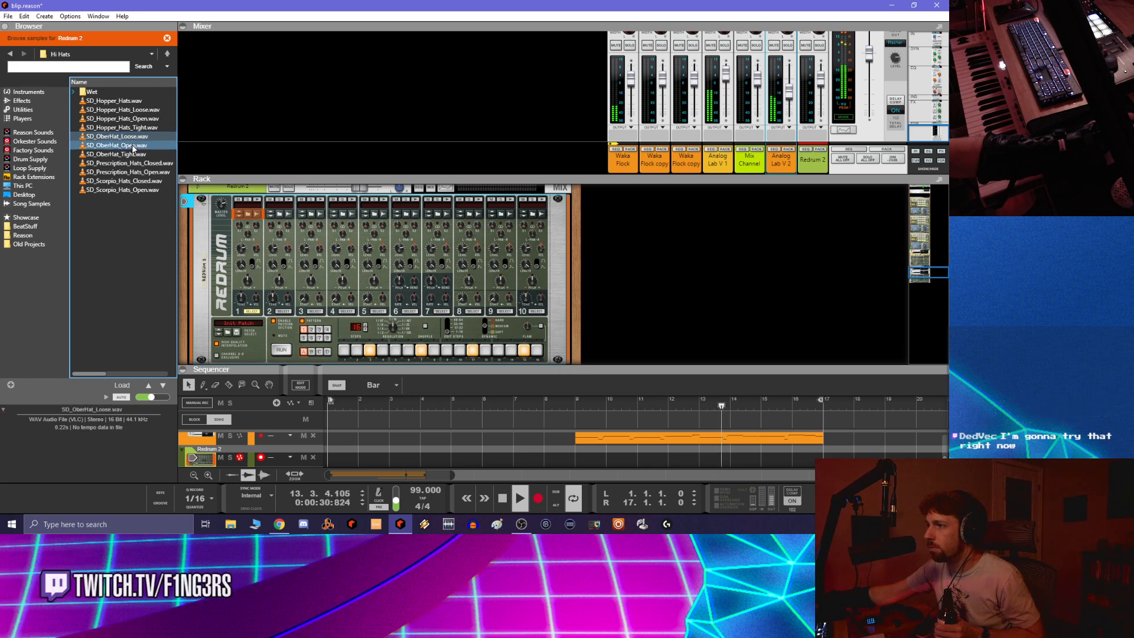
pyautogui.click(135, 137)
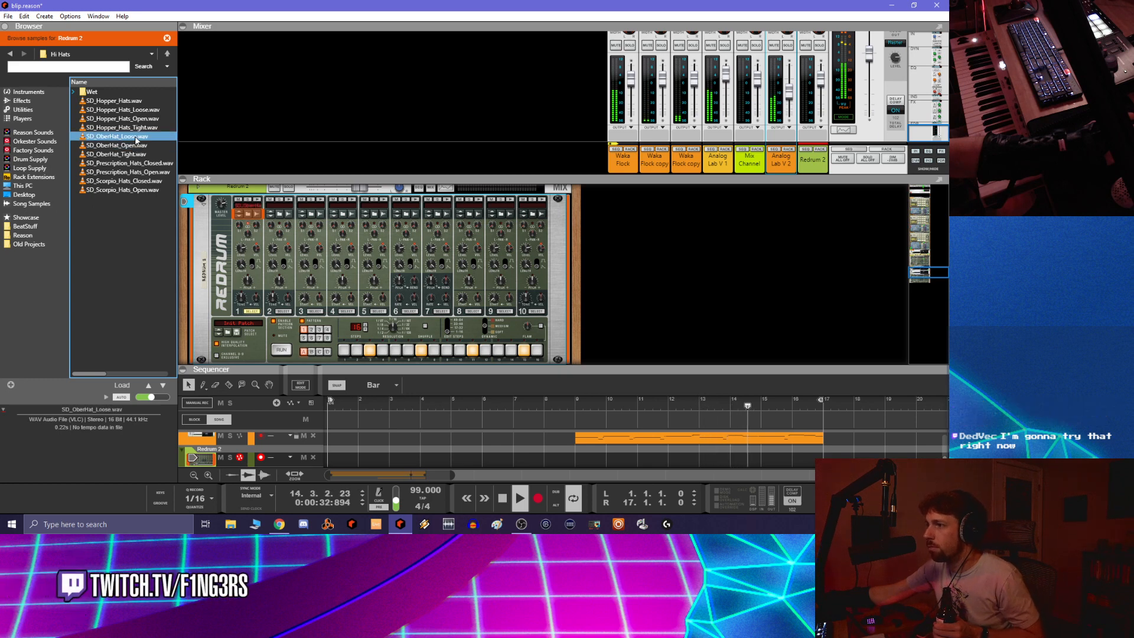
pyautogui.click(132, 145)
pyautogui.click(135, 137)
# Run Redrum 2's hi-hat pattern with step 12 added, and set the Redrum 2 mixer level to -5.08 dB
pyautogui.click(275, 353)
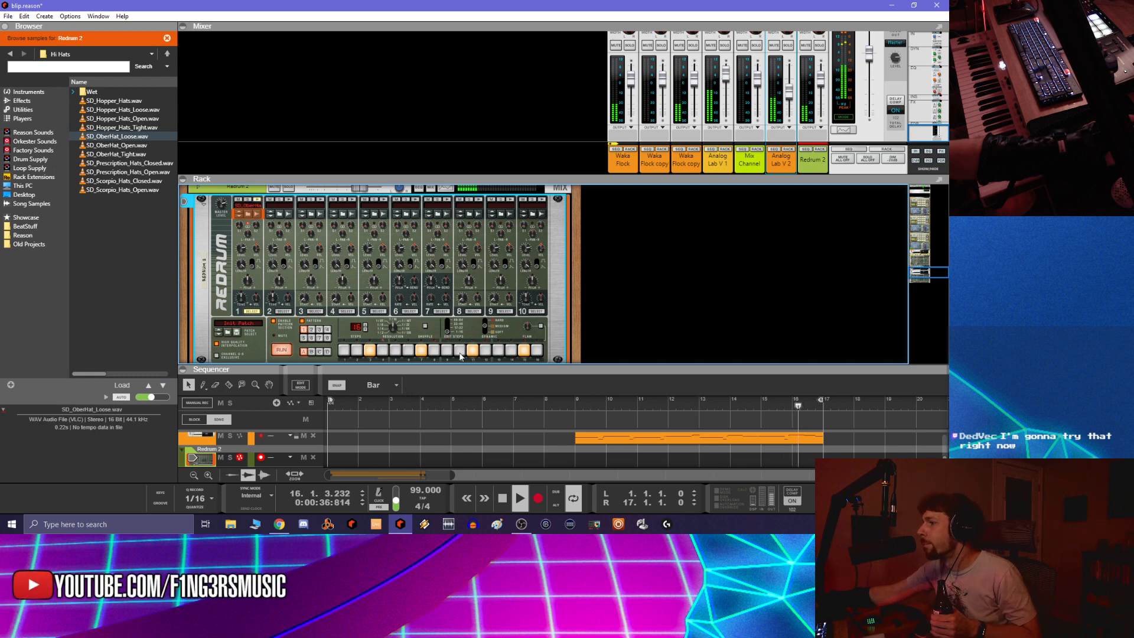
pyautogui.click(459, 351)
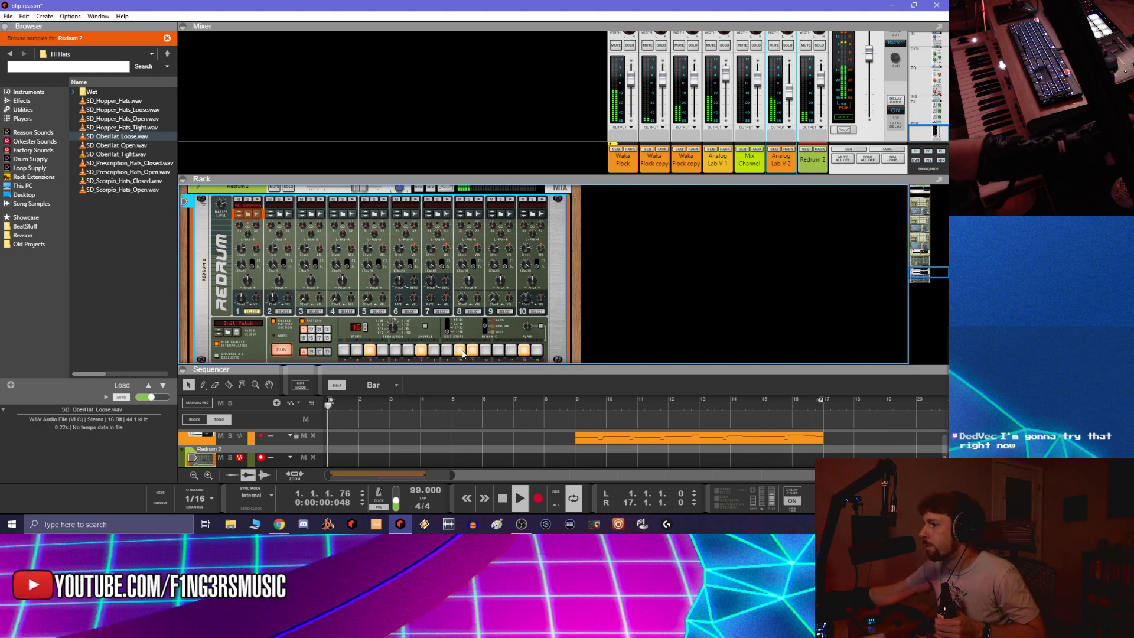
pyautogui.click(485, 351)
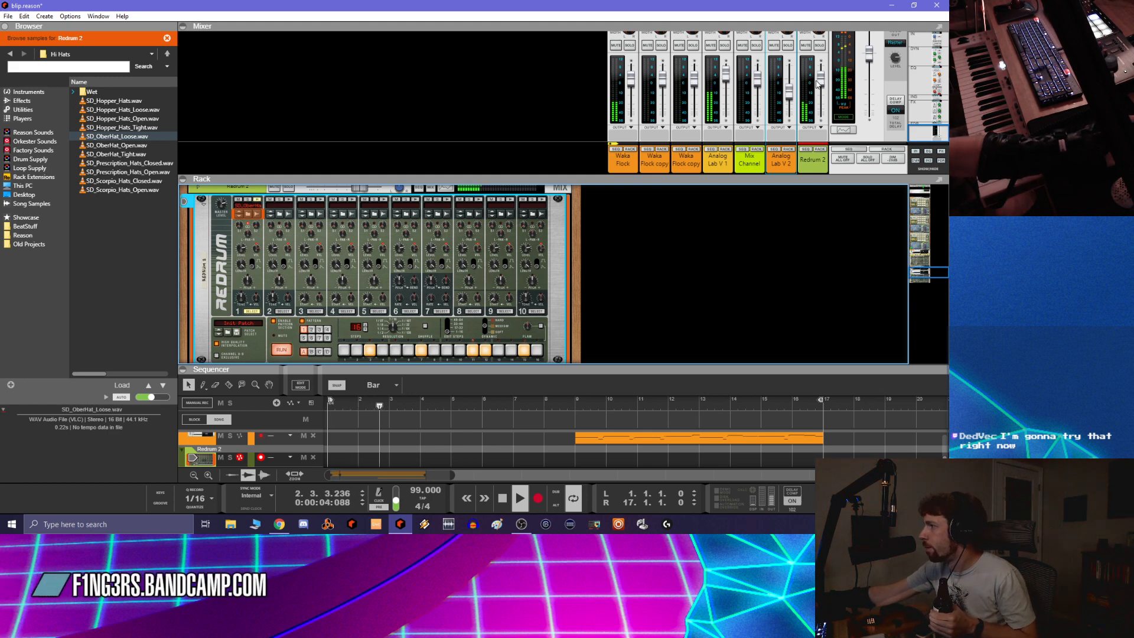
pyautogui.click(820, 86)
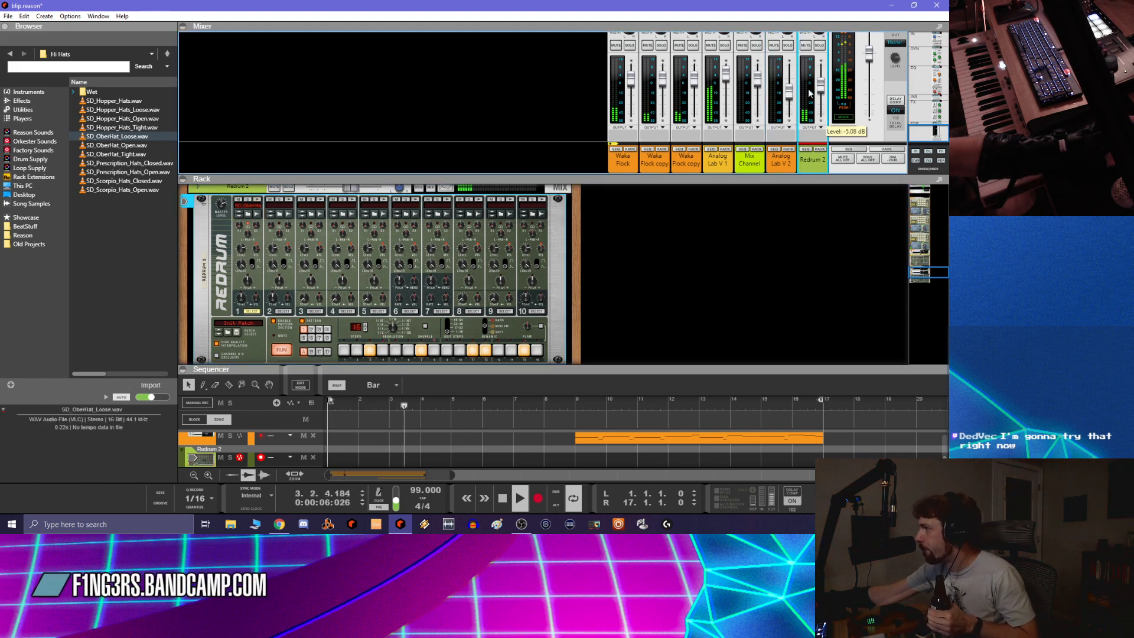
# Add another Redrum Drum Computer below Redrum 2 and enable step 13 in its first drum's pattern
pyautogui.scroll(-3, 384, 278)
pyautogui.rightClick(357, 316)
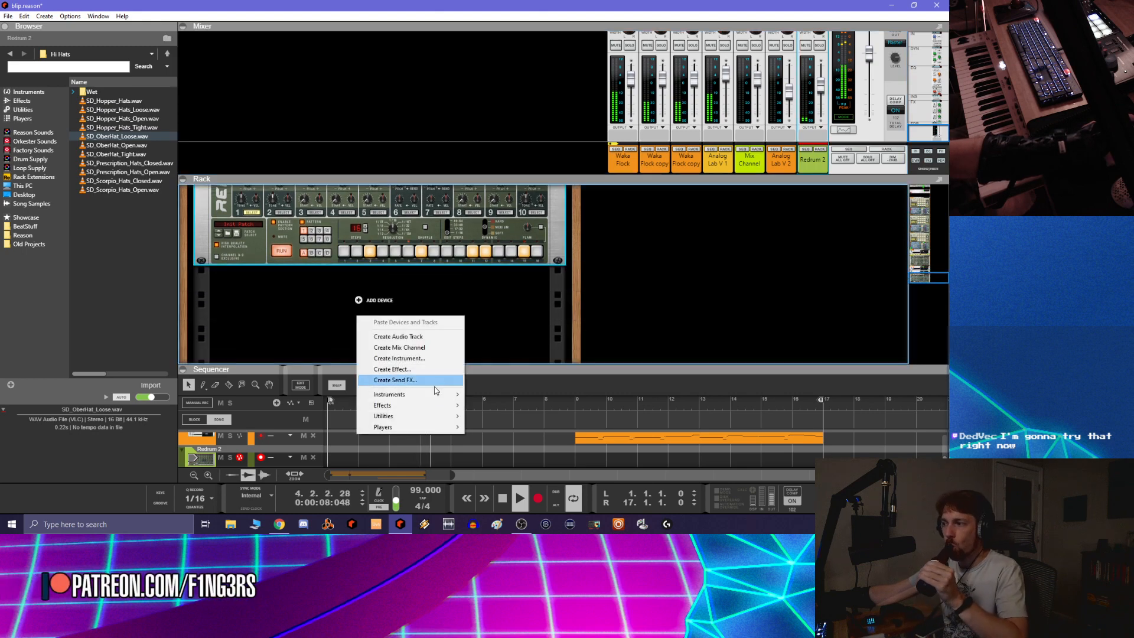
pyautogui.moveTo(440, 394)
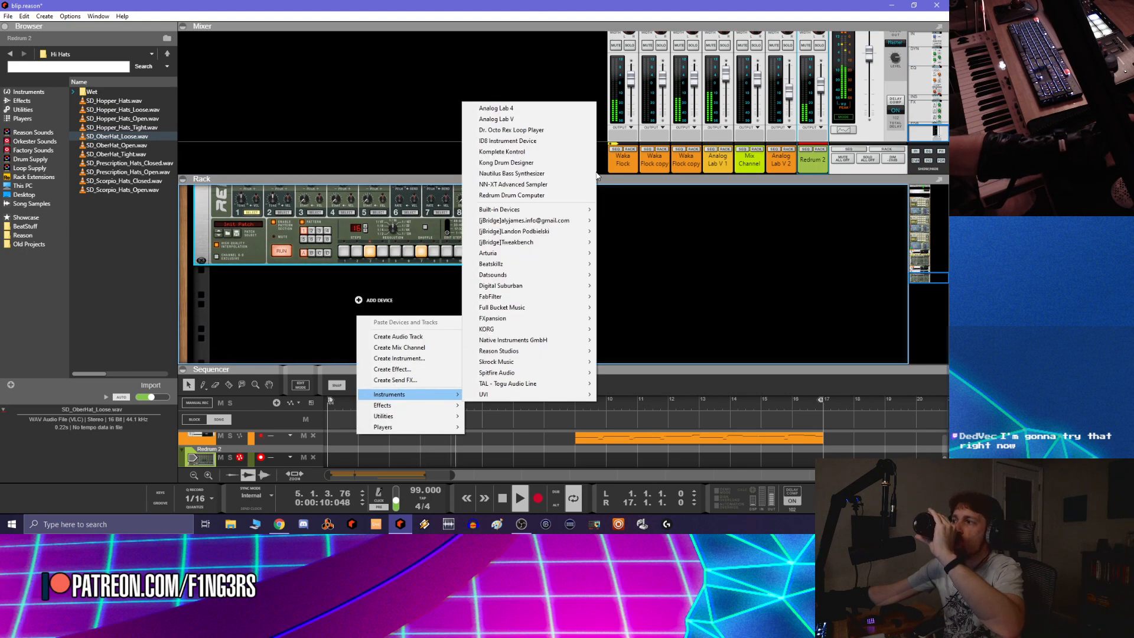
pyautogui.click(582, 196)
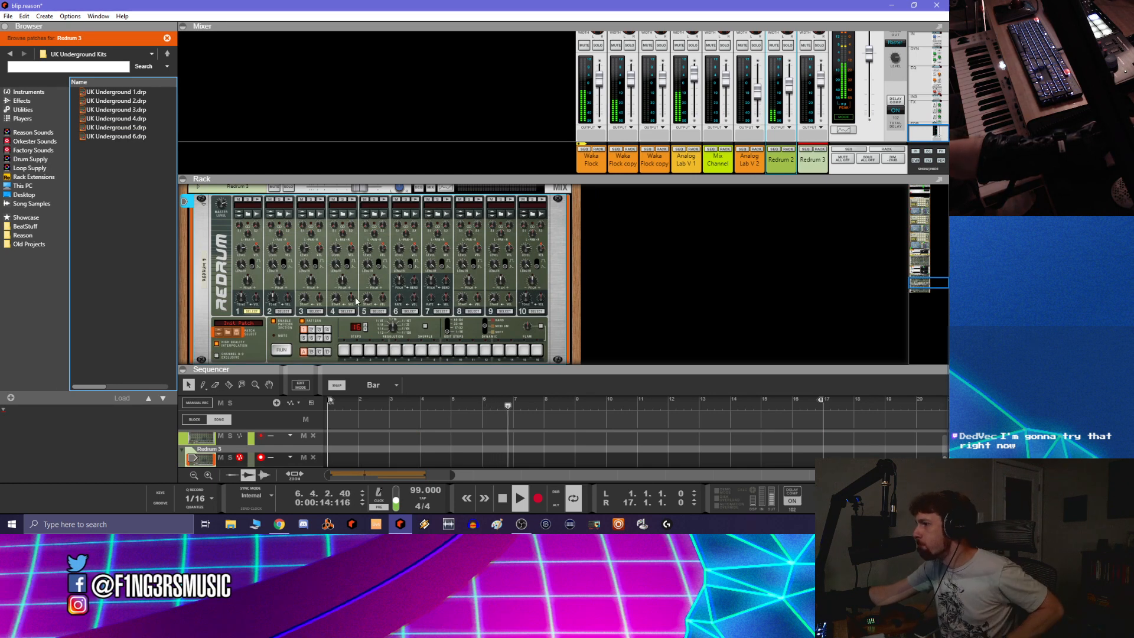
pyautogui.click(497, 350)
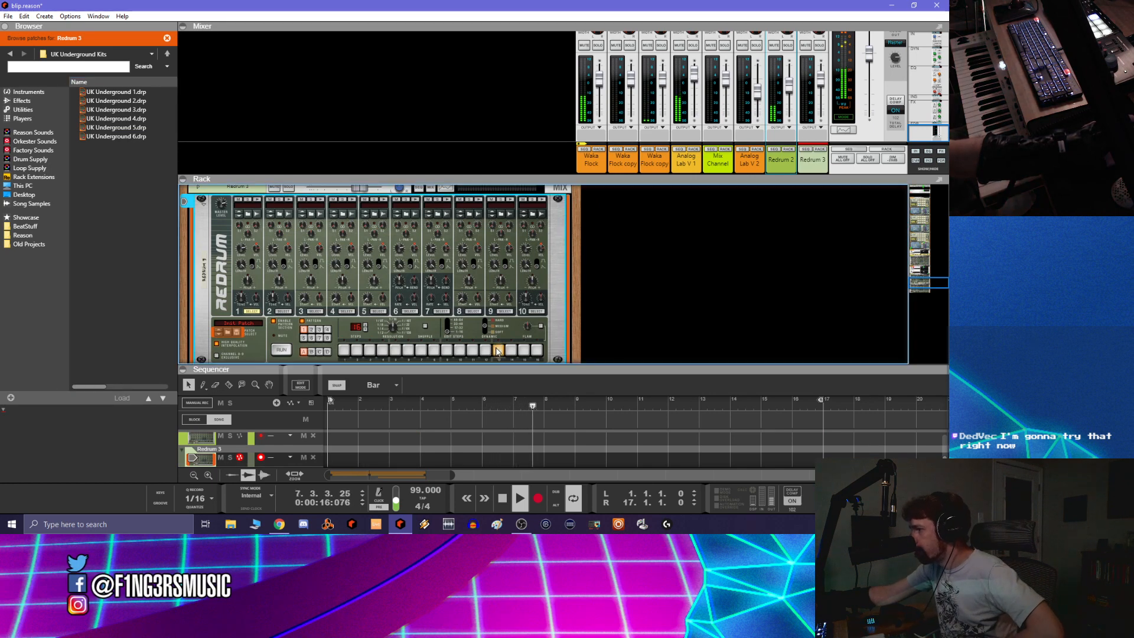
# Browse samples for Redrum 3's first drum channel and audition every clap in the Custom One Shots Claps folder
pyautogui.click(248, 213)
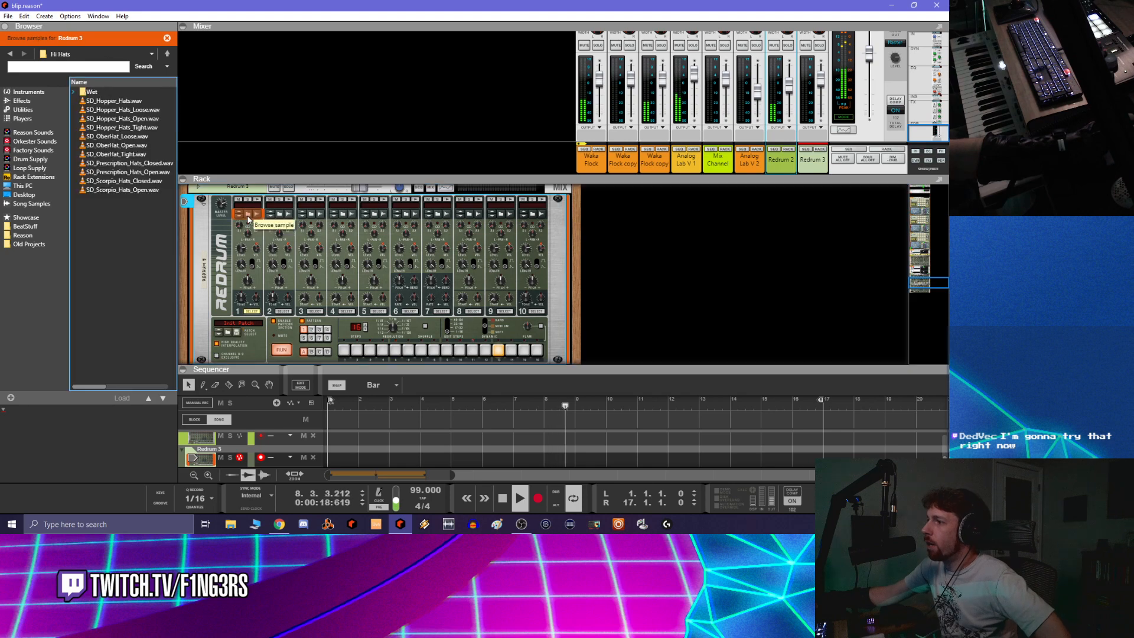
pyautogui.click(171, 54)
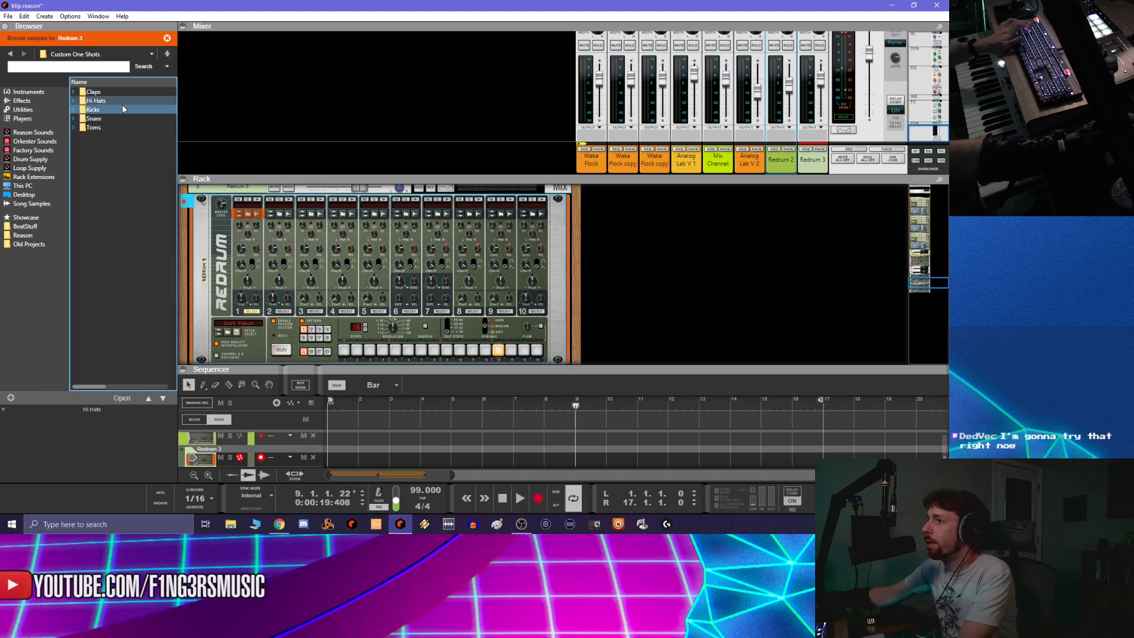
pyautogui.doubleClick(94, 92)
pyautogui.click(112, 91)
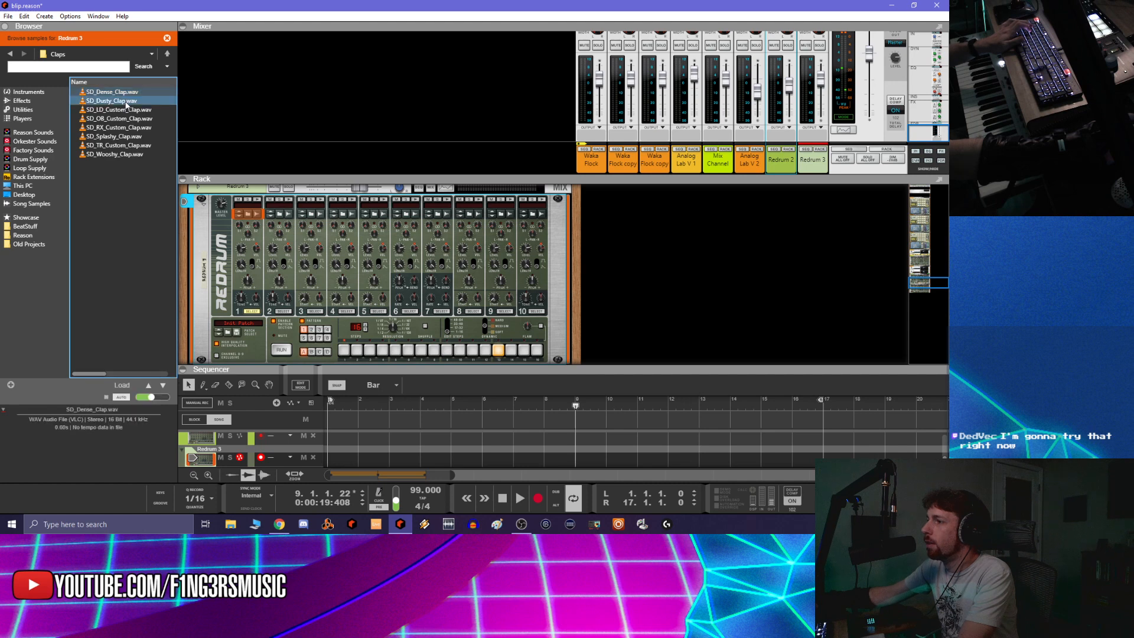
pyautogui.click(126, 101)
pyautogui.click(127, 110)
pyautogui.click(128, 119)
pyautogui.click(129, 128)
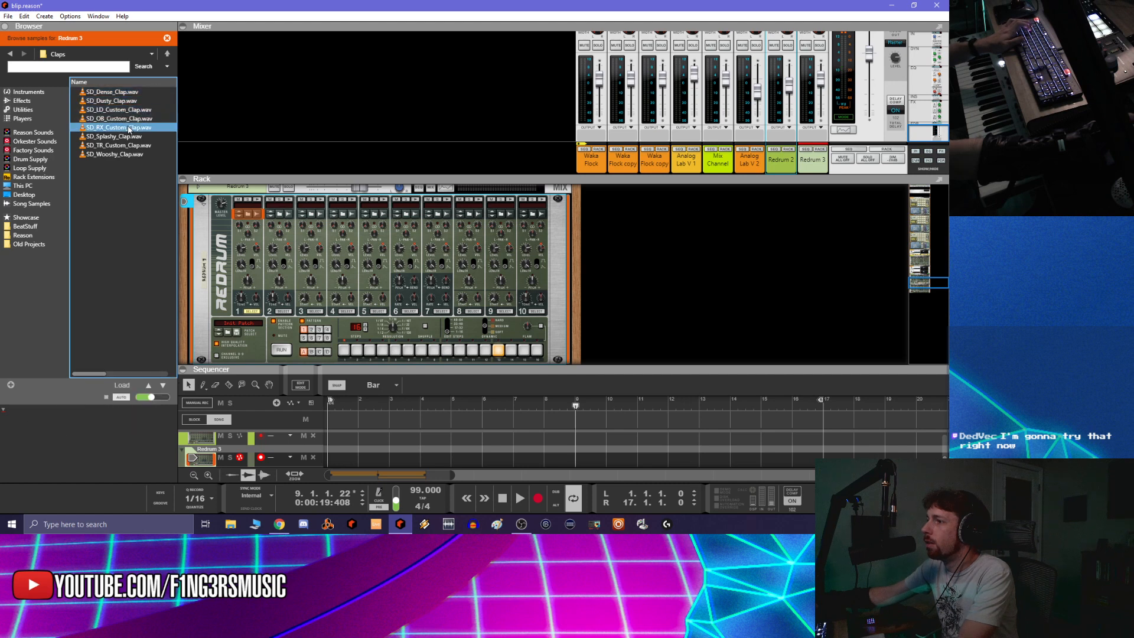
pyautogui.click(129, 137)
pyautogui.click(131, 146)
pyautogui.click(132, 155)
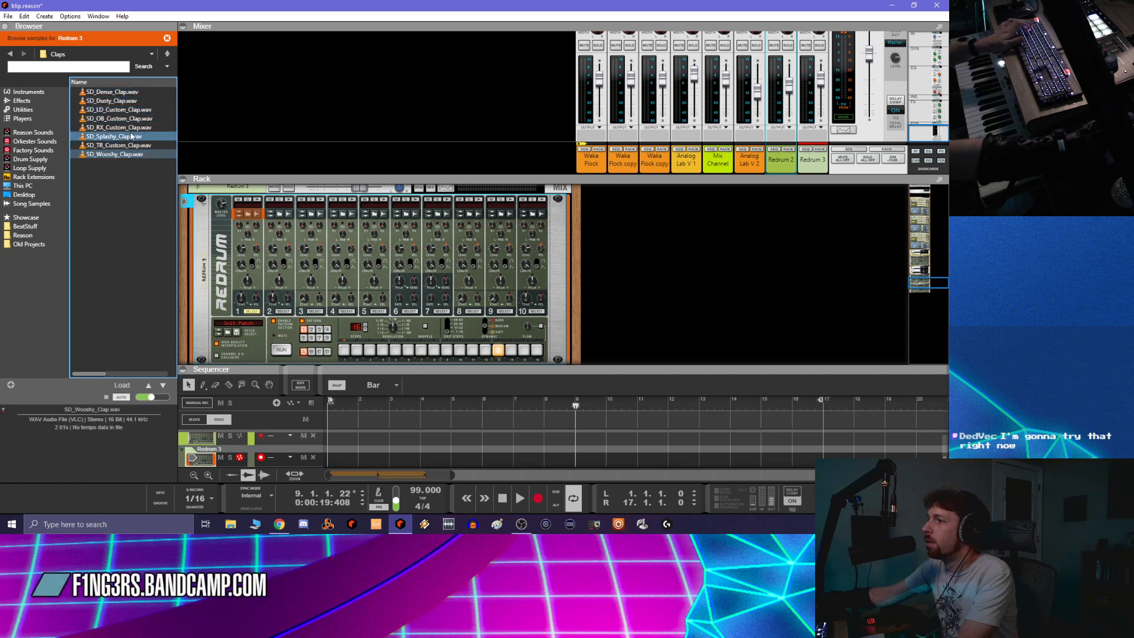
# Compare the dense and dusty claps and load SD_Dusty_Clap.wav into Redrum 3's first drum channel
pyautogui.click(135, 102)
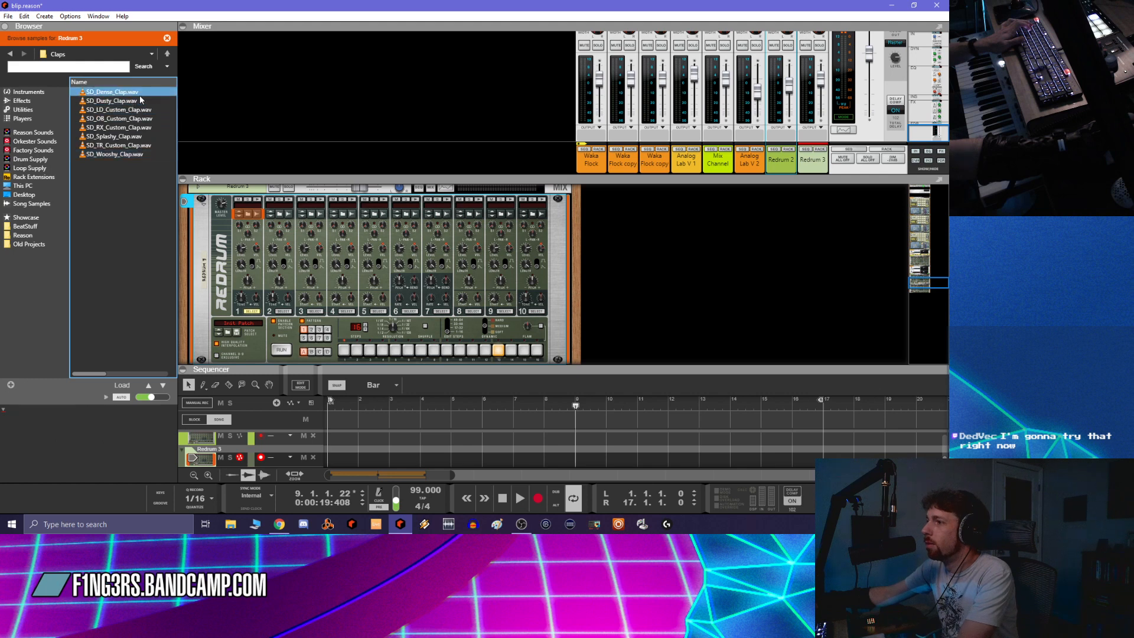
pyautogui.click(141, 103)
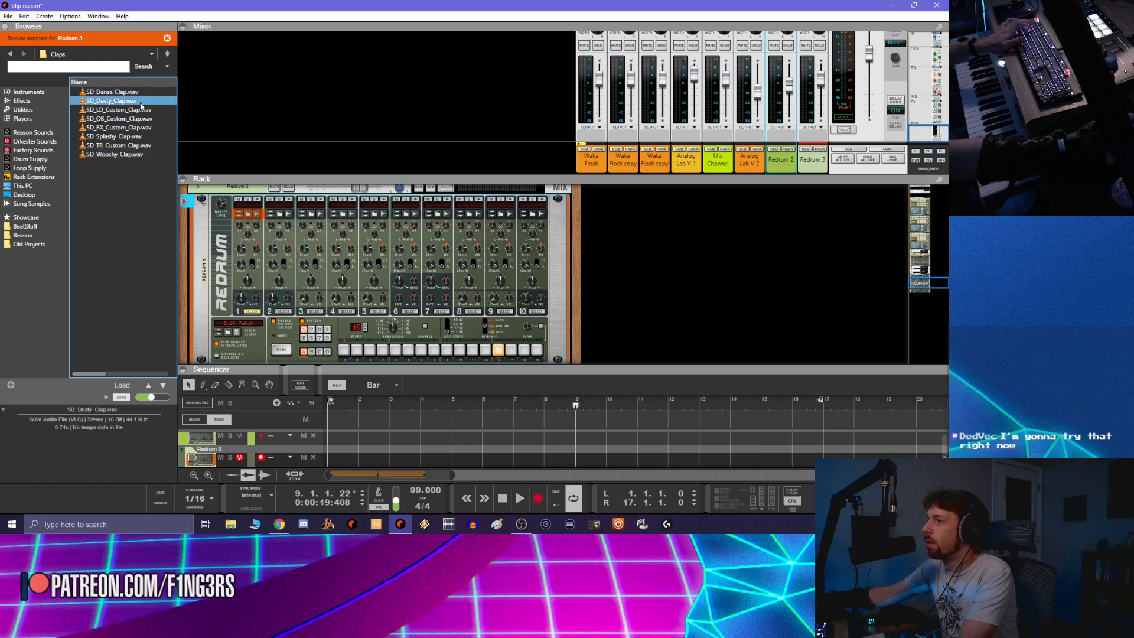
pyautogui.moveTo(141, 103); pyautogui.dragTo(247, 221)
pyautogui.click(256, 210)
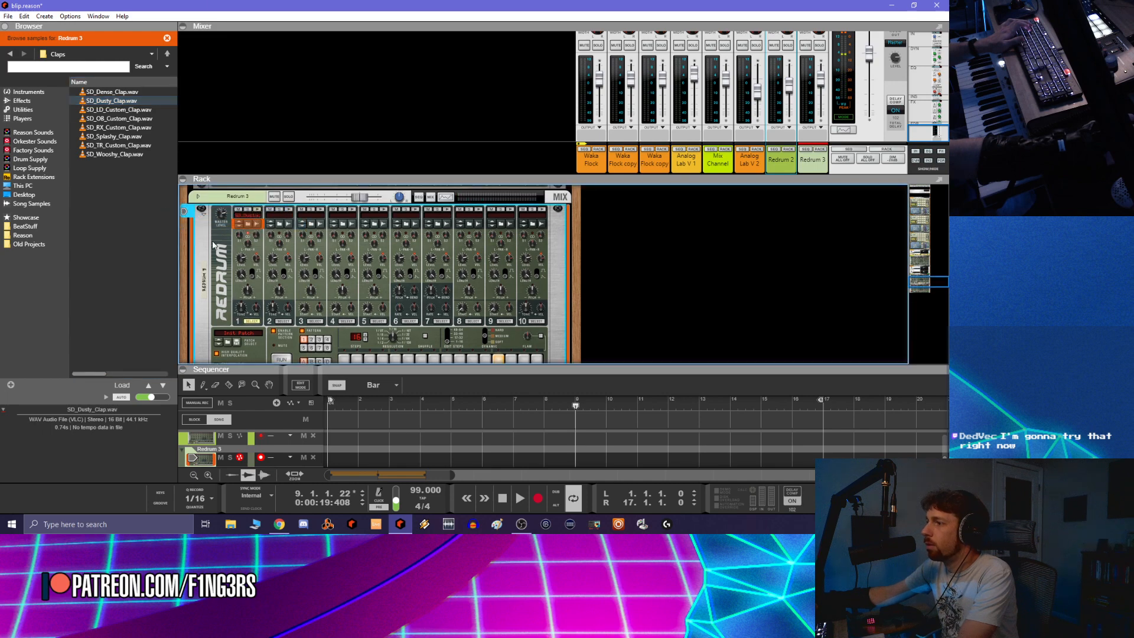
# Add an Arturia Rev PLATE-140 reverb to Redrum 3 and turn its Blend slightly toward dry
pyautogui.rightClick(213, 244)
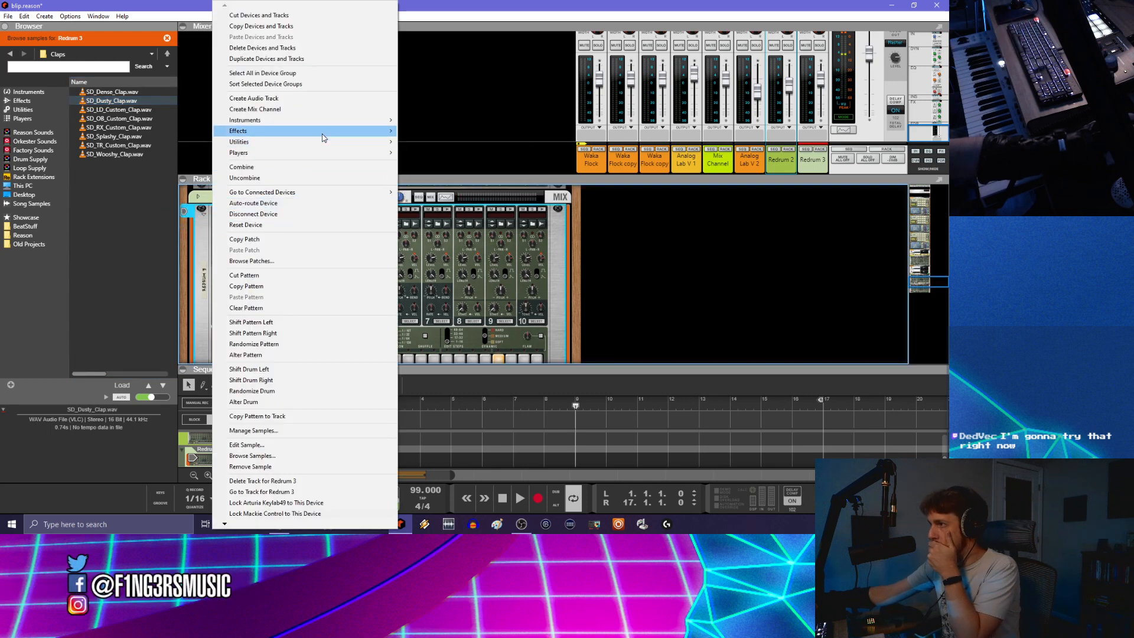
pyautogui.moveTo(322, 134)
pyautogui.click(421, 233)
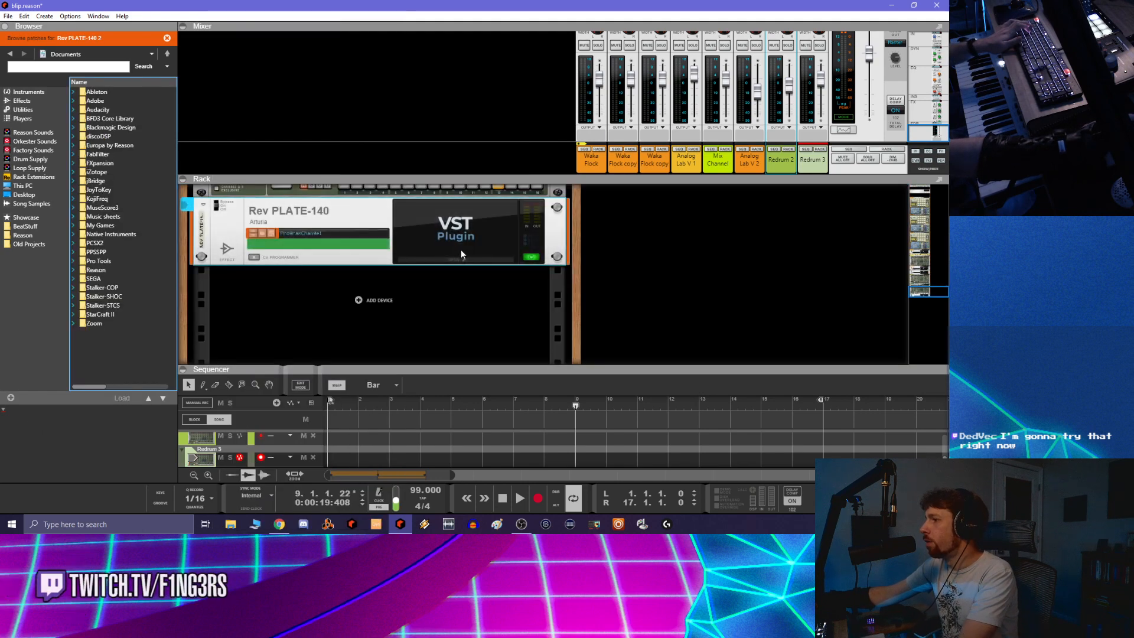
pyautogui.click(467, 260)
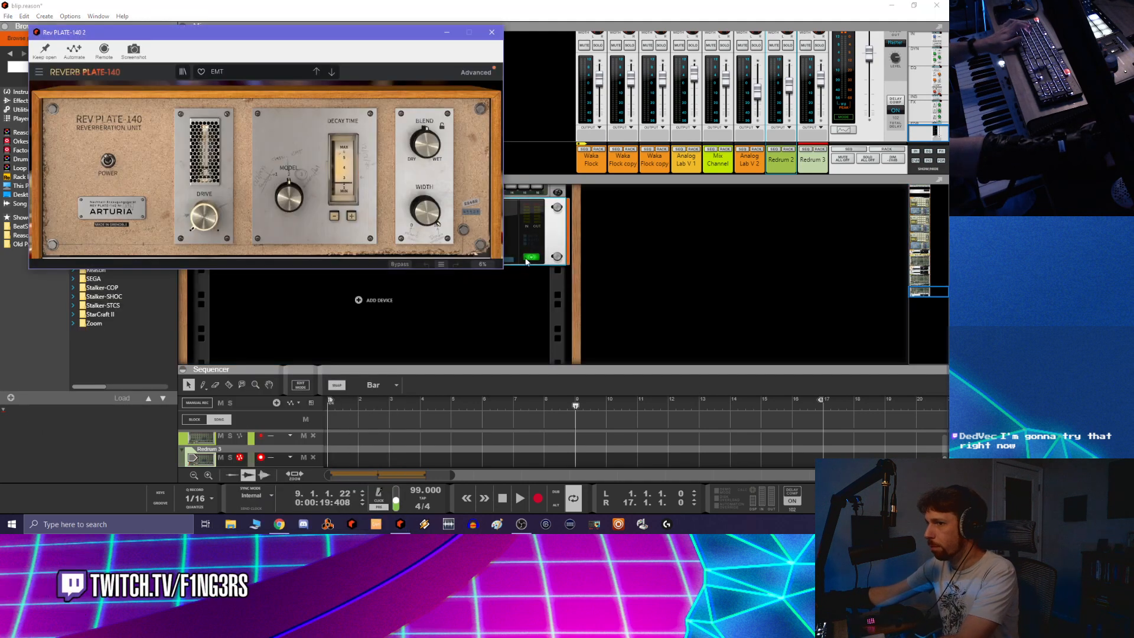
pyautogui.moveTo(438, 158); pyautogui.dragTo(438, 172)
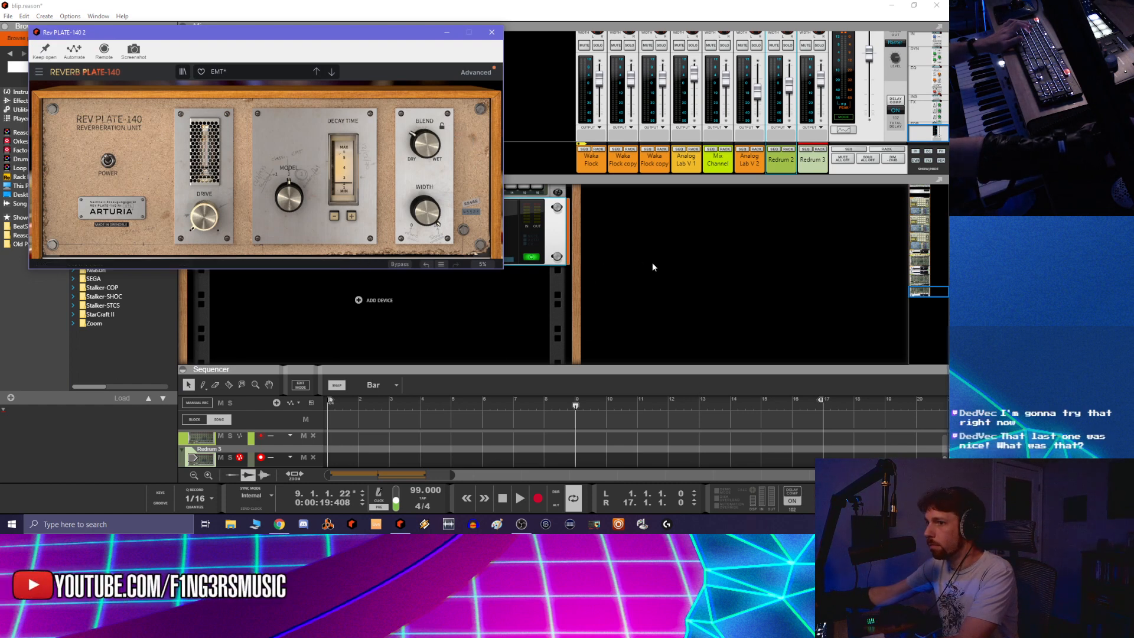
pyautogui.click(475, 4)
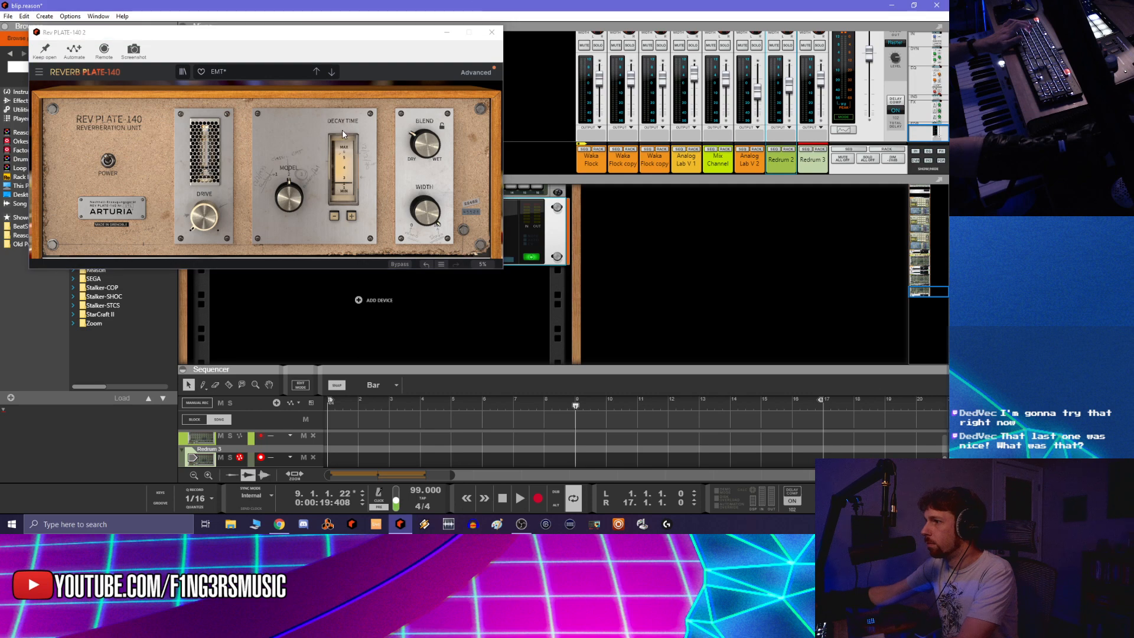
pyautogui.click(491, 32)
# Trigger Redrum 3's first drum to hear the dusty clap through the plate reverb
pyautogui.scroll(2, 374, 255)
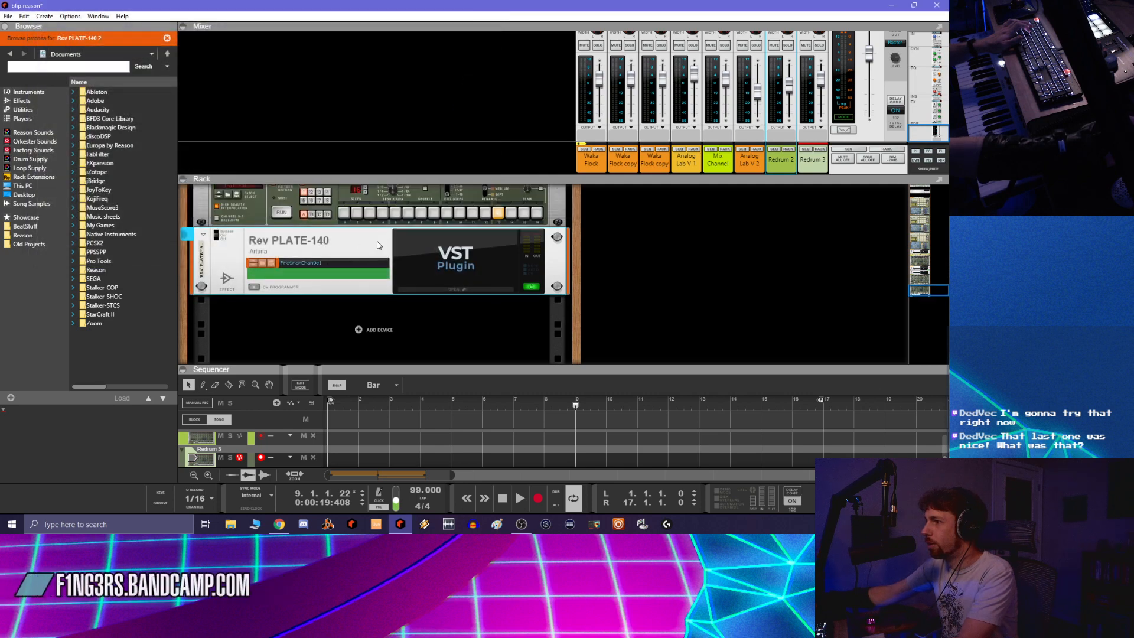
pyautogui.scroll(3, 374, 255)
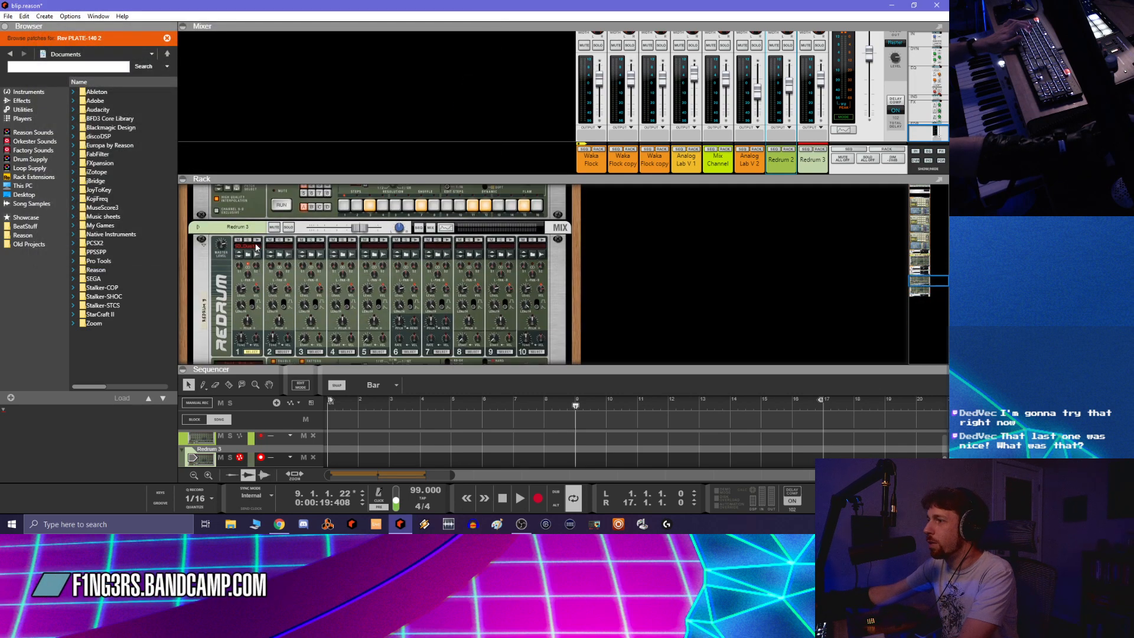
pyautogui.click(259, 240)
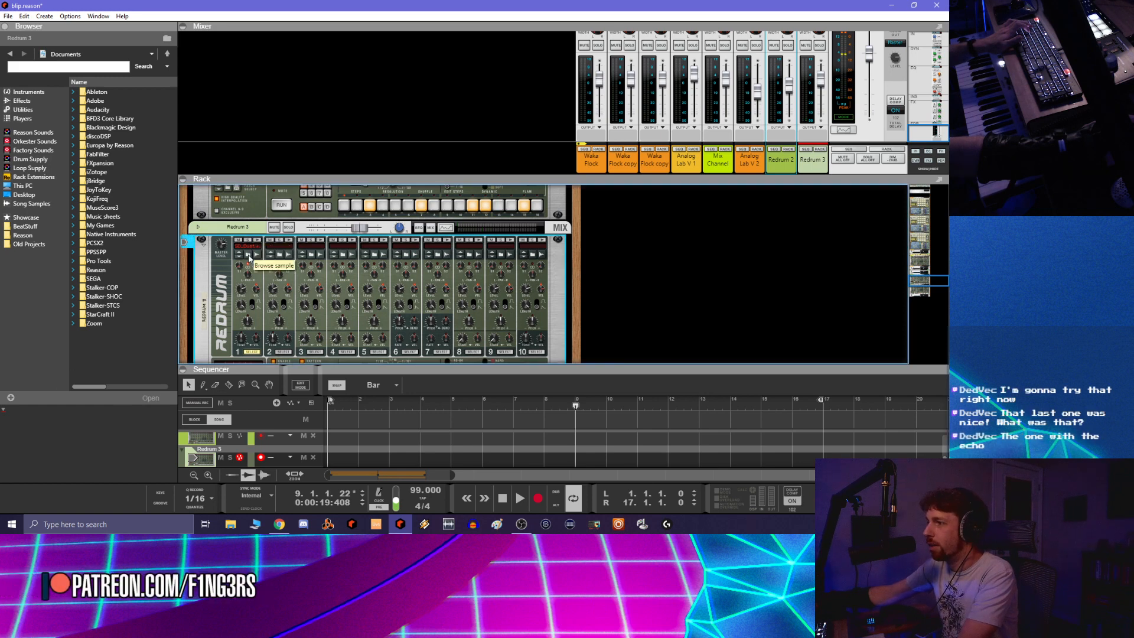
pyautogui.click(258, 241)
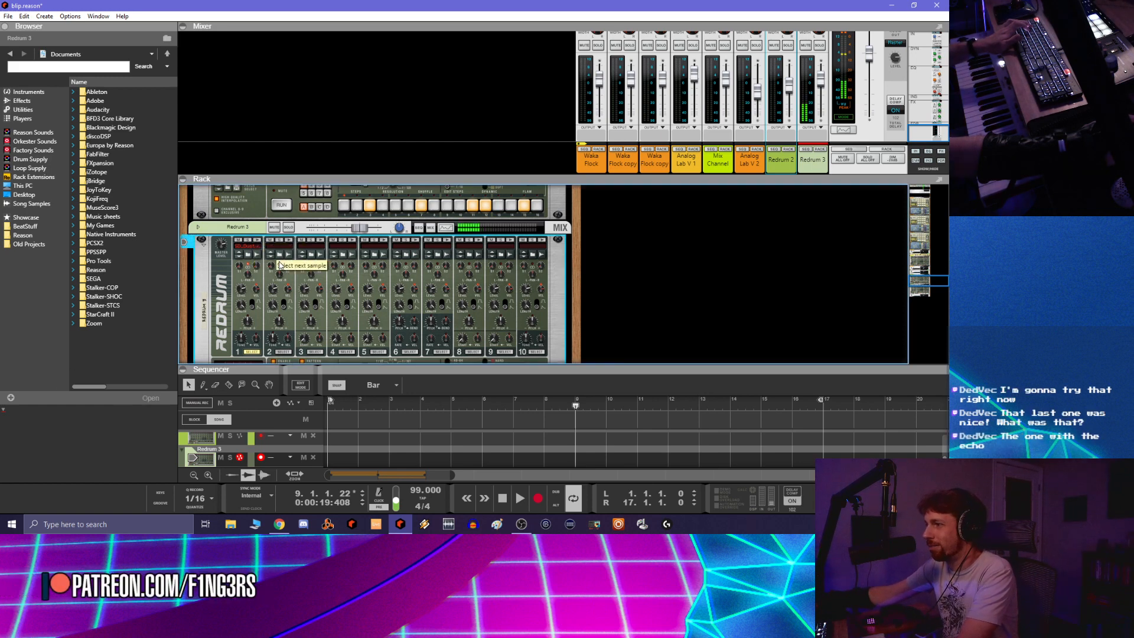
# Load SD_Wooshy_Clap.wav into Redrum 3's first drum channel and trigger it
pyautogui.click(248, 254)
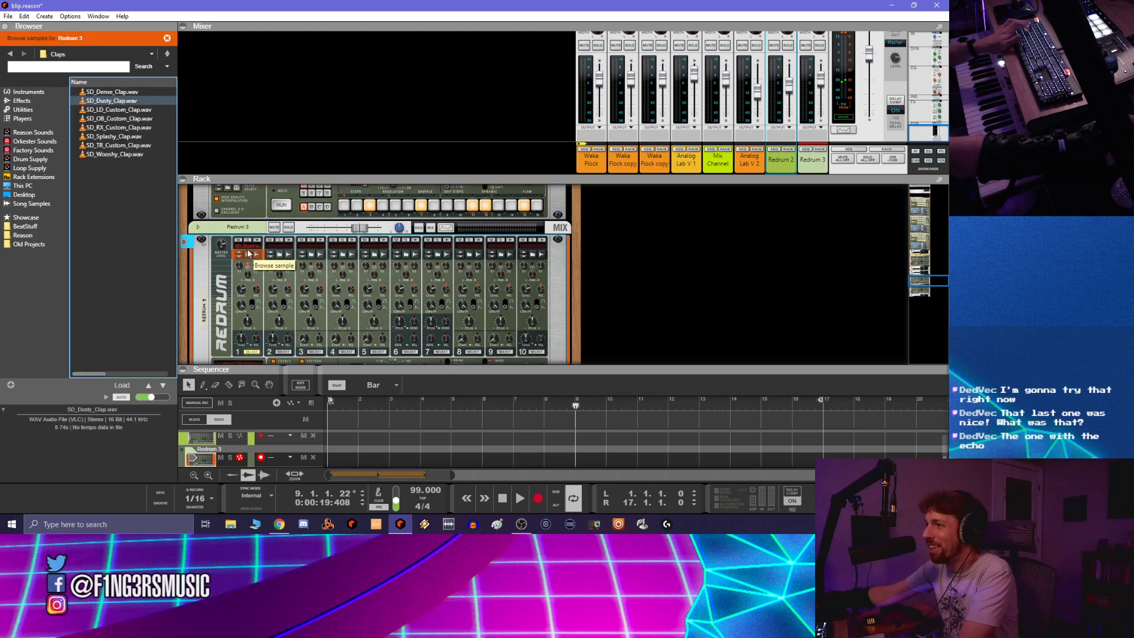
pyautogui.click(135, 155)
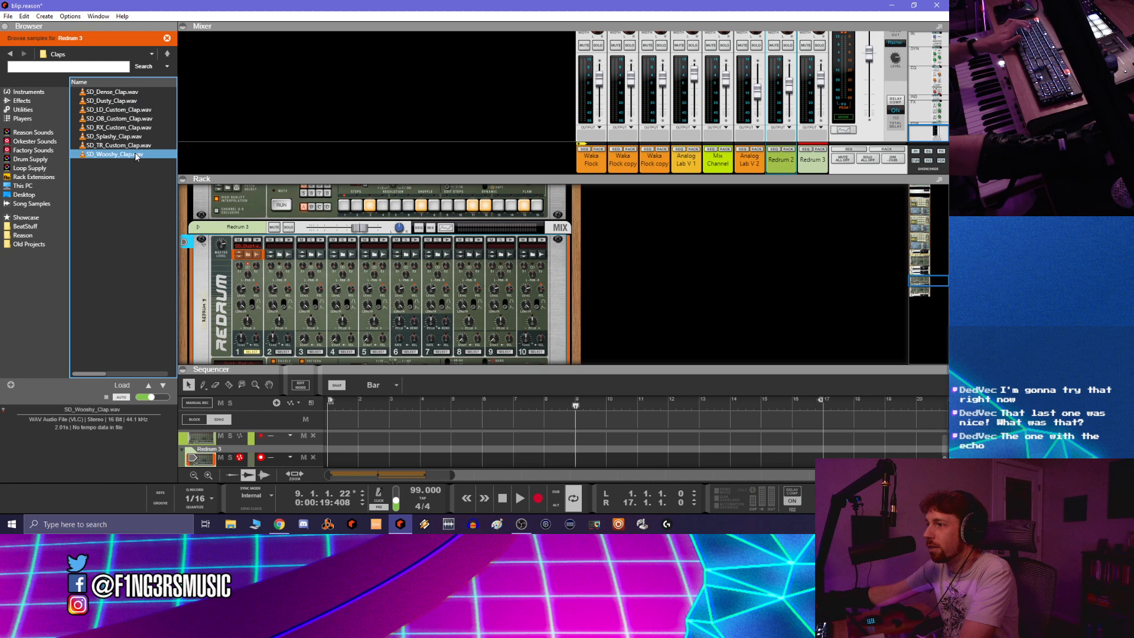
pyautogui.doubleClick(136, 155)
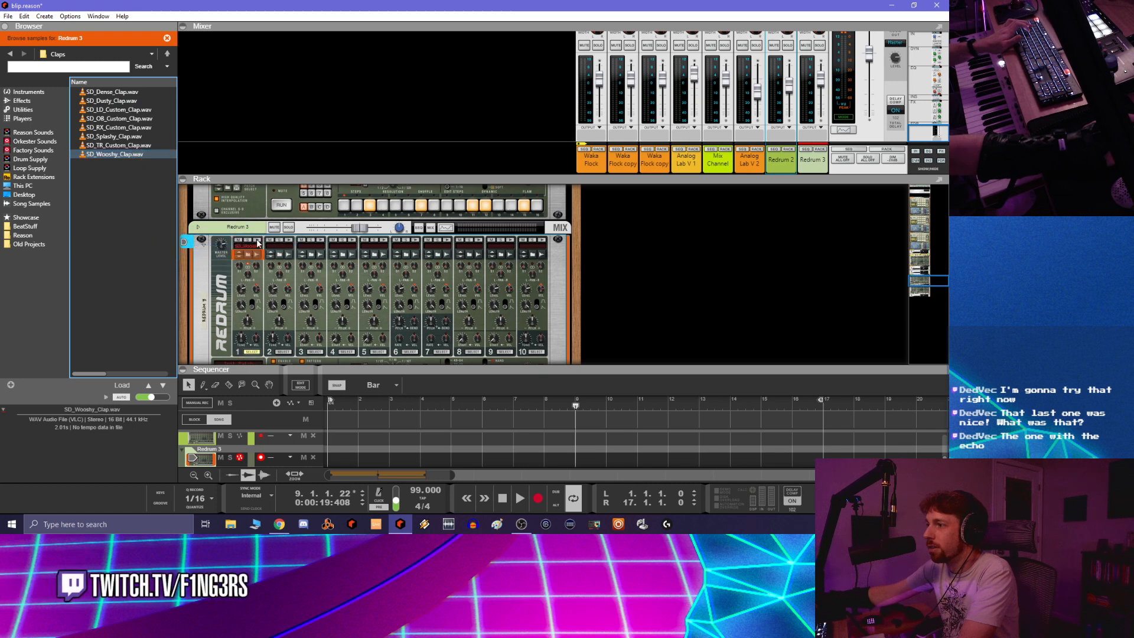
pyautogui.click(258, 243)
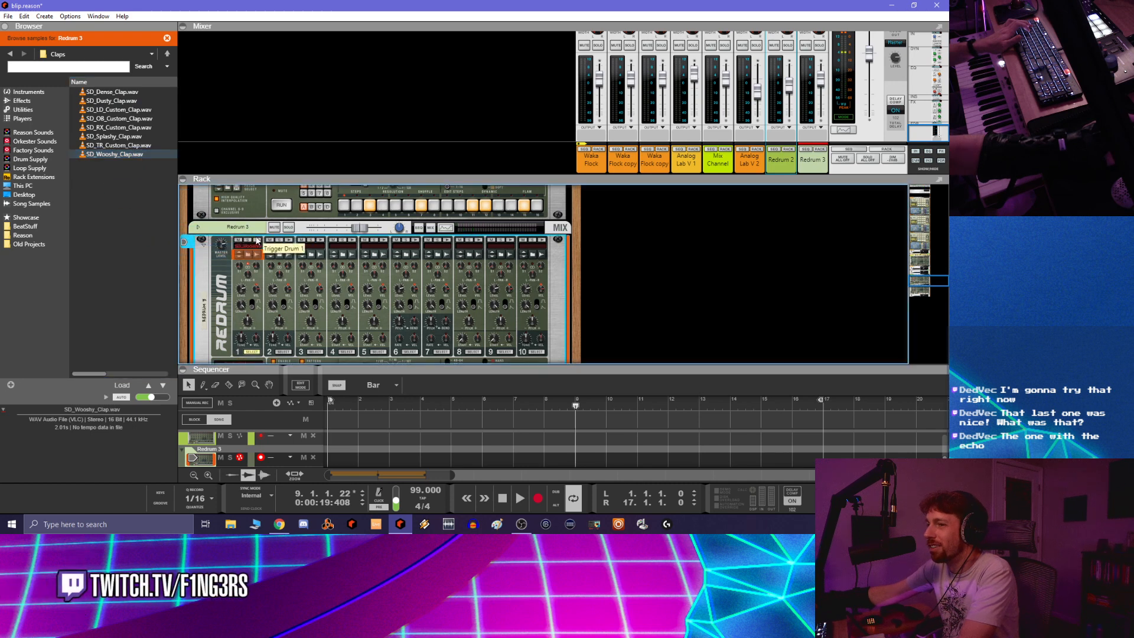
pyautogui.click(256, 241)
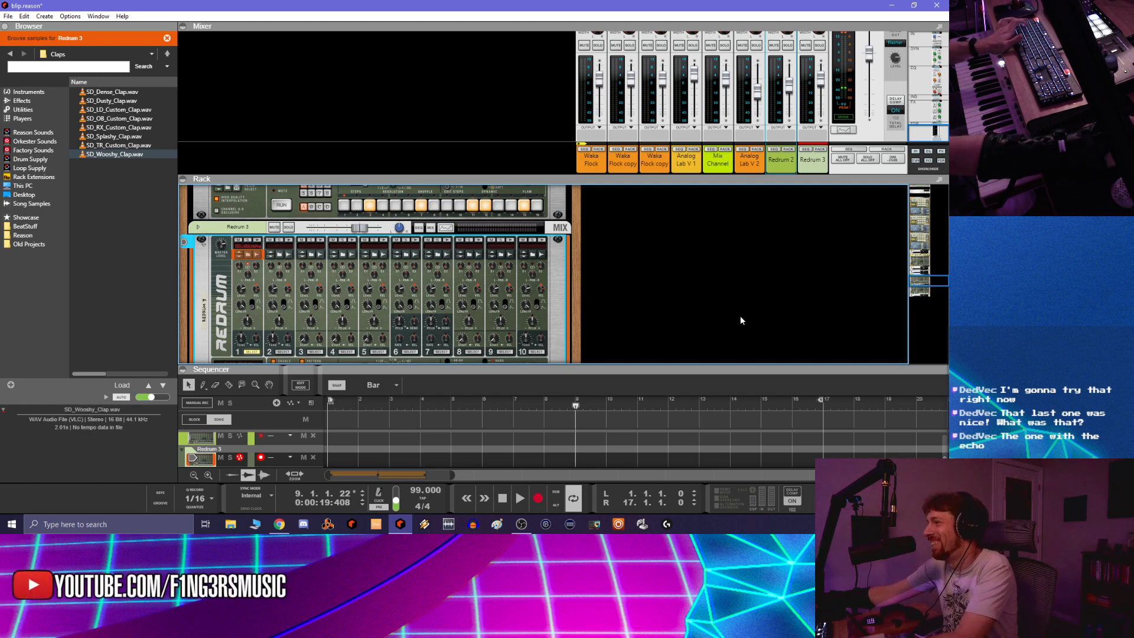
# Play the song from the start to hear the wooshy clap in Redrum 3's pattern
pyautogui.click(508, 498)
pyautogui.scroll(-2, 557, 311)
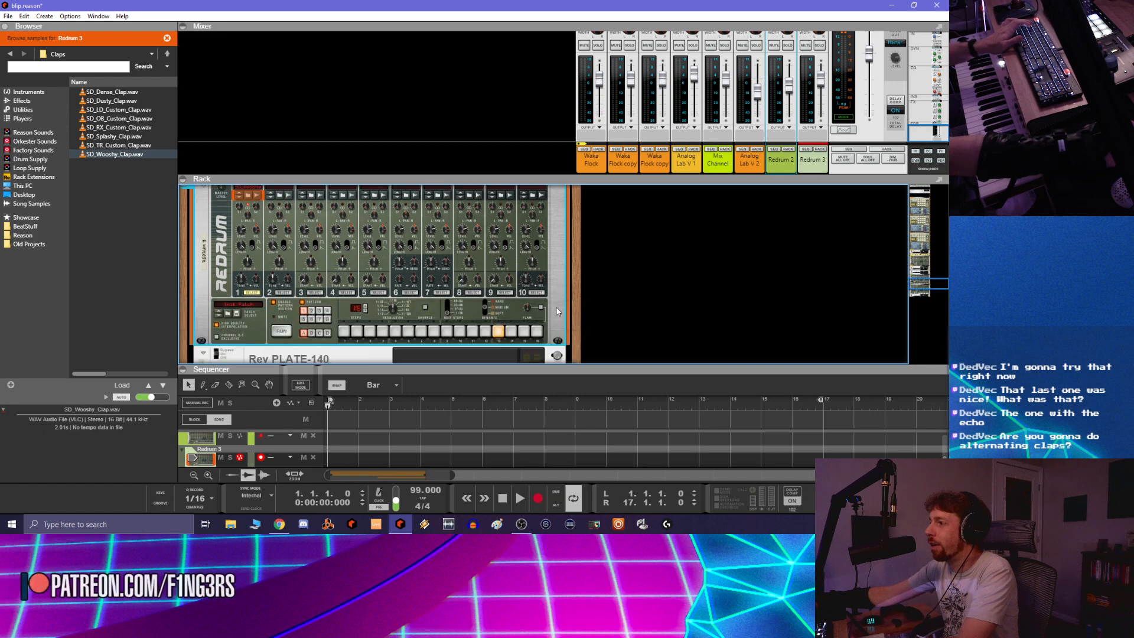
pyautogui.scroll(-2, 557, 311)
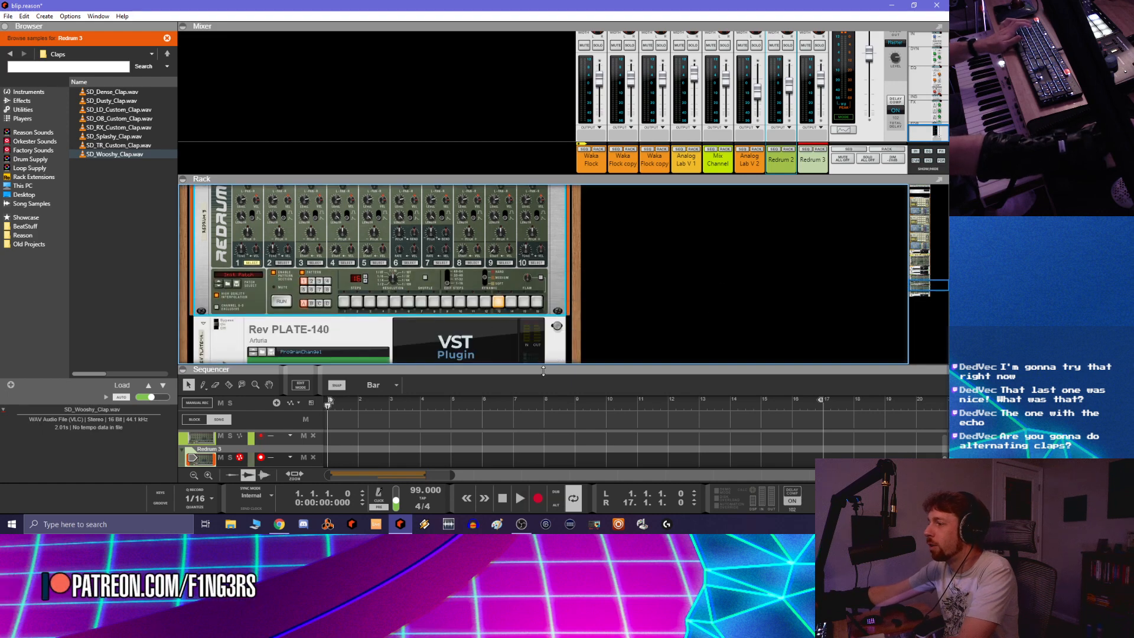
pyautogui.click(520, 498)
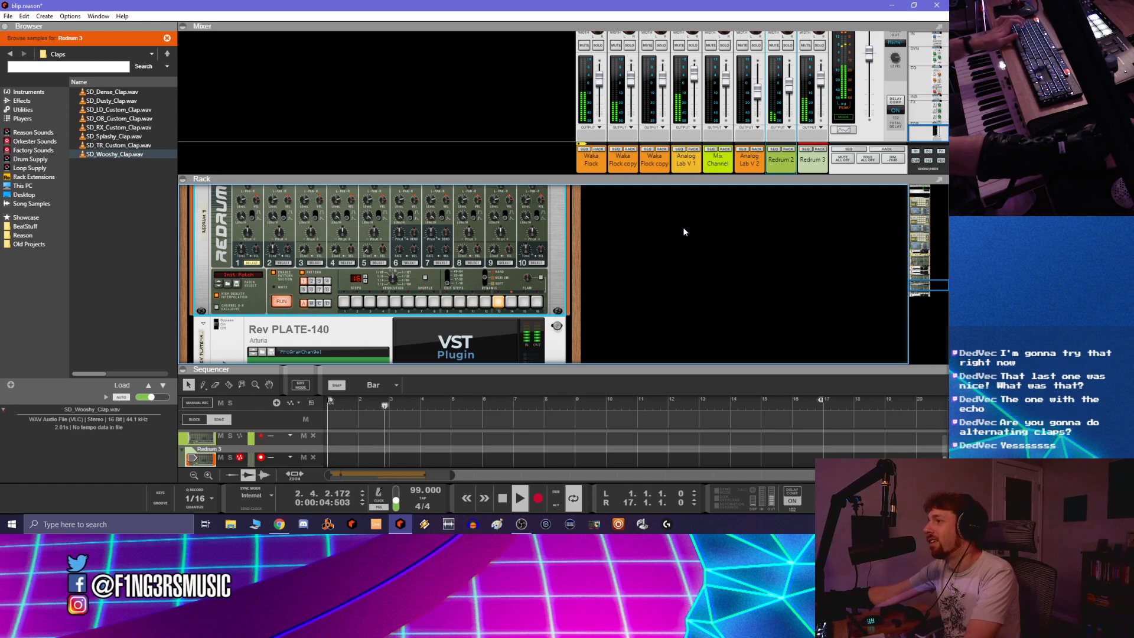
pyautogui.scroll(2, 518, 305)
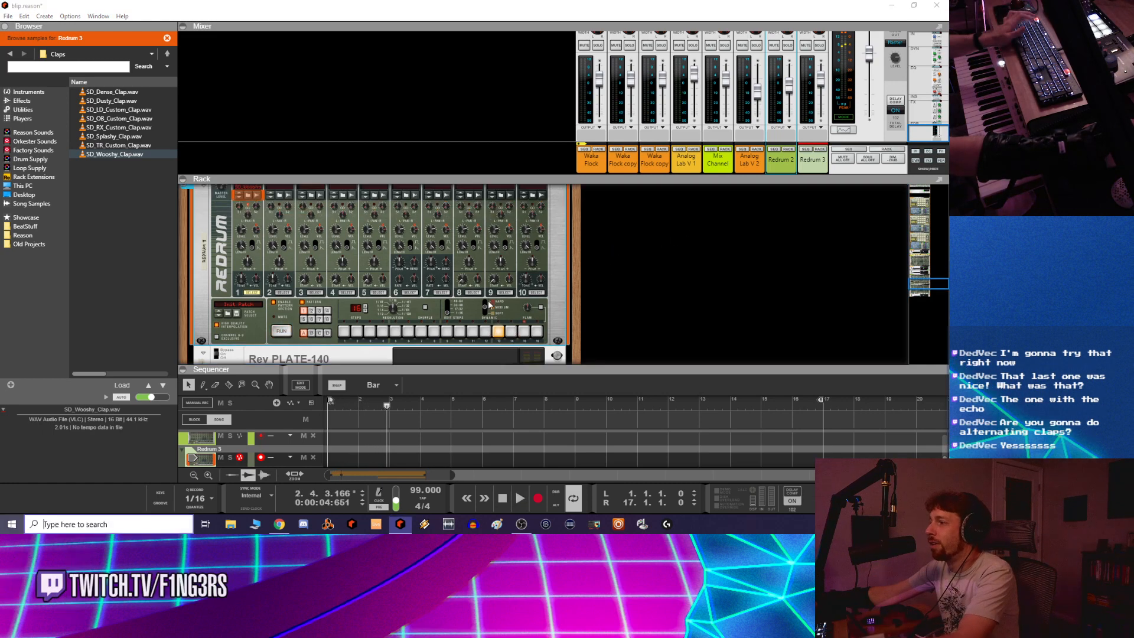
pyautogui.press('super')
pyautogui.click(625, 286)
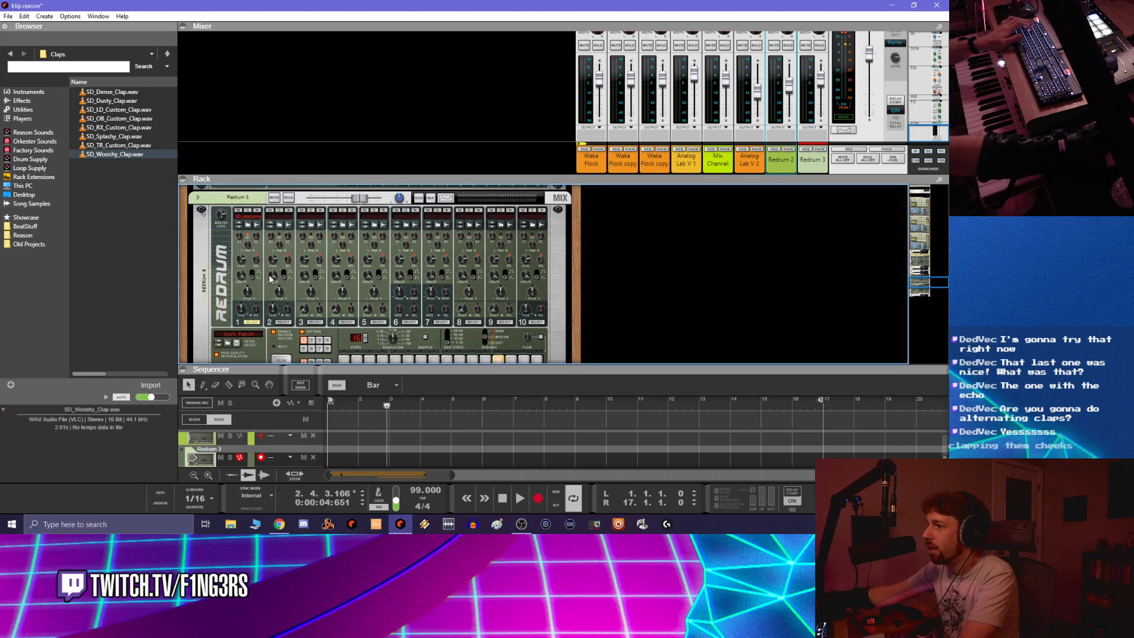
# Replace the sample in Redrum 3's first drum channel with SD_Dusty_Clap.wav and trigger it
pyautogui.scroll(2, 239, 234)
pyautogui.click(247, 229)
pyautogui.click(131, 102)
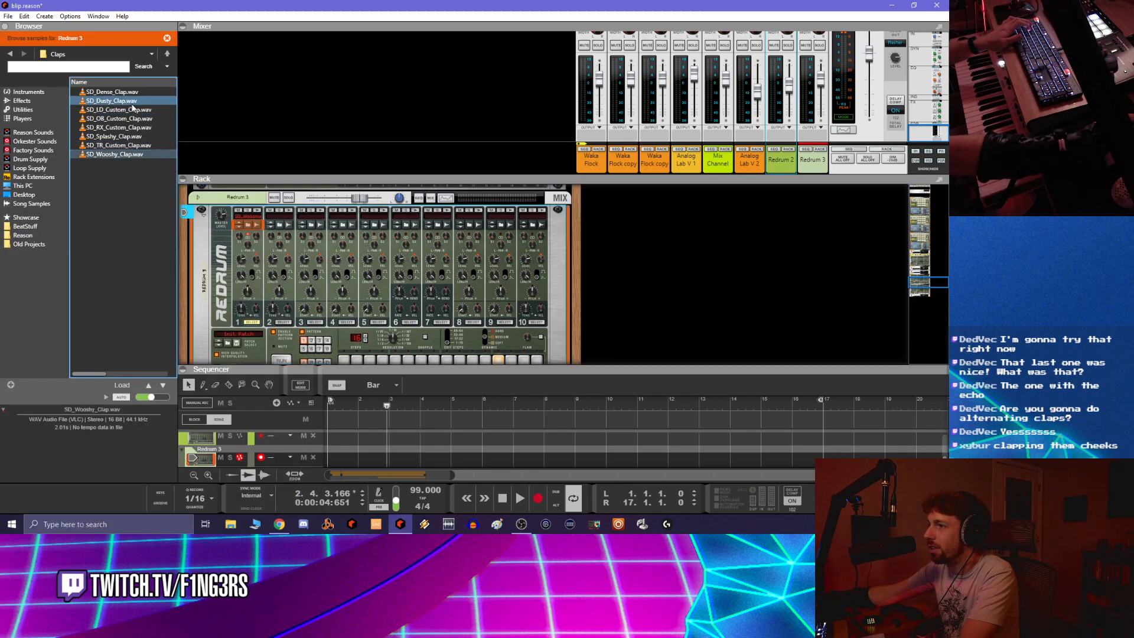
pyautogui.scroll(1, 258, 219)
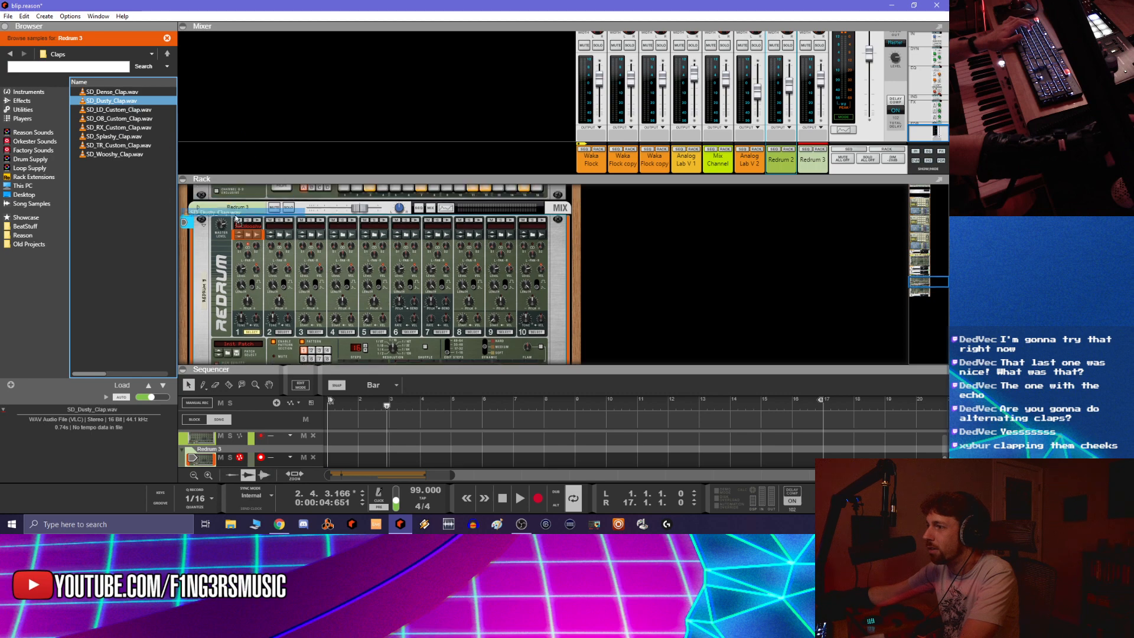
pyautogui.click(357, 227)
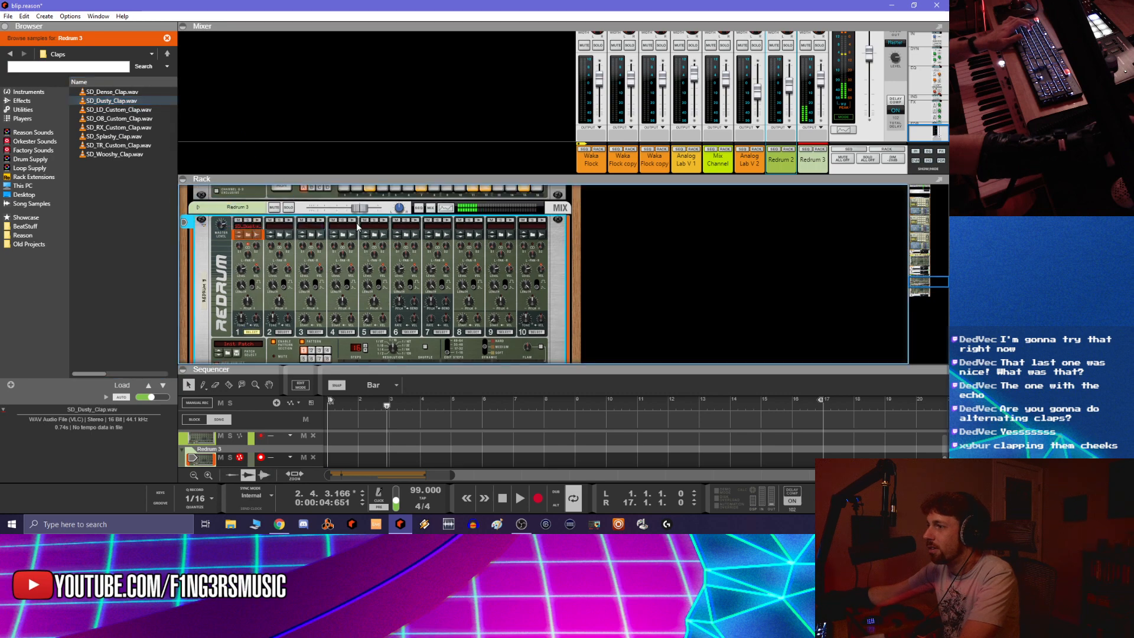
# Play the song from the start with the dusty clap in Redrum 3's pattern, and stop playback
pyautogui.click(328, 405)
pyautogui.press('space')
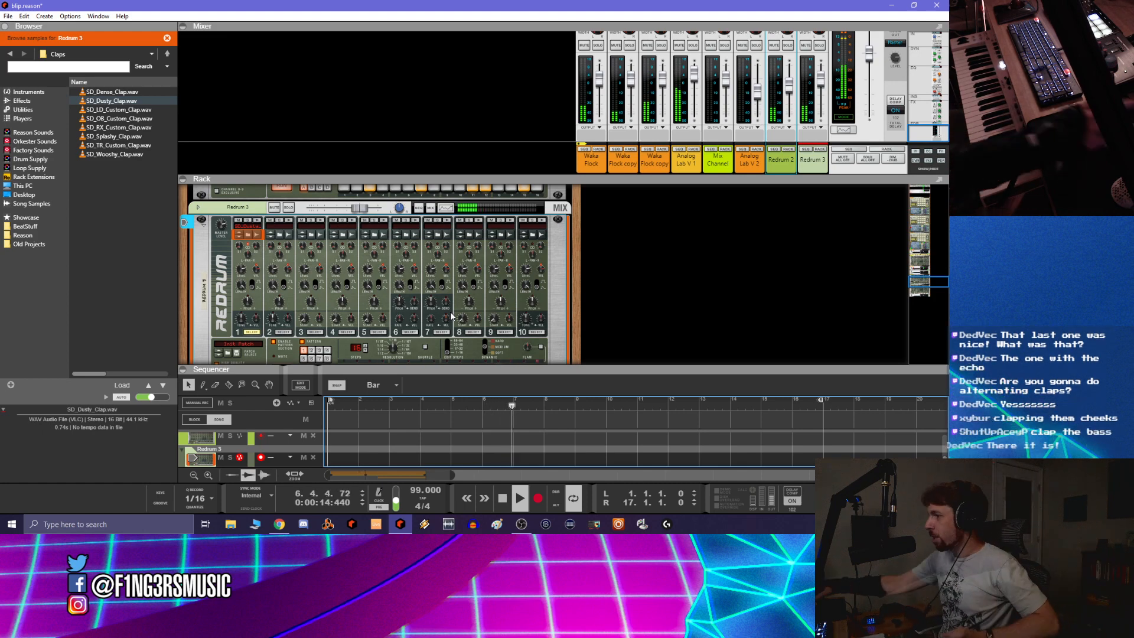
pyautogui.click(502, 502)
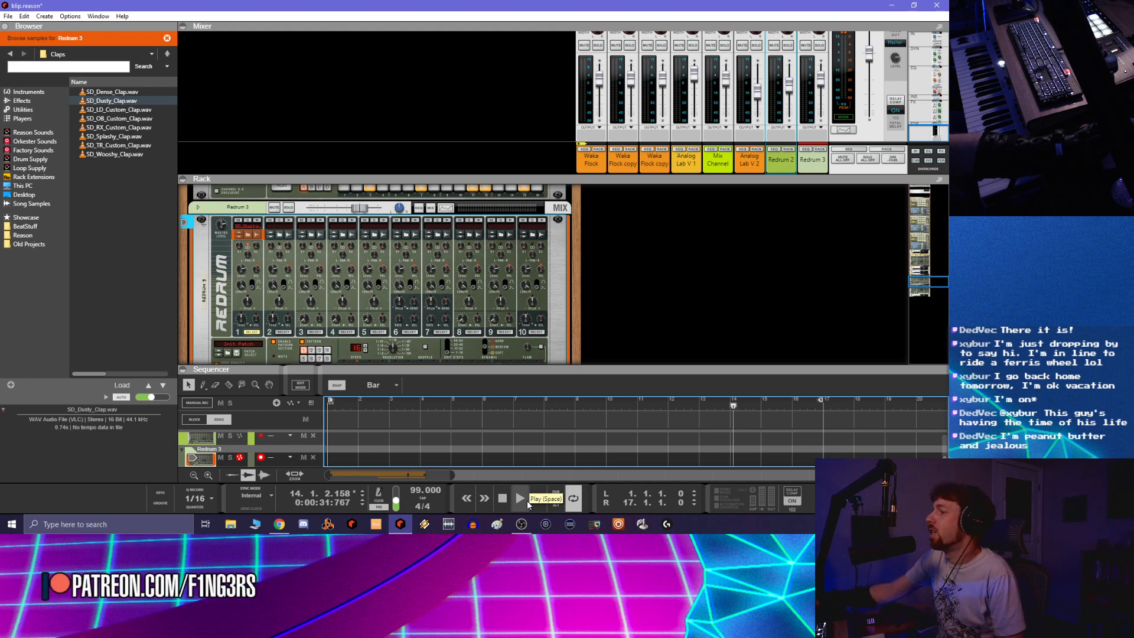
# Play back the beat from the beginning while looking over the Redrum 3 drum machine and its Rev PLATE-140 reverb in the rack
pyautogui.press('space')
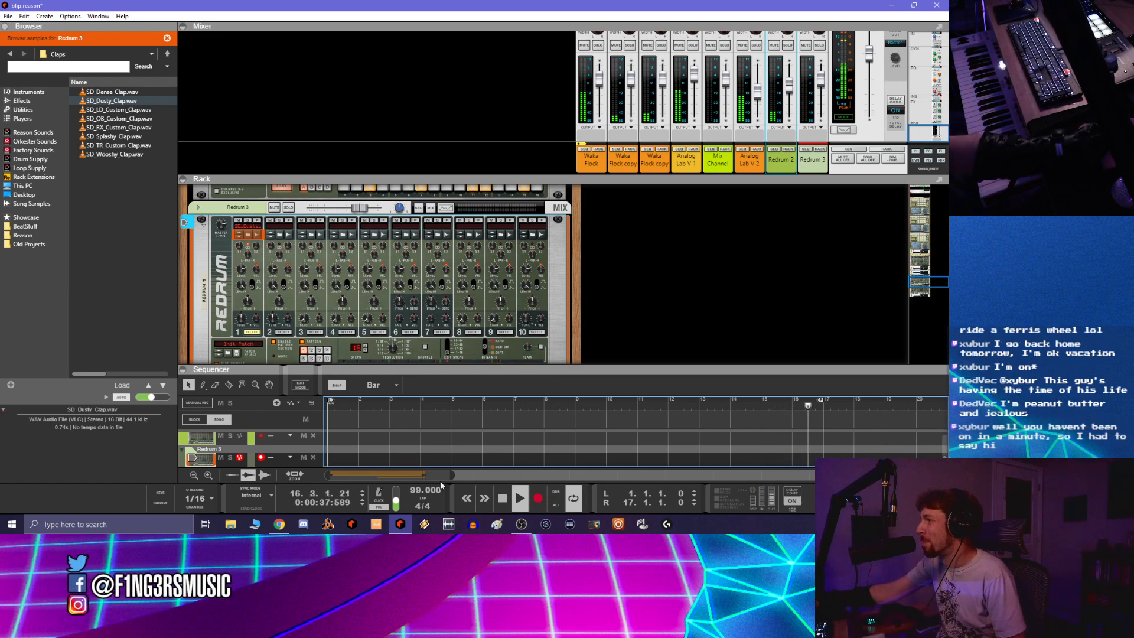
pyautogui.scroll(-3, 560, 279)
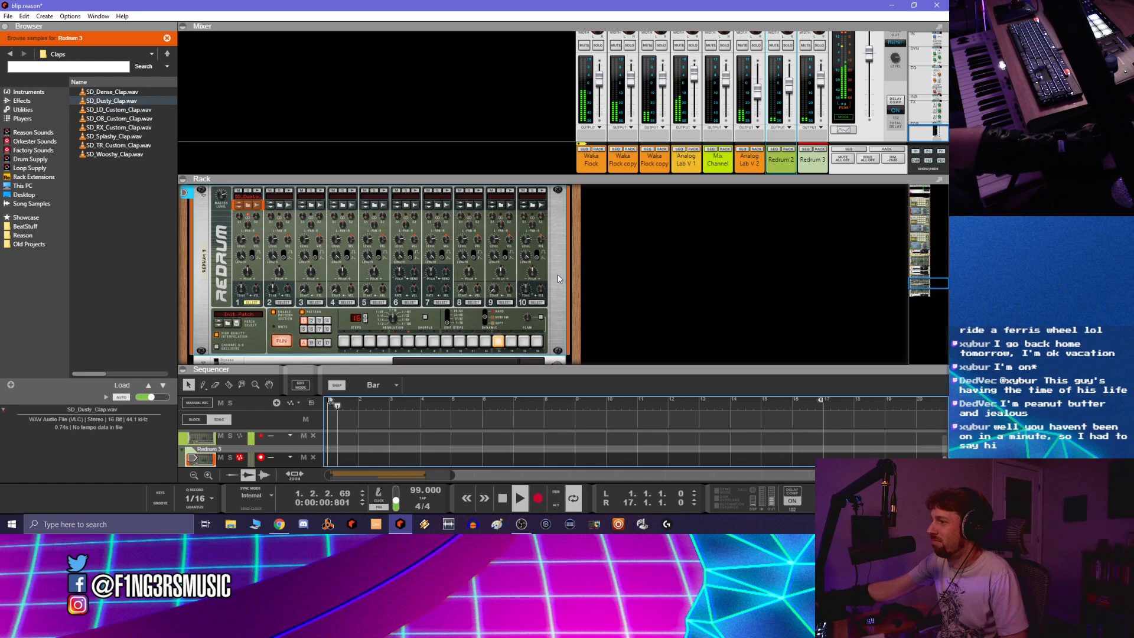
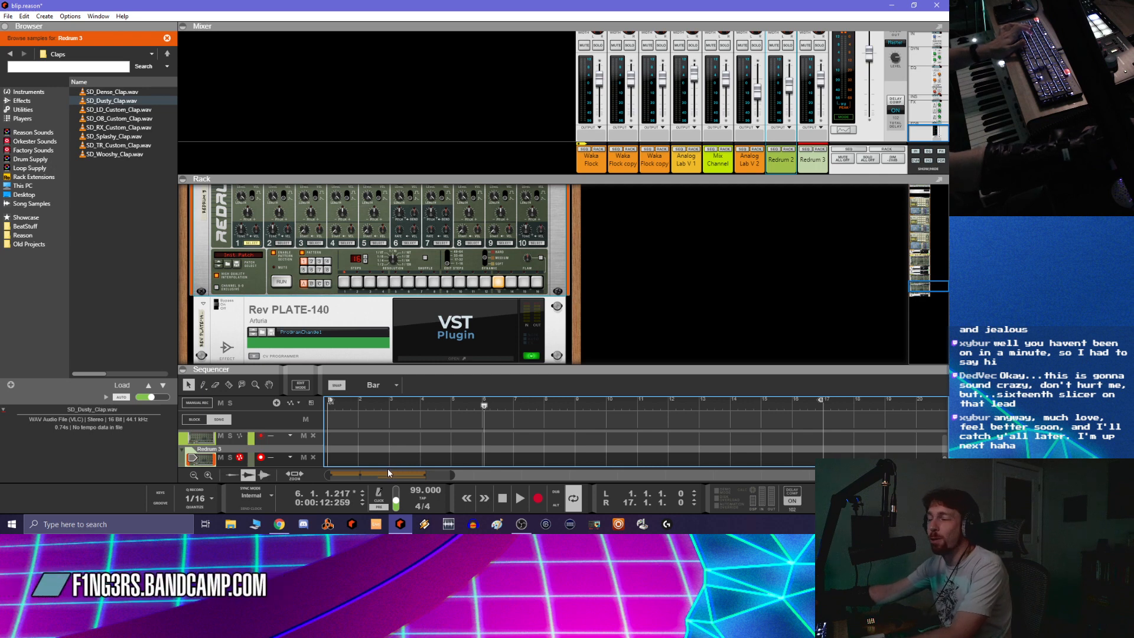
pyautogui.click(503, 503)
pyautogui.press('space')
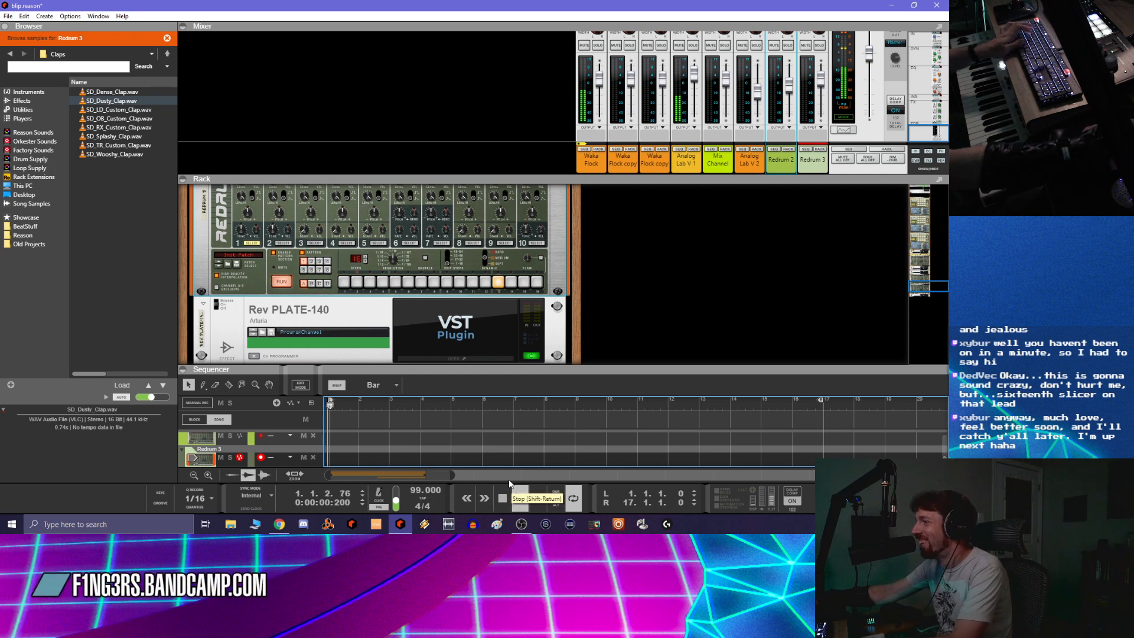
pyautogui.scroll(-2, 632, 290)
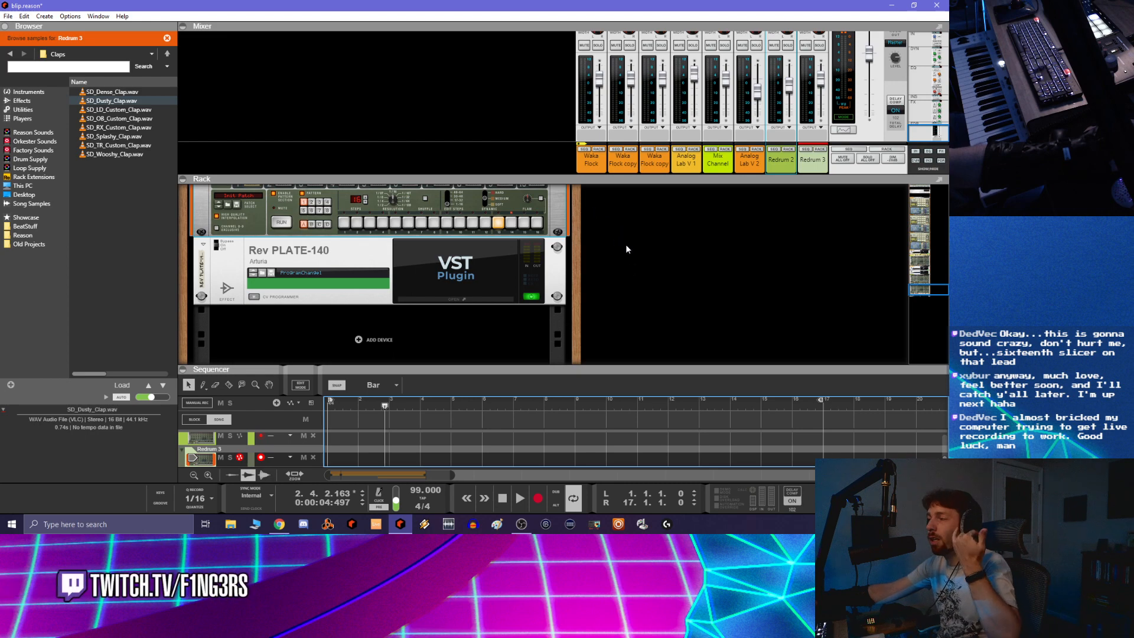
# Open the recent song Outta There.reason, expand its mixer and raise the master fader slightly
pyautogui.click(8, 16)
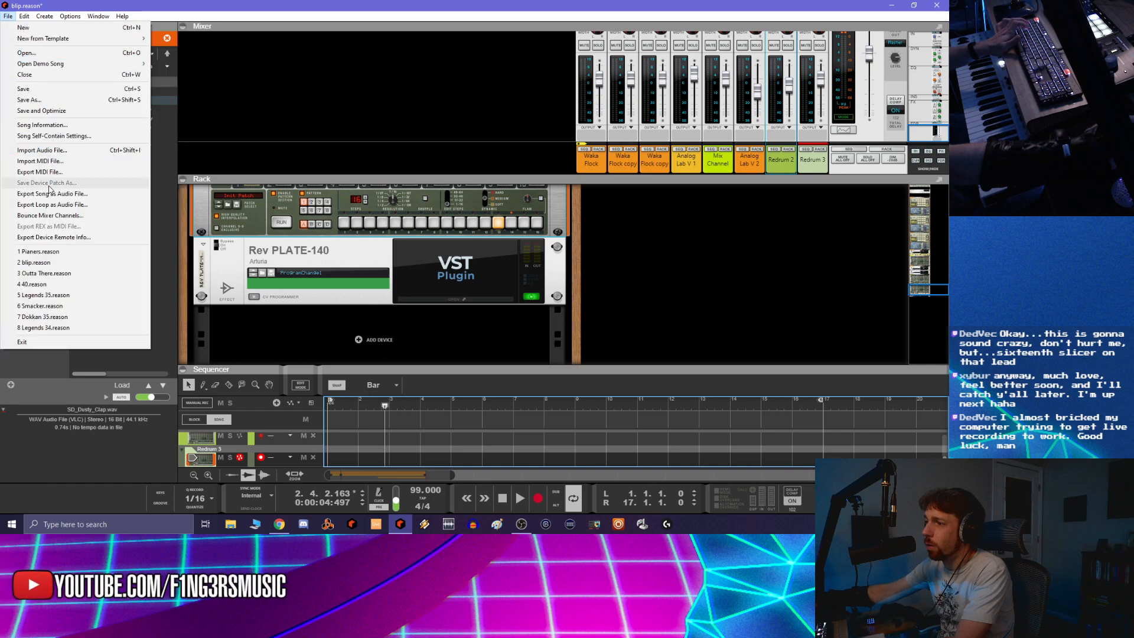
pyautogui.click(67, 276)
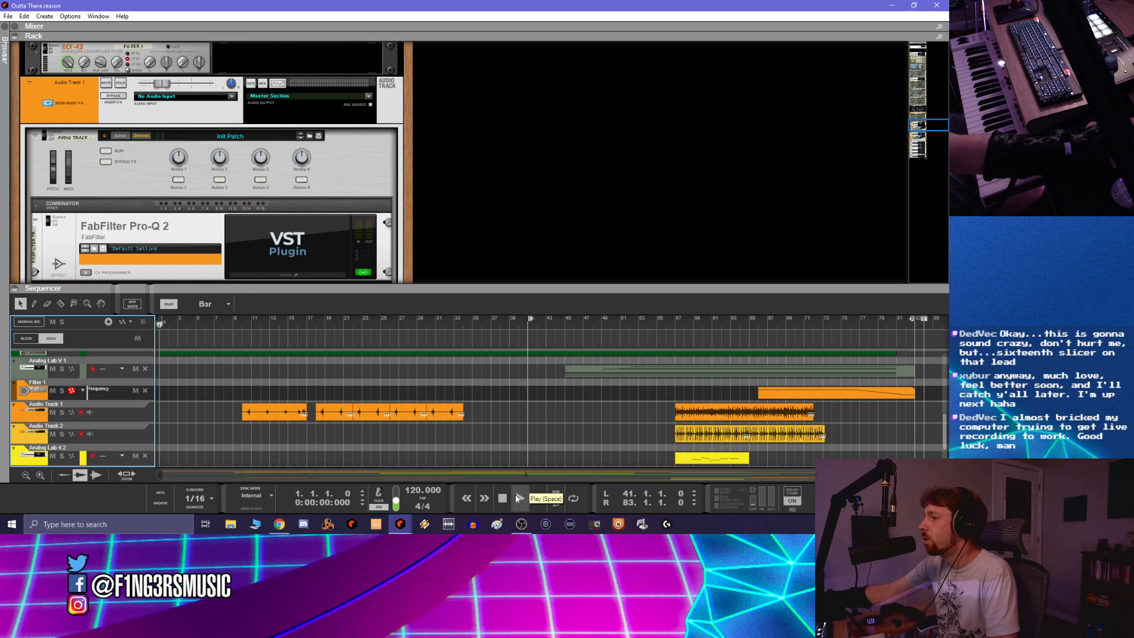
pyautogui.click(14, 26)
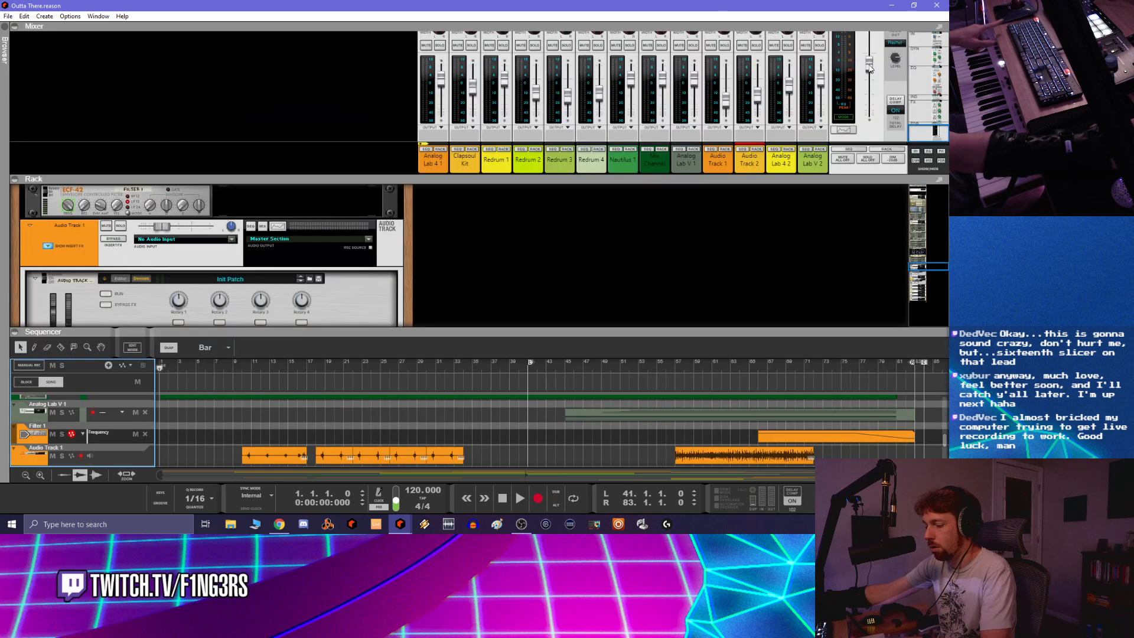
pyautogui.moveTo(869, 65); pyautogui.dragTo(869, 56)
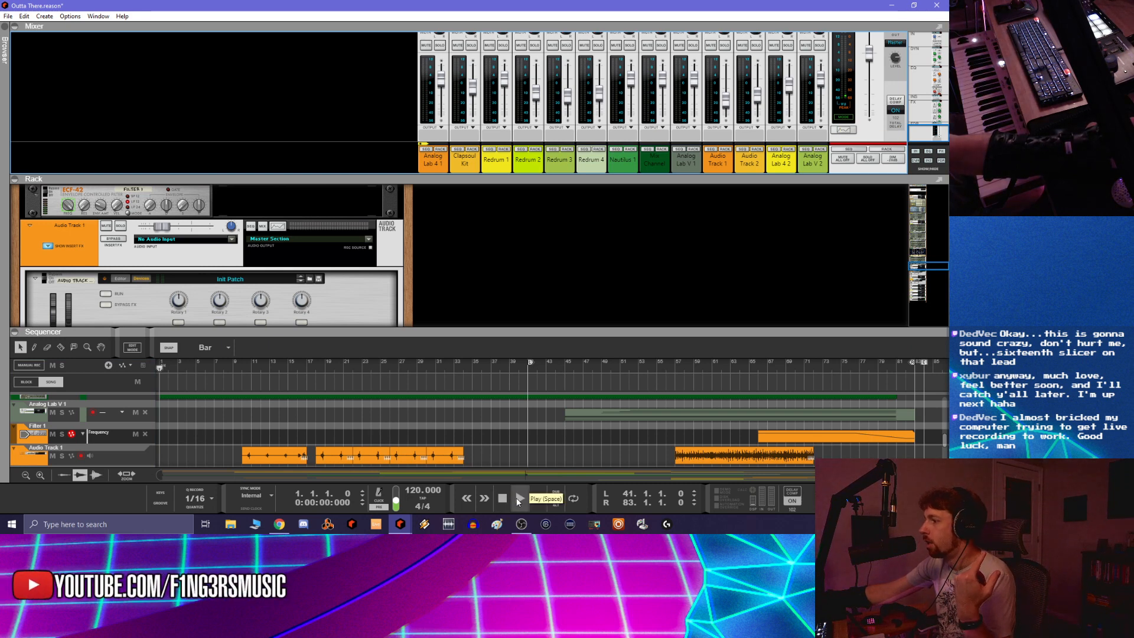
# Play Outta There from the start and enlarge the sequencer area to fit the lower tracks, including both audio tracks
pyautogui.click(520, 498)
pyautogui.scroll(-1, 444, 378)
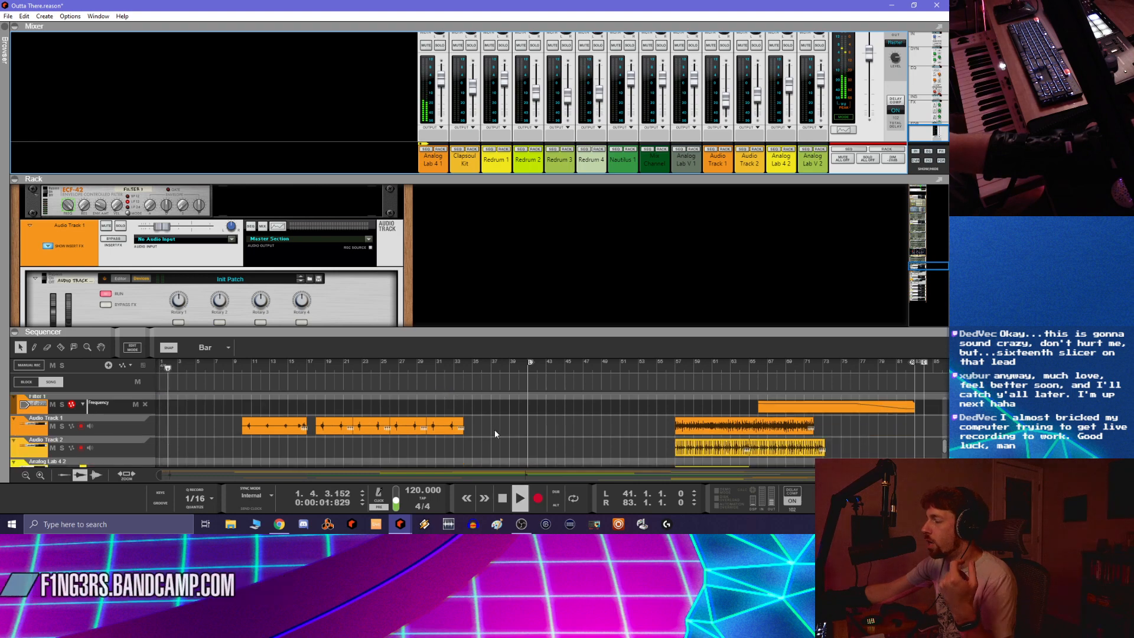
pyautogui.scroll(-3, 495, 430)
pyautogui.scroll(2, 502, 424)
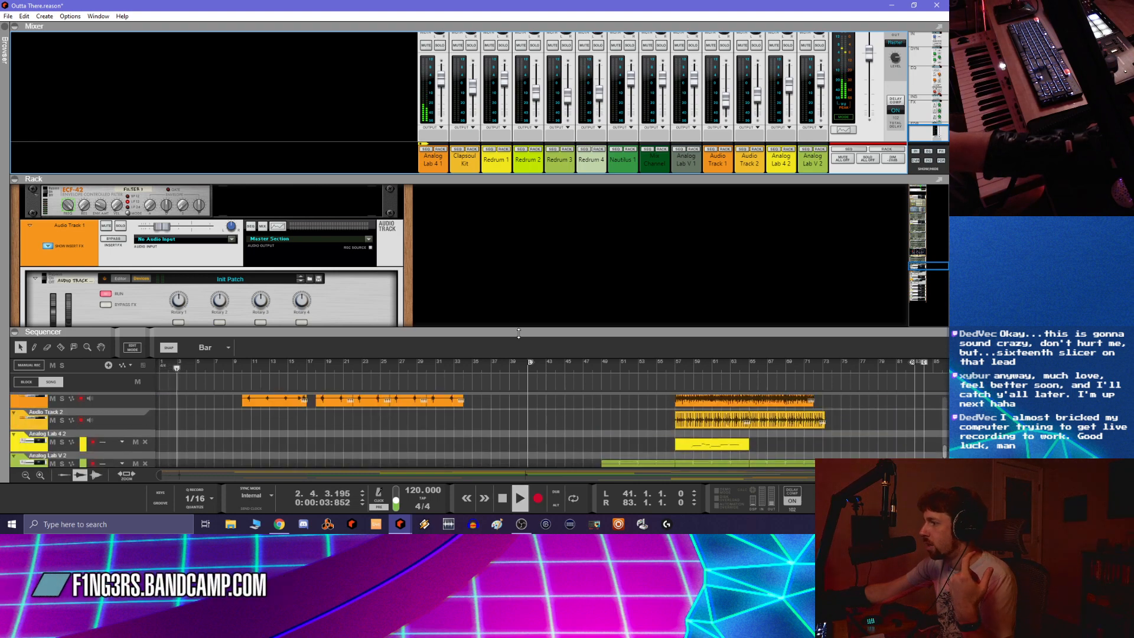
pyautogui.moveTo(519, 333); pyautogui.dragTo(525, 239)
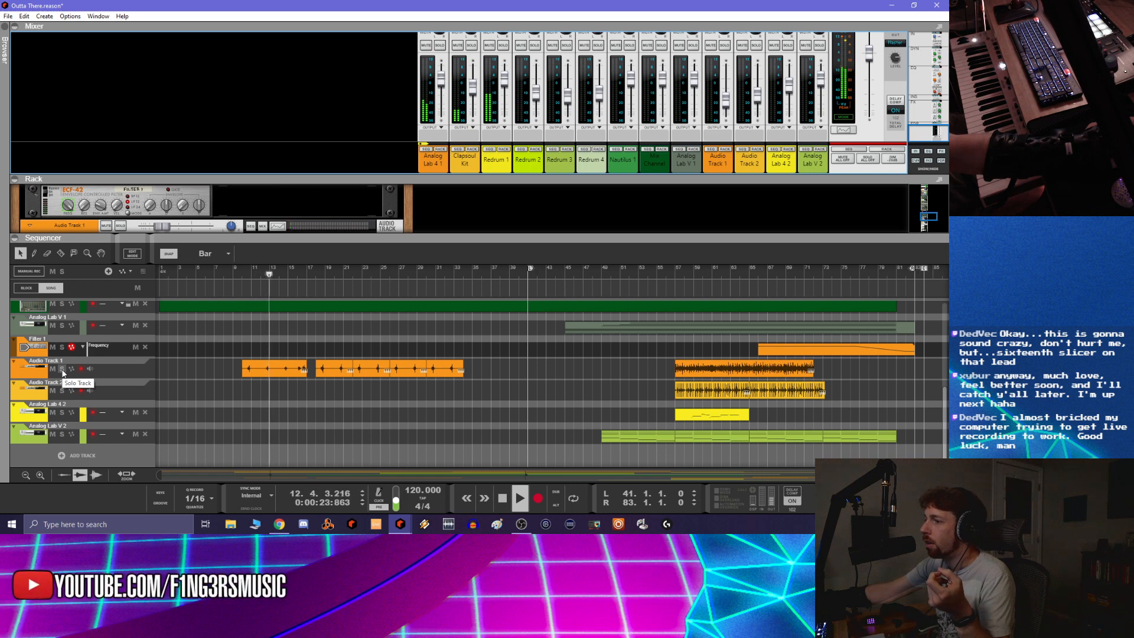
# Listen to Audio Track 1 and Audio Track 2 soloed together from about bar 57, and turn all solos off
pyautogui.click(63, 369)
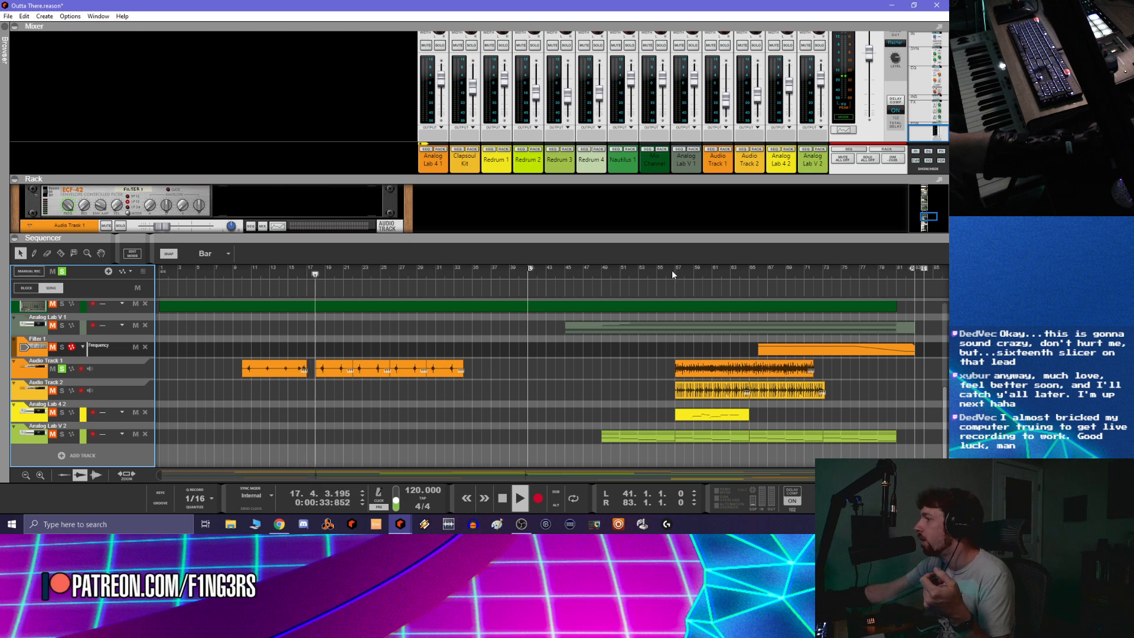
pyautogui.click(64, 391)
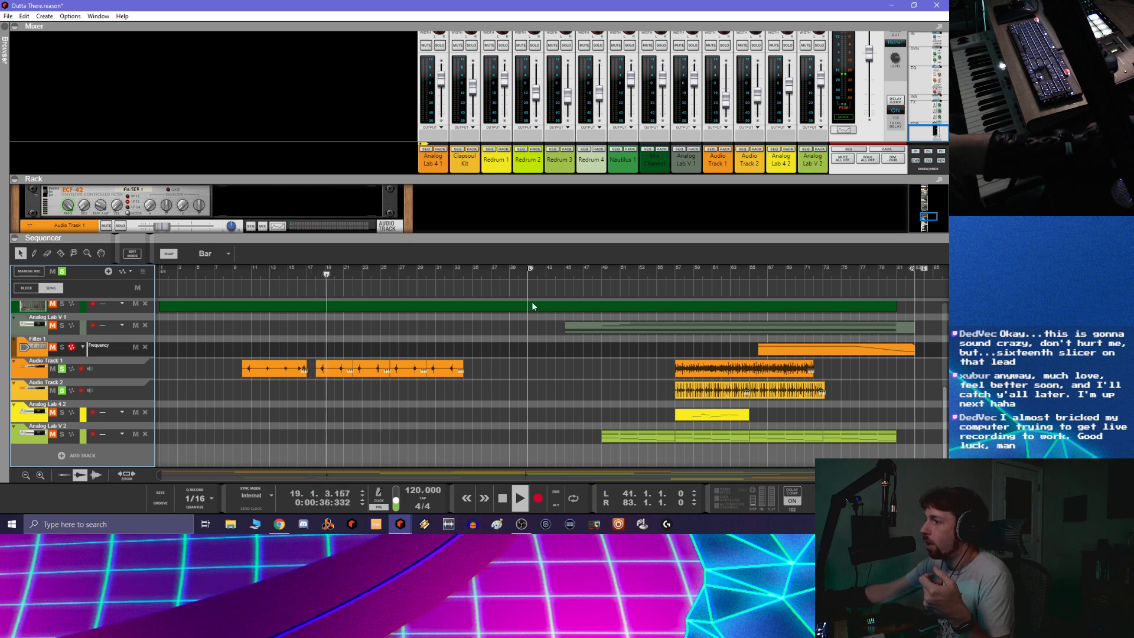
pyautogui.click(673, 270)
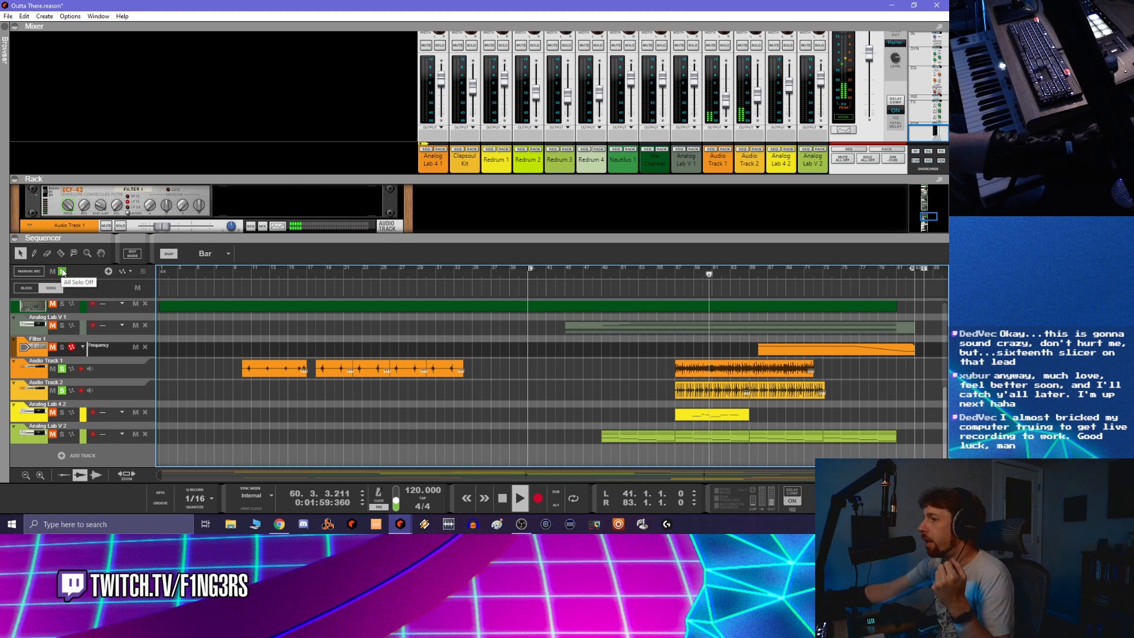
pyautogui.click(63, 272)
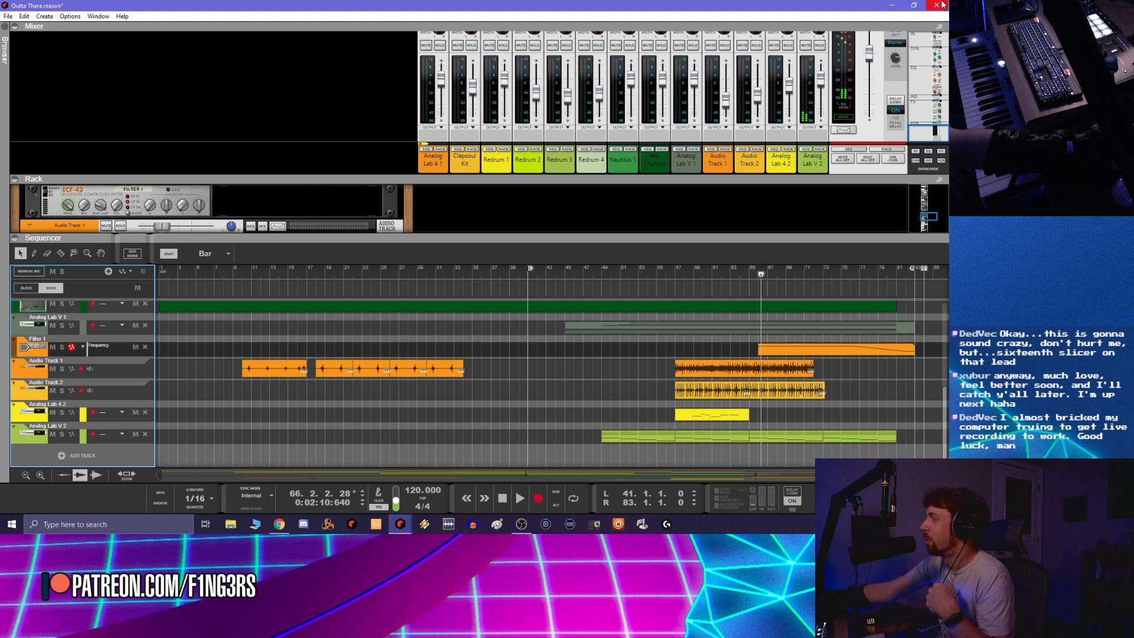
# Close the Outta There song without saving its changes
pyautogui.click(940, 4)
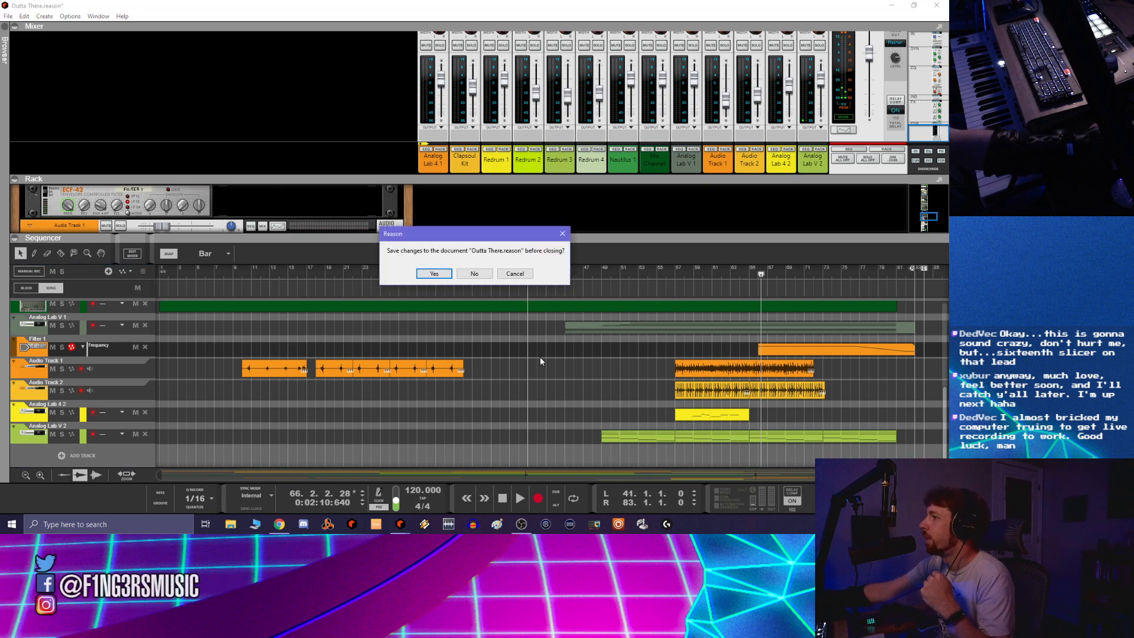
pyautogui.click(480, 274)
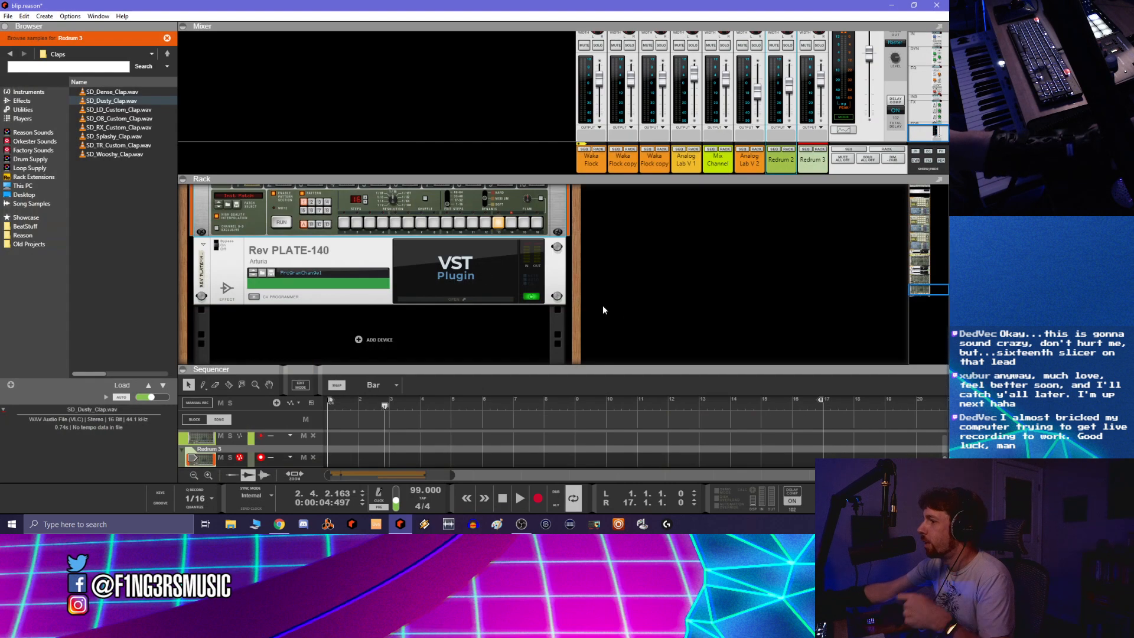
# Play the blip song from the start and add an Analog Lab 4 instrument below the Rev PLATE-140 in the rack
pyautogui.click(503, 498)
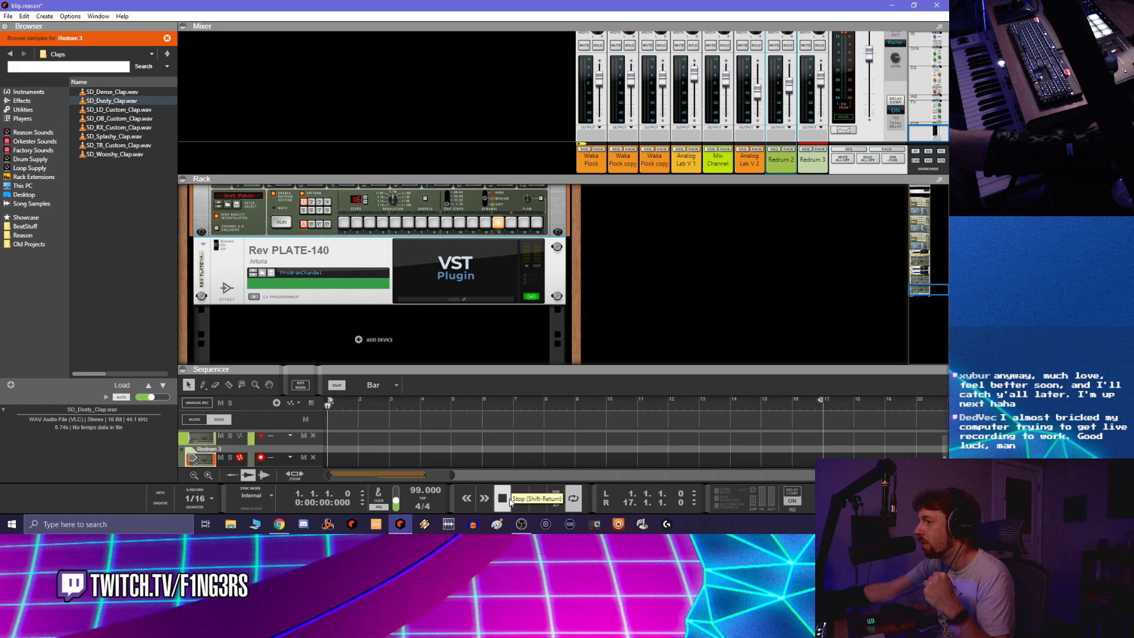
pyautogui.click(520, 498)
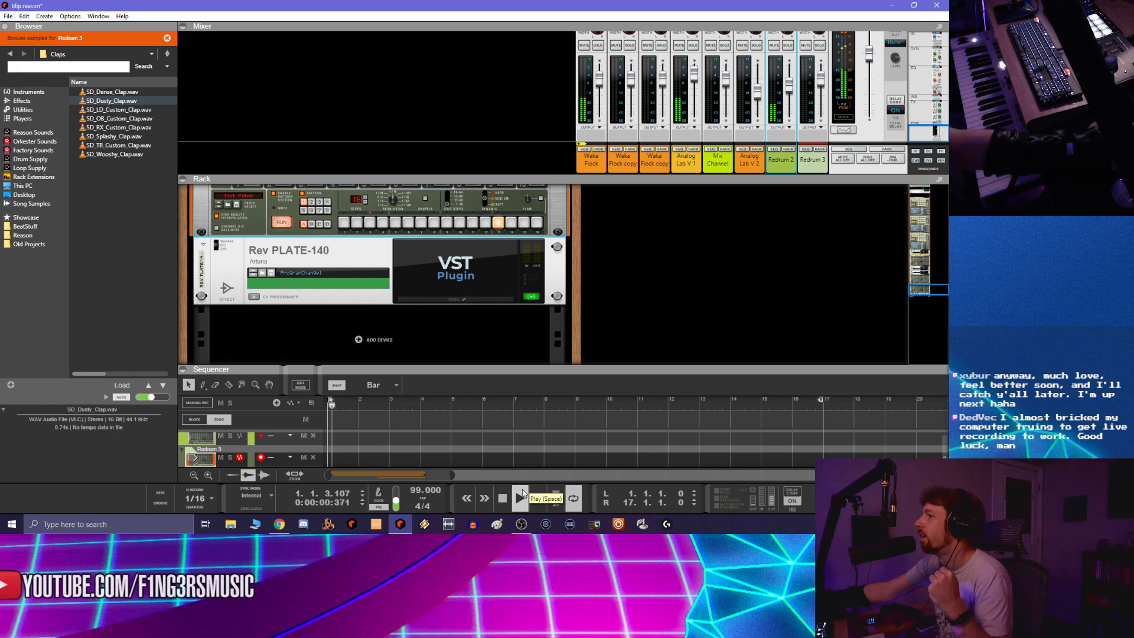
pyautogui.scroll(-2, 509, 322)
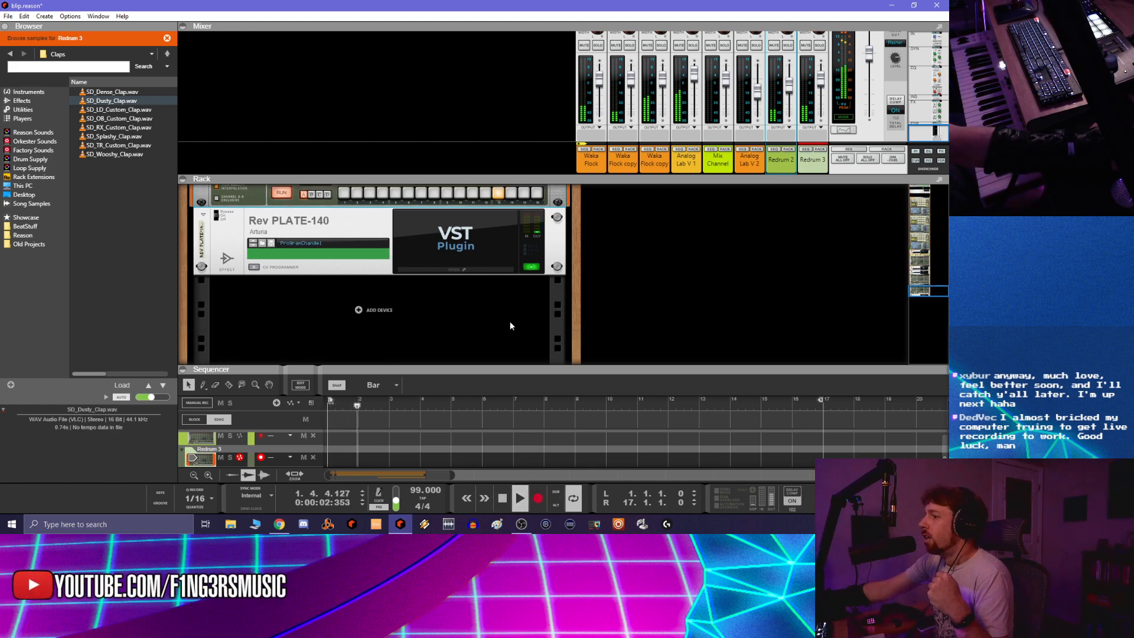
pyautogui.rightClick(419, 306)
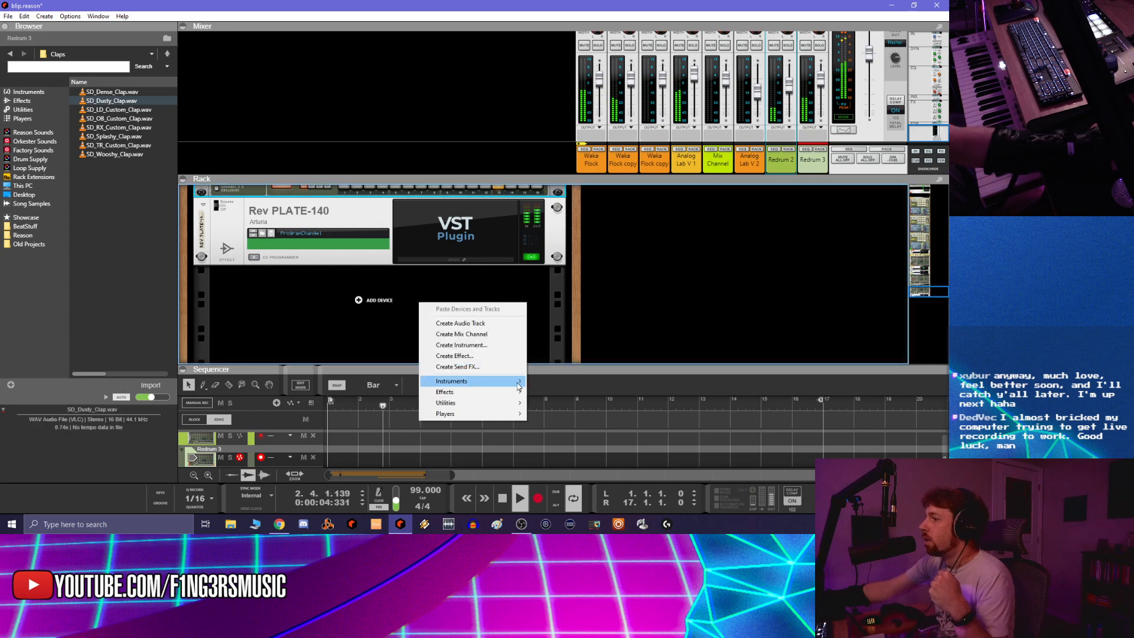
pyautogui.moveTo(466, 381)
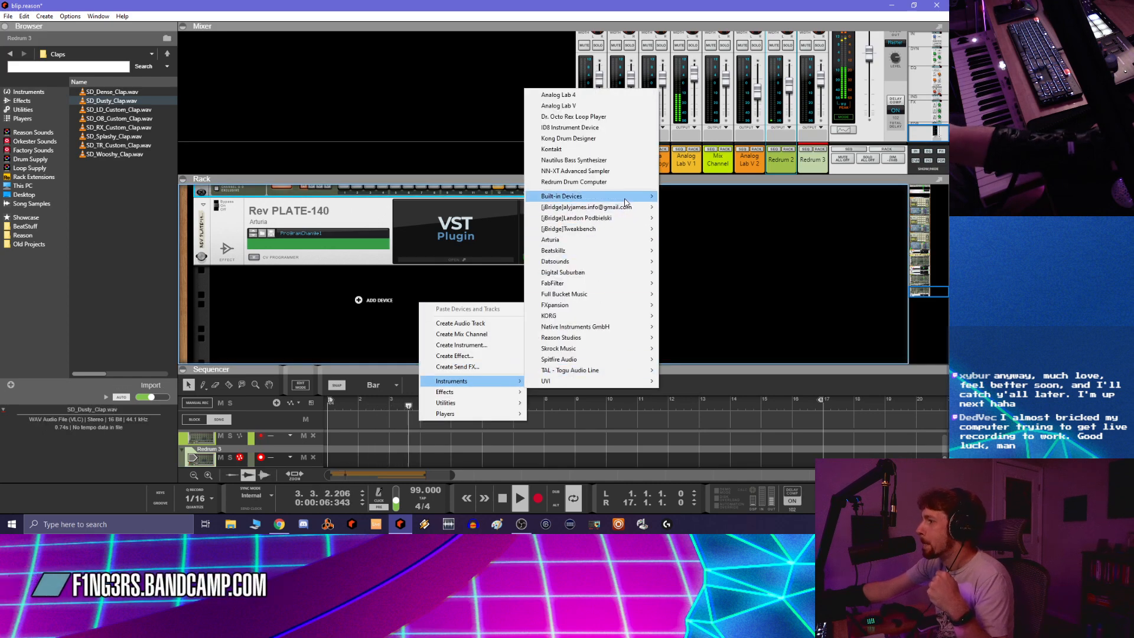
pyautogui.moveTo(625, 200)
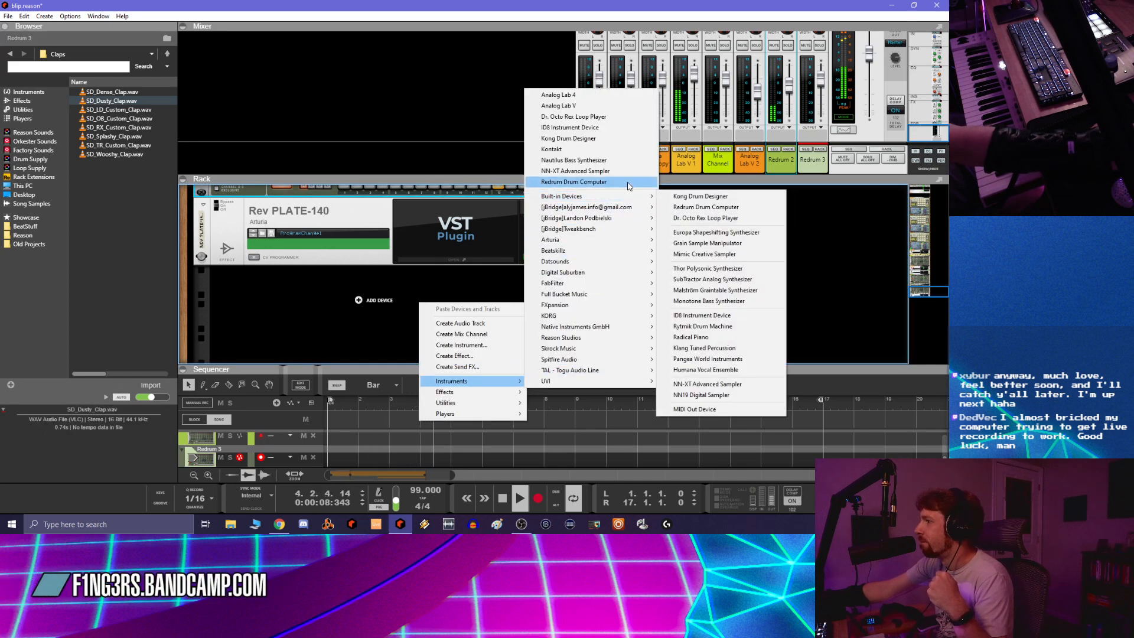
pyautogui.click(635, 101)
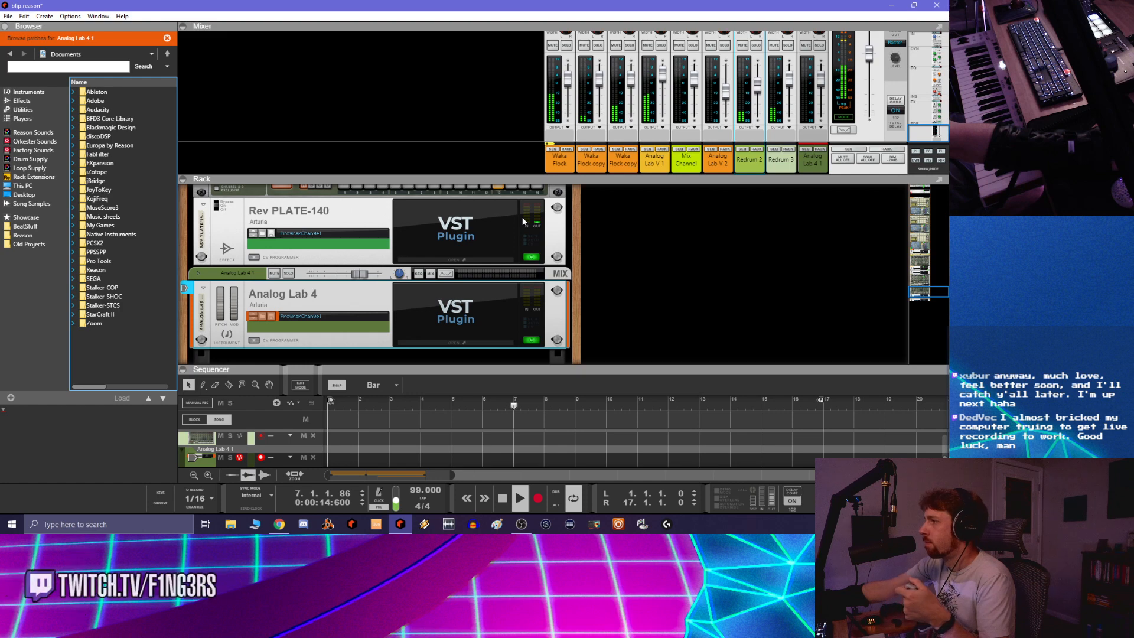
# Open the Analog Lab 4 editor, filter its presets by the Kavinsky Tribute bank and load the Deadcruiser Lead preset
pyautogui.click(488, 347)
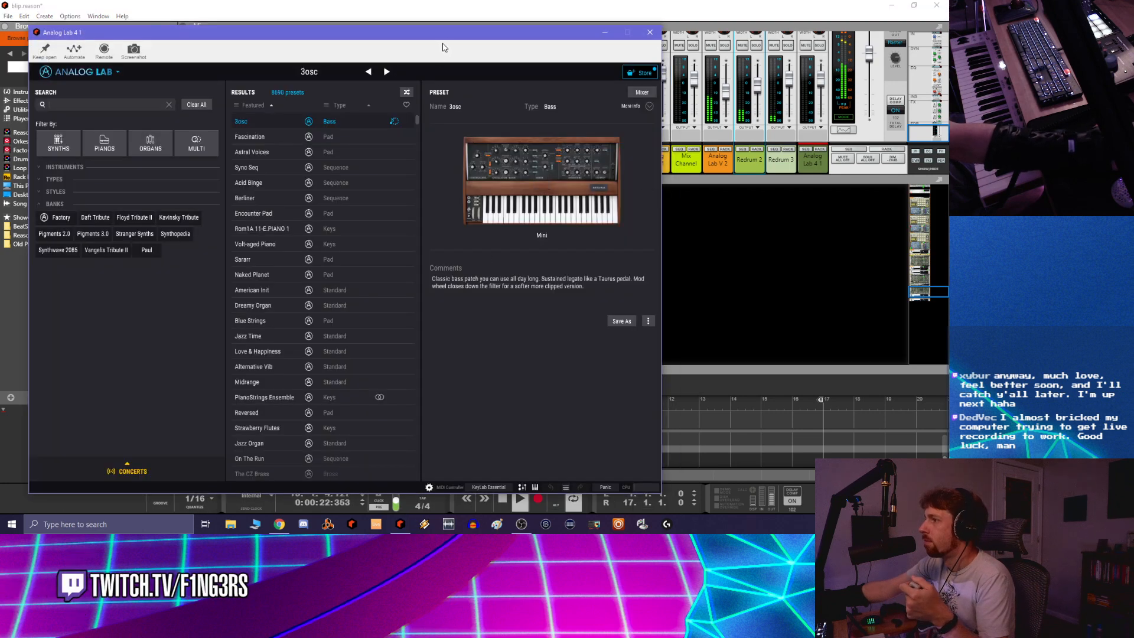
pyautogui.moveTo(452, 40); pyautogui.dragTo(635, 23)
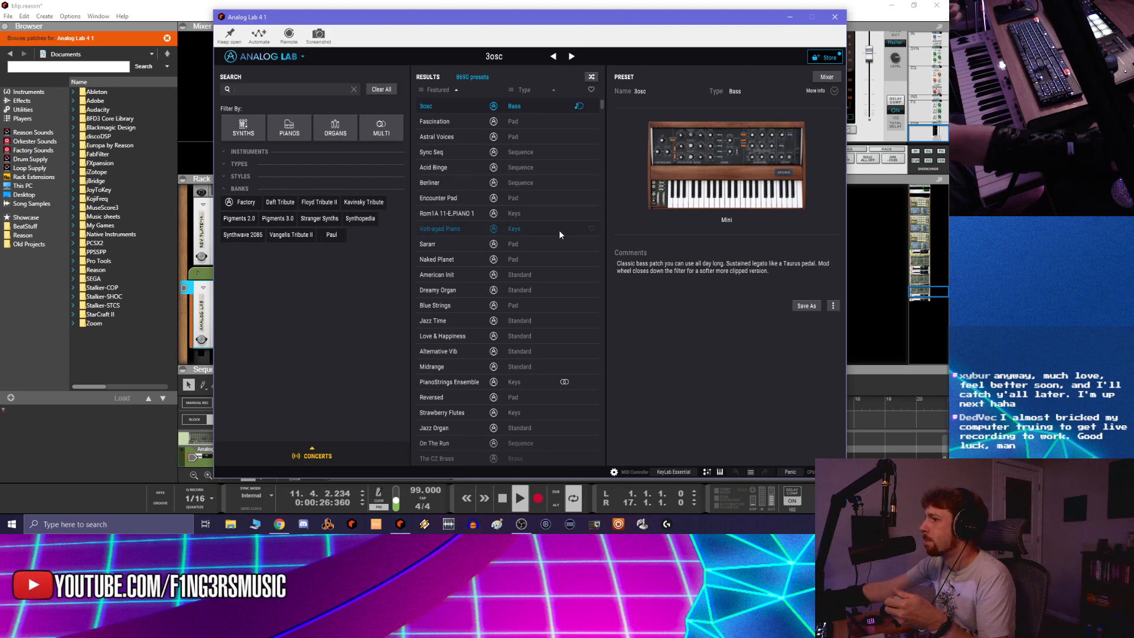
pyautogui.scroll(-2, 559, 230)
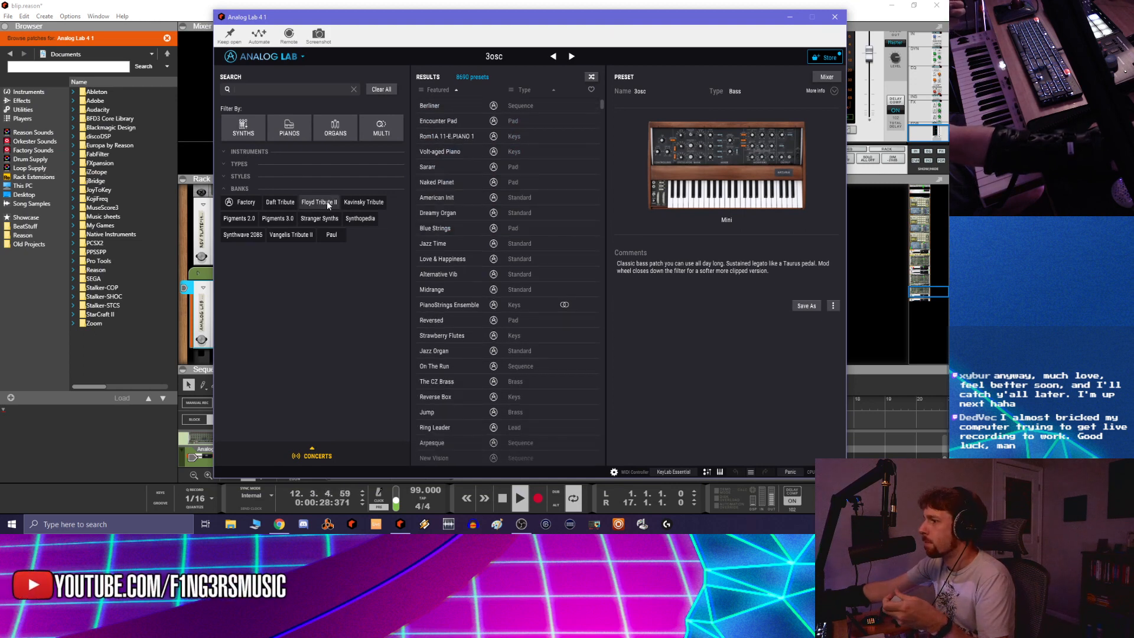
pyautogui.click(363, 203)
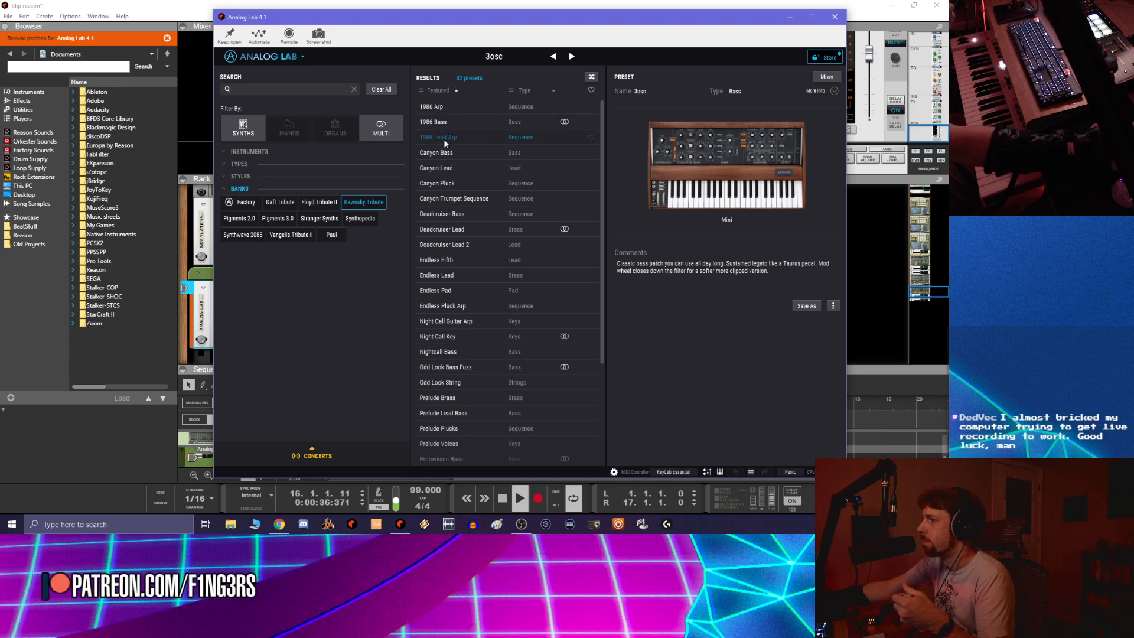
pyautogui.click(433, 228)
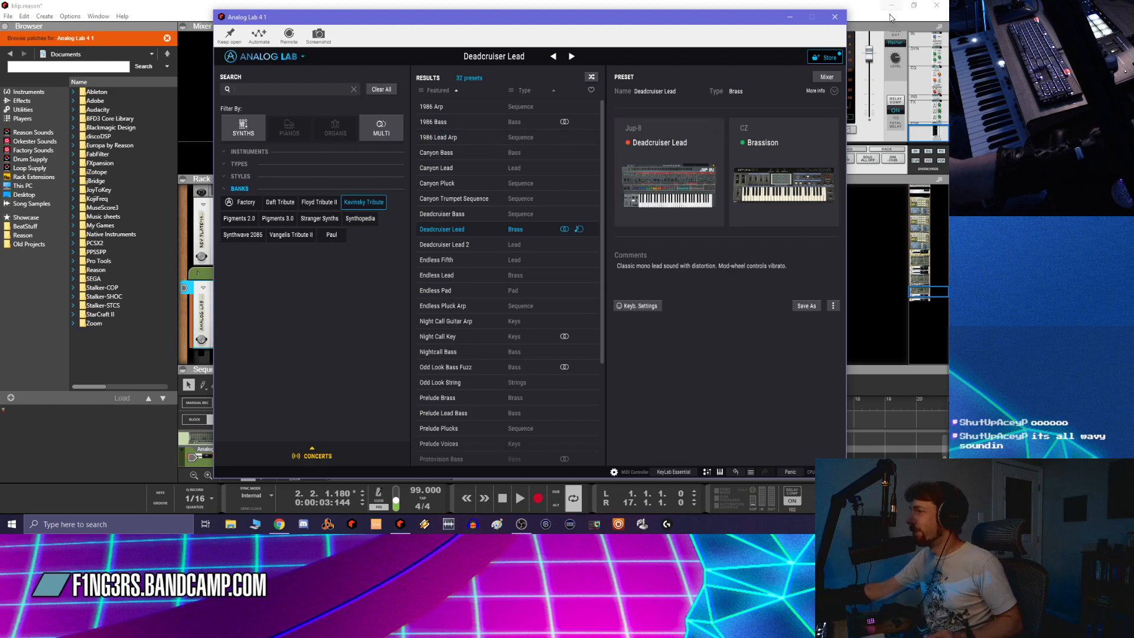
# Close the Analog Lab 4 editor and play the song from the beginning to try the lead sound over the beat
pyautogui.click(840, 23)
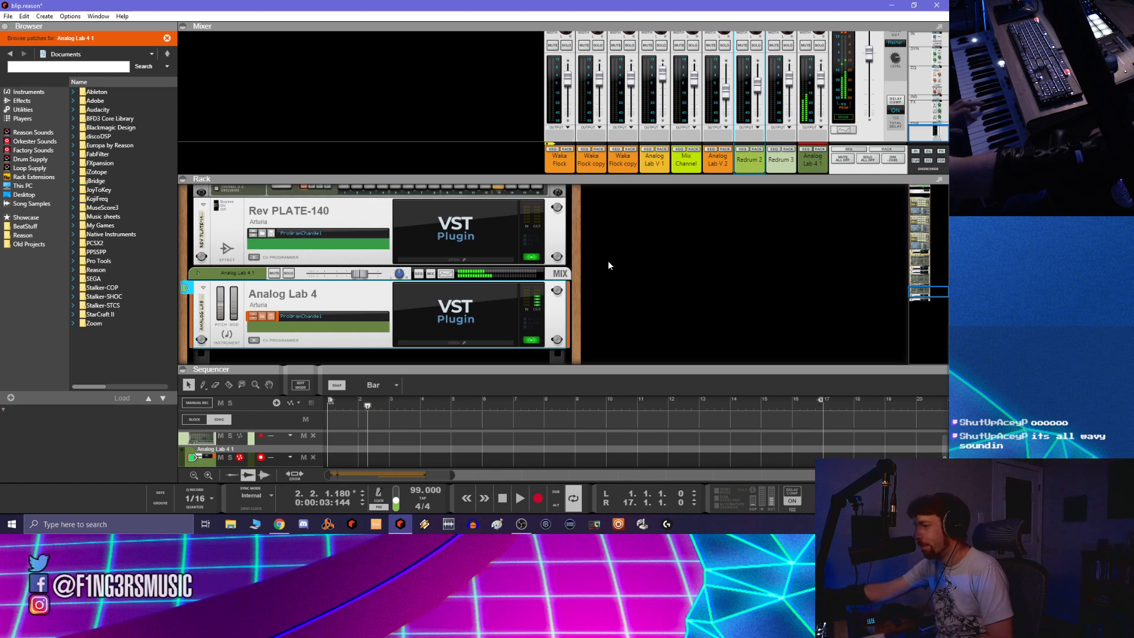
pyautogui.click(507, 501)
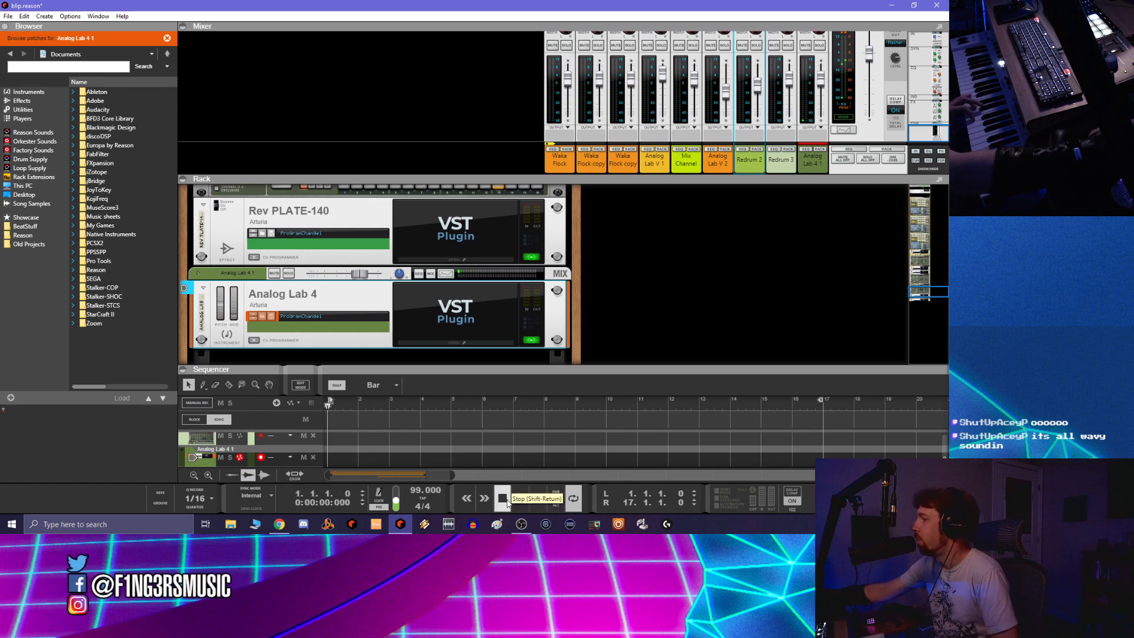
pyautogui.click(520, 500)
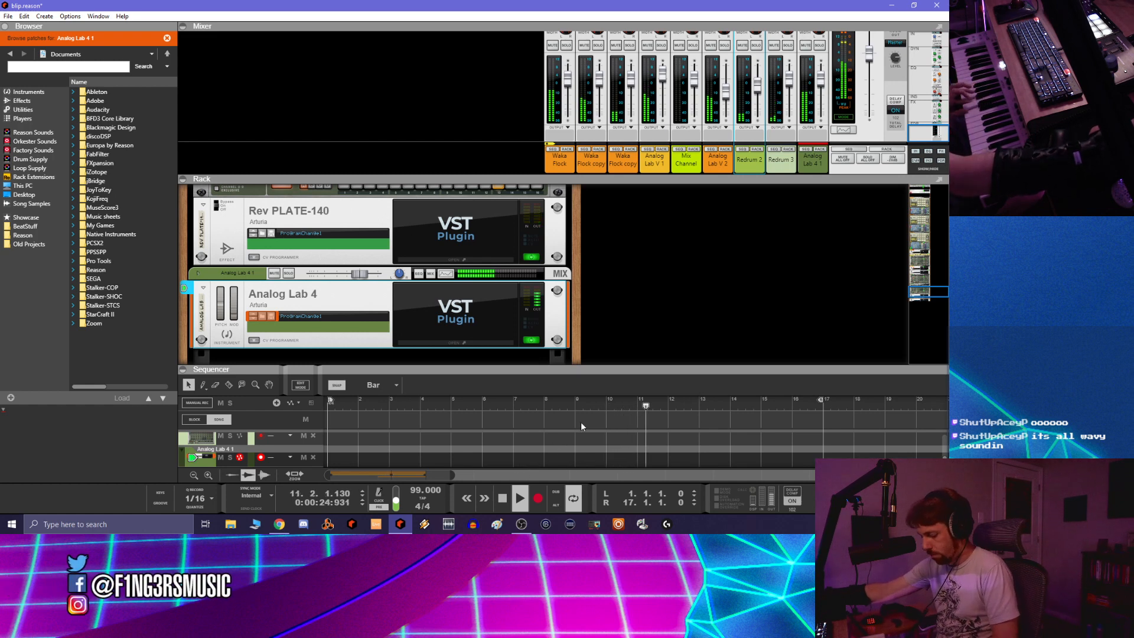
pyautogui.press('space')
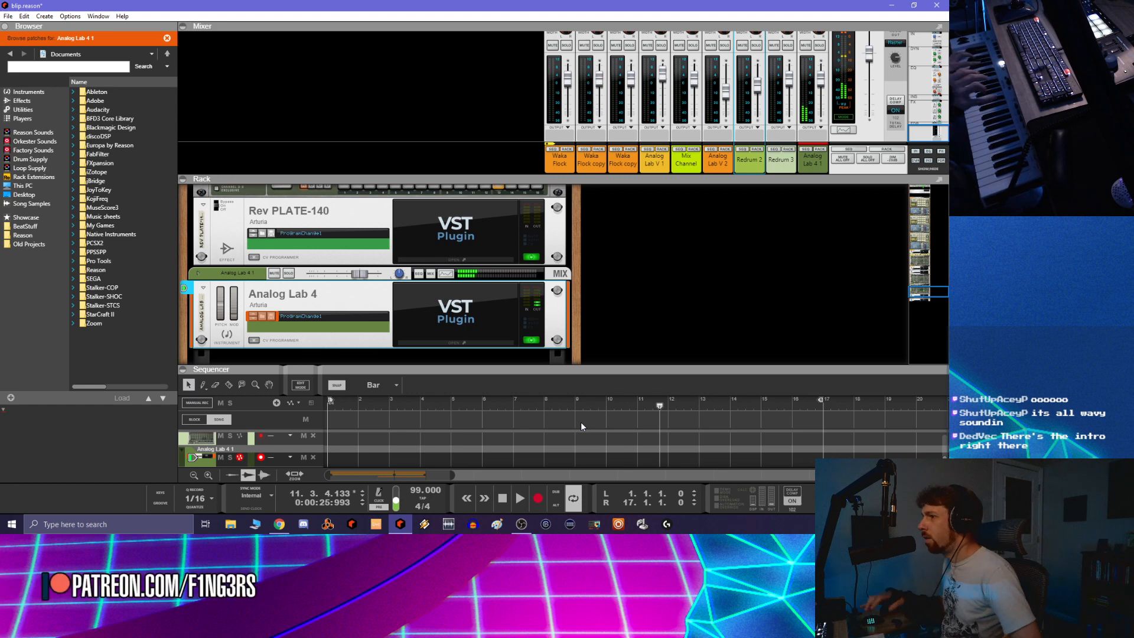
# Open the Analog Lab 4 editor and show the Jup-8 synth panel behind the Deadcruiser Lead preset
pyautogui.click(456, 344)
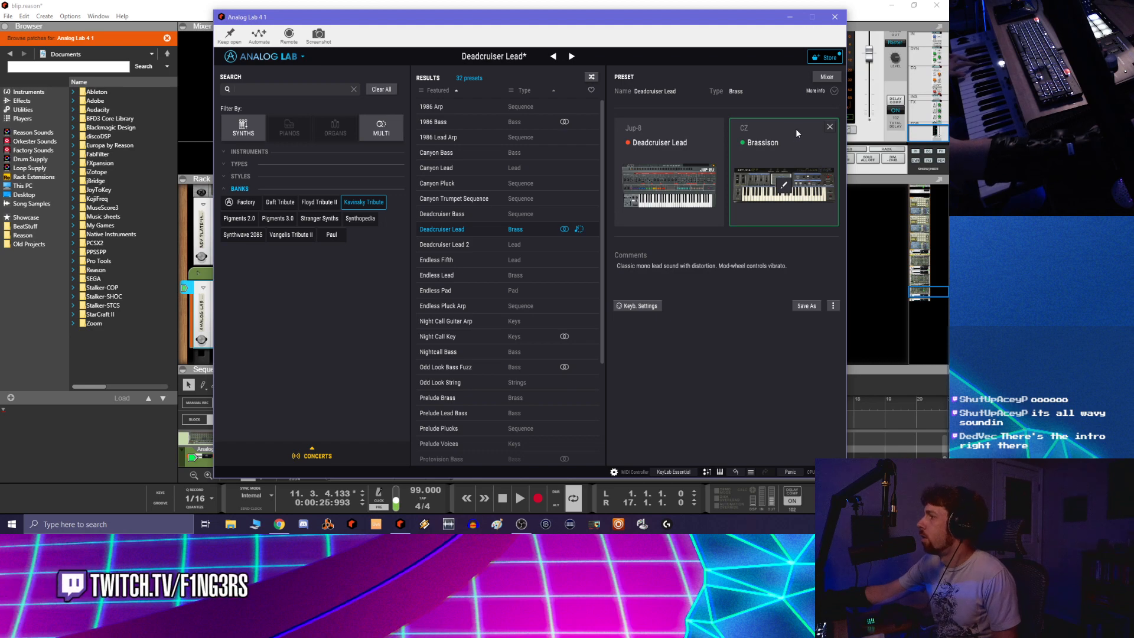
pyautogui.click(665, 183)
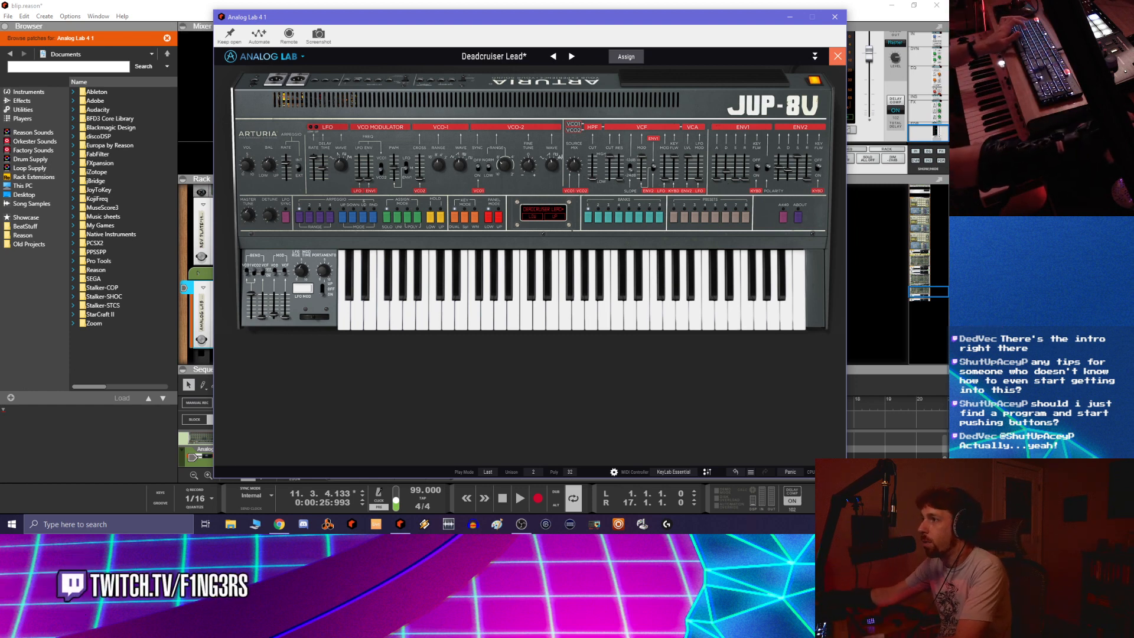
# Create a new empty song to view its bare rack and sequencer, and close it again
pyautogui.click(175, 66)
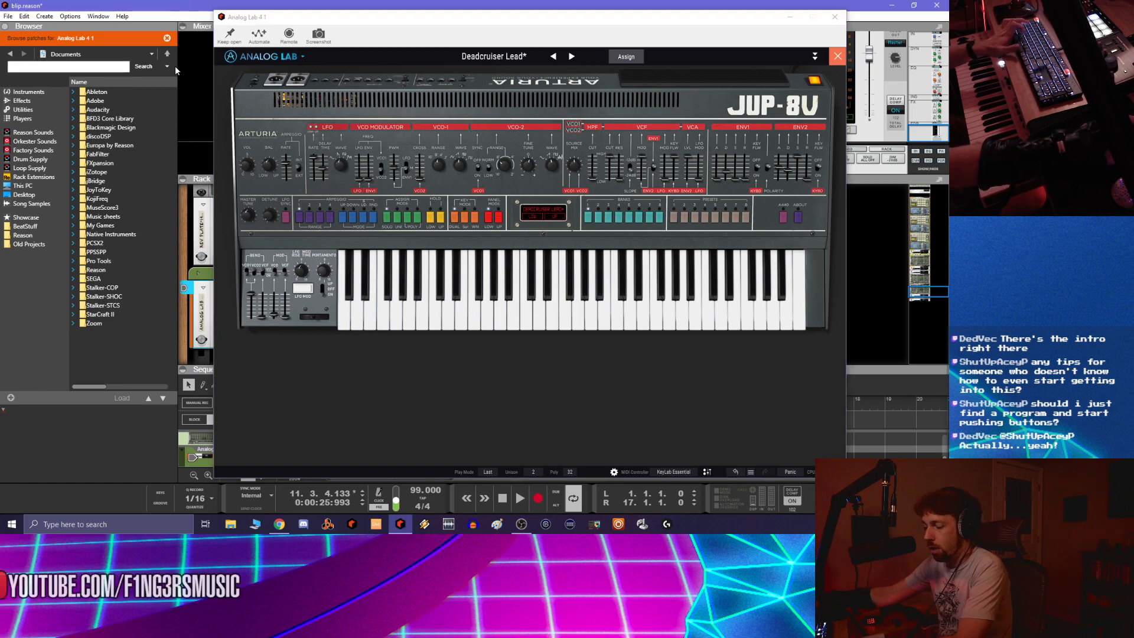
pyautogui.hotkey('ctrl', 'n')
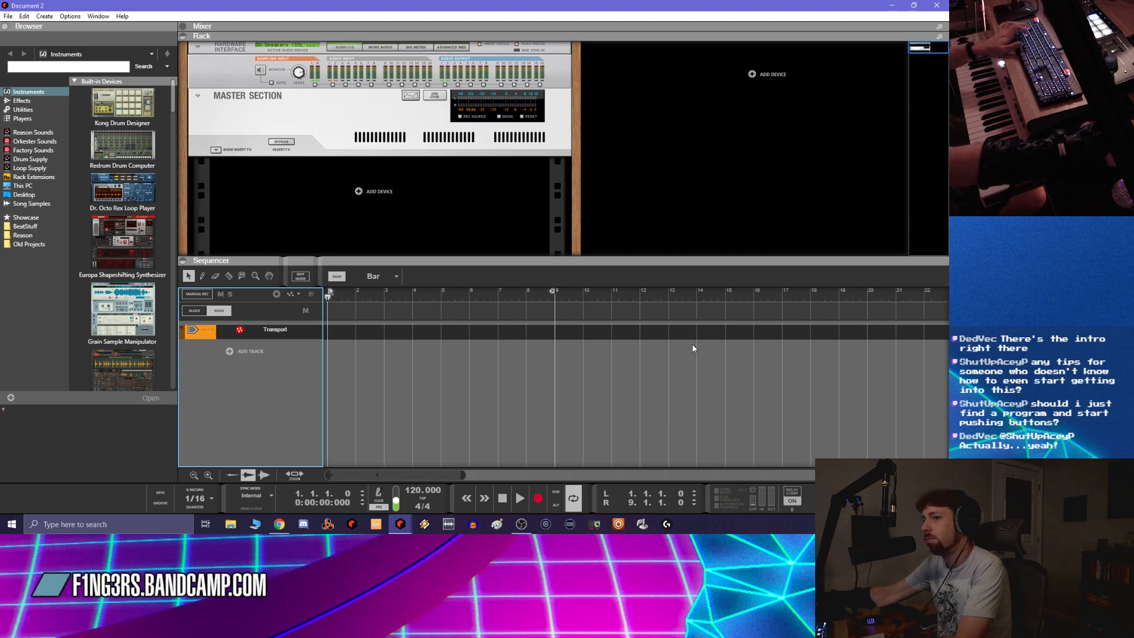
pyautogui.click(939, 5)
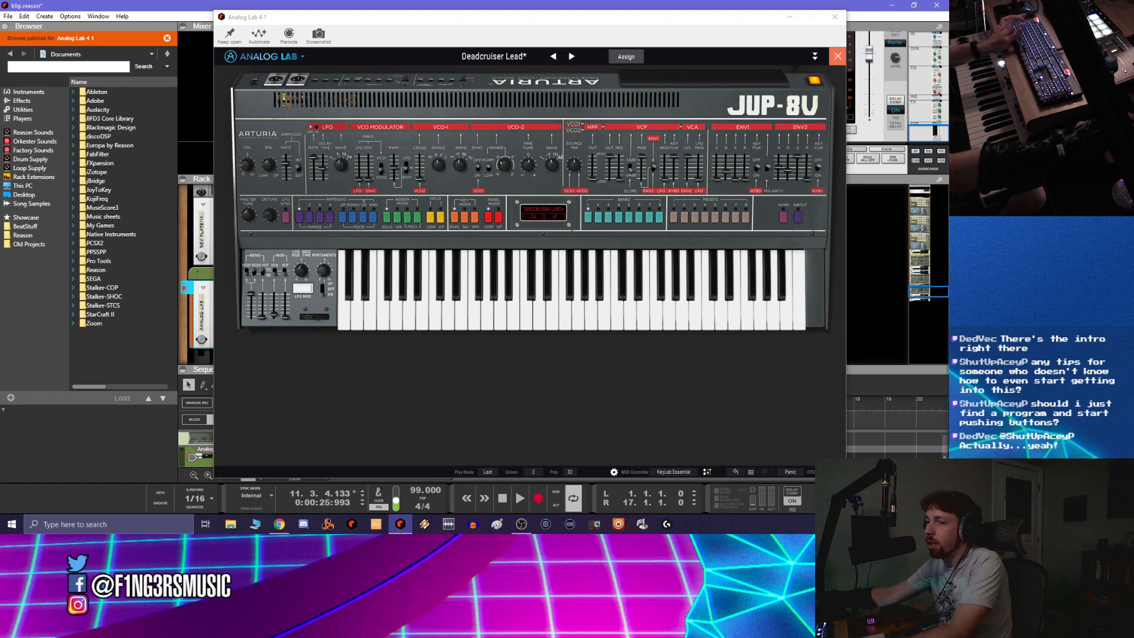
pyautogui.hotkey('alt', 'Tab')
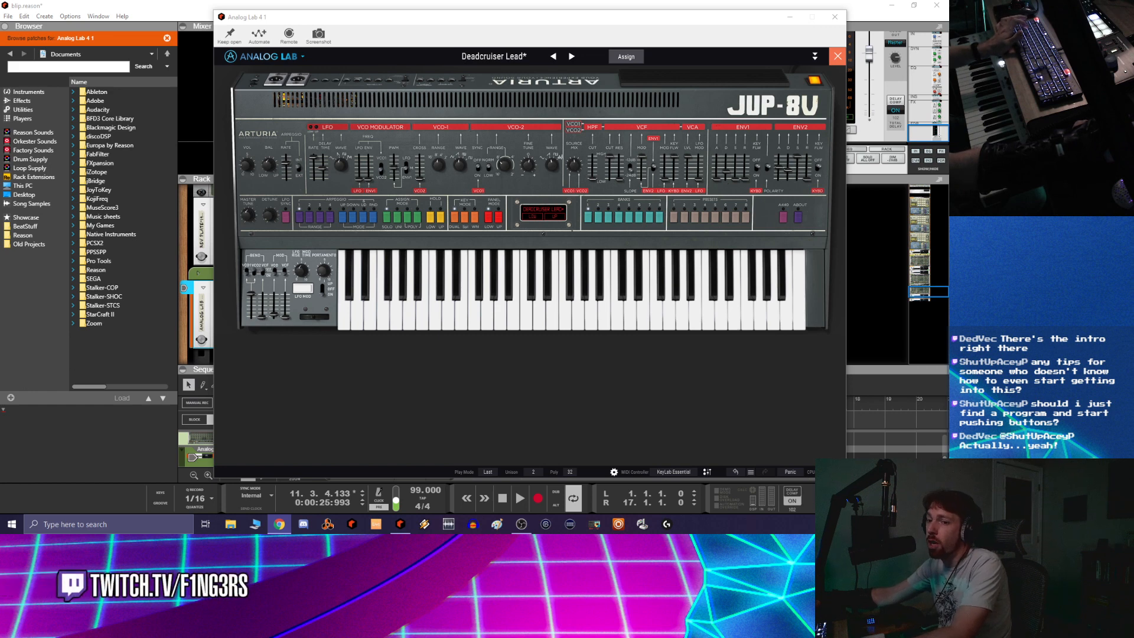
pyautogui.hotkey('alt', 'Tab')
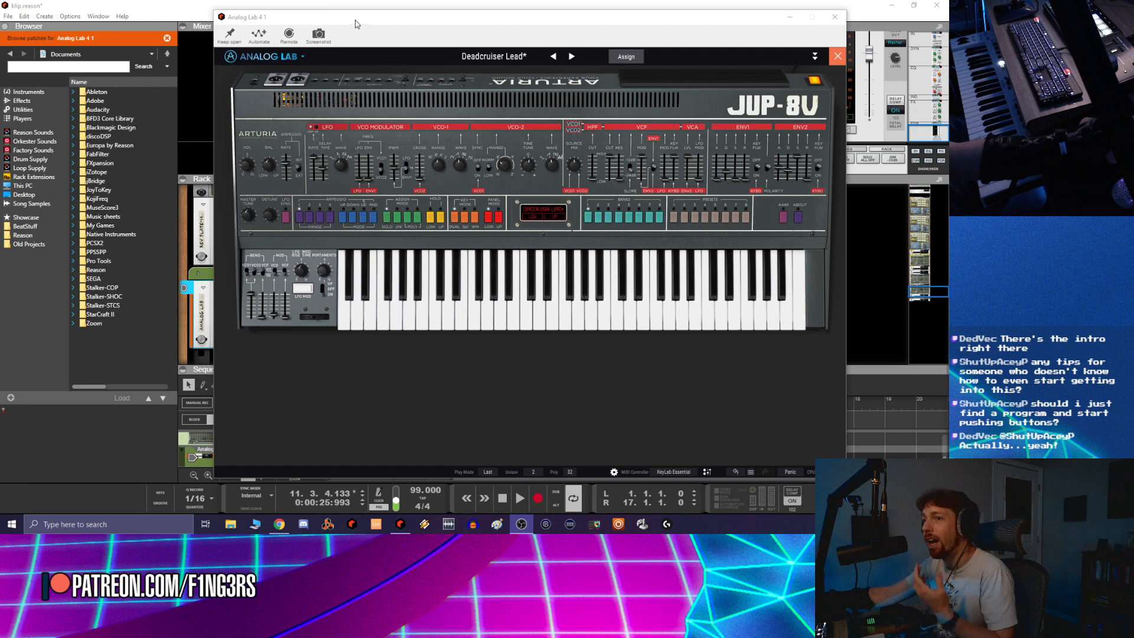
# Close the Analog Lab 4 editor and look over the mixer channels and the Redrum and Kong devices in the rack
pyautogui.click(264, 4)
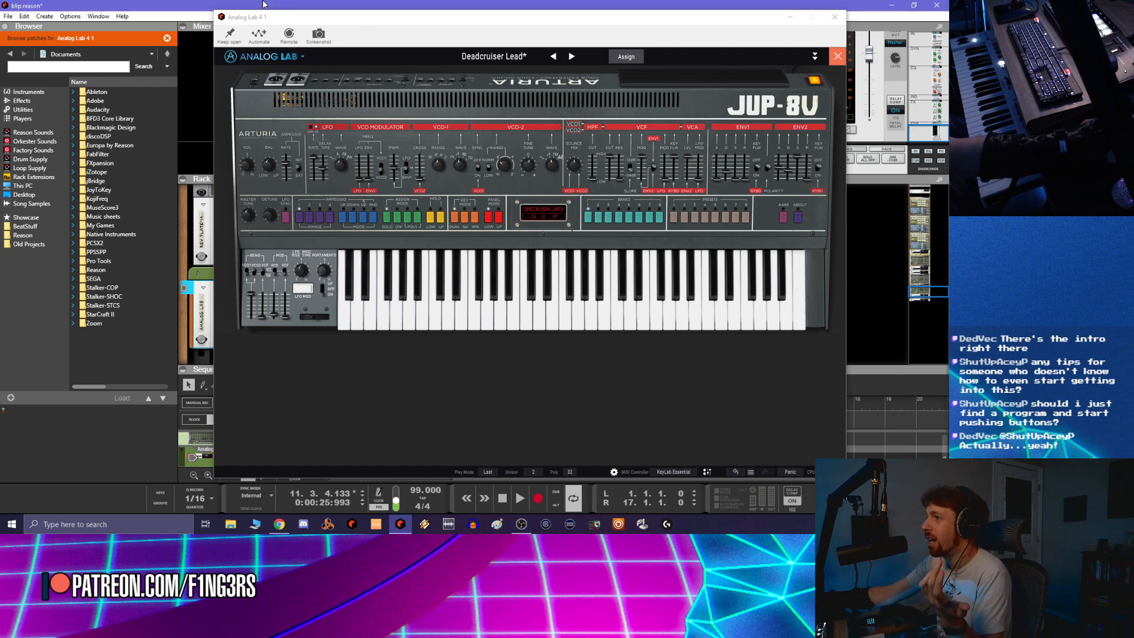
pyautogui.click(835, 17)
pyautogui.scroll(10, 492, 226)
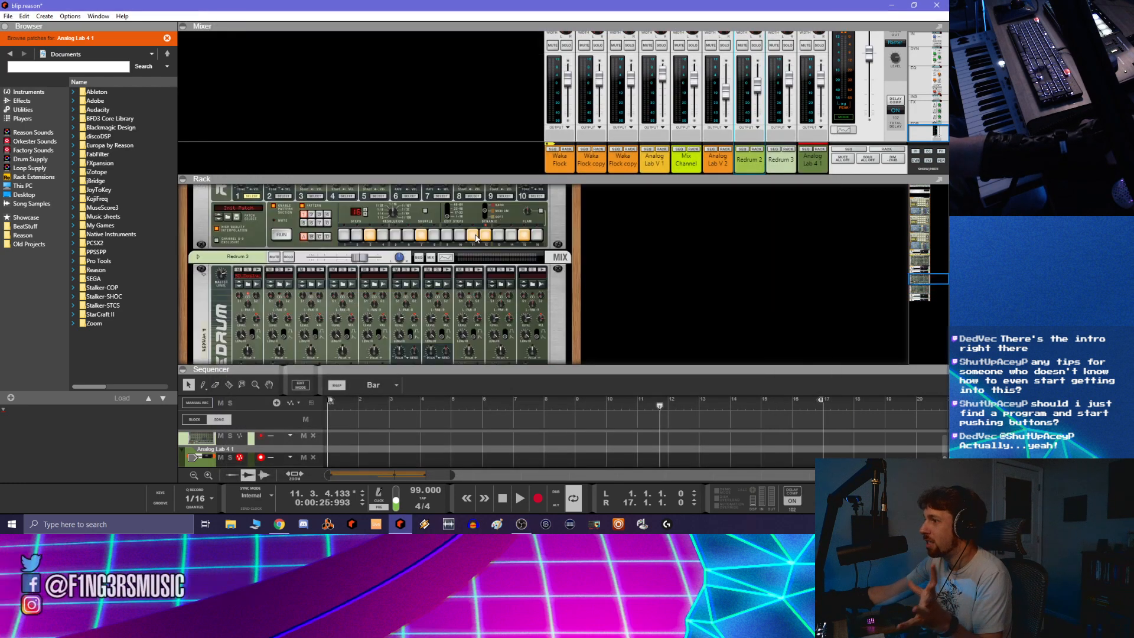
pyautogui.scroll(5, 458, 241)
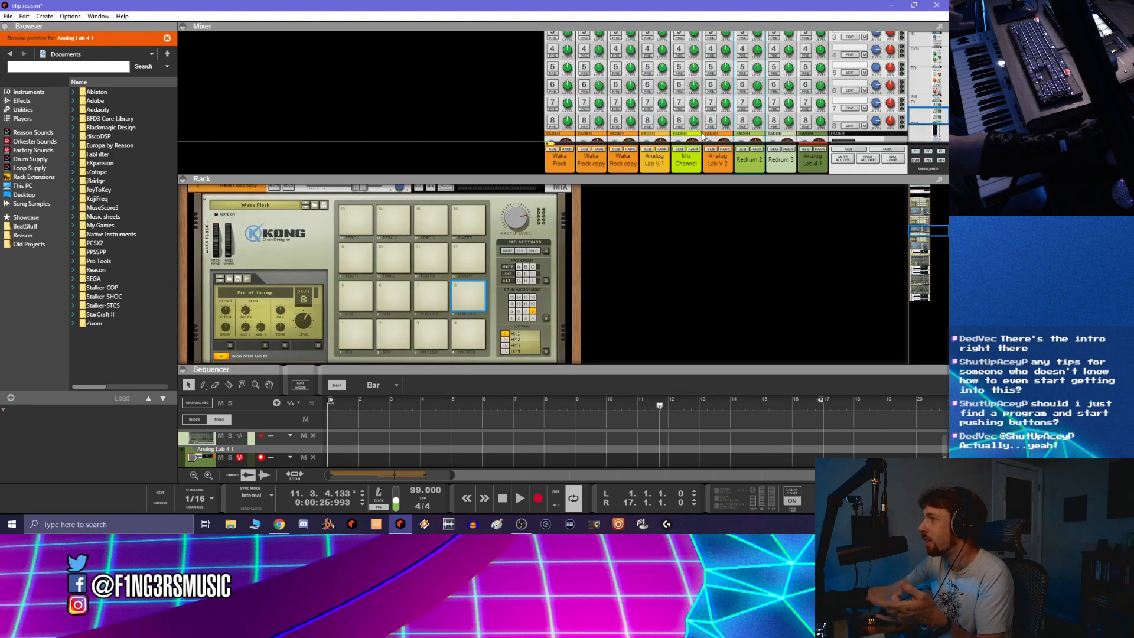
pyautogui.scroll(-1, 546, 221)
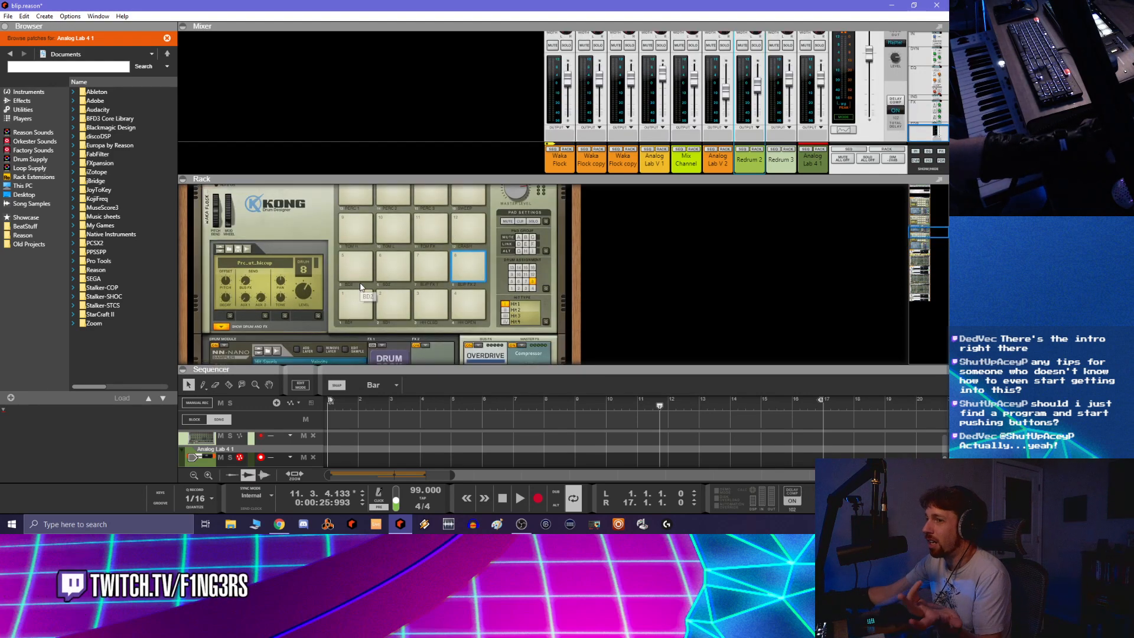
pyautogui.click(934, 296)
pyautogui.scroll(1, 504, 271)
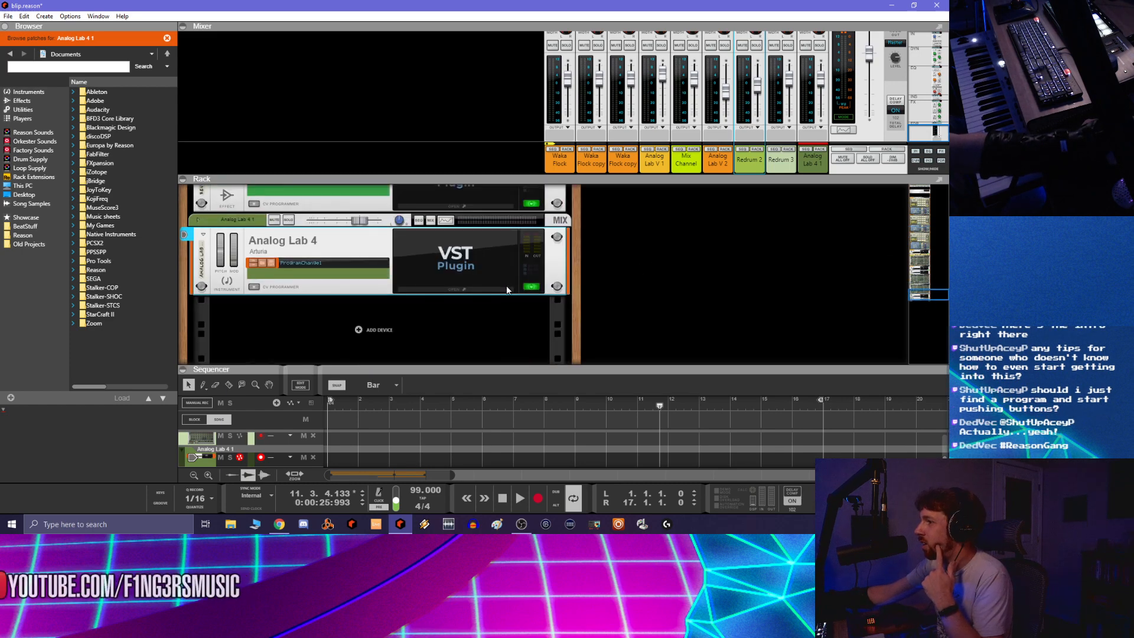
# Reopen the Analog Lab 4 editor to view the full Jup-8 panel, and close the editor
pyautogui.click(488, 291)
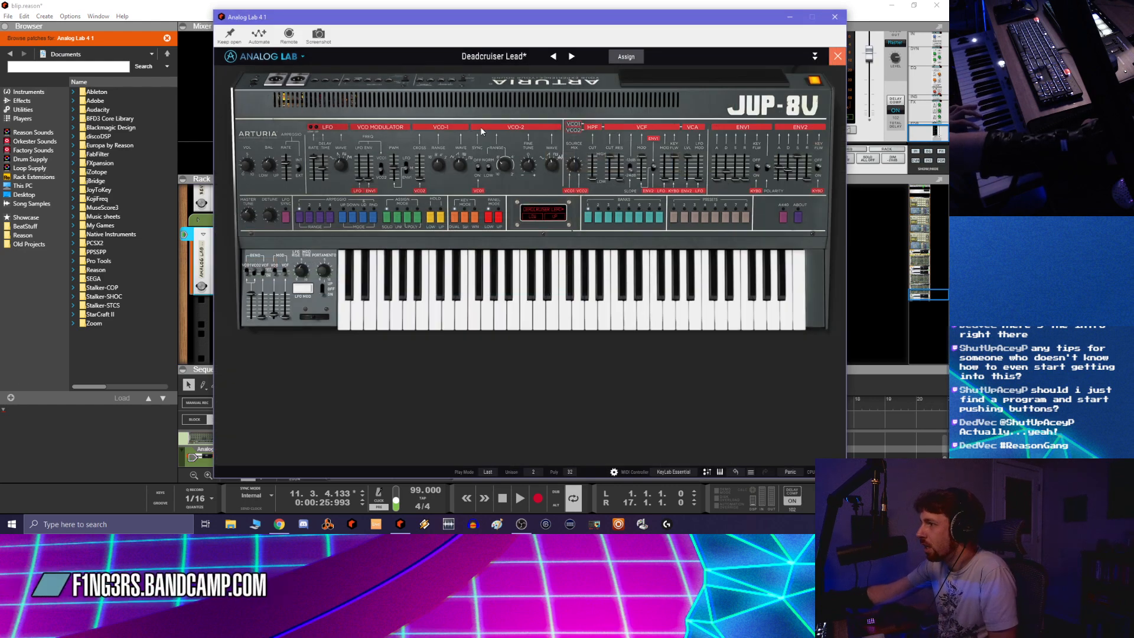
pyautogui.moveTo(589, 18); pyautogui.dragTo(560, 16)
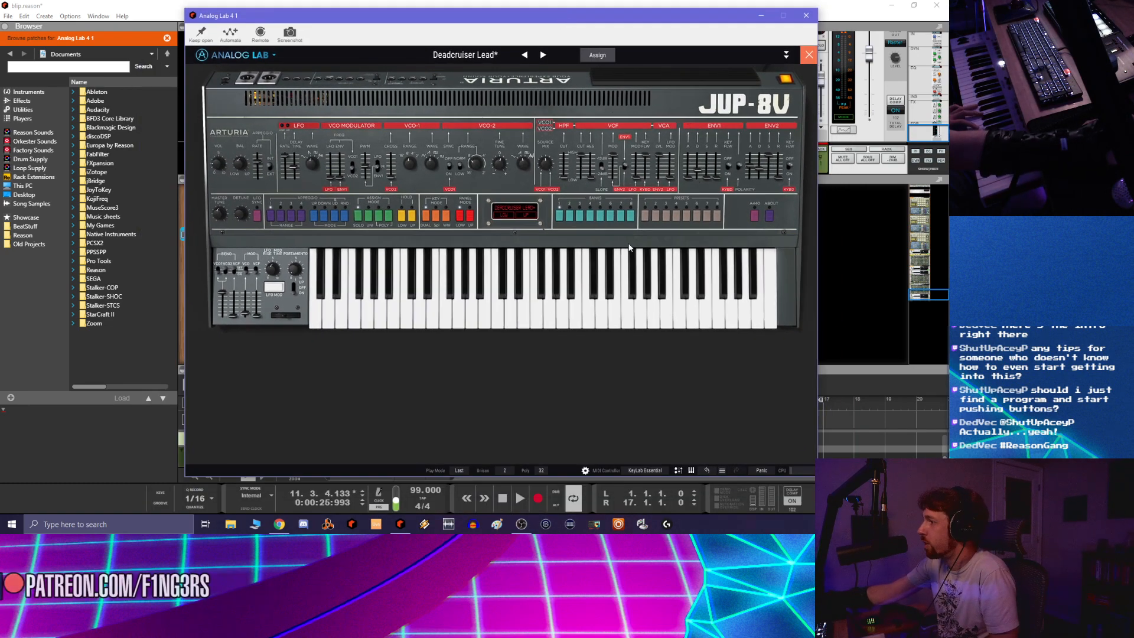
pyautogui.click(805, 16)
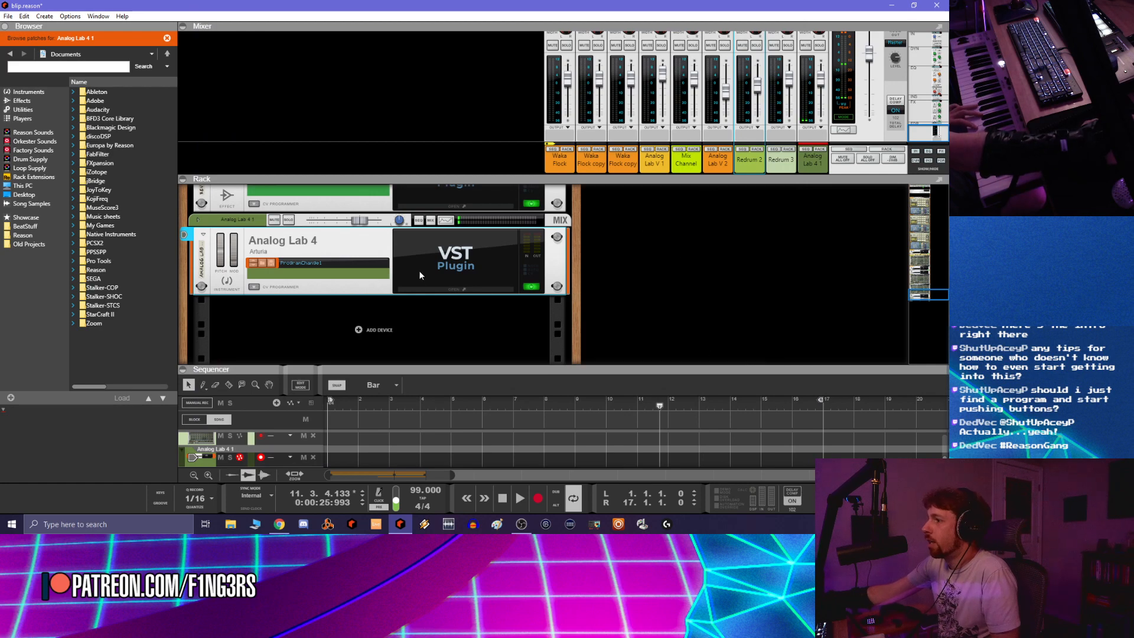
# Collapse the browser to give the rack and sequencer the full window width
pyautogui.scroll(-1, 420, 275)
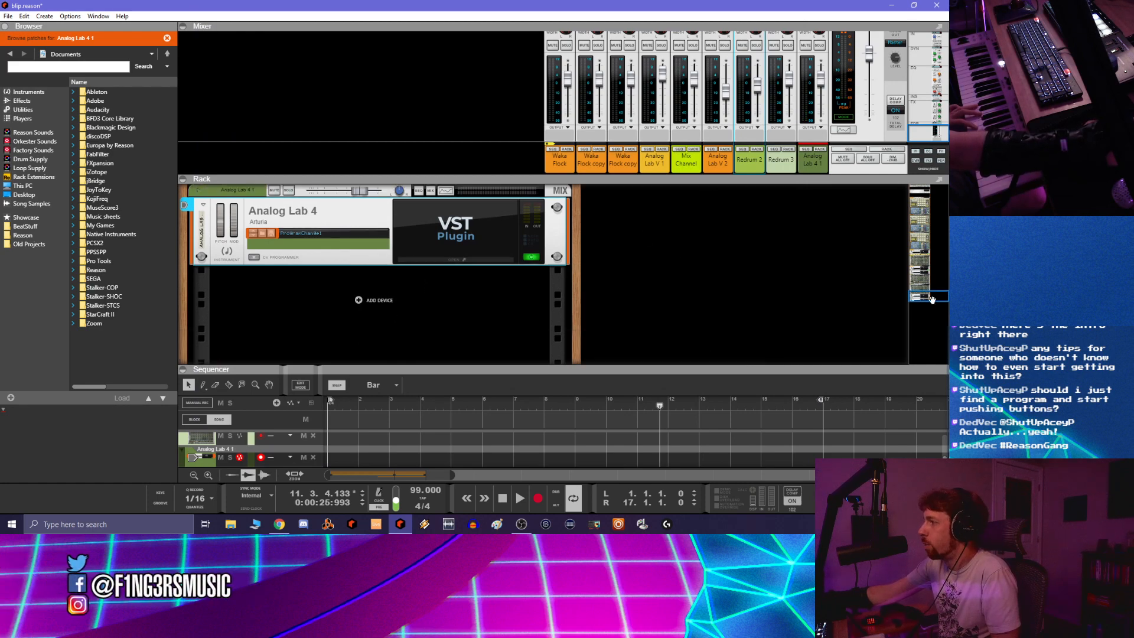
pyautogui.moveTo(926, 249); pyautogui.dragTo(926, 288)
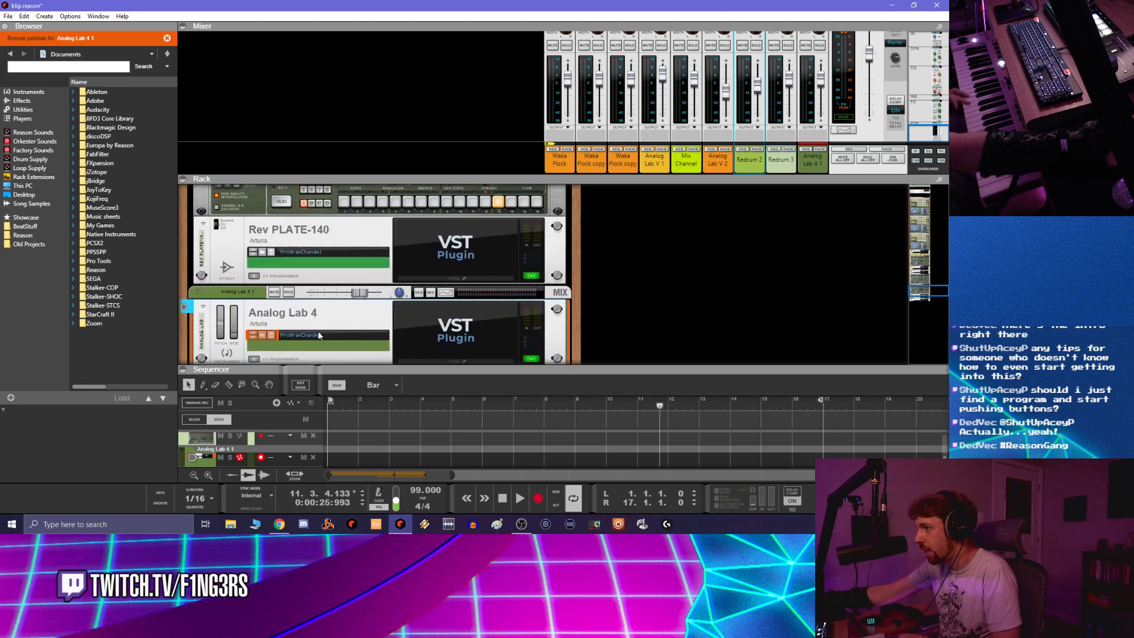
pyautogui.click(4, 27)
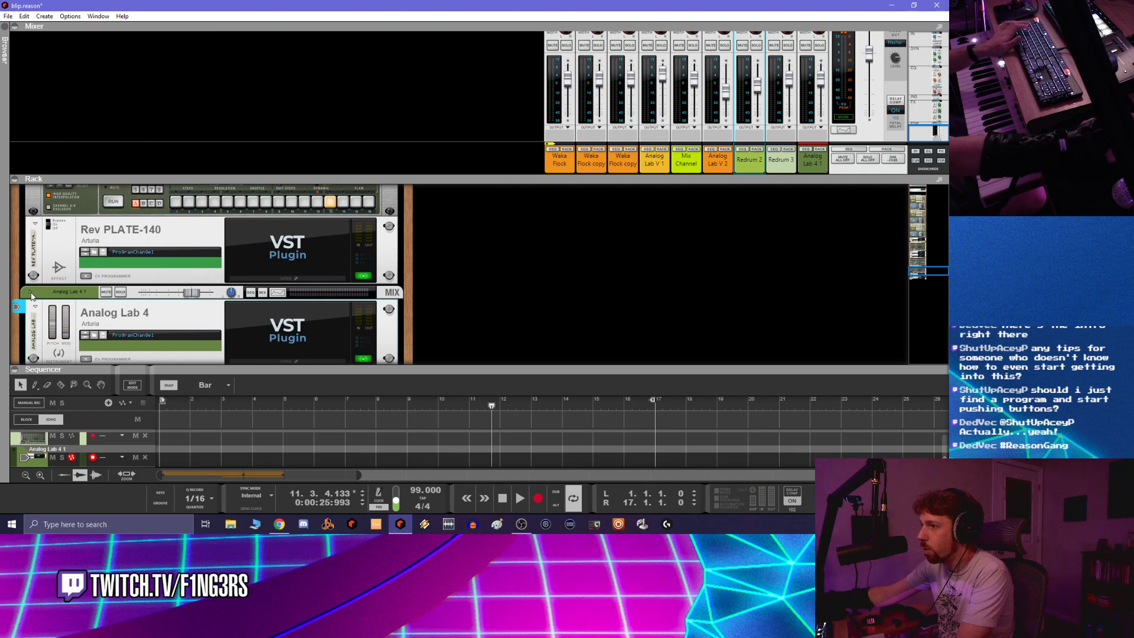
# Try moving the Analog Lab 4 1 mix channel into a second rack column, and undo the move
pyautogui.moveTo(31, 296); pyautogui.dragTo(431, 277)
pyautogui.scroll(-2, 434, 278)
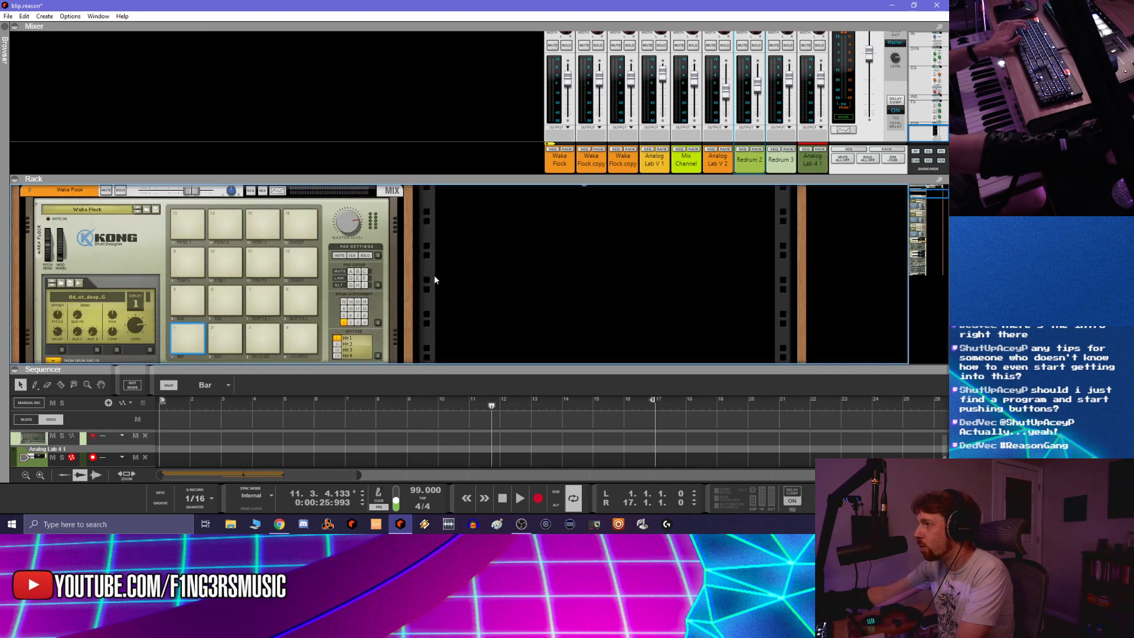
pyautogui.scroll(-3, 435, 279)
pyautogui.scroll(7, 435, 279)
pyautogui.hotkey('ctrl', 'z')
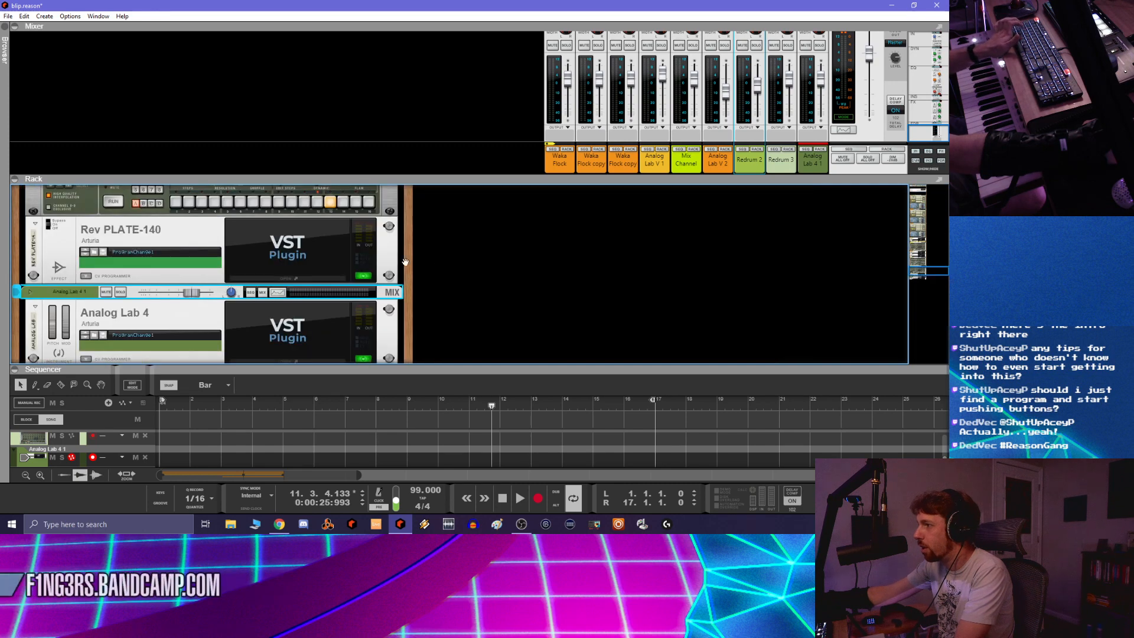
pyautogui.scroll(-3, 406, 261)
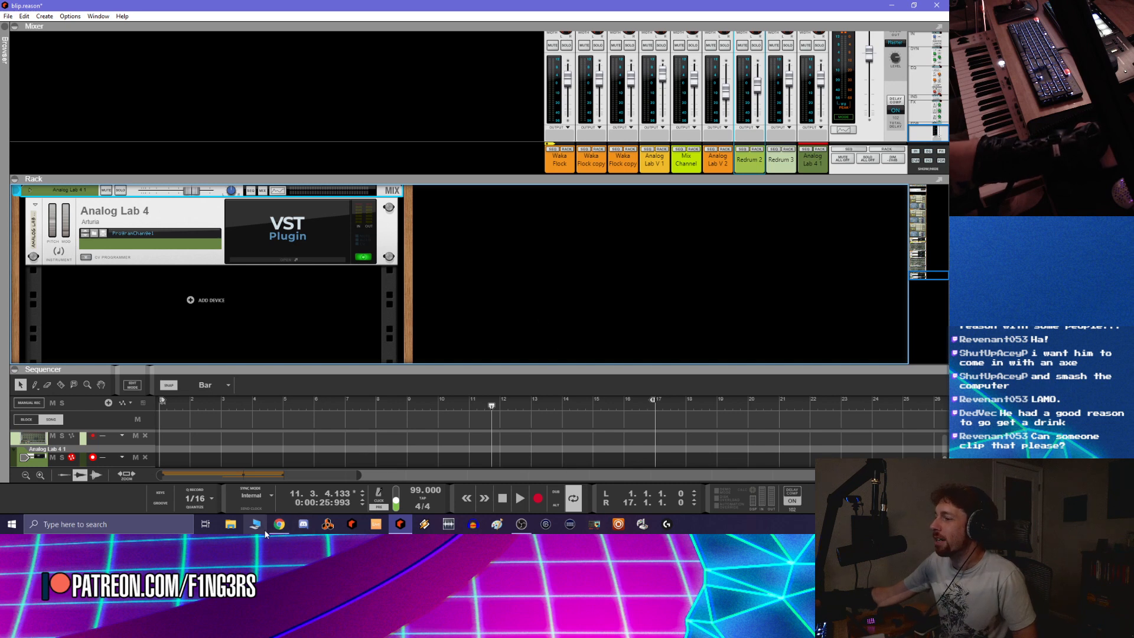
pyautogui.hotkey('alt', 'Tab')
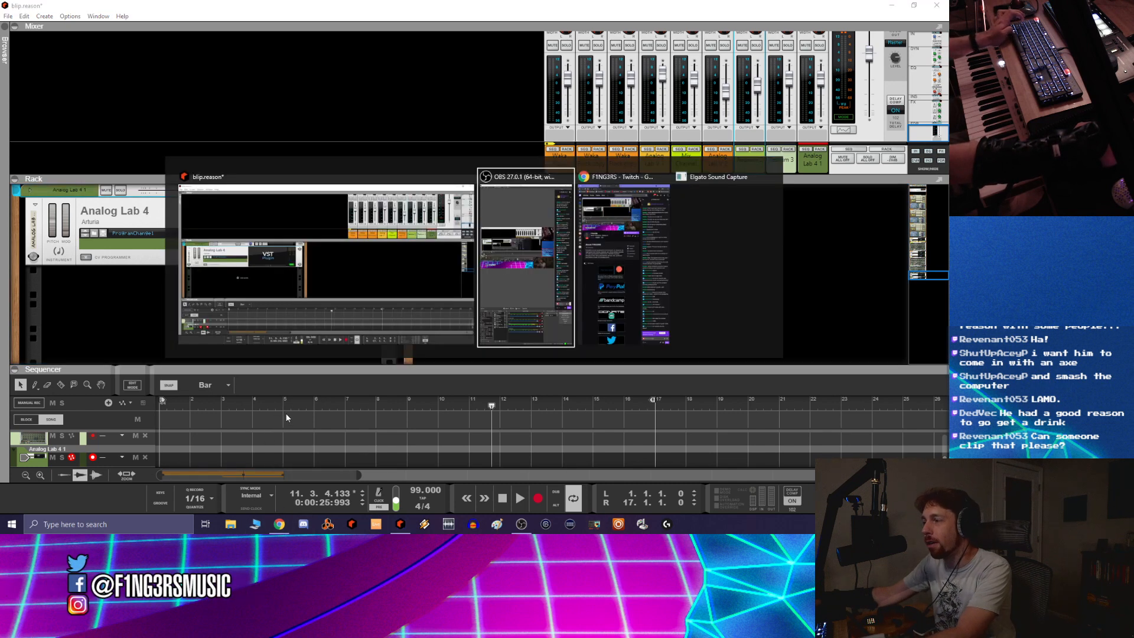
pyautogui.hotkey('alt', 'Tab')
pyautogui.hotkey('alt', 'Tab')
pyautogui.hotkey('alt', 'Tab')
pyautogui.hotkey('alt', 'Tab')
pyautogui.hotkey('alt', 'Tab')
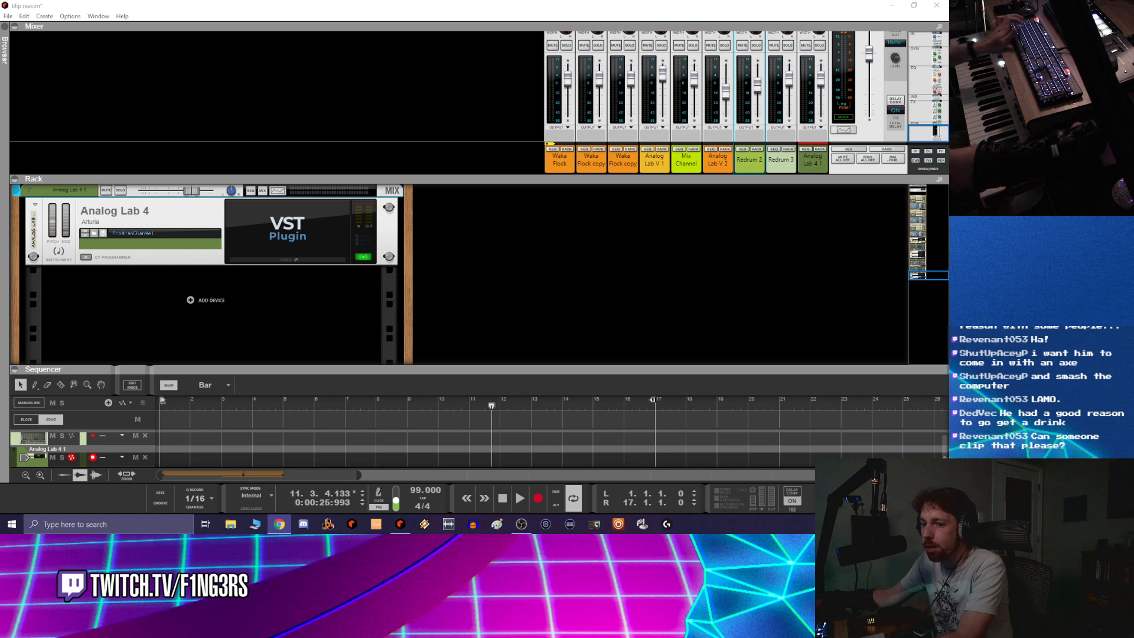
pyautogui.hotkey('alt', 'Tab')
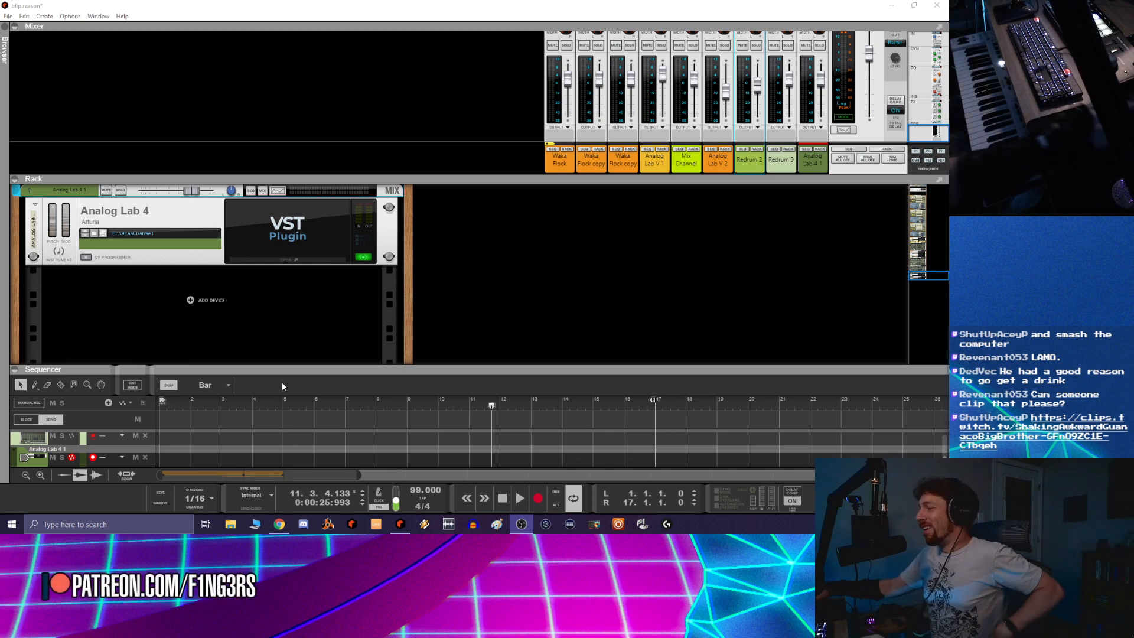
# Return the song position to the start and add a Thor Polysonic Synthesizer below Analog Lab 4 in the rack
pyautogui.click(498, 497)
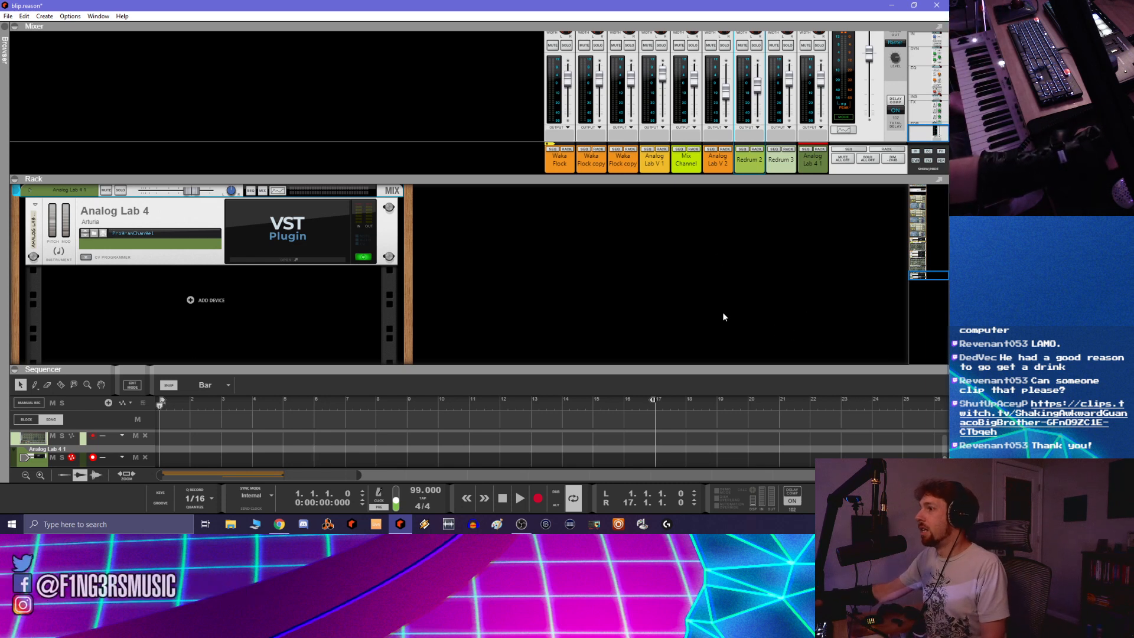
pyautogui.scroll(1, 722, 312)
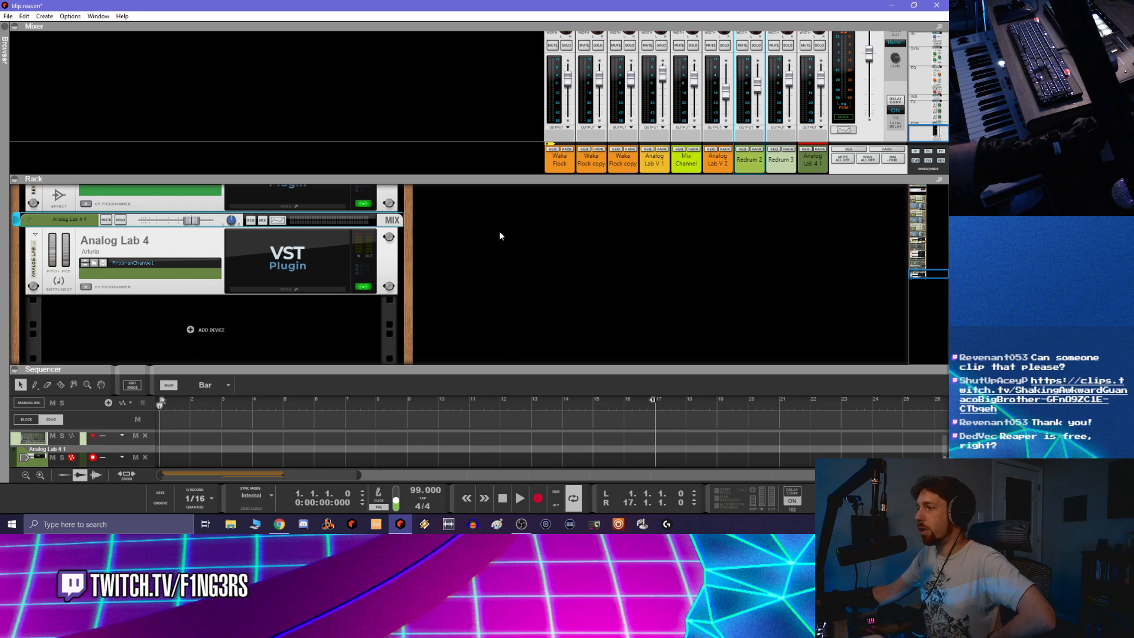
pyautogui.rightClick(264, 335)
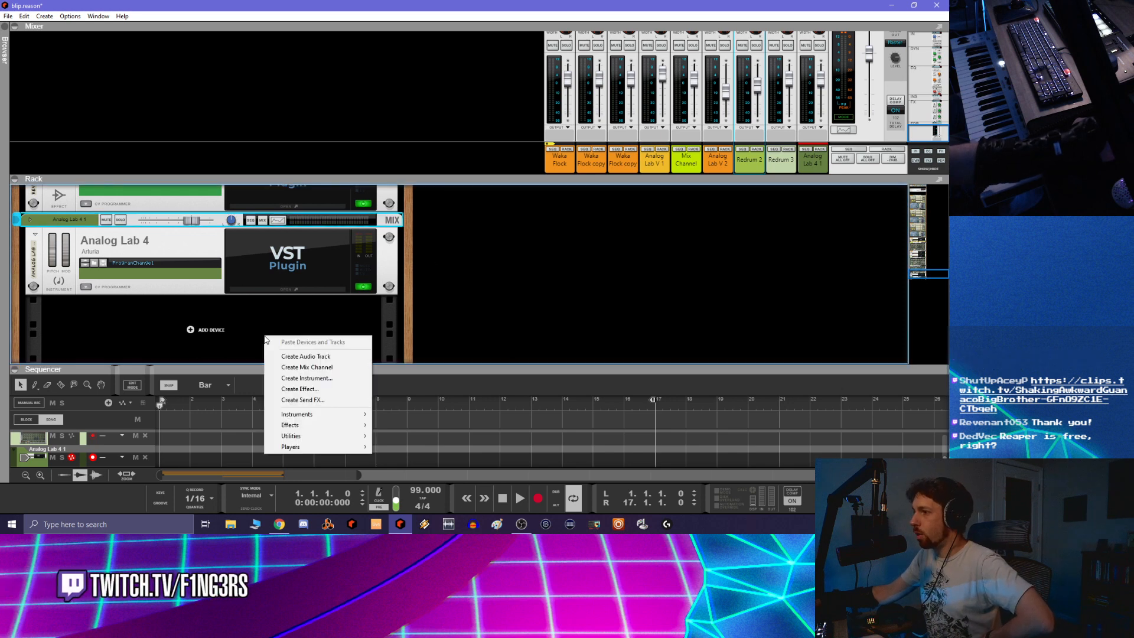
pyautogui.moveTo(353, 414)
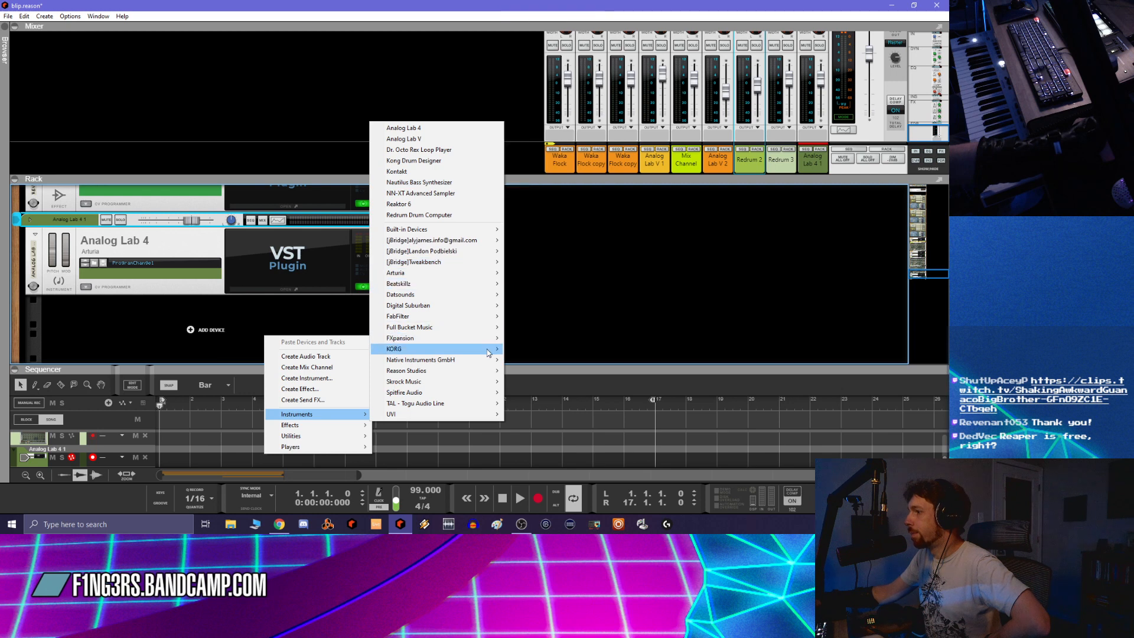
pyautogui.moveTo(475, 374)
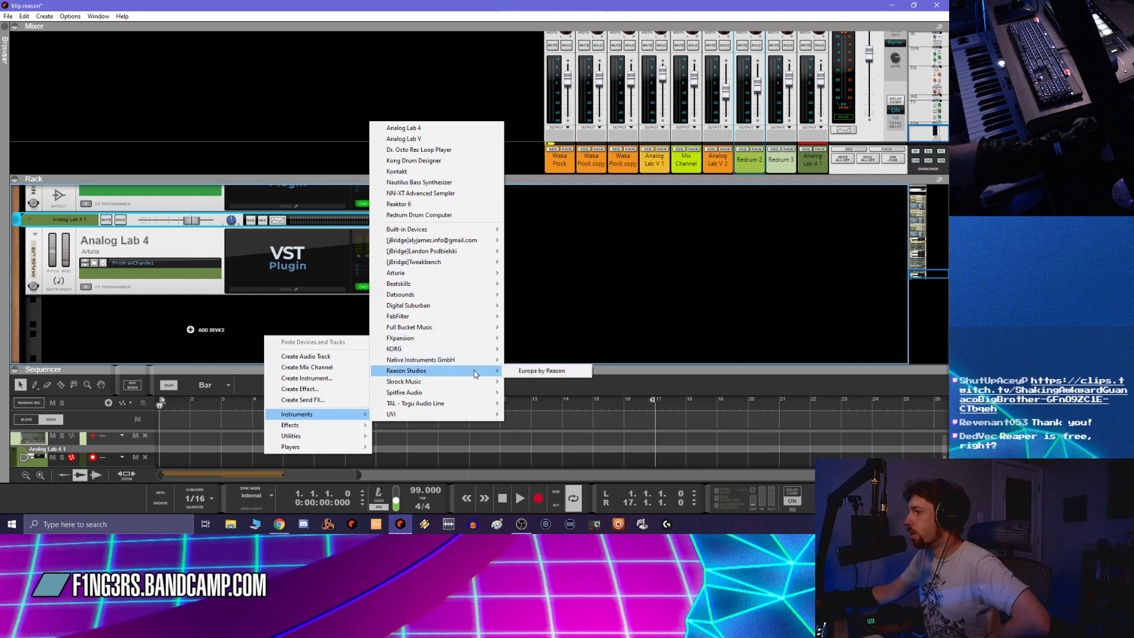
pyautogui.moveTo(473, 231)
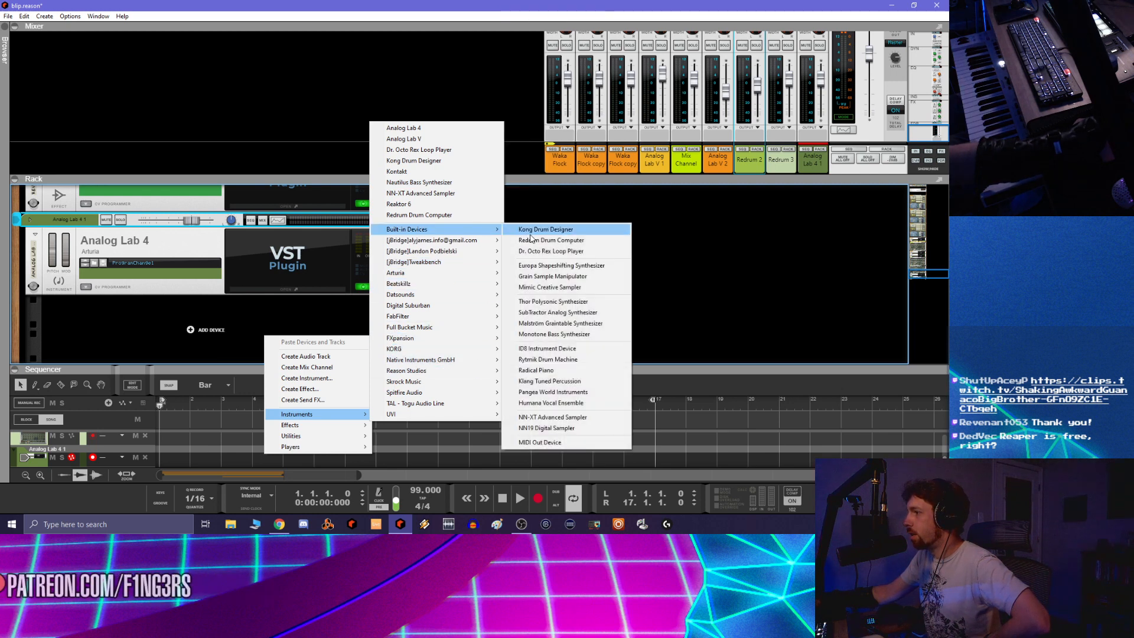
pyautogui.click(578, 303)
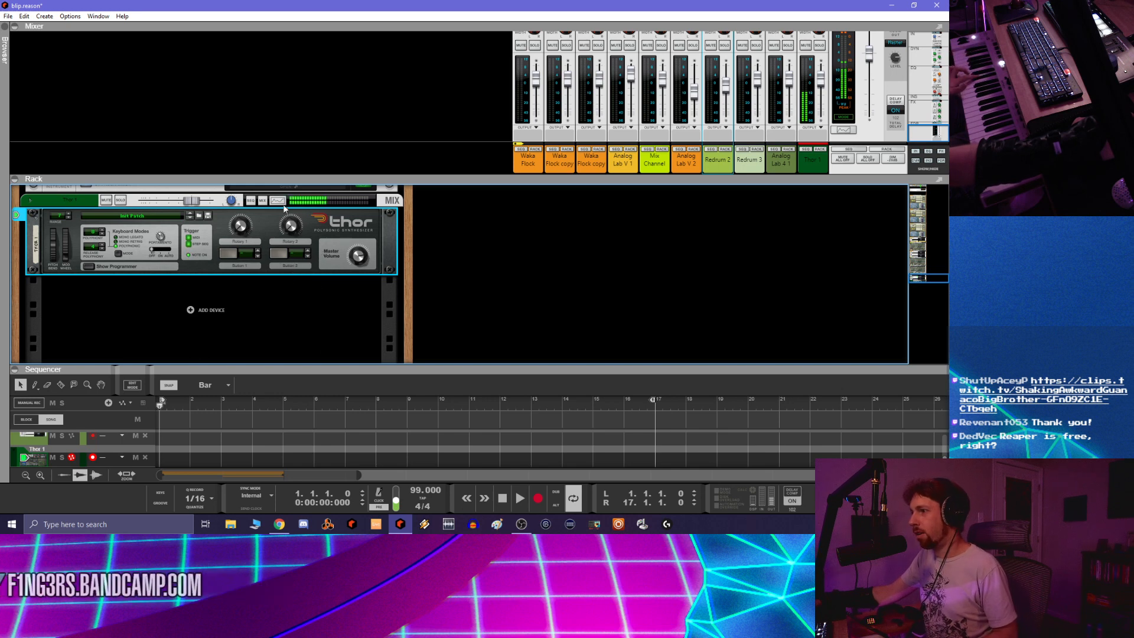
# Browse the factory Thor patches for the new Thor and load 101 Bass from the Bass folder
pyautogui.click(198, 217)
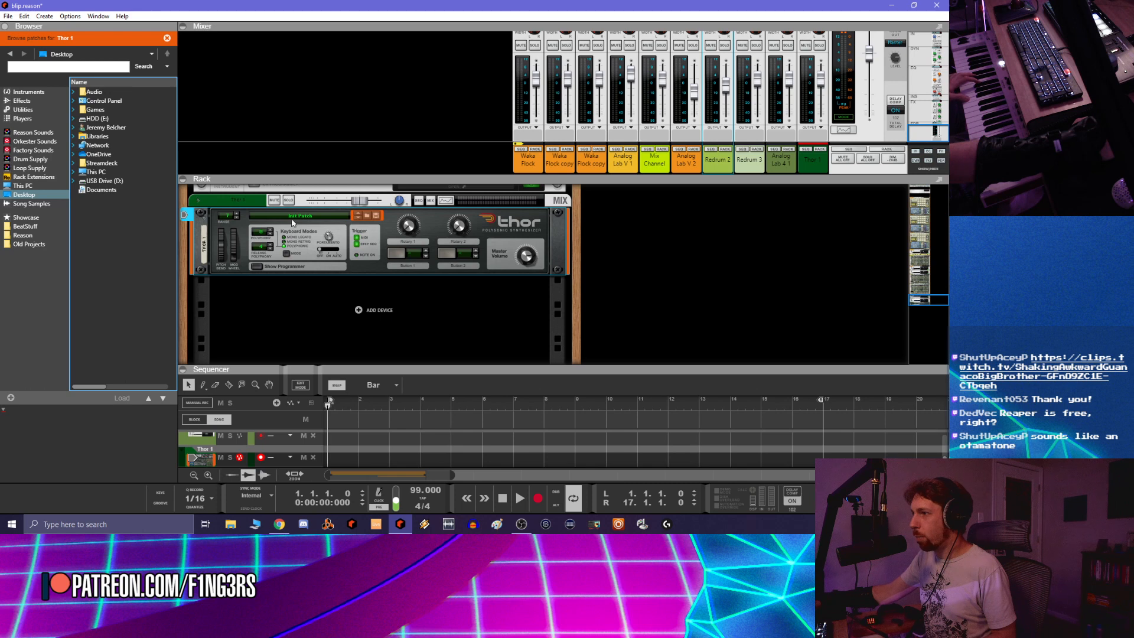
pyautogui.click(363, 218)
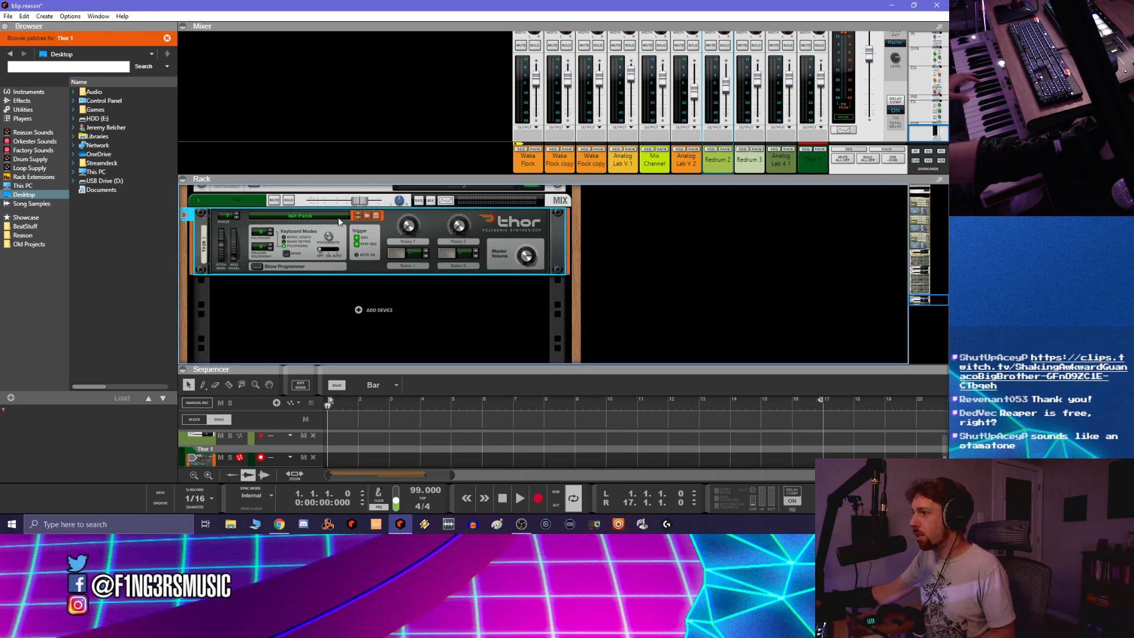
pyautogui.click(53, 133)
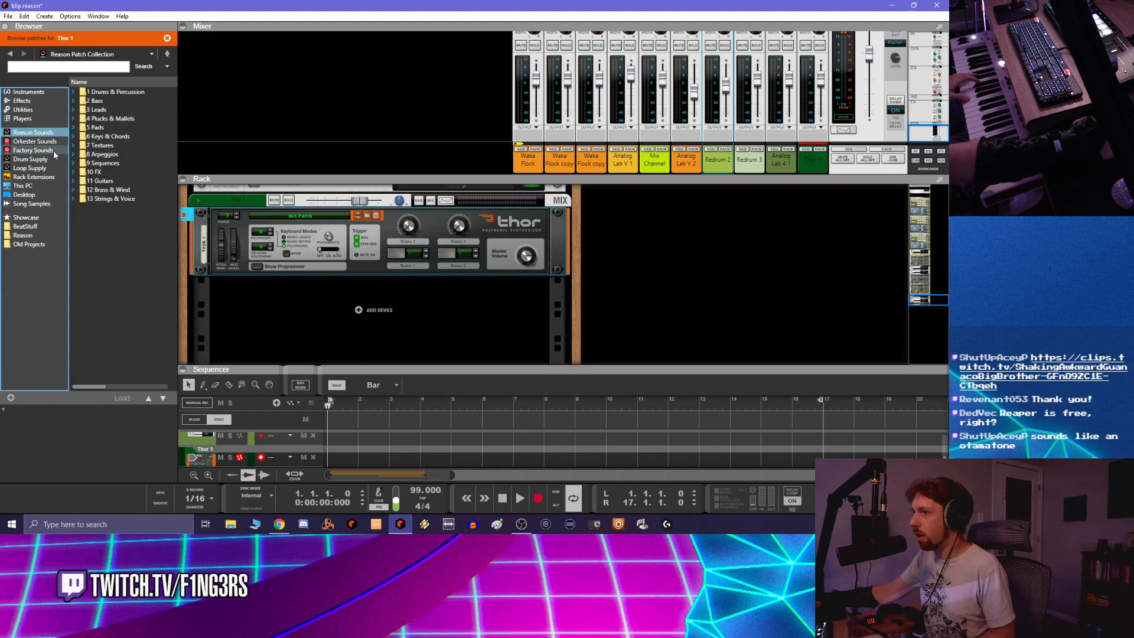
pyautogui.click(53, 150)
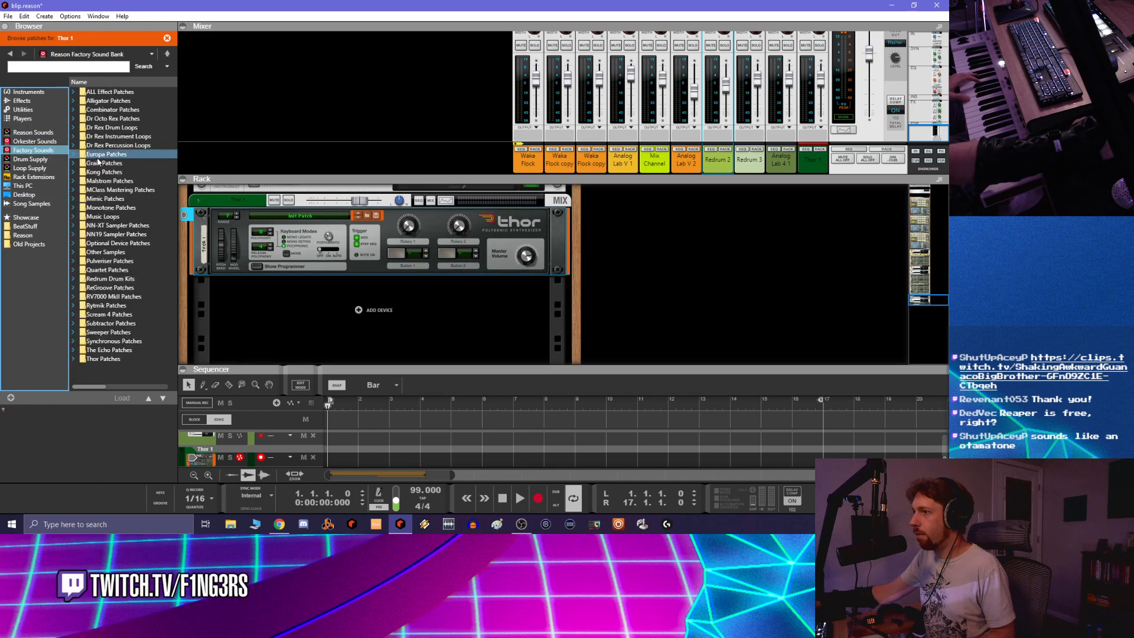
pyautogui.doubleClick(104, 359)
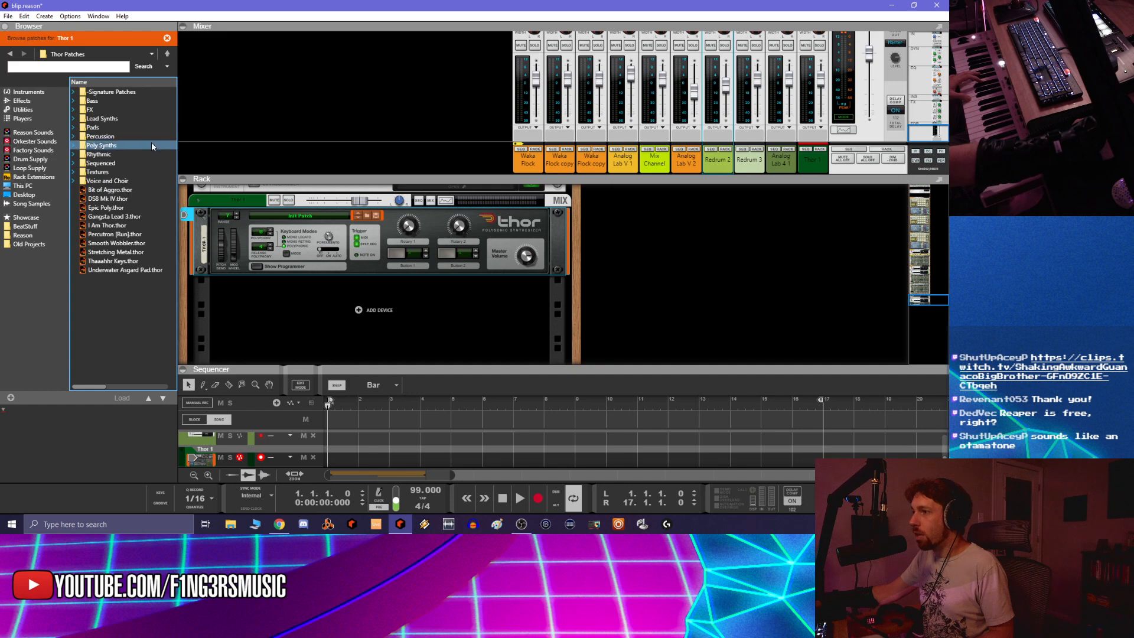
pyautogui.doubleClick(105, 101)
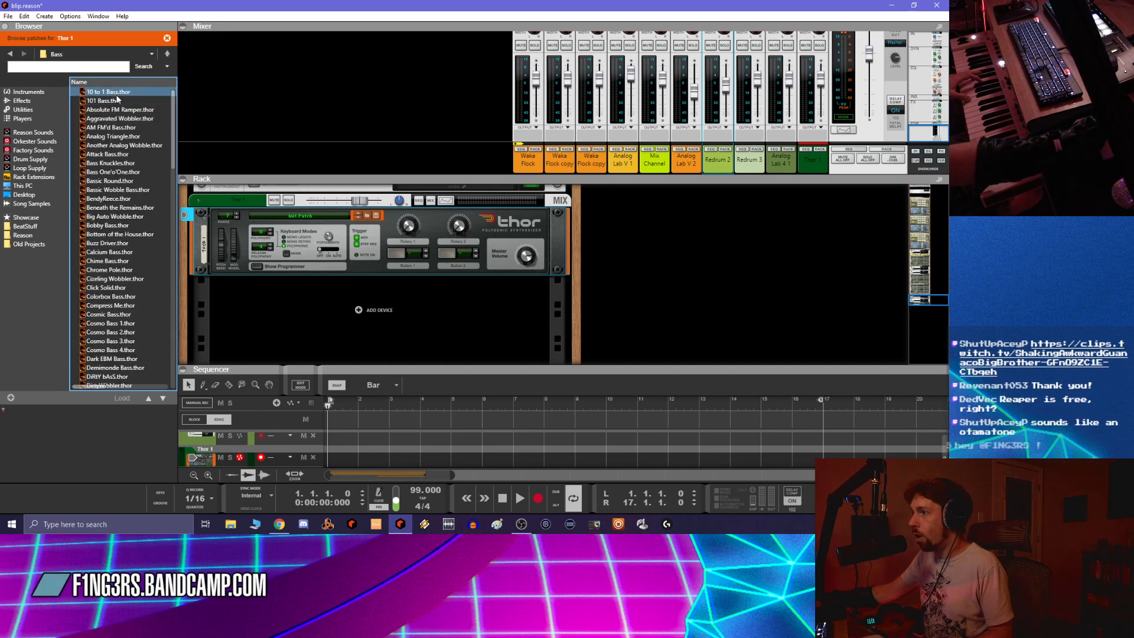
pyautogui.click(107, 101)
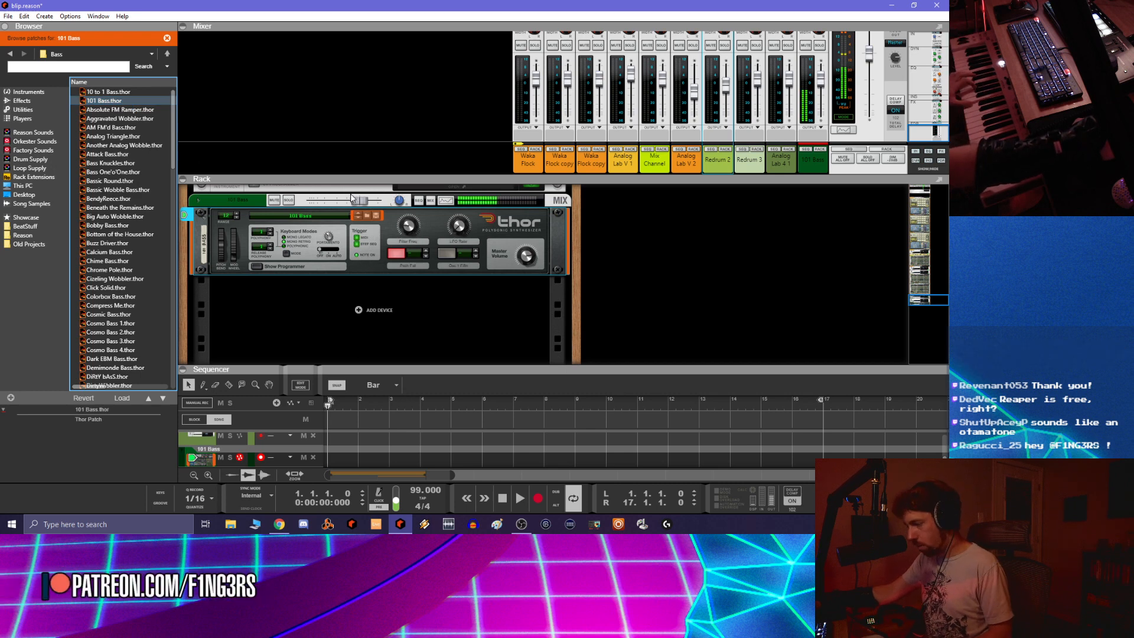
# Audition Thor's bass patches from 10 to 1 Bass through Absolute FM Ramper, Aggravated Wobbler and AM FM'd Bass to Analog Triangle
pyautogui.click(358, 217)
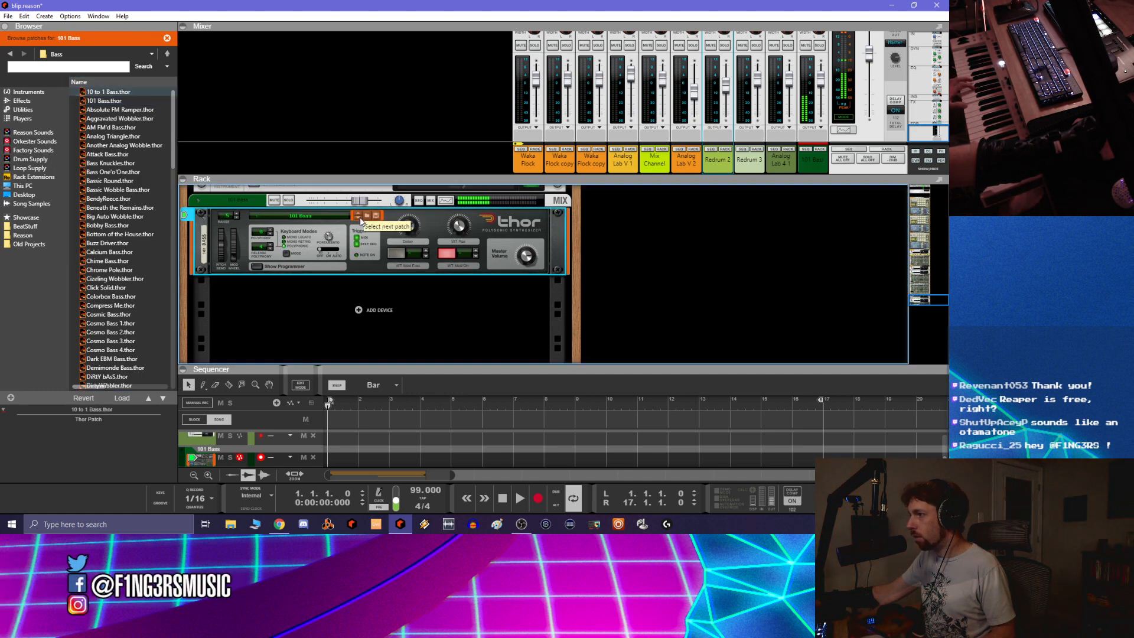
pyautogui.click(361, 219)
pyautogui.click(360, 219)
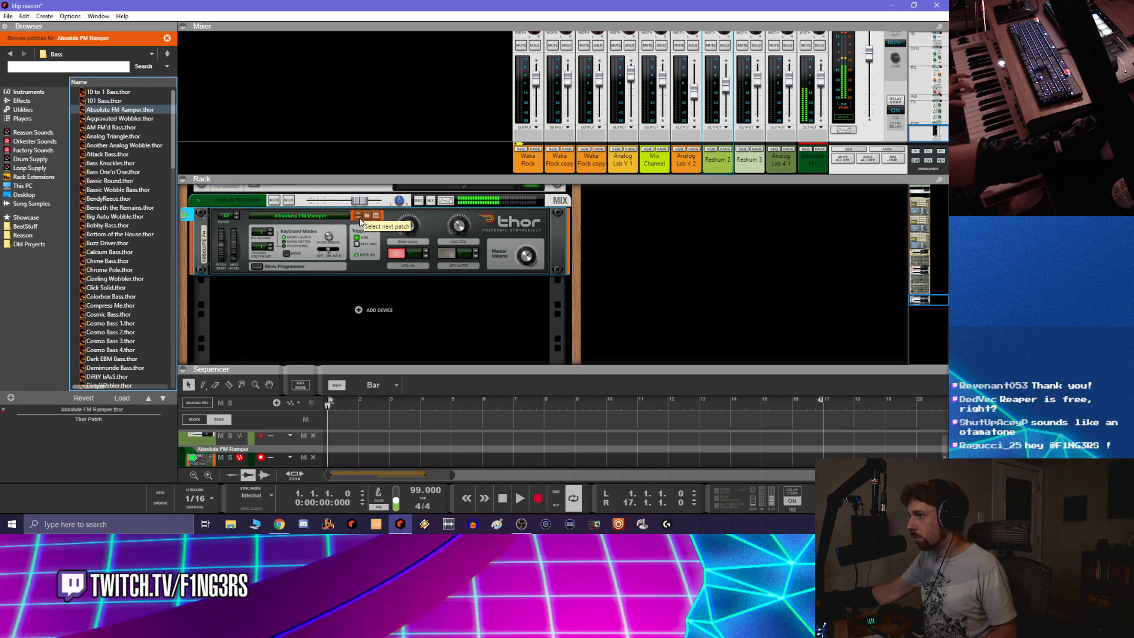
pyautogui.click(361, 219)
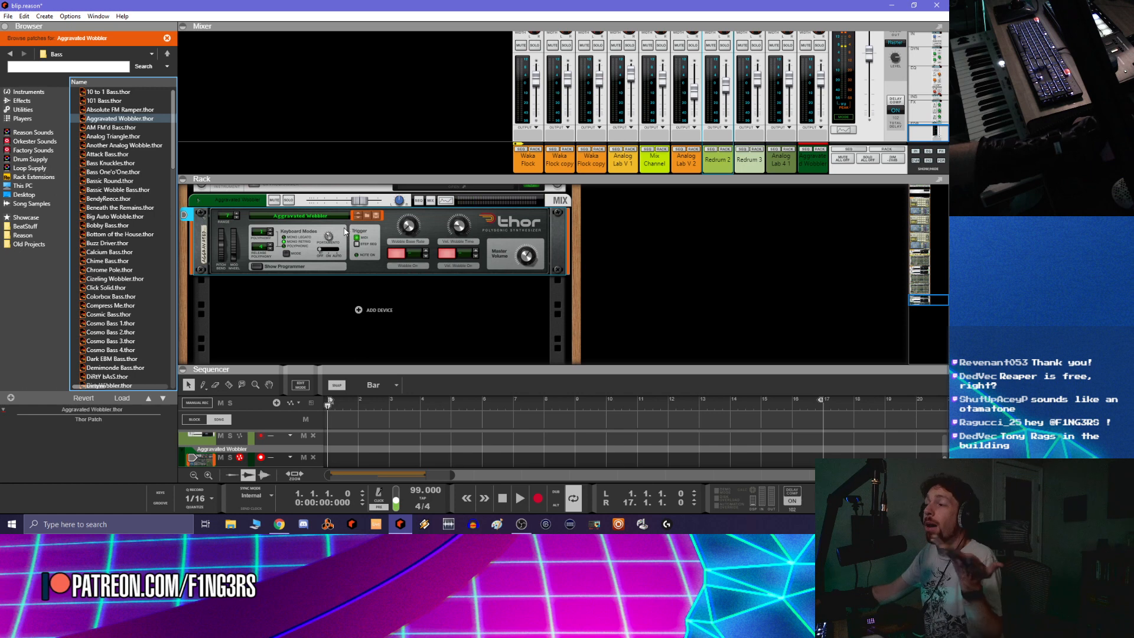
pyautogui.click(359, 218)
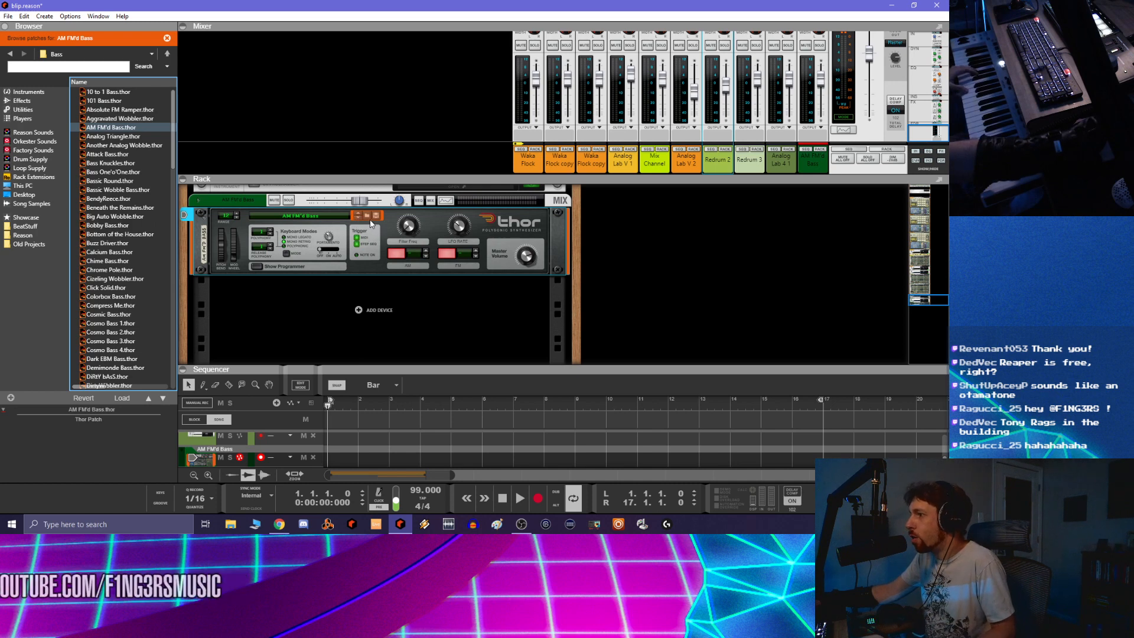
pyautogui.click(359, 222)
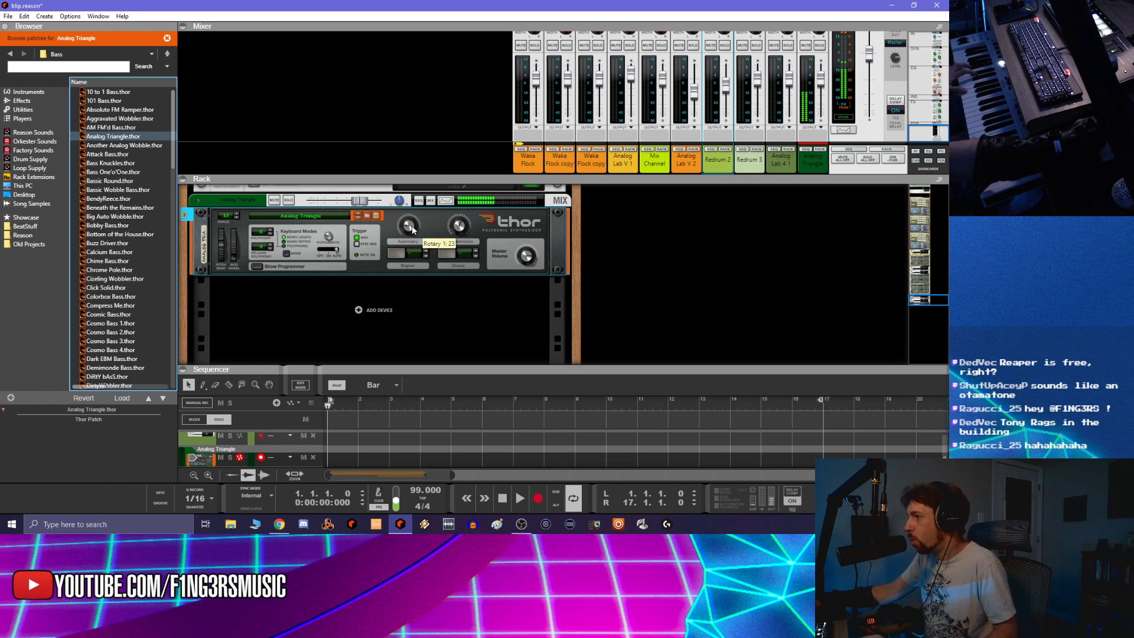
pyautogui.click(409, 224)
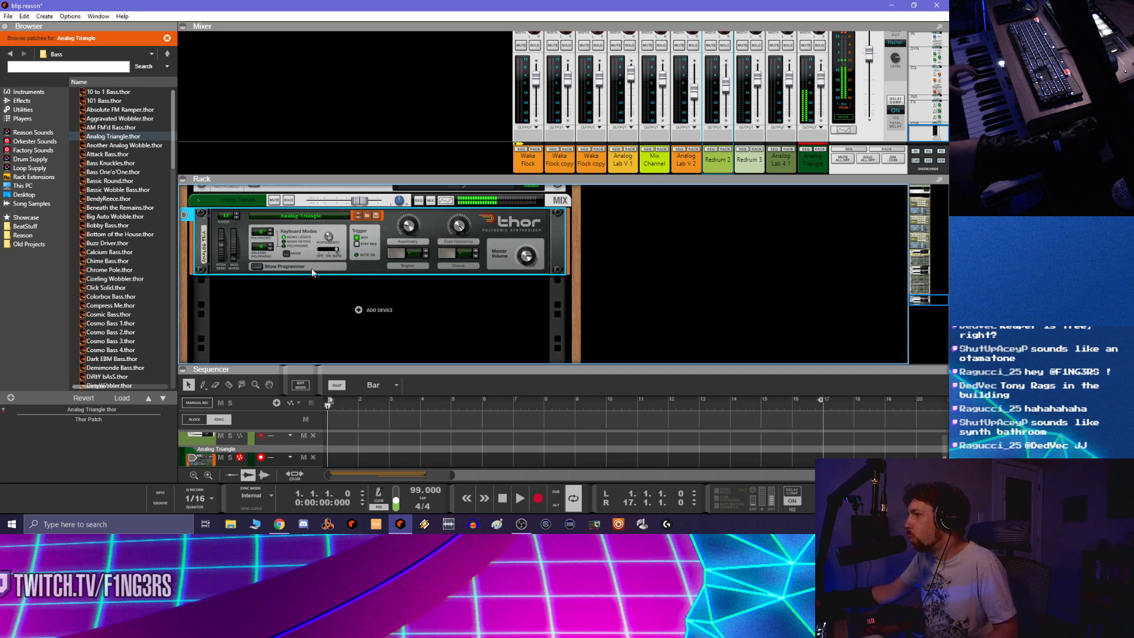
# Show Thor's programmer and enlarge the rack area to examine its oscillators, filters, modulation matrix and step sequencer
pyautogui.click(257, 265)
pyautogui.scroll(-8, 280, 259)
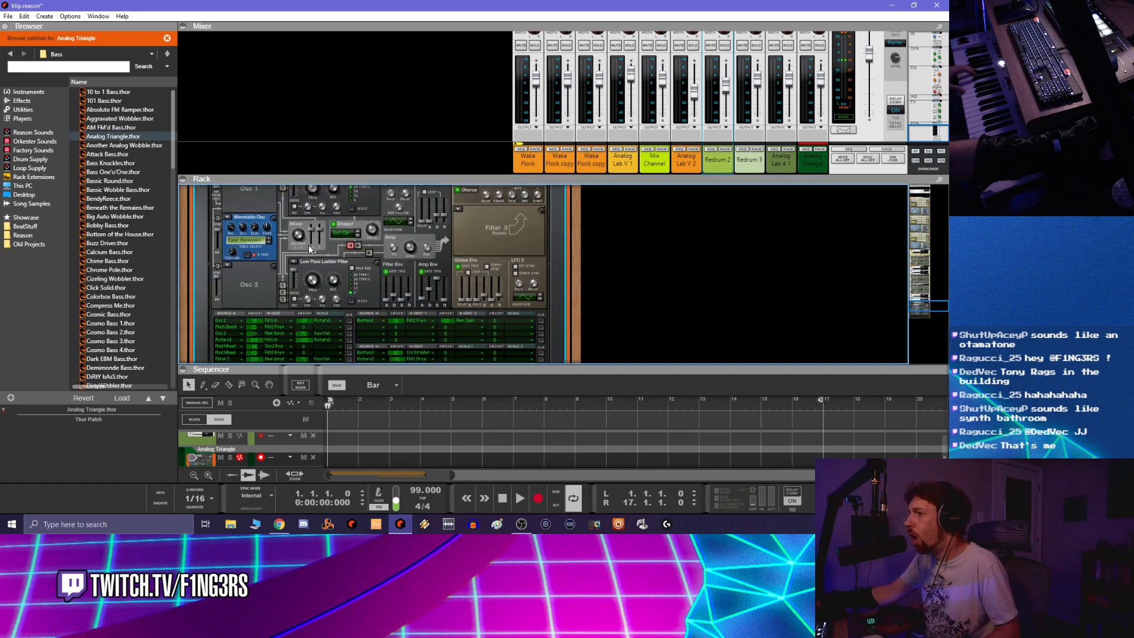
pyautogui.click(465, 360)
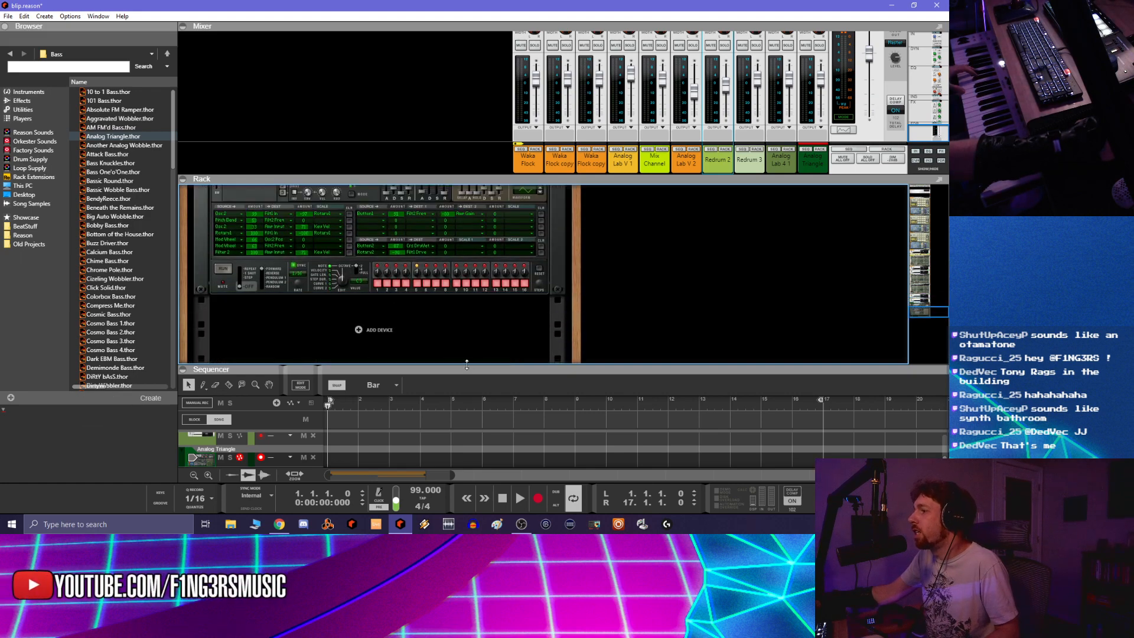
pyautogui.moveTo(465, 364); pyautogui.dragTo(461, 433)
pyautogui.scroll(3, 440, 349)
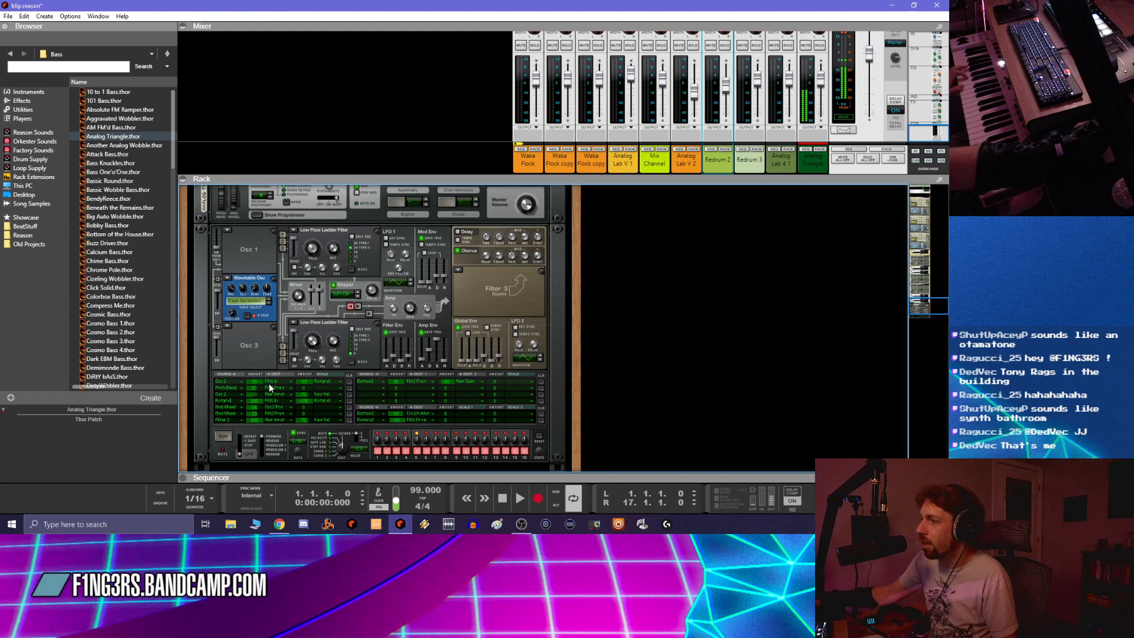
pyautogui.scroll(3, 277, 393)
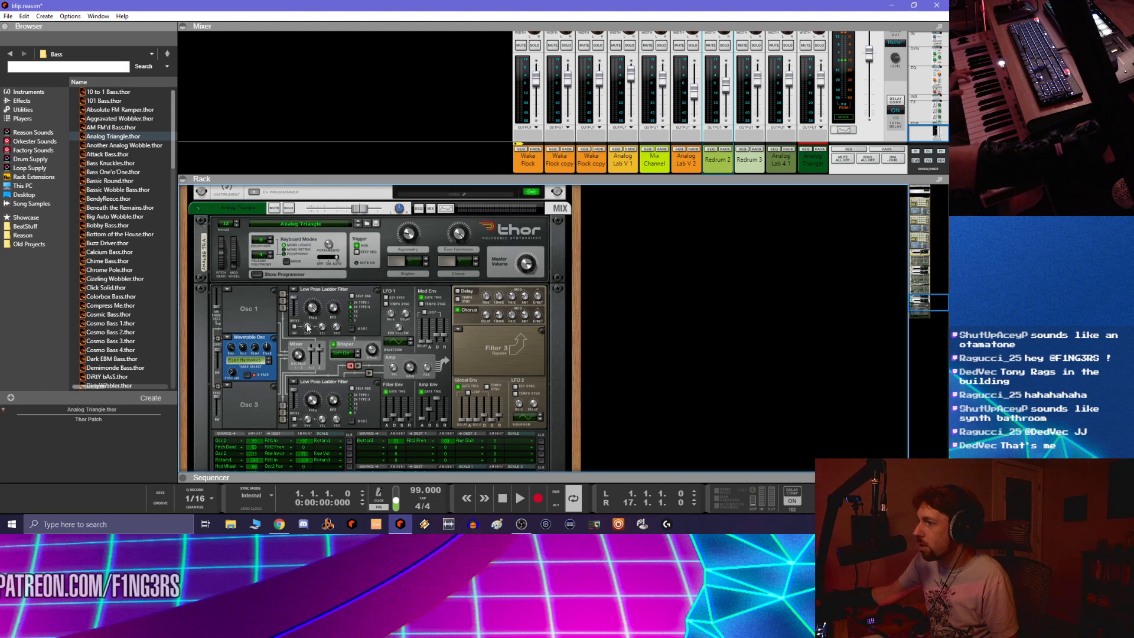
pyautogui.moveTo(311, 309); pyautogui.dragTo(309, 329)
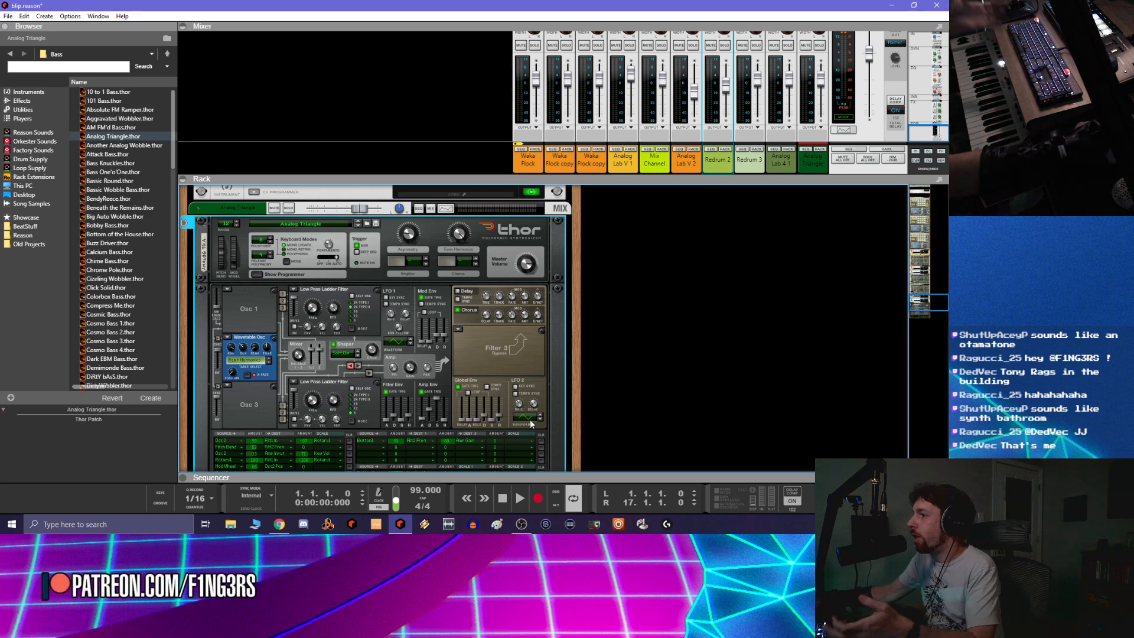
# Delete the Analog Triangle mix channel together with every device and track in its group
pyautogui.scroll(1, 357, 315)
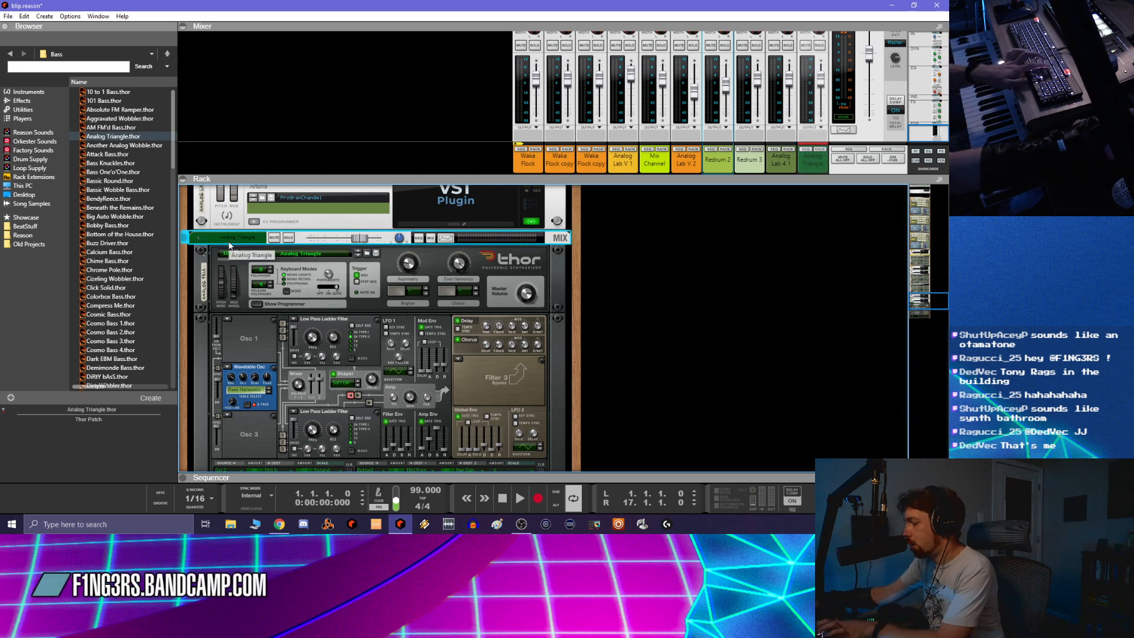
pyautogui.press('Delete')
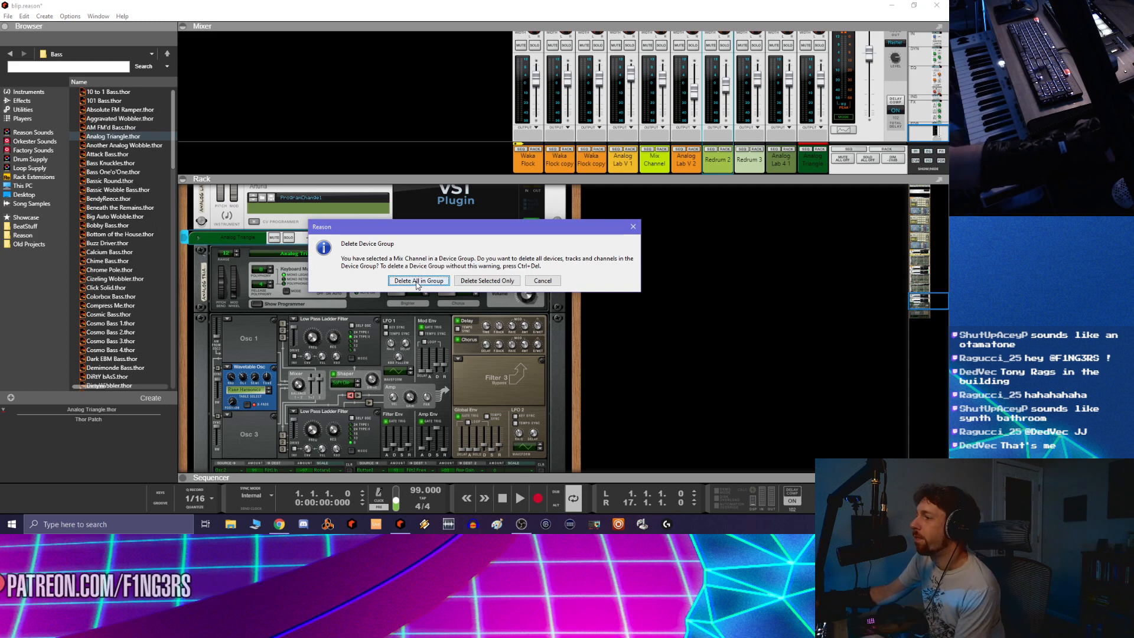
pyautogui.click(417, 282)
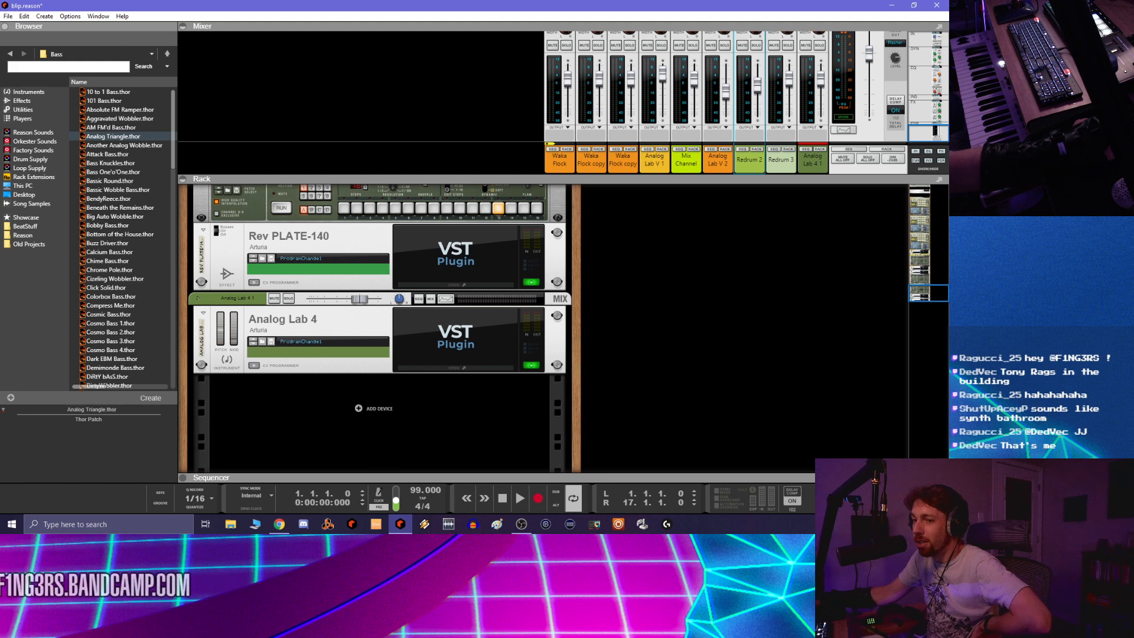
# Play the song from the start to listen to the current beat
pyautogui.hotkey('alt', 'Tab')
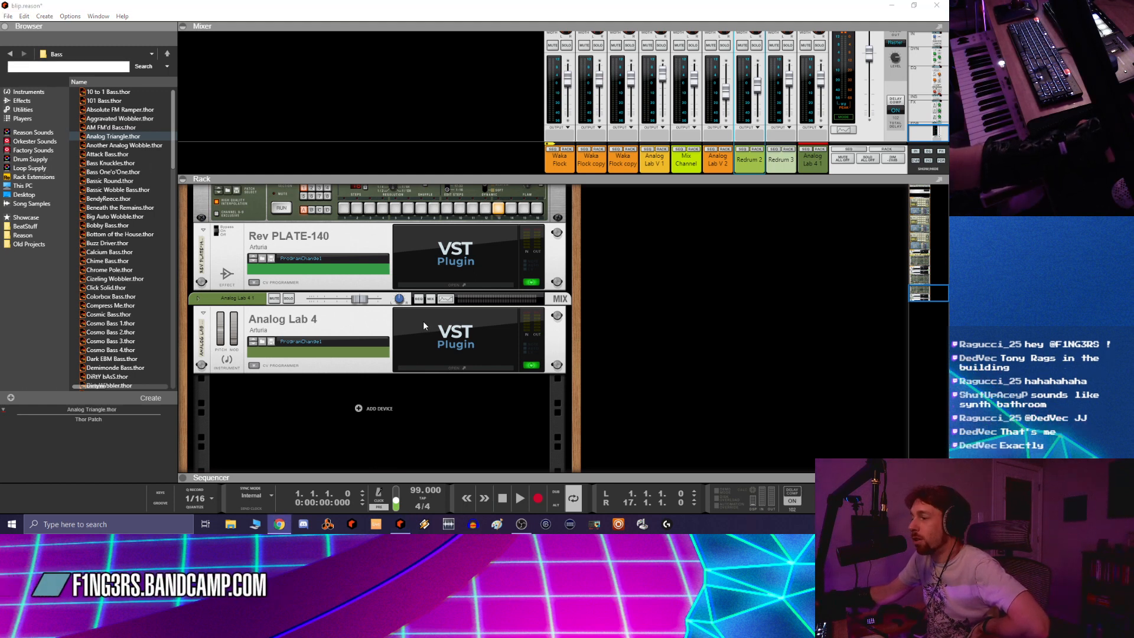
pyautogui.click(501, 501)
pyautogui.click(519, 499)
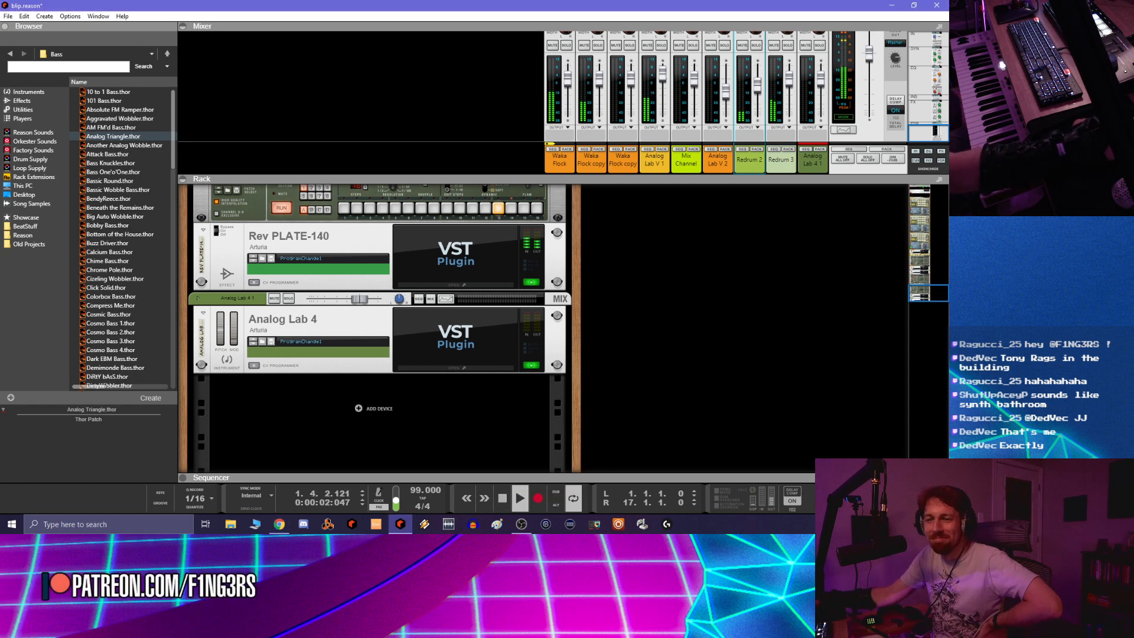
pyautogui.hotkey('alt', 'Tab')
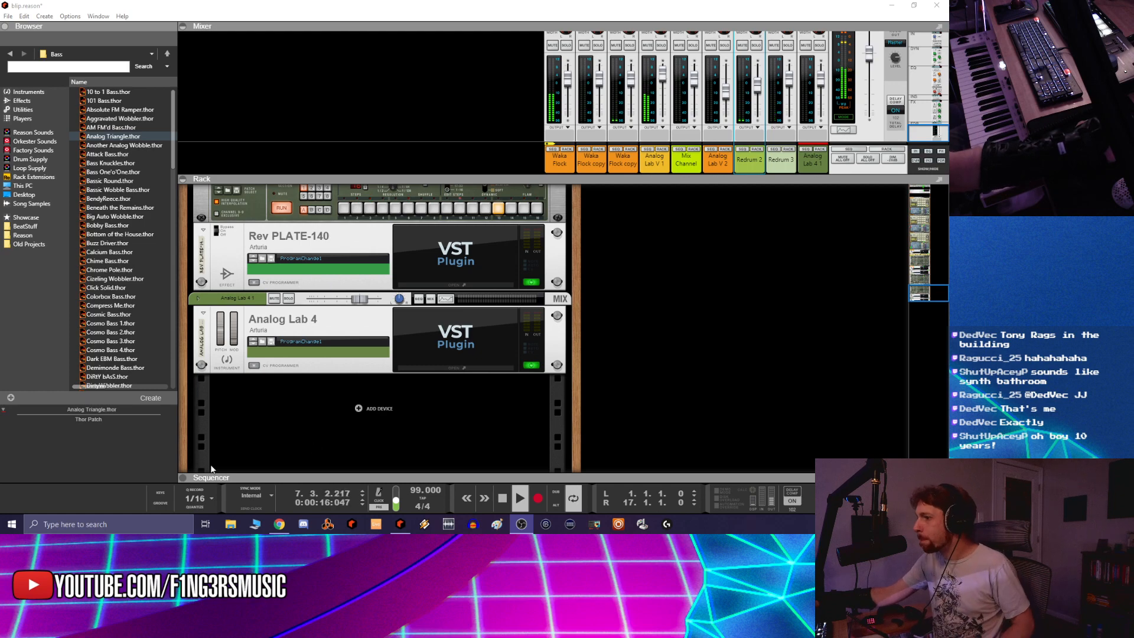
# Restore the sequencer below the rack, play a short passage and return the song position to the start
pyautogui.click(183, 477)
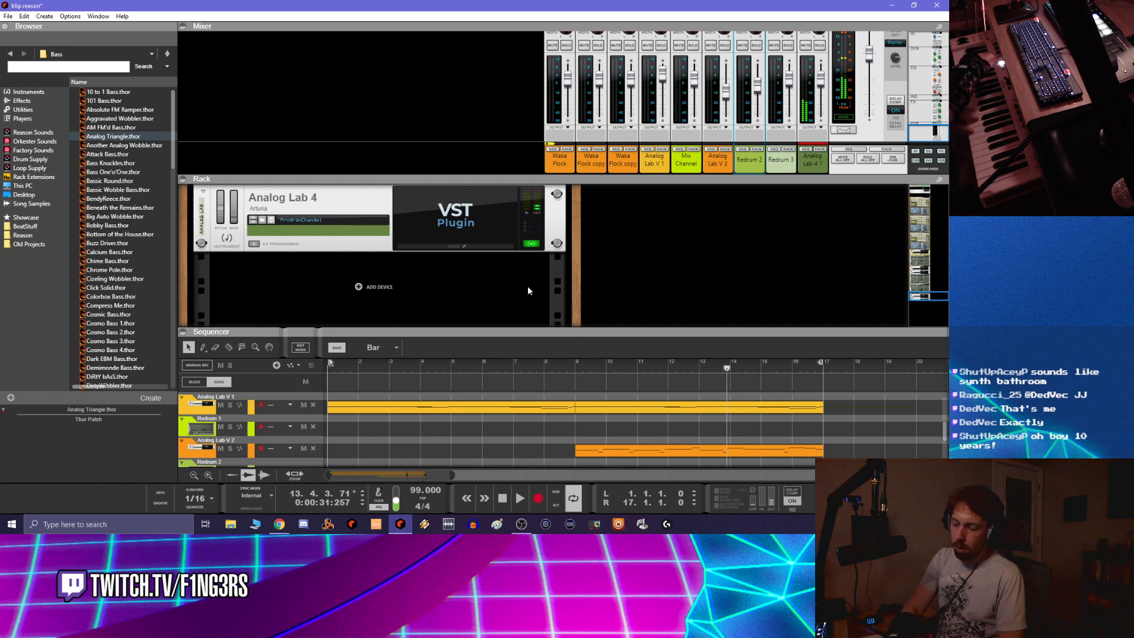
pyautogui.press('space')
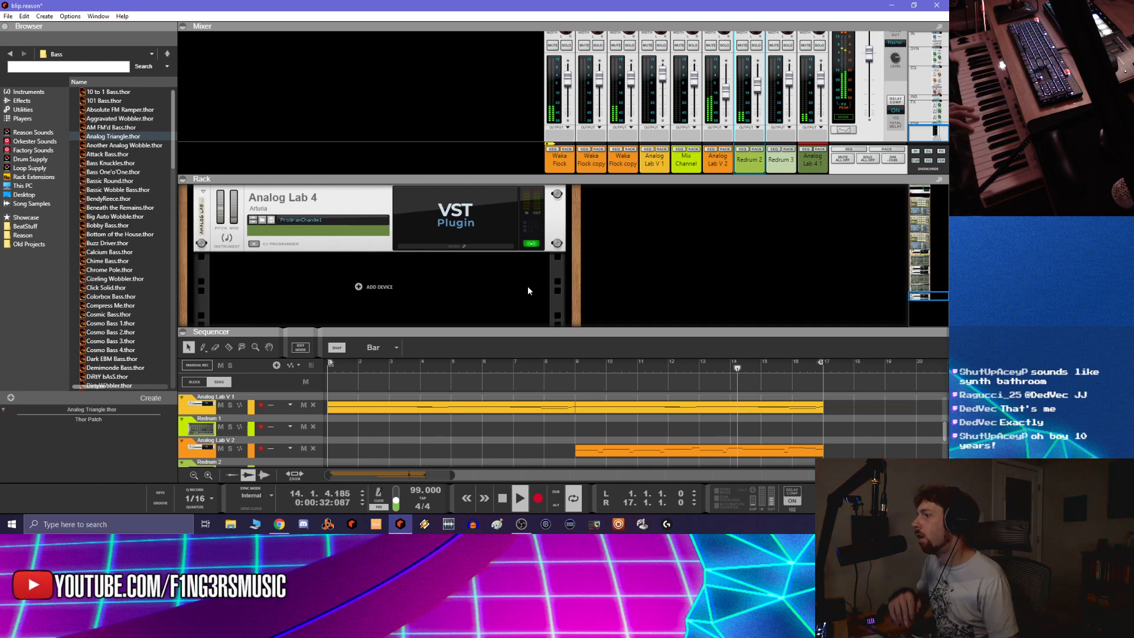
pyautogui.press('space')
pyautogui.press('Home')
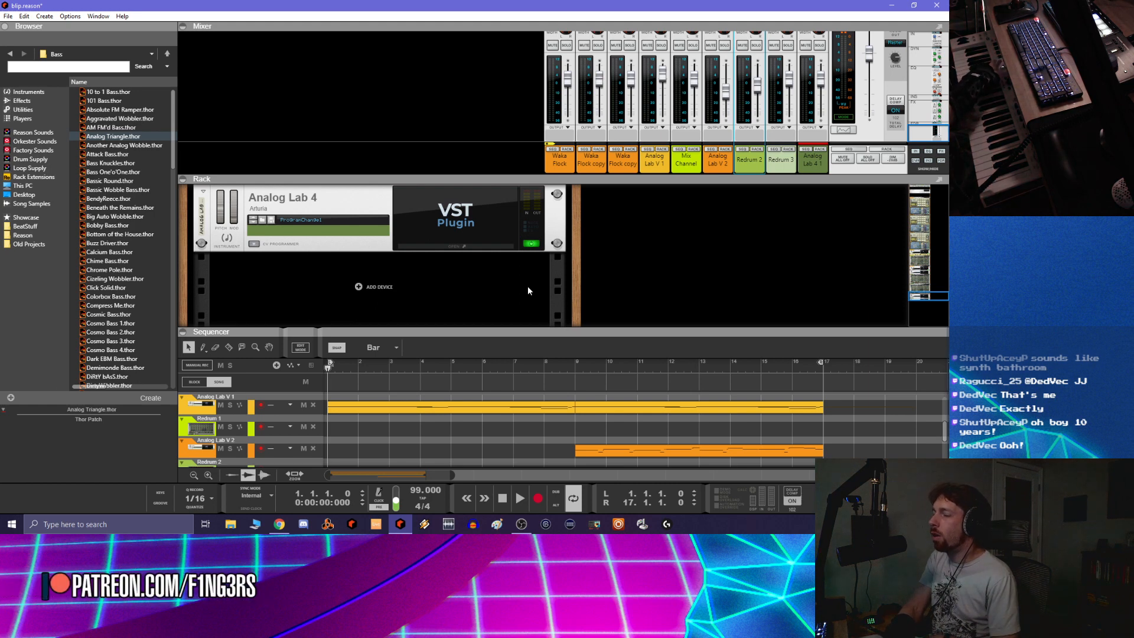
# Play the song from the start and record an Analog Lab 4 chord part from bar 8 to bar 17
pyautogui.press('space')
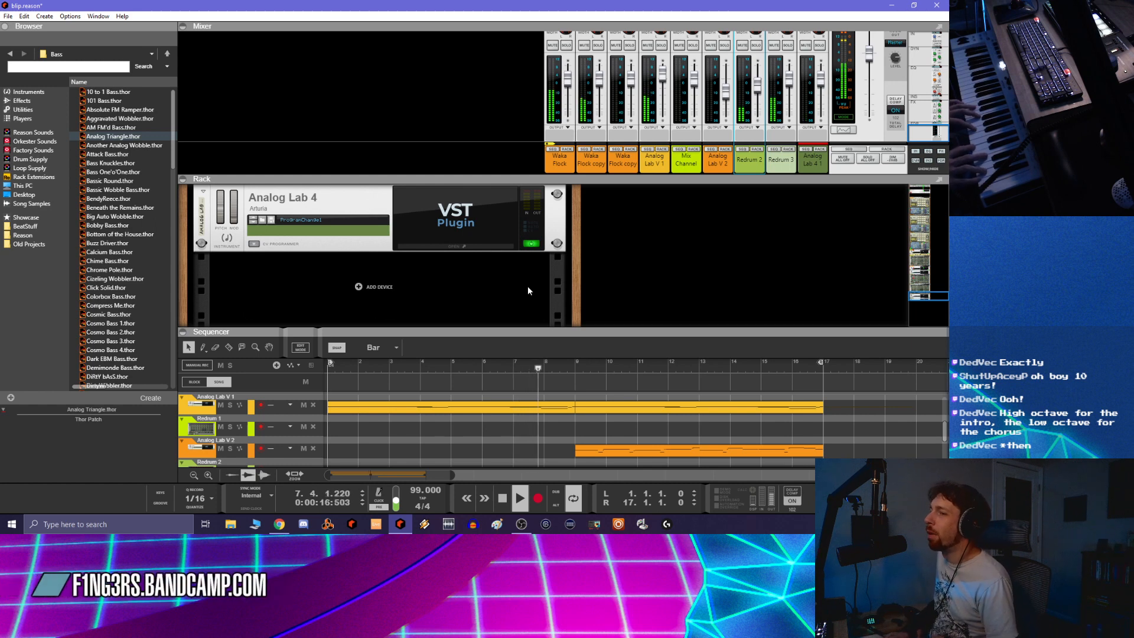
pyautogui.hotkey('ctrl', 'Return')
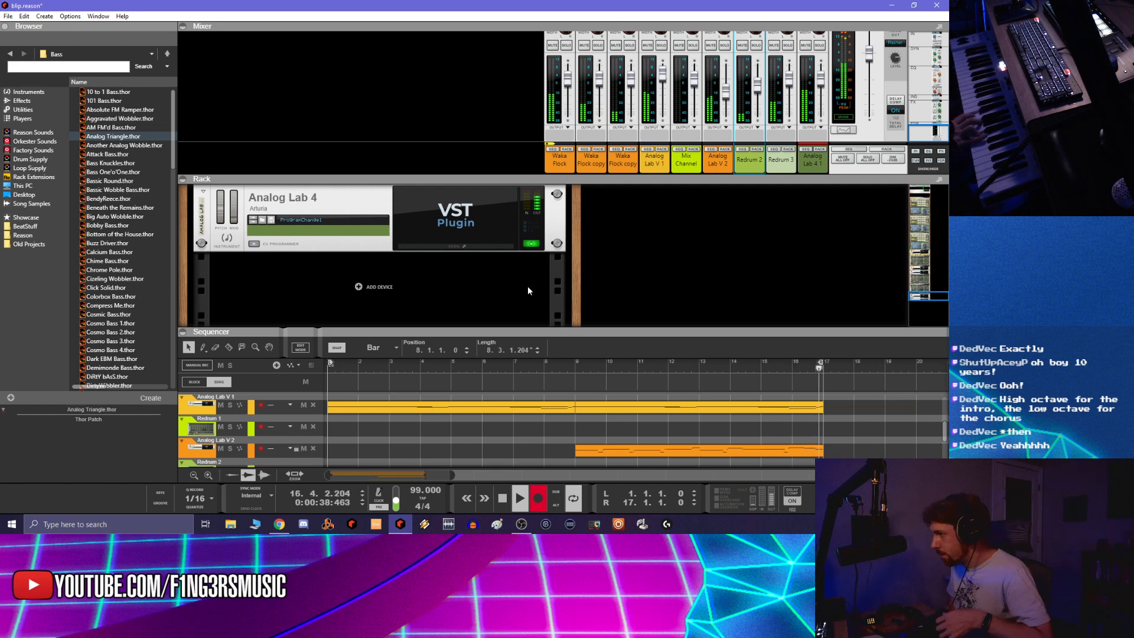
pyautogui.press('space')
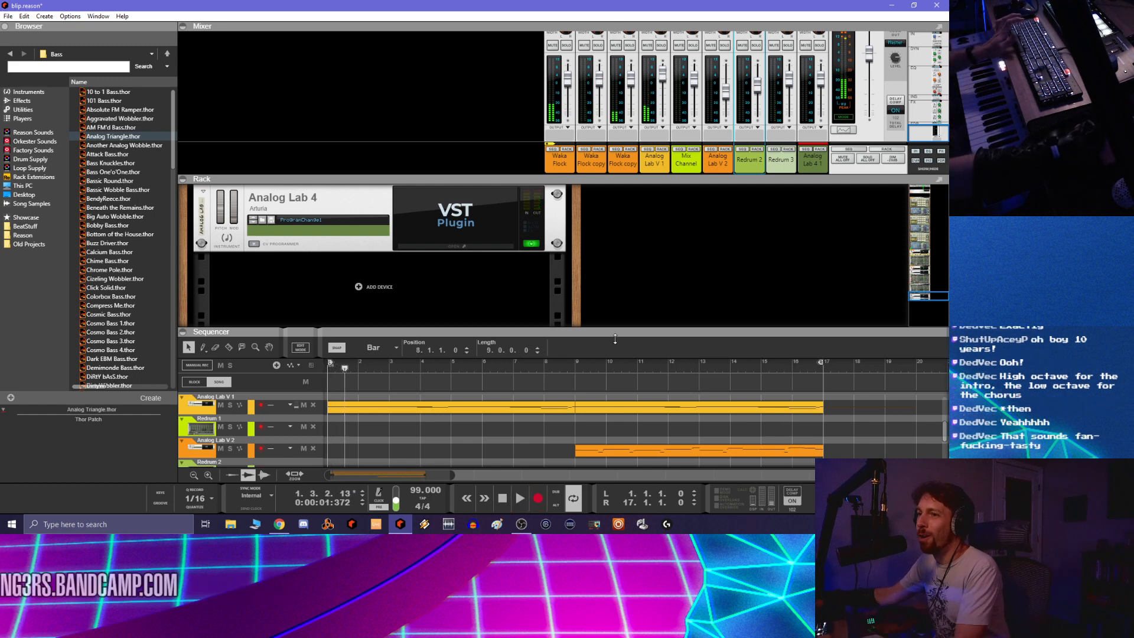
# Open the recorded Analog Lab 4 1 clip for note editing and enlarge the sequencer over the rack and mixer
pyautogui.scroll(-5, 846, 438)
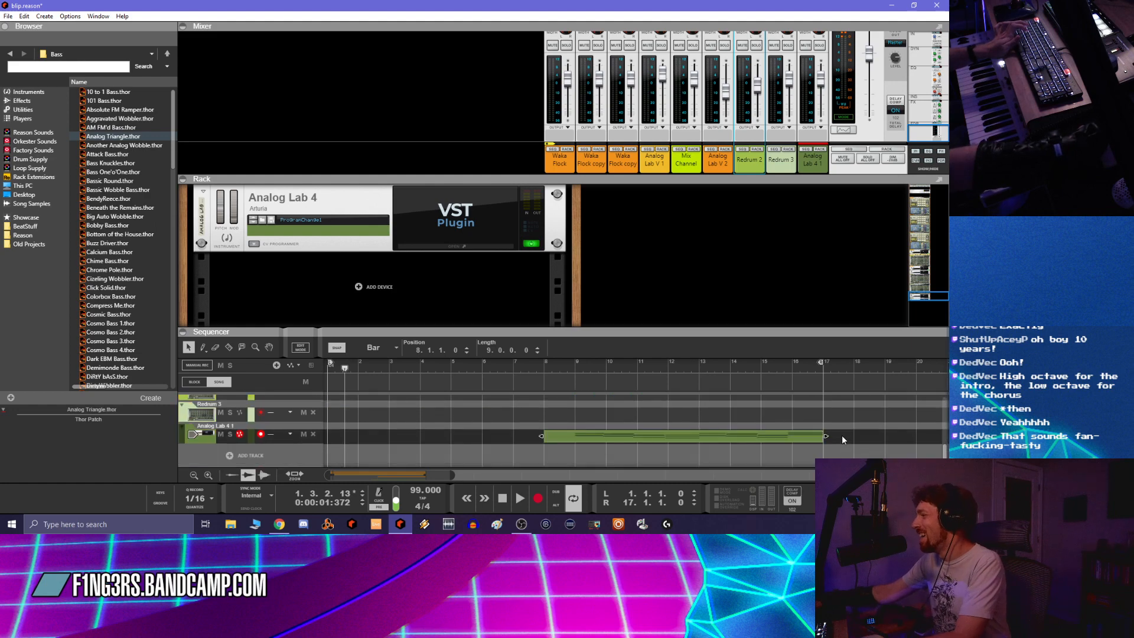
pyautogui.doubleClick(612, 440)
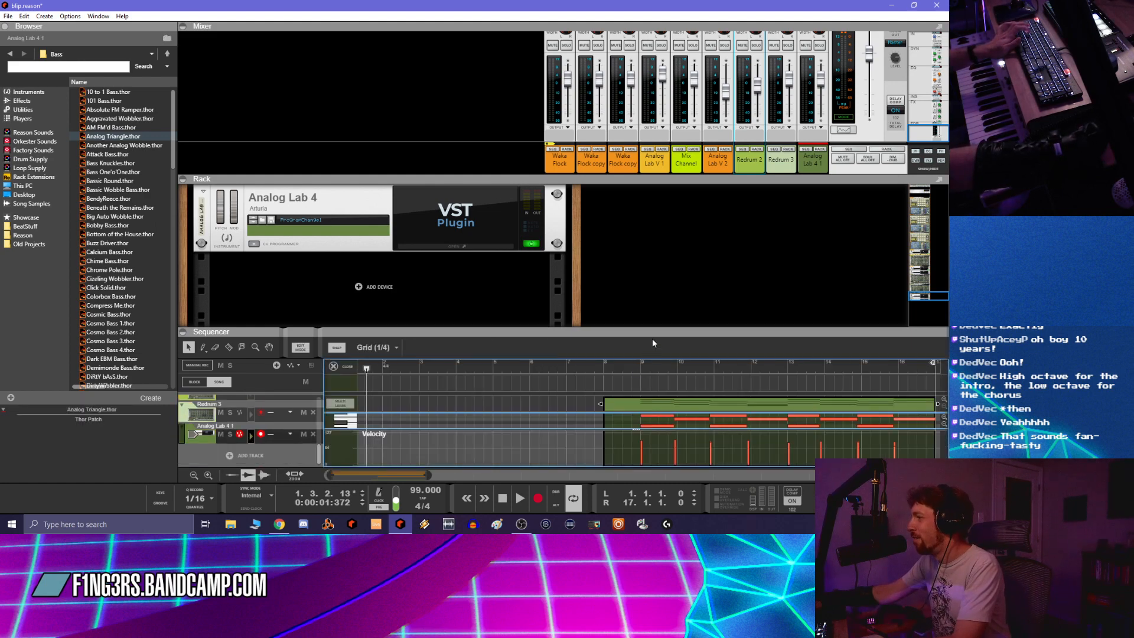
pyautogui.moveTo(650, 329); pyautogui.dragTo(650, 106)
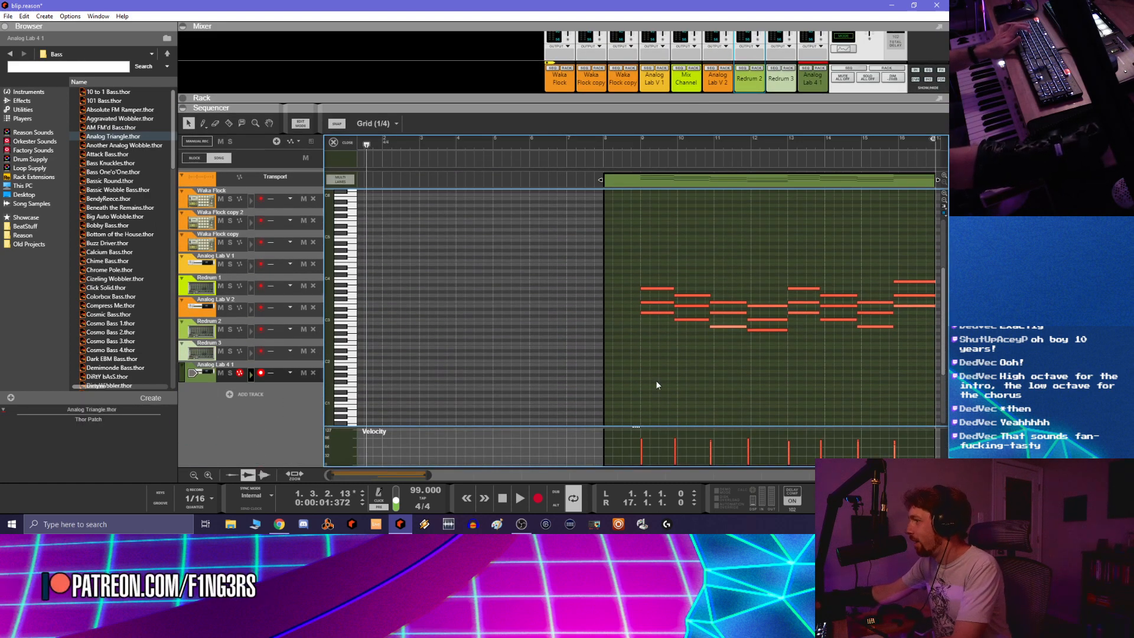
# Copy all the recorded chord notes to the start of bar 1 at a higher pitch, with the first note on D#5
pyautogui.moveTo(606, 180)
pyautogui.mouseDown()
pyautogui.moveTo(663, 179)
pyautogui.moveTo(615, 181)
pyautogui.mouseUp()
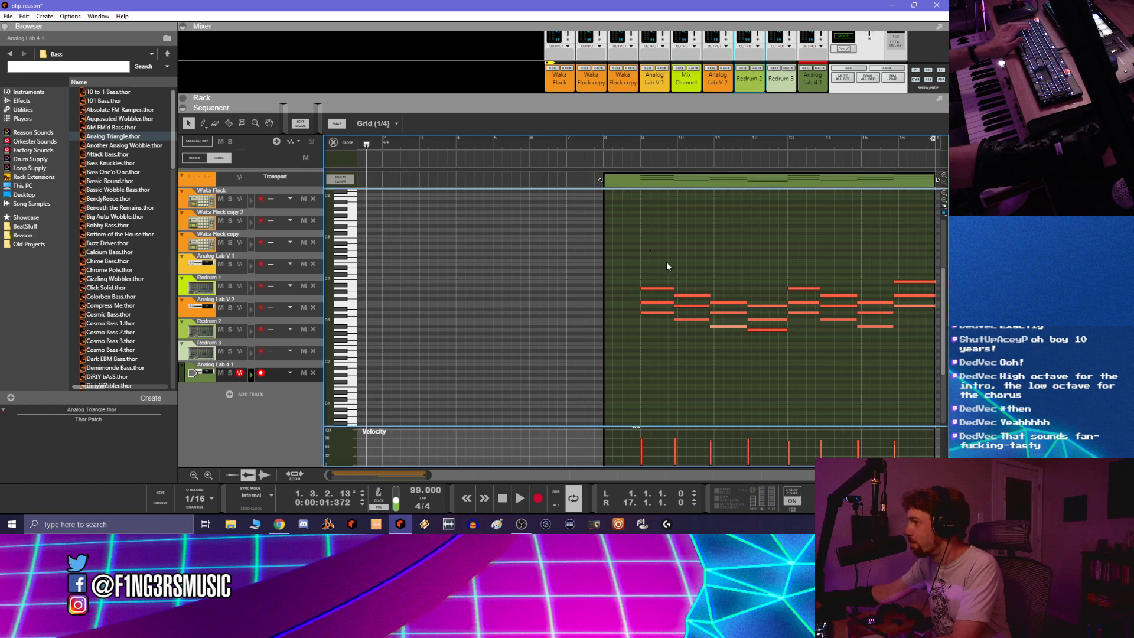
pyautogui.moveTo(666, 266); pyautogui.dragTo(931, 407)
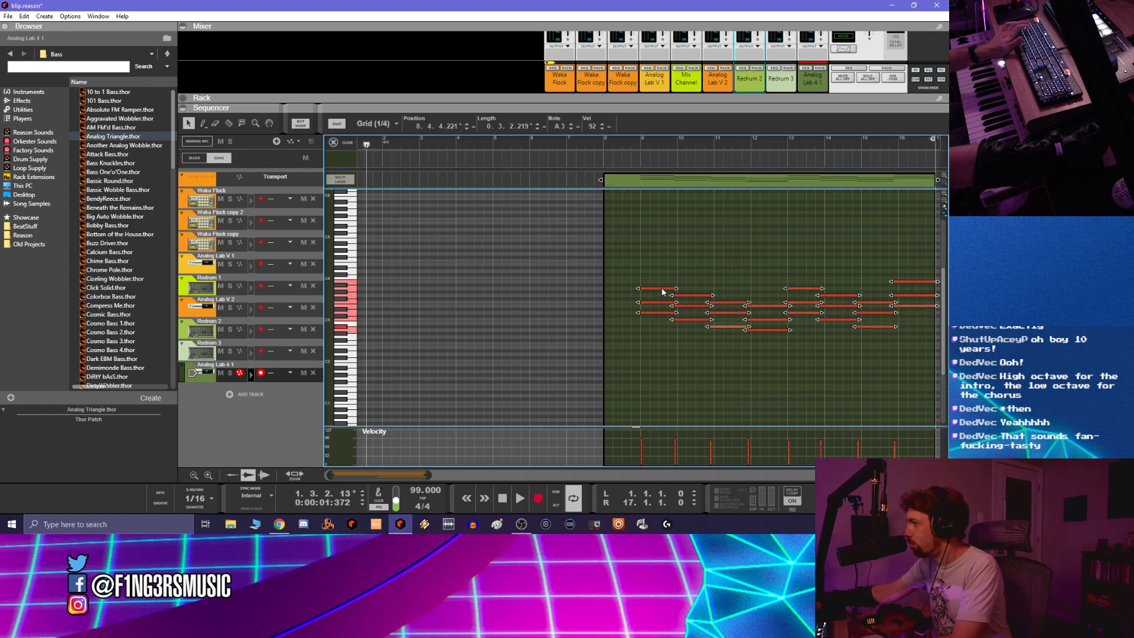
pyautogui.moveTo(663, 291); pyautogui.dragTo(375, 226)
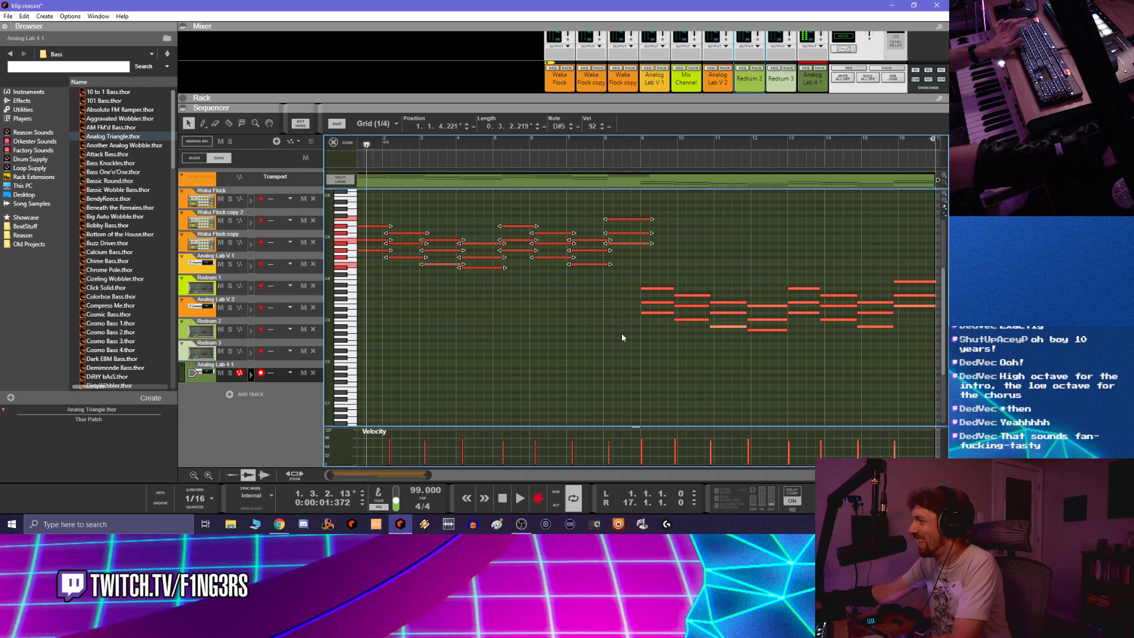
pyautogui.click(662, 336)
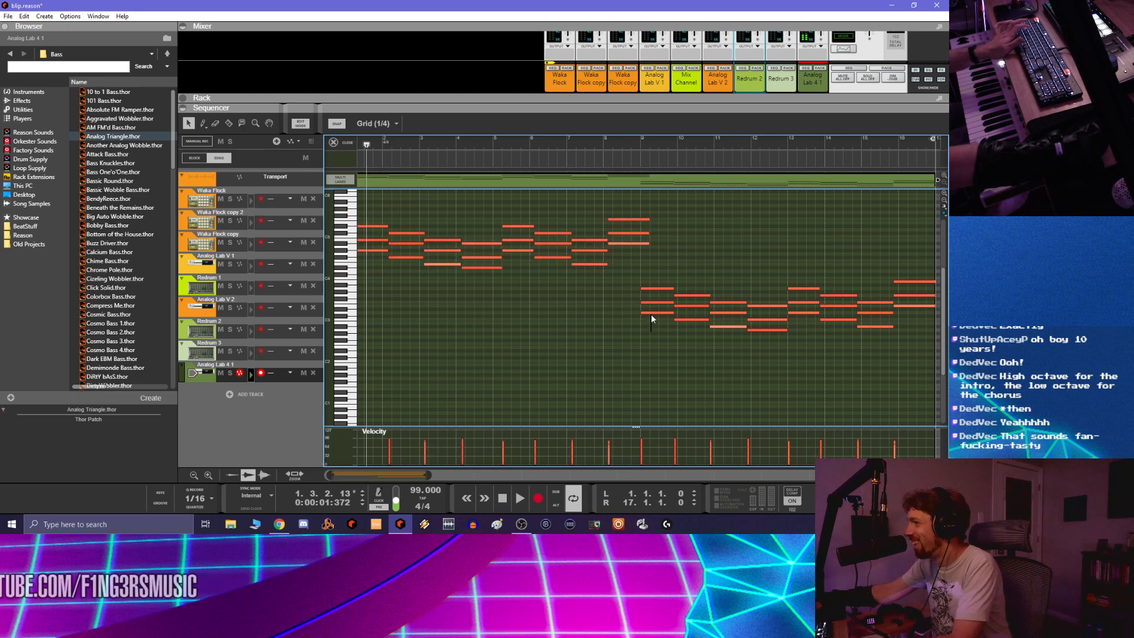
# Transpose the copied chords down so the first note is A4 and shift them to start exactly at the beginning of bar 1
pyautogui.click(651, 313)
pyautogui.click(376, 251)
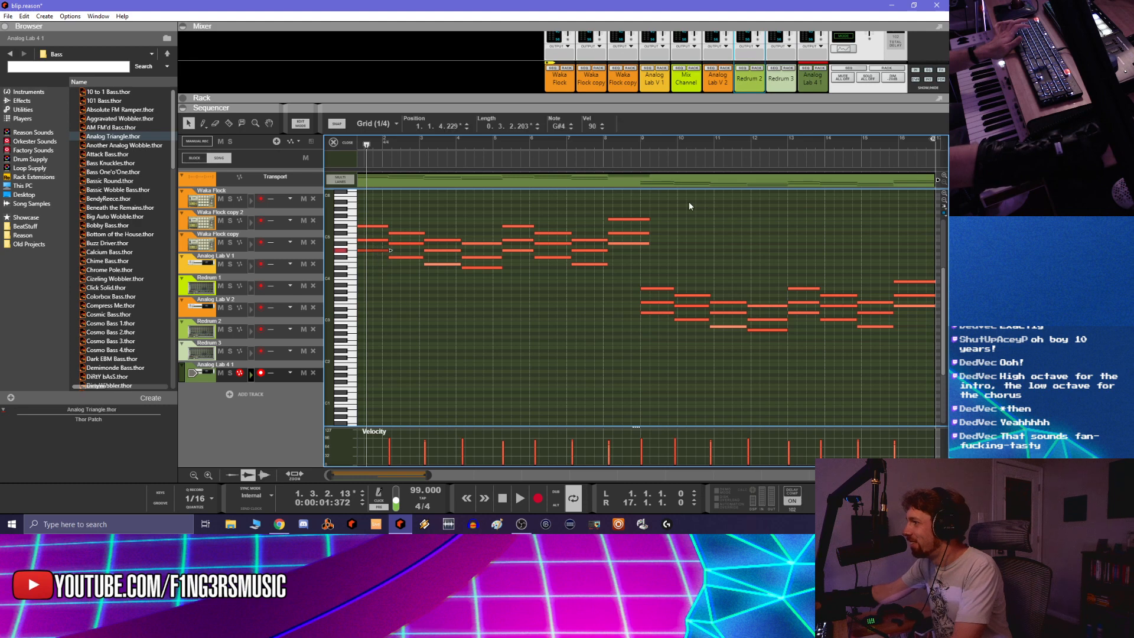
pyautogui.moveTo(690, 207); pyautogui.dragTo(358, 268)
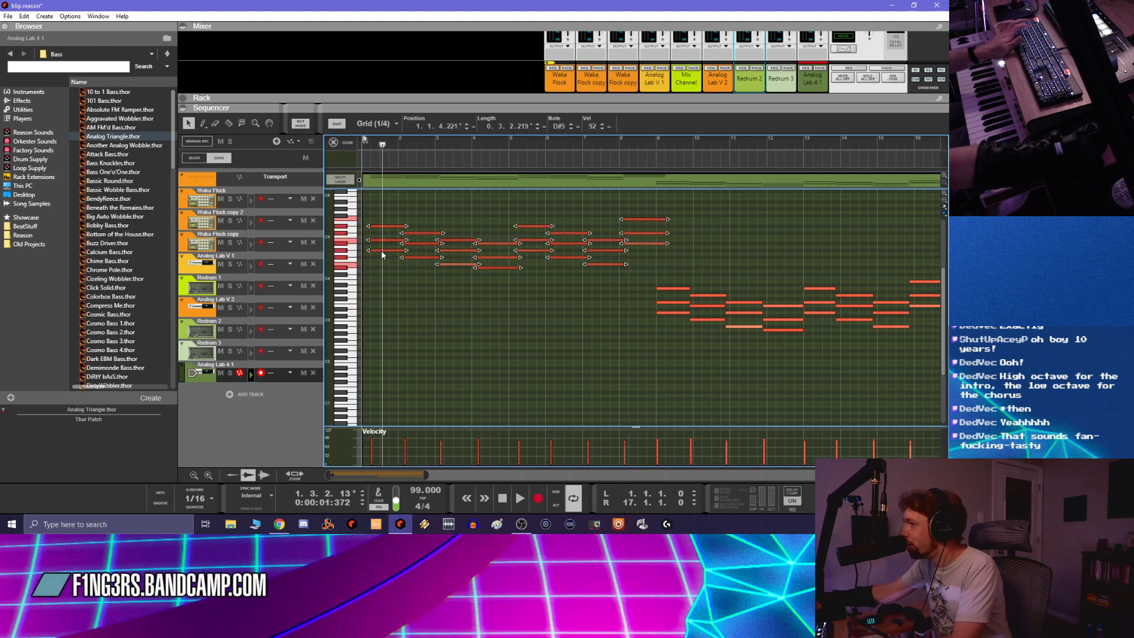
pyautogui.click(572, 129)
pyautogui.click(572, 129)
pyautogui.click(572, 129)
pyautogui.click(572, 129)
pyautogui.click(572, 128)
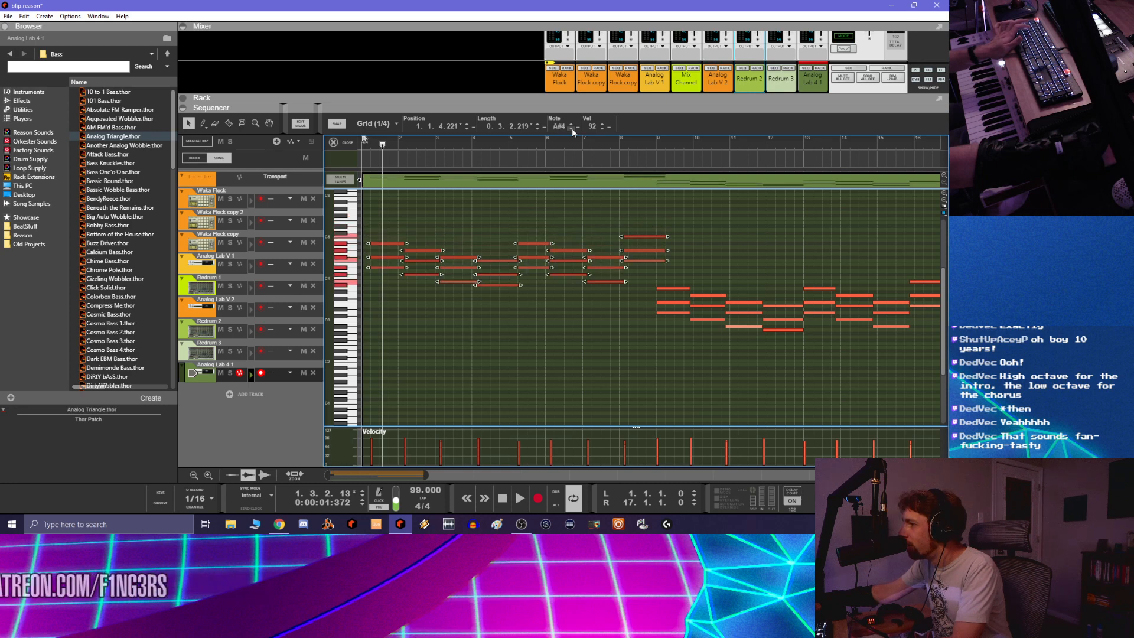
pyautogui.click(572, 128)
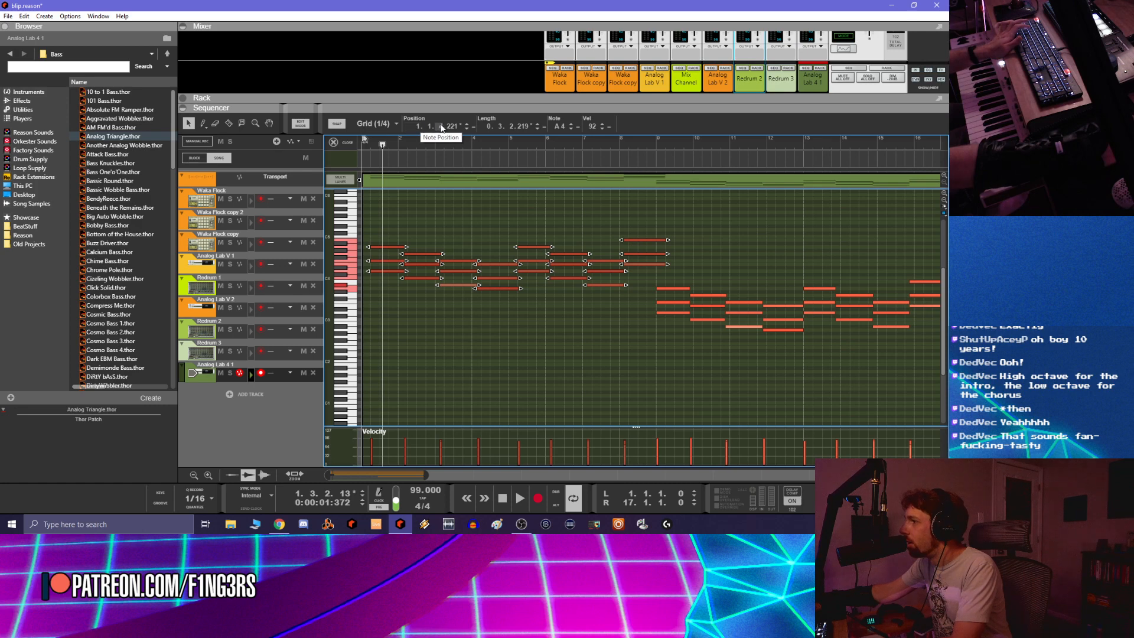
pyautogui.moveTo(442, 129); pyautogui.dragTo(442, 129)
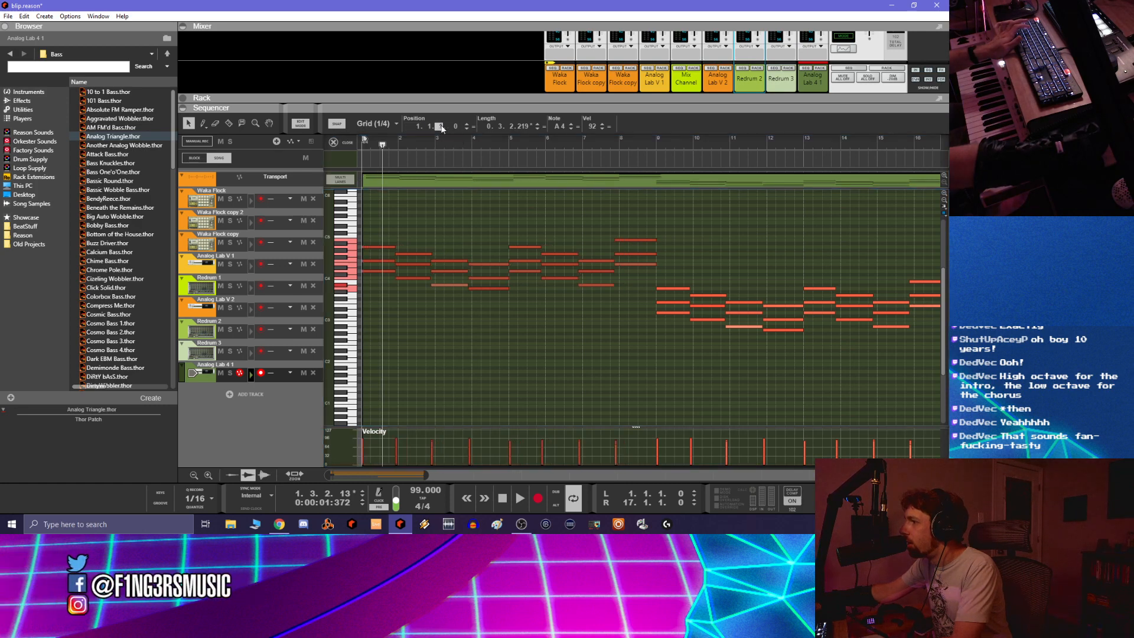
# Play the song from the start to hear the copied high chords lead into the low ones
pyautogui.click(503, 498)
pyautogui.click(520, 498)
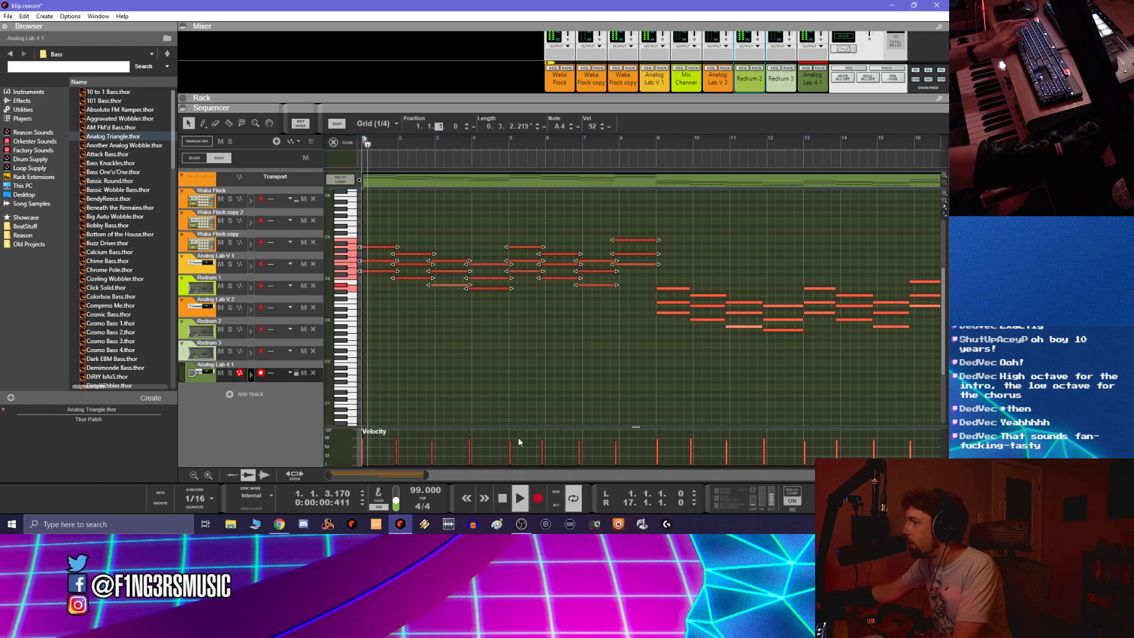
pyautogui.click(533, 341)
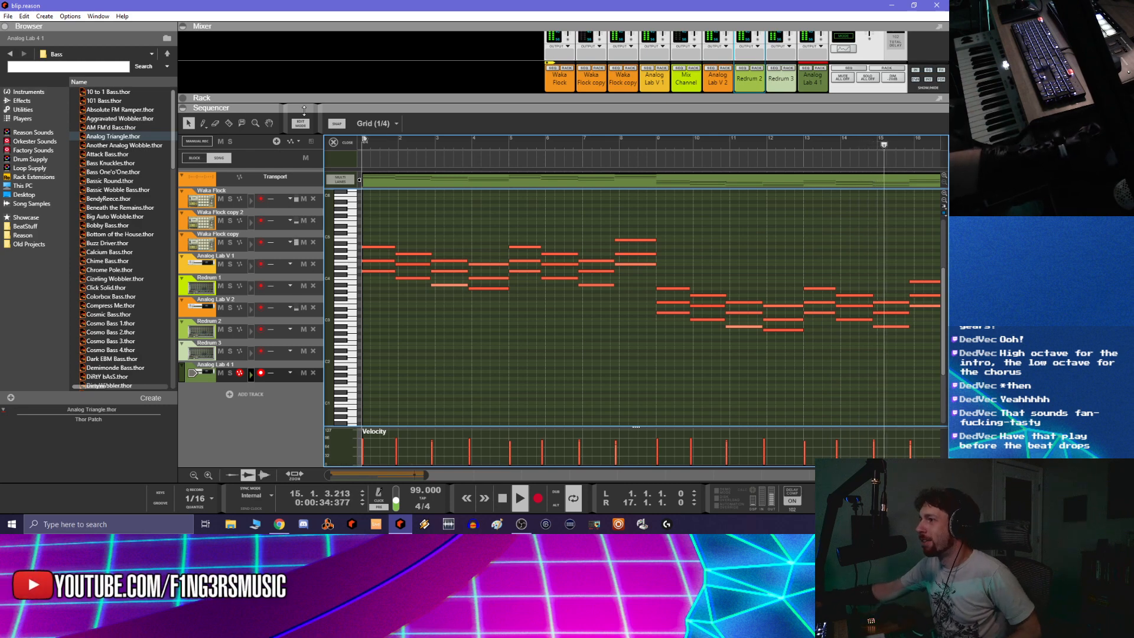
# Leave note editing and duplicate all clips of the 16-bar section so the copies start at bar 17
pyautogui.click(300, 123)
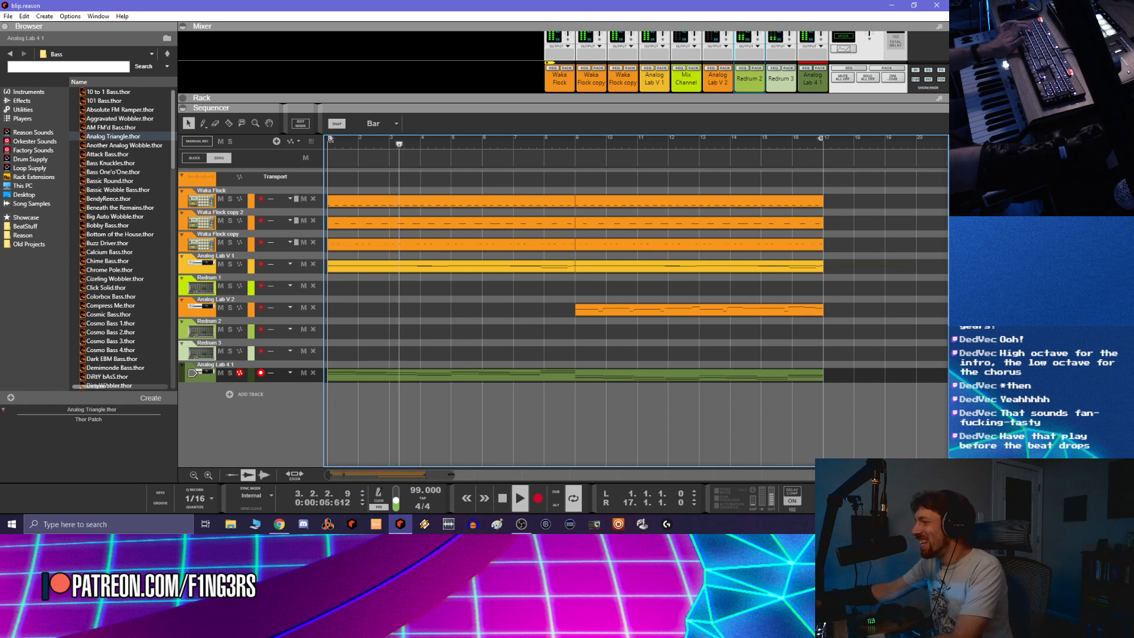
pyautogui.moveTo(445, 476); pyautogui.dragTo(704, 476)
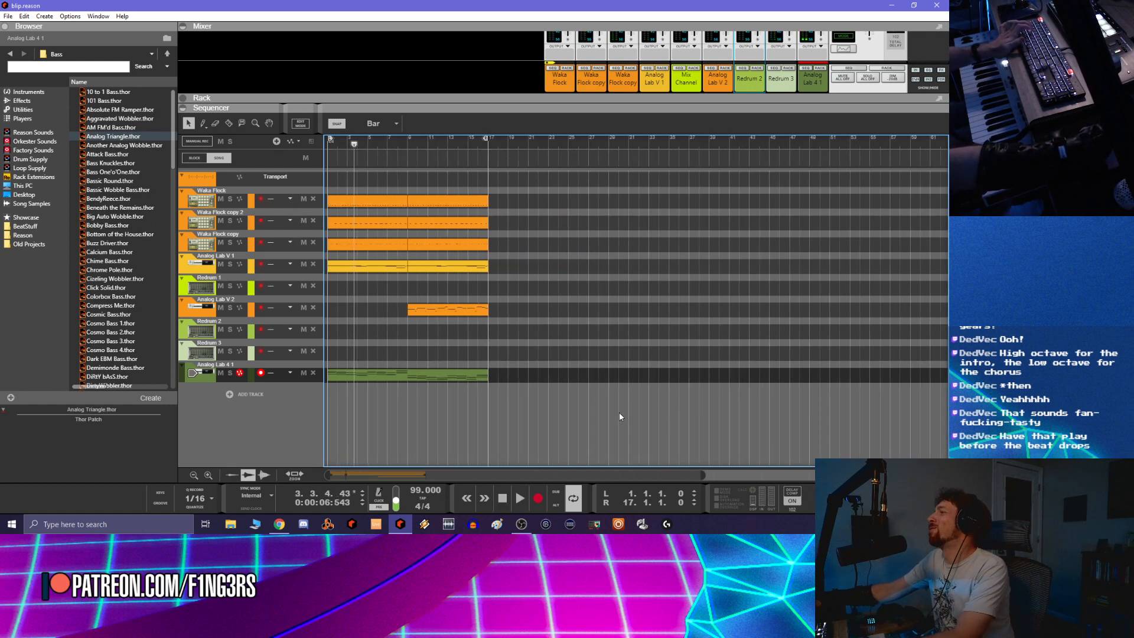
pyautogui.press('space')
pyautogui.moveTo(497, 405); pyautogui.dragTo(523, 196)
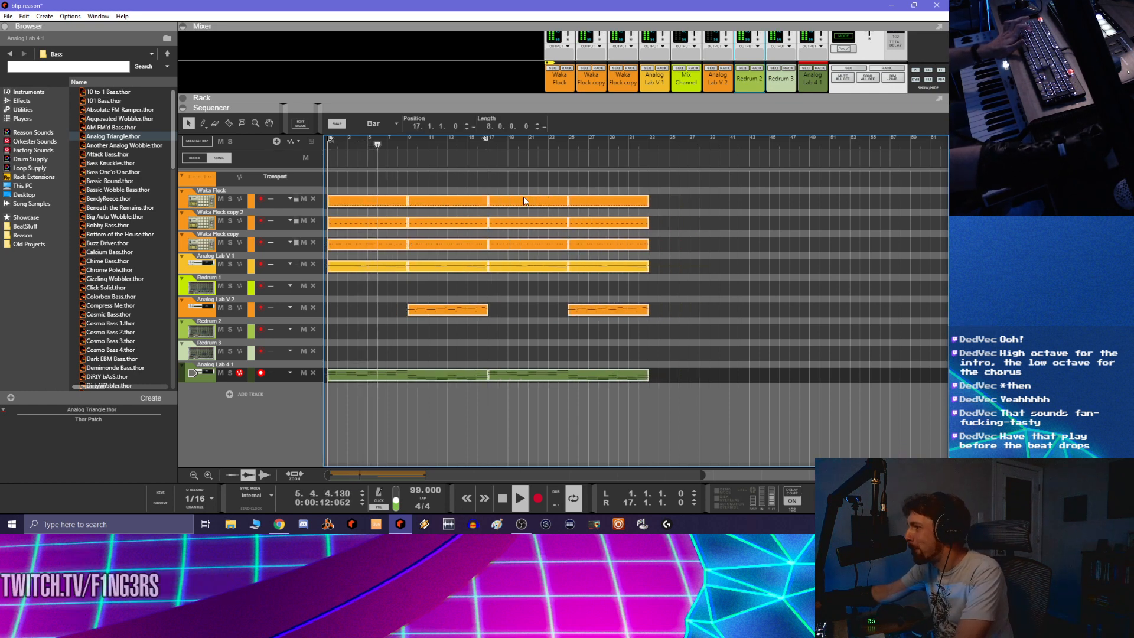
pyautogui.click(420, 415)
# Shorten the first Analog Lab 4 1 clip to 8 bars so it ends at bar 9
pyautogui.click(431, 376)
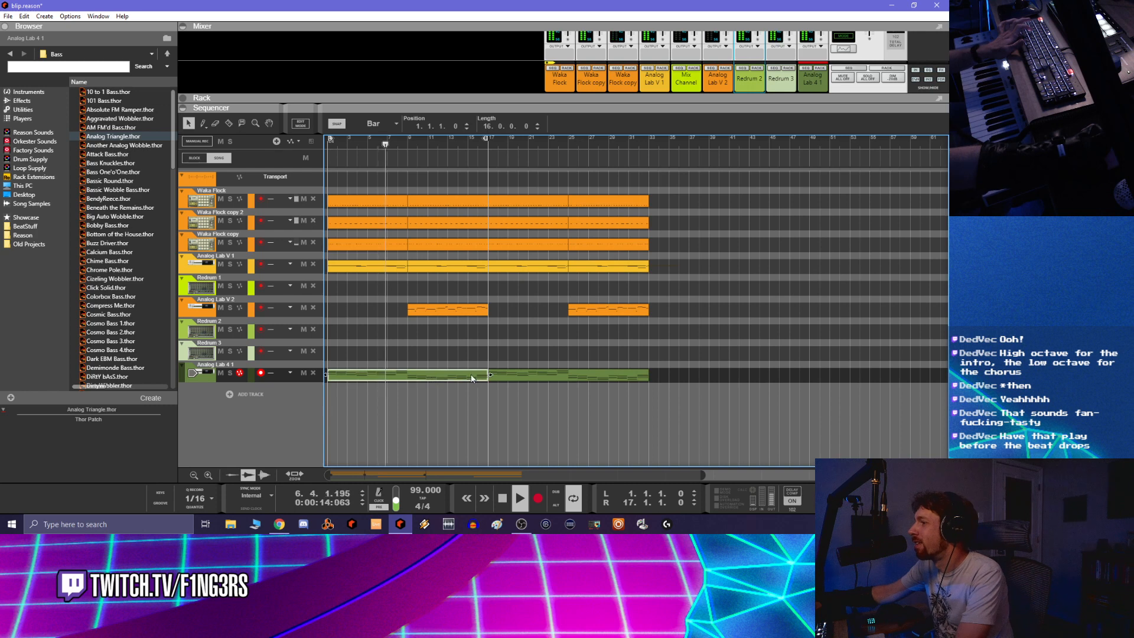
pyautogui.moveTo(487, 376); pyautogui.dragTo(407, 375)
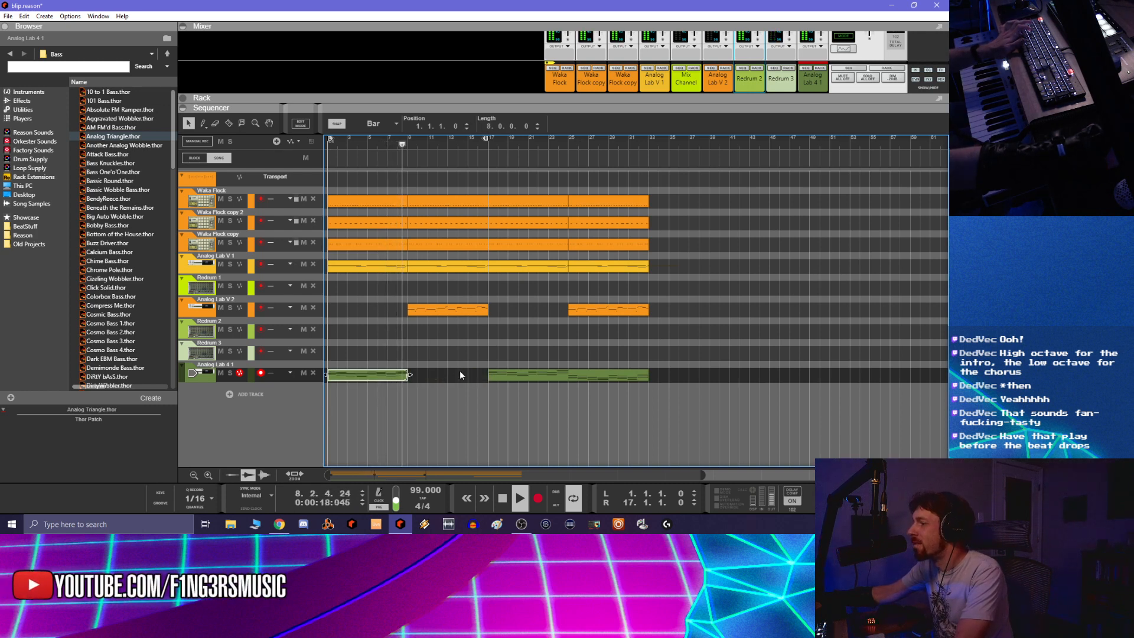
pyautogui.click(490, 419)
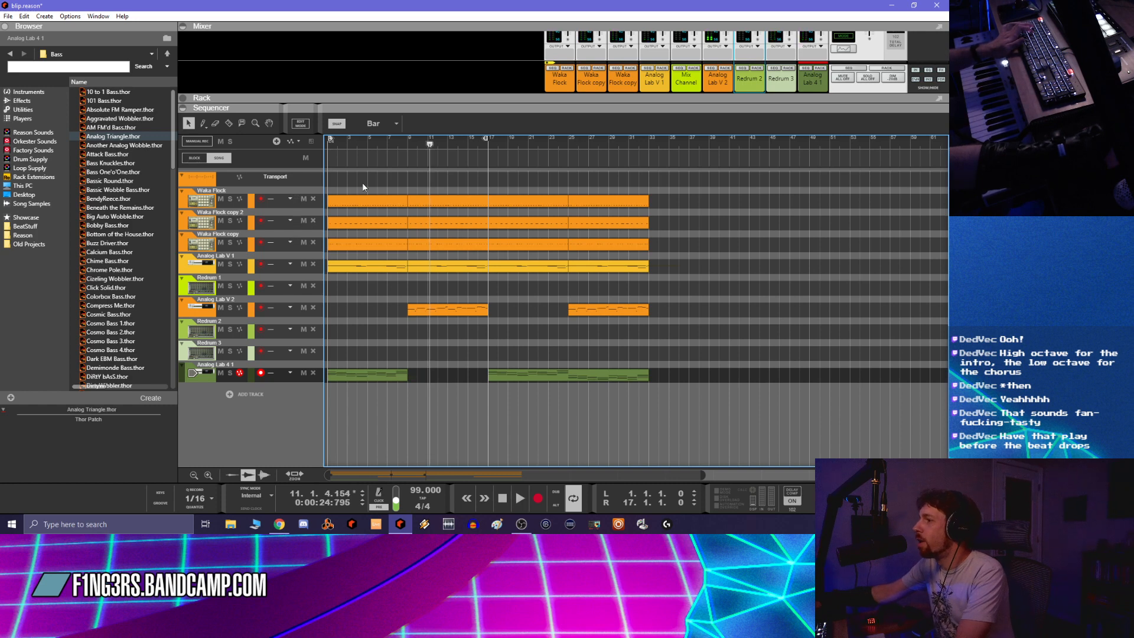
# Delete the three Waka Flock clips and the Analog Lab V 1 clip before bar 9, and play the song from the start
pyautogui.moveTo(377, 289); pyautogui.dragTo(377, 288)
pyautogui.press('Delete')
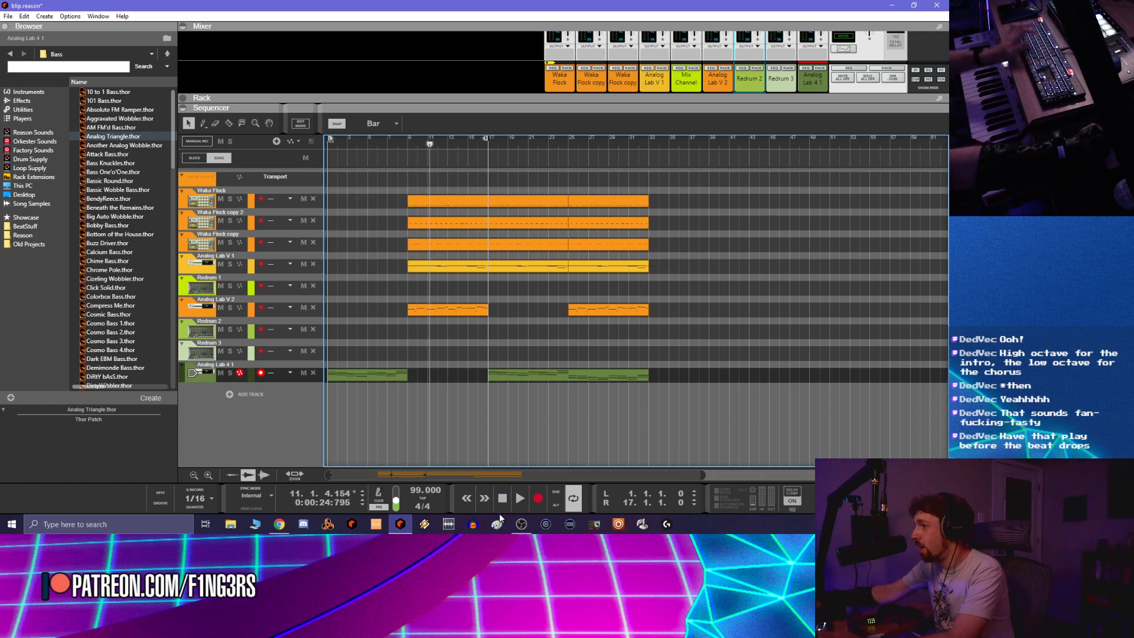
pyautogui.doubleClick(498, 505)
pyautogui.press('space')
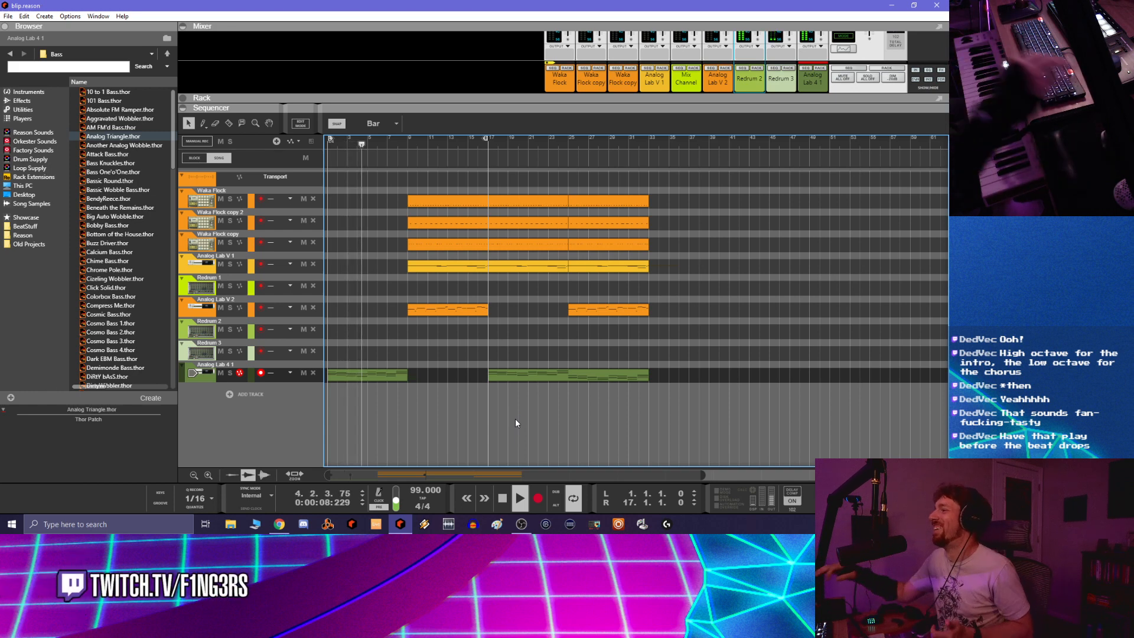
# Copy the 8-bar Analog Lab 4 1 intro clip into the gap starting at bar 9
pyautogui.click(352, 378)
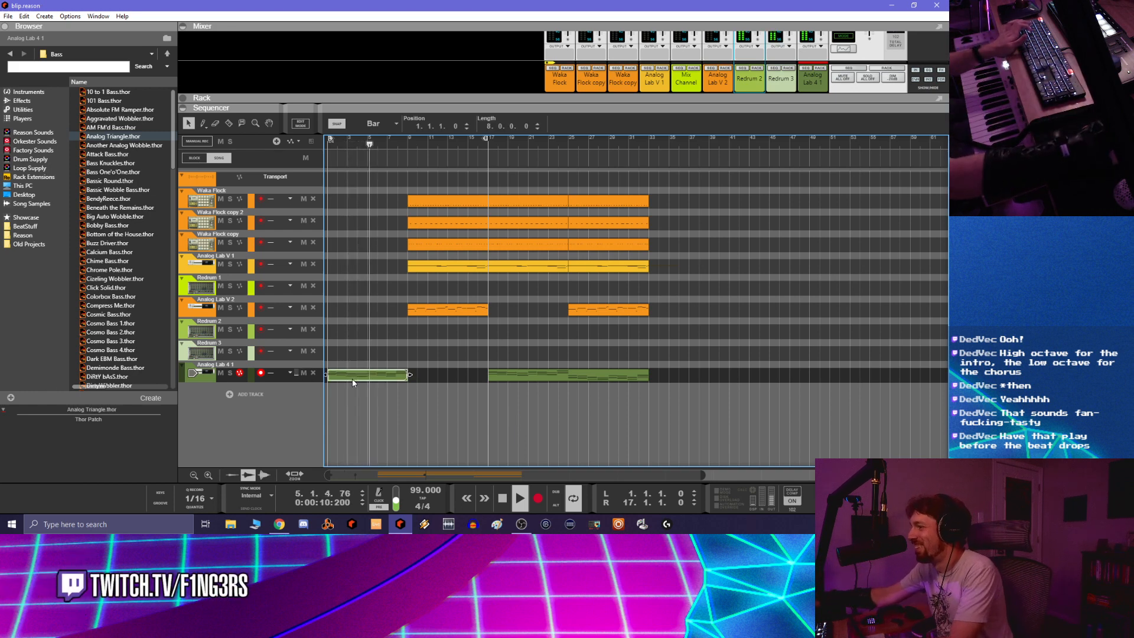
pyautogui.moveTo(374, 374); pyautogui.dragTo(440, 383)
pyautogui.click(444, 415)
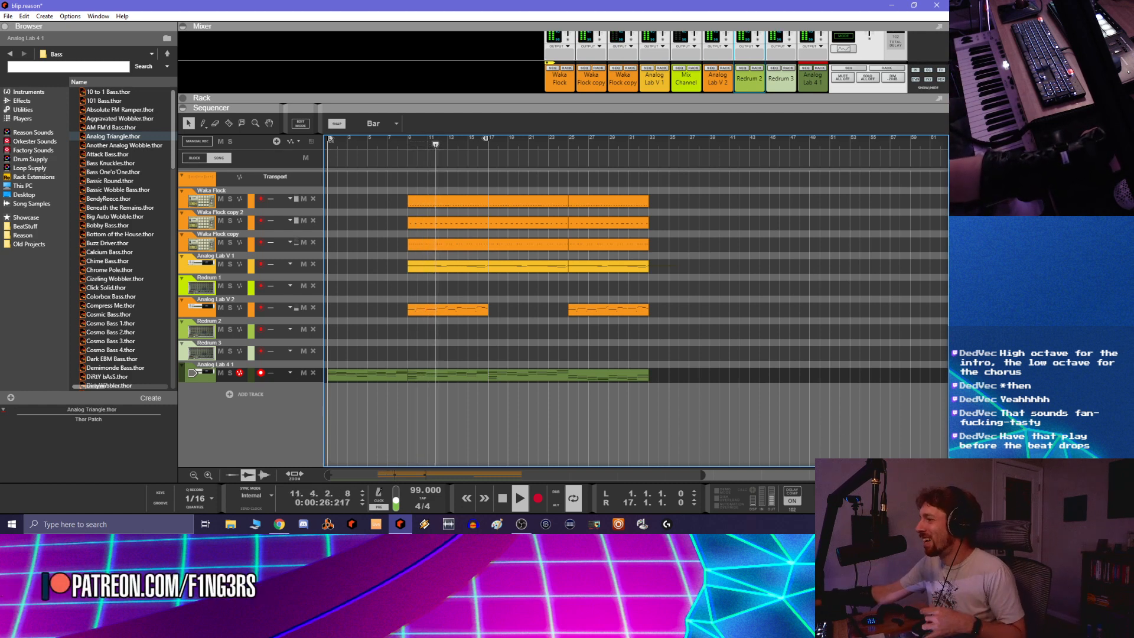
# Extend the loop so its right locator sits at bar 33, and save the song
pyautogui.keyDown('alt'); pyautogui.click(649, 142); pyautogui.keyUp('alt')
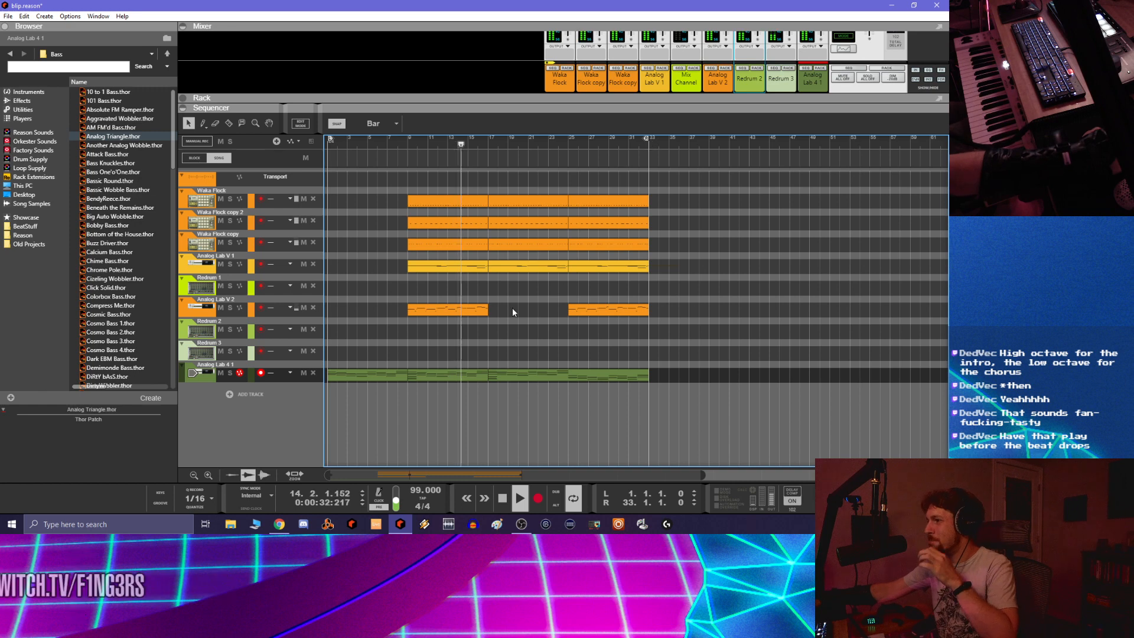
pyautogui.click(451, 309)
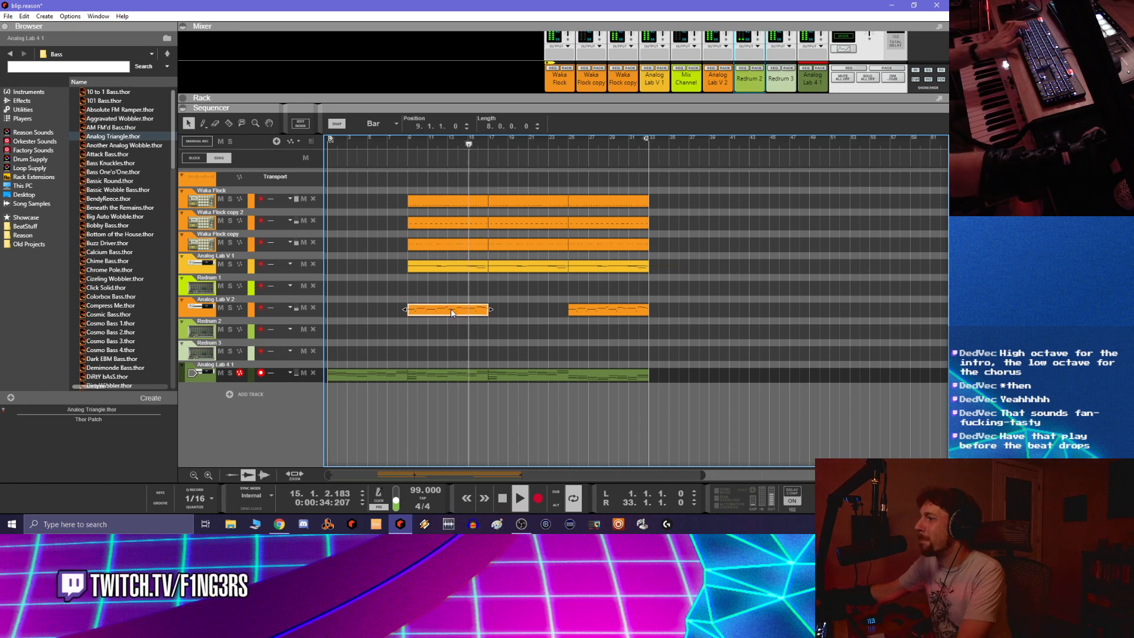
pyautogui.click(520, 310)
pyautogui.hotkey('ctrl', 's')
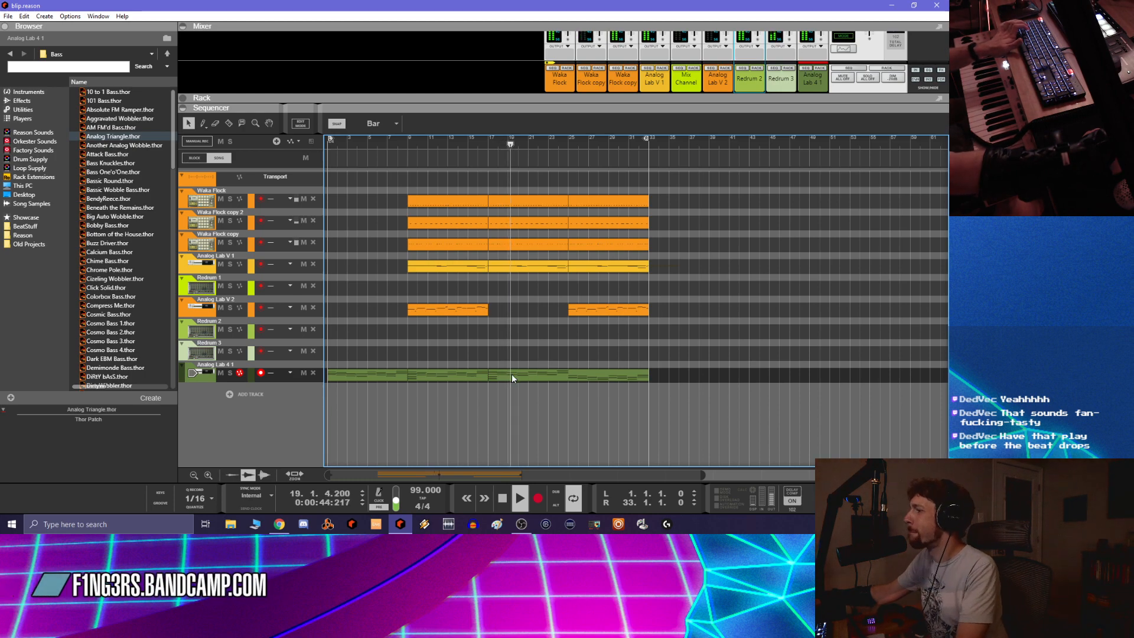
# Delete the extra low chord at bar 17 from the Analog Lab 4 1 clip starting at bar 9, and close note editing
pyautogui.doubleClick(511, 374)
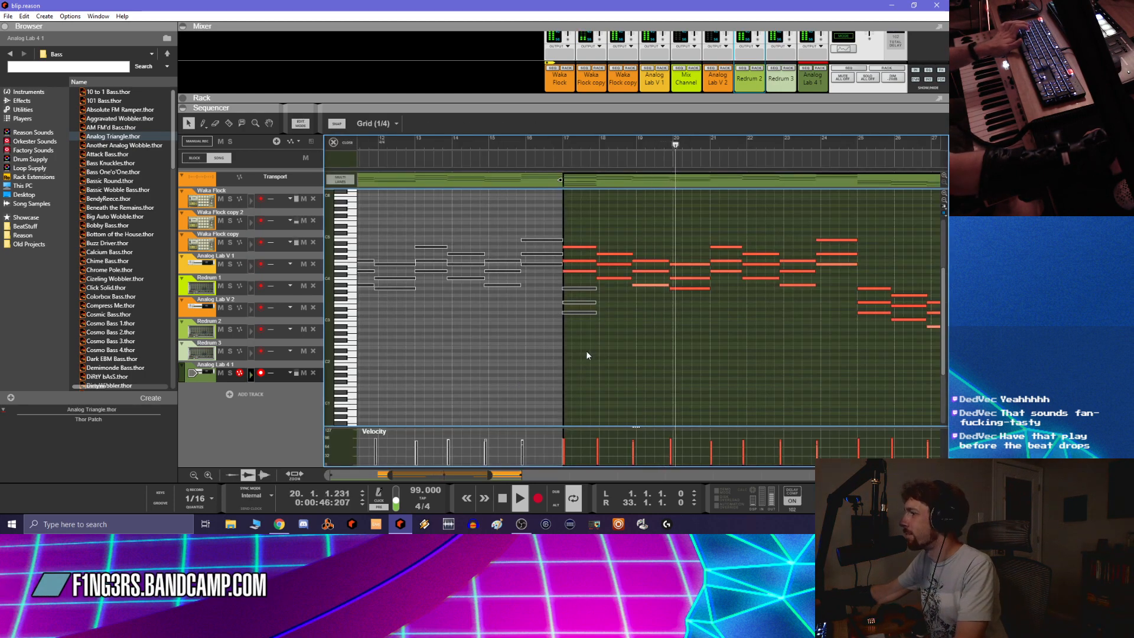
pyautogui.doubleClick(538, 284)
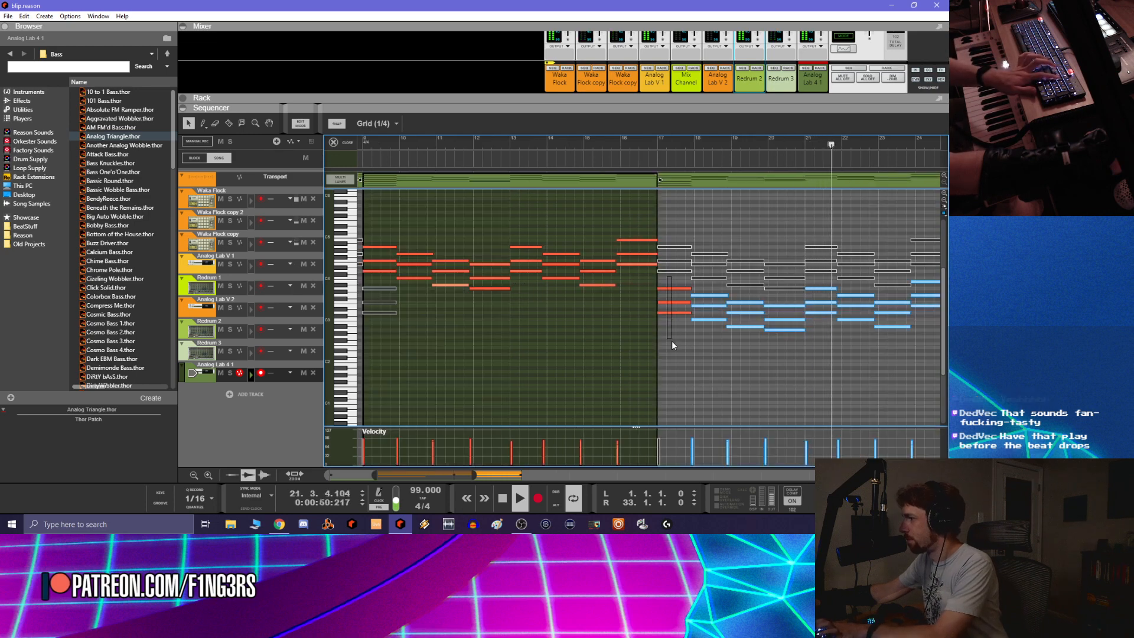
pyautogui.press('Delete')
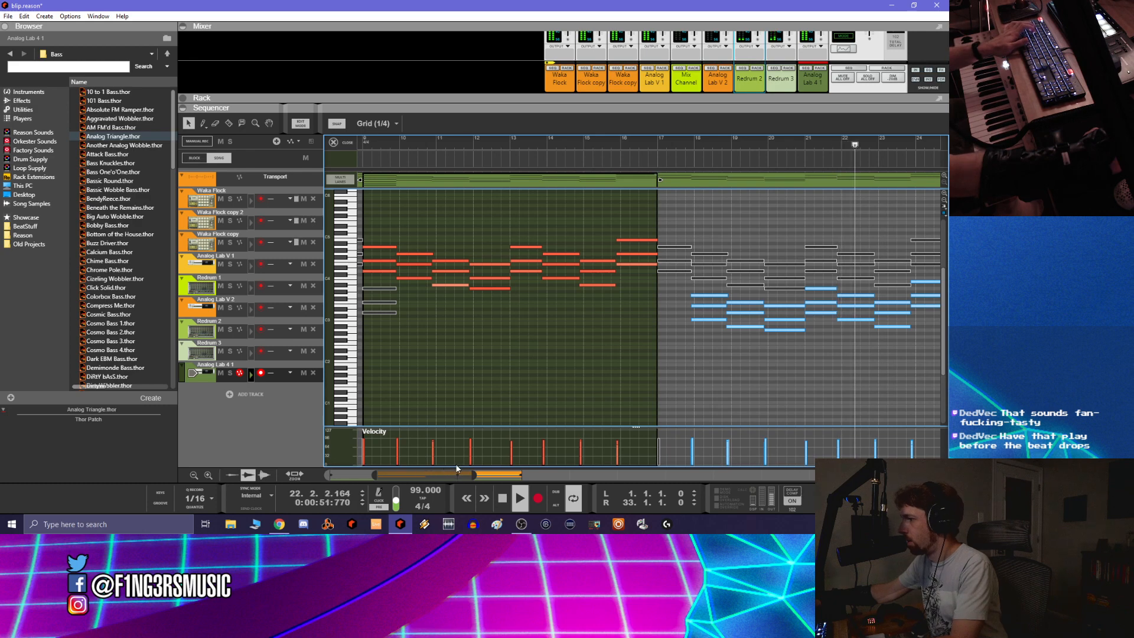
pyautogui.moveTo(473, 475); pyautogui.dragTo(585, 475)
pyautogui.click(652, 364)
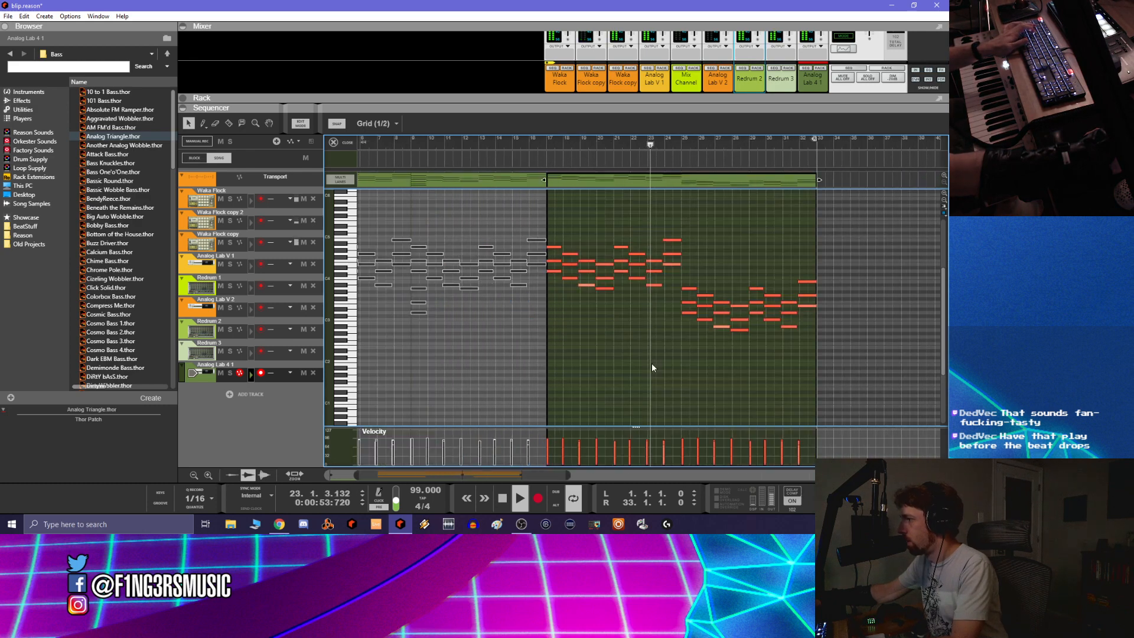
pyautogui.click(300, 124)
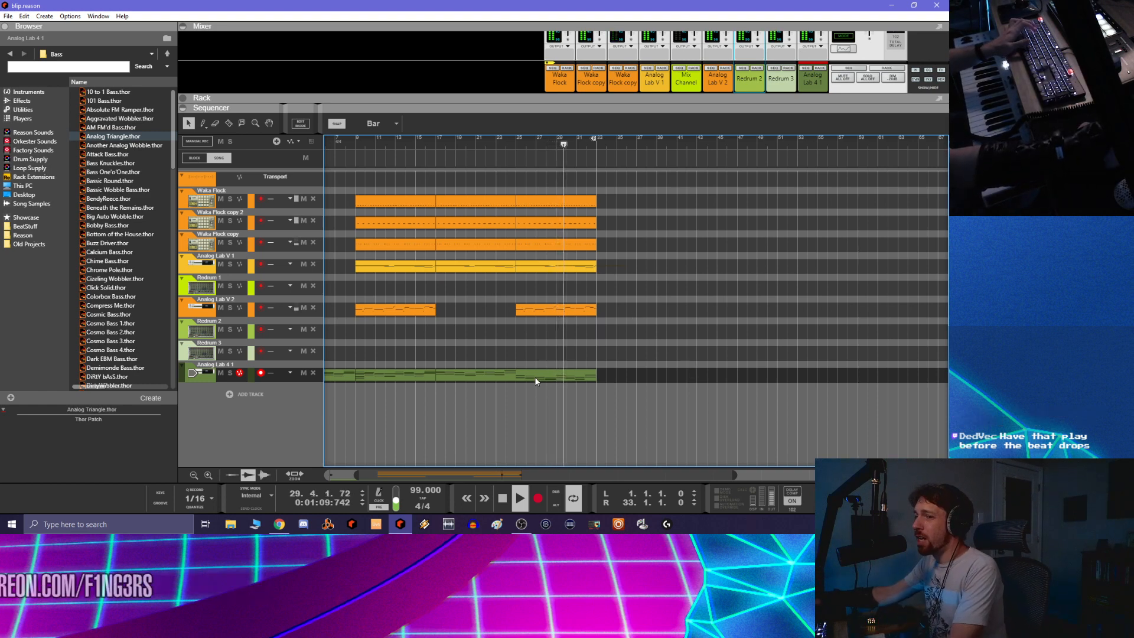
# Add another Analog Lab 4 instrument track, open its plugin window from the rack and stop playback
pyautogui.rightClick(256, 397)
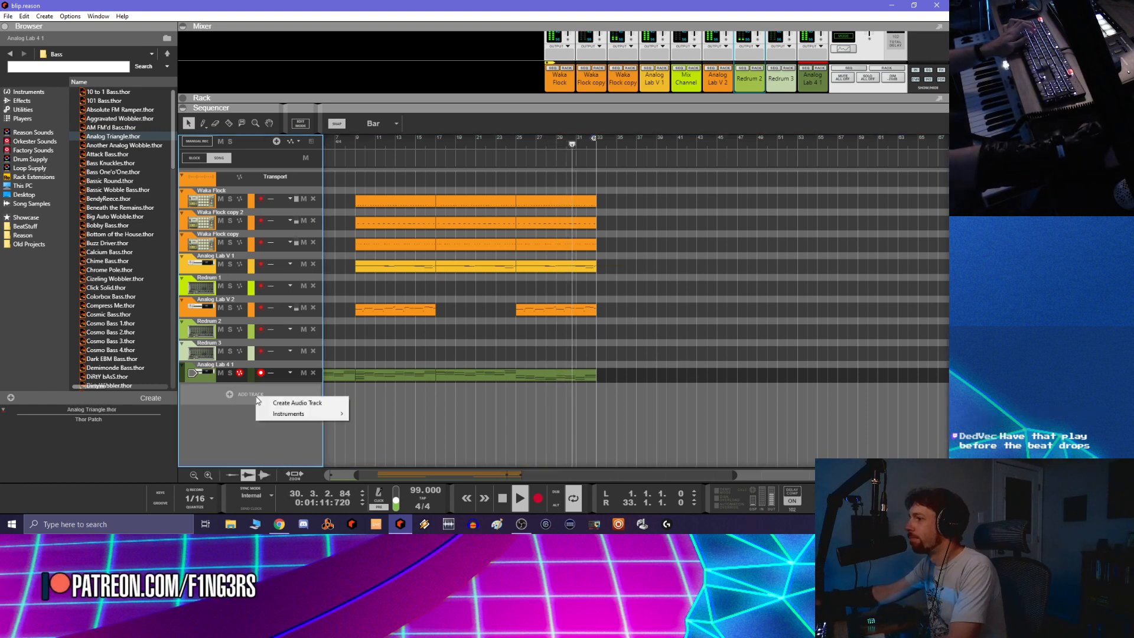
pyautogui.moveTo(350, 415)
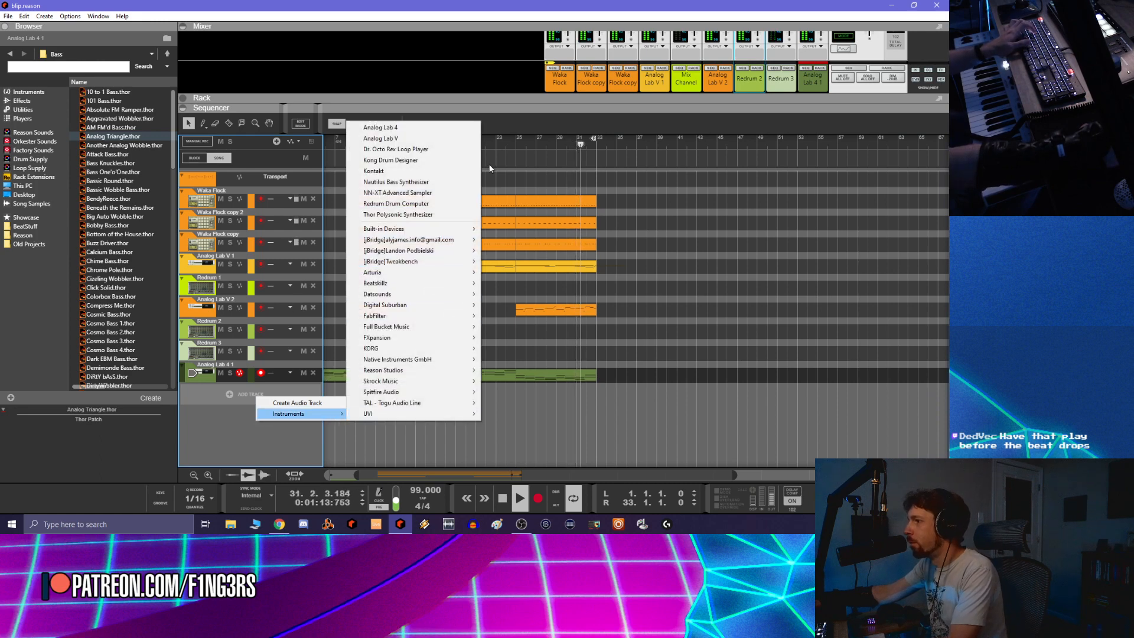
pyautogui.click(452, 129)
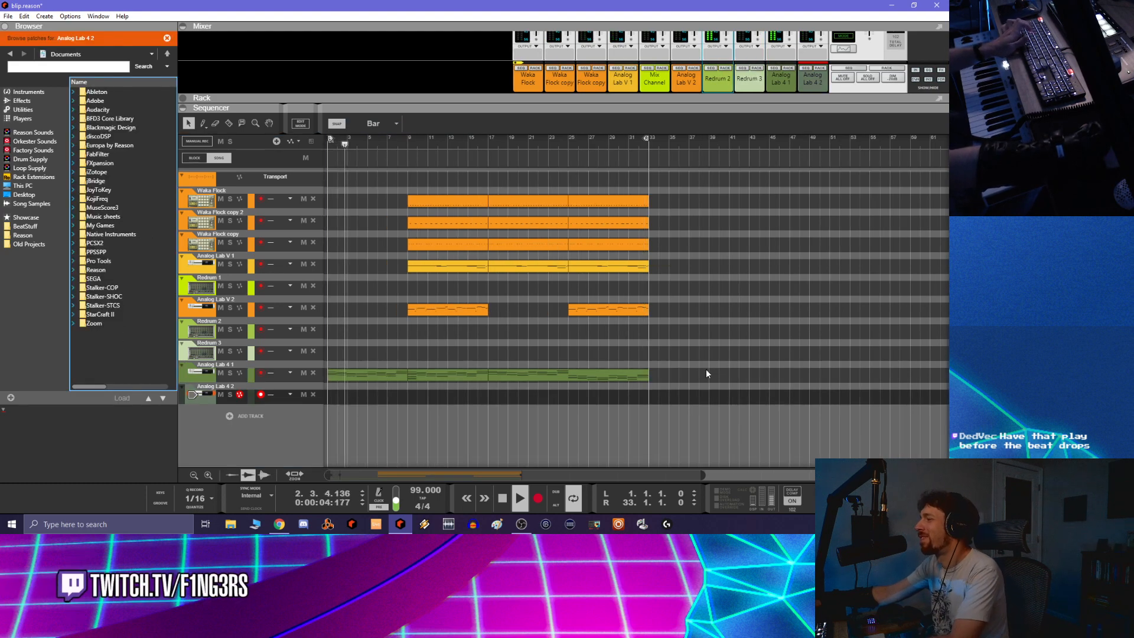
pyautogui.click(192, 110)
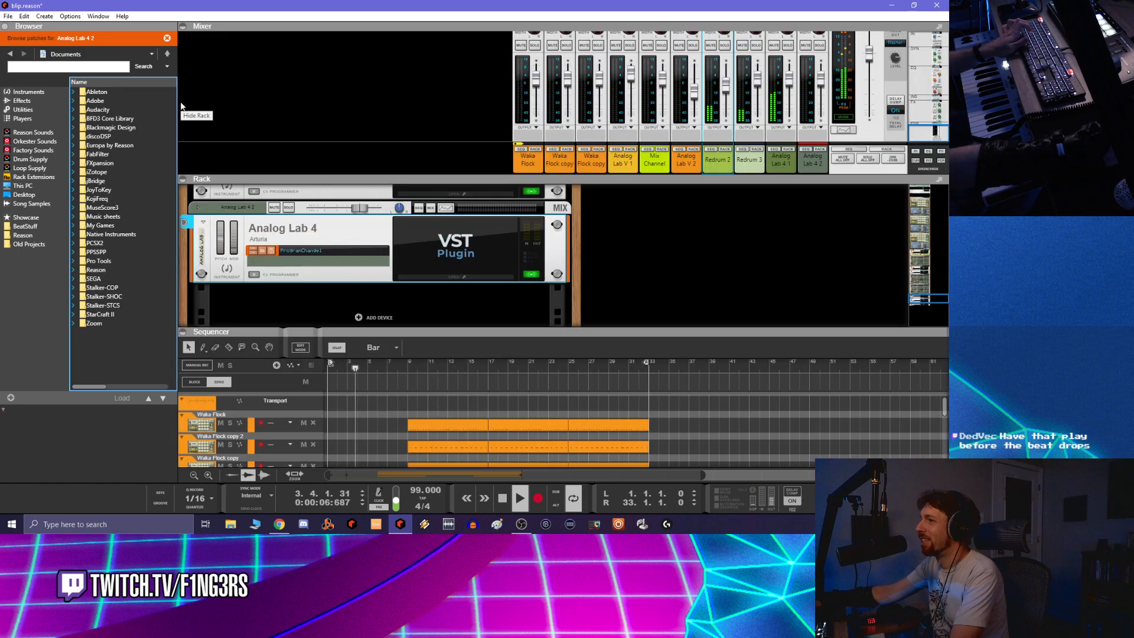
pyautogui.click(468, 273)
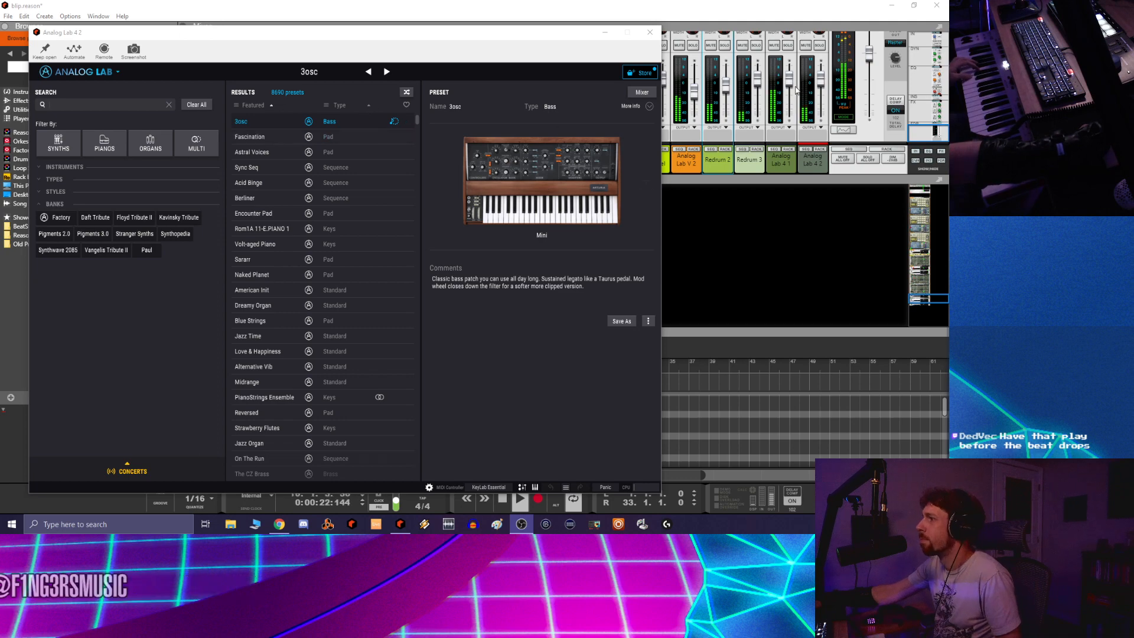
pyautogui.click(505, 503)
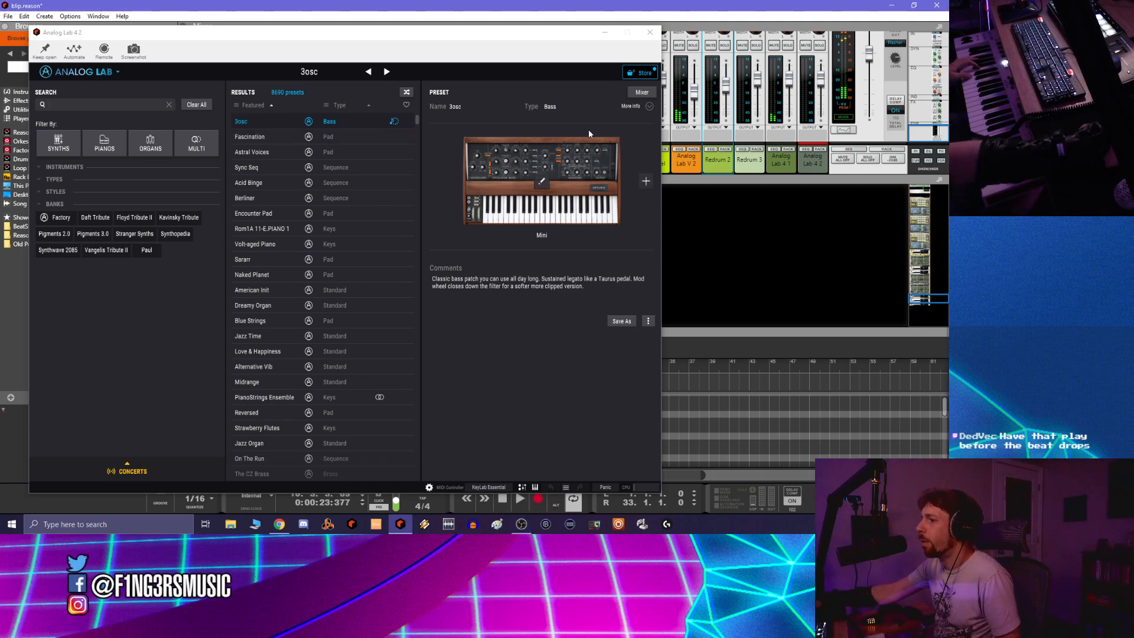
# Filter the Analog Lab presets to the OB-Xa synth and audition them, including Bassup, Jump, Beauty Harp, Emo Wave, PW Clav and Everyday World Arp
pyautogui.moveTo(544, 32); pyautogui.dragTo(616, 25)
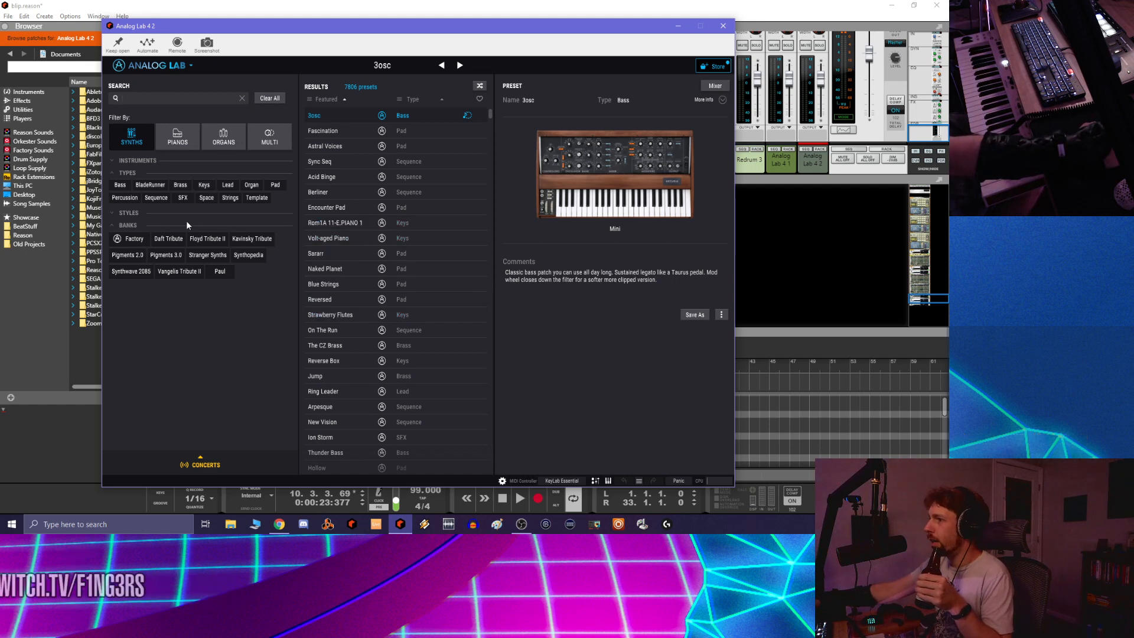
pyautogui.click(136, 160)
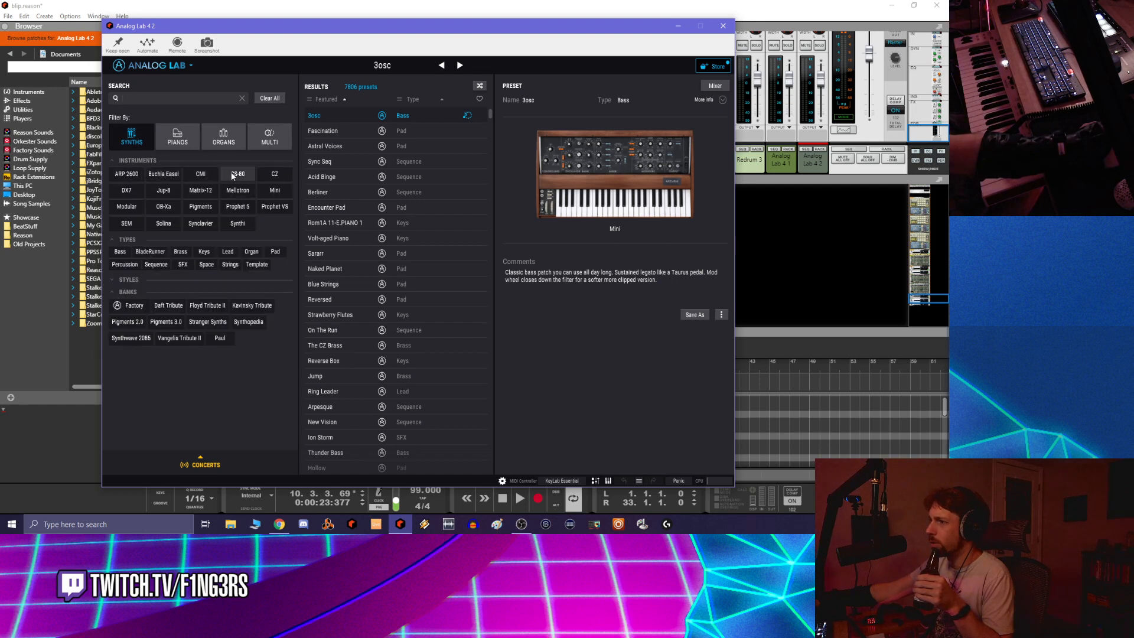
pyautogui.click(154, 202)
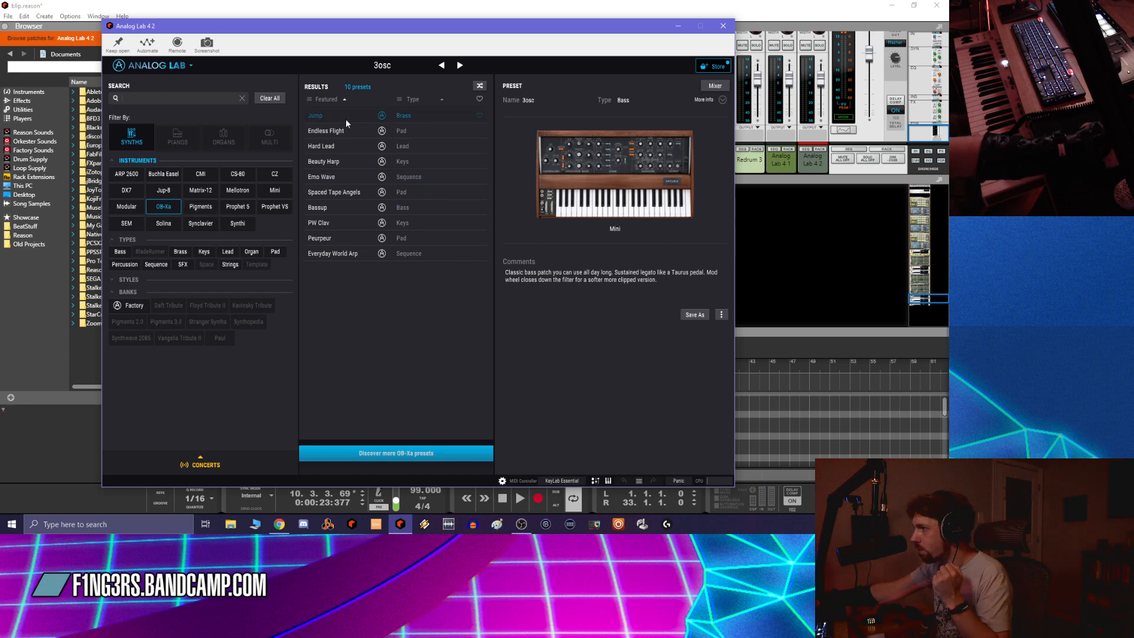
pyautogui.click(328, 208)
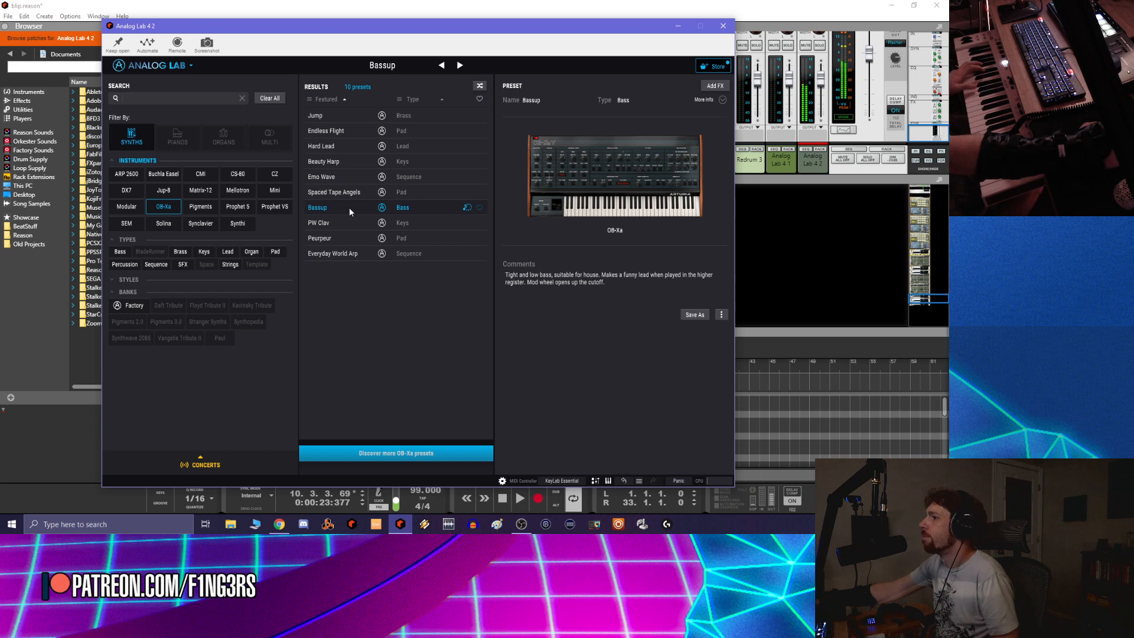
pyautogui.click(336, 116)
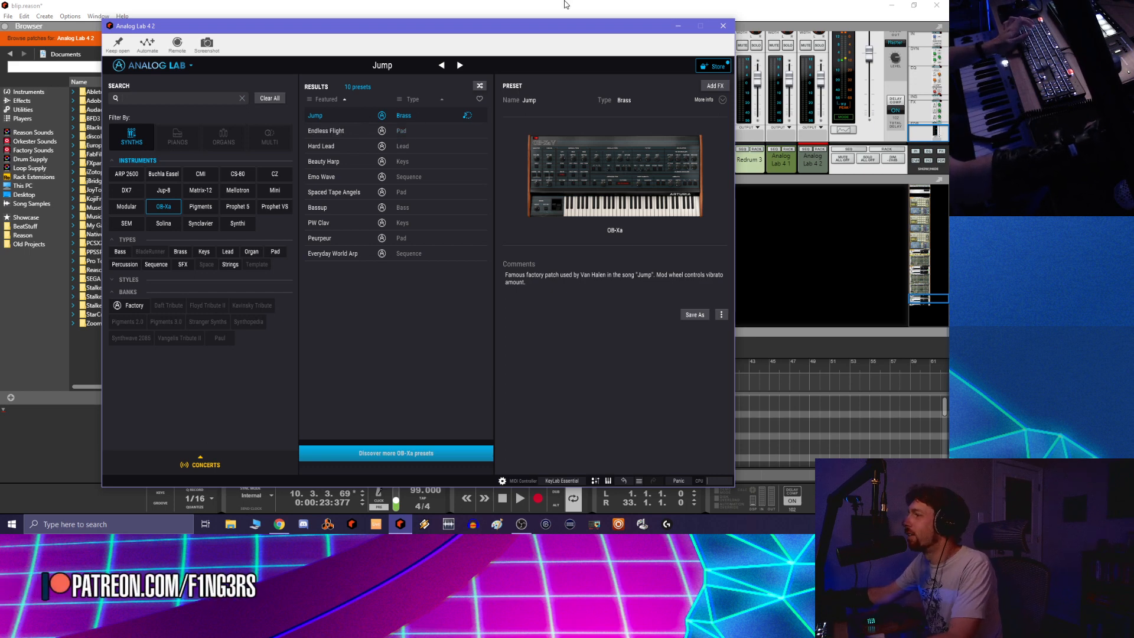
pyautogui.click(352, 162)
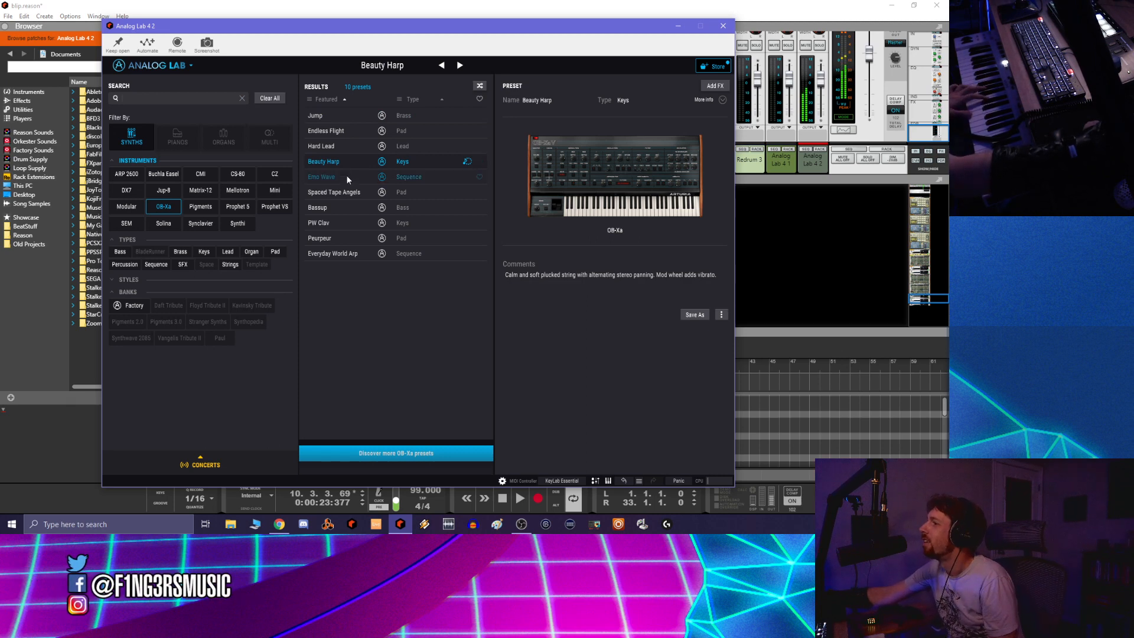
pyautogui.click(347, 177)
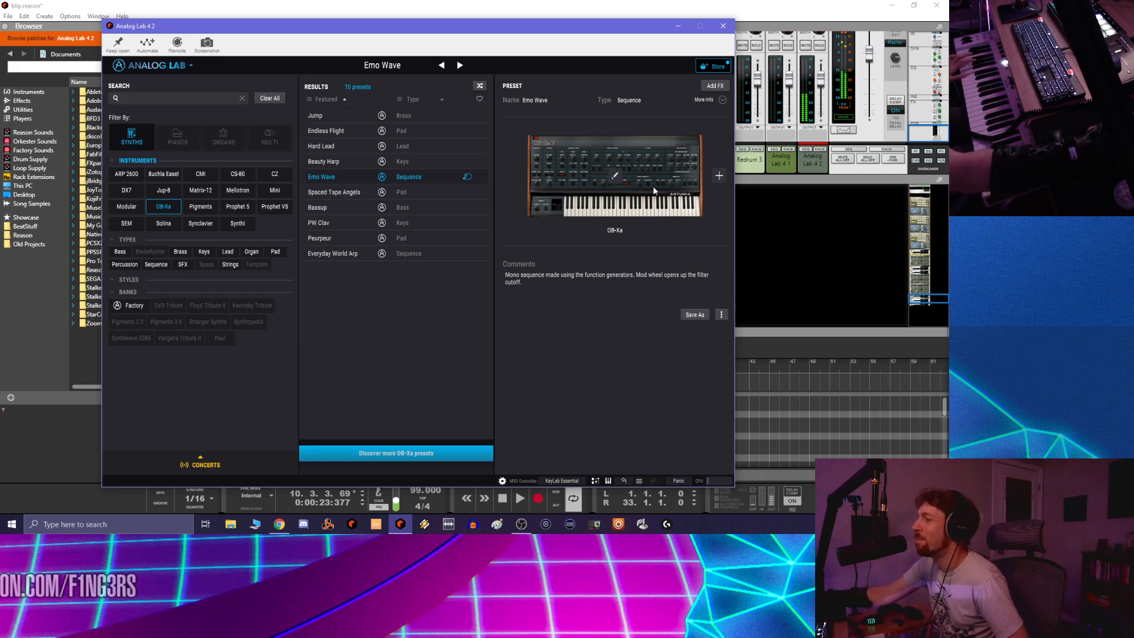
pyautogui.click(339, 195)
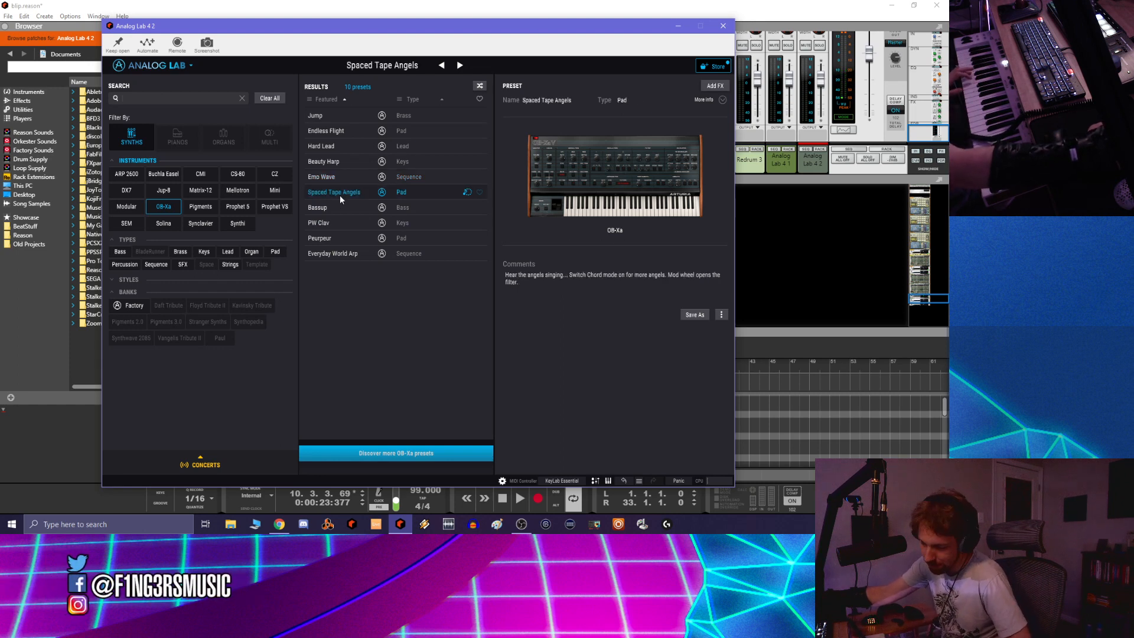
pyautogui.click(333, 225)
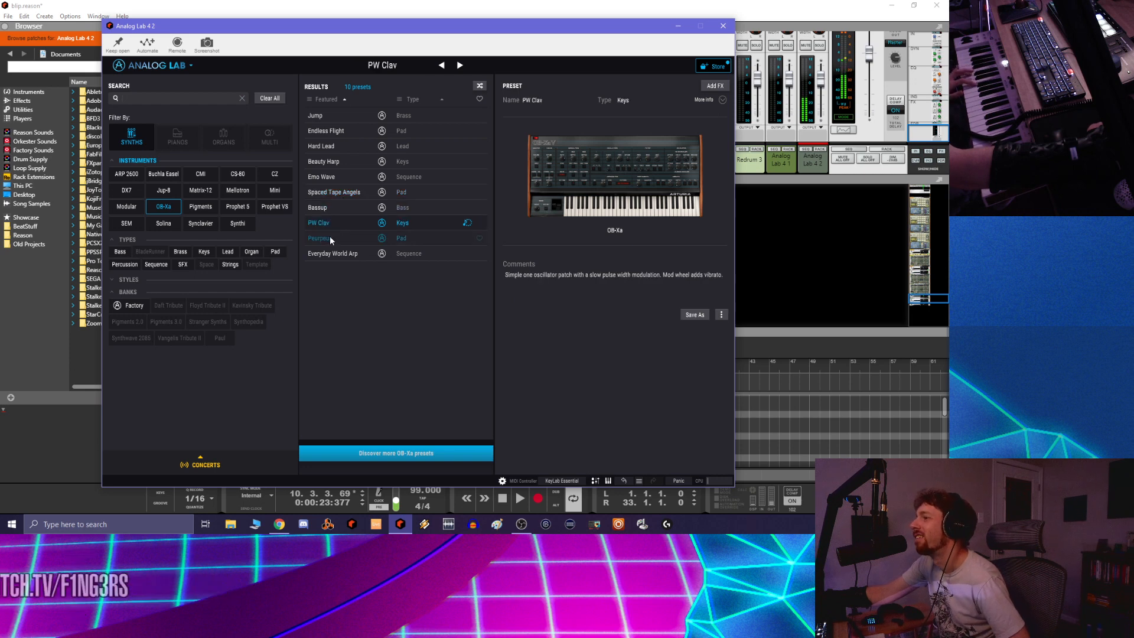
pyautogui.click(330, 237)
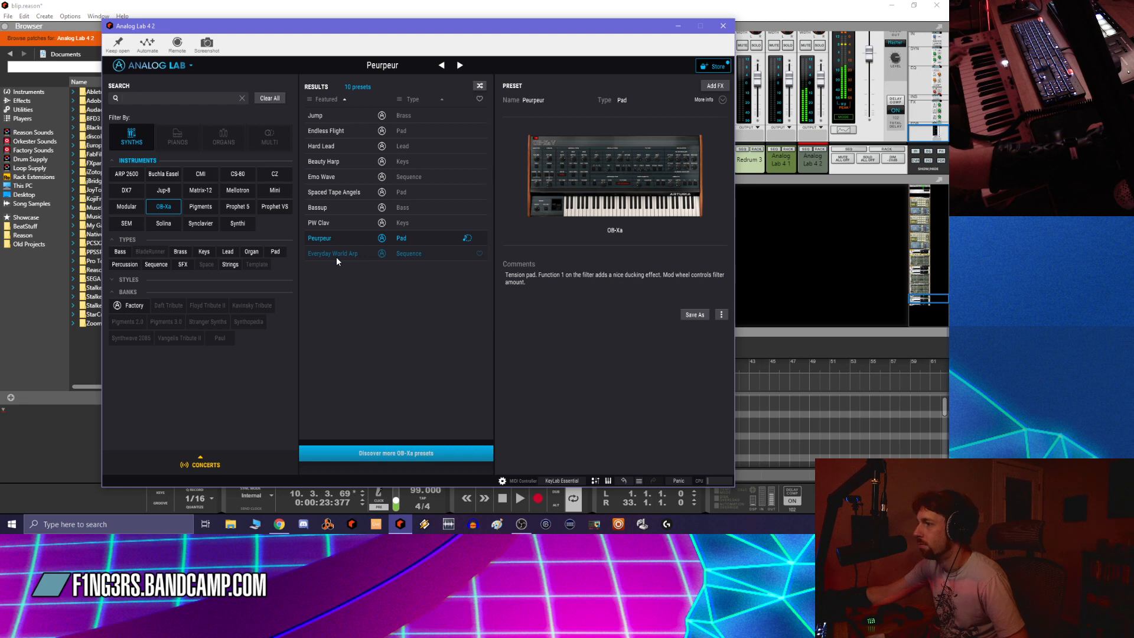
pyautogui.click(337, 254)
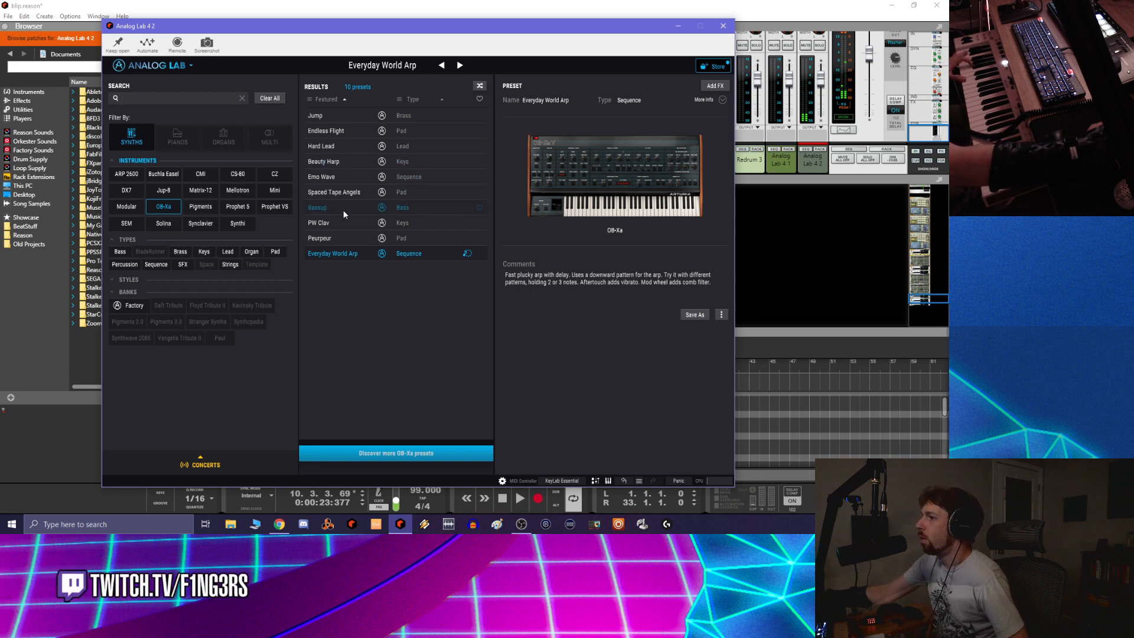
# Switch the preset filter to Prophet 5, audition Fascination, load the 80S Bass preset and close the plugin window
pyautogui.click(136, 135)
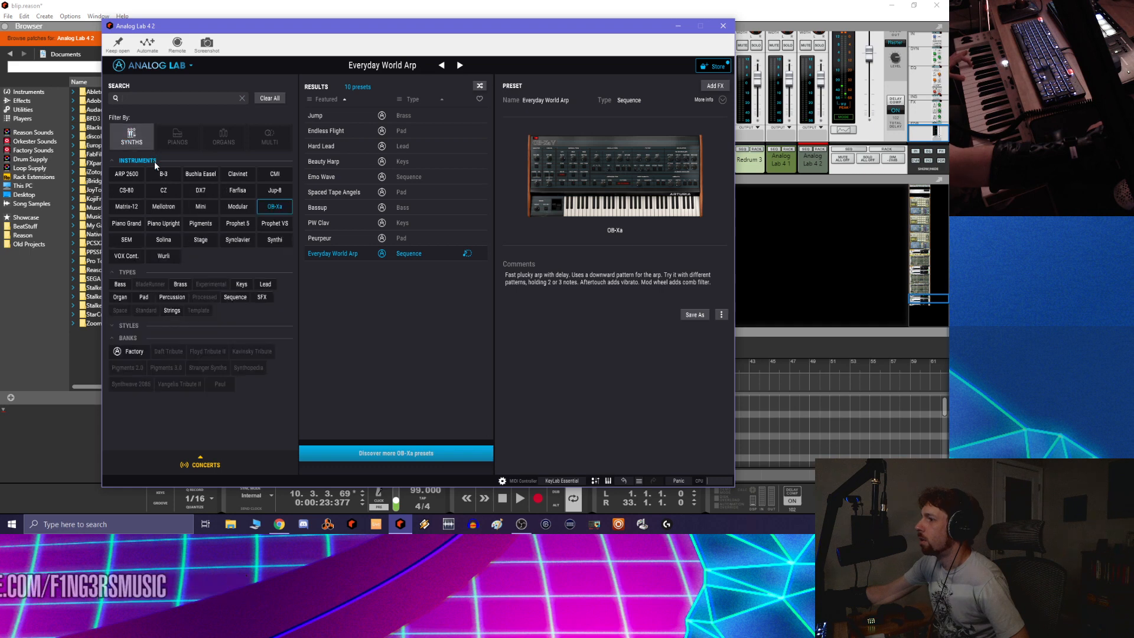
pyautogui.click(268, 206)
pyautogui.click(269, 206)
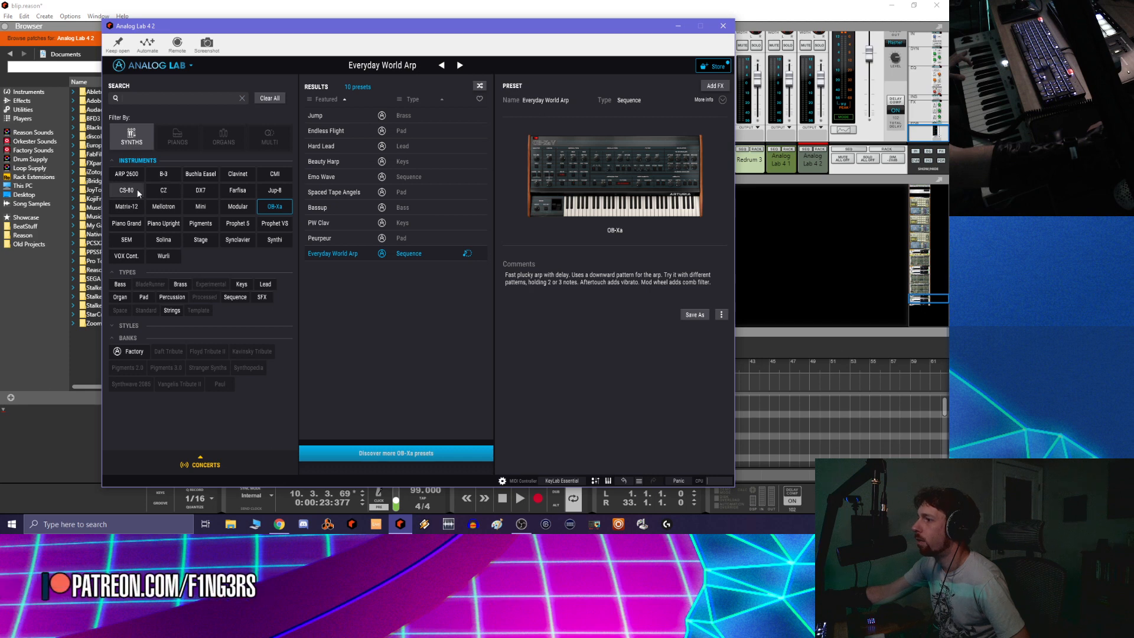
pyautogui.click(234, 225)
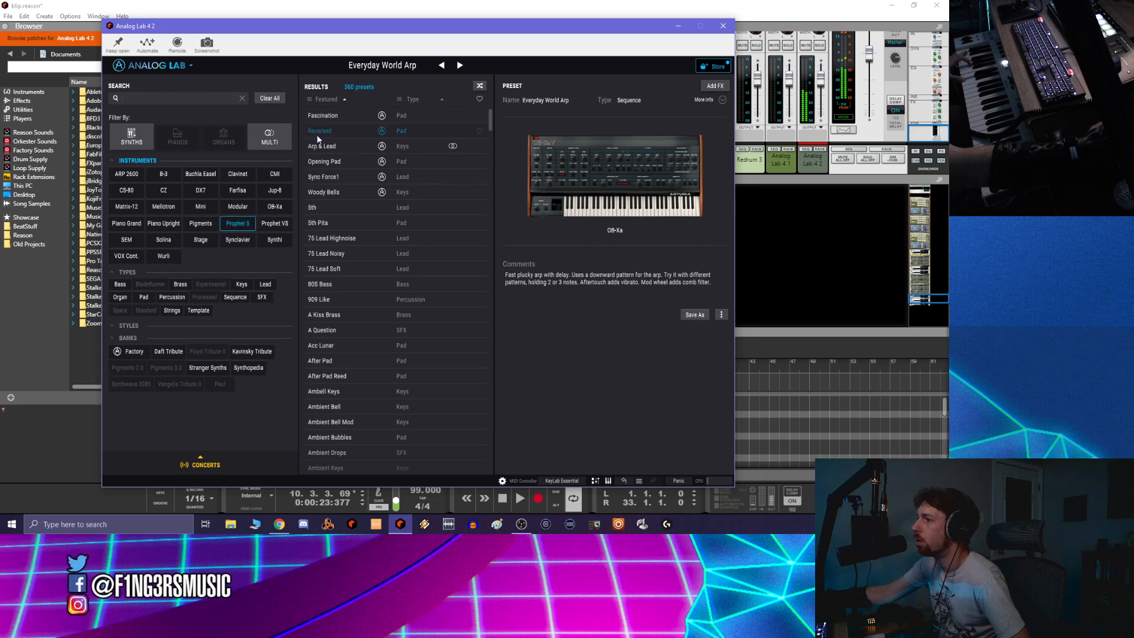
pyautogui.click(324, 117)
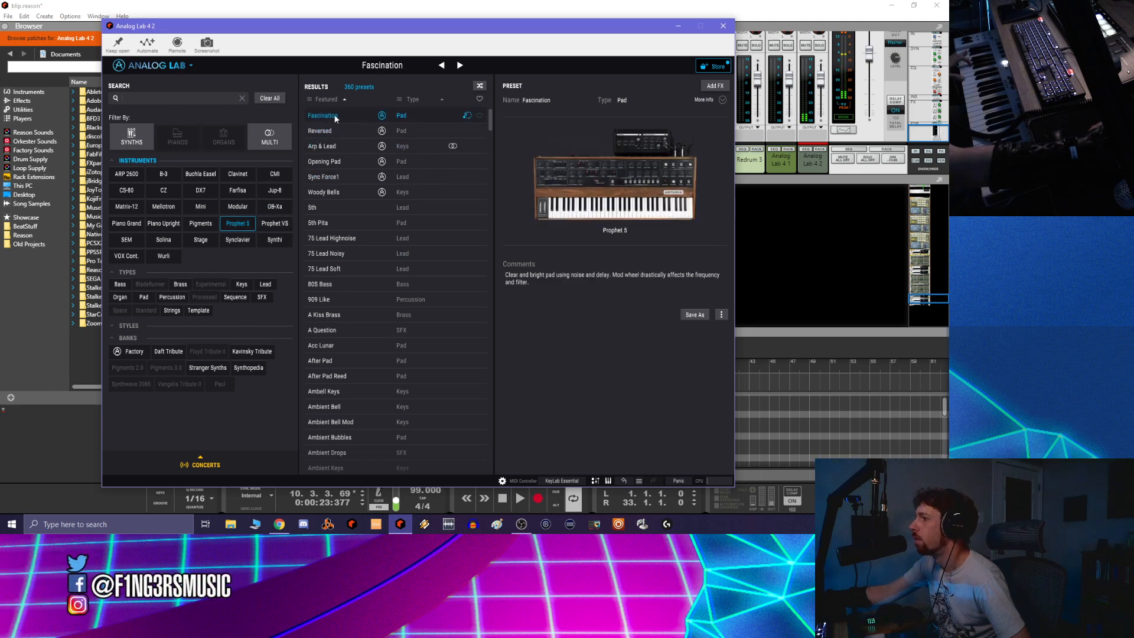
pyautogui.click(343, 285)
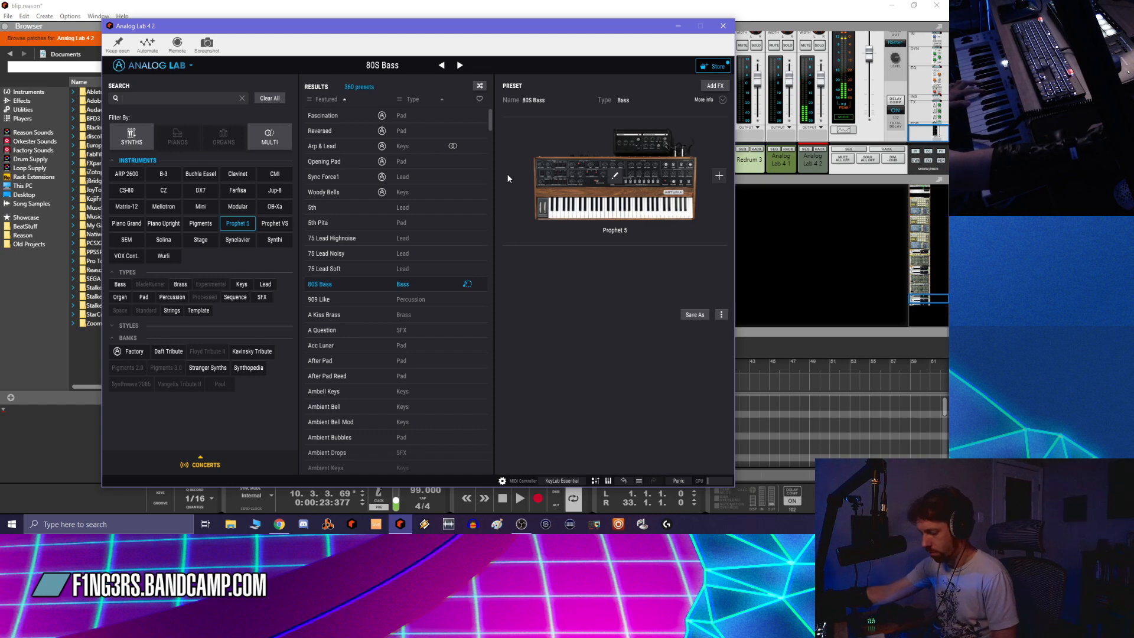
pyautogui.click(723, 25)
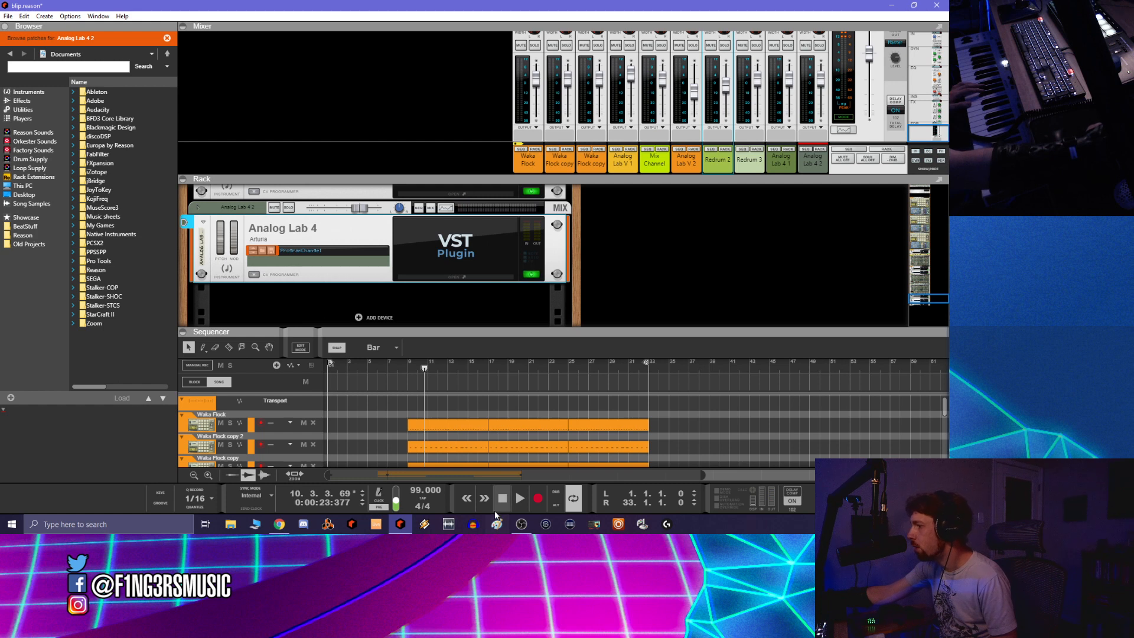
# Play the song from bar 1 to try the bass sound, then stop and return the playhead to bar 1
pyautogui.click(329, 366)
pyautogui.press('space')
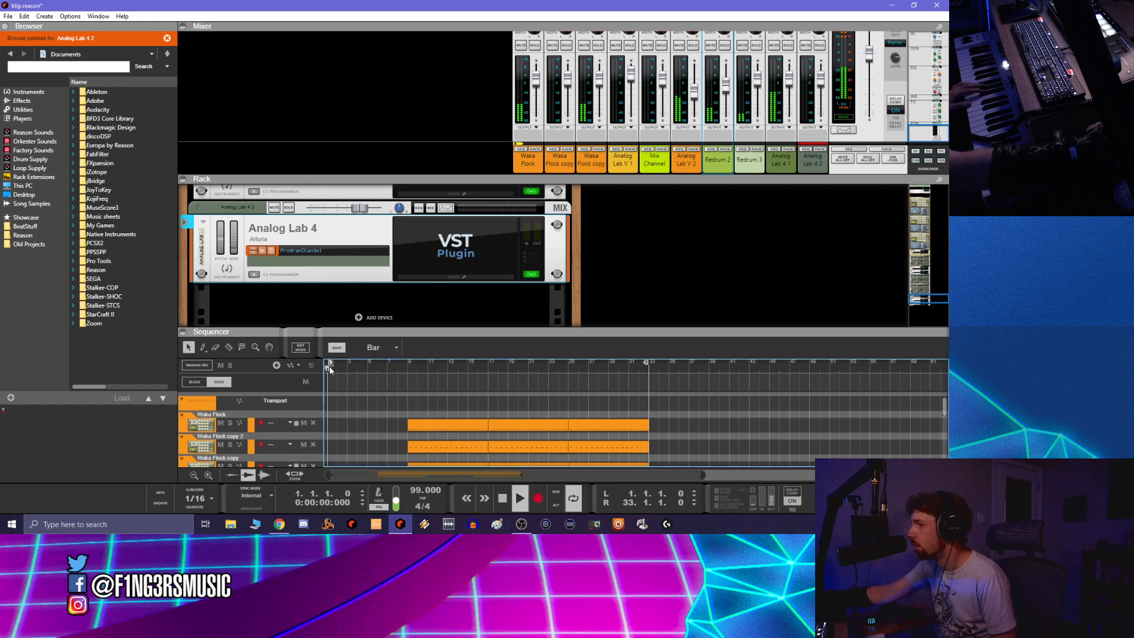
pyautogui.scroll(-2, 364, 222)
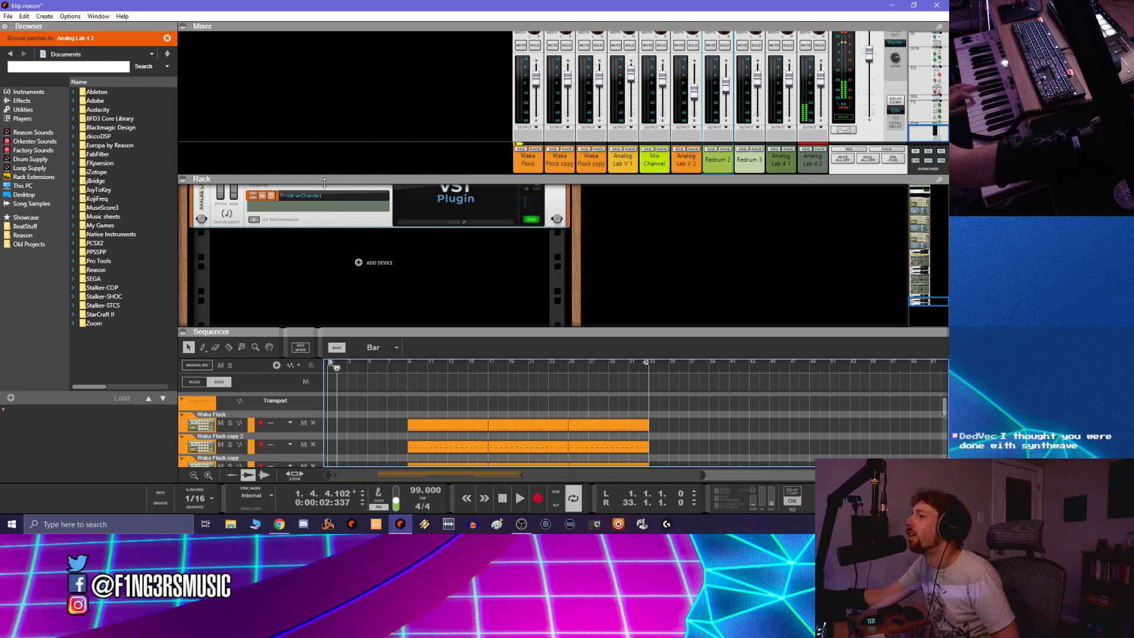
pyautogui.scroll(2, 387, 245)
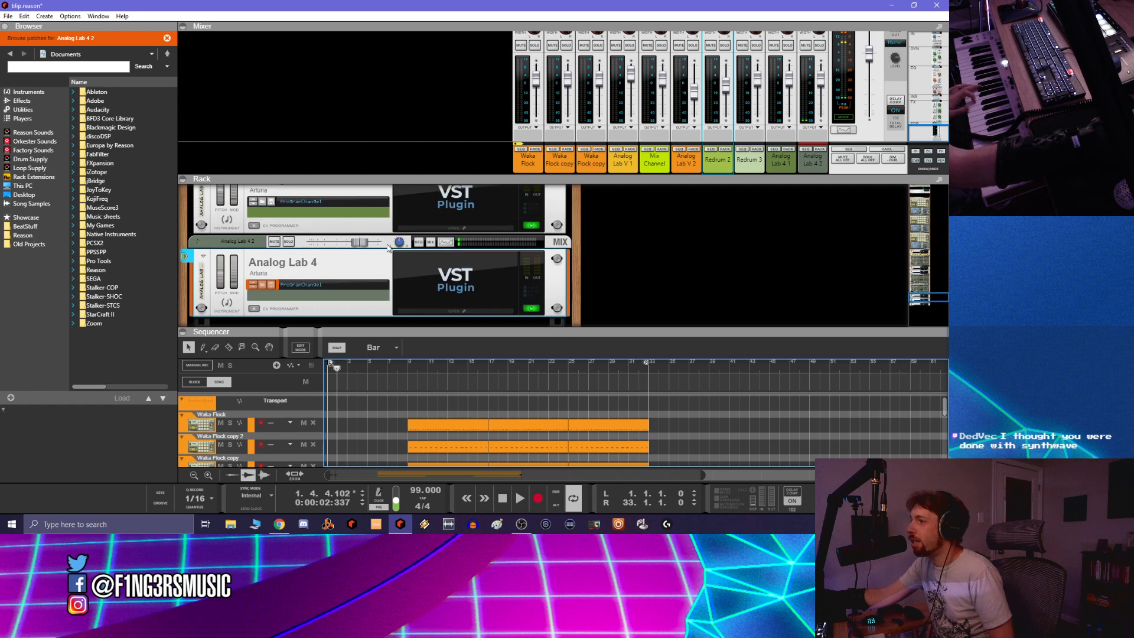
pyautogui.click(334, 370)
pyautogui.moveTo(334, 372); pyautogui.dragTo(310, 369)
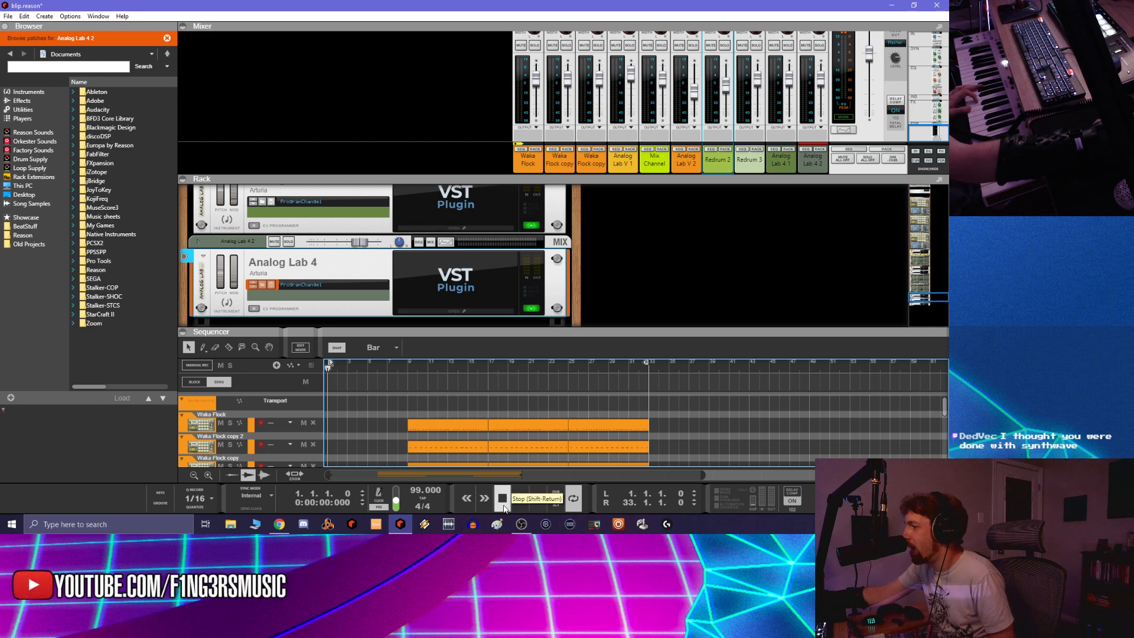
# Add an RPG-8 arpeggiator to the Analog Lab 4 2 device in the rack
pyautogui.rightClick(340, 263)
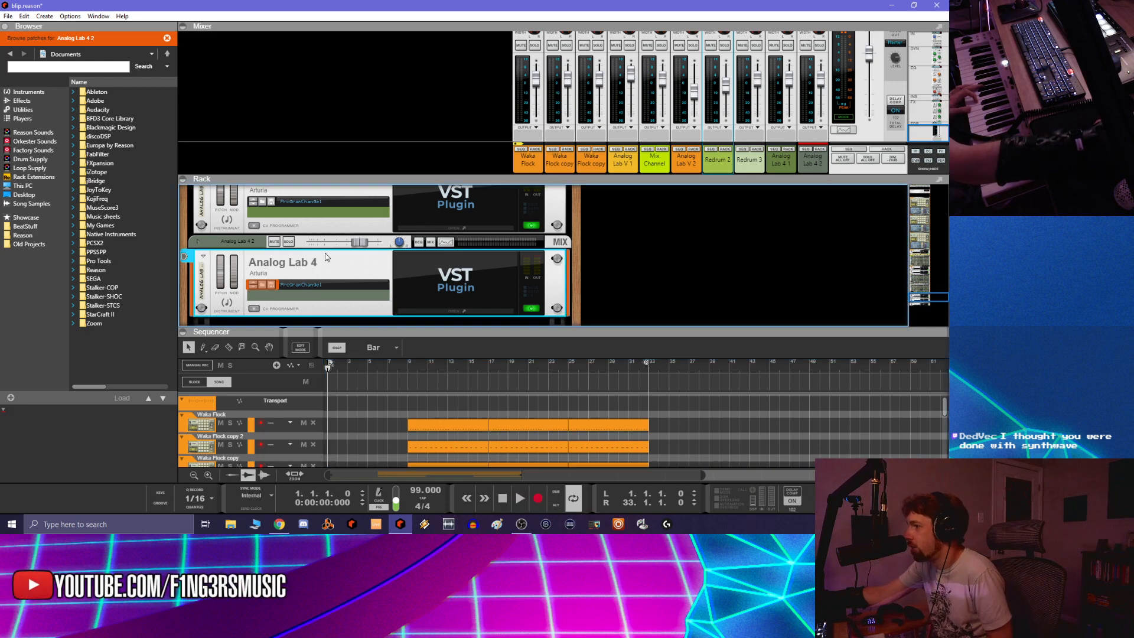
pyautogui.moveTo(414, 309)
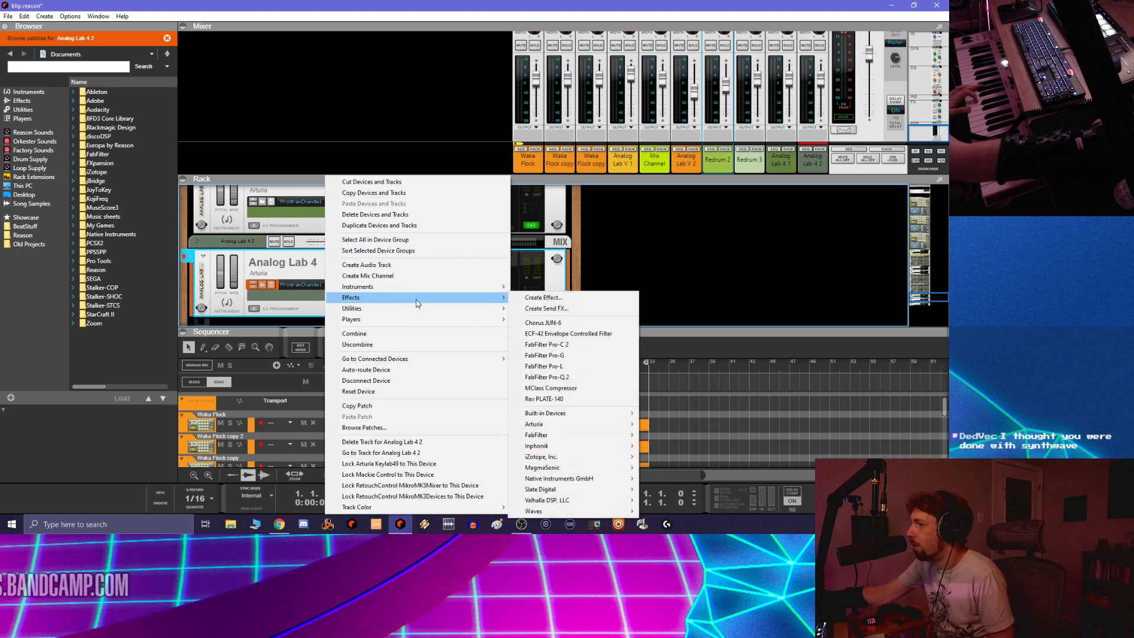
pyautogui.moveTo(502, 309)
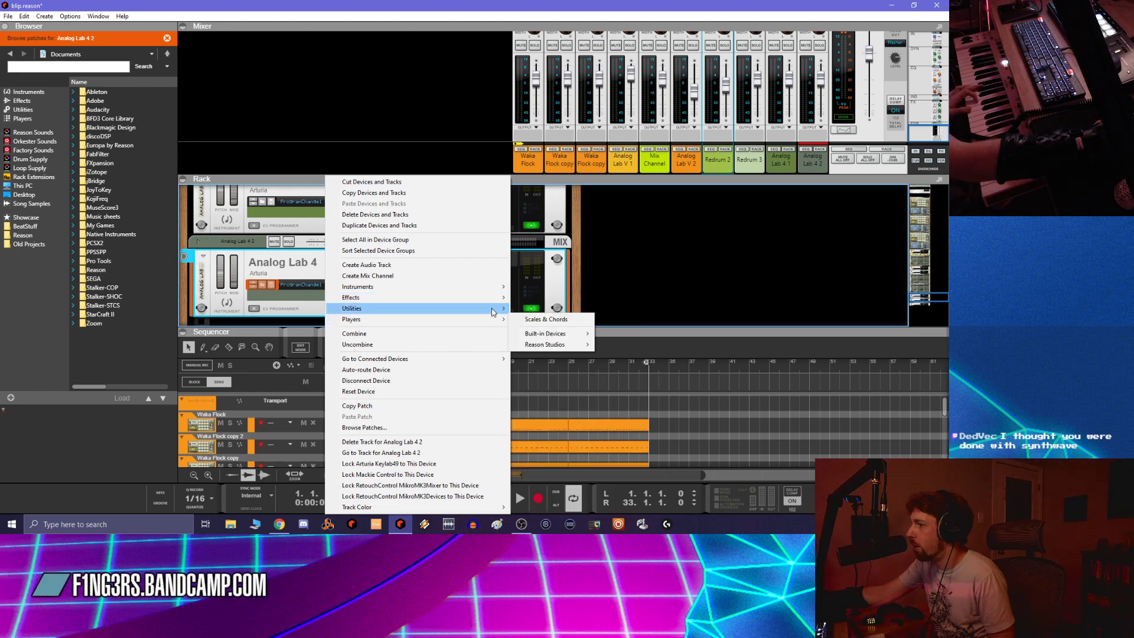
pyautogui.click(546, 340)
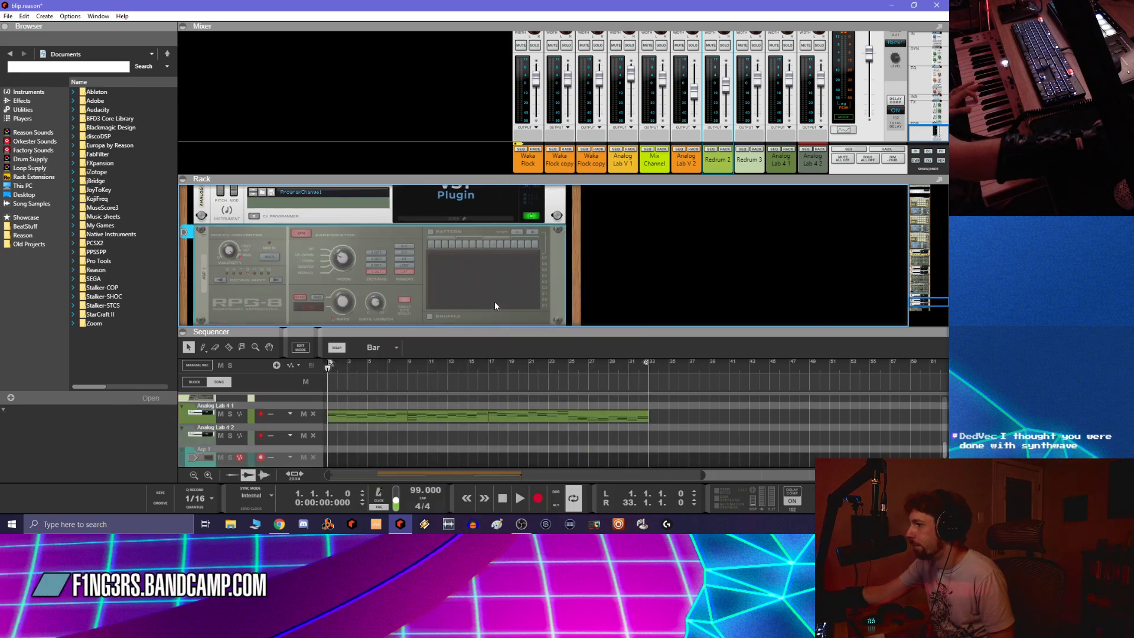
# Enable the RPG-8 pattern with steps 1, 5, 9 and 13 turned off, and play the song briefly with it
pyautogui.click(430, 232)
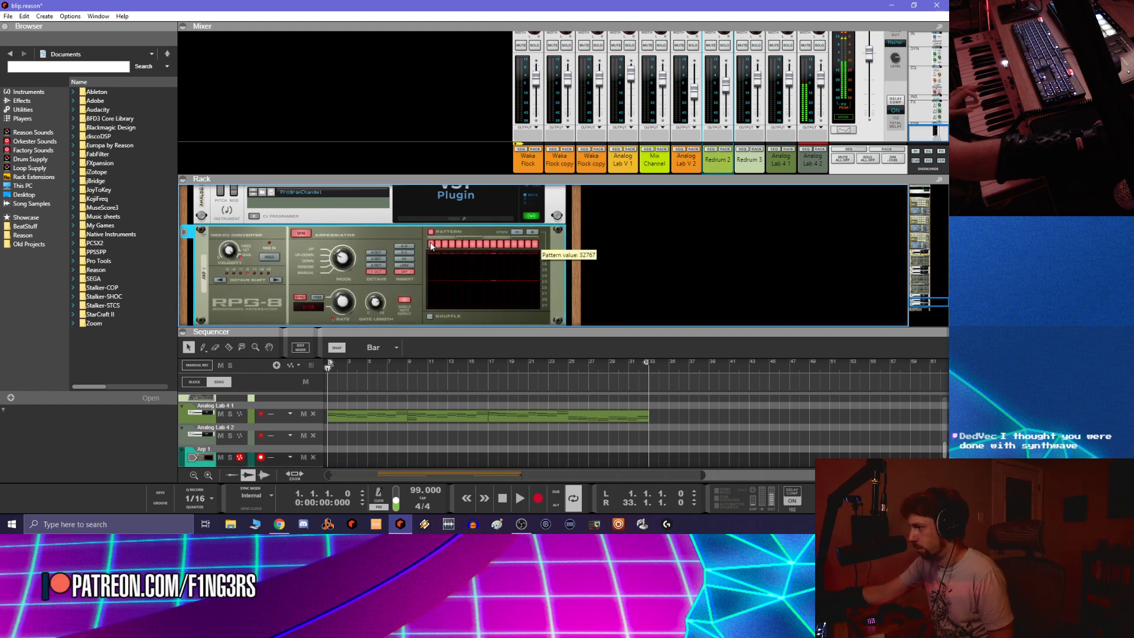
pyautogui.click(459, 244)
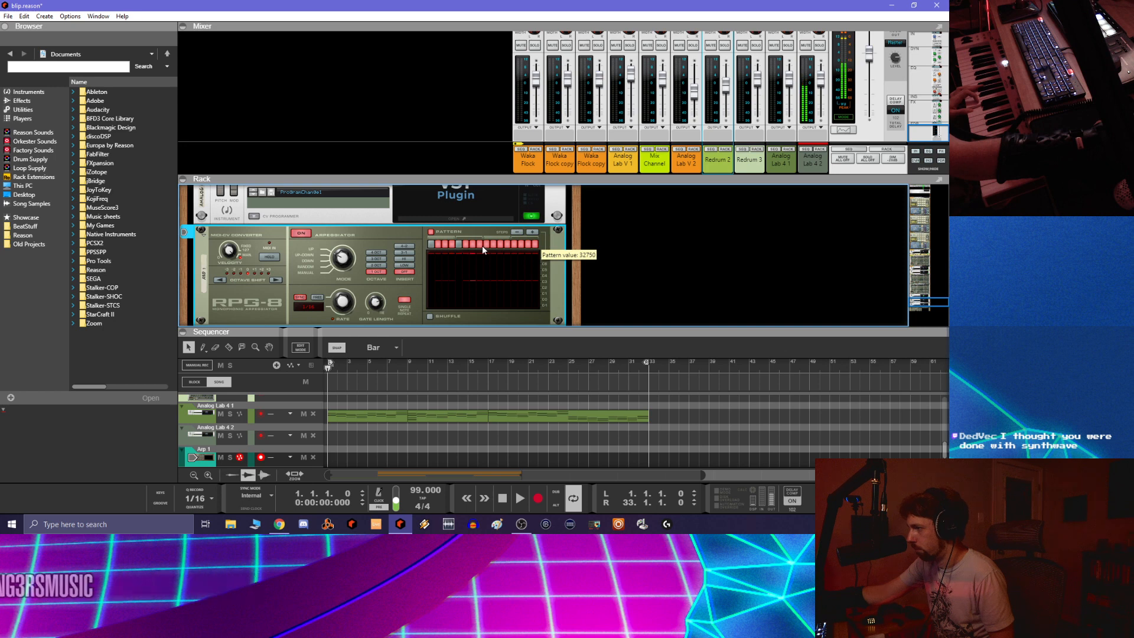
pyautogui.click(486, 244)
pyautogui.click(513, 244)
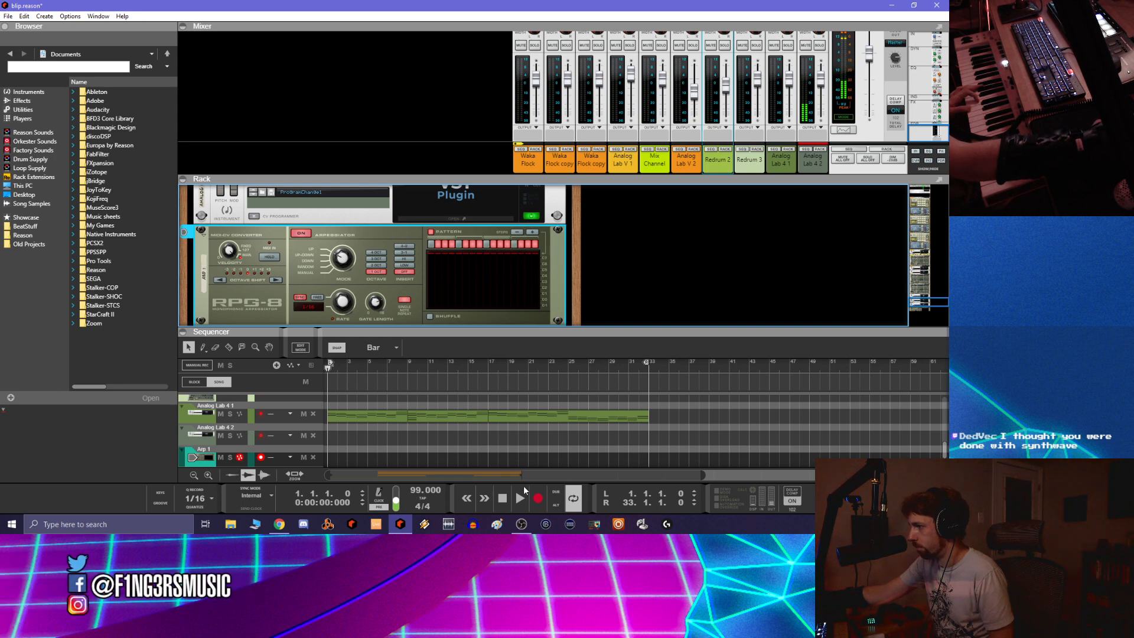
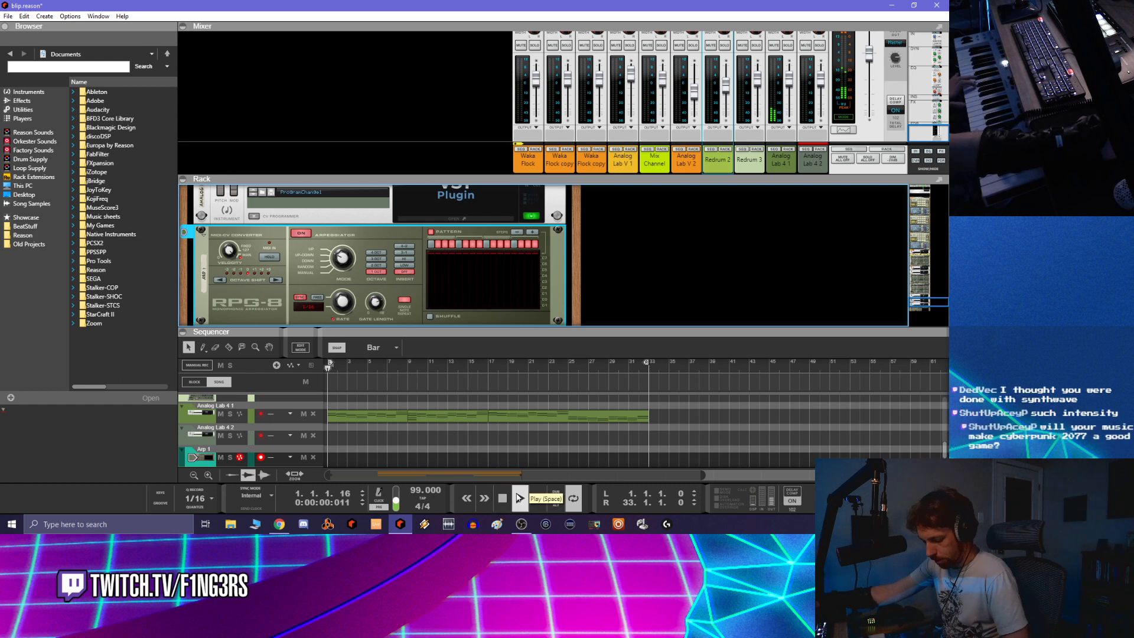
pyautogui.click(517, 498)
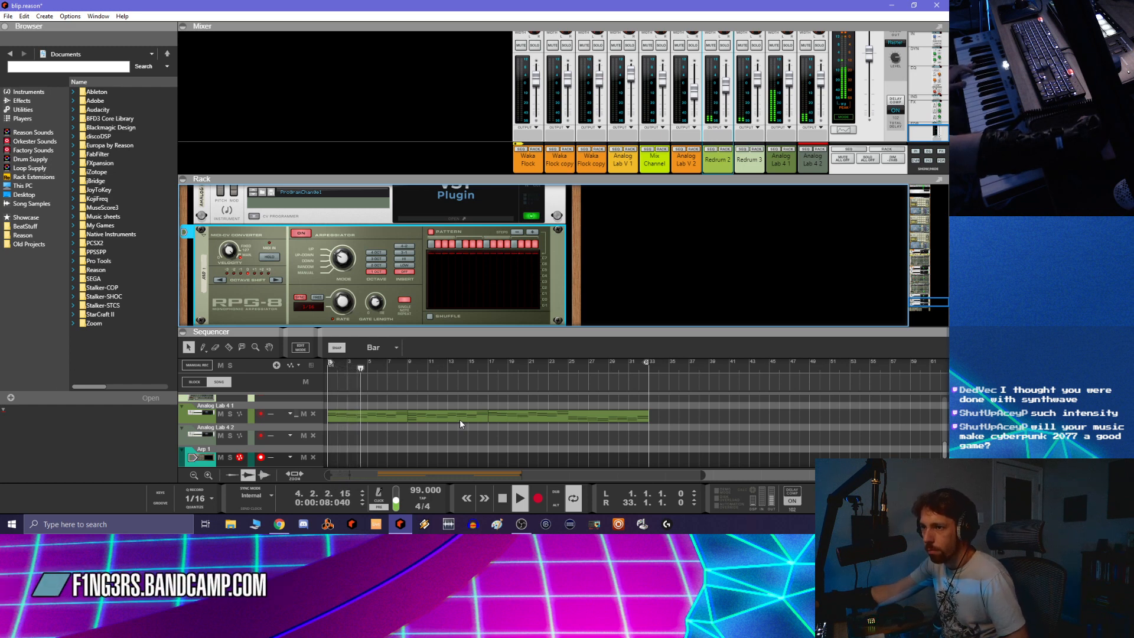
pyautogui.press('space')
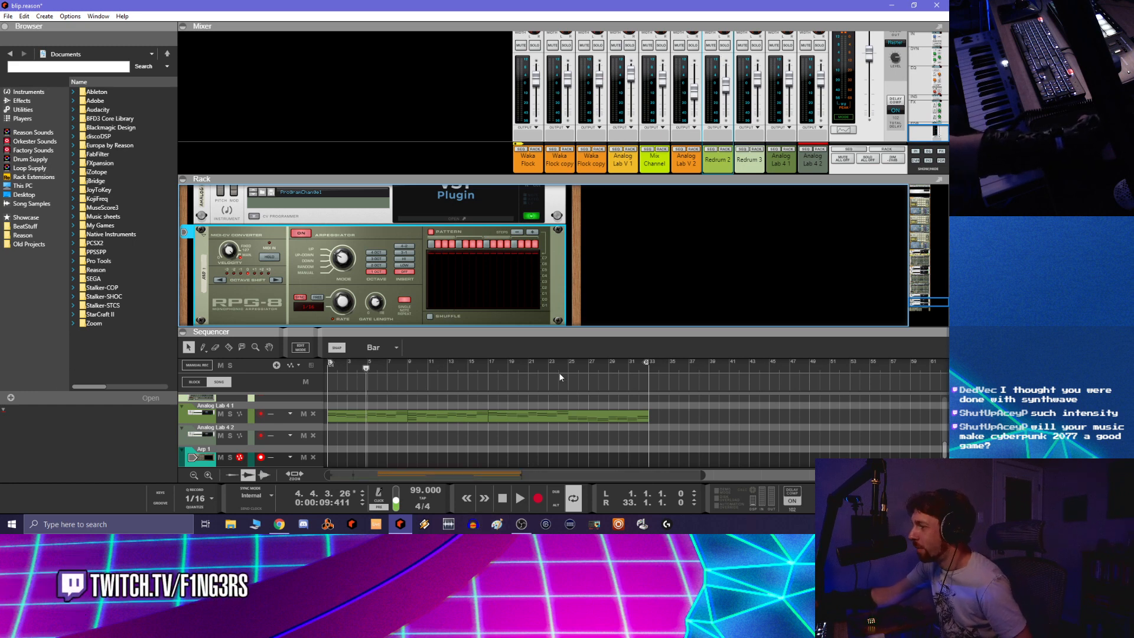
# Enlarge the sequencer area to show more tracks above Arp 1 and return the playhead to bar 1
pyautogui.click(559, 430)
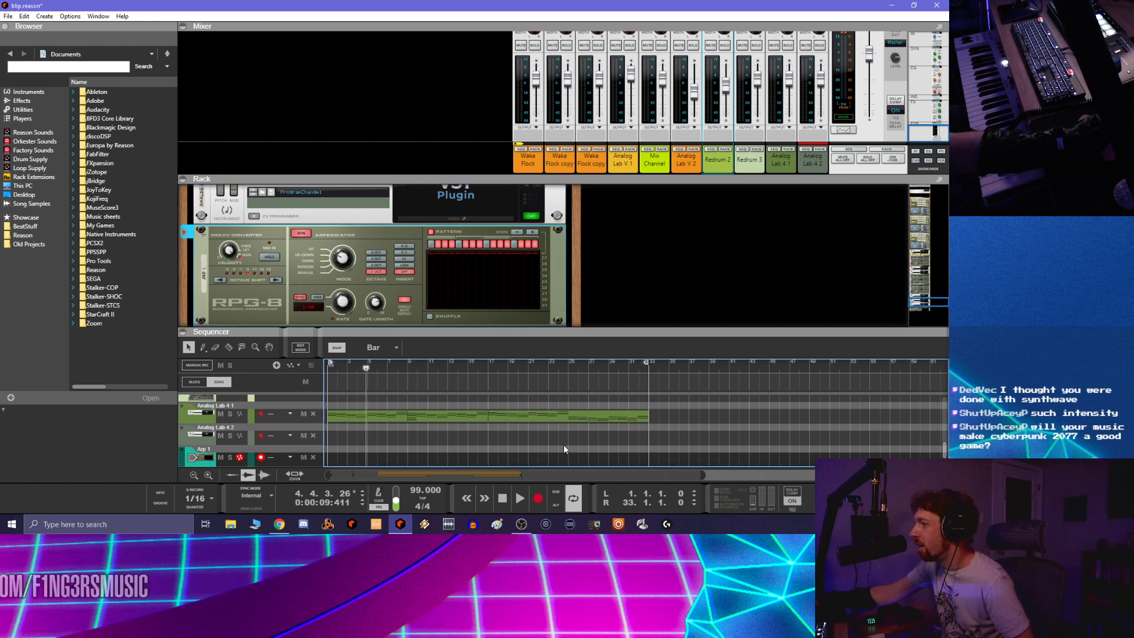
pyautogui.scroll(-1, 563, 444)
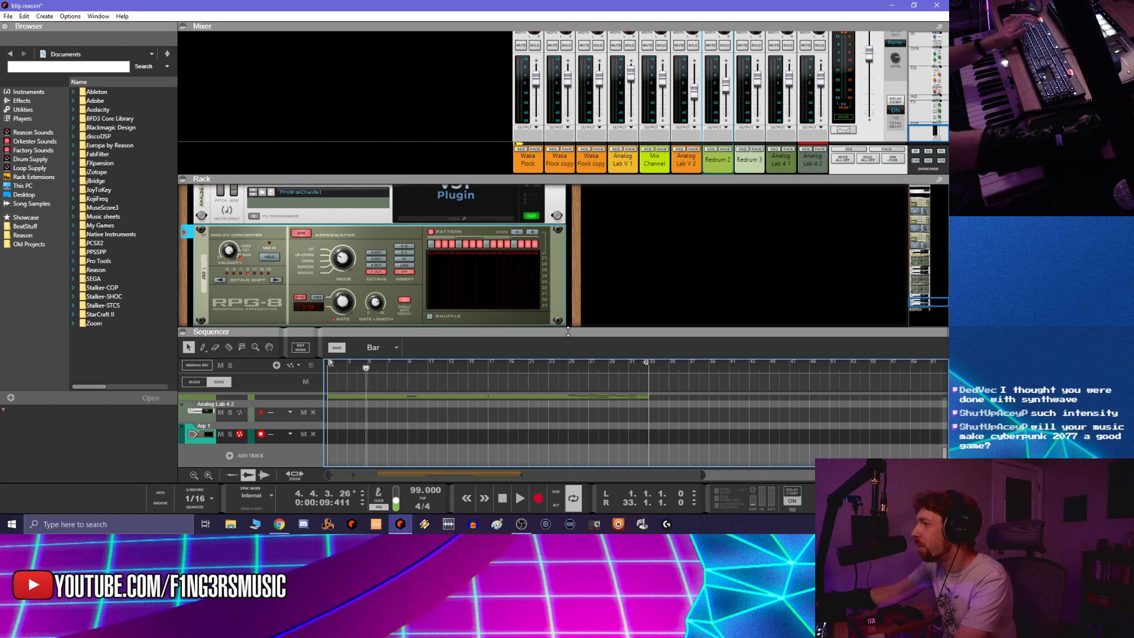
pyautogui.moveTo(568, 331); pyautogui.dragTo(568, 280)
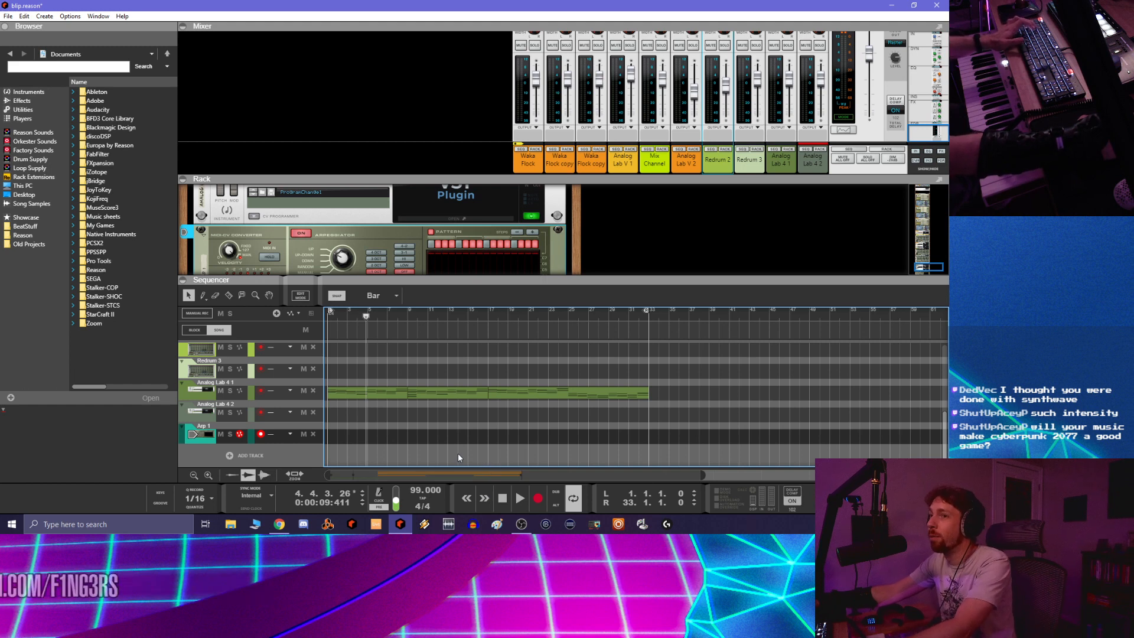
pyautogui.click(502, 502)
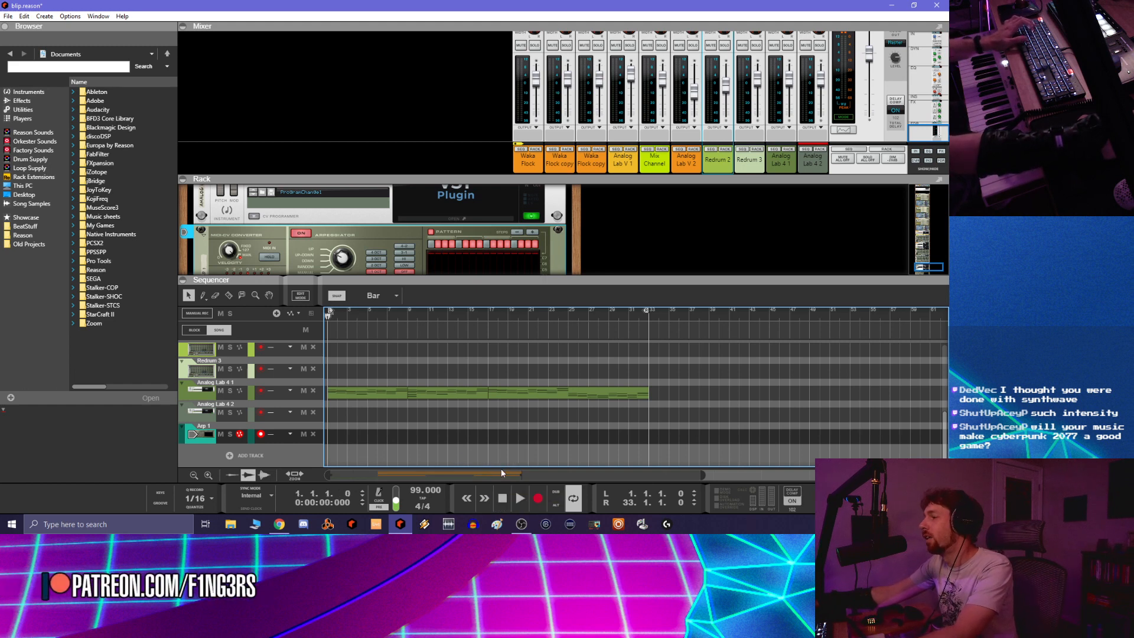
# Play the song, stop it, and audition each note of the last chord in the first Analog Lab 4 1 clip
pyautogui.press('space')
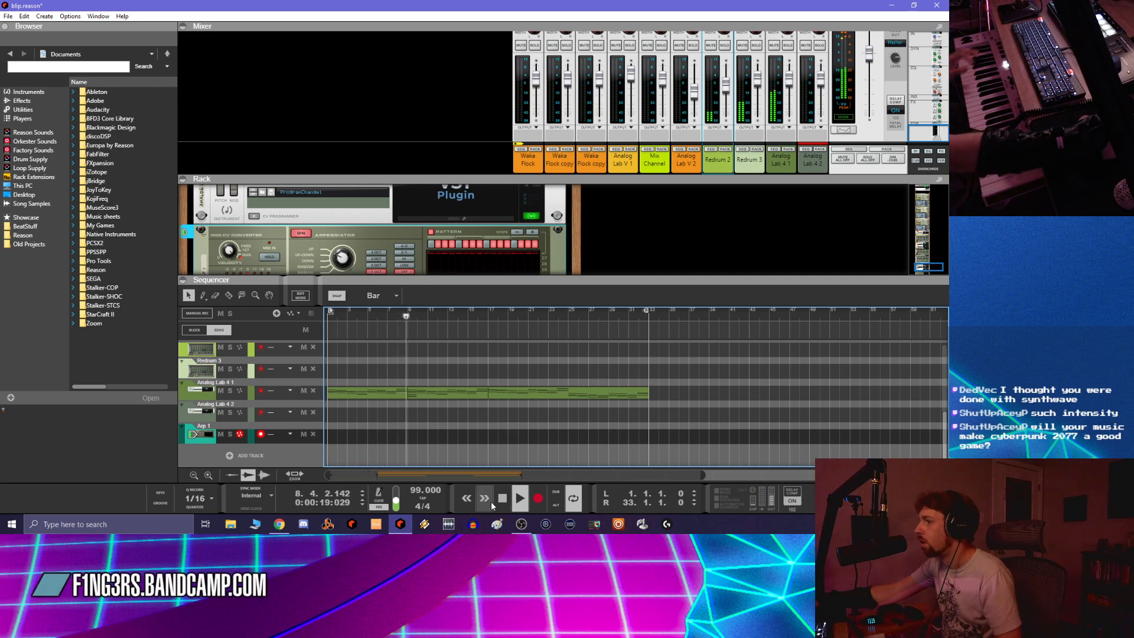
pyautogui.doubleClick(393, 389)
pyautogui.scroll(-2, 482, 404)
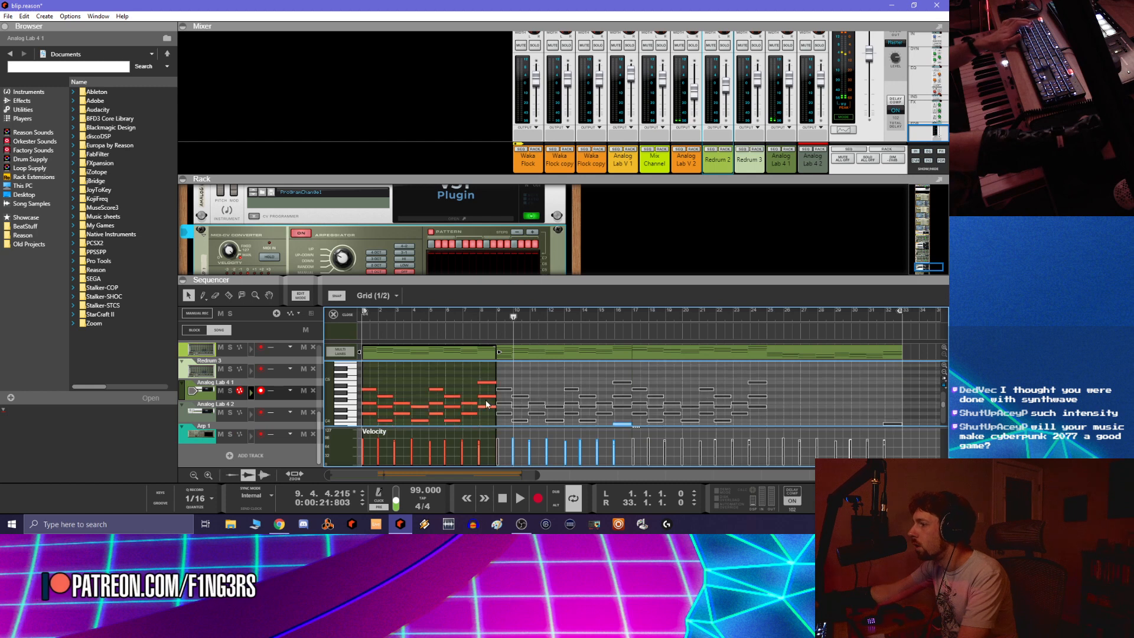
pyautogui.click(480, 406)
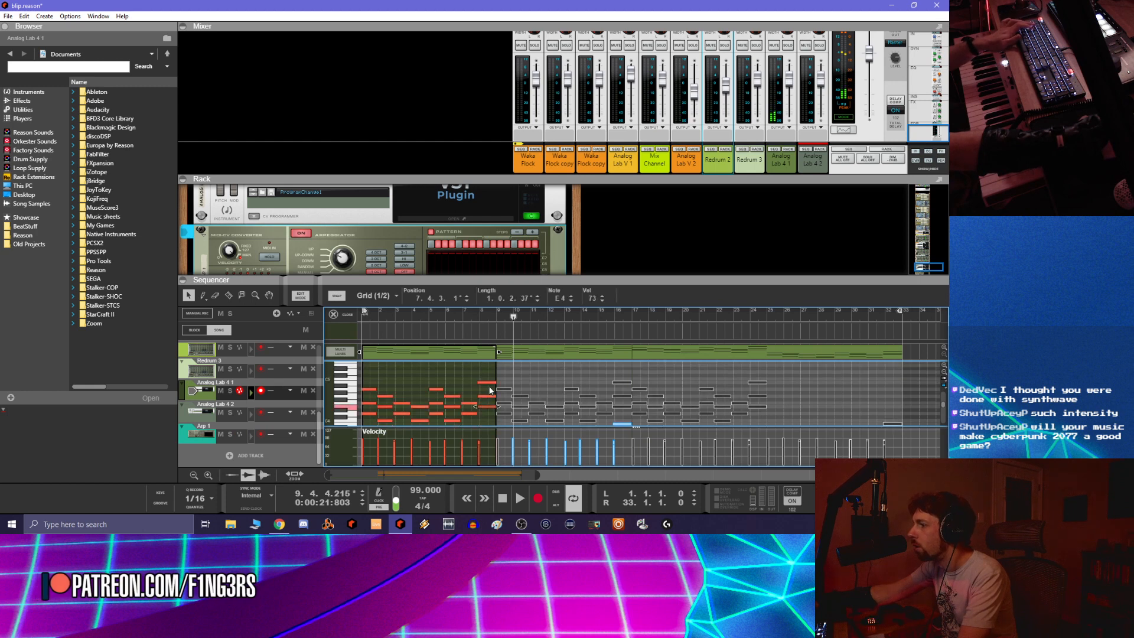
pyautogui.click(489, 382)
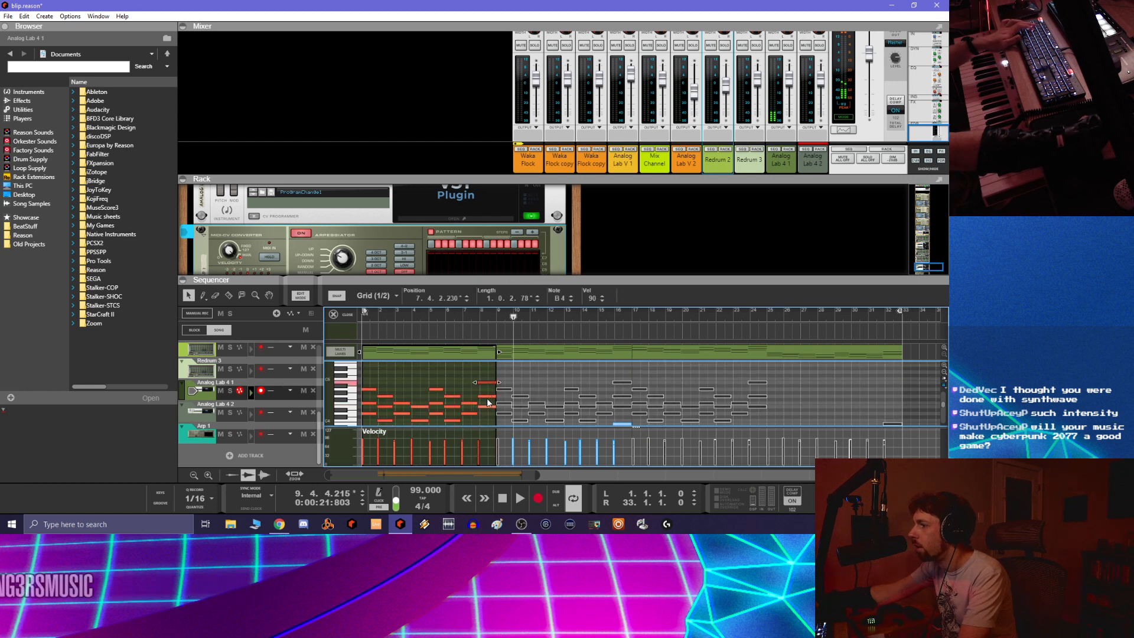
pyautogui.click(487, 395)
pyautogui.click(487, 395)
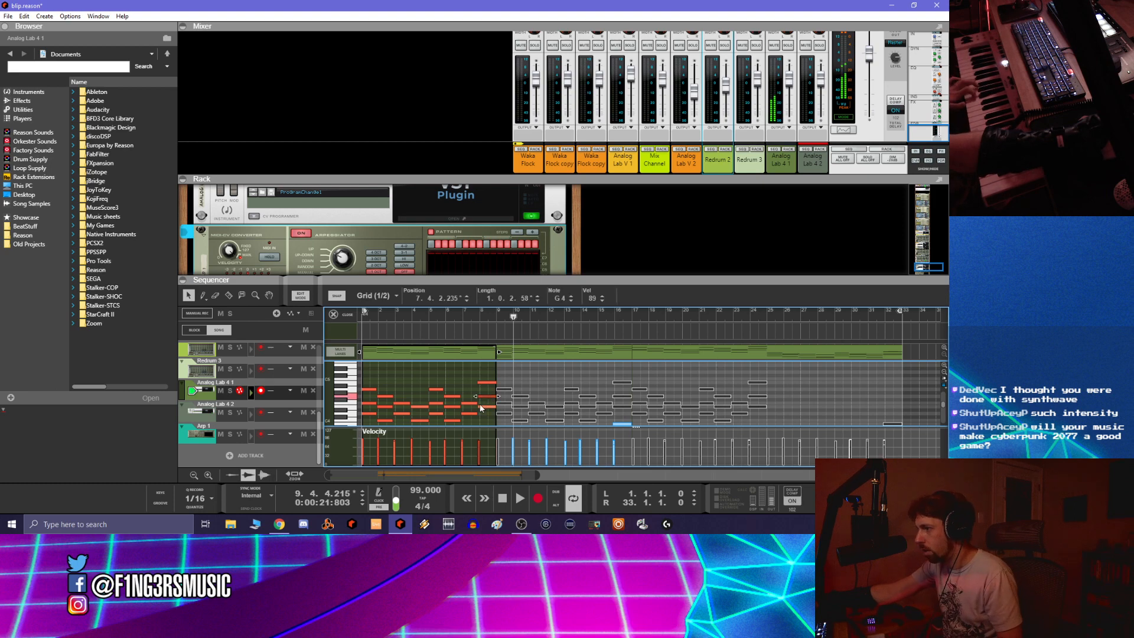
pyautogui.hotkey('ctrl', 'e')
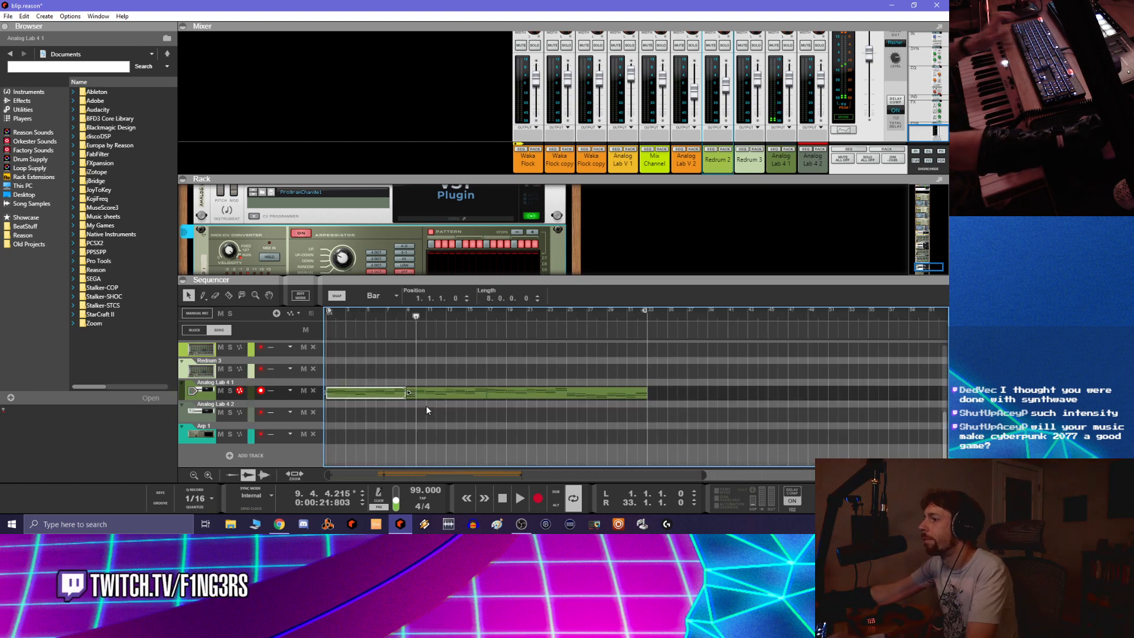
# Check the lowest chord notes in the first Analog Lab 4 1 clip, then close the clip
pyautogui.doubleClick(370, 394)
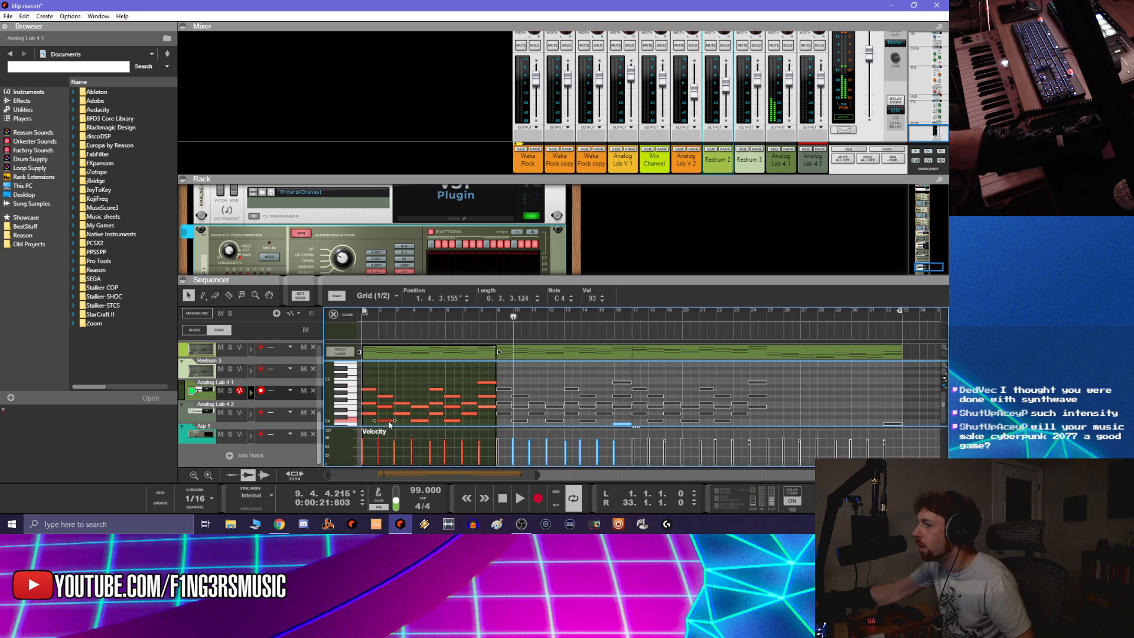
pyautogui.click(401, 414)
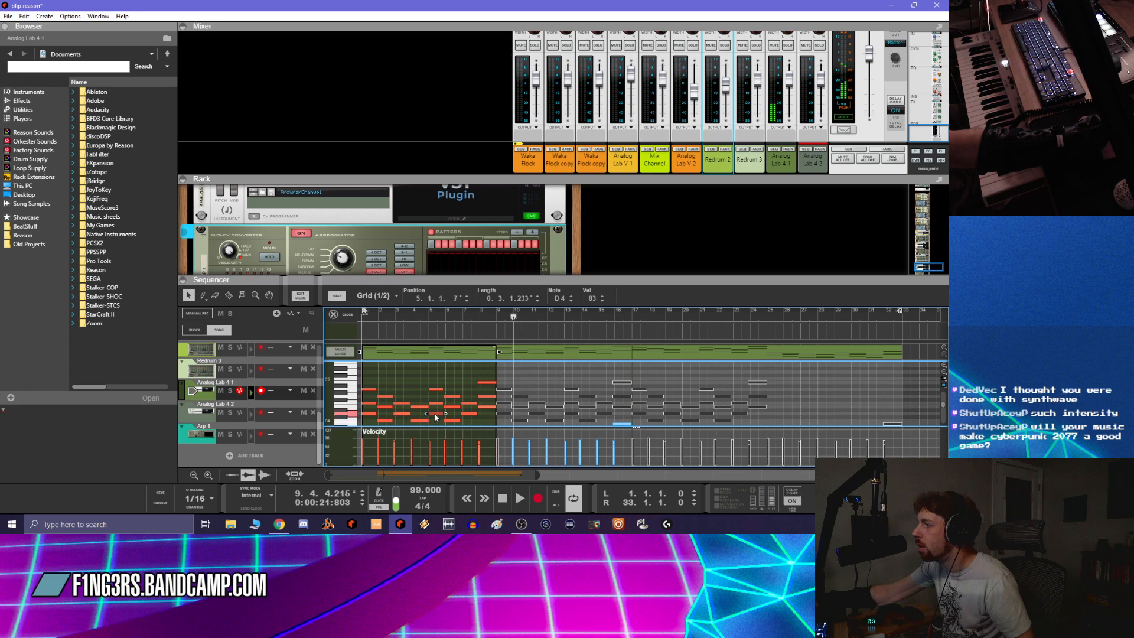
pyautogui.click(461, 420)
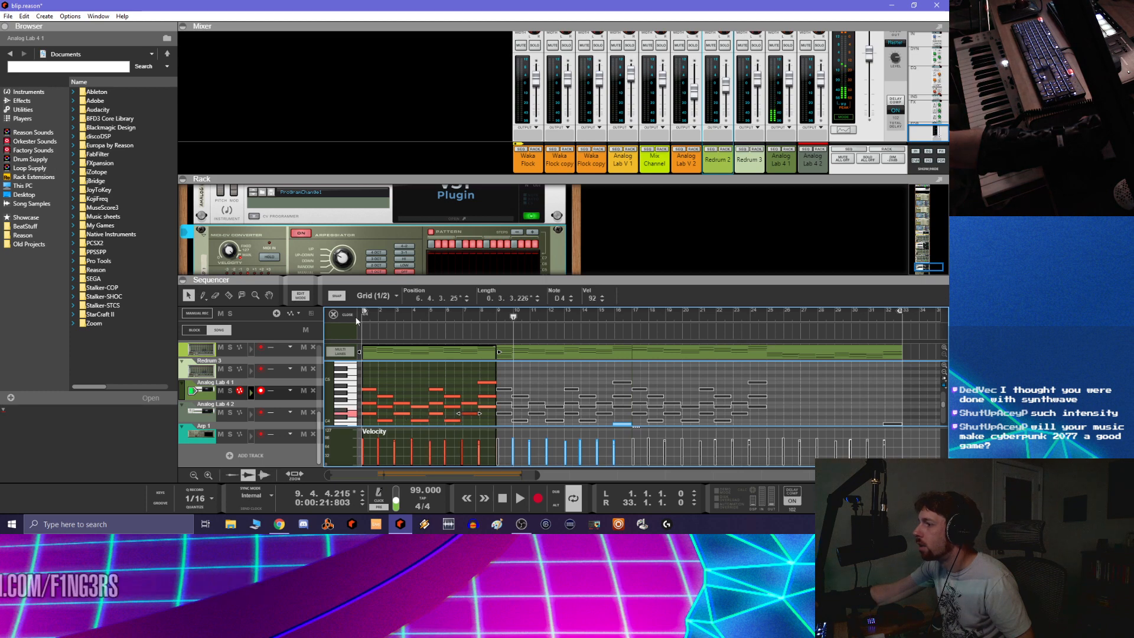
pyautogui.click(299, 296)
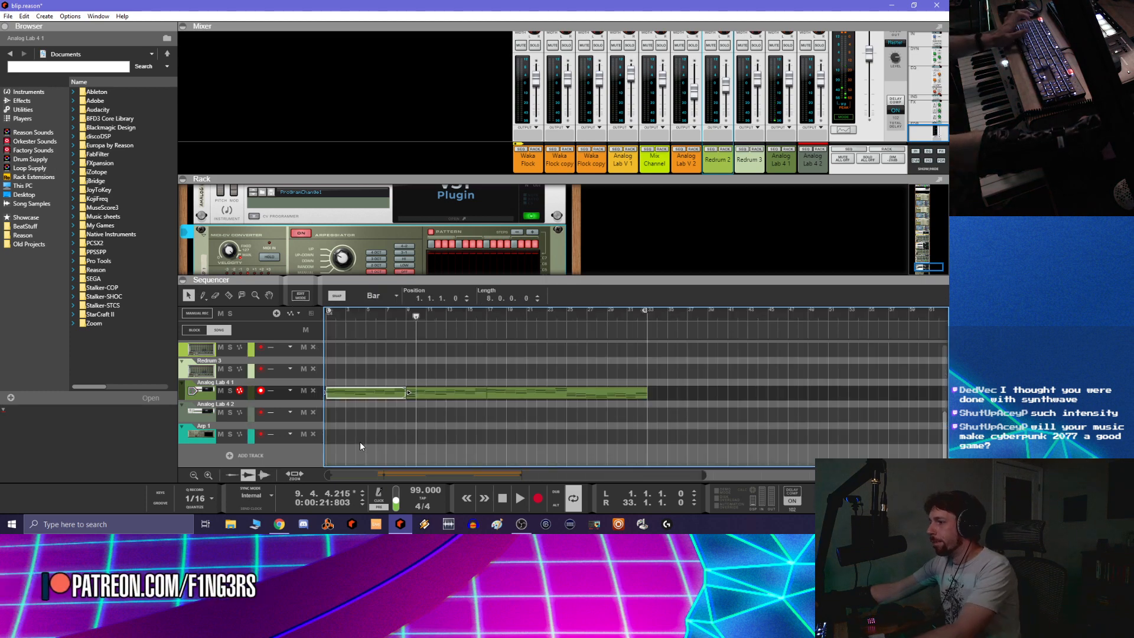
# Try to record the arpeggiated bass part on the Arp 1 track from bar 1
pyautogui.click(503, 498)
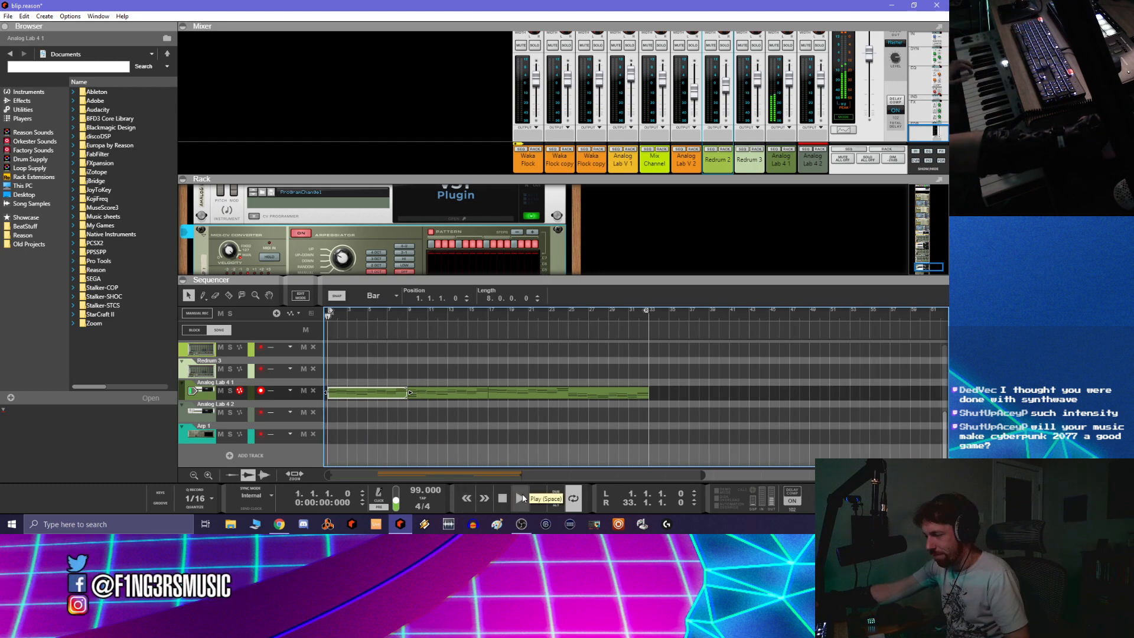
pyautogui.click(299, 430)
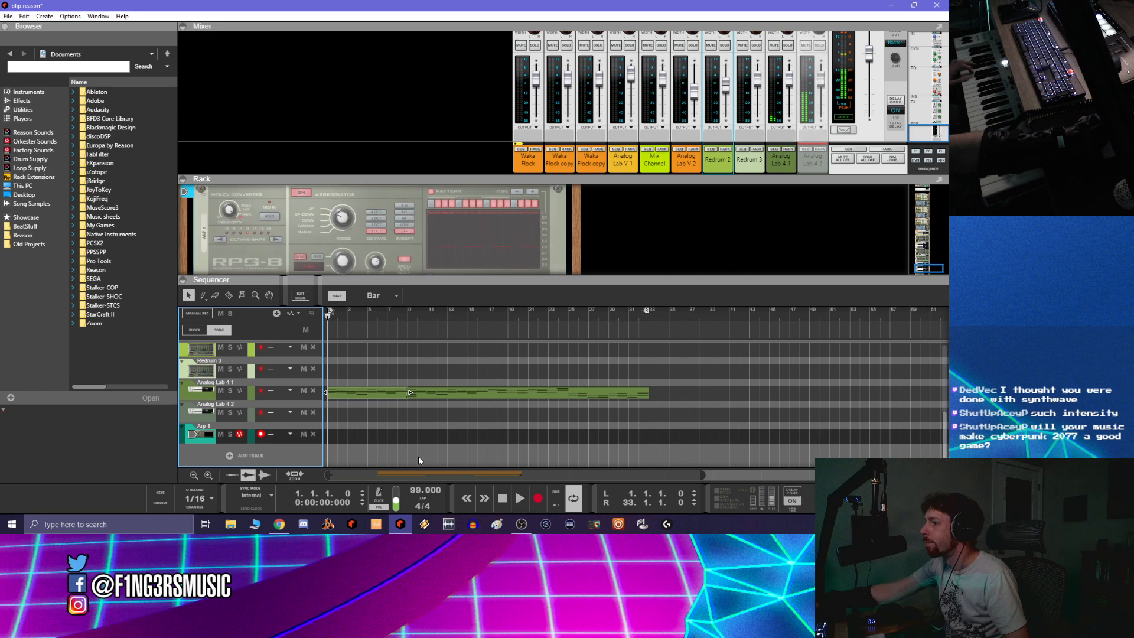
pyautogui.click(539, 499)
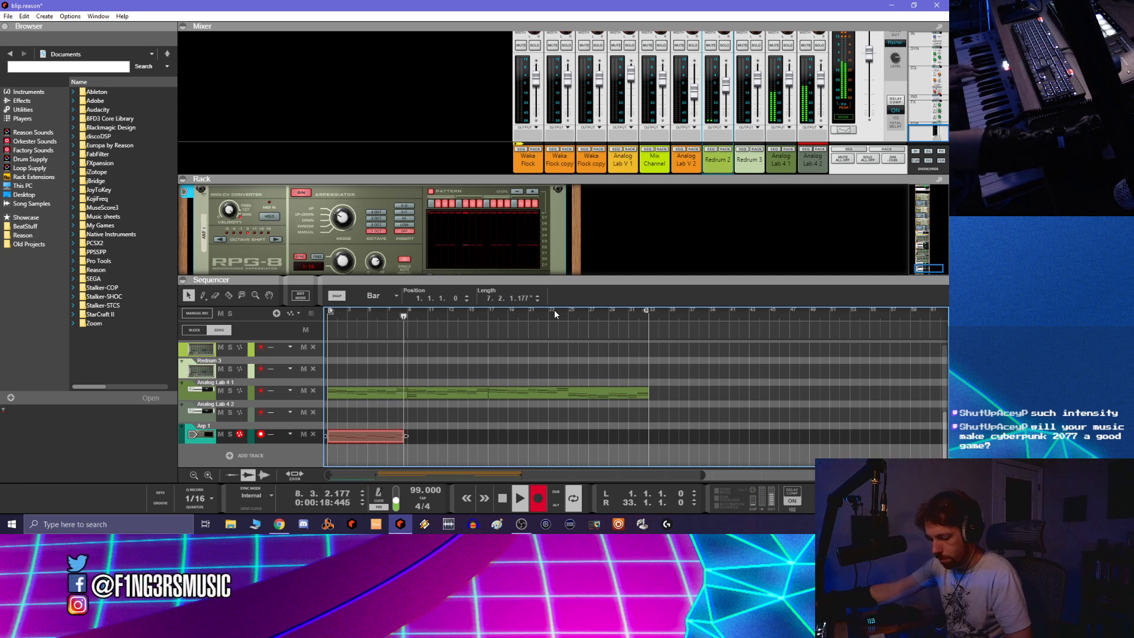
pyautogui.click(505, 498)
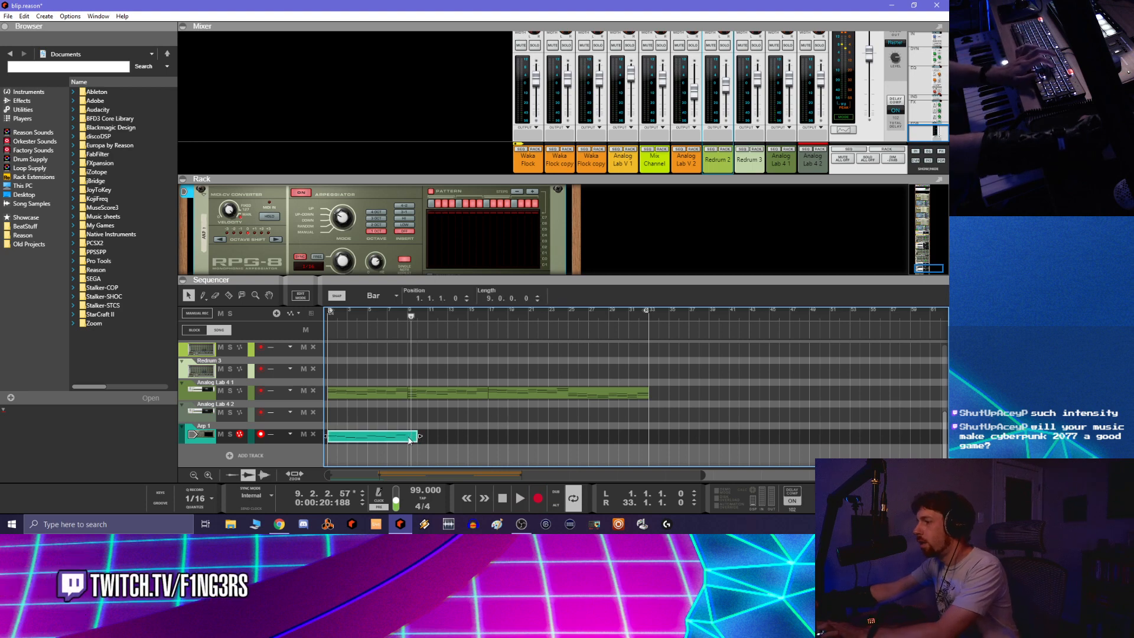
# Recheck the three notes of the final chord in the first Analog Lab 4 1 clip, then close the clip
pyautogui.click(402, 392)
pyautogui.doubleClick(402, 393)
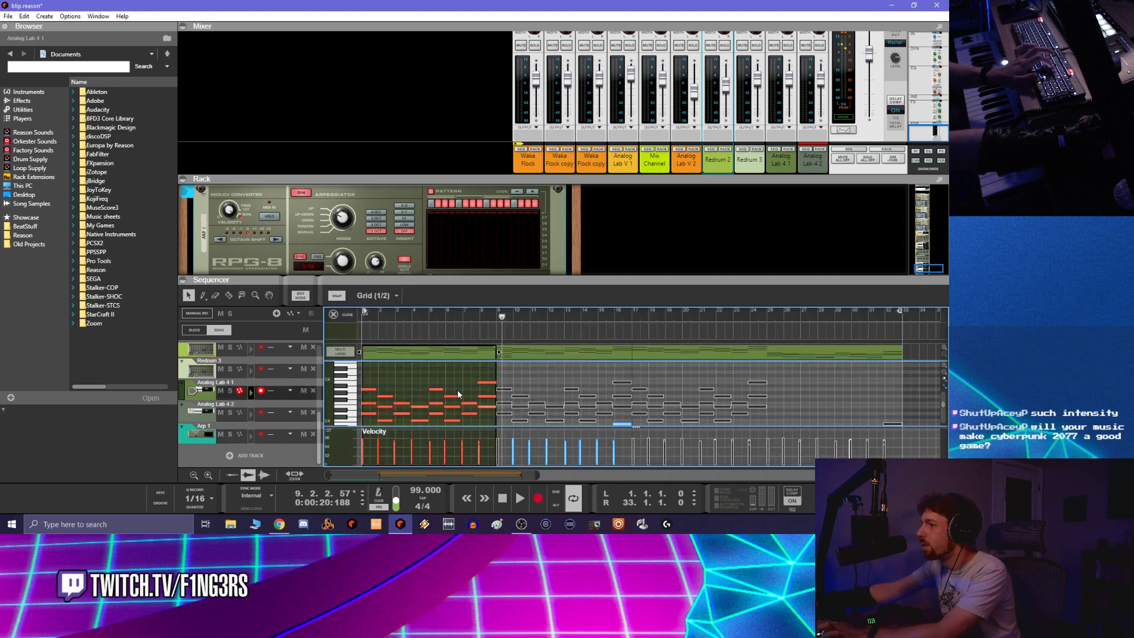
pyautogui.click(484, 405)
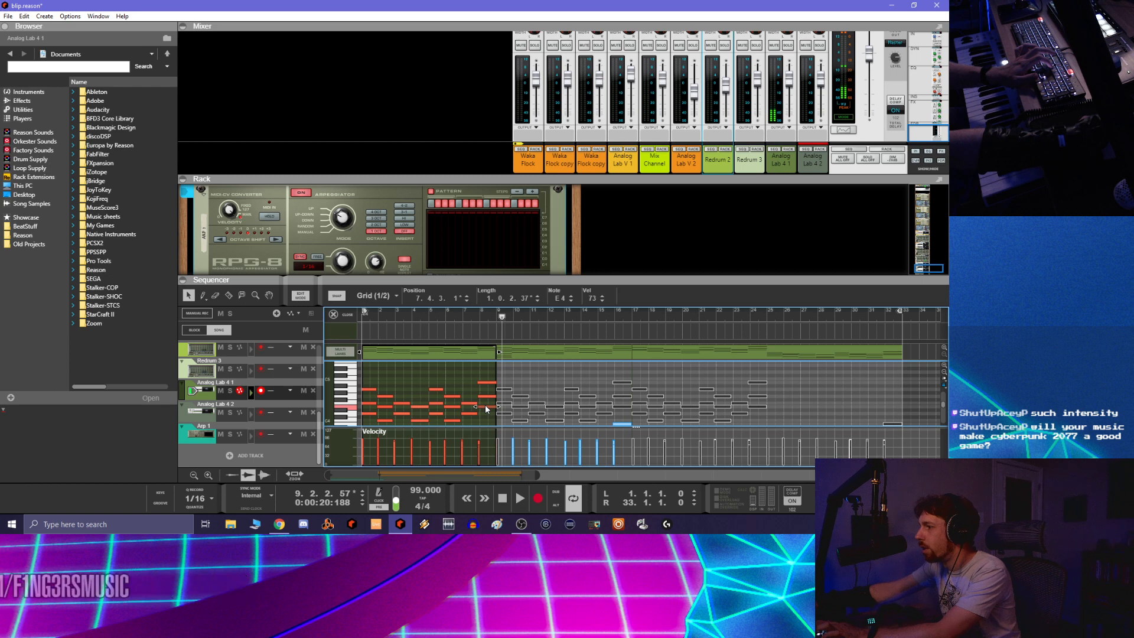
pyautogui.click(484, 397)
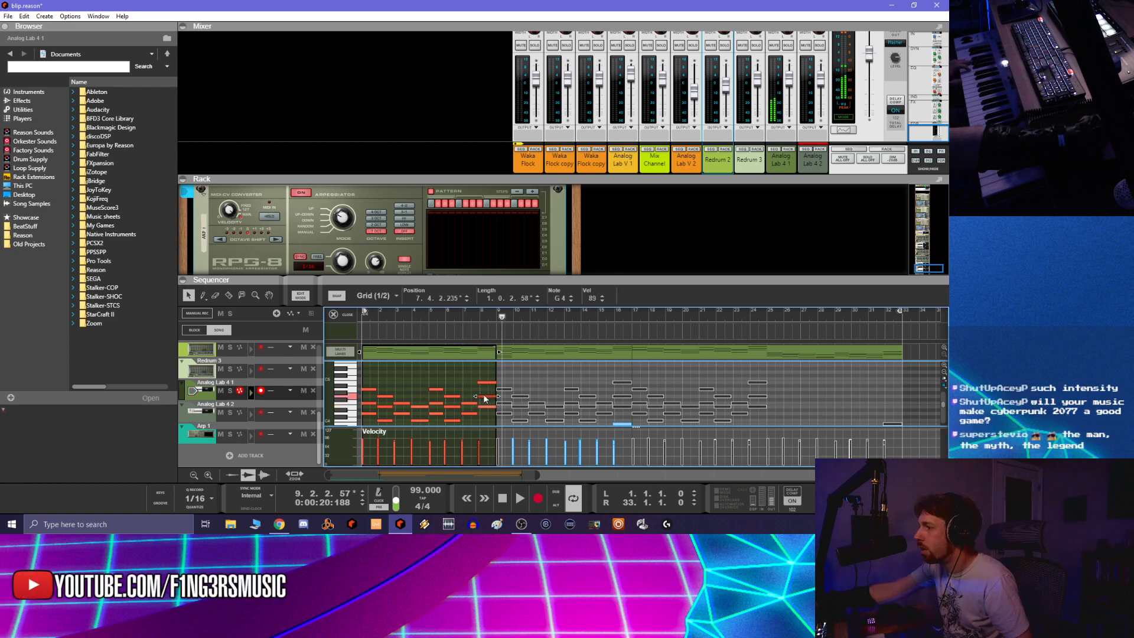
pyautogui.click(483, 383)
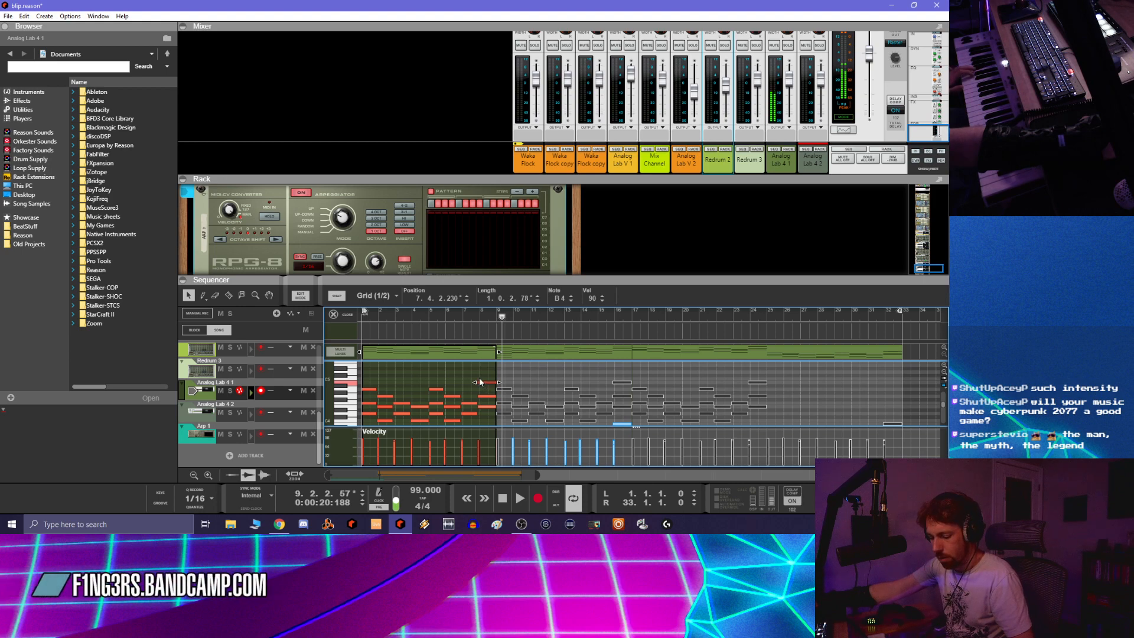
pyautogui.click(302, 296)
# Delete the recorded clip from the Arp 1 track and return the playhead to bar 1
pyautogui.click(382, 438)
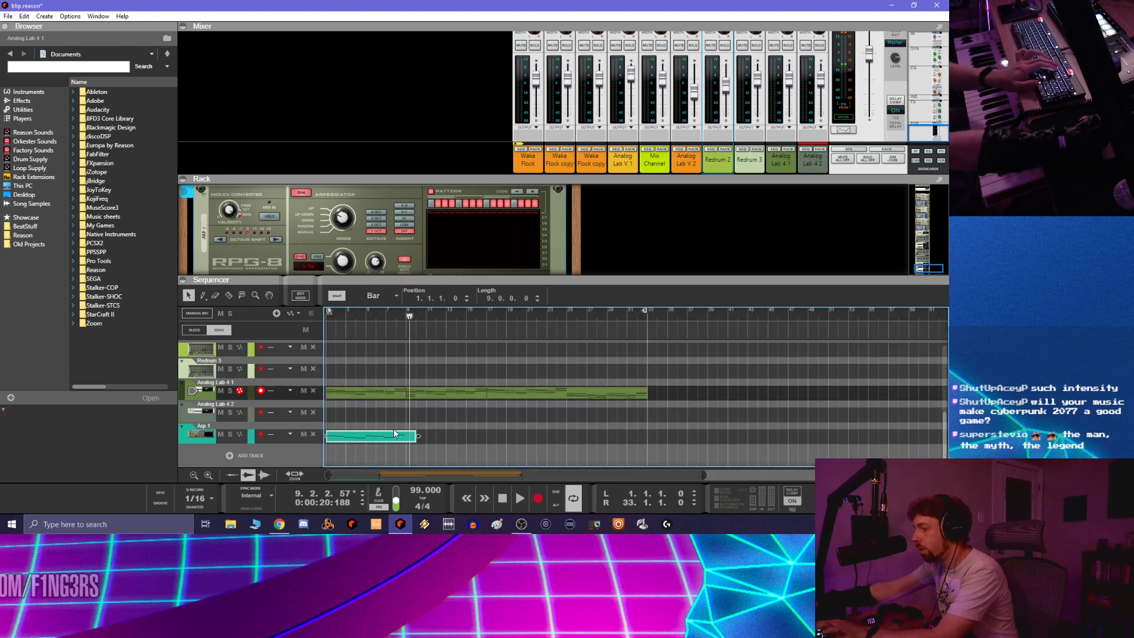
pyautogui.press('Delete')
pyautogui.click(506, 500)
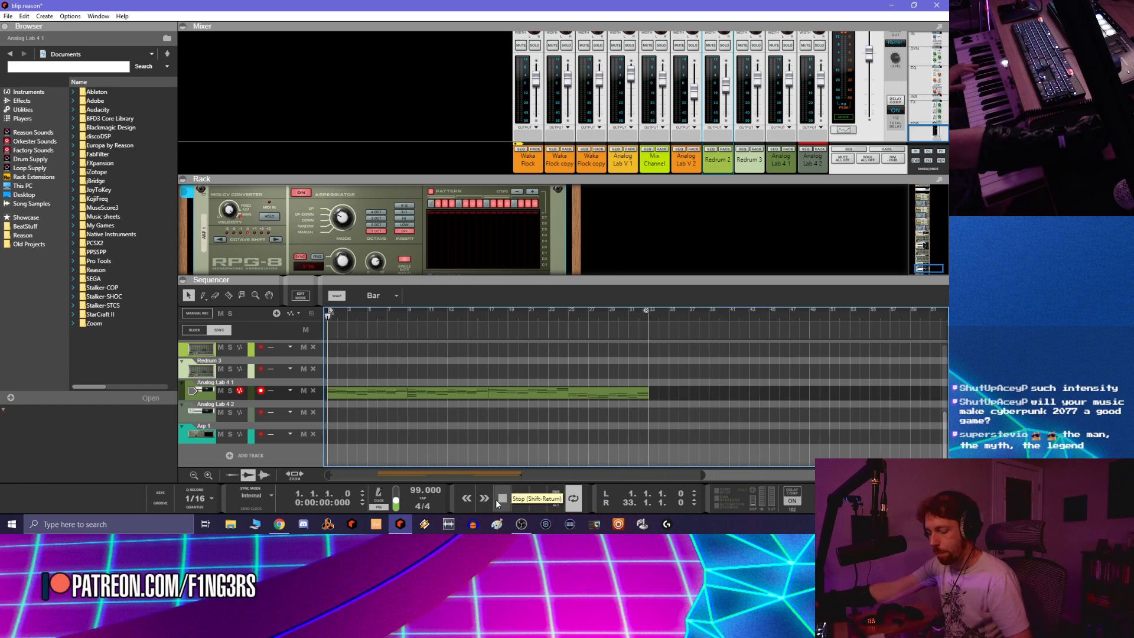
# Play the song while rehearsing the bass, then record a new bass clip on the Arp 1 track starting at bar 8
pyautogui.press('space')
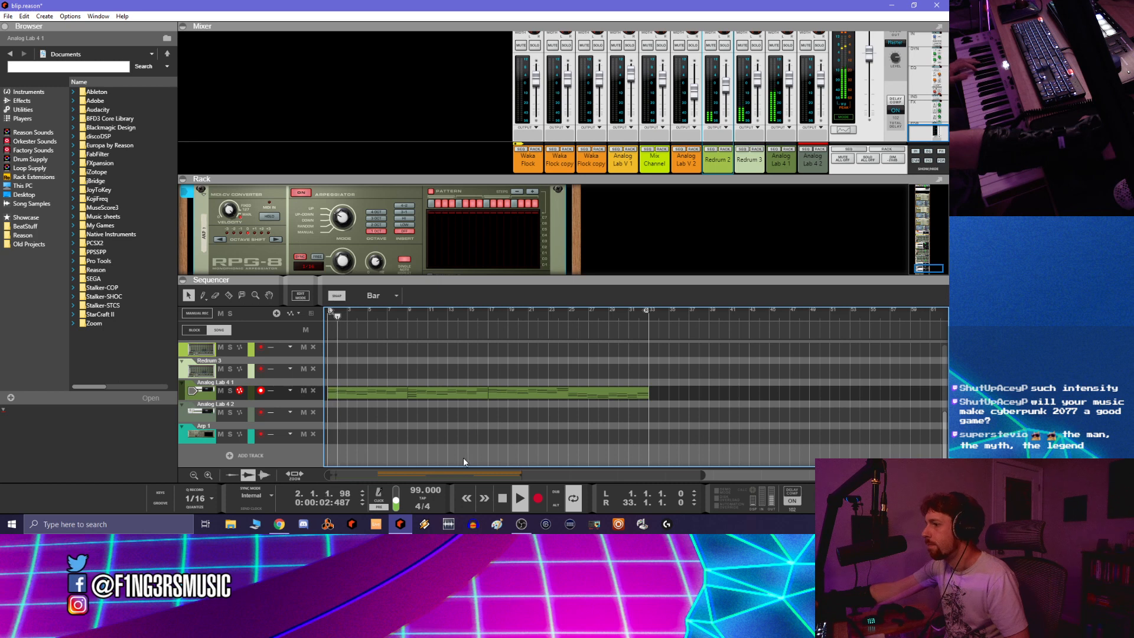
pyautogui.click(302, 426)
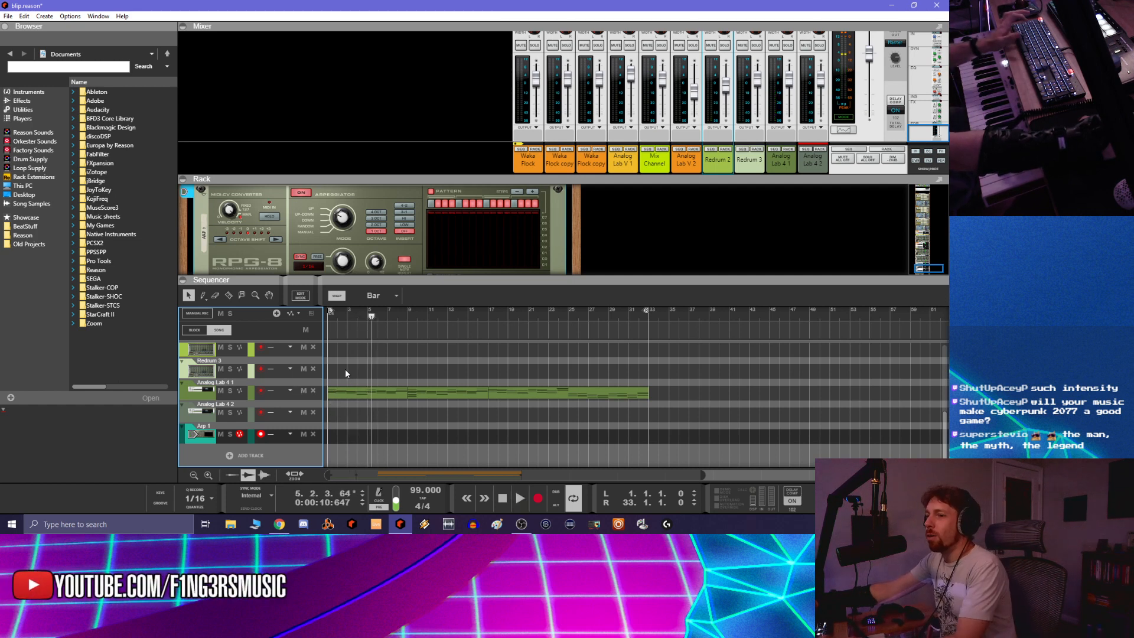
pyautogui.press('space')
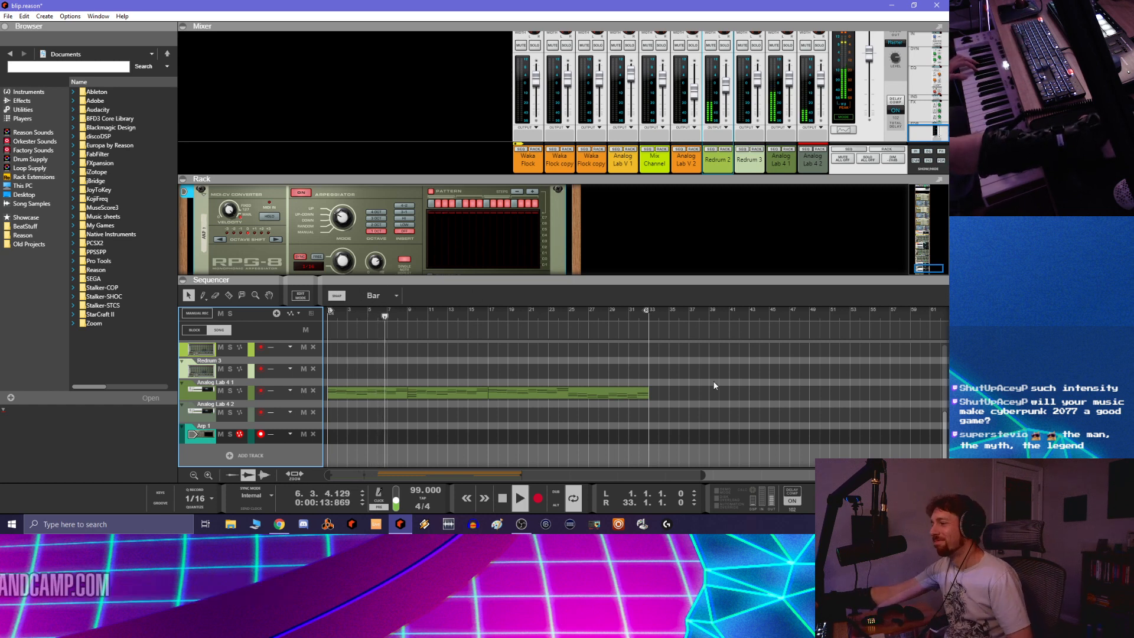
pyautogui.click(537, 500)
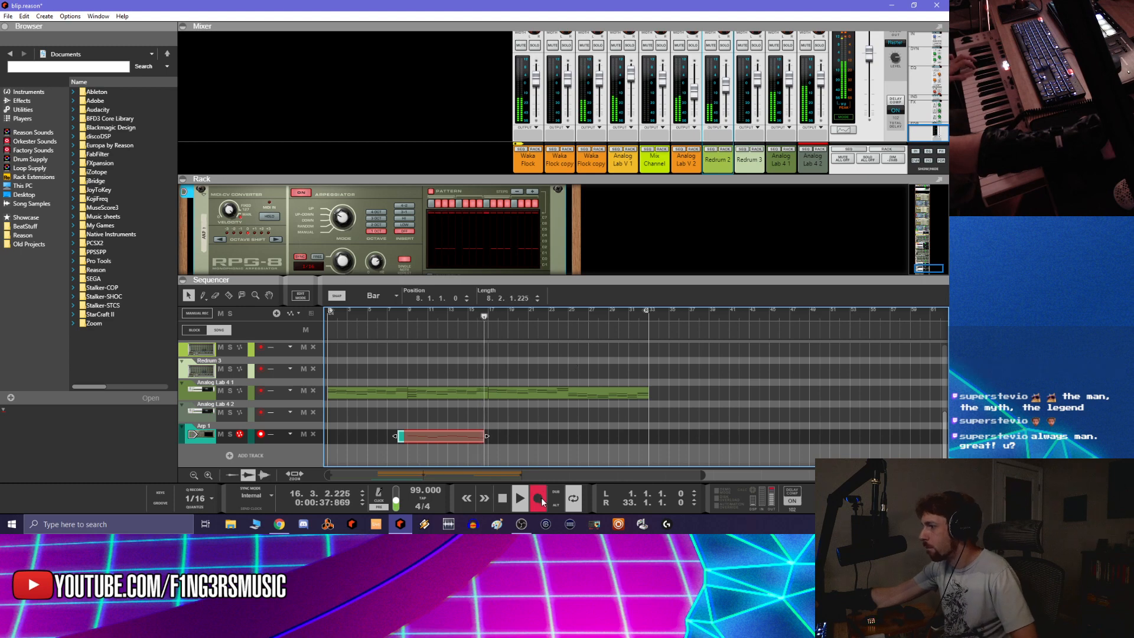
# Open the newly recorded Arp 1 clip and quantize all of its notes
pyautogui.doubleClick(459, 438)
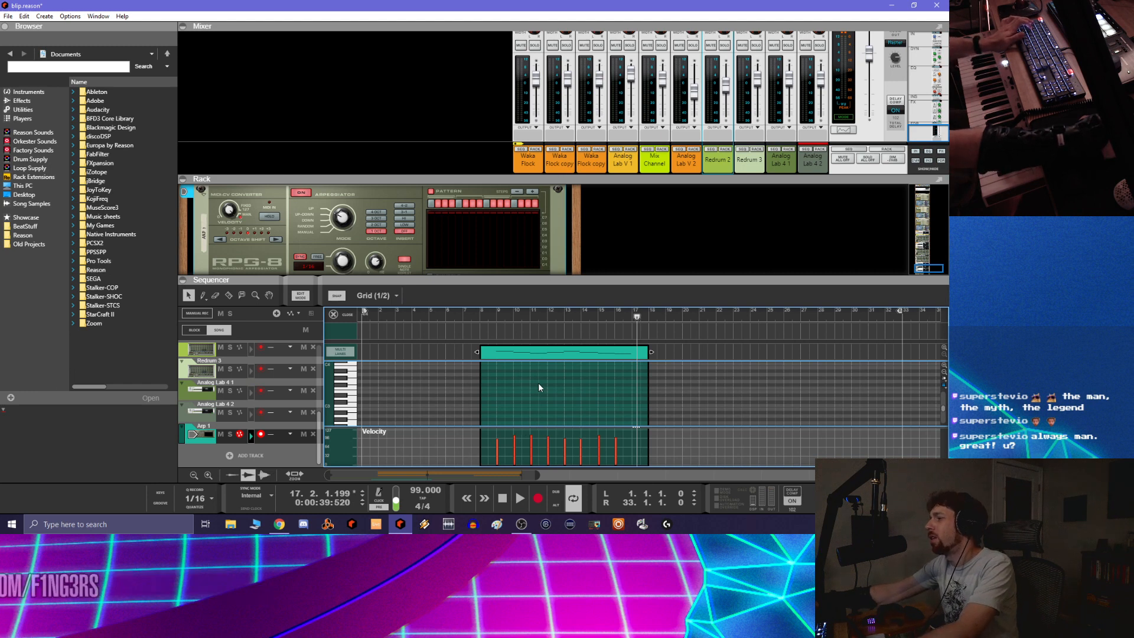
pyautogui.scroll(-3, 538, 385)
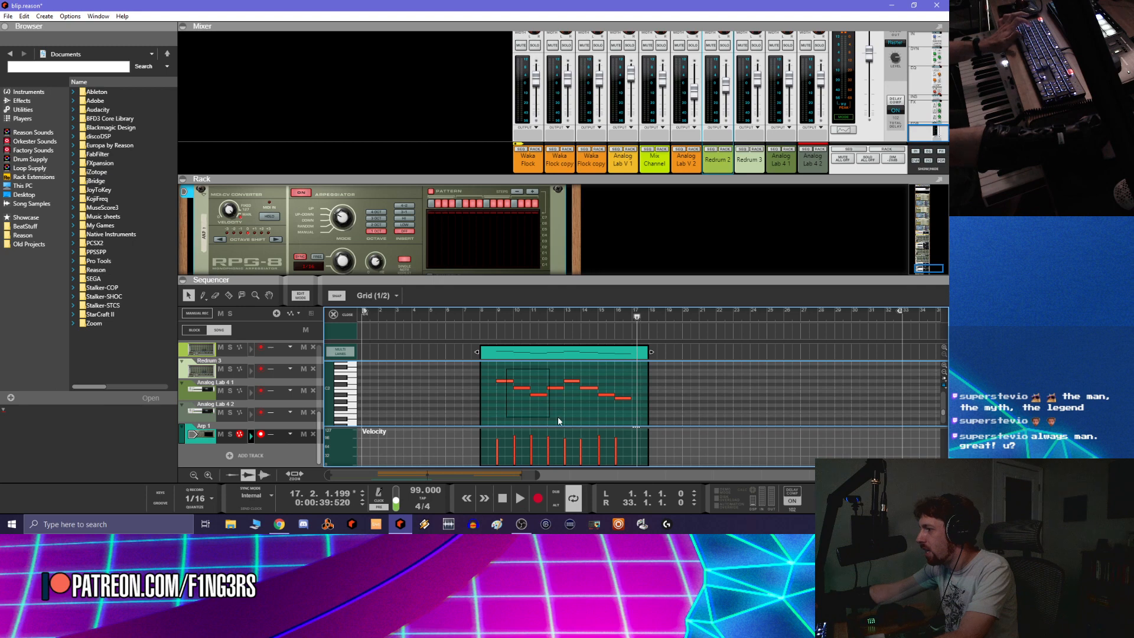
pyautogui.hotkey('ctrl', 'a')
pyautogui.rightClick(622, 404)
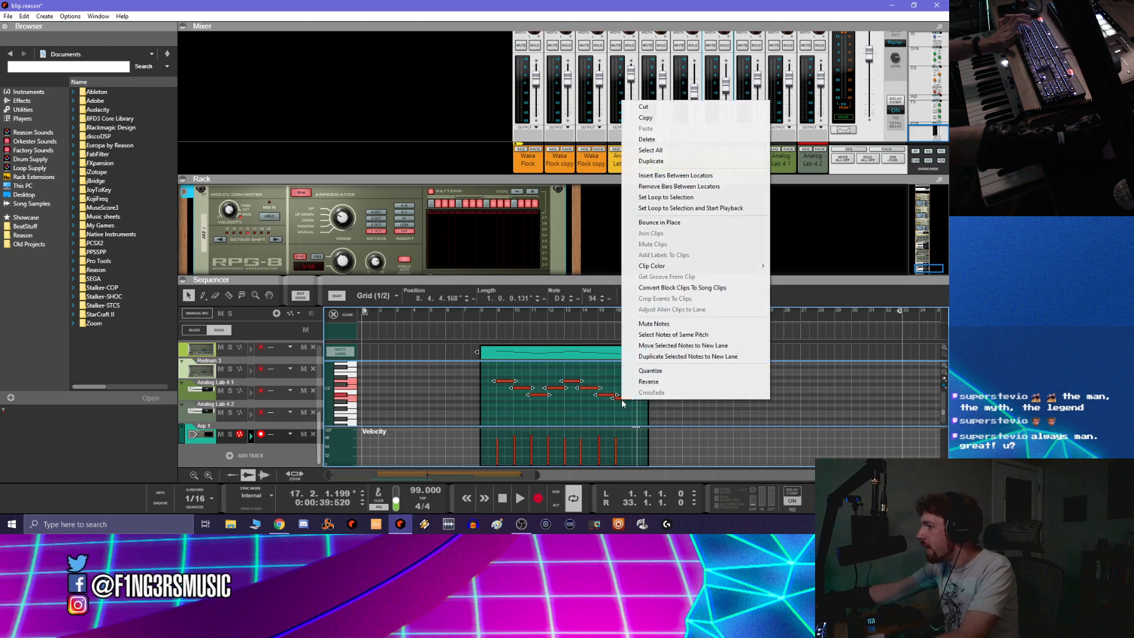
pyautogui.click(644, 371)
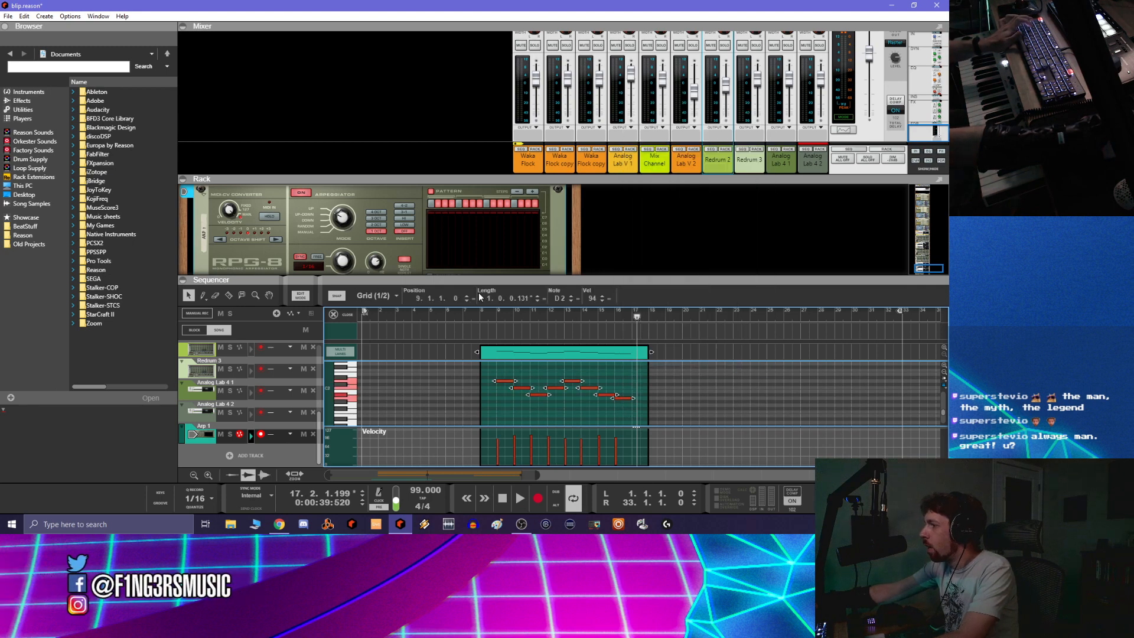
# Set the length of all the Arp 1 clip's notes to 1.0.0.0, then deselect them
pyautogui.doubleClick(521, 298)
pyautogui.write('0')
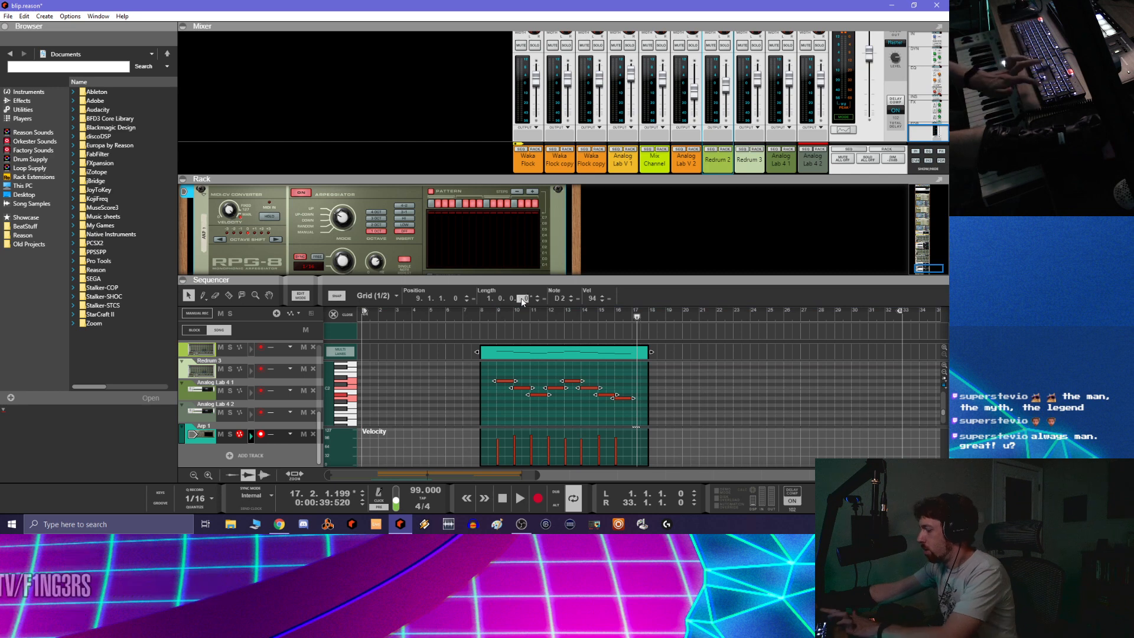
pyautogui.press('Return')
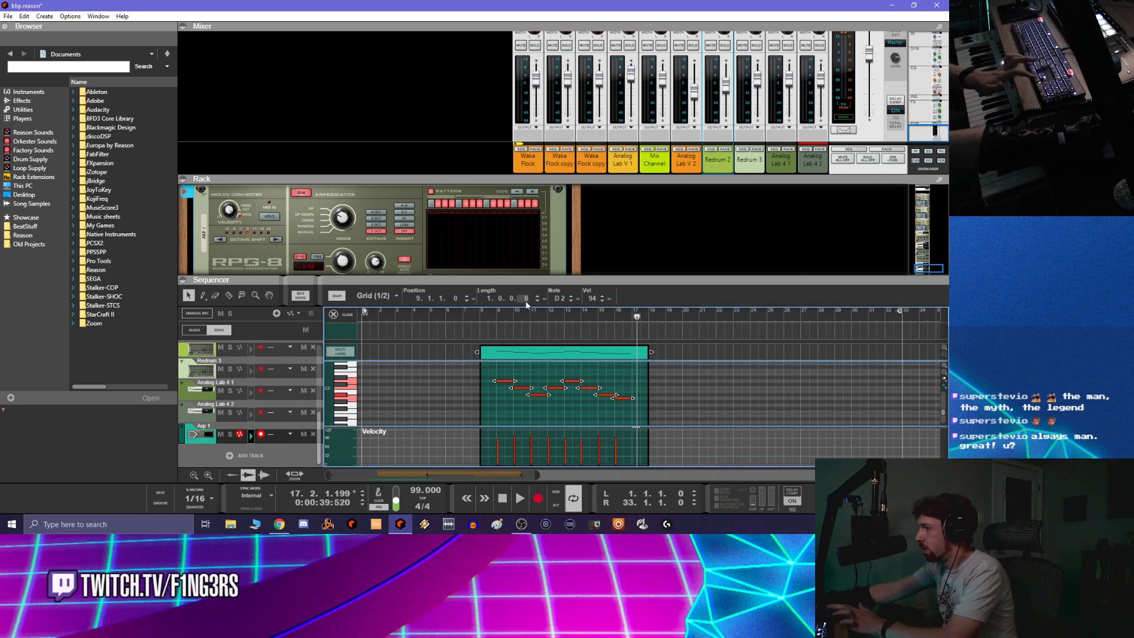
pyautogui.click(529, 366)
# Play the song from bar 8 to check the quantized Arp 1 bass notes, then stop
pyautogui.click(481, 313)
pyautogui.press('space')
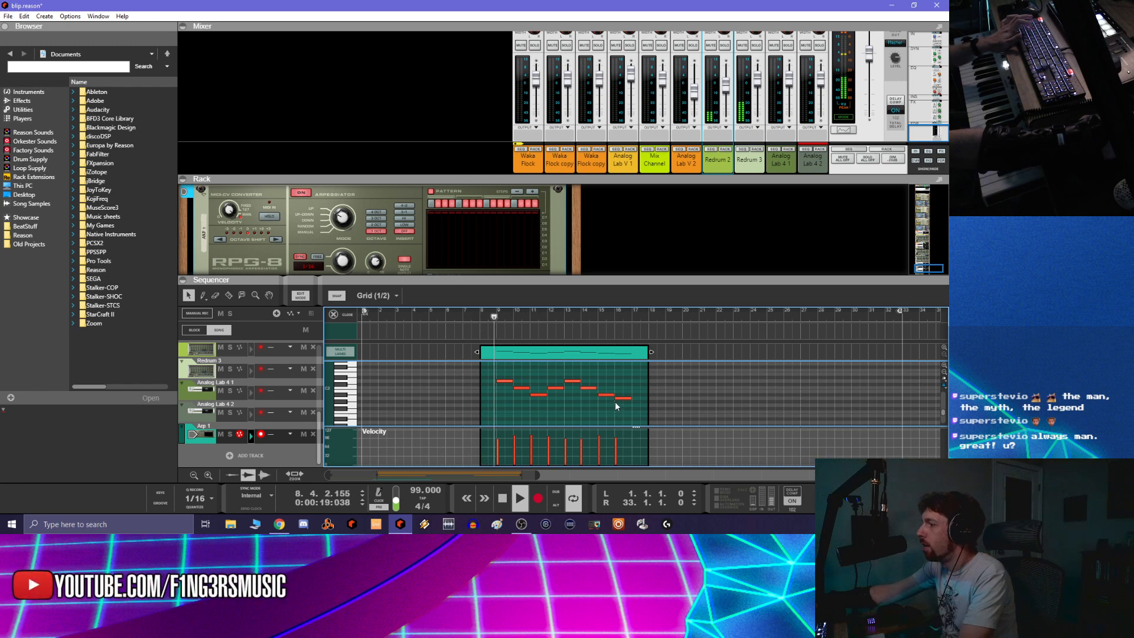
pyautogui.press('space')
pyautogui.press('space')
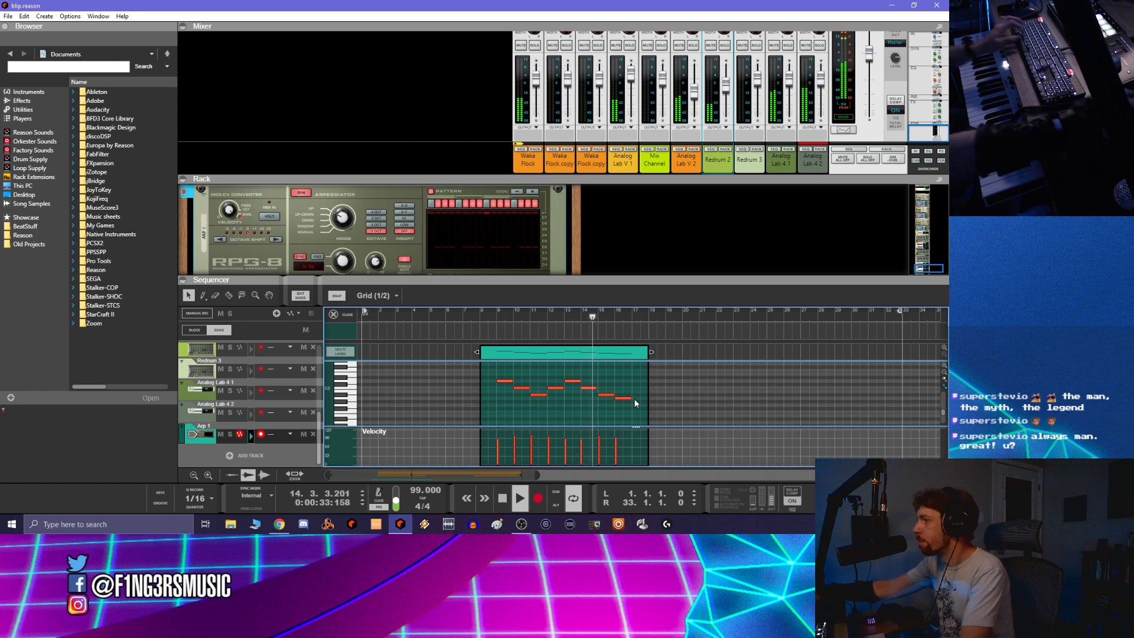
pyautogui.press('space')
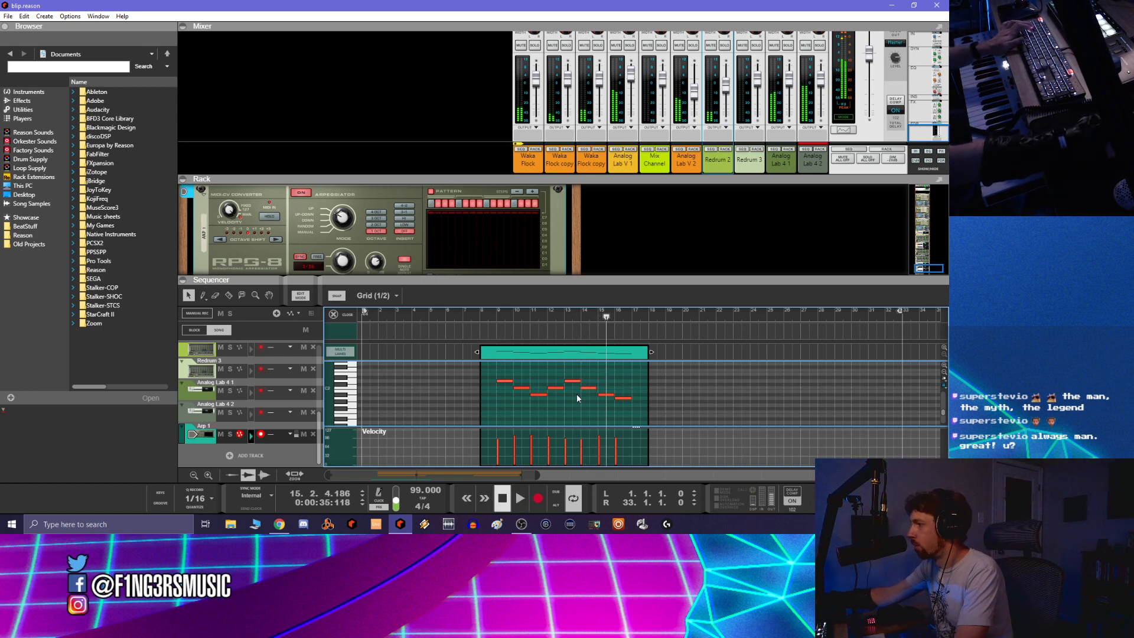
# Move the sixth note of the Arp 1 clip to position 14.1.1.0
pyautogui.click(586, 389)
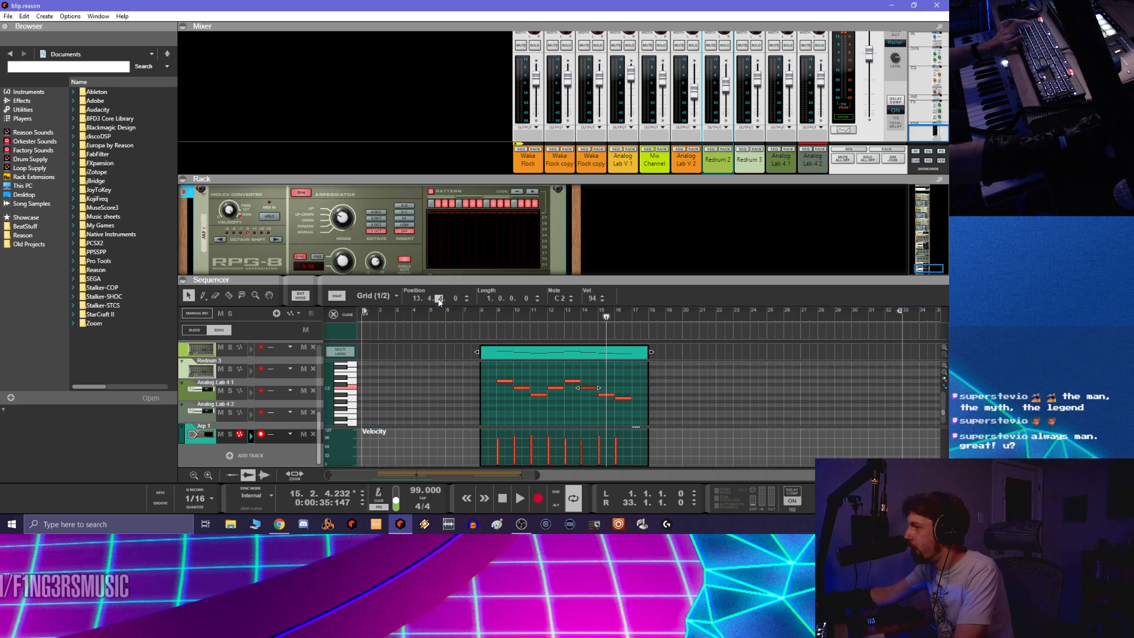
pyautogui.scroll(1, 438, 299)
pyautogui.click(564, 411)
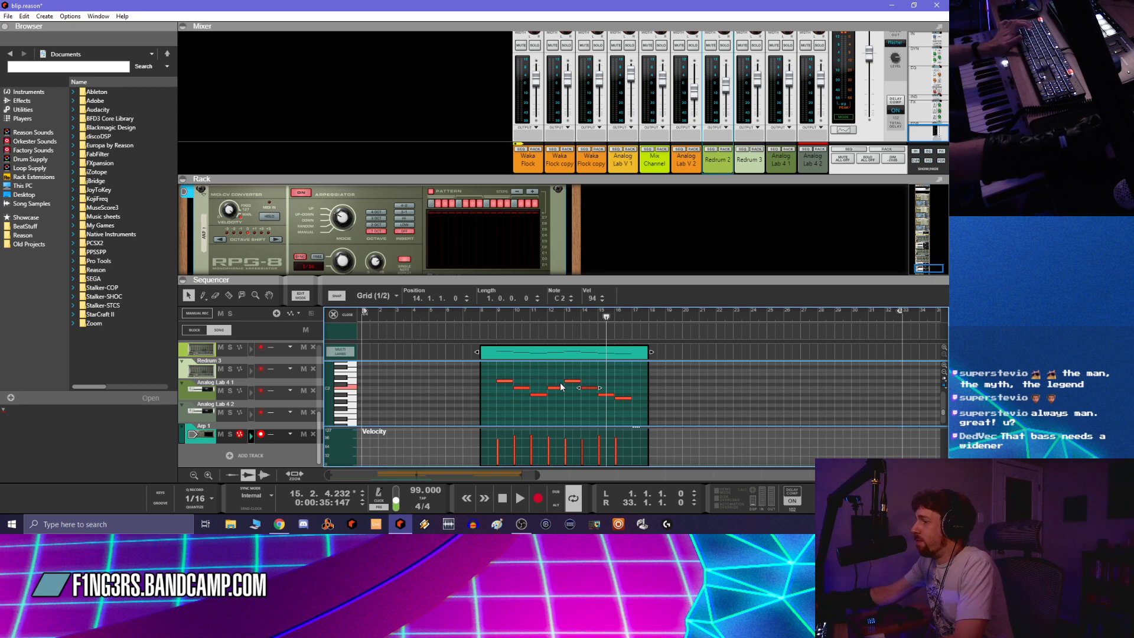
# Select the fourth note of the Arp 1 clip and play from bar 9 to check the bass line
pyautogui.moveTo(563, 396); pyautogui.dragTo(573, 377)
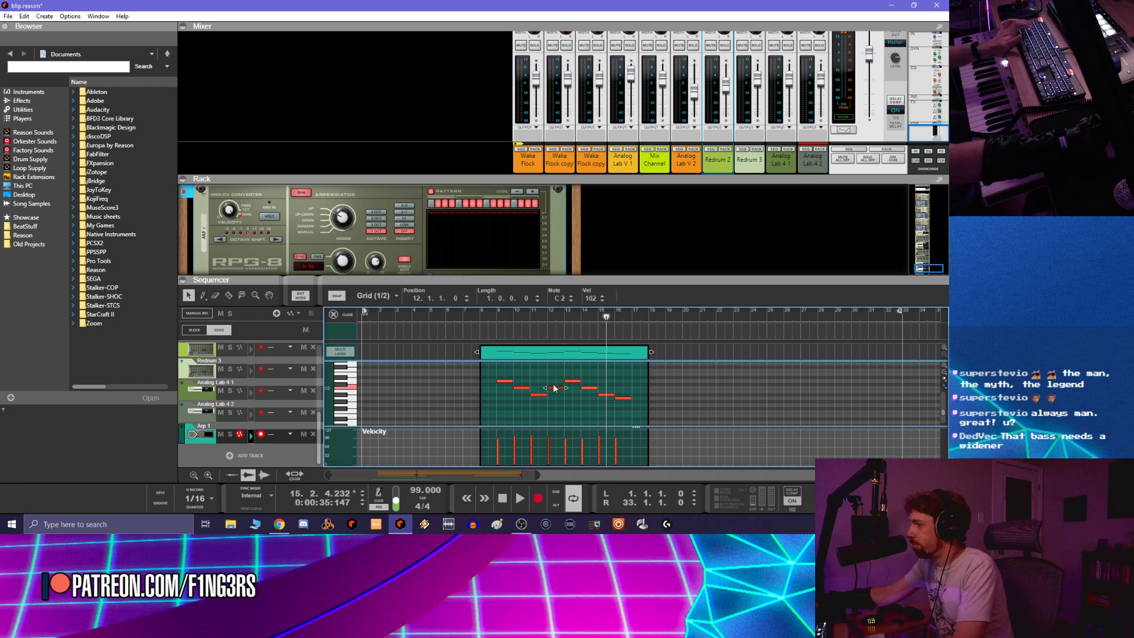
pyautogui.click(496, 317)
pyautogui.press('space')
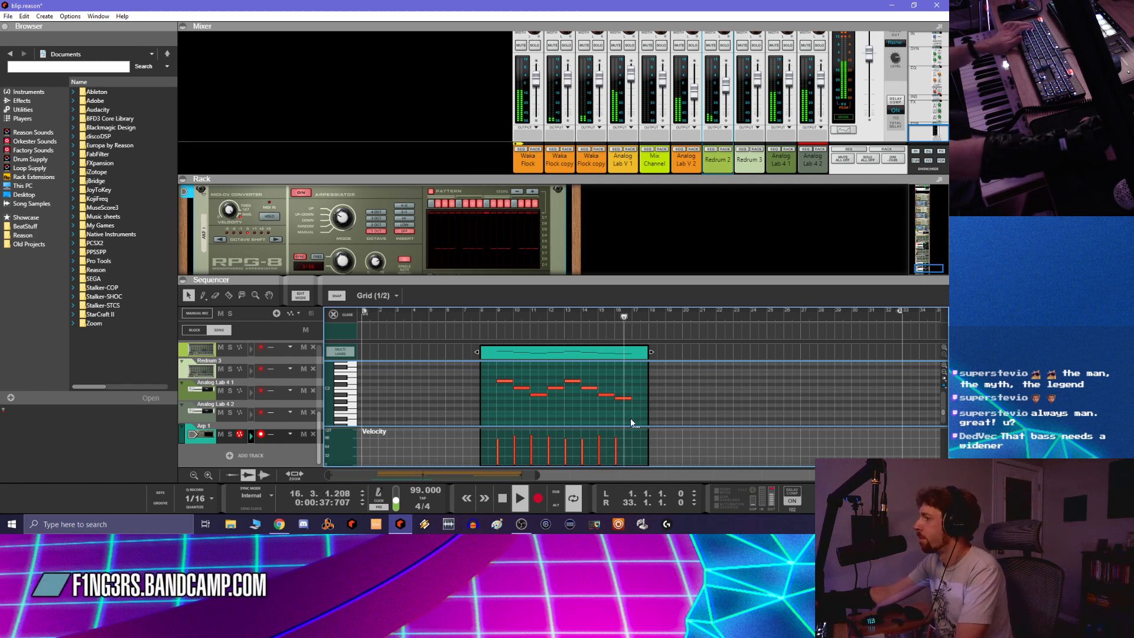
# Trim both ends of the Arp 1 clip so it starts at 9.1.1.0 with a length of 8.0.0.0
pyautogui.click(634, 353)
pyautogui.moveTo(634, 353); pyautogui.dragTo(632, 353)
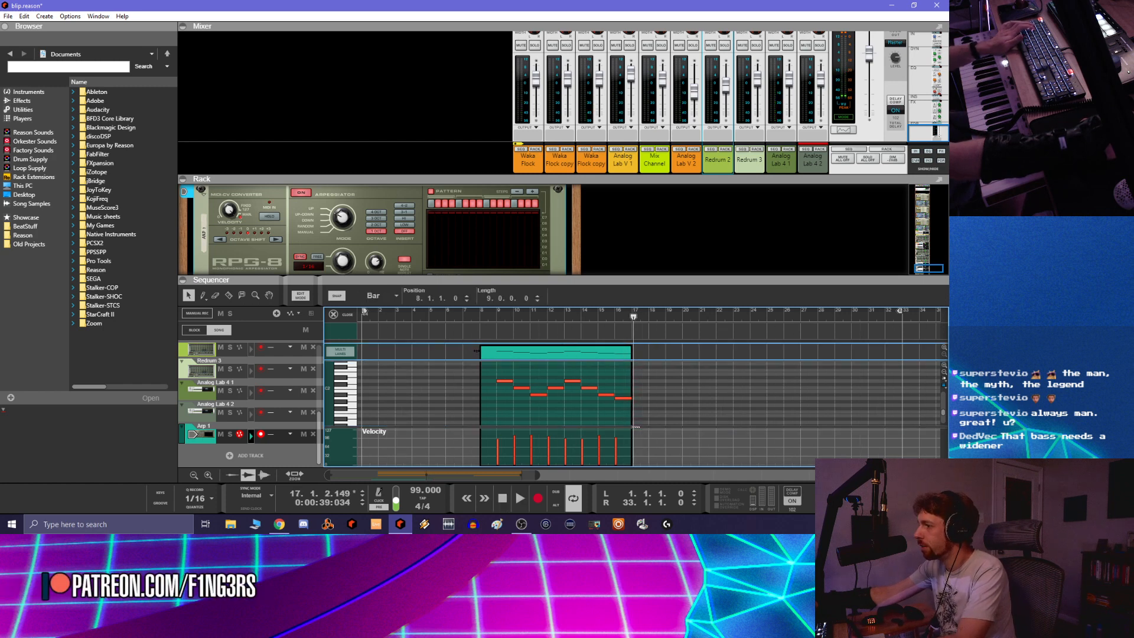
pyautogui.moveTo(481, 352); pyautogui.dragTo(500, 351)
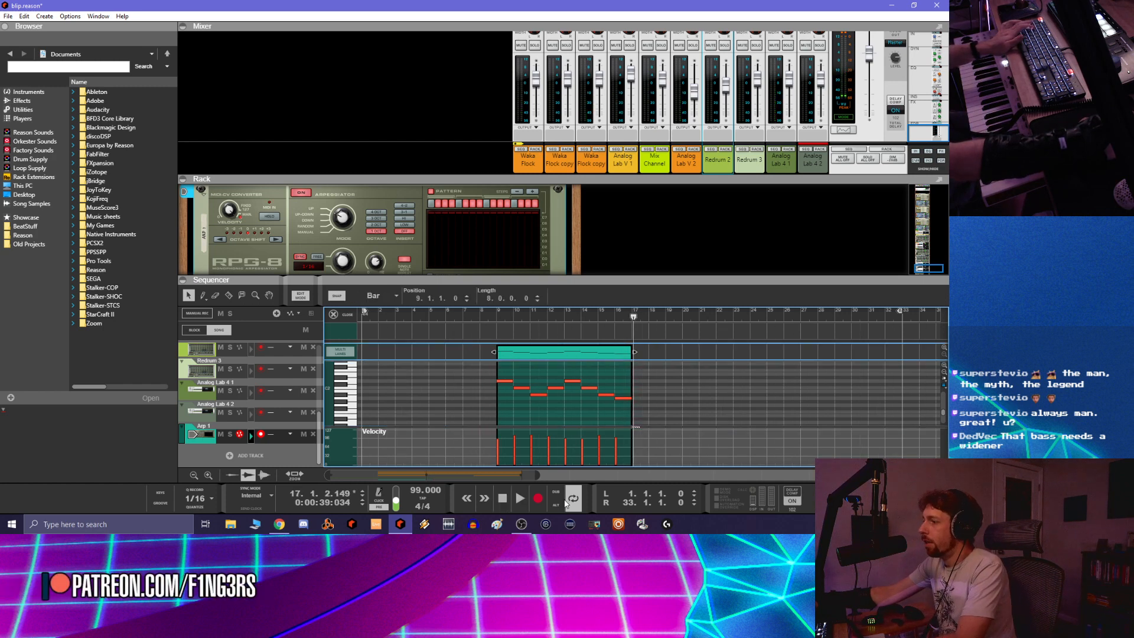
# In the arrangement, place a four-bar copy of the Arp 1 clip at bar 5, ahead of the original, and save the song
pyautogui.press('space')
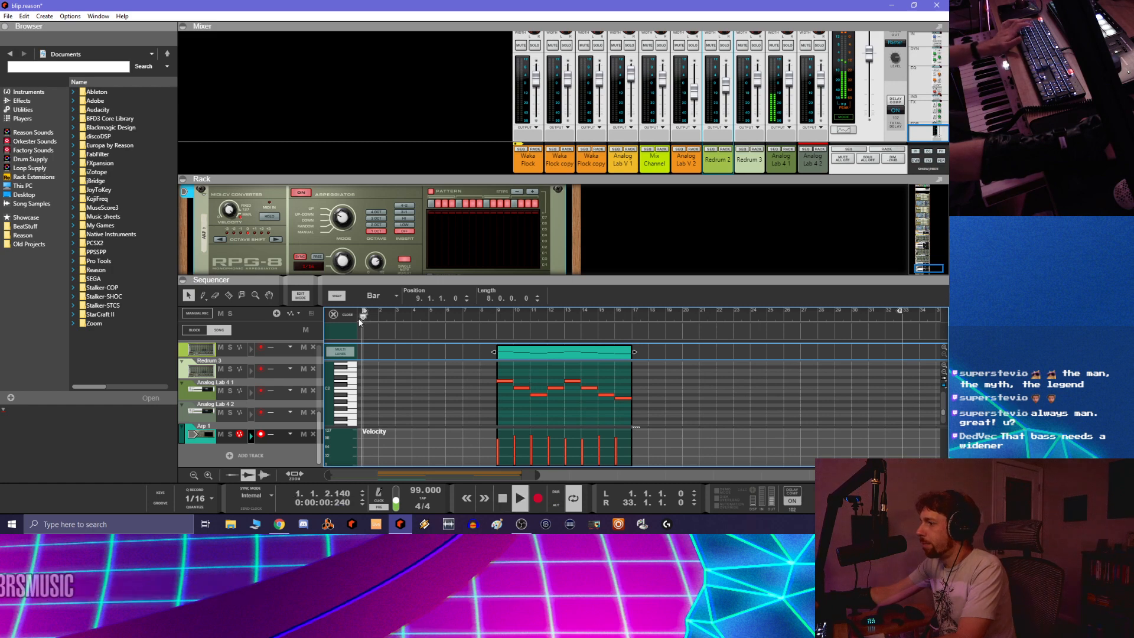
pyautogui.click(302, 296)
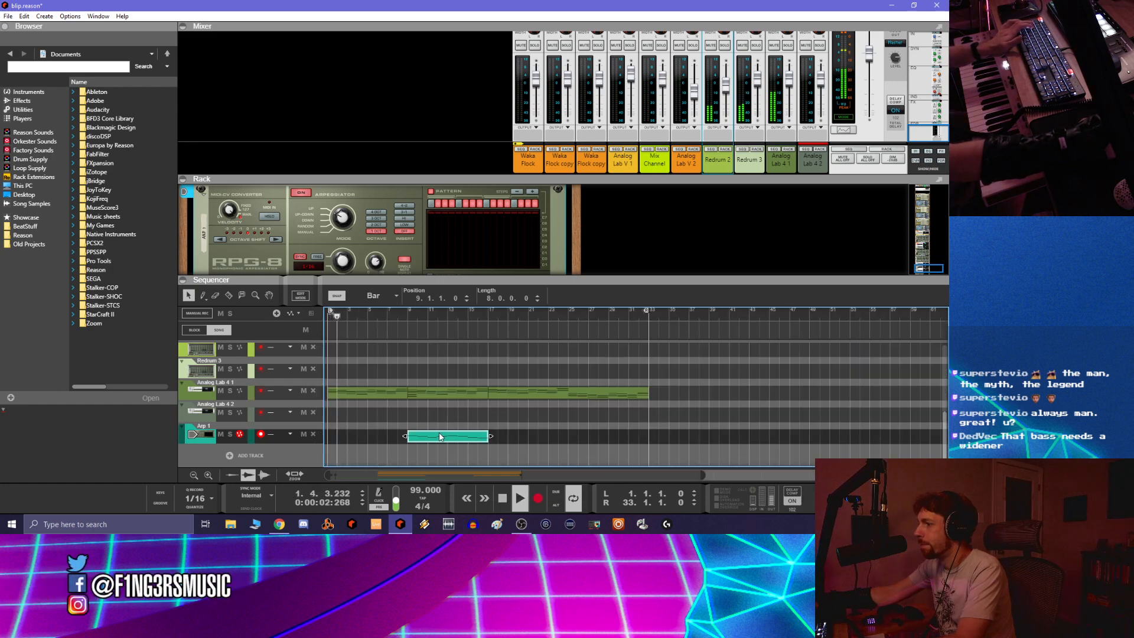
pyautogui.moveTo(360, 435)
pyautogui.mouseDown()
pyautogui.moveTo(331, 436)
pyautogui.moveTo(367, 436)
pyautogui.mouseUp()
pyautogui.click(379, 462)
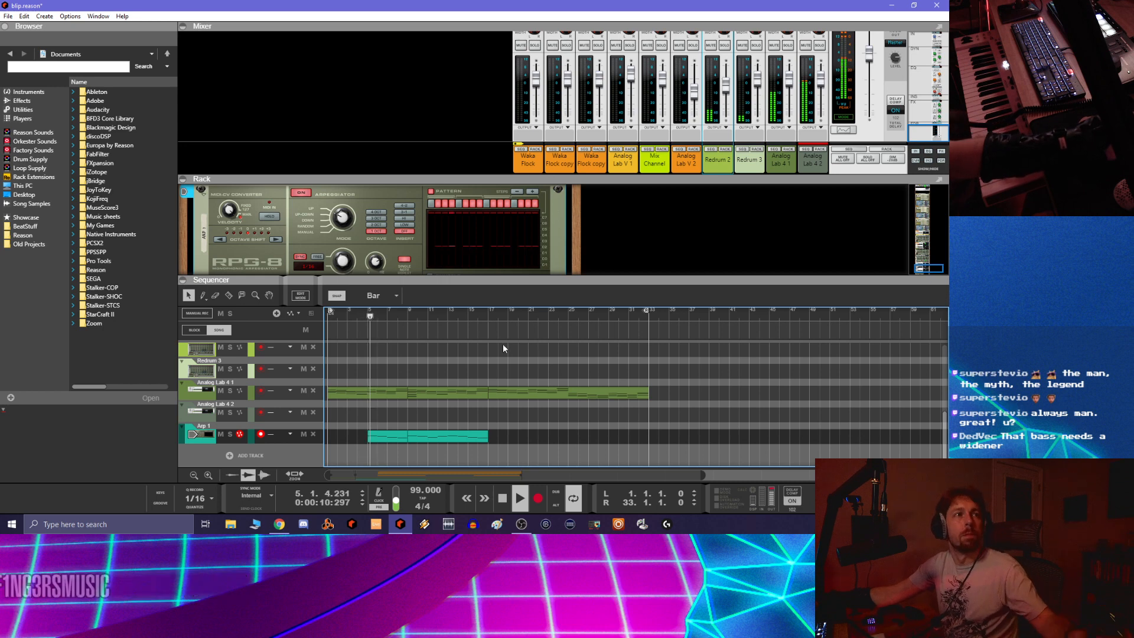
pyautogui.hotkey('ctrl', 's')
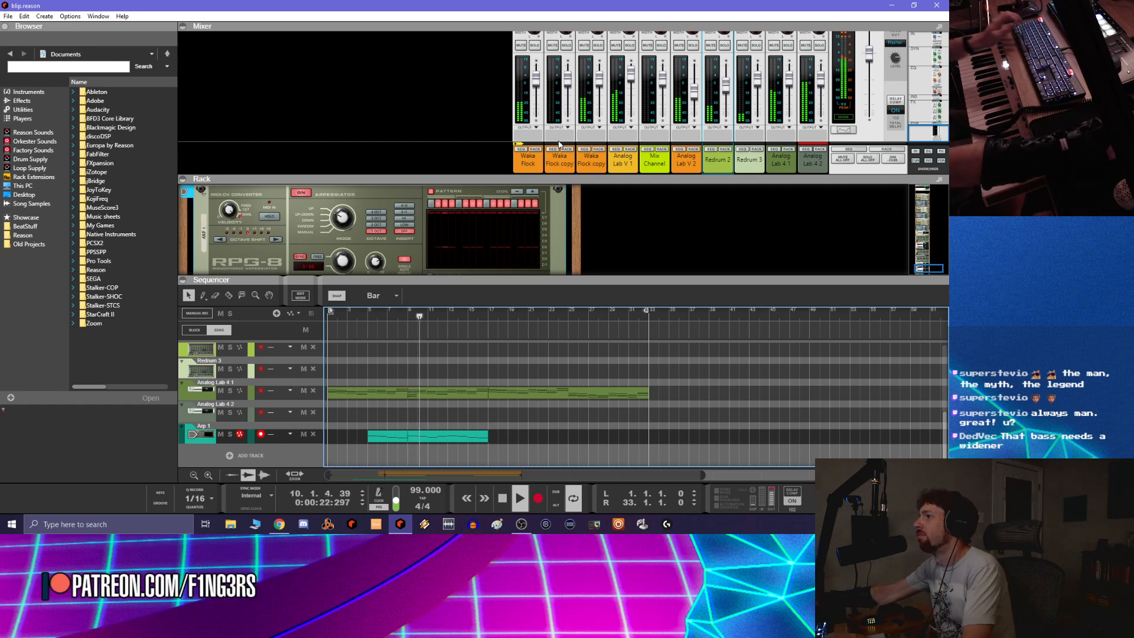
# Add a FabFilter Pro-Q 2 effect to the Waka Flock channel and open the plugin's editor
pyautogui.click(537, 82)
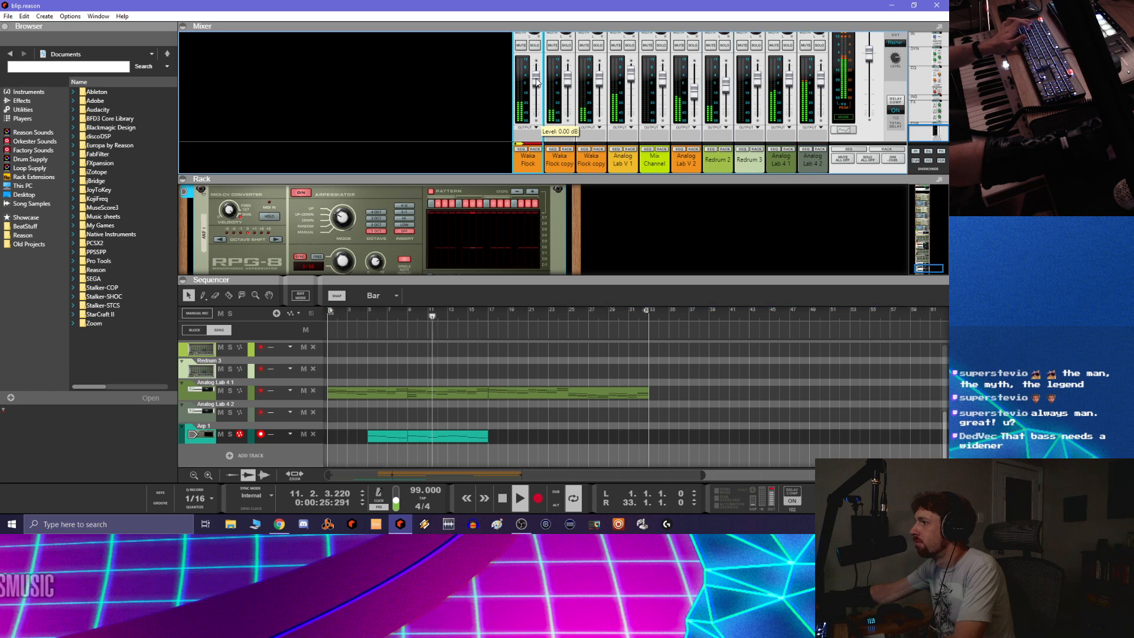
pyautogui.click(535, 149)
pyautogui.scroll(-4, 285, 229)
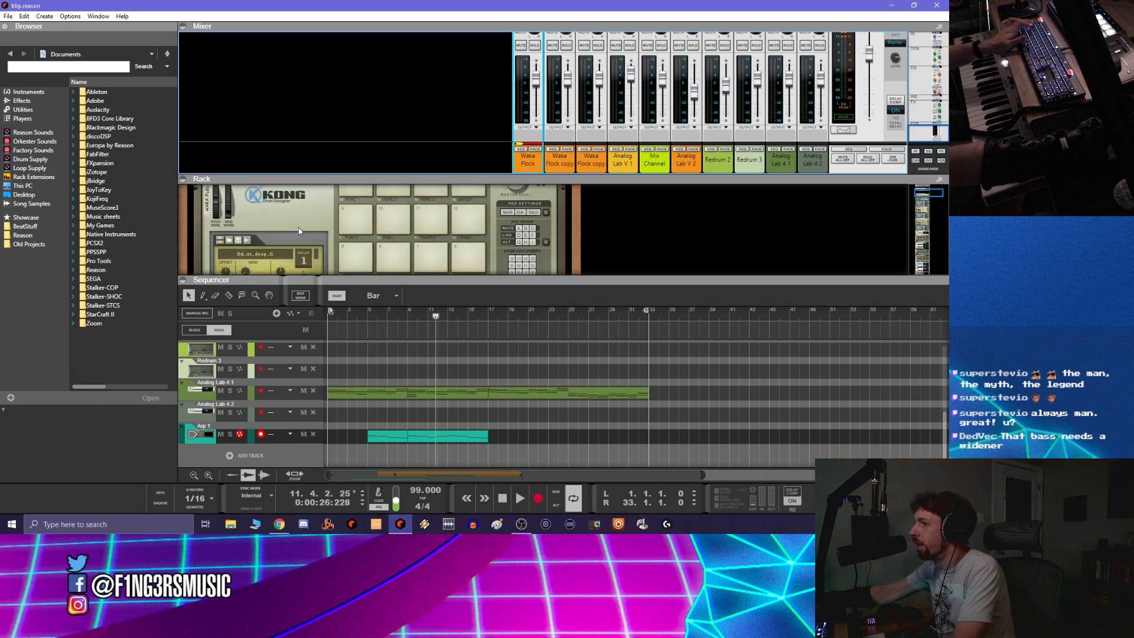
pyautogui.scroll(6, 304, 233)
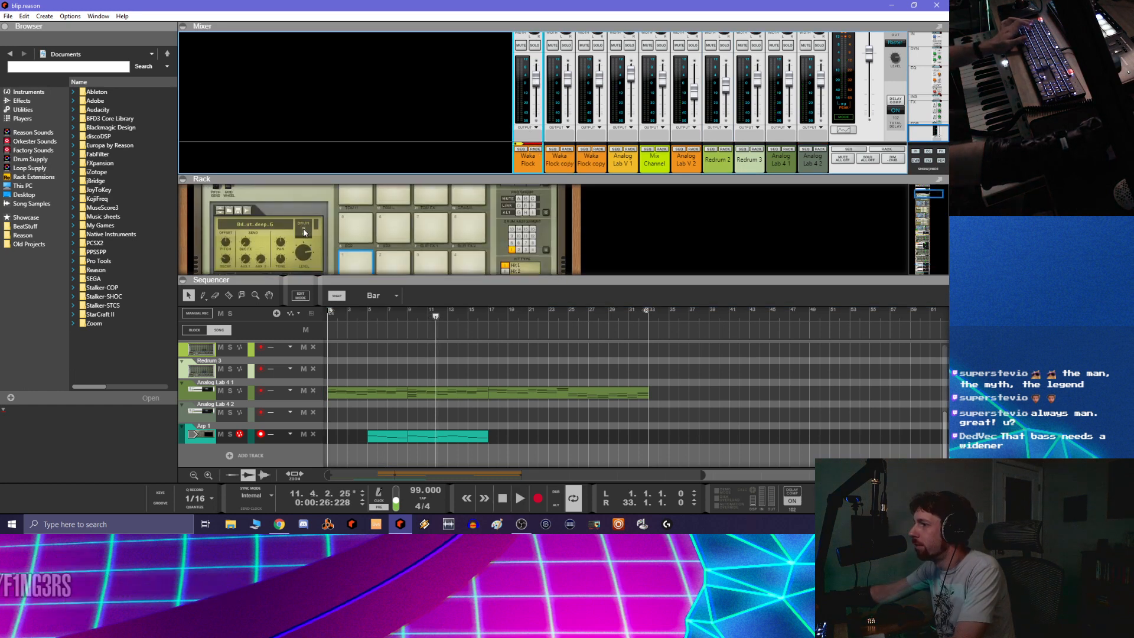
pyautogui.click(248, 215)
pyautogui.rightClick(248, 214)
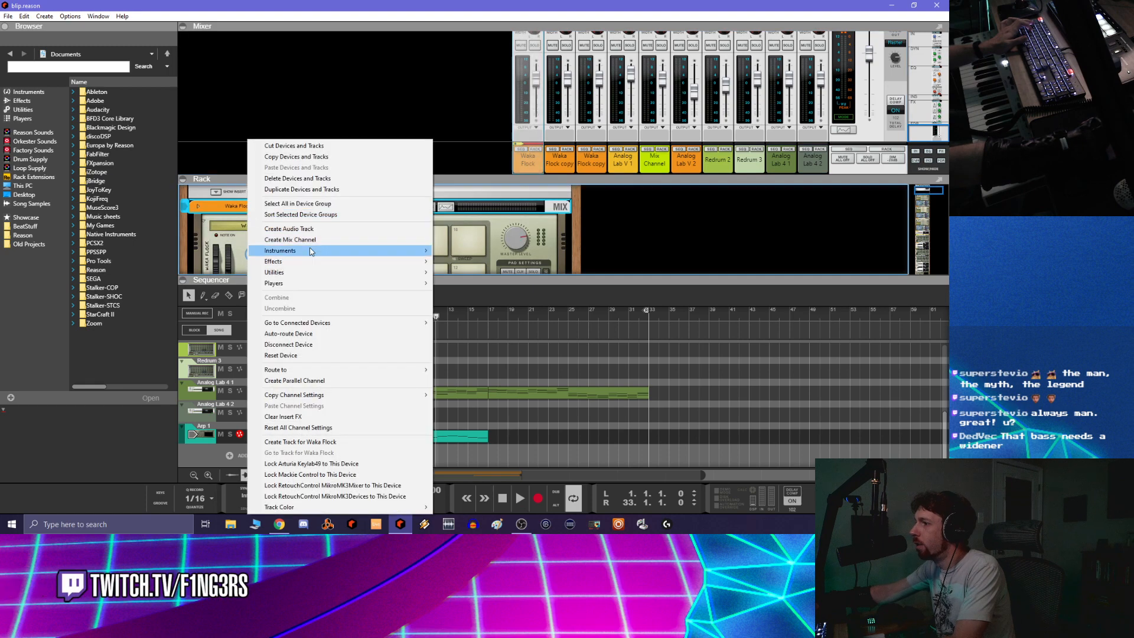
pyautogui.moveTo(408, 262)
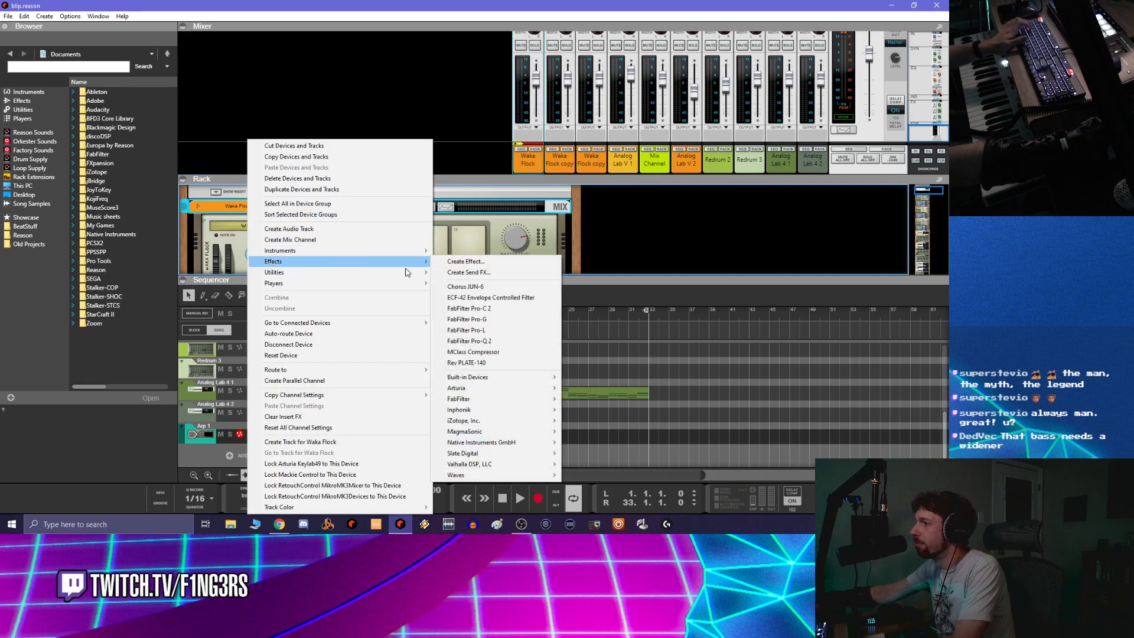
pyautogui.click(491, 340)
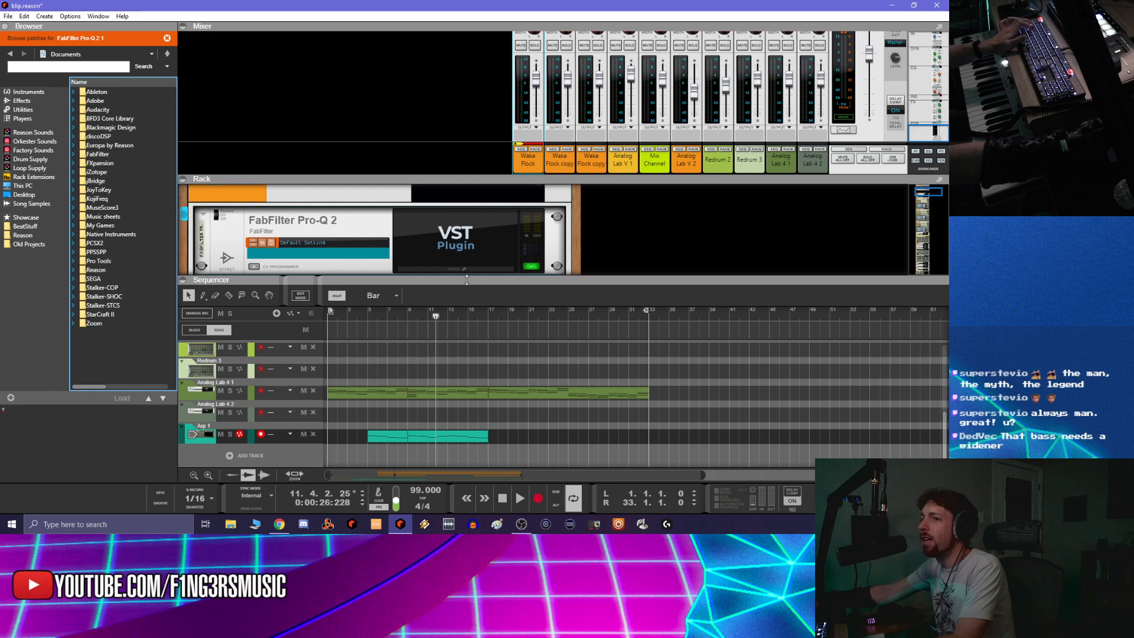
pyautogui.scroll(-2, 406, 207)
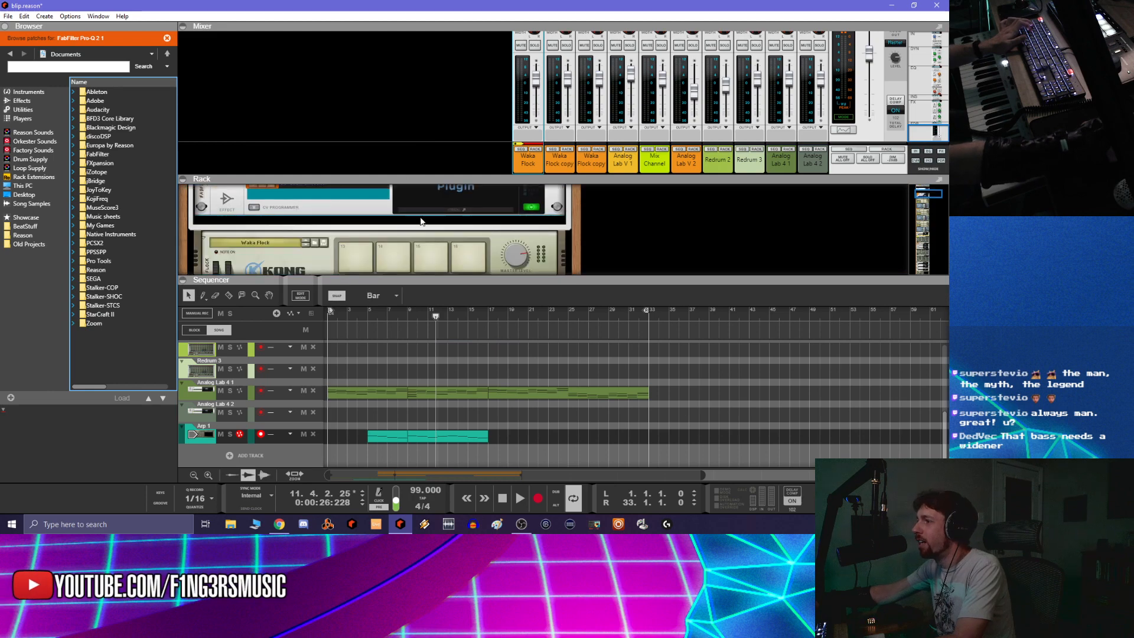
pyautogui.click(424, 211)
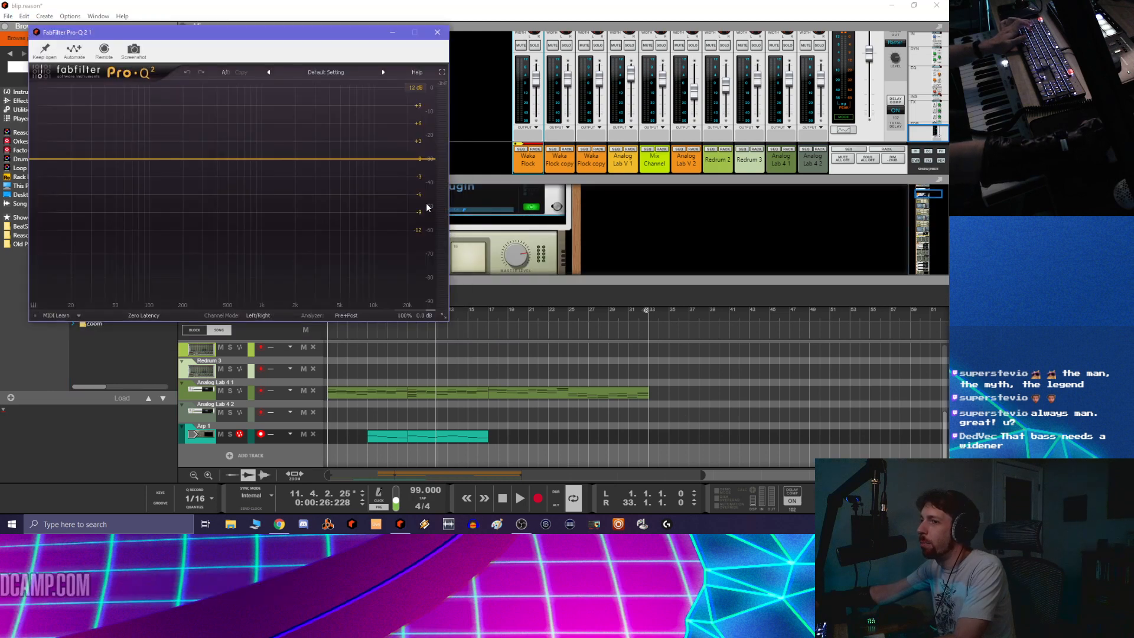
# Solo the Waka Flock track and play its clips from bar 9 with the equalizer open
pyautogui.click(503, 499)
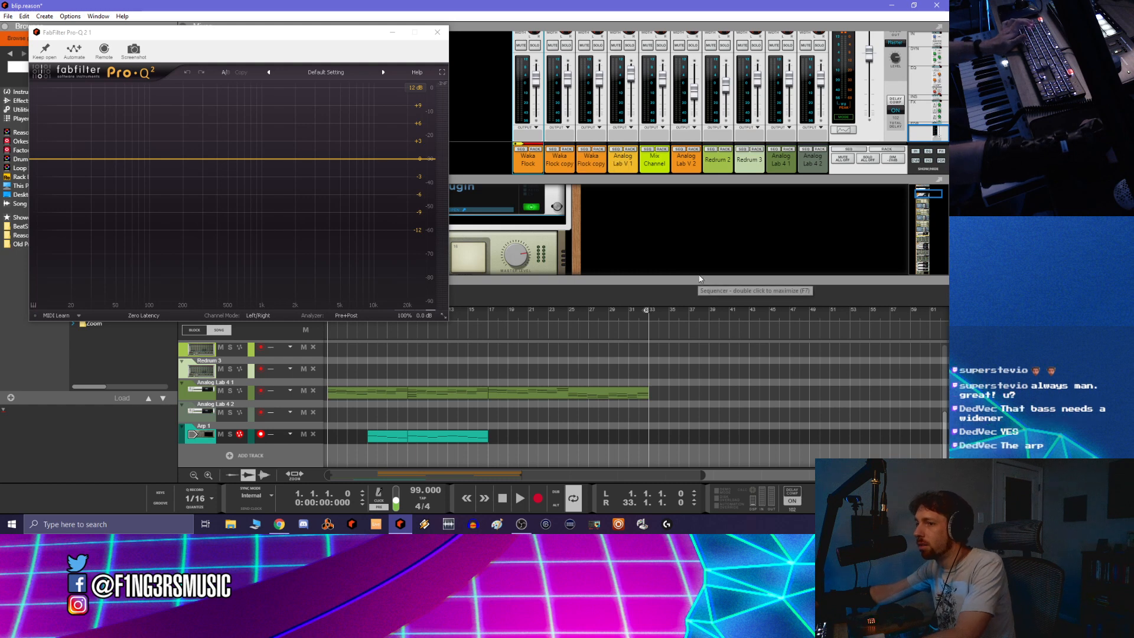
pyautogui.press('space')
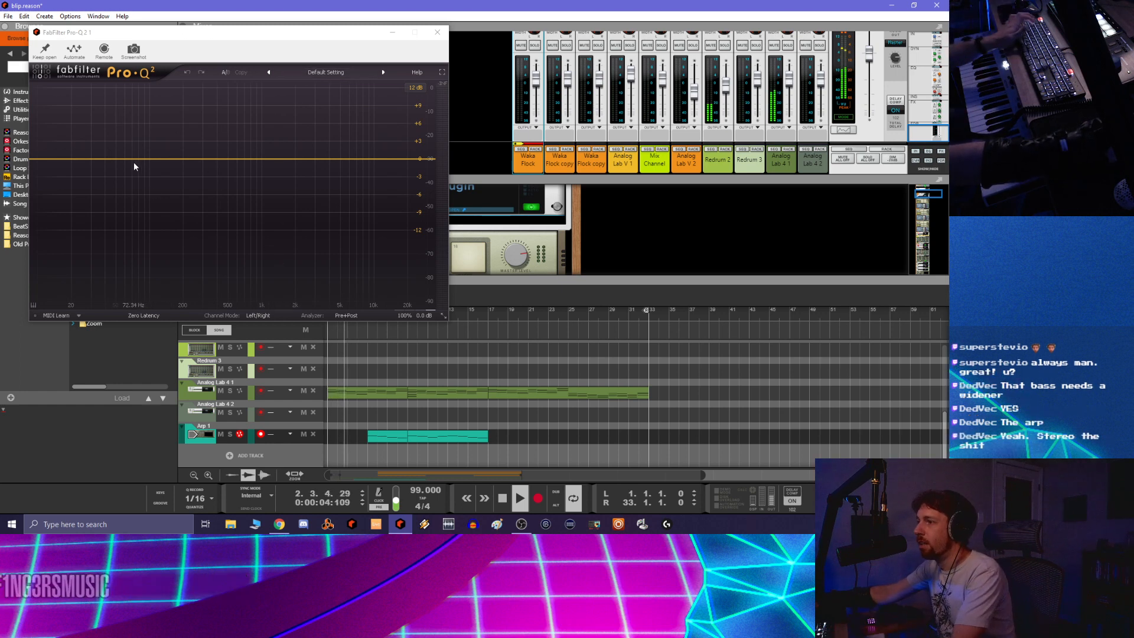
pyautogui.press('space')
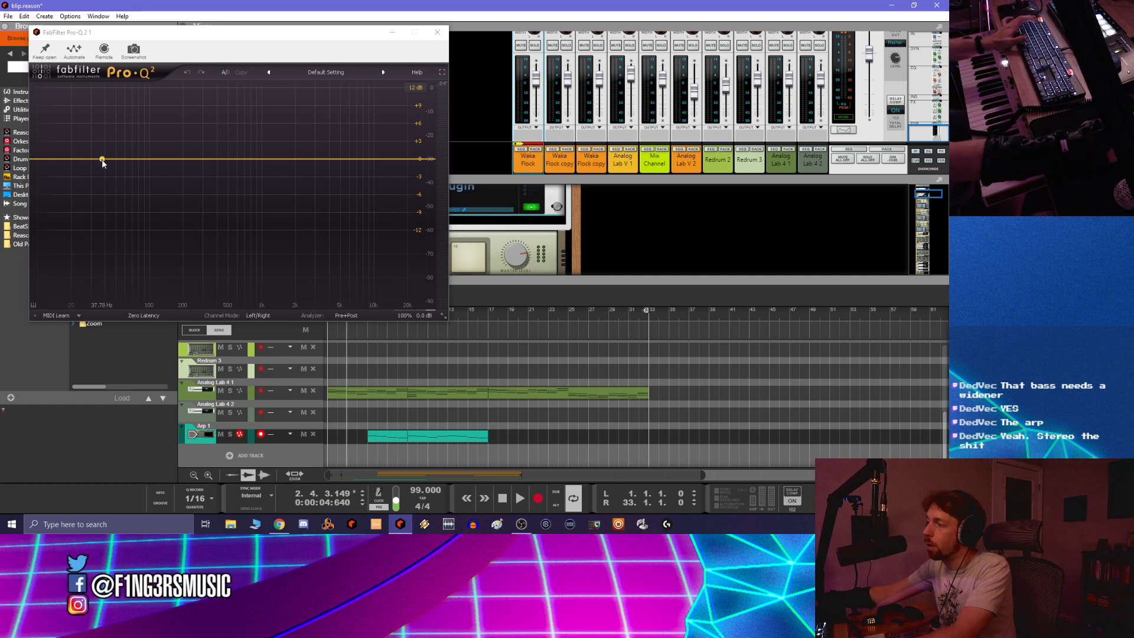
pyautogui.scroll(5, 467, 393)
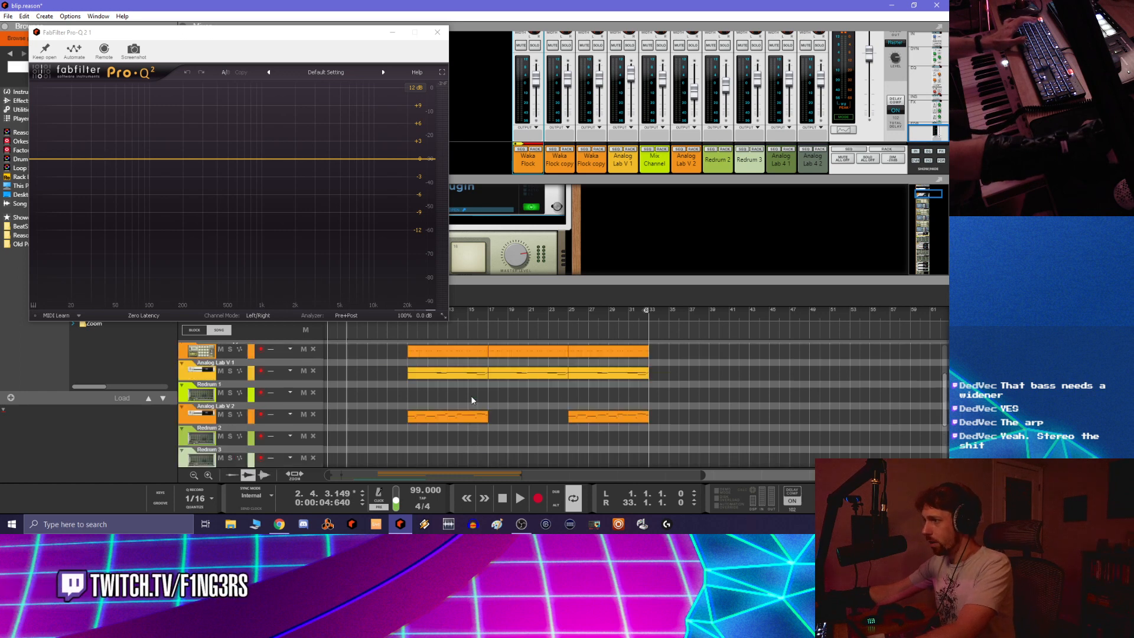
pyautogui.click(465, 315)
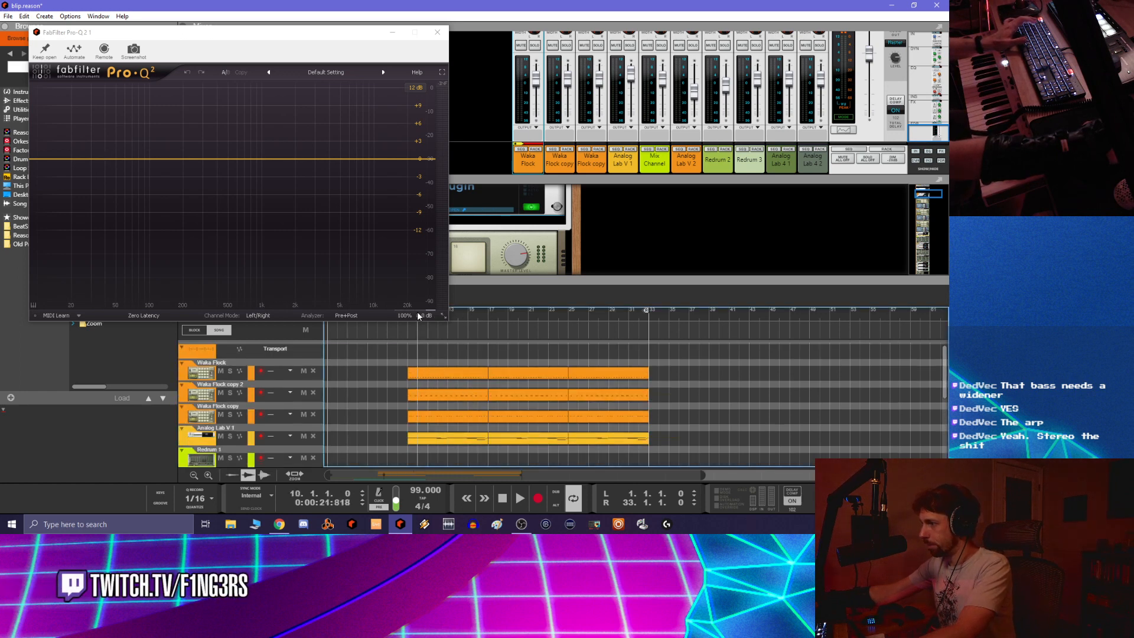
pyautogui.press('space')
pyautogui.click(230, 371)
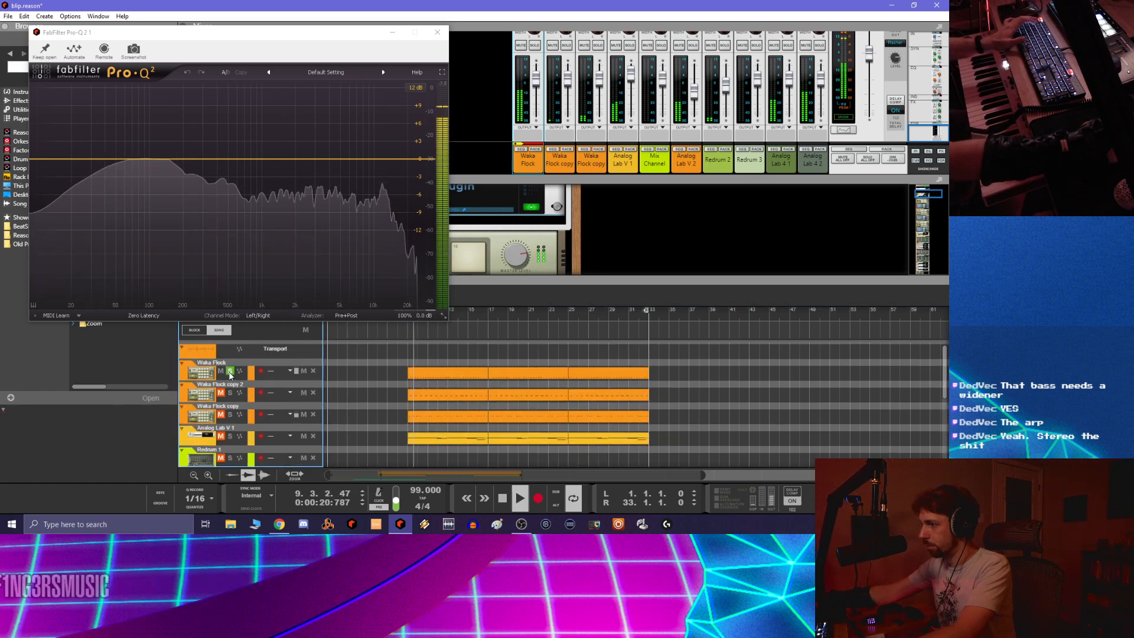
# Try two small low-frequency bell boosts on the Waka Flock equalizer
pyautogui.moveTo(134, 159); pyautogui.dragTo(135, 131)
pyautogui.moveTo(130, 128)
pyautogui.mouseDown()
pyautogui.moveTo(181, 130)
pyautogui.moveTo(144, 127)
pyautogui.mouseUp()
pyautogui.click(168, 151)
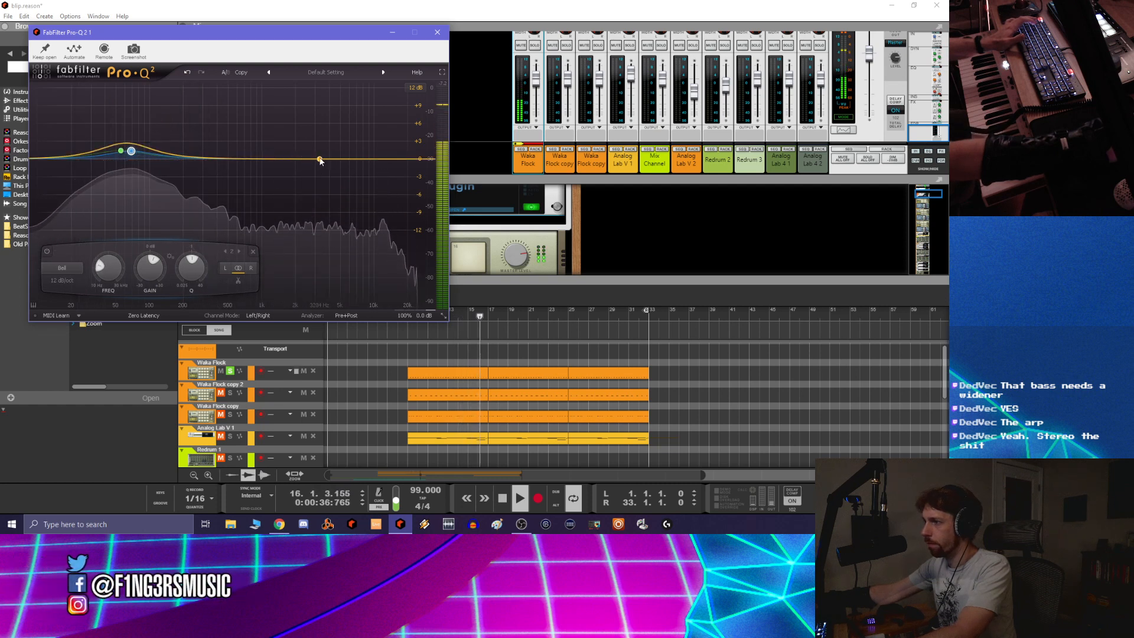
# Load the High Cut preset with its cutoff at about 9 kHz, and add a bell boost of about 1.9 dB near 57 Hz
pyautogui.click(329, 71)
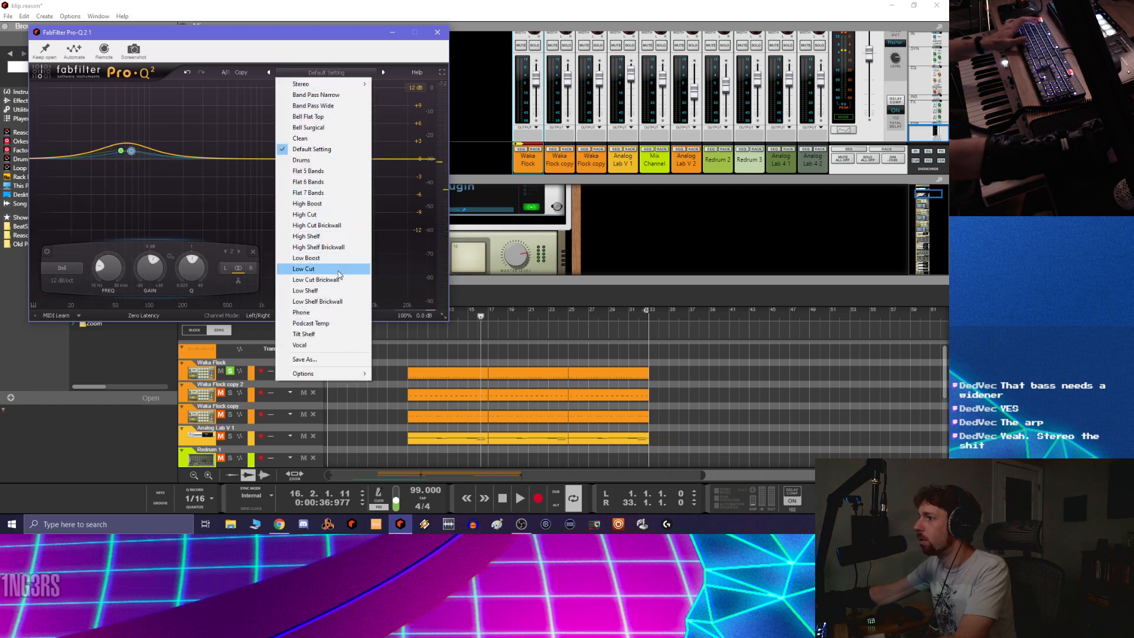
pyautogui.click(338, 216)
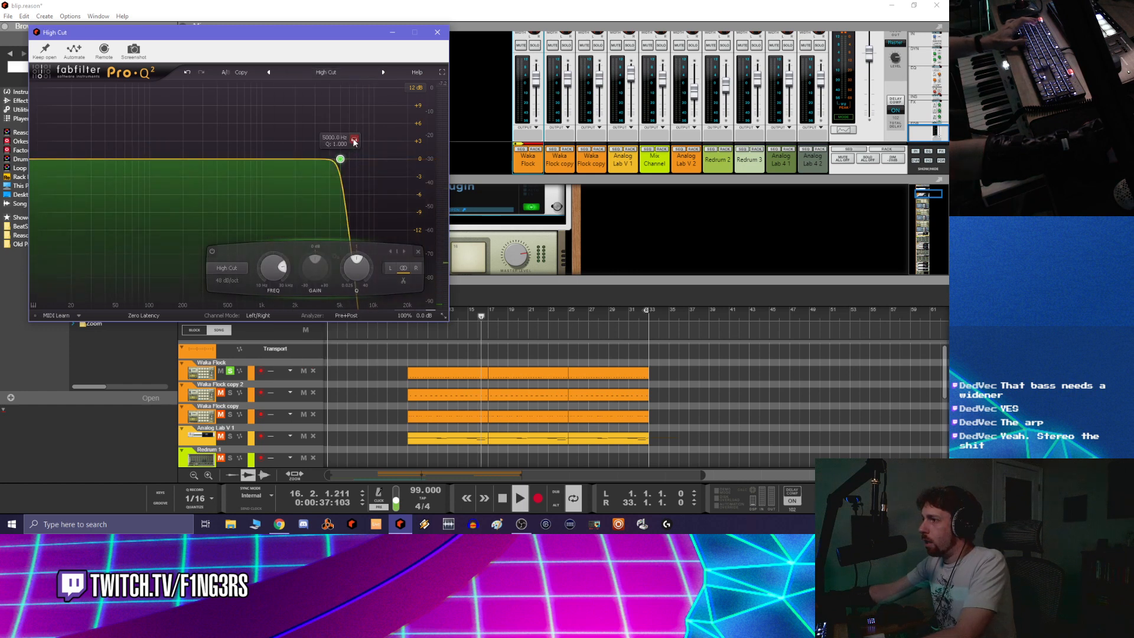
pyautogui.moveTo(354, 141); pyautogui.dragTo(388, 139)
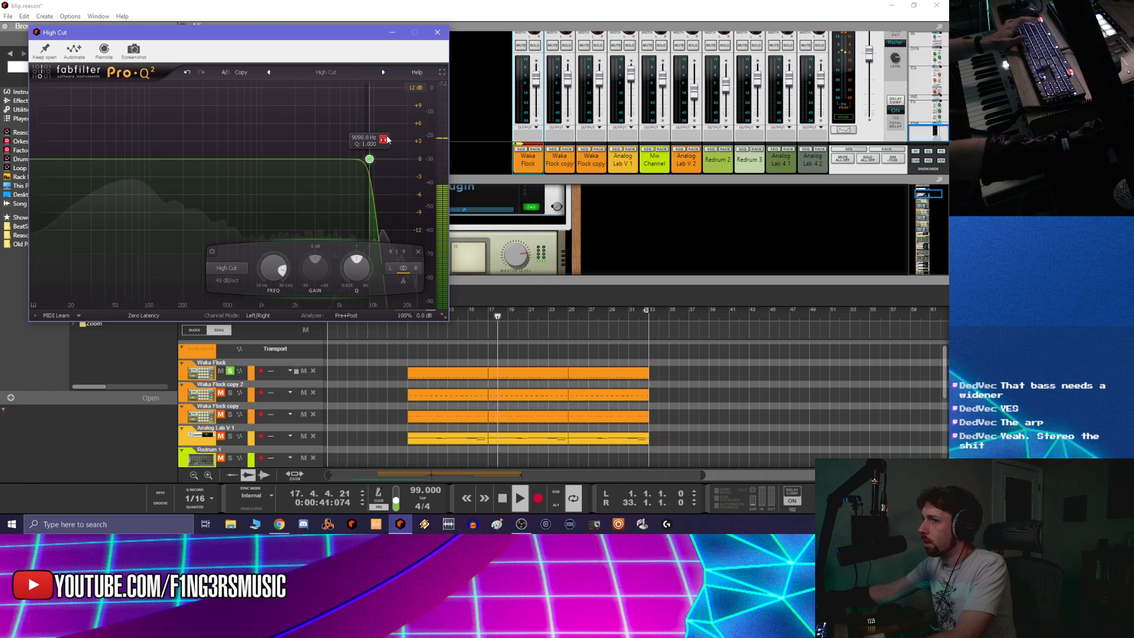
pyautogui.moveTo(156, 159); pyautogui.dragTo(141, 122)
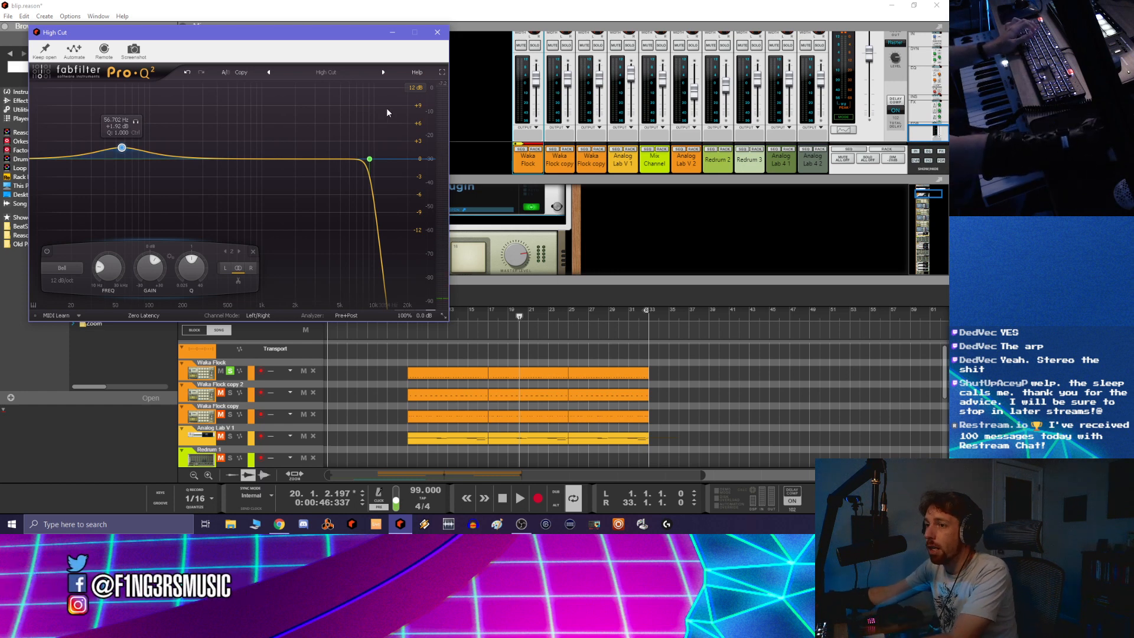
# Add a Low Cut band with a 72 dB/oct slope and place its cutoff just above 20 Hz
pyautogui.doubleClick(67, 159)
pyautogui.click(62, 269)
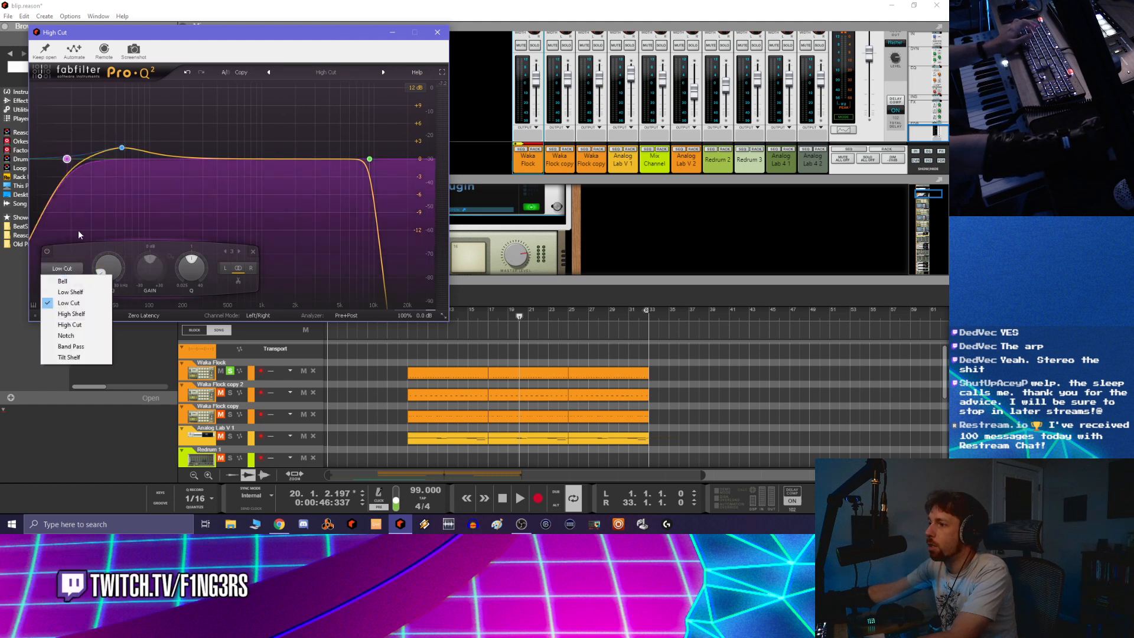
pyautogui.click(62, 281)
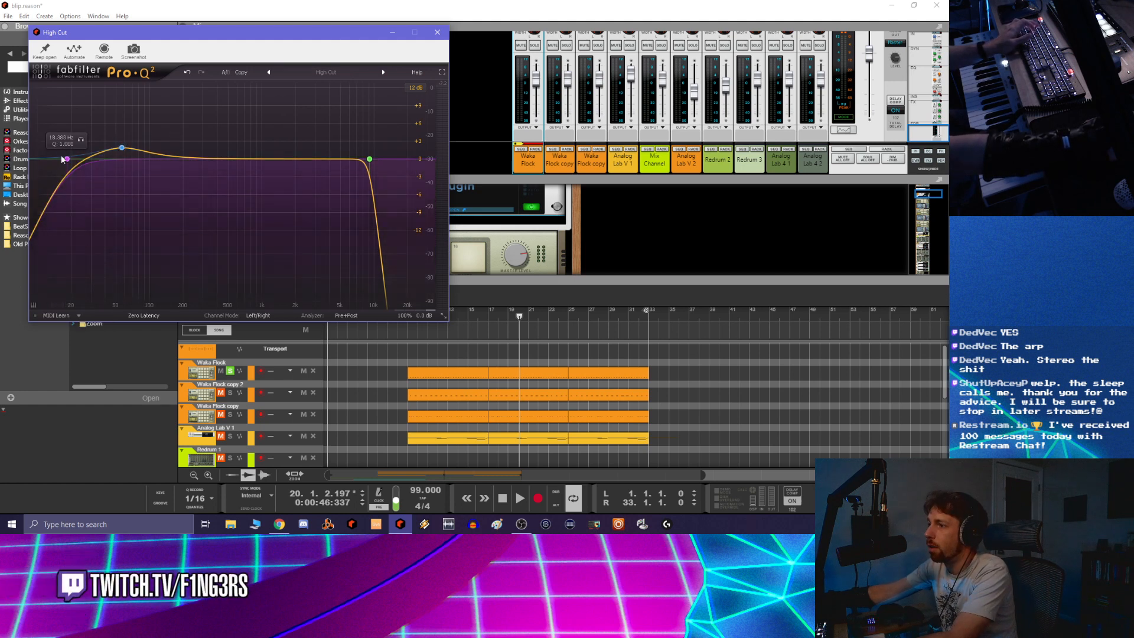
pyautogui.moveTo(67, 159)
pyautogui.click(62, 281)
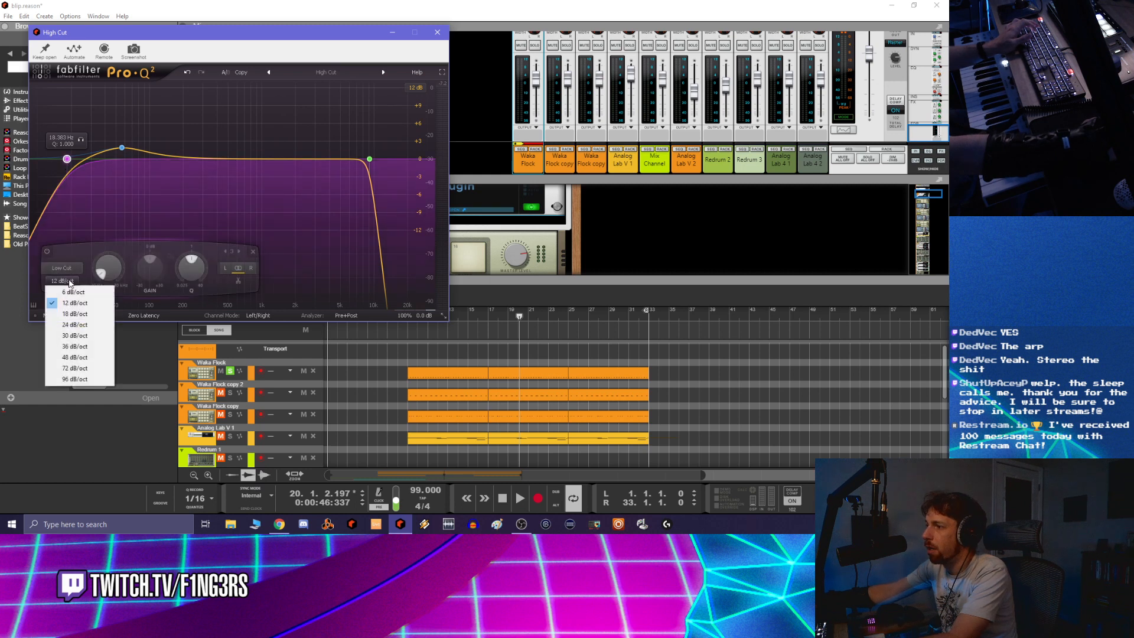
pyautogui.click(75, 368)
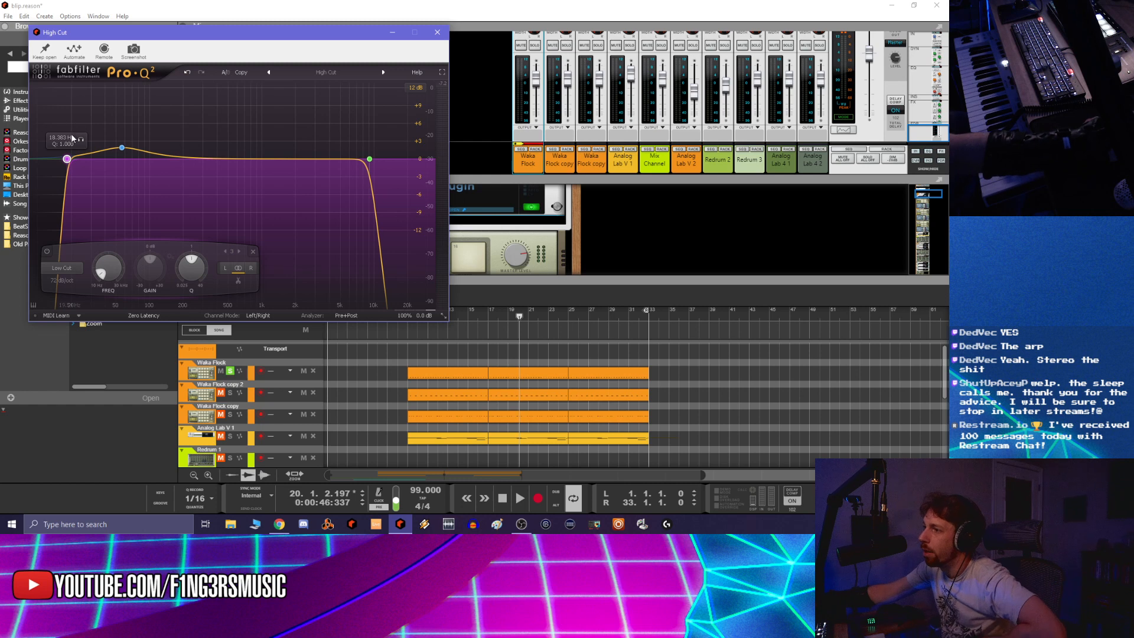
pyautogui.click(80, 141)
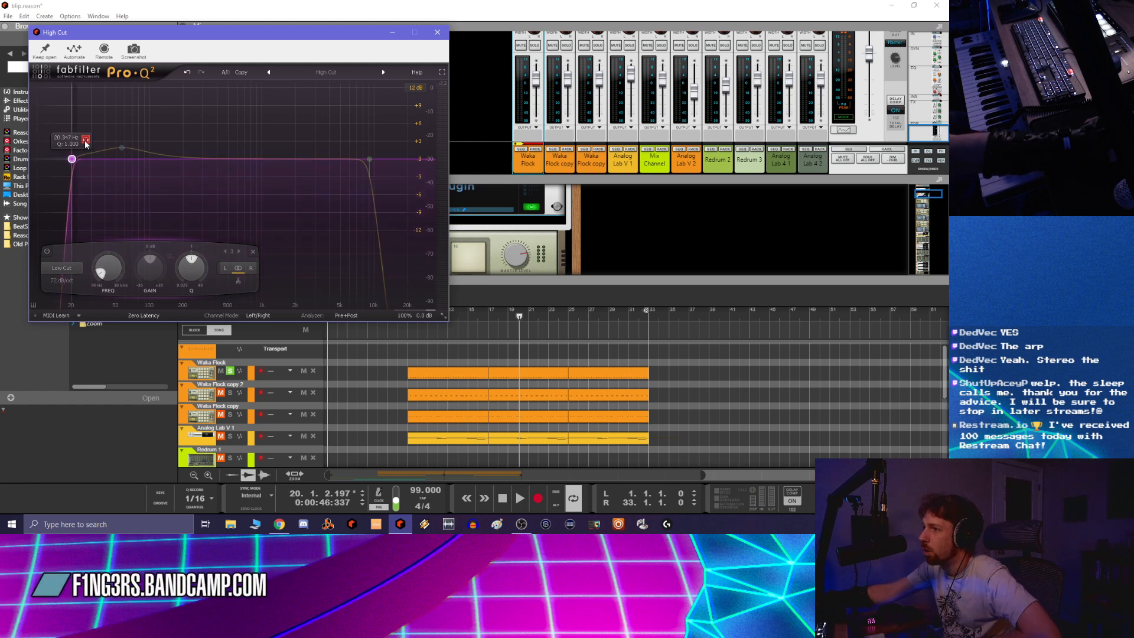
pyautogui.moveTo(84, 142); pyautogui.dragTo(90, 142)
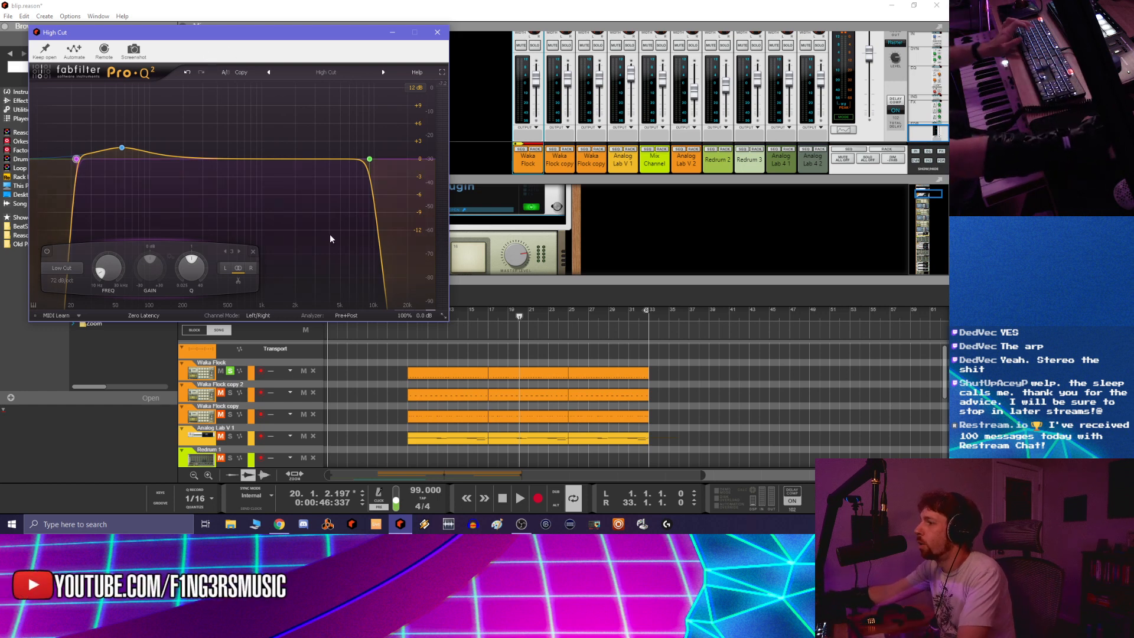
# Play from bar 9 and add a bell boost of about 0.75 dB near 72 Hz to the Waka Flock equalizer
pyautogui.click(410, 325)
pyautogui.press('space')
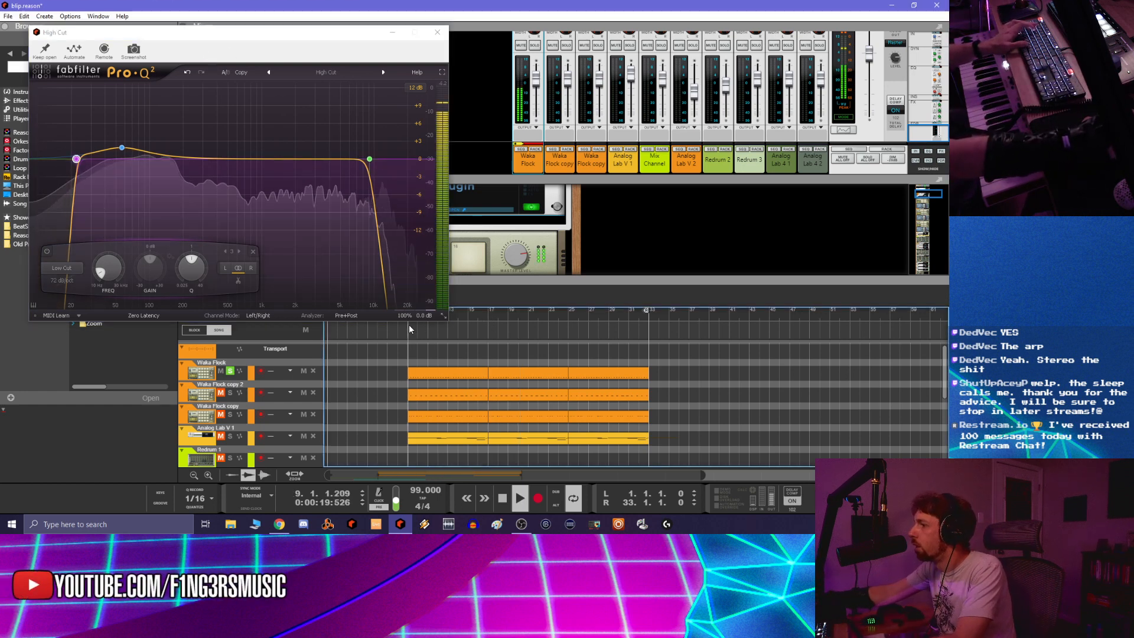
pyautogui.click(154, 153)
pyautogui.moveTo(158, 141); pyautogui.dragTo(144, 137)
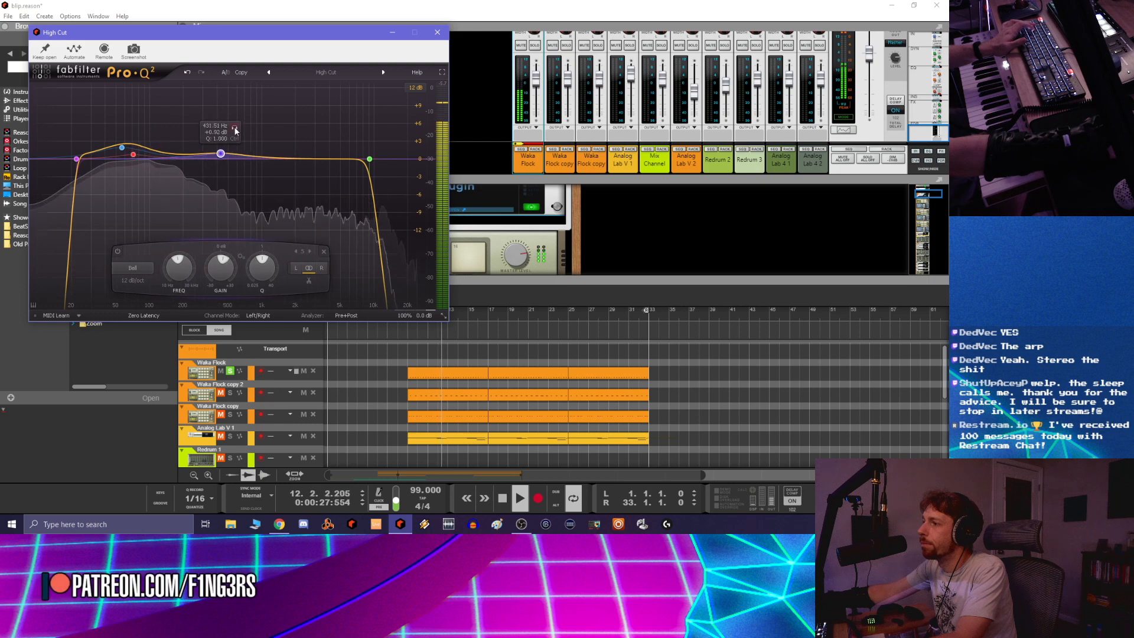
# Add a bell cut of about 1.4 dB near 3.6 kHz to the Waka Flock equalizer and close its window
pyautogui.doubleClick(227, 153)
pyautogui.moveTo(249, 128); pyautogui.dragTo(342, 115)
pyautogui.scroll(-2, 321, 268)
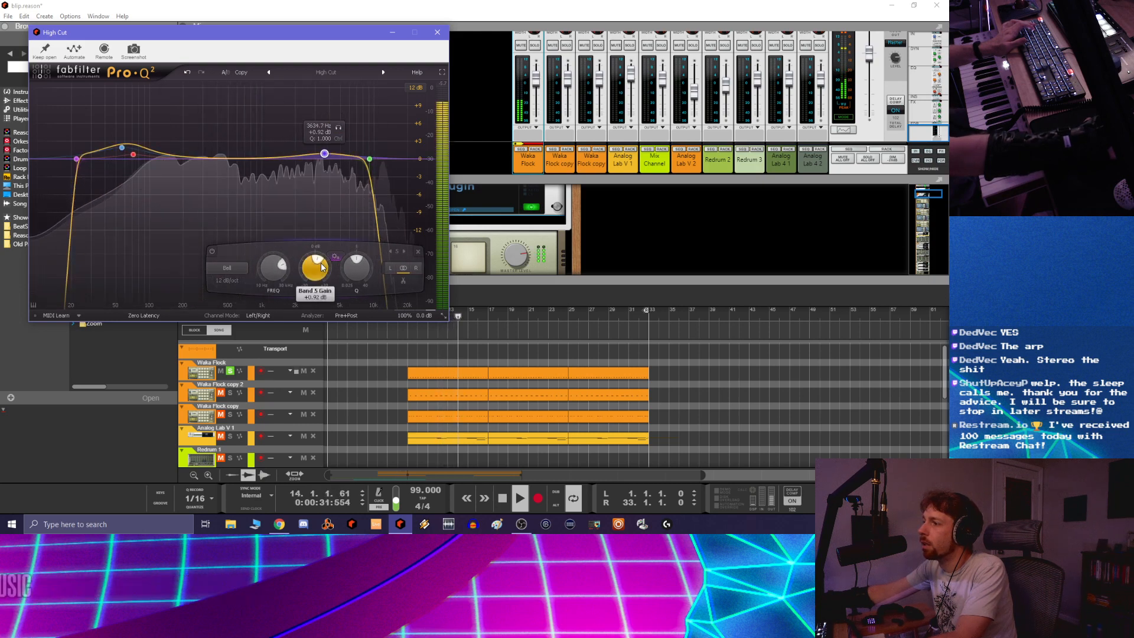
pyautogui.scroll(-5, 321, 268)
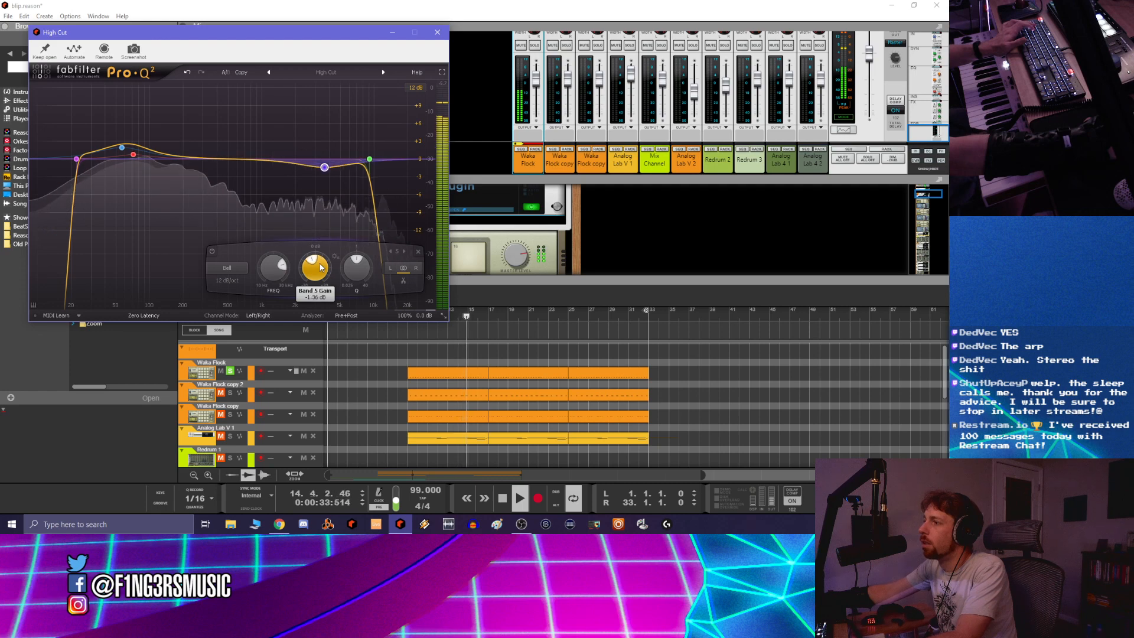
pyautogui.click(437, 33)
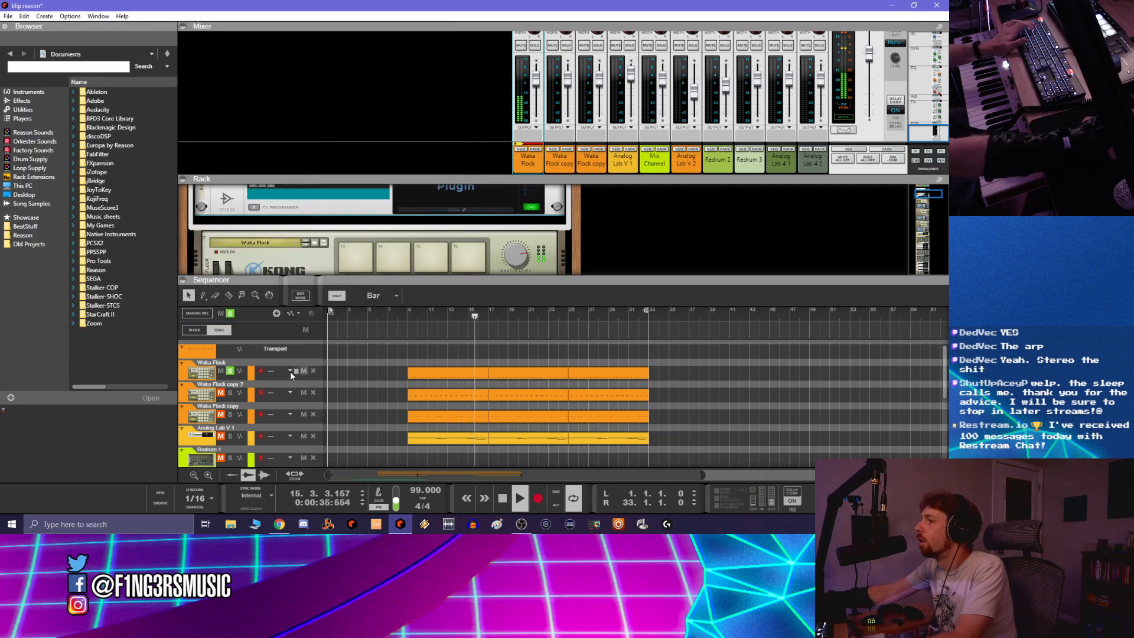
# Unsolo the Waka Flock track and check its Kong device and equalizer curve while the full mix plays
pyautogui.click(232, 372)
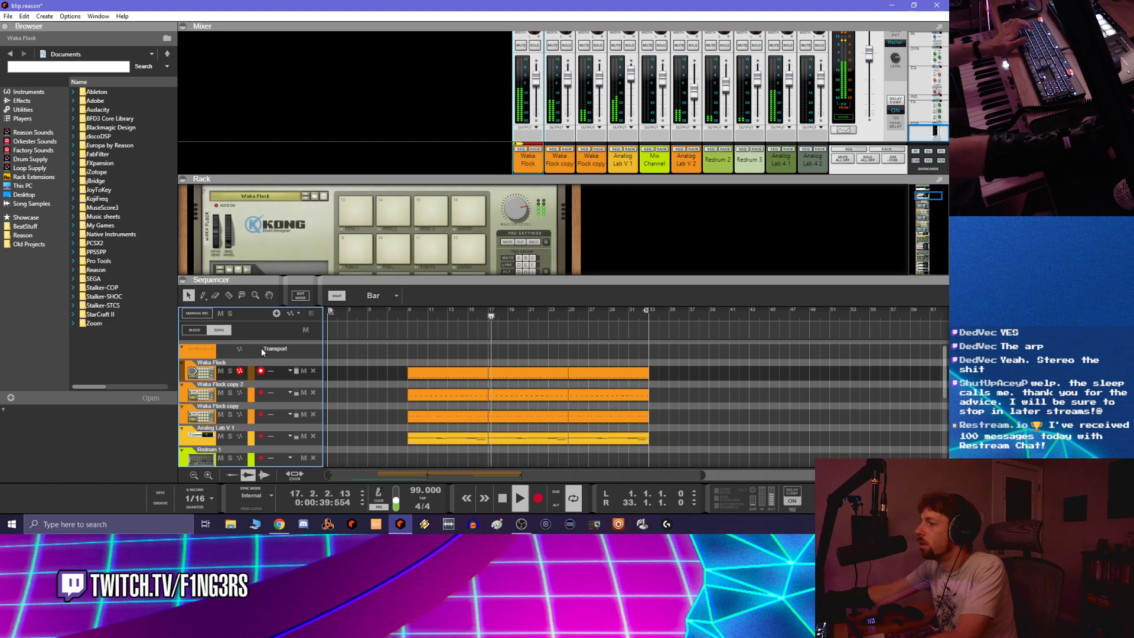
pyautogui.scroll(-5, 397, 230)
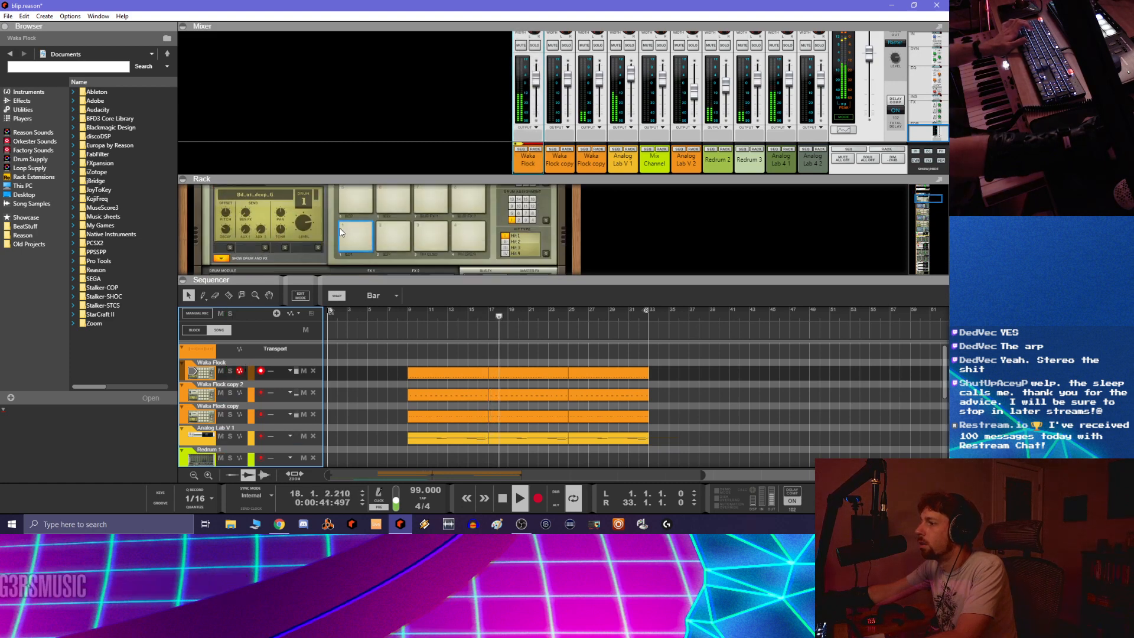
pyautogui.scroll(6, 399, 232)
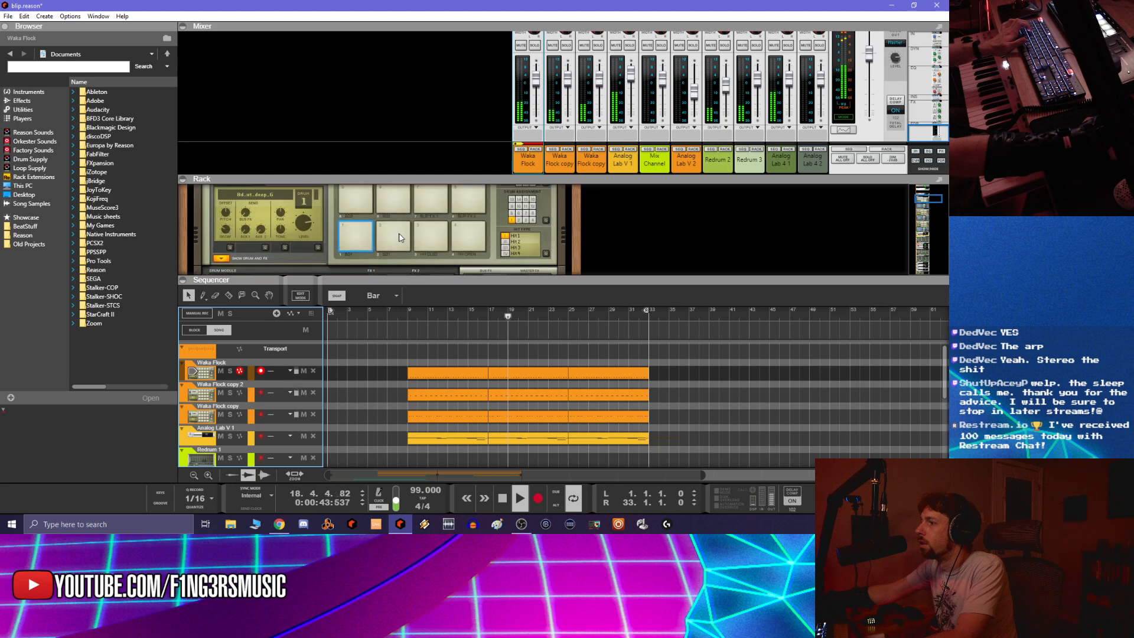
pyautogui.scroll(-1, 402, 236)
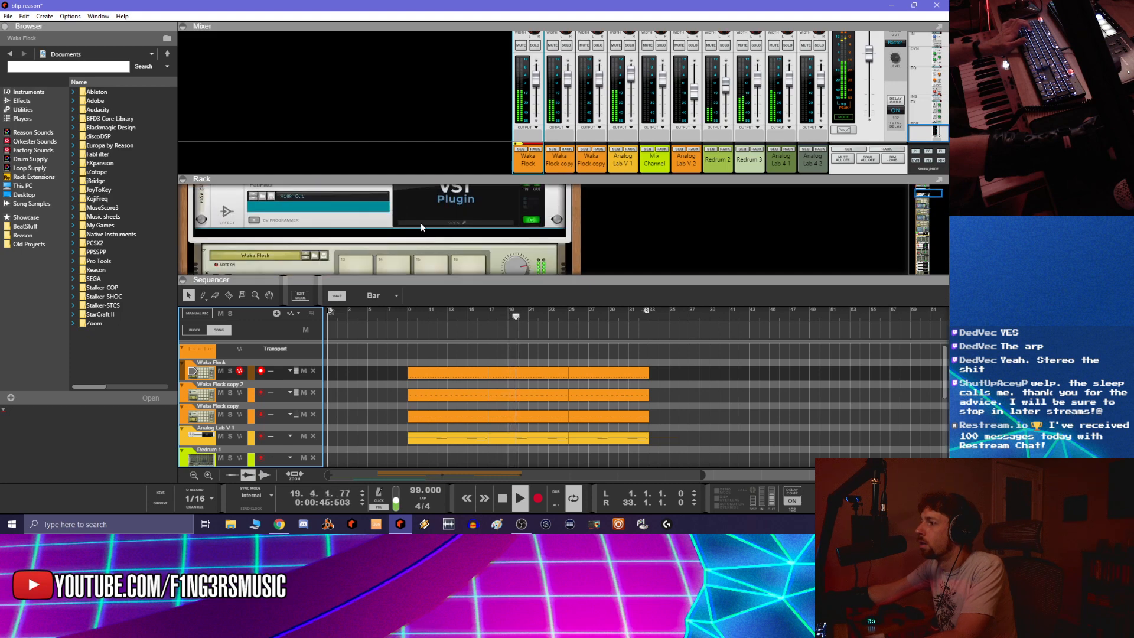
pyautogui.click(422, 226)
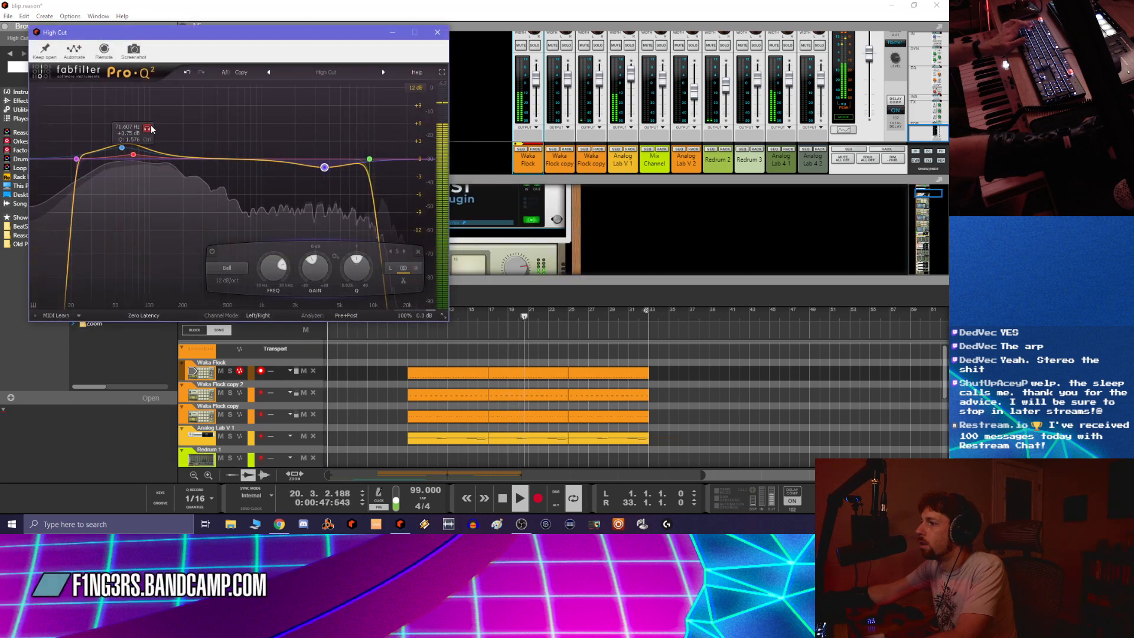
pyautogui.click(437, 32)
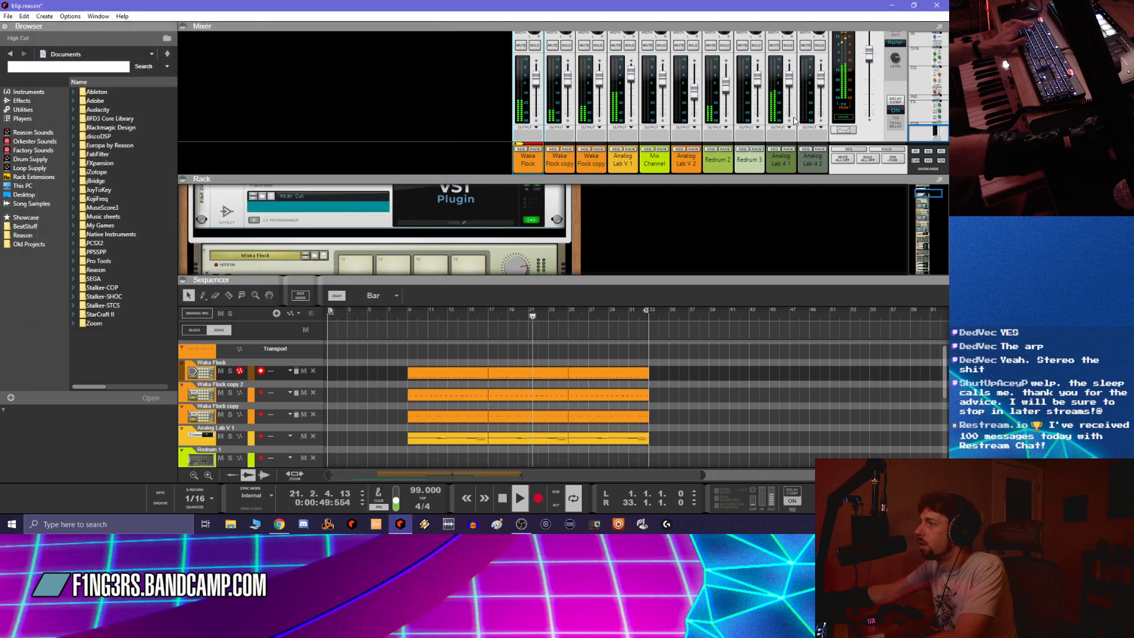
# Go to the Analog Lab 4 2 devices in the rack and add a FabFilter Pro-Q 2 effect below the RPG-8 arpeggiator
pyautogui.click(800, 156)
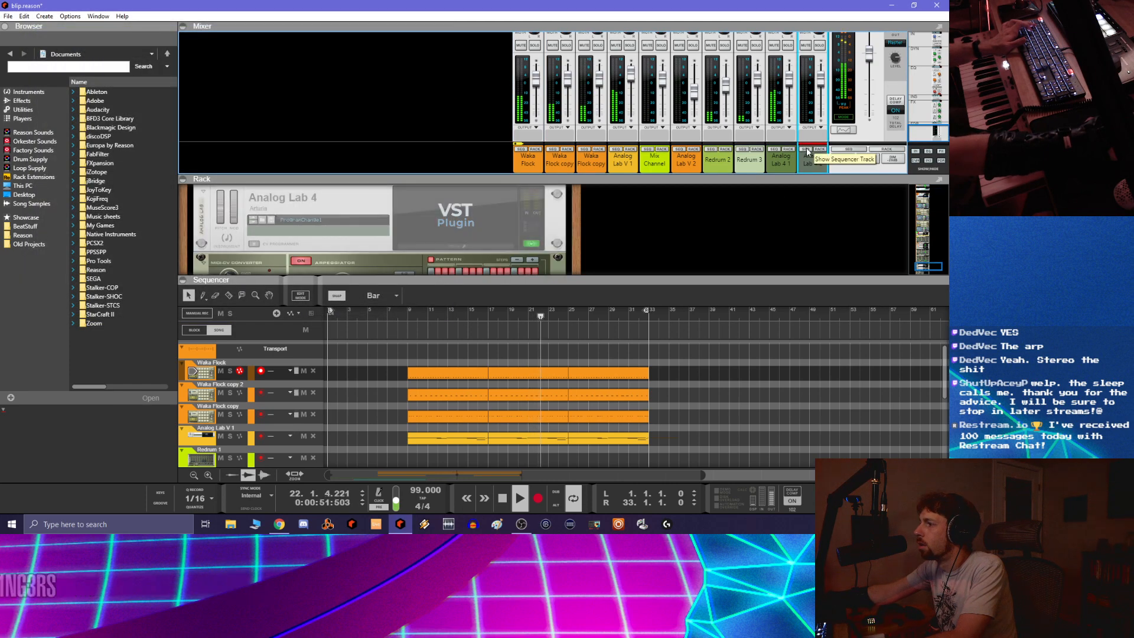
pyautogui.scroll(-4, 460, 230)
pyautogui.scroll(5, 401, 227)
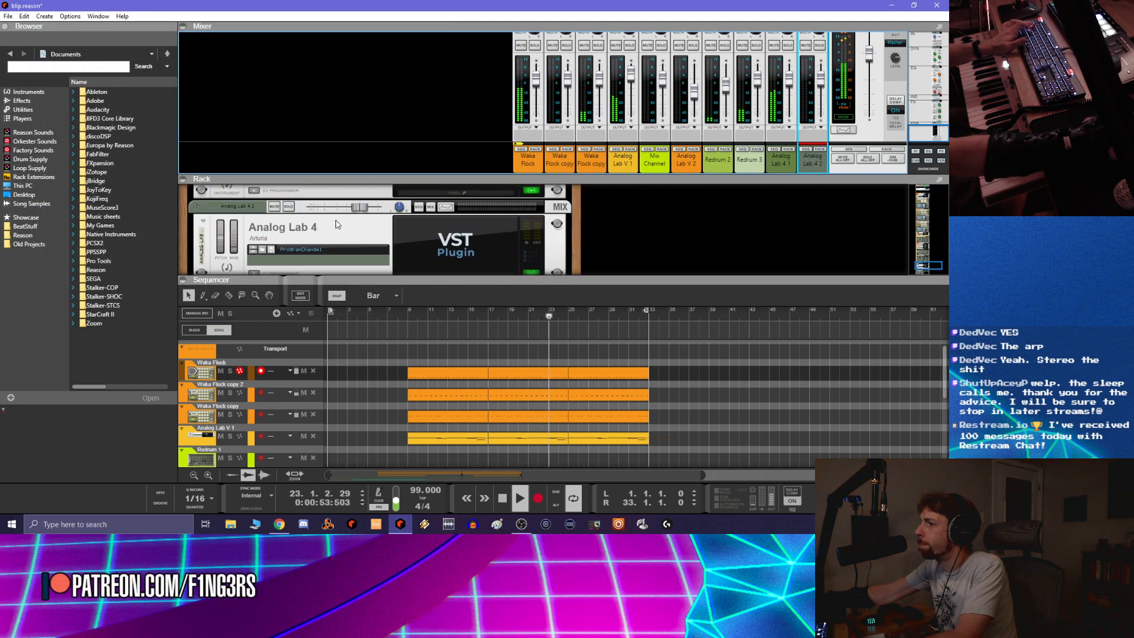
pyautogui.scroll(-3, 335, 231)
pyautogui.rightClick(359, 206)
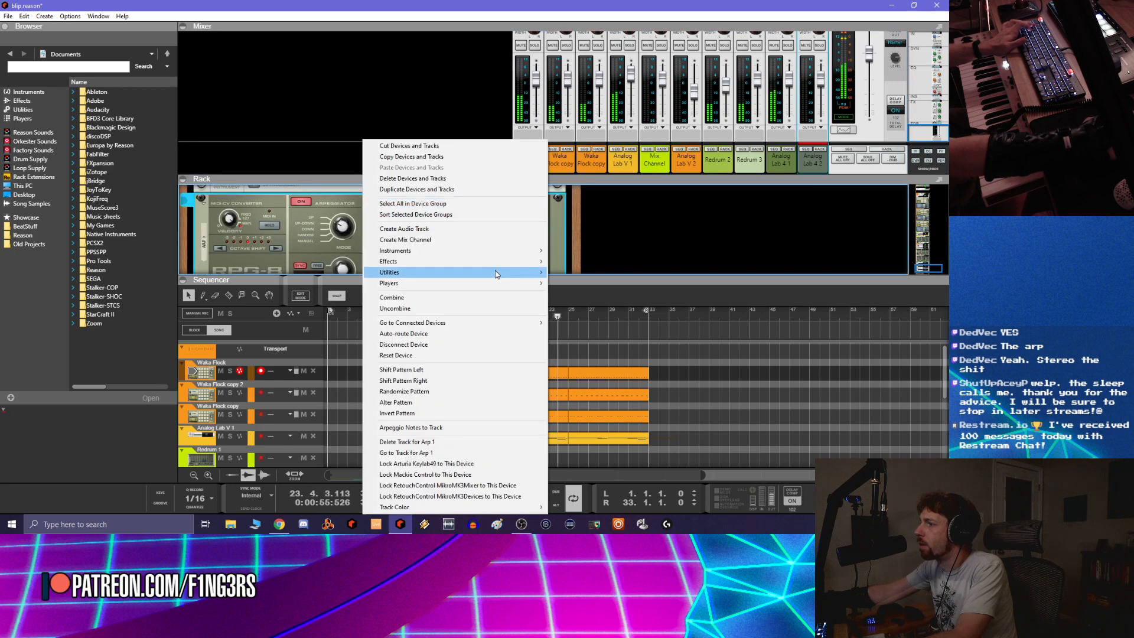
pyautogui.moveTo(511, 262)
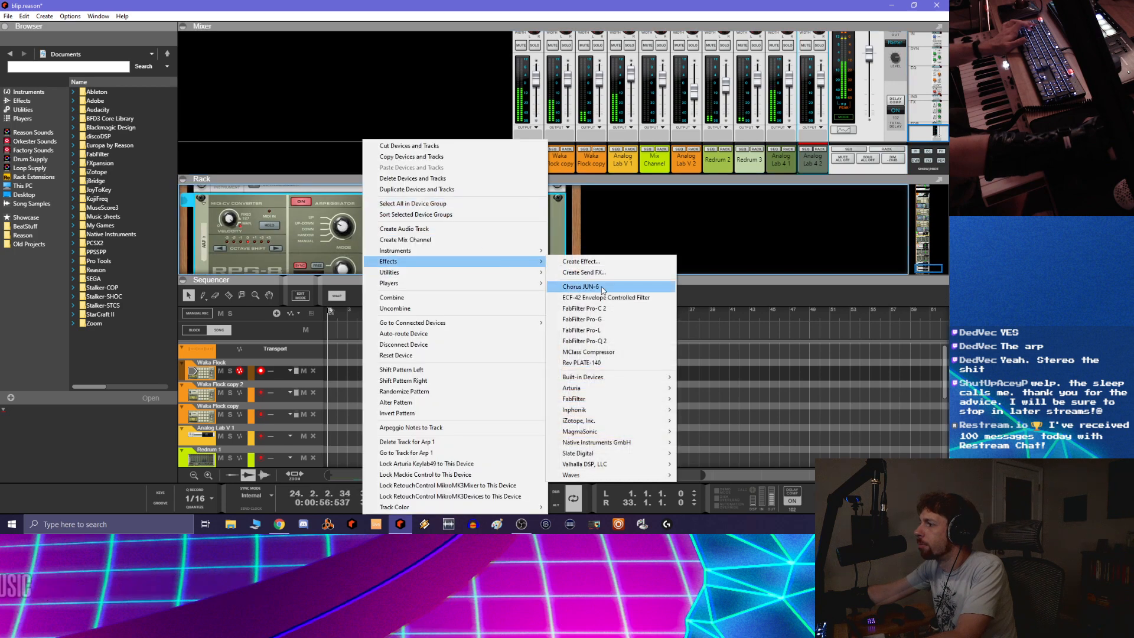
pyautogui.click(607, 341)
# Solo the Arp 1 and Analog Lab 4 2 tracks and play the arp clips from bar 5
pyautogui.scroll(-5, 673, 402)
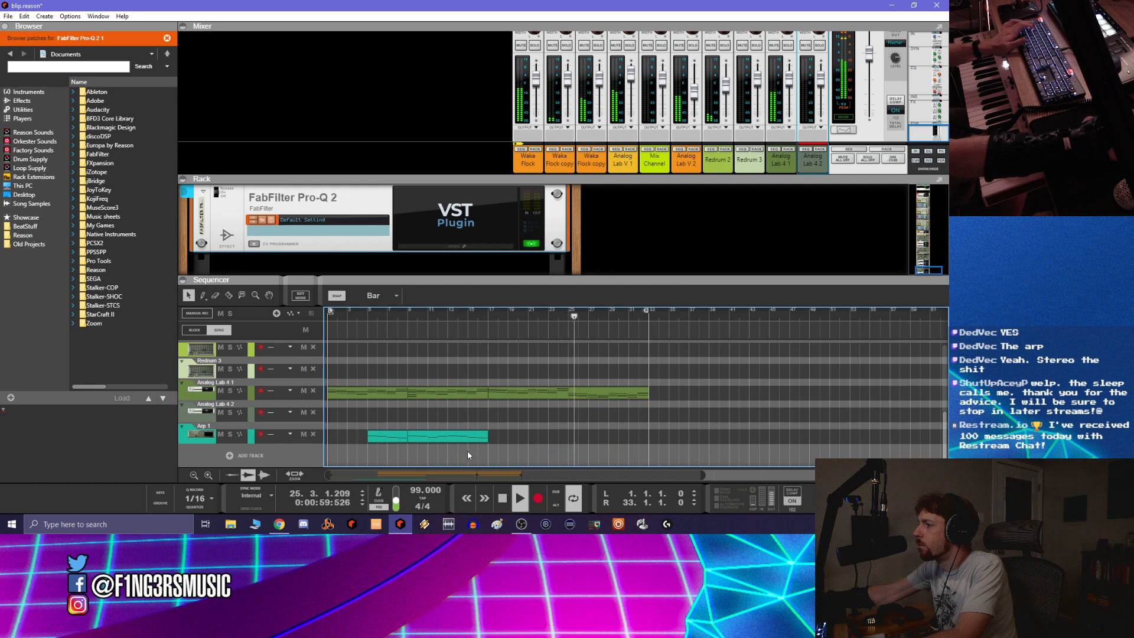
pyautogui.click(339, 315)
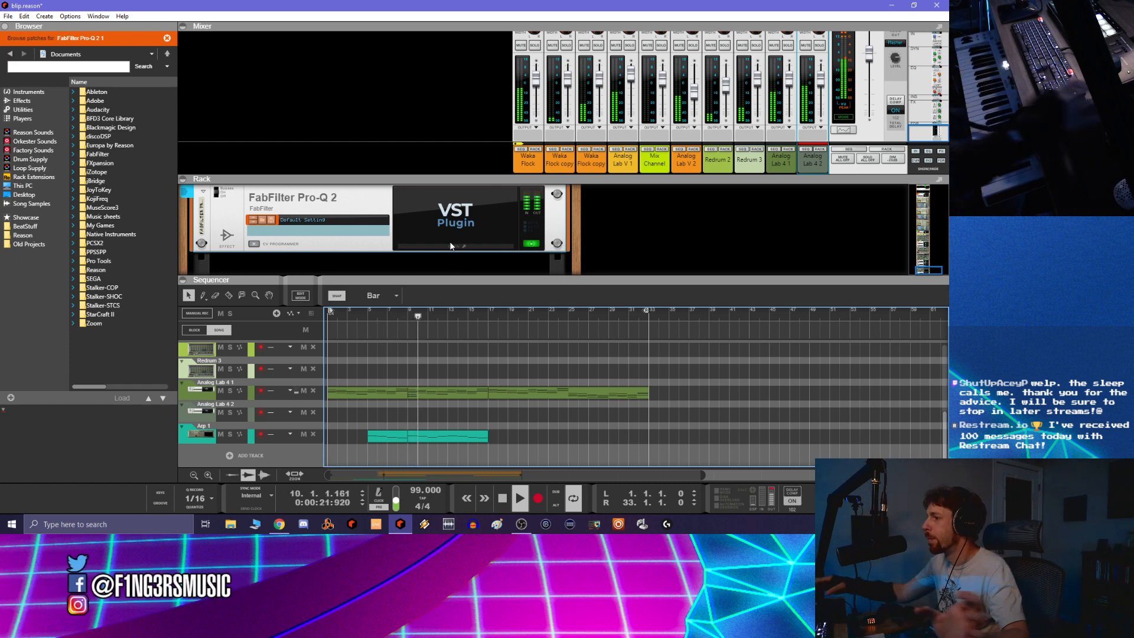
pyautogui.press('space')
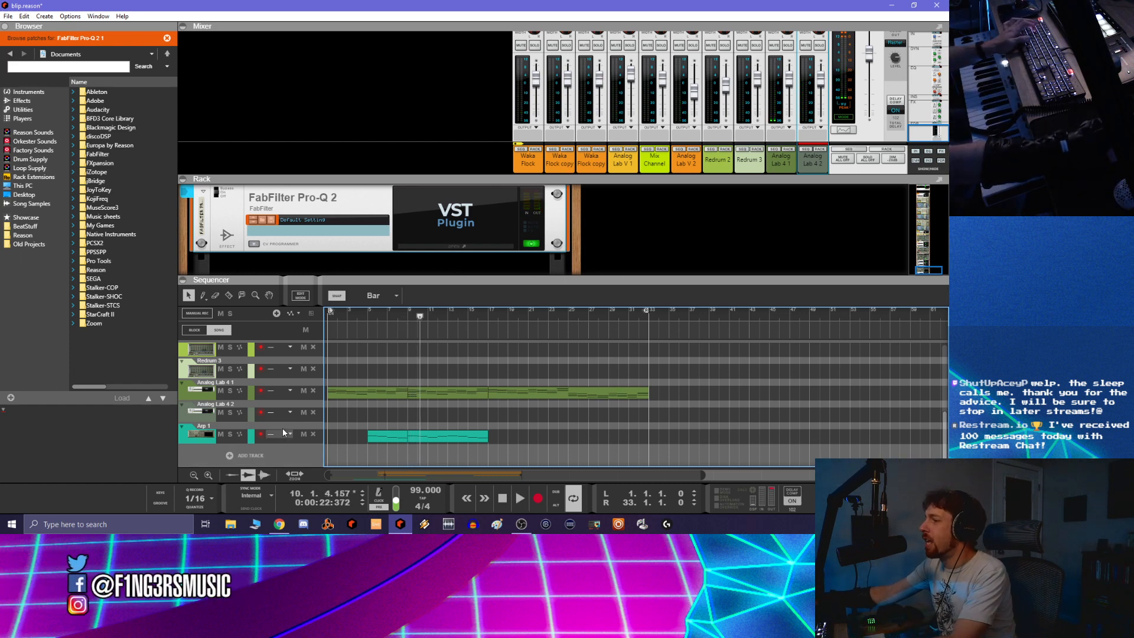
pyautogui.click(278, 430)
pyautogui.click(369, 316)
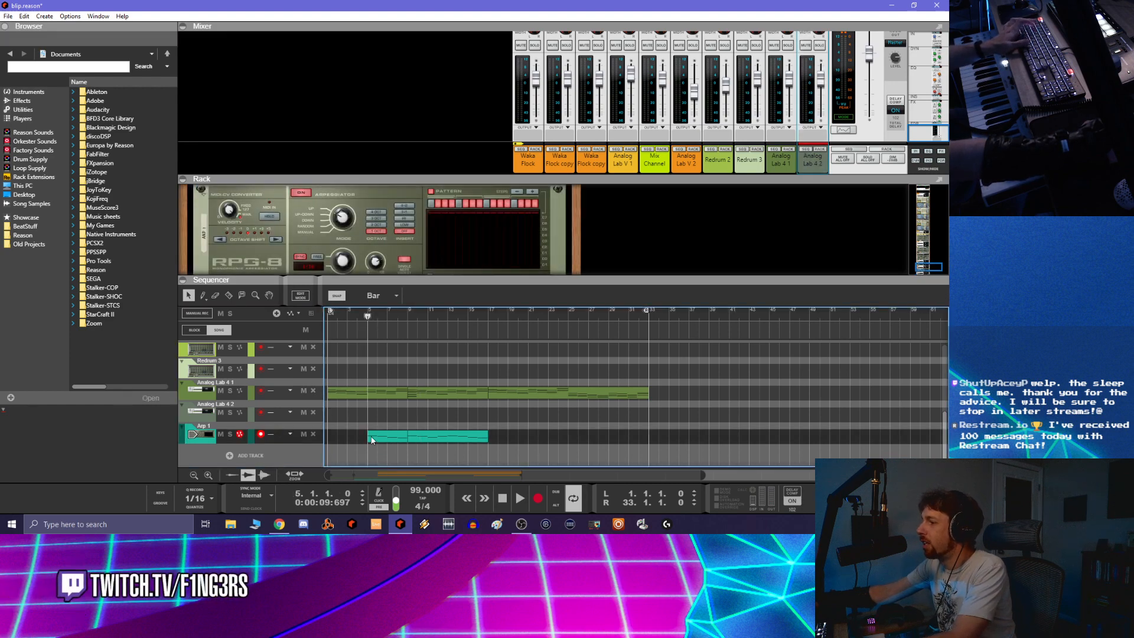
pyautogui.click(230, 434)
pyautogui.click(229, 412)
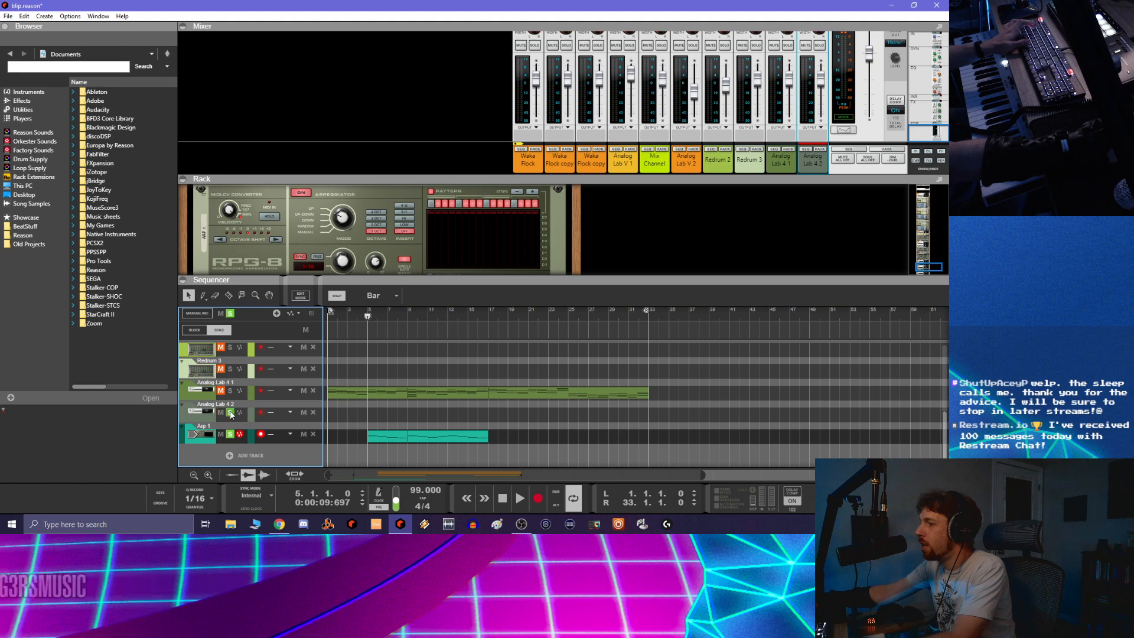
pyautogui.press('space')
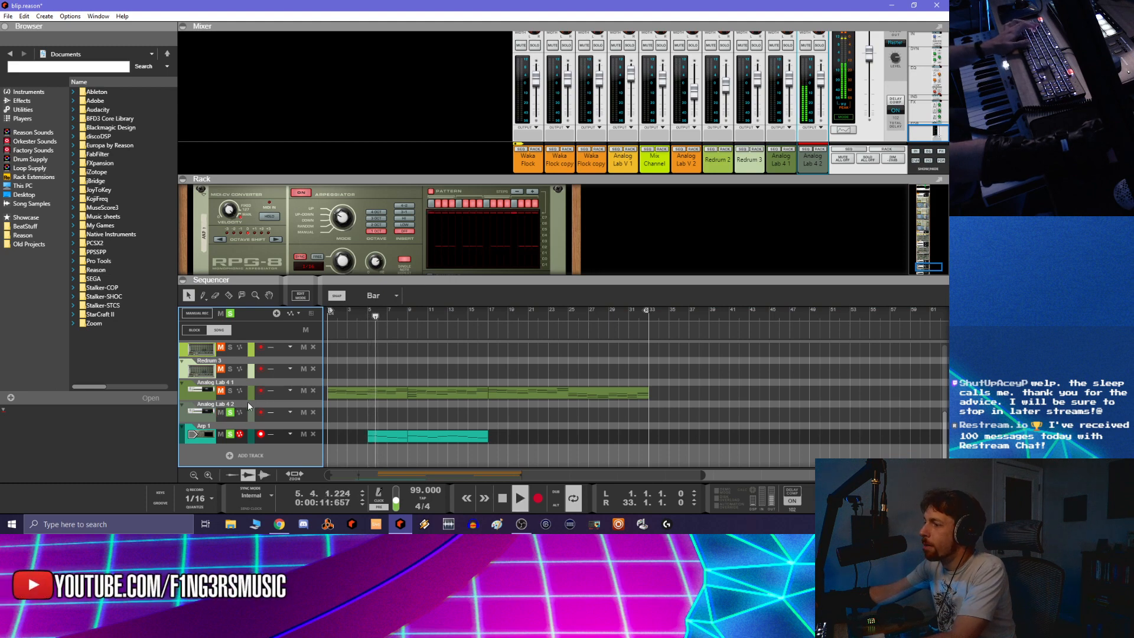
# Open the new Pro-Q 2 equalizer and examine the soloed arp's frequency spectrum during playback
pyautogui.scroll(-3, 486, 225)
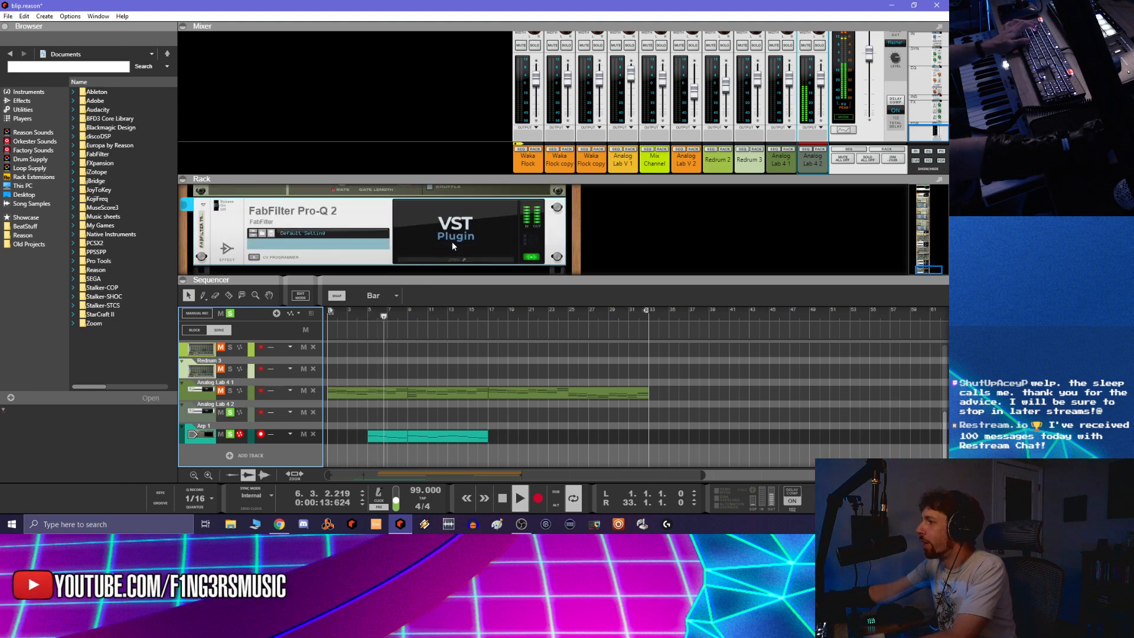
pyautogui.click(446, 259)
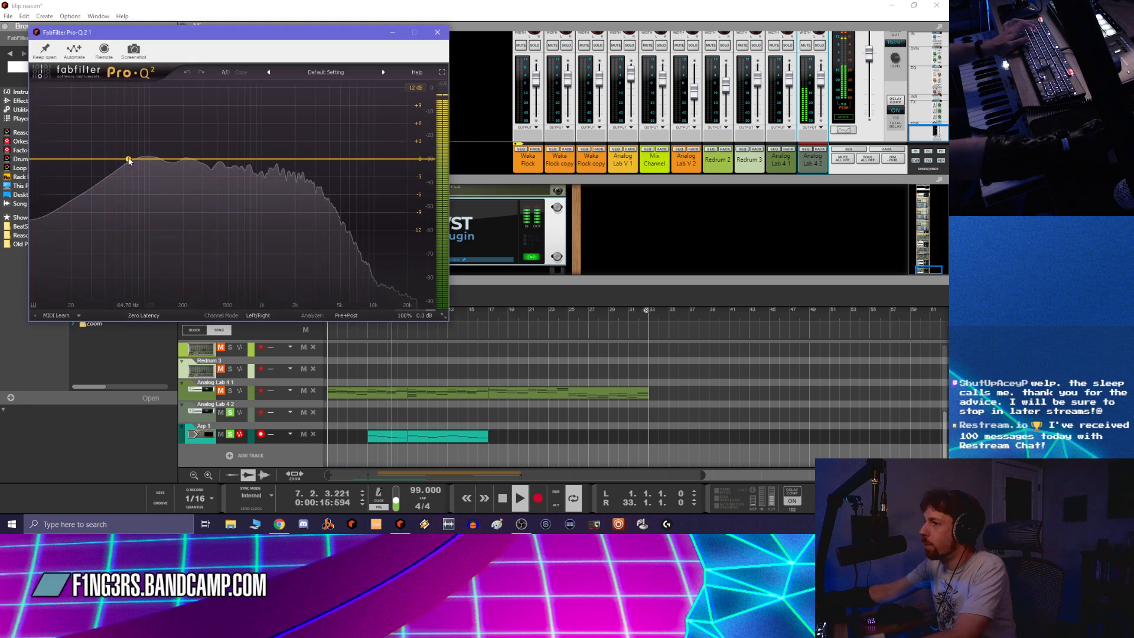
pyautogui.press('space')
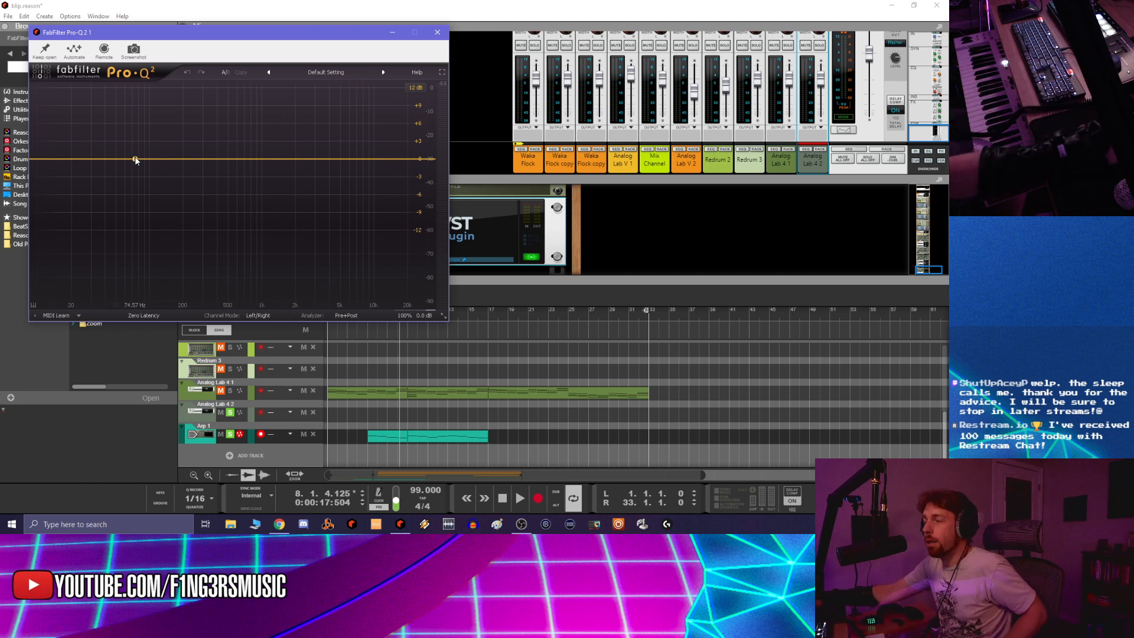
pyautogui.press('space')
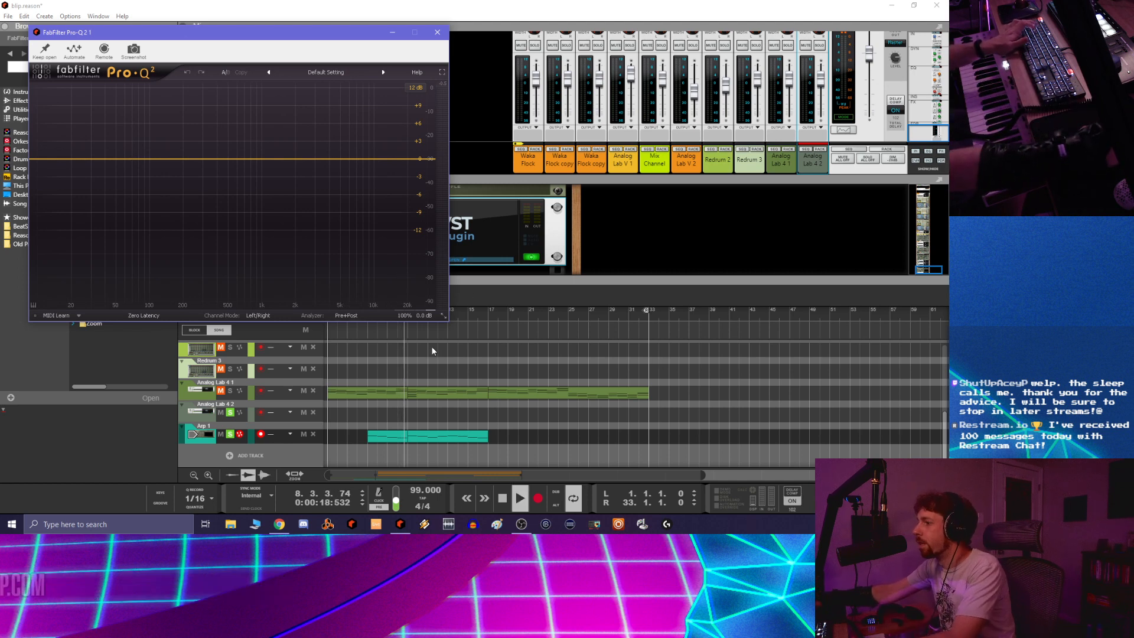
# Add an equalizer band near 57 Hz, change its shape to Low Cut and set its slope to 36 dB/oct
pyautogui.click(123, 158)
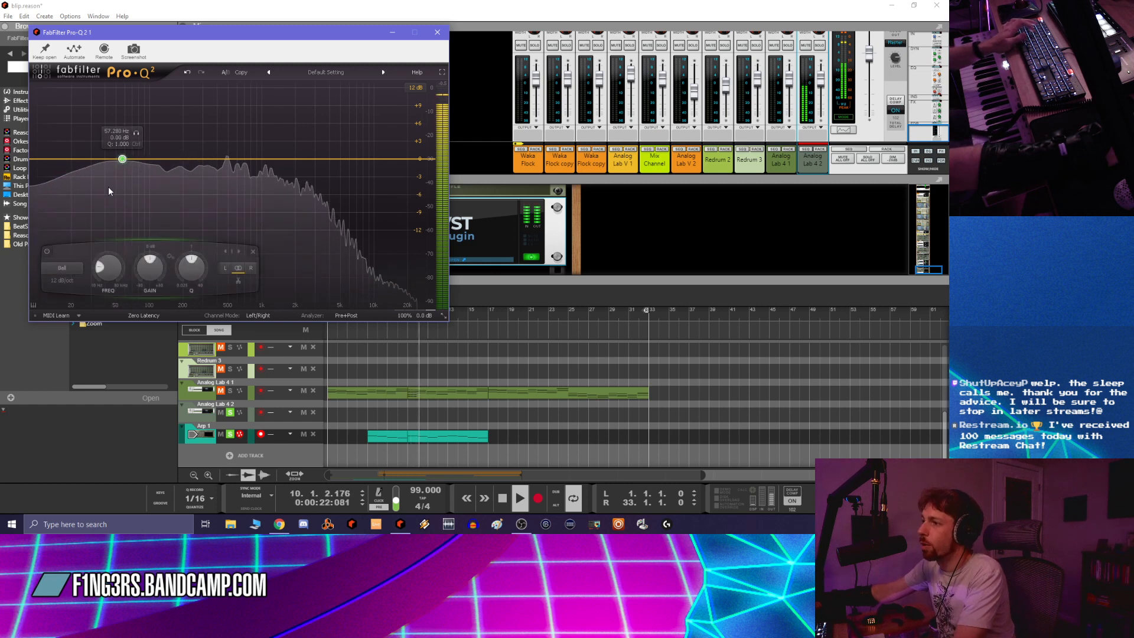
pyautogui.click(68, 268)
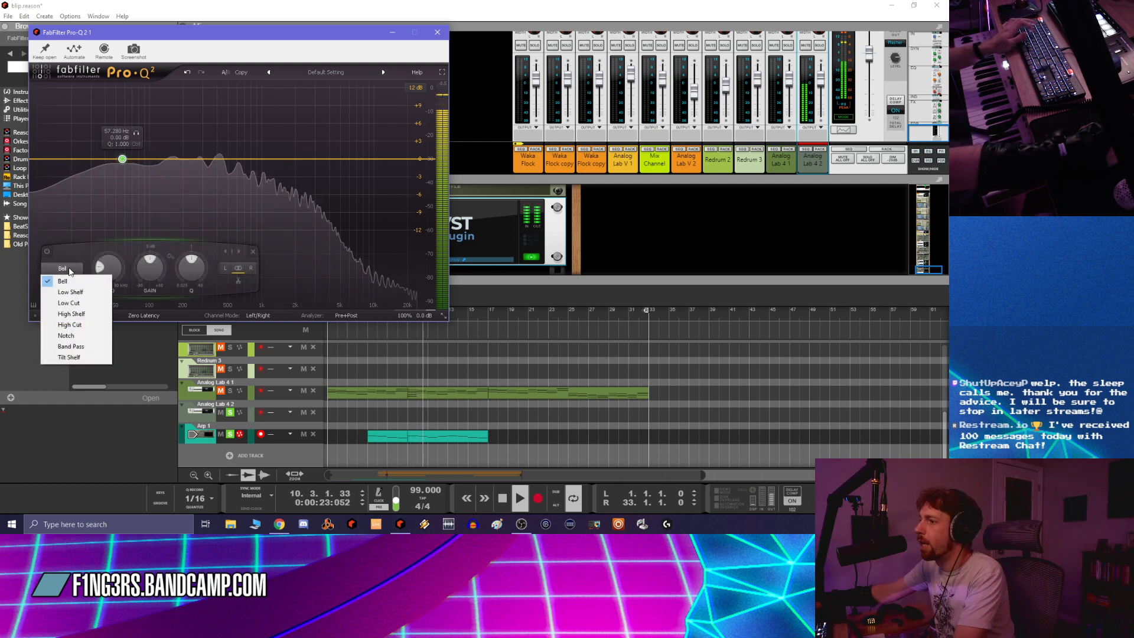
pyautogui.click(188, 38)
pyautogui.press('space')
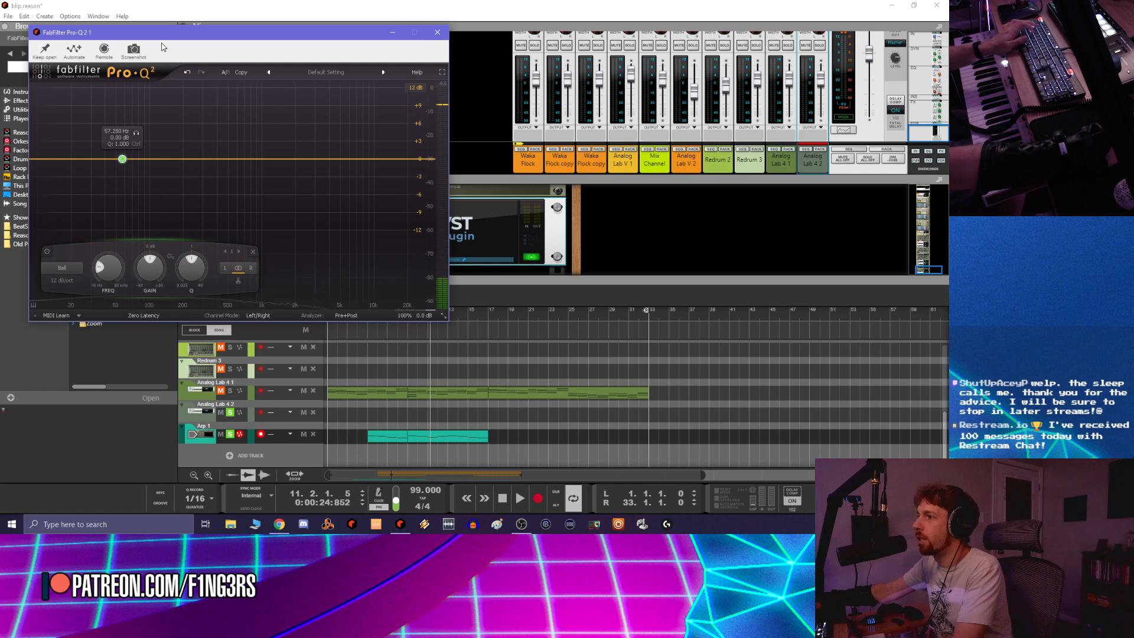
pyautogui.click(62, 267)
pyautogui.click(60, 304)
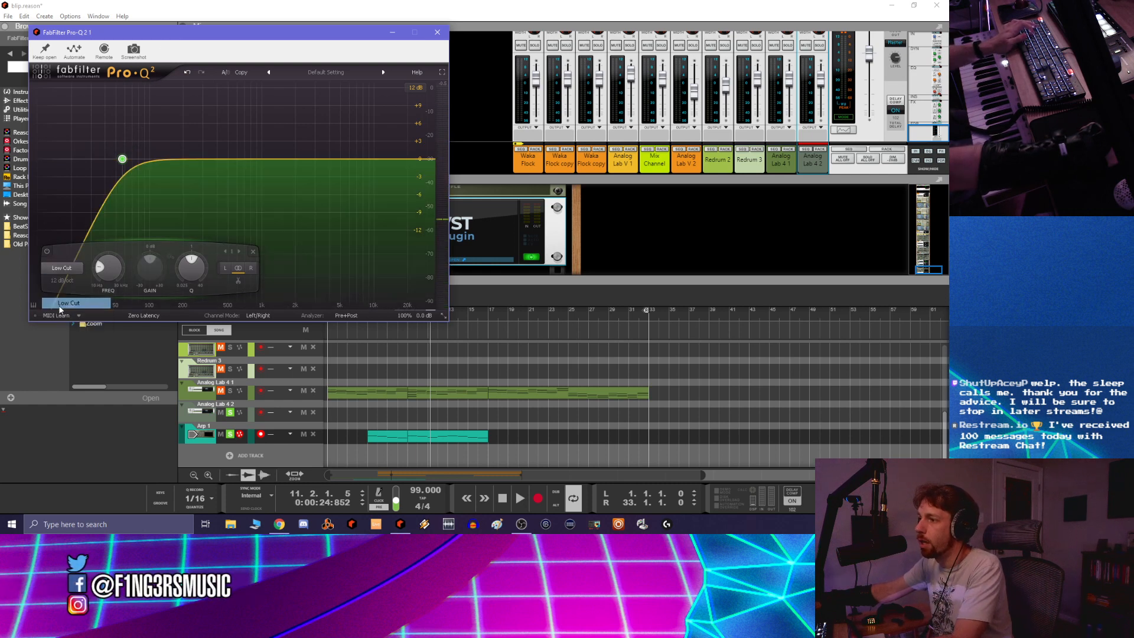
pyautogui.click(63, 280)
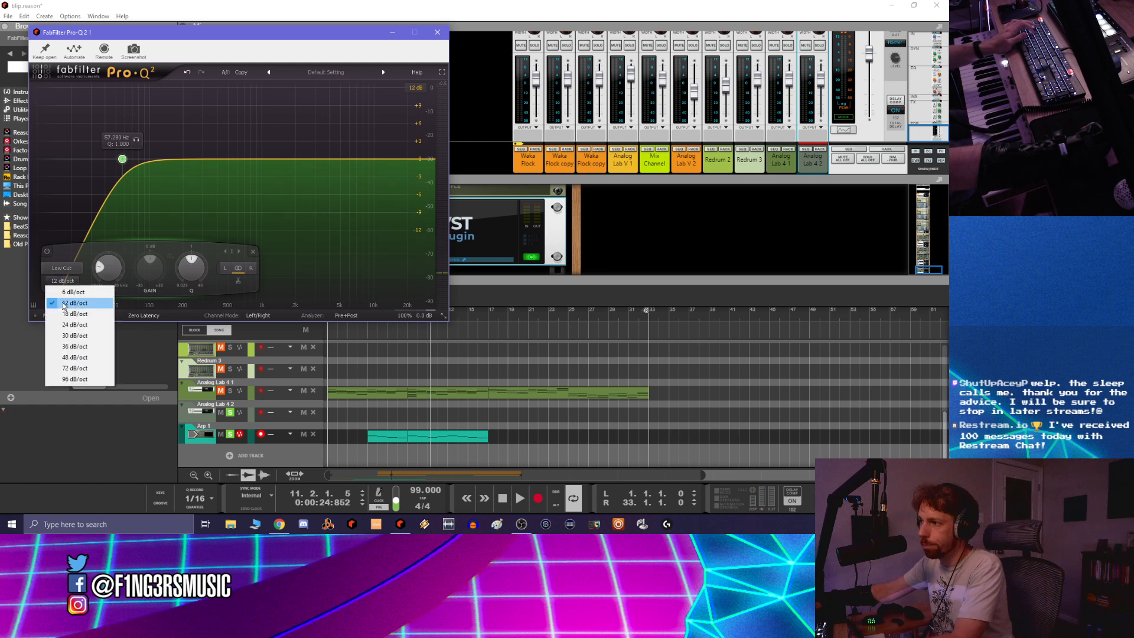
pyautogui.click(75, 348)
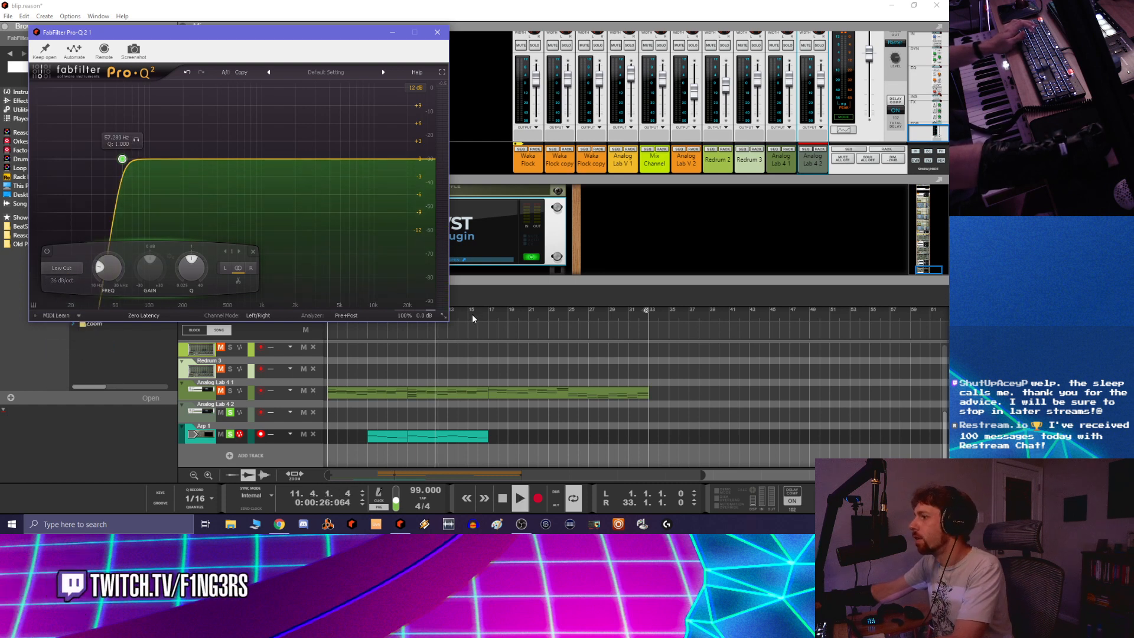
# Play from bar 9 and raise the arp's low cut frequency to about 98 Hz while auditioning the band
pyautogui.click(405, 328)
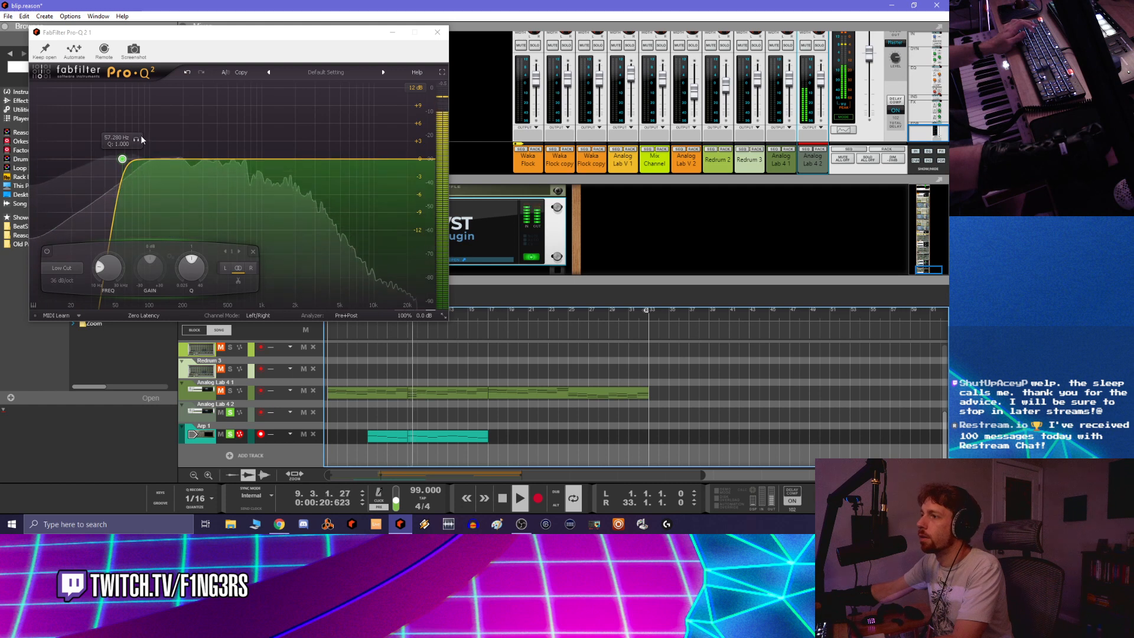
pyautogui.moveTo(140, 136); pyautogui.dragTo(159, 144)
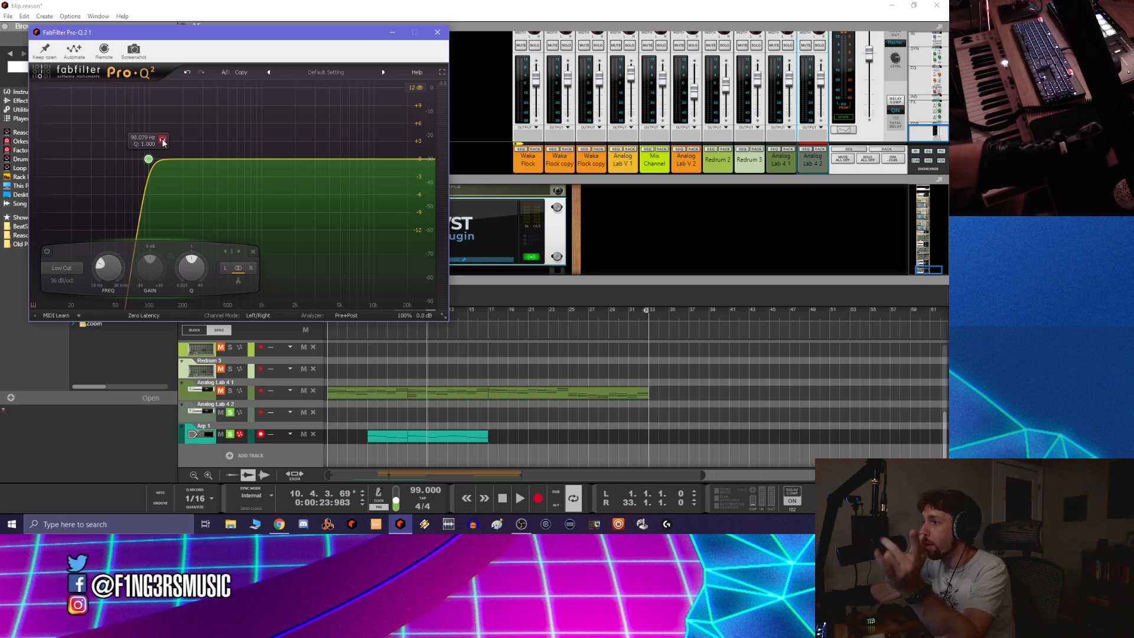
pyautogui.click(162, 141)
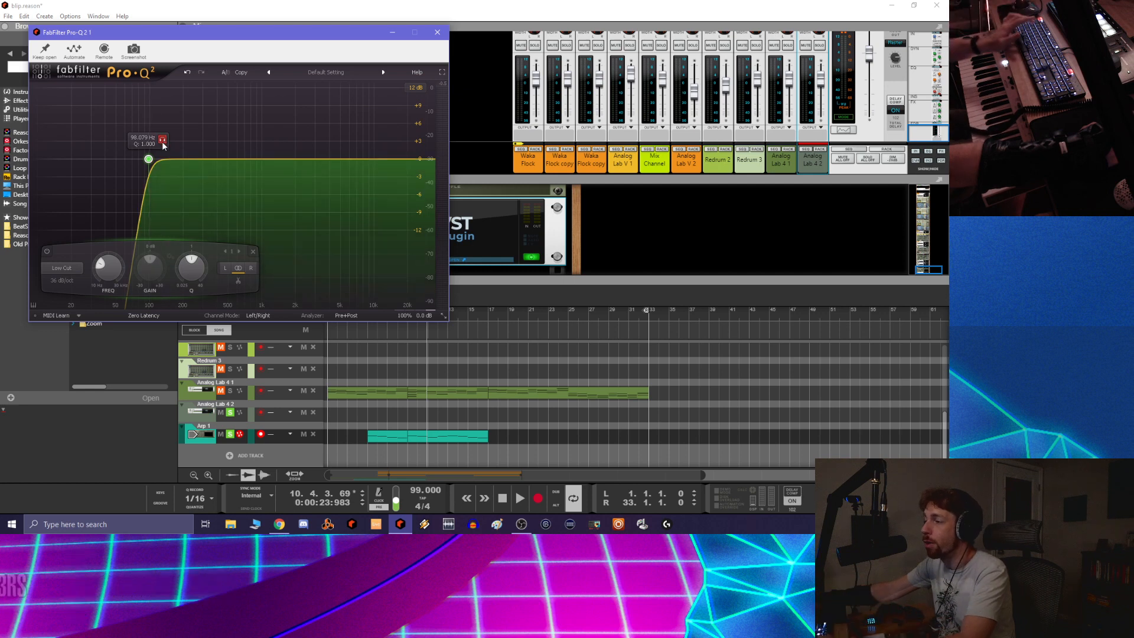
# Replay the soloed arp from around bar 9 and listen to the effect of the low cut band
pyautogui.click(497, 315)
pyautogui.moveTo(471, 314); pyautogui.dragTo(415, 316)
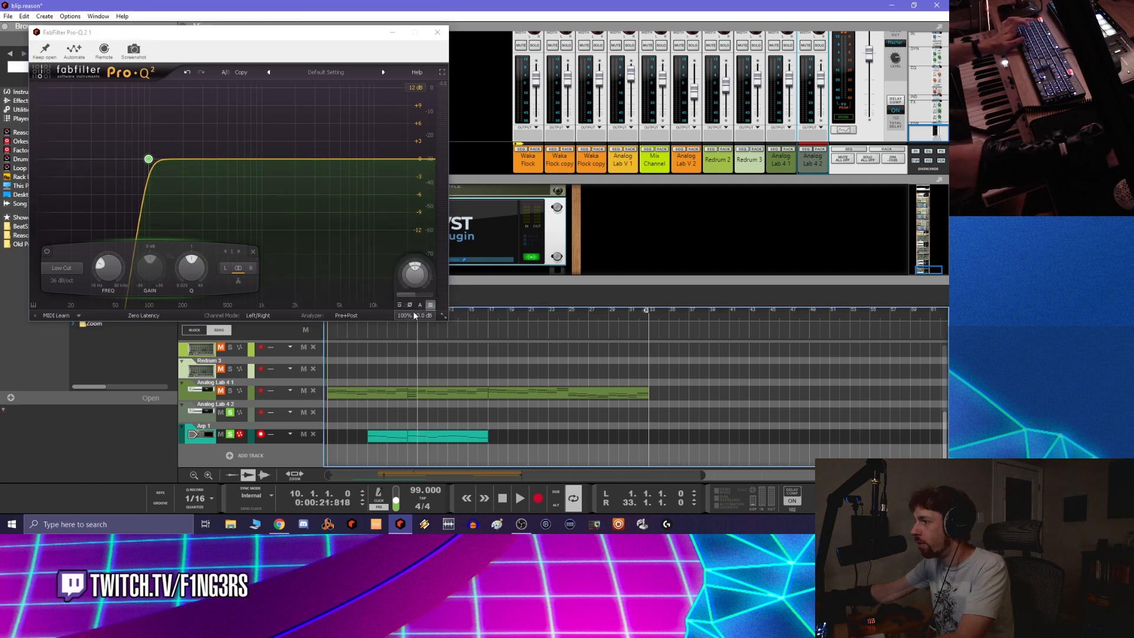
pyautogui.press('space')
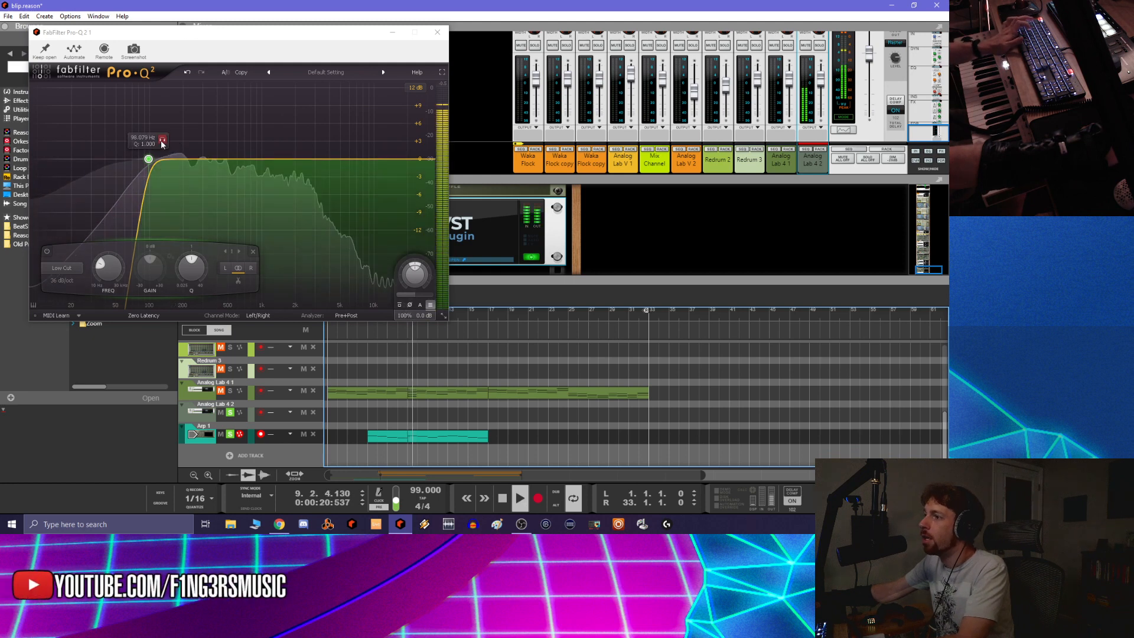
pyautogui.press('space')
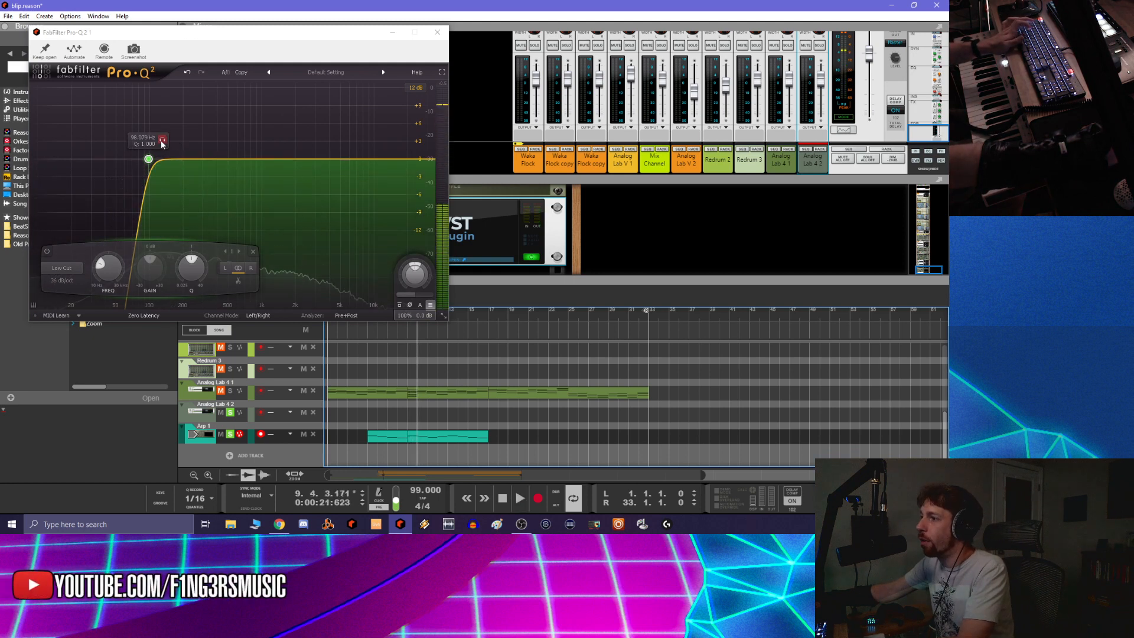
pyautogui.press('space')
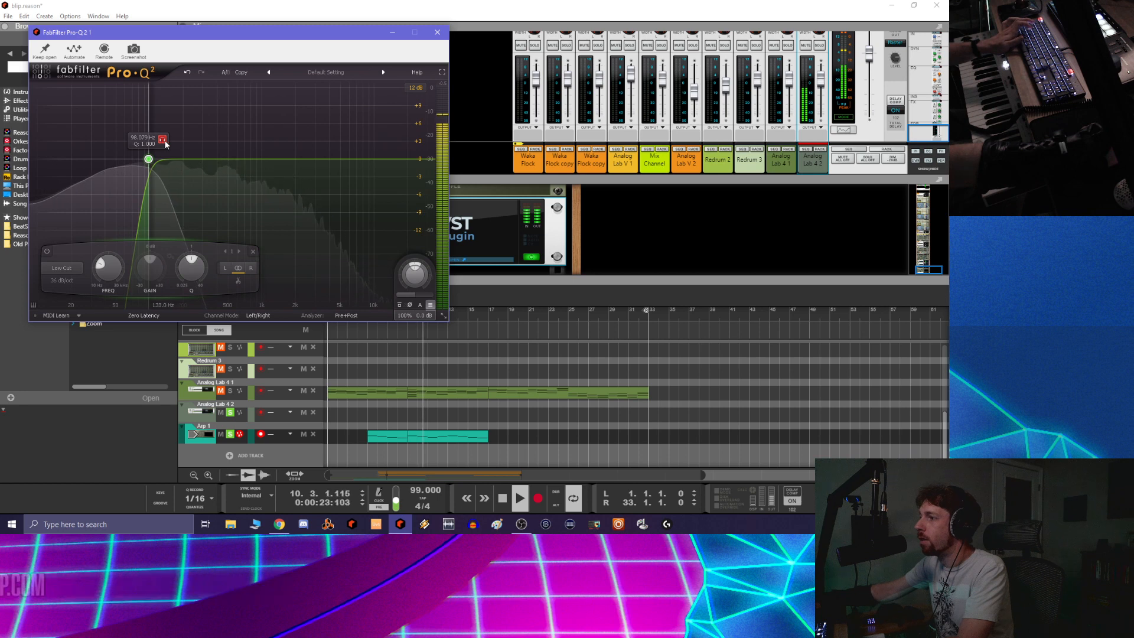
# Raise the low-cut band's frequency in FabFilter Pro-Q 2 and close the plug-in window
pyautogui.moveTo(163, 144); pyautogui.dragTo(190, 142)
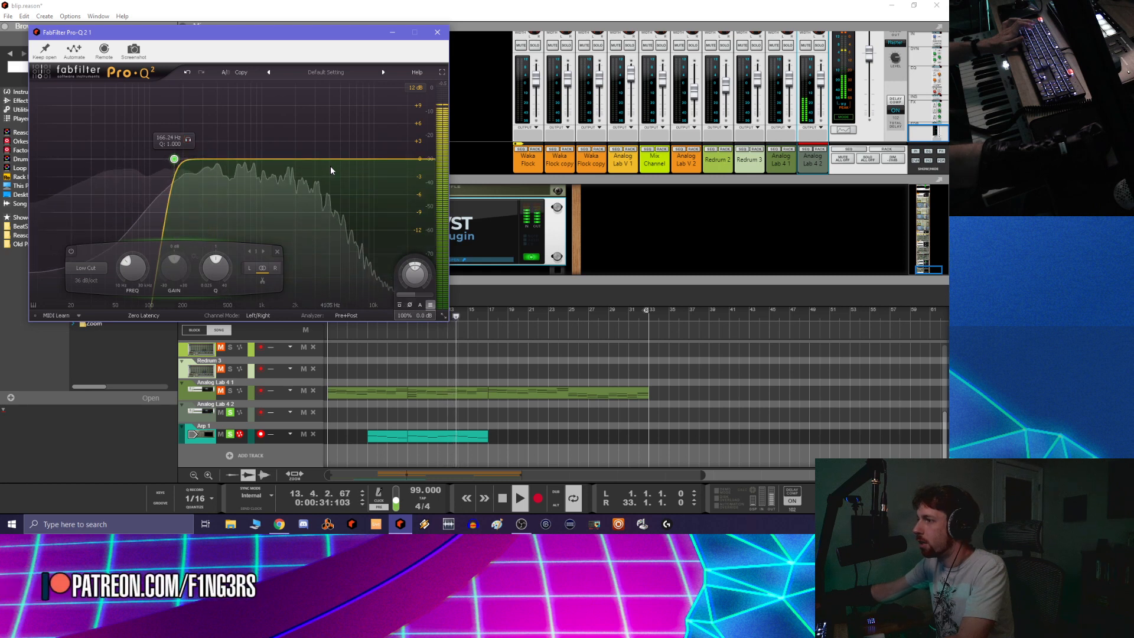
pyautogui.moveTo(190, 142); pyautogui.dragTo(177, 142)
pyautogui.click(610, 260)
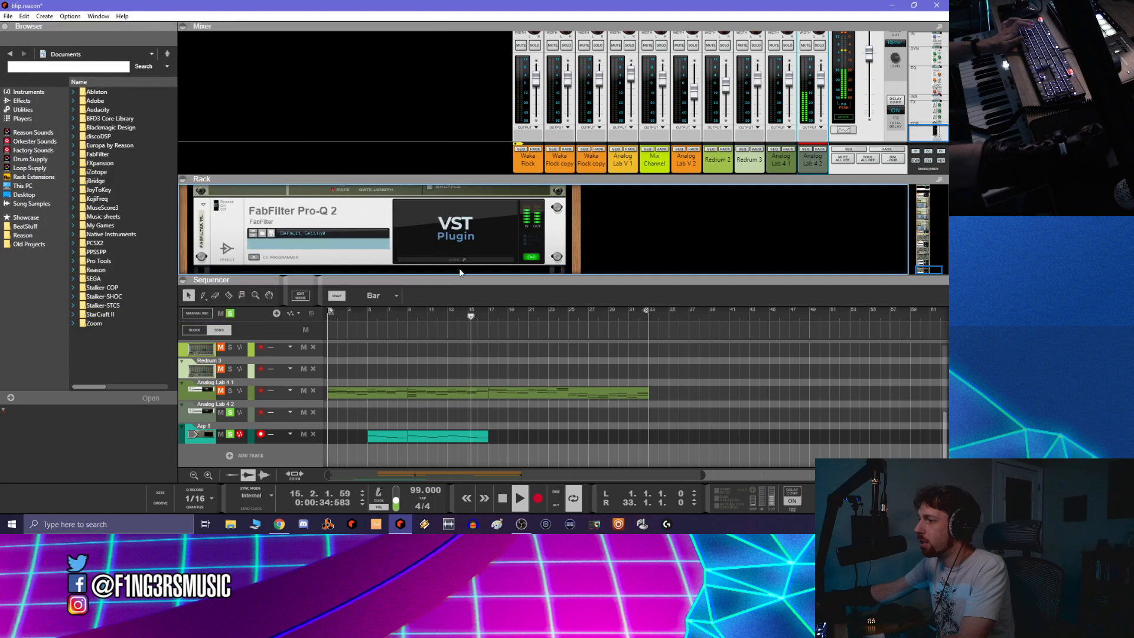
# Clear the solo state on all sequencer tracks so the full mix plays
pyautogui.click(231, 313)
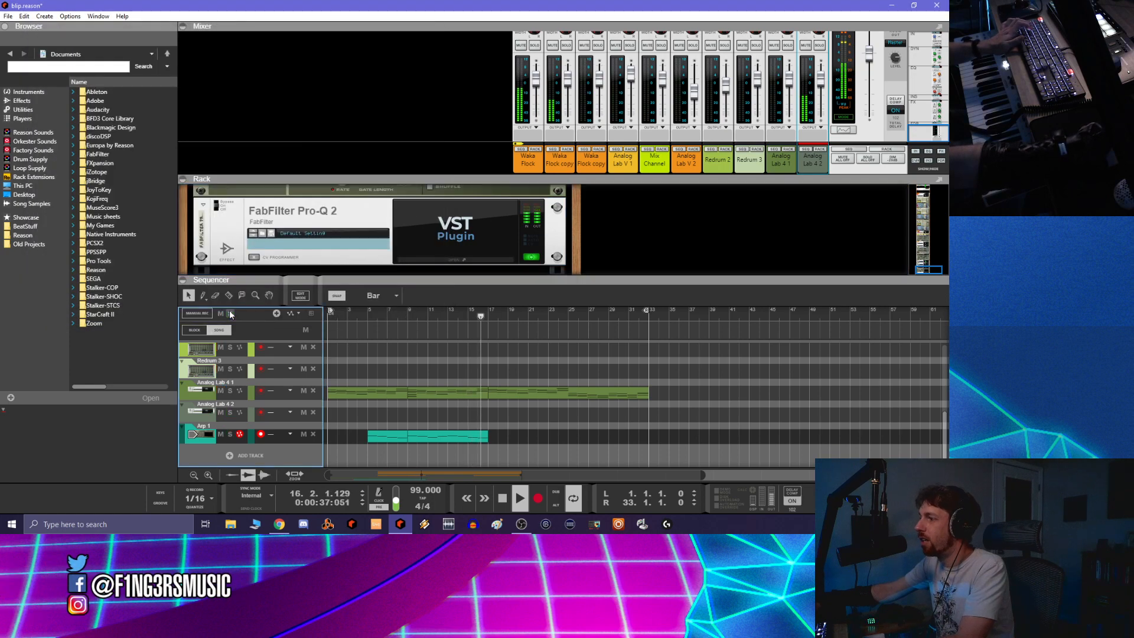
pyautogui.click(763, 396)
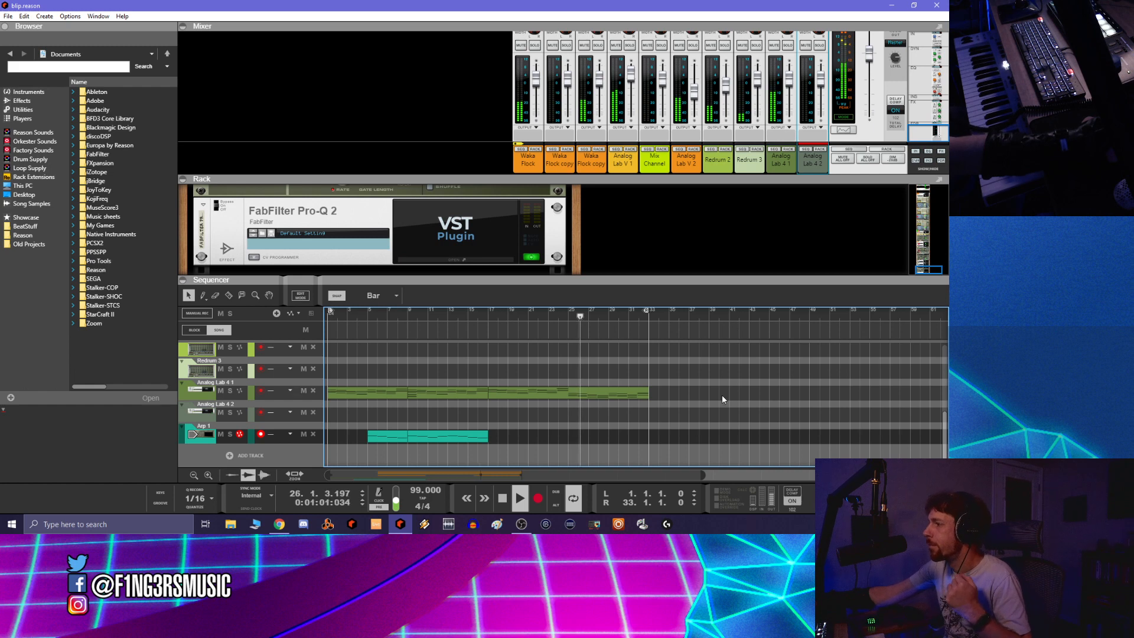
pyautogui.scroll(4, 680, 441)
pyautogui.scroll(-4, 668, 437)
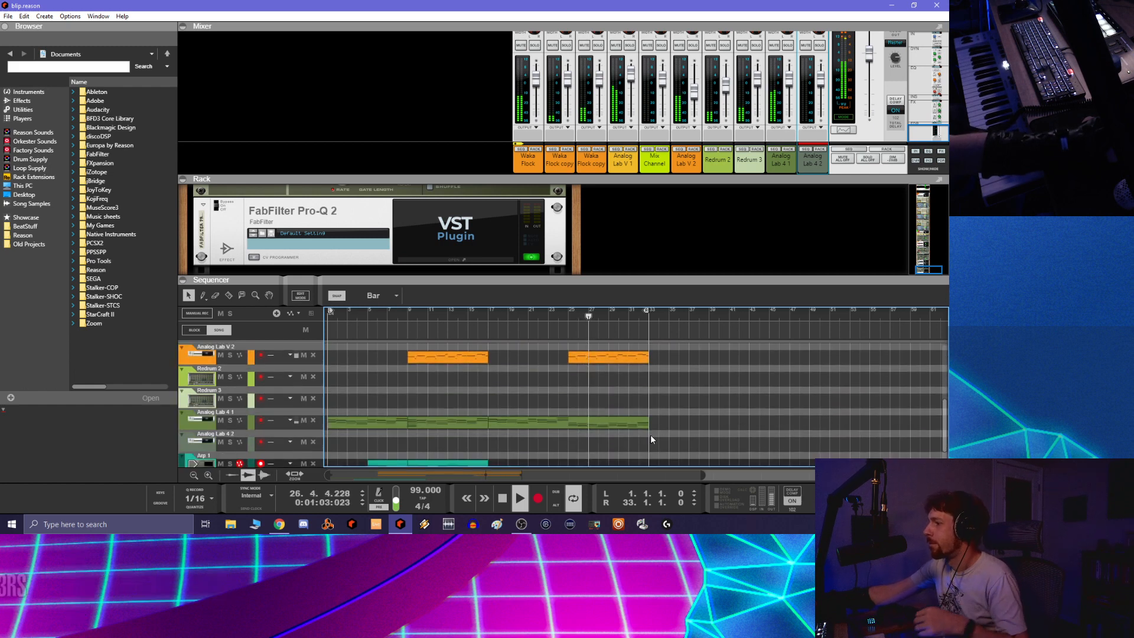
# Try to join the two adjacent clips on the Arp 1 track into one clip
pyautogui.moveTo(494, 408); pyautogui.dragTo(435, 440)
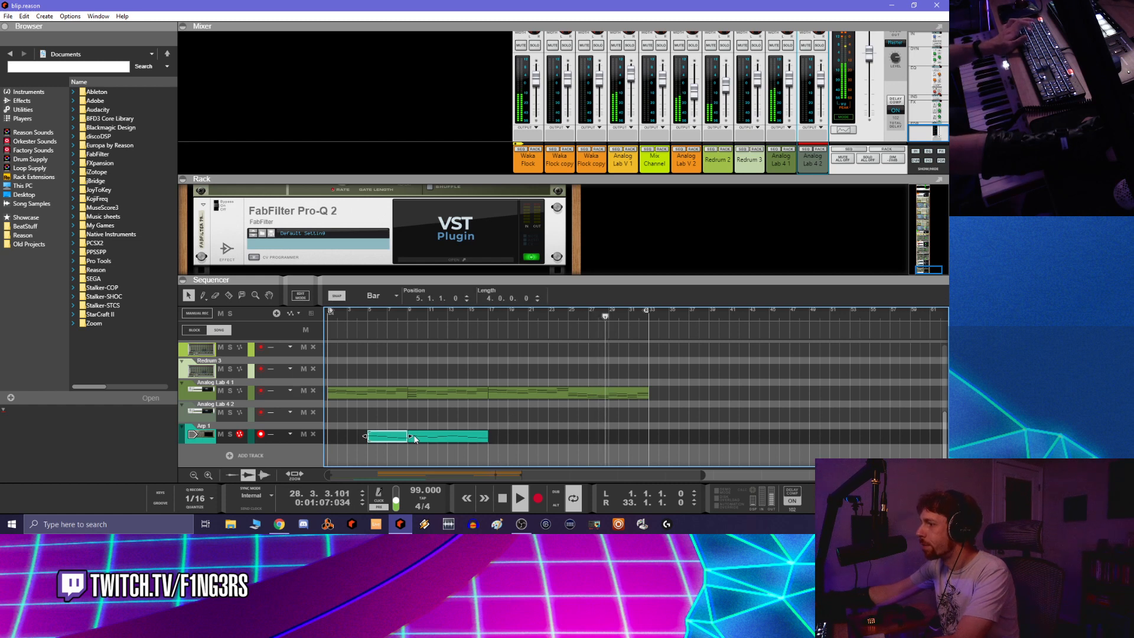
pyautogui.rightClick(415, 439)
pyautogui.click(443, 315)
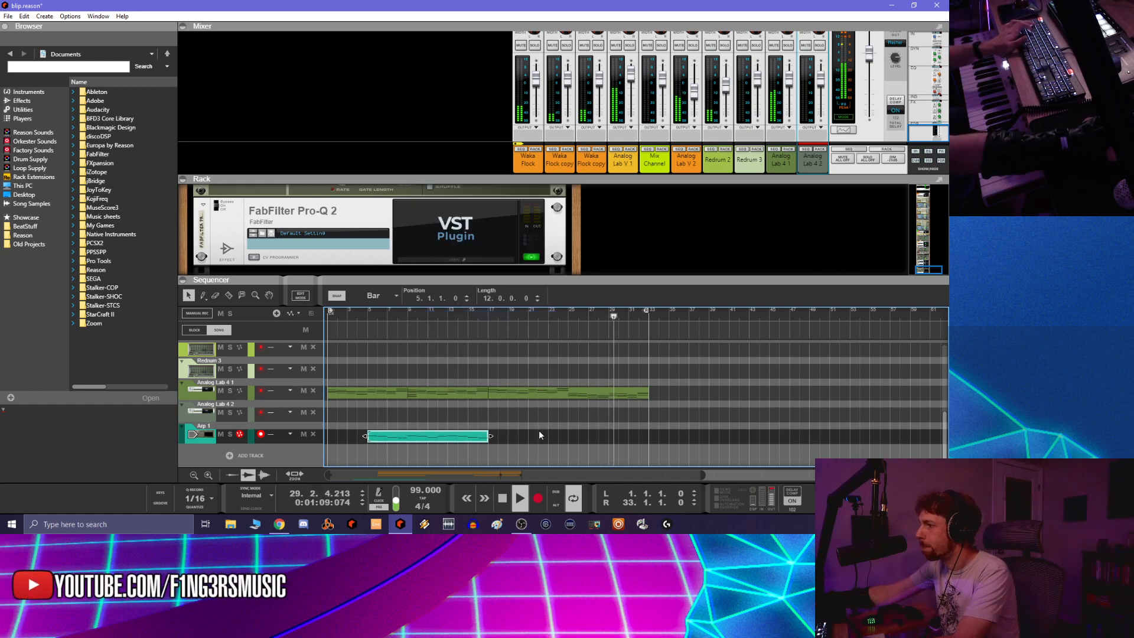
pyautogui.click(433, 442)
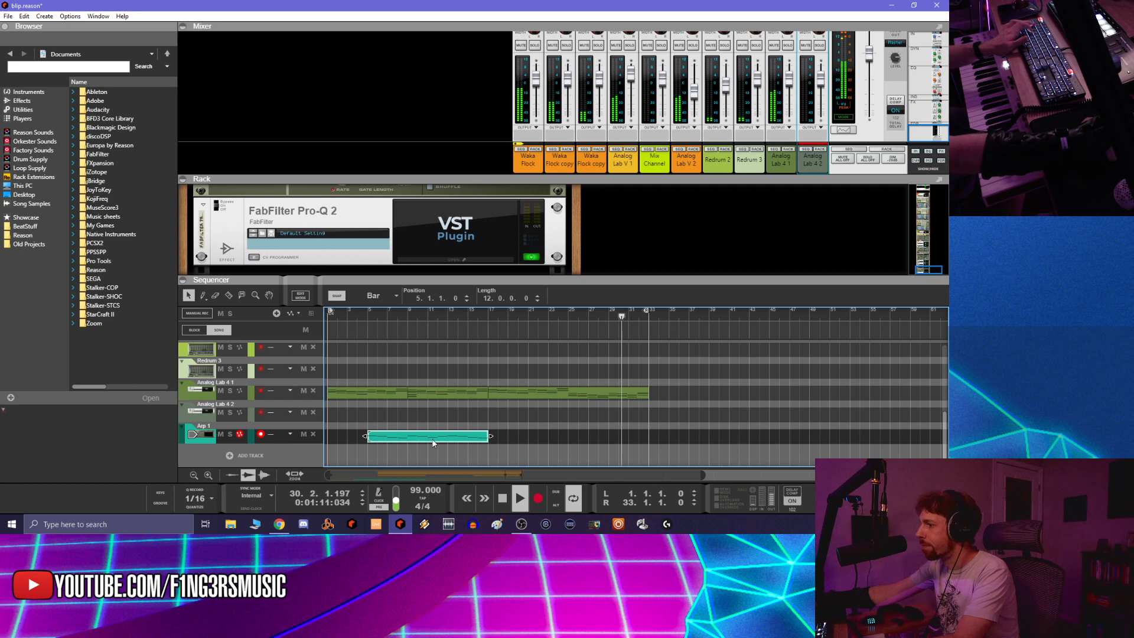
pyautogui.click(498, 436)
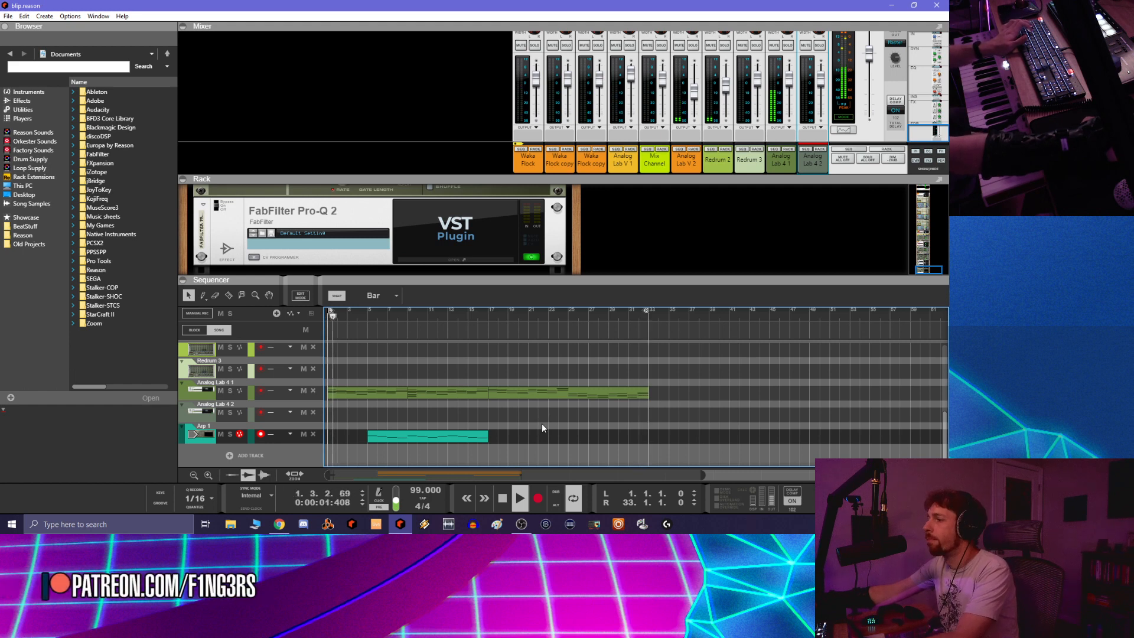
pyautogui.press('r')
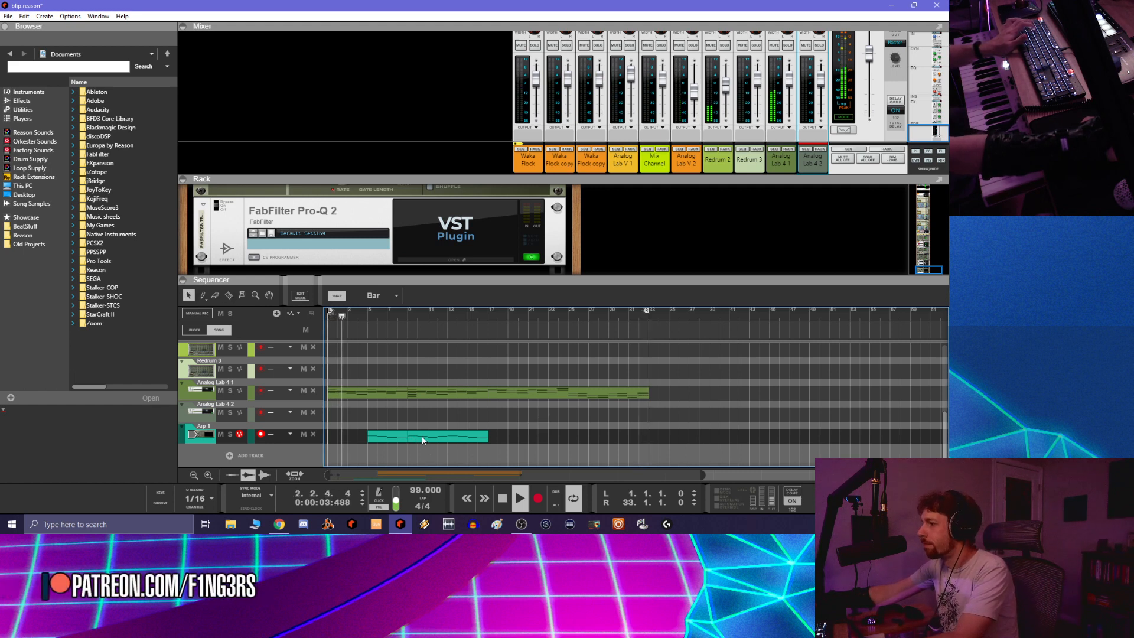
# Copy the 8-bar Arp 1 clip to bar 25 on the same track and save the song
pyautogui.moveTo(568, 436); pyautogui.dragTo(639, 417)
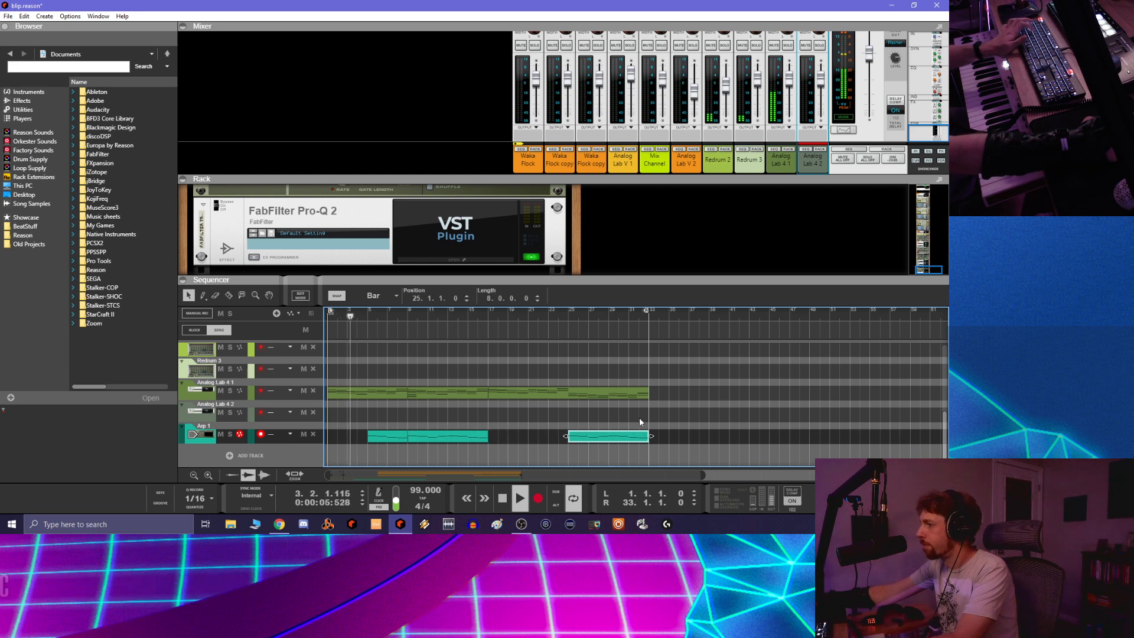
pyautogui.click(707, 410)
pyautogui.hotkey('ctrl', 's')
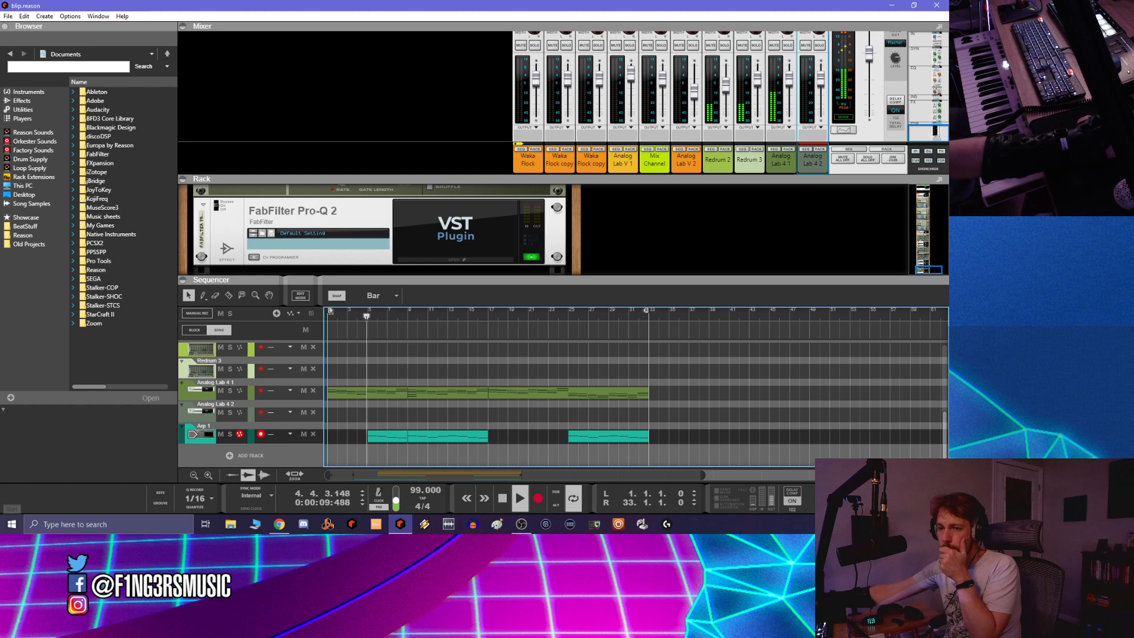
pyautogui.hotkey('alt', 'Tab')
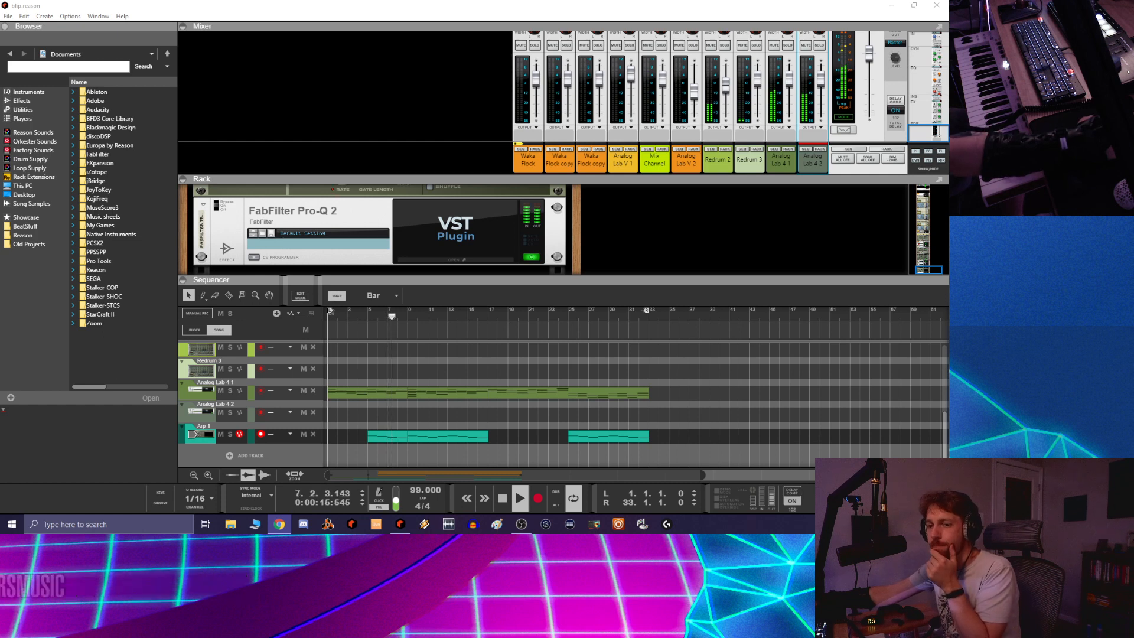
pyautogui.hotkey('alt', 'Tab')
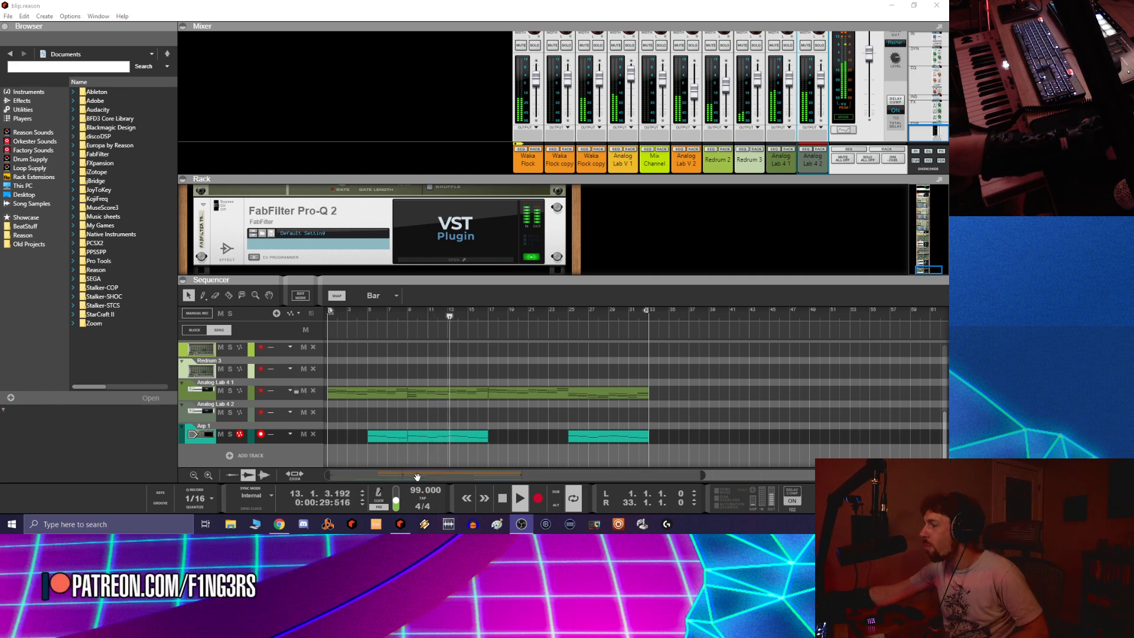
pyautogui.click(373, 363)
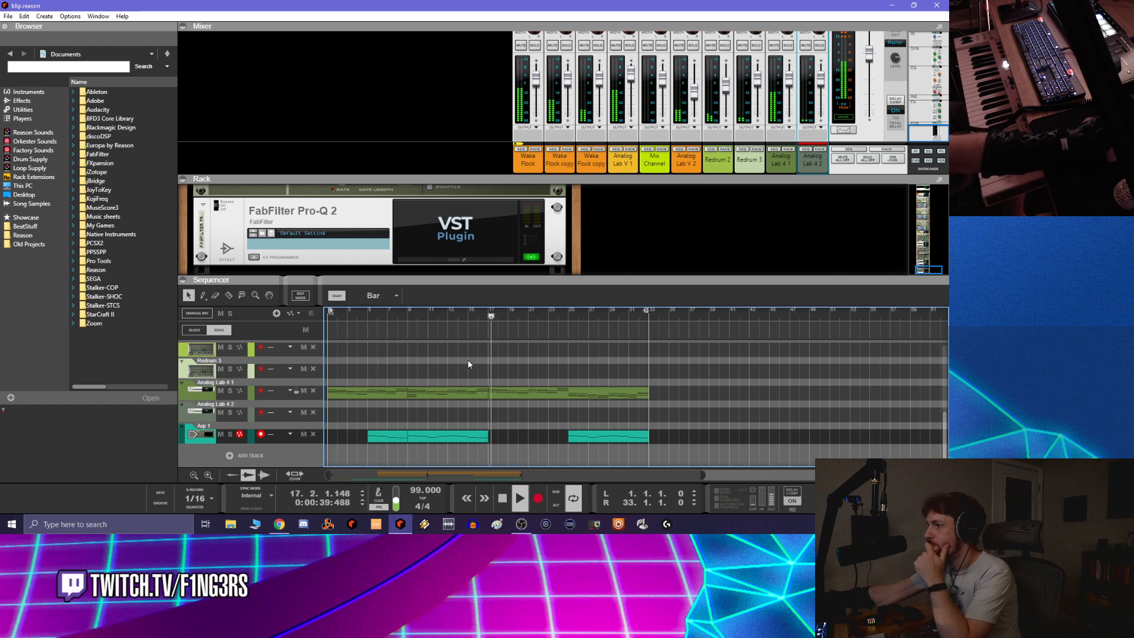
pyautogui.scroll(10, 484, 398)
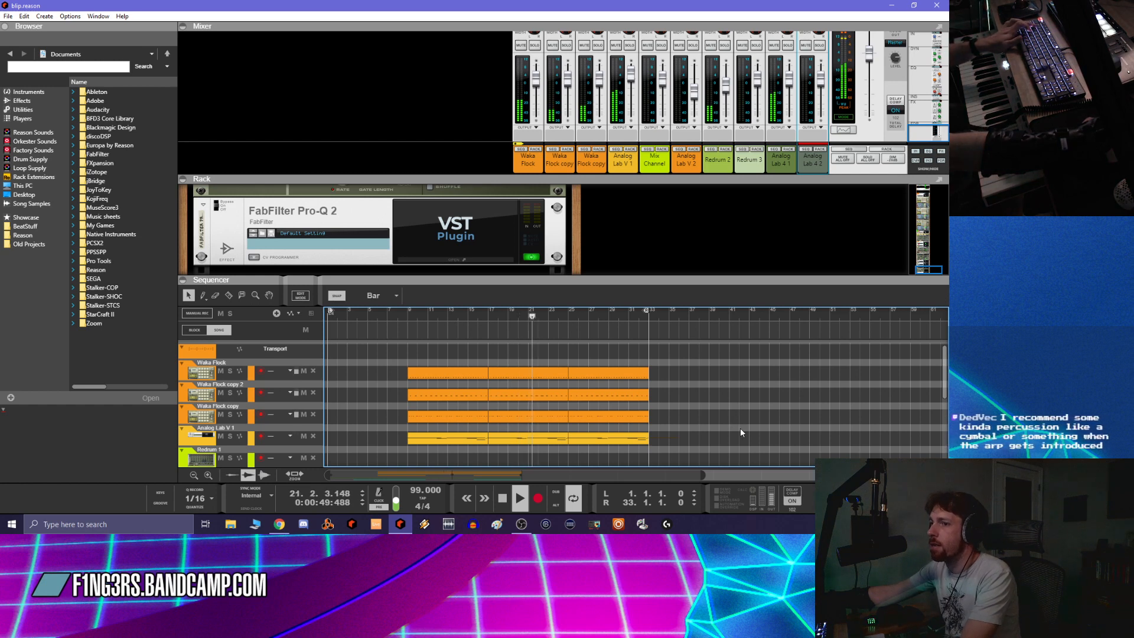
pyautogui.scroll(-5, 719, 427)
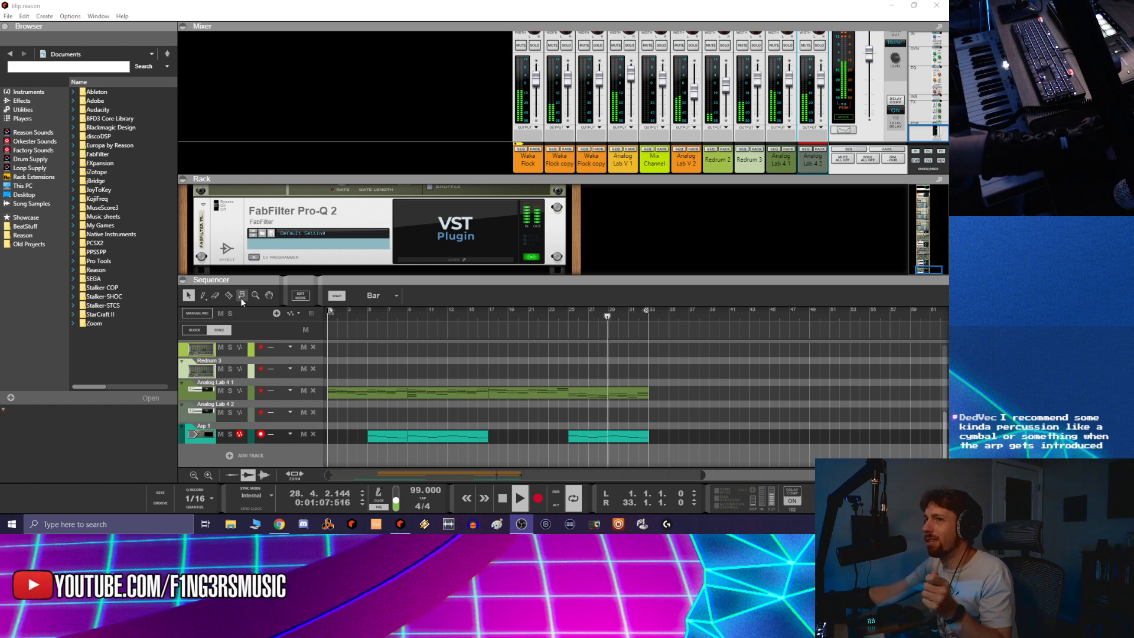
pyautogui.scroll(-3, 289, 256)
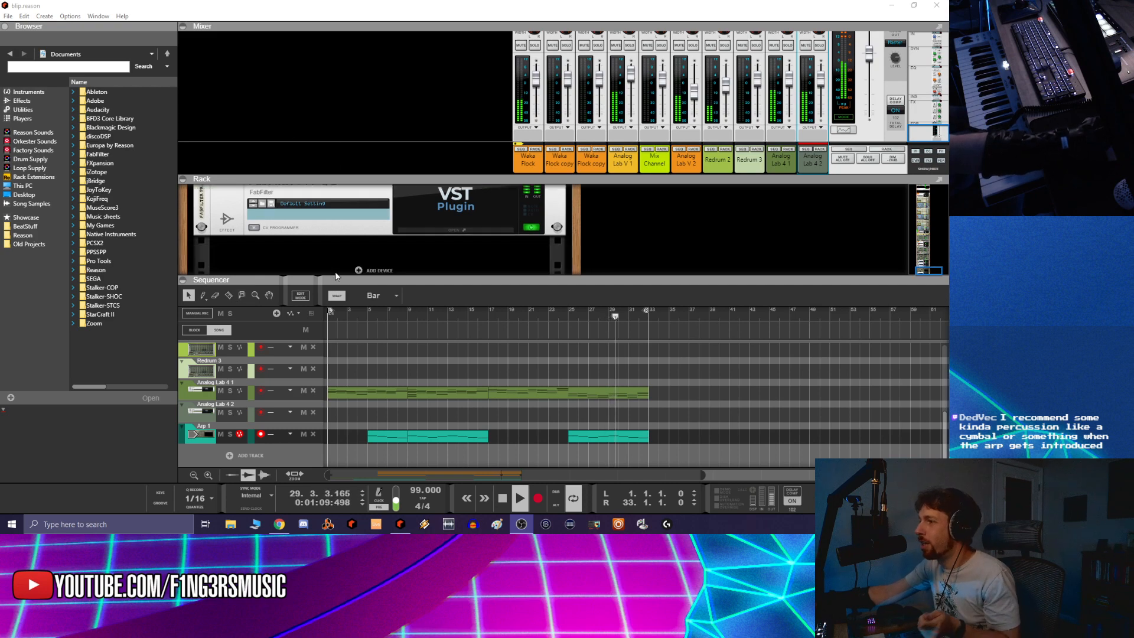
pyautogui.rightClick(373, 220)
pyautogui.moveTo(456, 299)
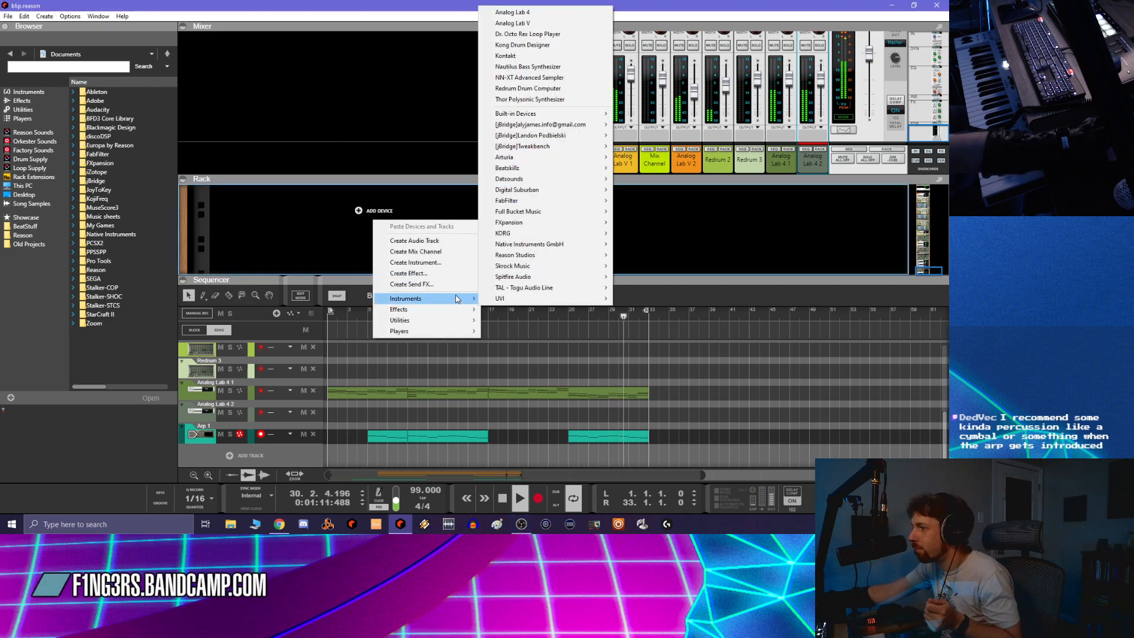
pyautogui.moveTo(492, 291)
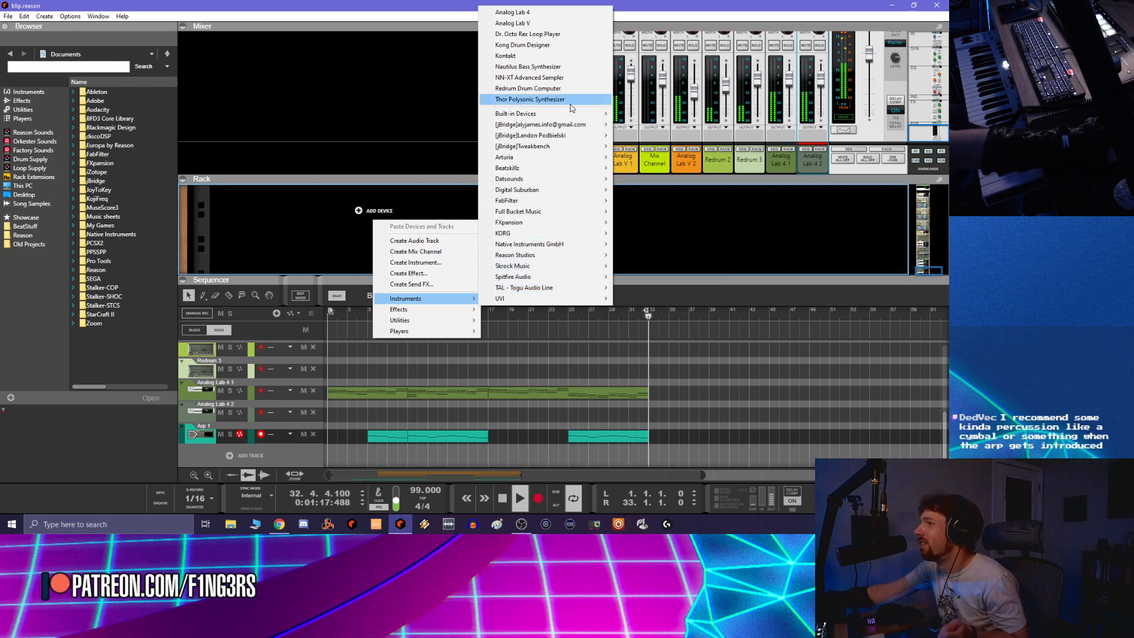
pyautogui.click(630, 4)
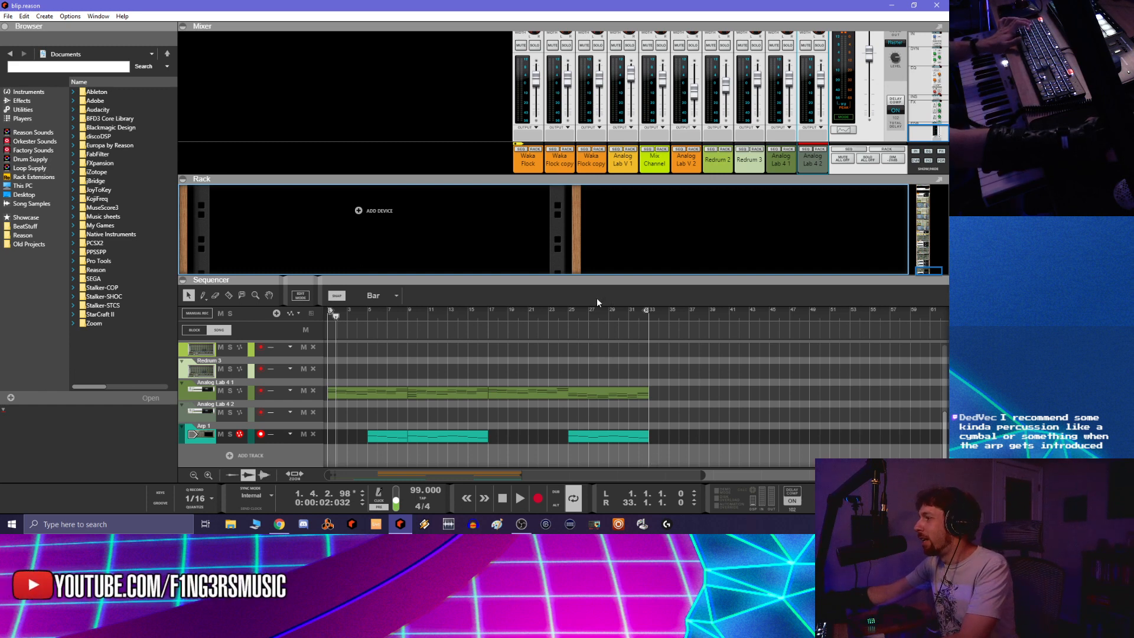
# Audition the arrangement from bar 25, where the copied Arp 1 clip begins
pyautogui.click(566, 314)
pyautogui.press('space')
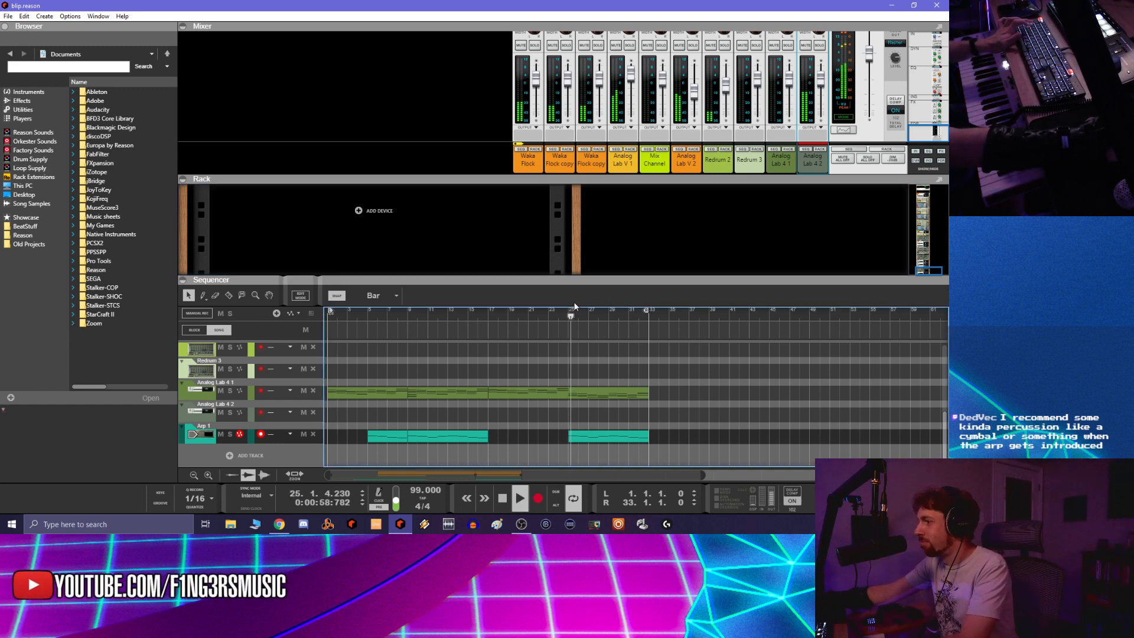
pyautogui.press('space')
pyautogui.click(569, 318)
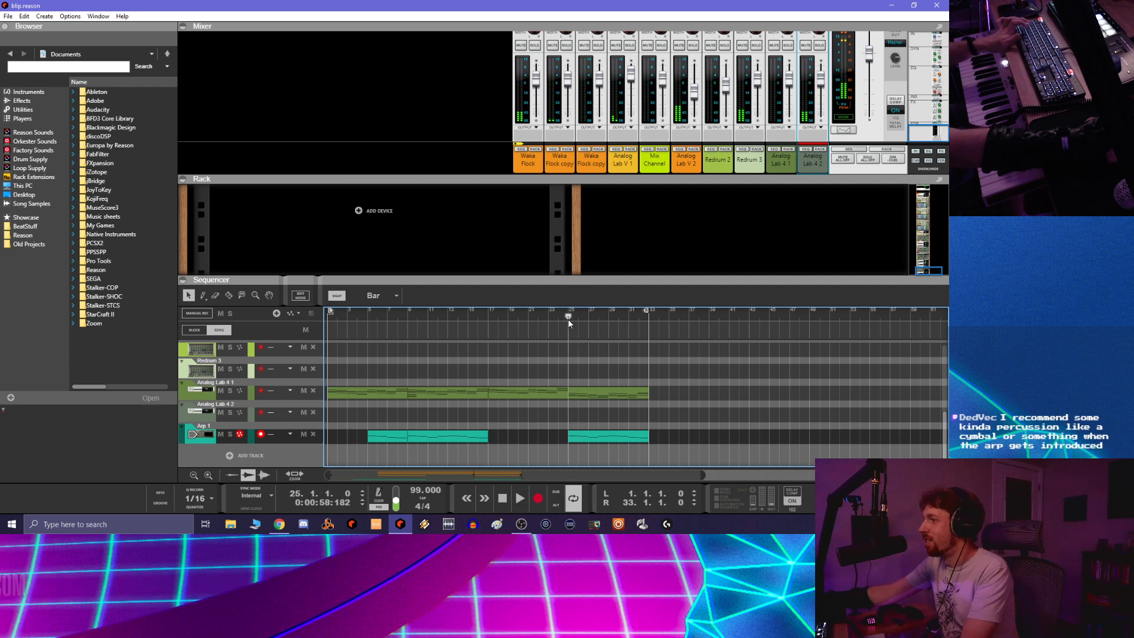
pyautogui.press('space')
pyautogui.press('space')
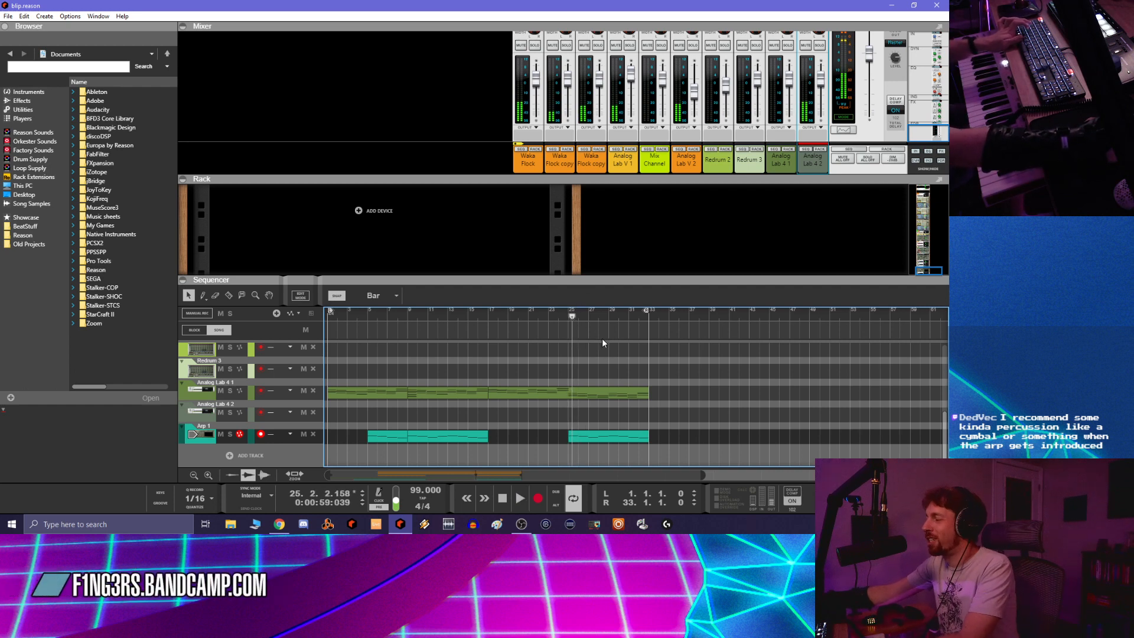
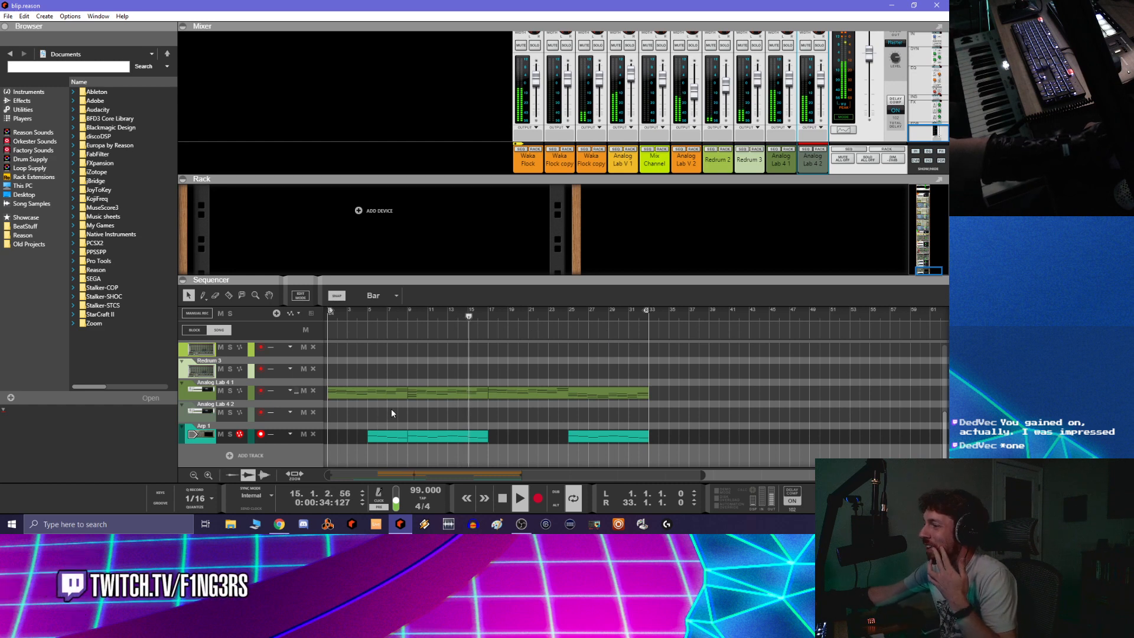
# Add a Redrum Drum Computer instrument track below the Arp 1 track
pyautogui.rightClick(272, 458)
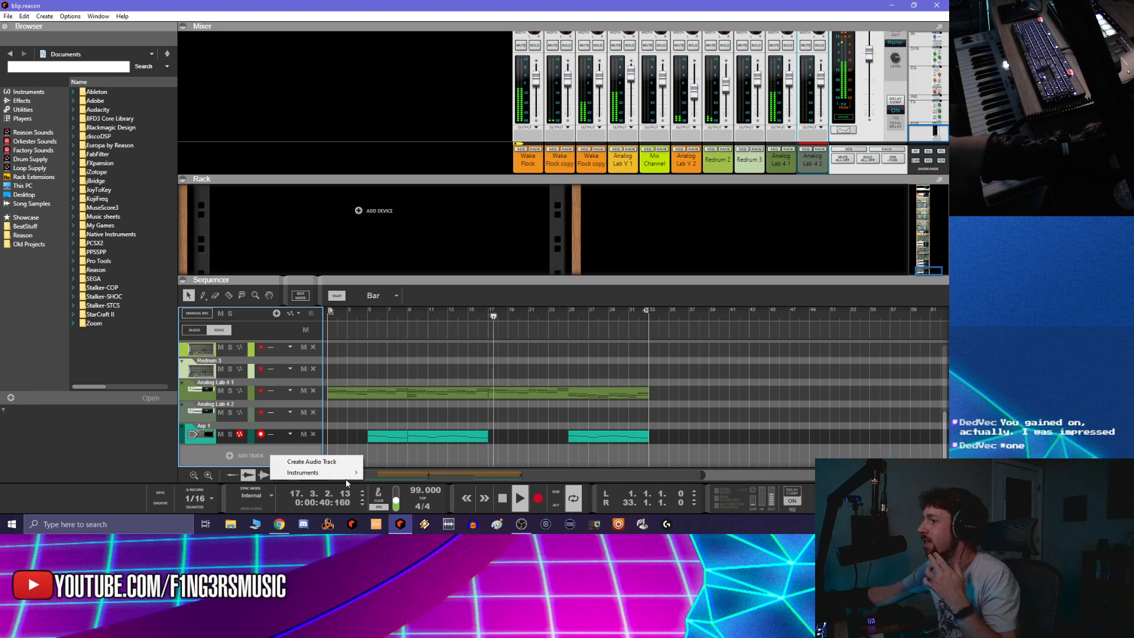
pyautogui.moveTo(322, 472)
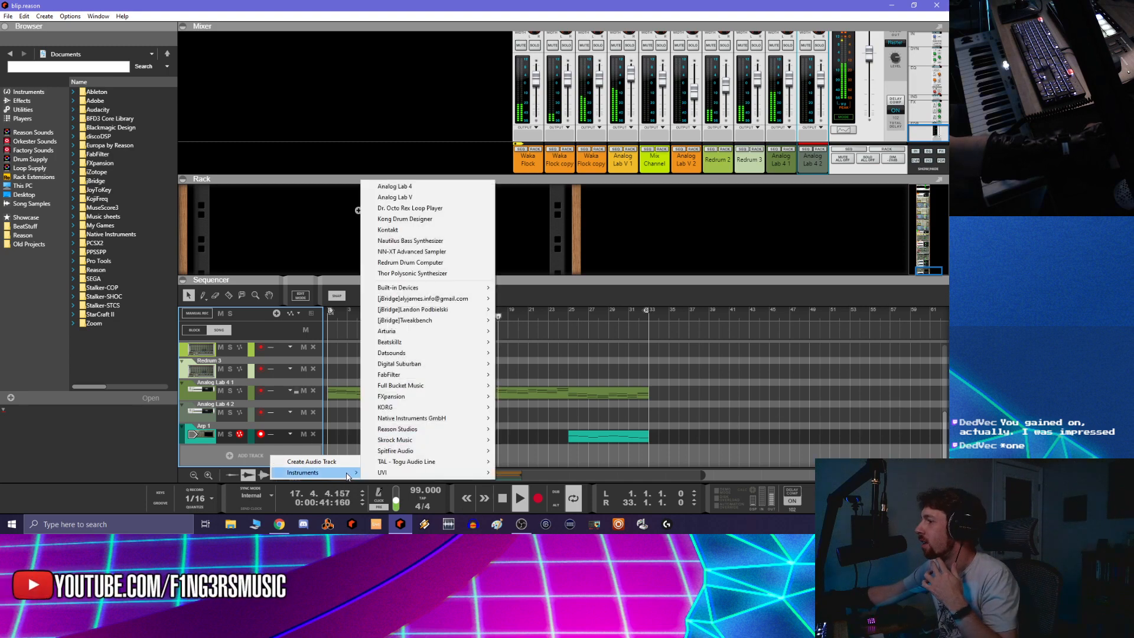
pyautogui.click(448, 263)
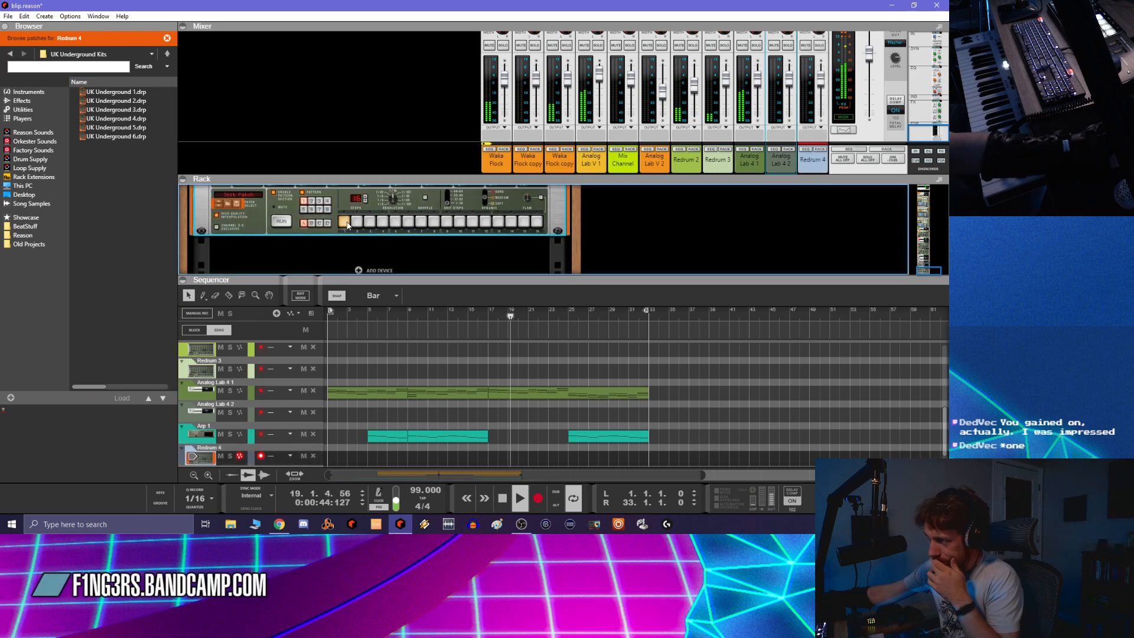
# Browse samples for the first drum channel of Redrum 4, going up from the Claps folder to the Slate folder
pyautogui.scroll(3, 347, 224)
pyautogui.click(245, 208)
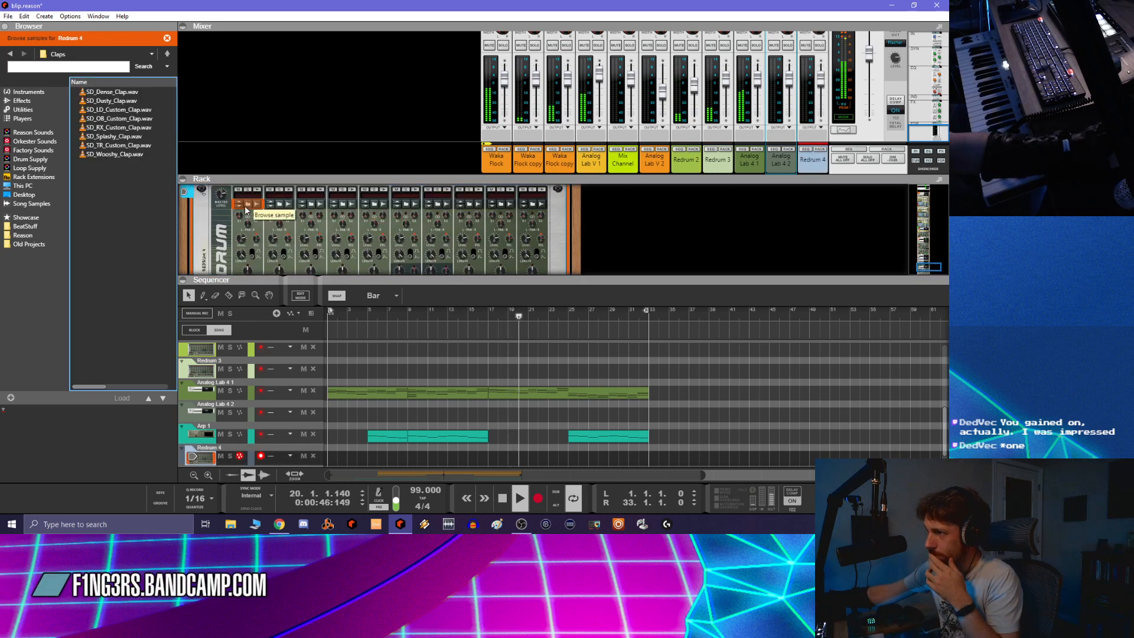
pyautogui.click(167, 56)
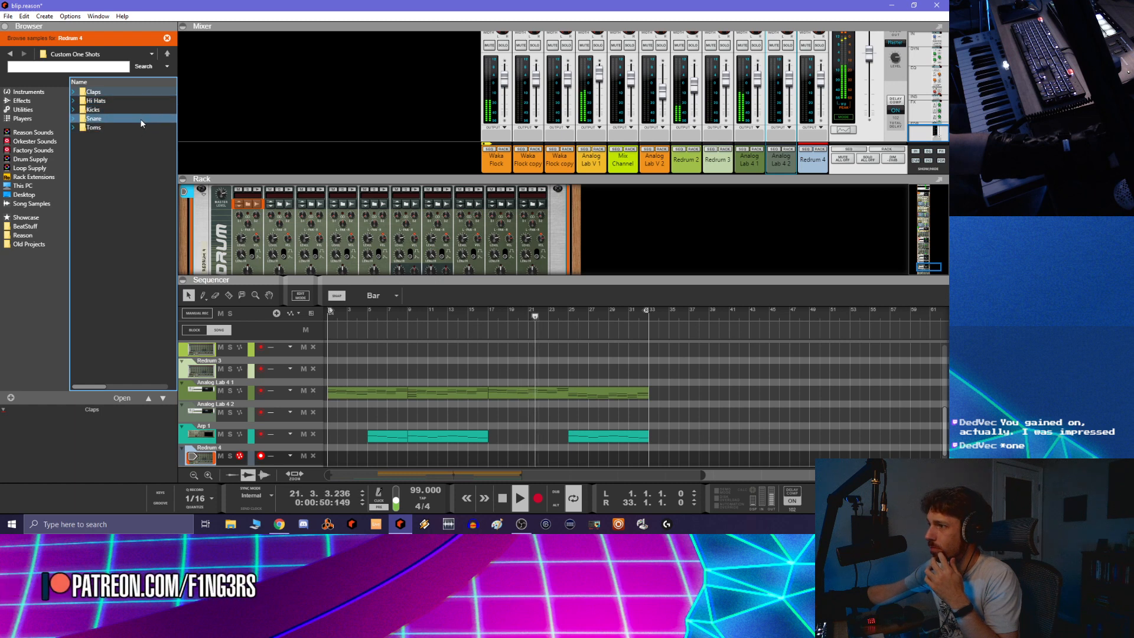
pyautogui.click(168, 55)
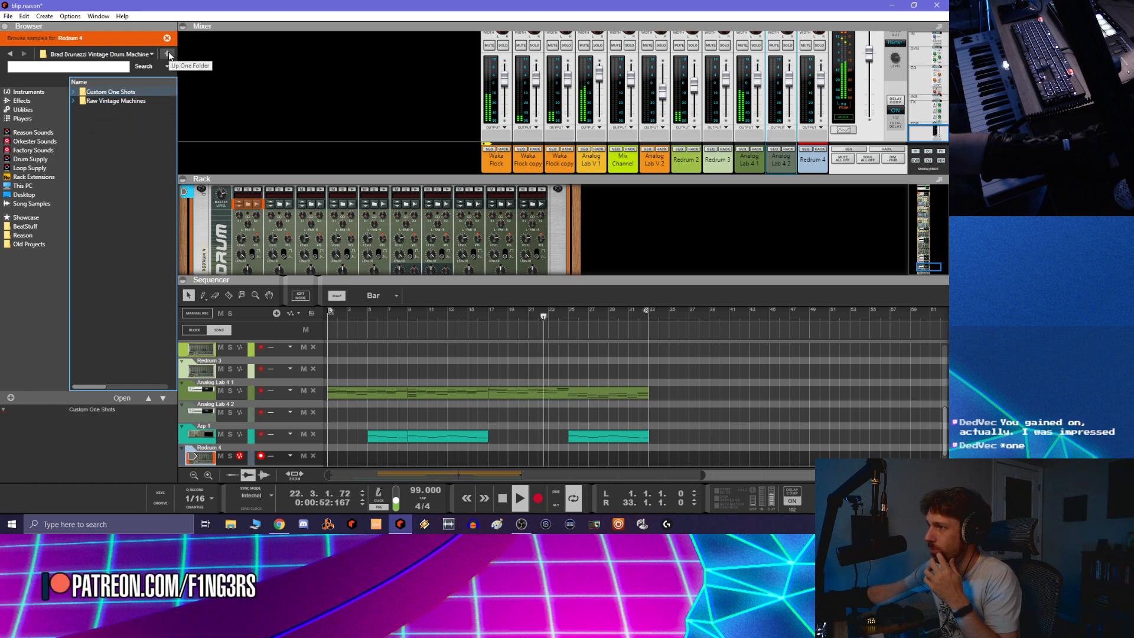
pyautogui.click(169, 55)
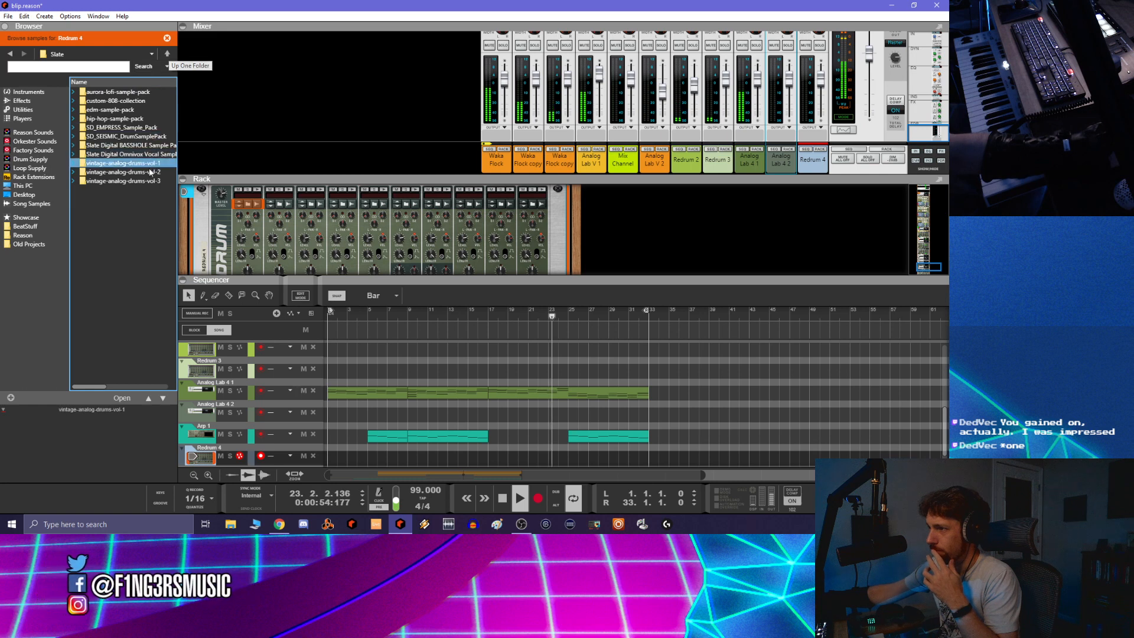
# Load SD_Cymbal_Vibey.wav from the 808 Cymbals folder of vintage-analog-drums-vol-2 into the first drum channel of Redrum 4
pyautogui.doubleClick(150, 172)
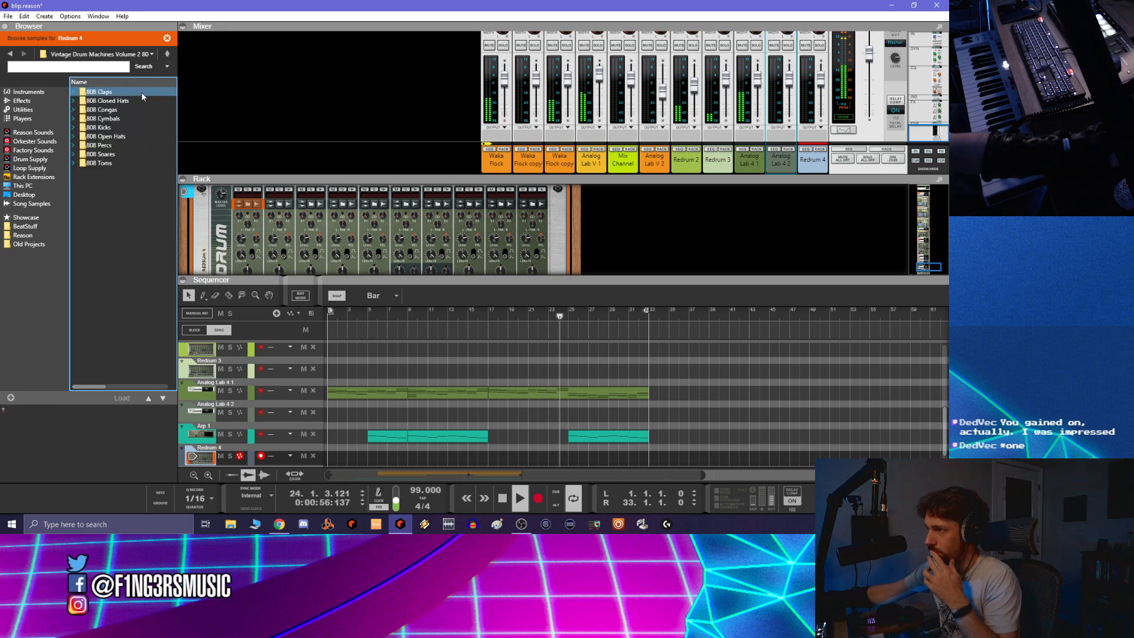
pyautogui.click(140, 118)
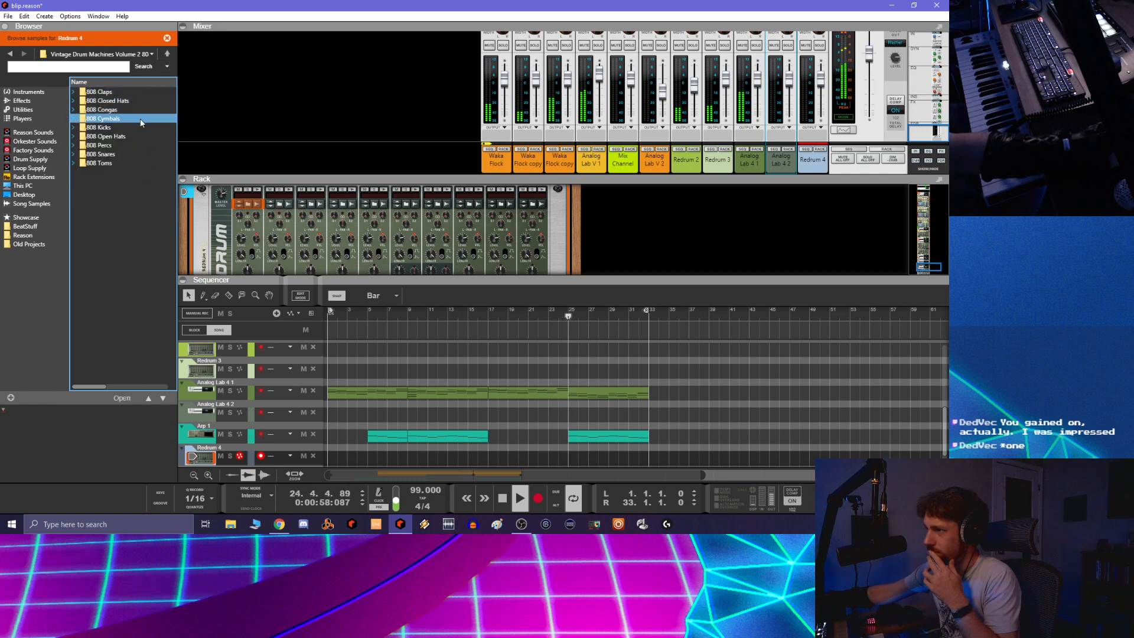
pyautogui.doubleClick(140, 118)
pyautogui.click(143, 102)
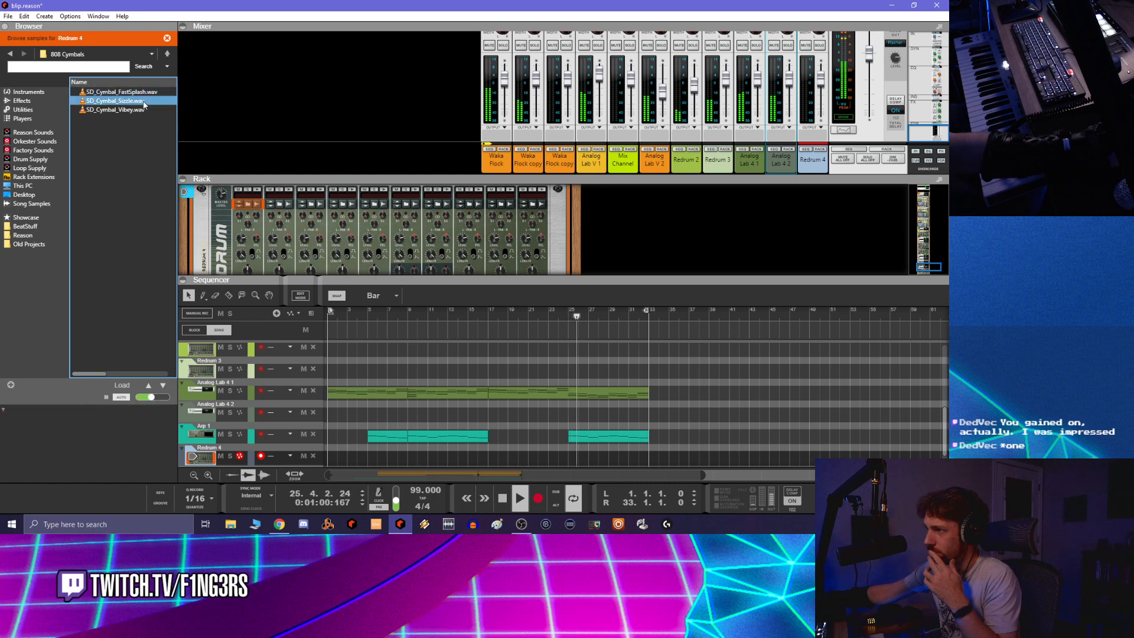
pyautogui.click(143, 109)
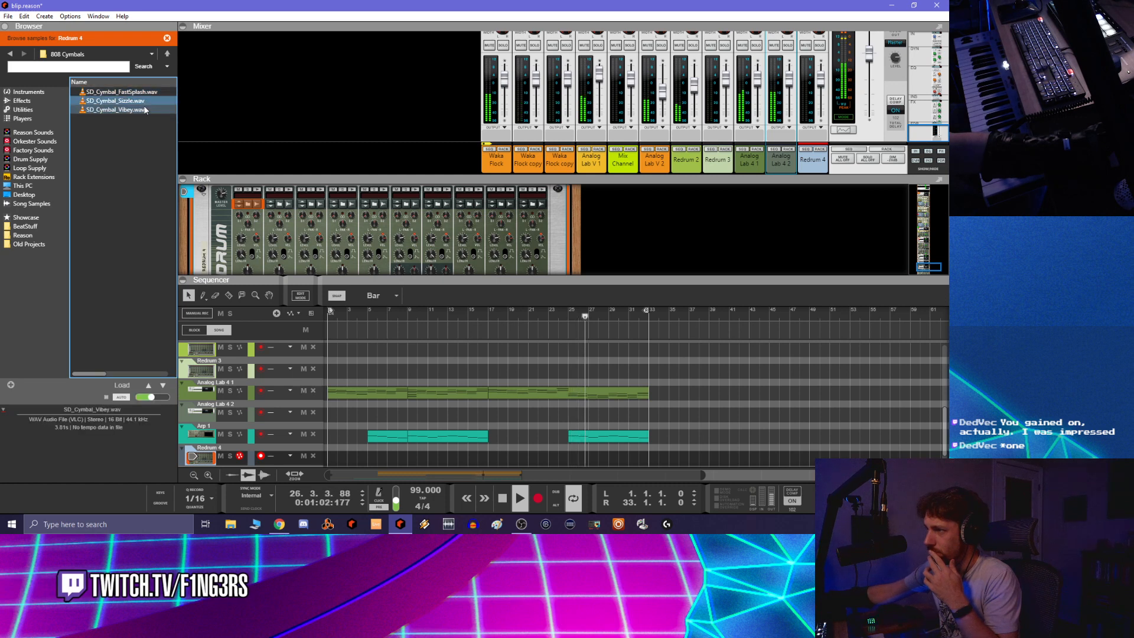
# Start Redrum 4's step pattern and lower its pattern resolution
pyautogui.scroll(-5, 280, 244)
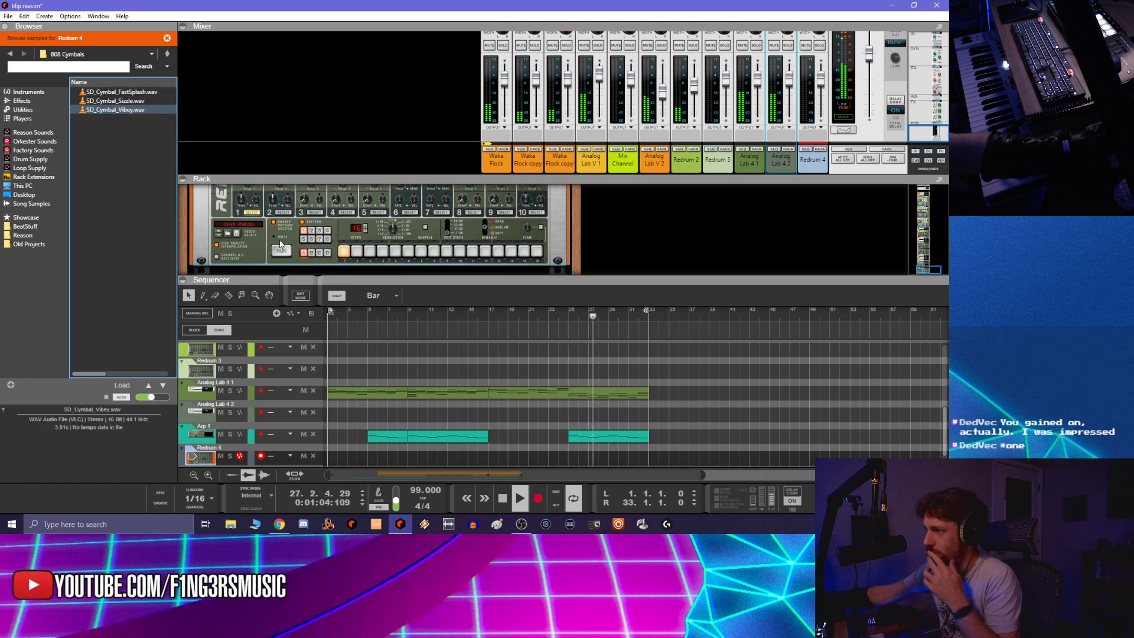
pyautogui.click(289, 254)
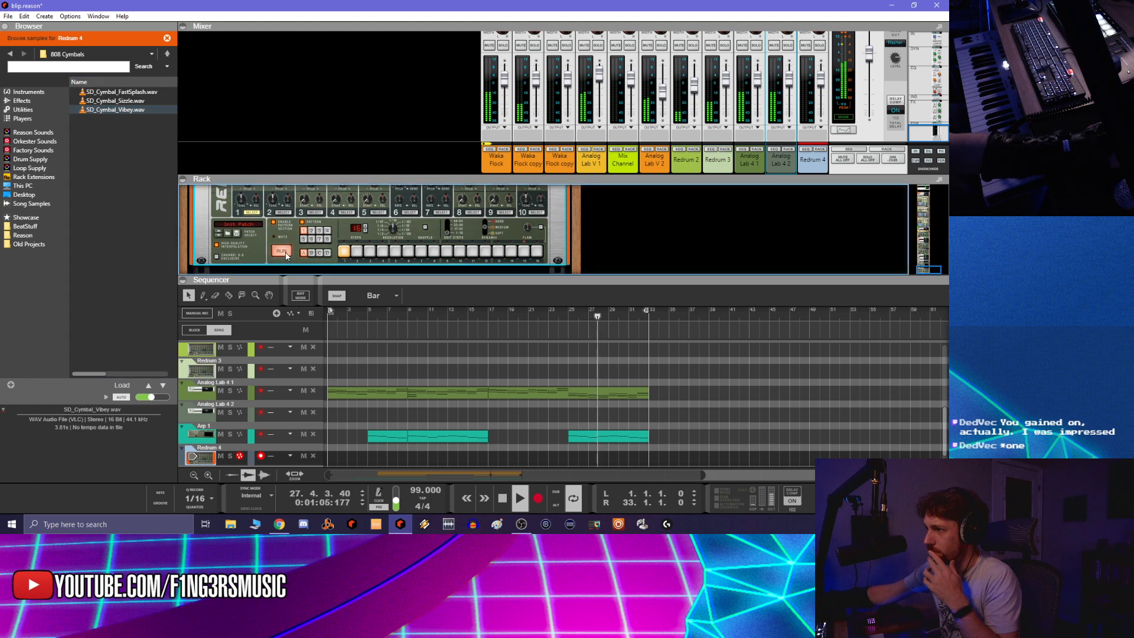
pyautogui.click(183, 181)
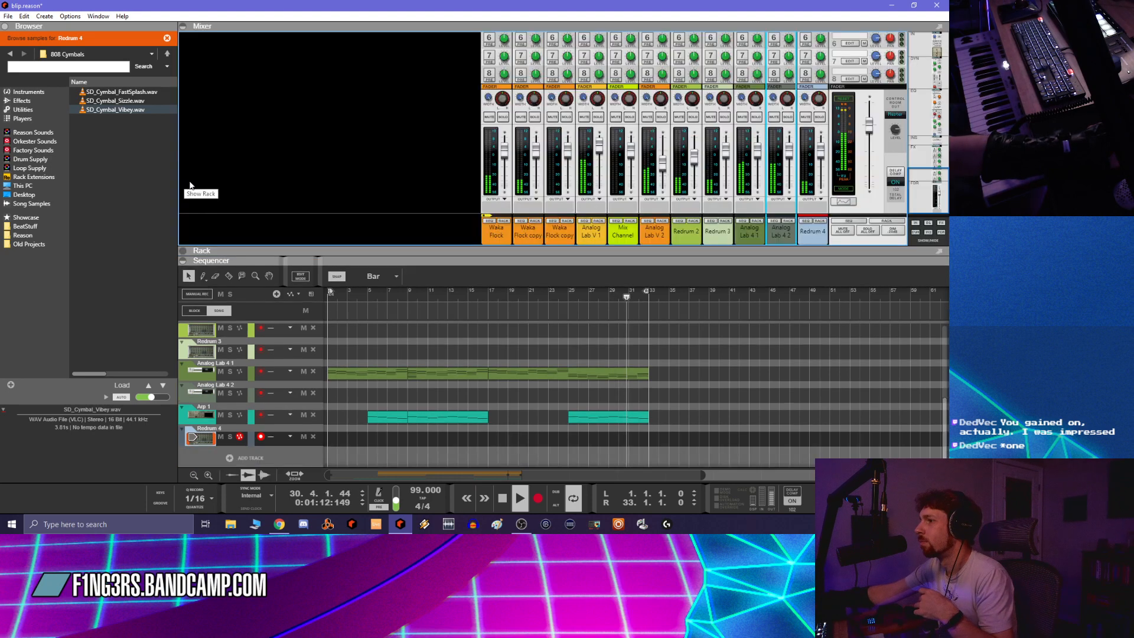
pyautogui.click(183, 251)
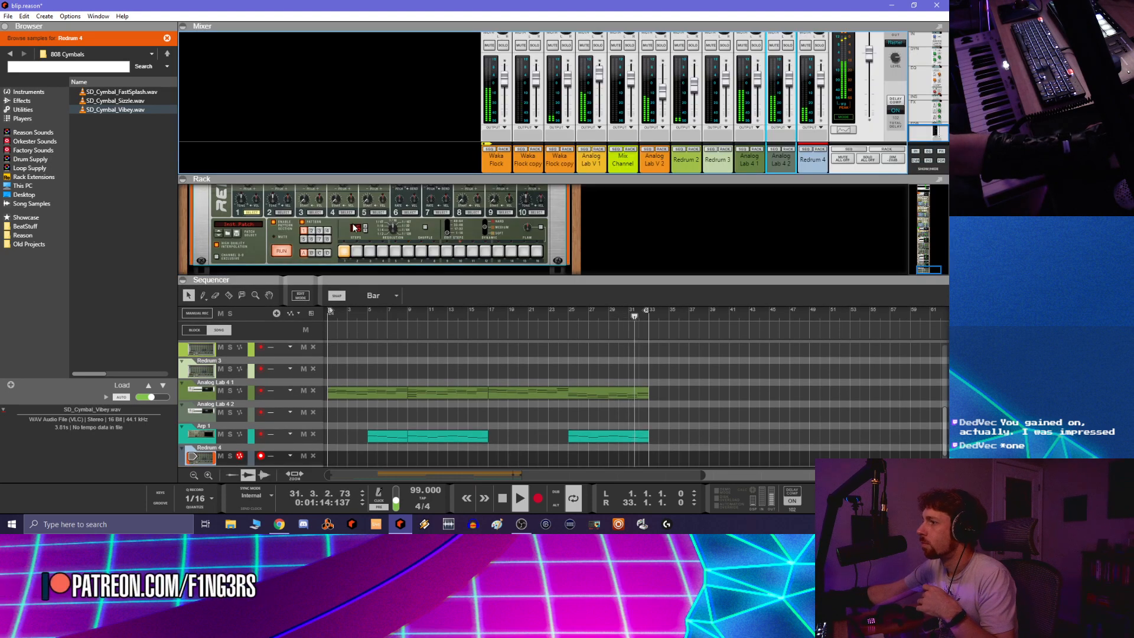
pyautogui.moveTo(392, 232); pyautogui.dragTo(393, 238)
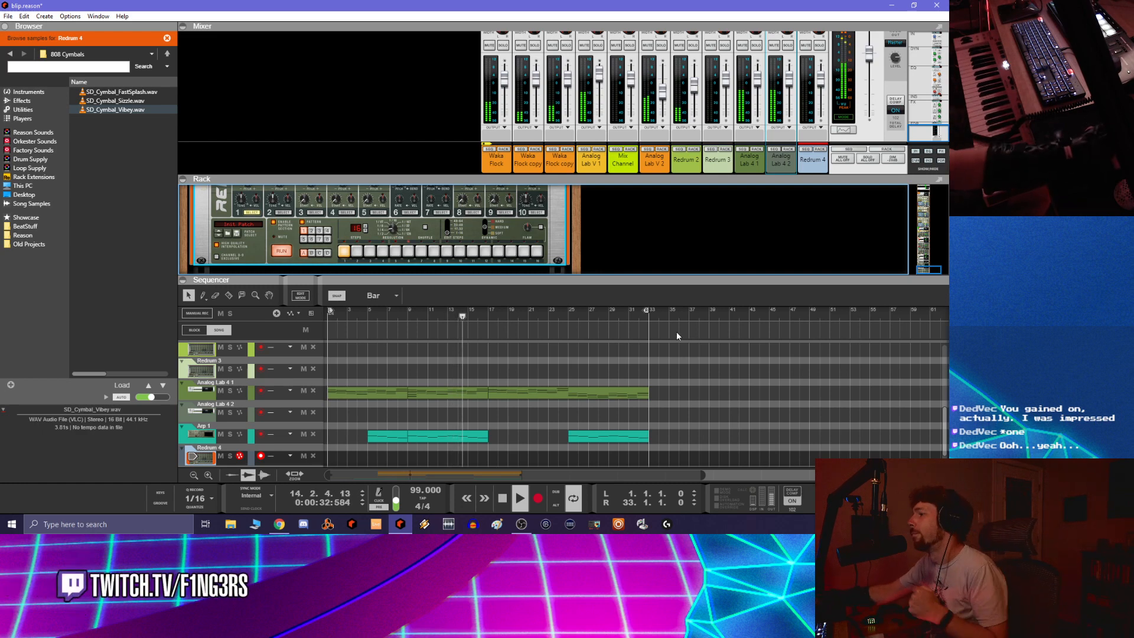
# Set the song's loop range to run from bar 17 to bar 25
pyautogui.scroll(-1, 572, 424)
pyautogui.scroll(5, 548, 433)
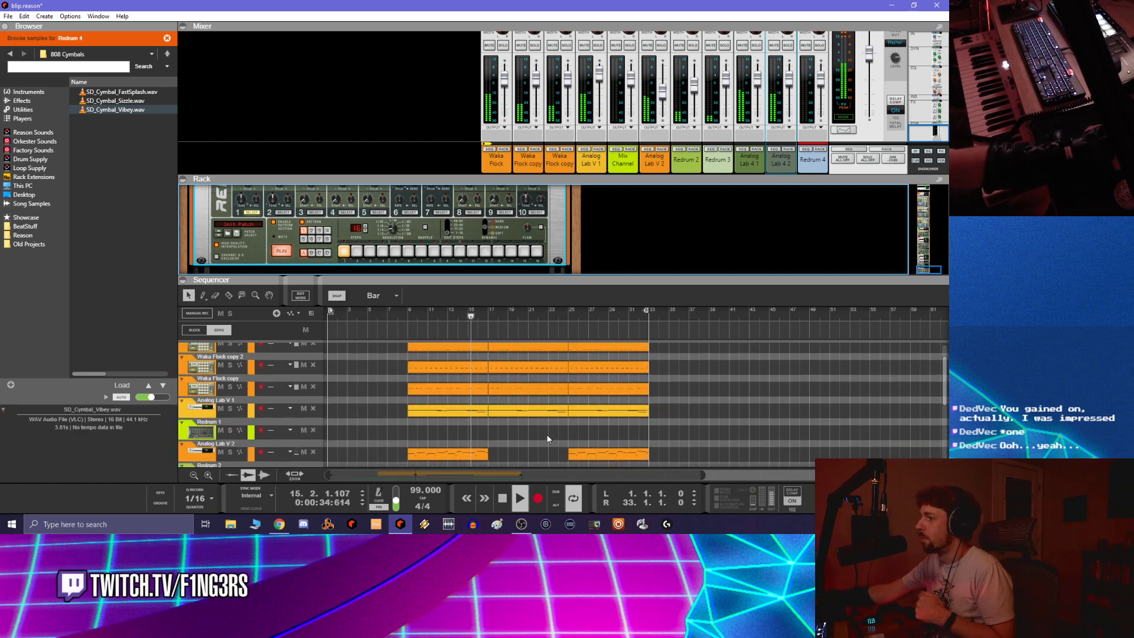
pyautogui.scroll(-5, 547, 431)
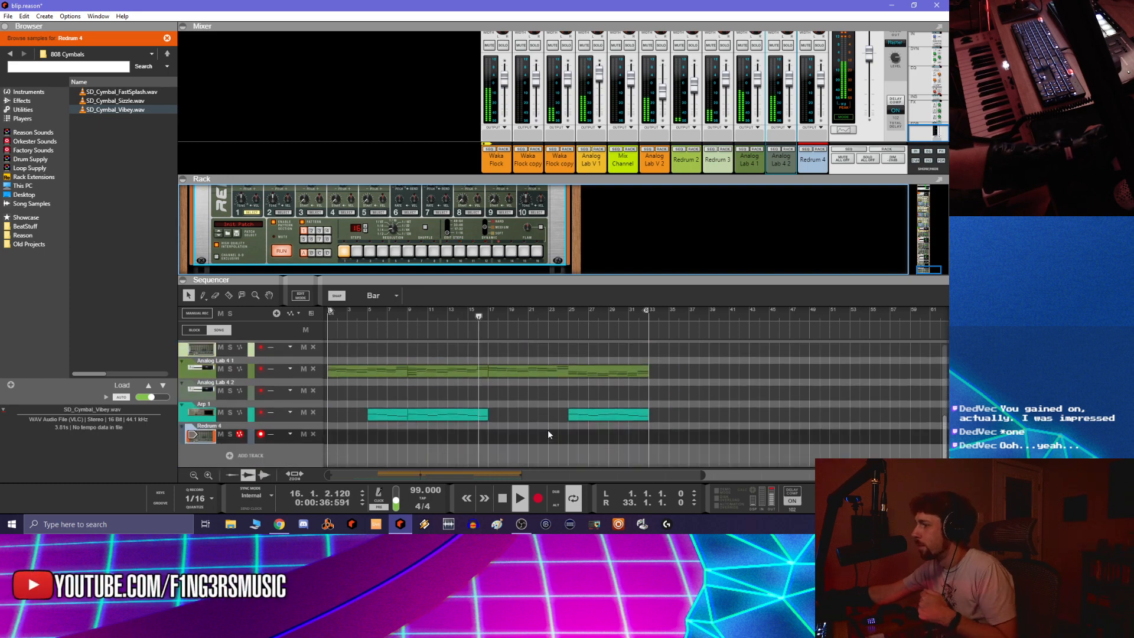
pyautogui.scroll(6, 548, 428)
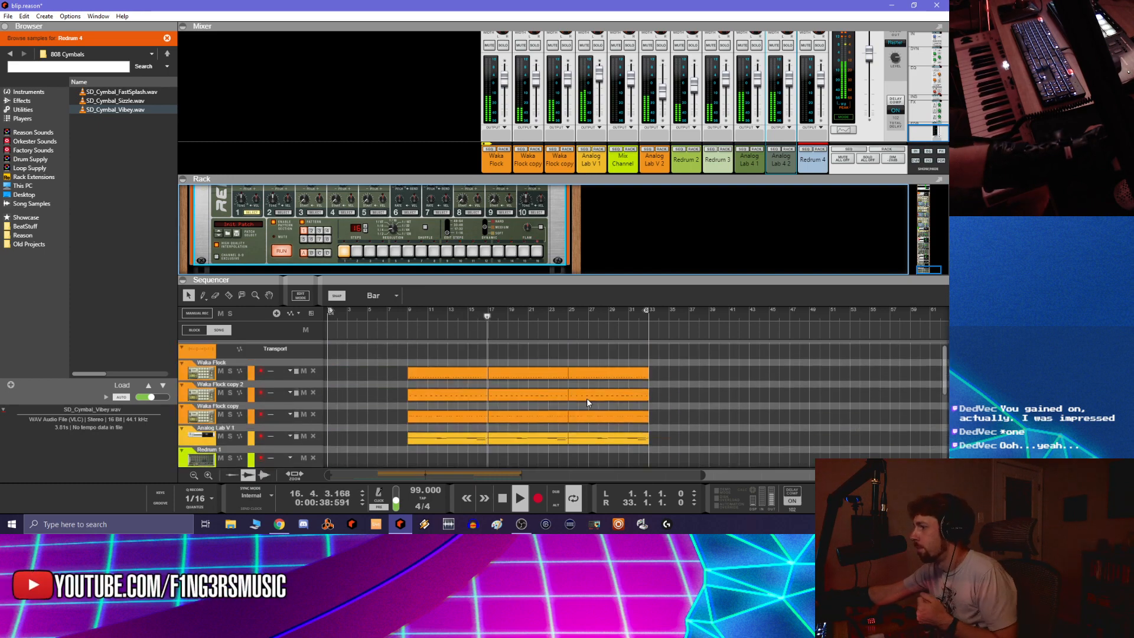
pyautogui.scroll(-1, 585, 396)
pyautogui.scroll(-7, 576, 393)
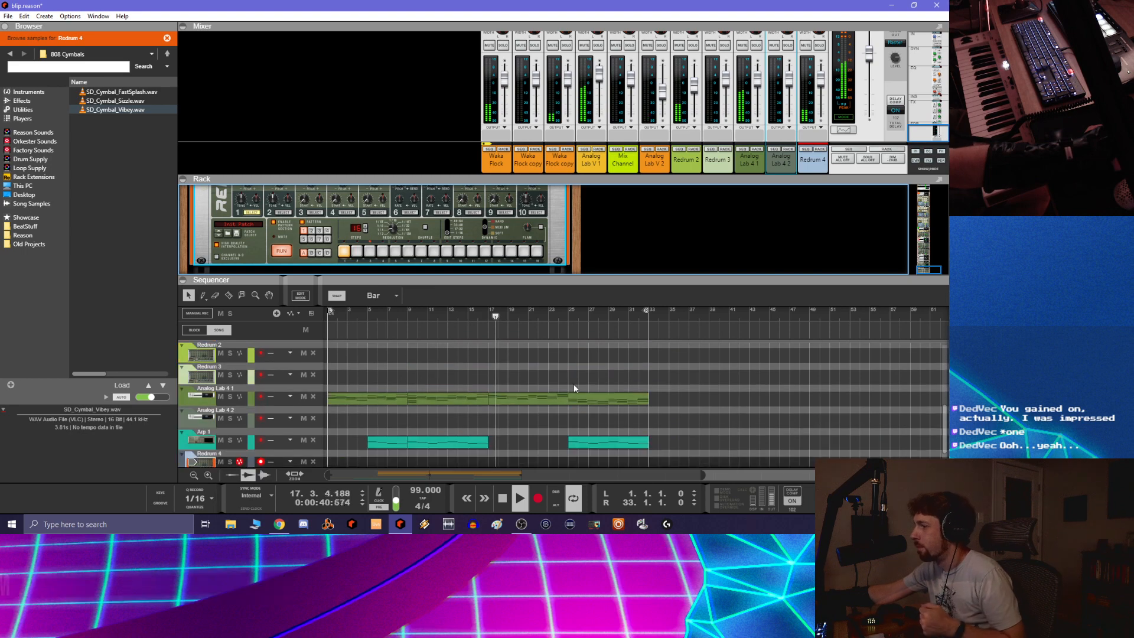
pyautogui.keyDown('ctrl'); pyautogui.click(488, 317); pyautogui.keyUp('ctrl')
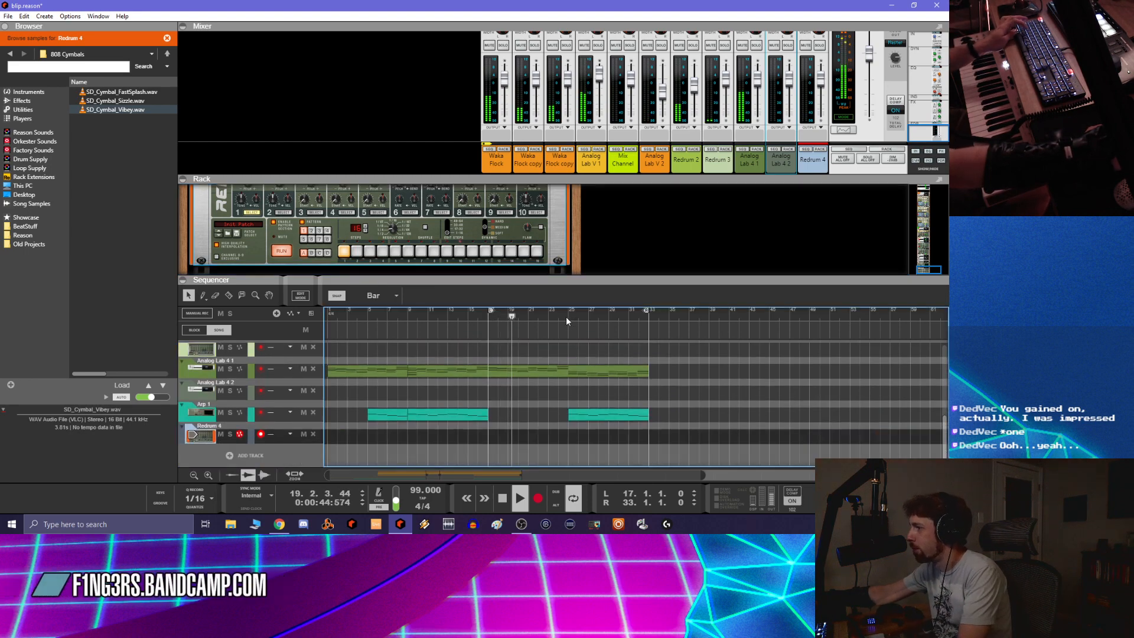
pyautogui.keyDown('alt'); pyautogui.click(565, 317); pyautogui.keyUp('alt')
pyautogui.scroll(7, 729, 398)
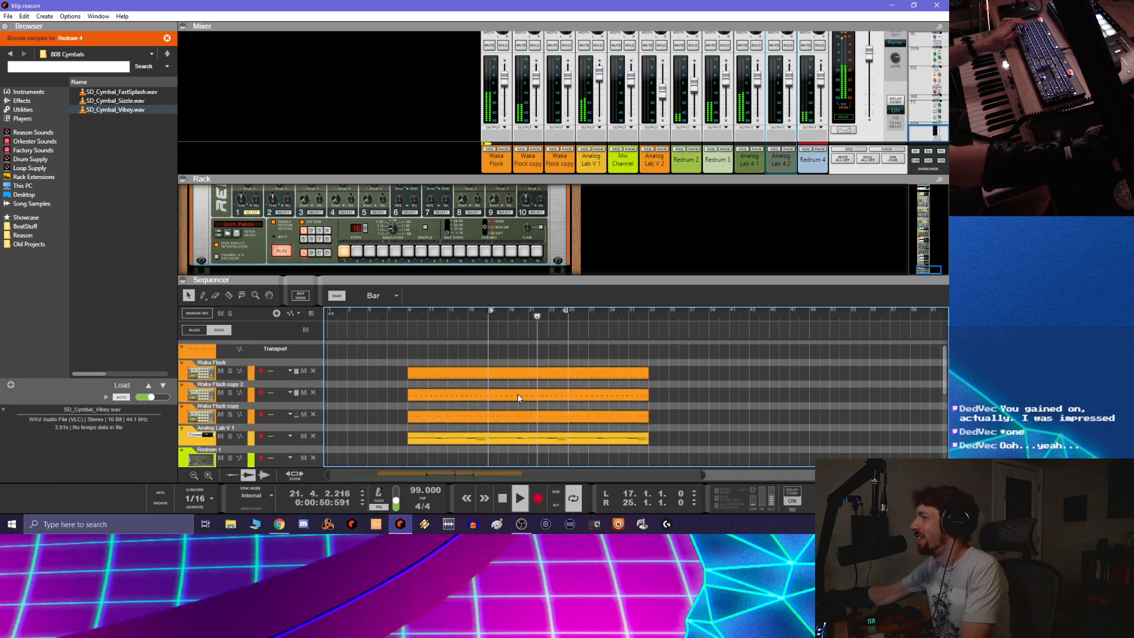
# Add an Analog Lab 4 instrument track below Redrum 4 and open its plugin window
pyautogui.scroll(-10, 517, 394)
pyautogui.click(243, 457)
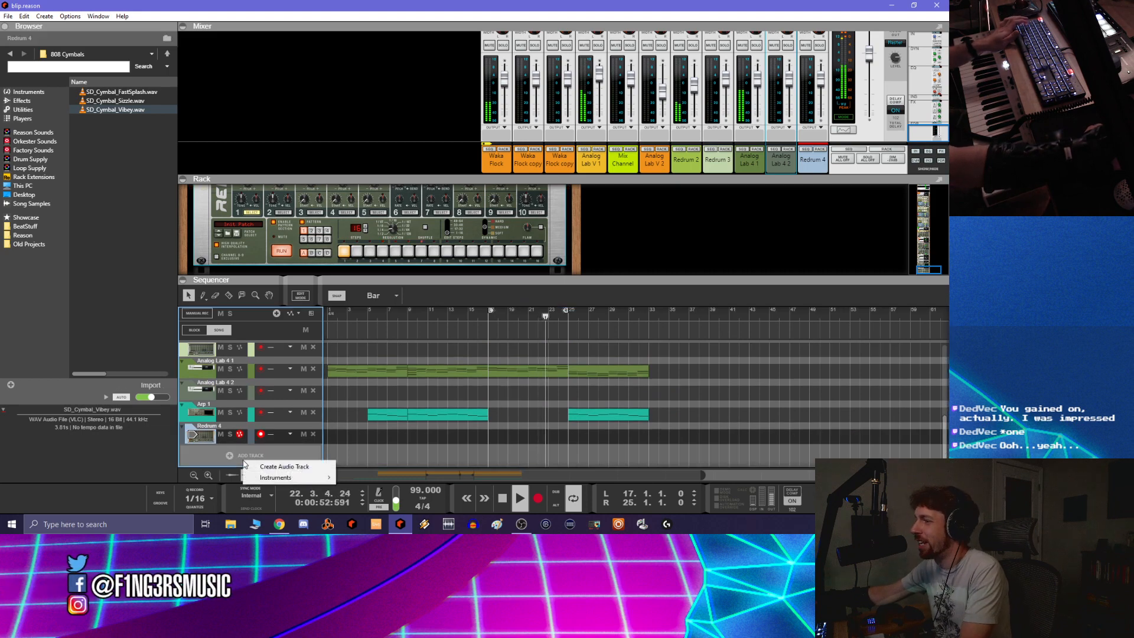
pyautogui.moveTo(281, 479)
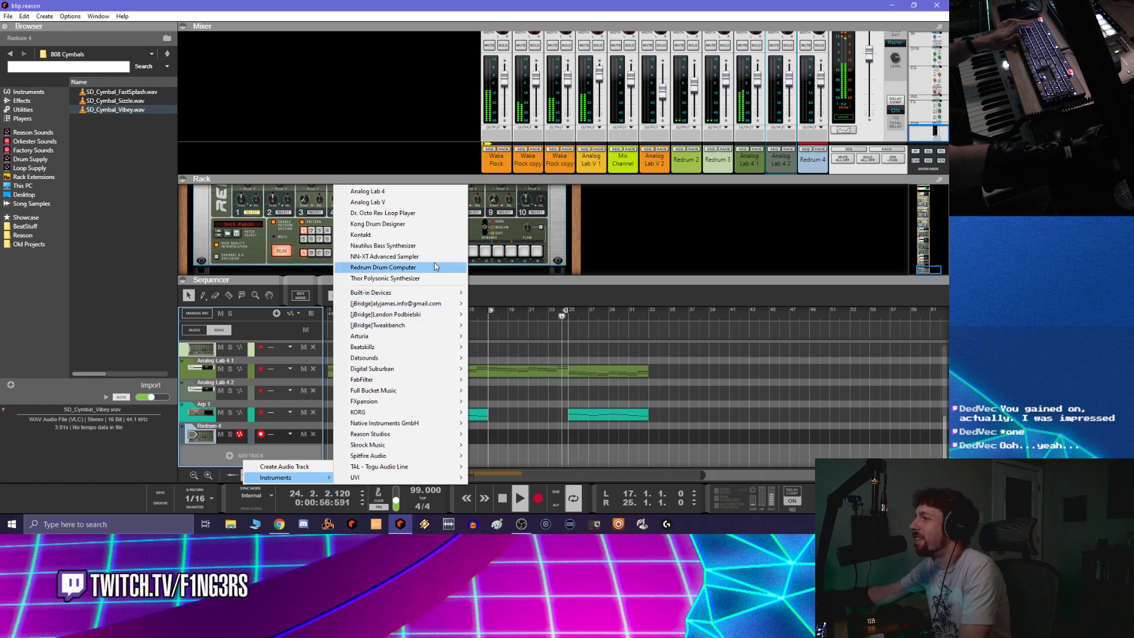
pyautogui.click(433, 190)
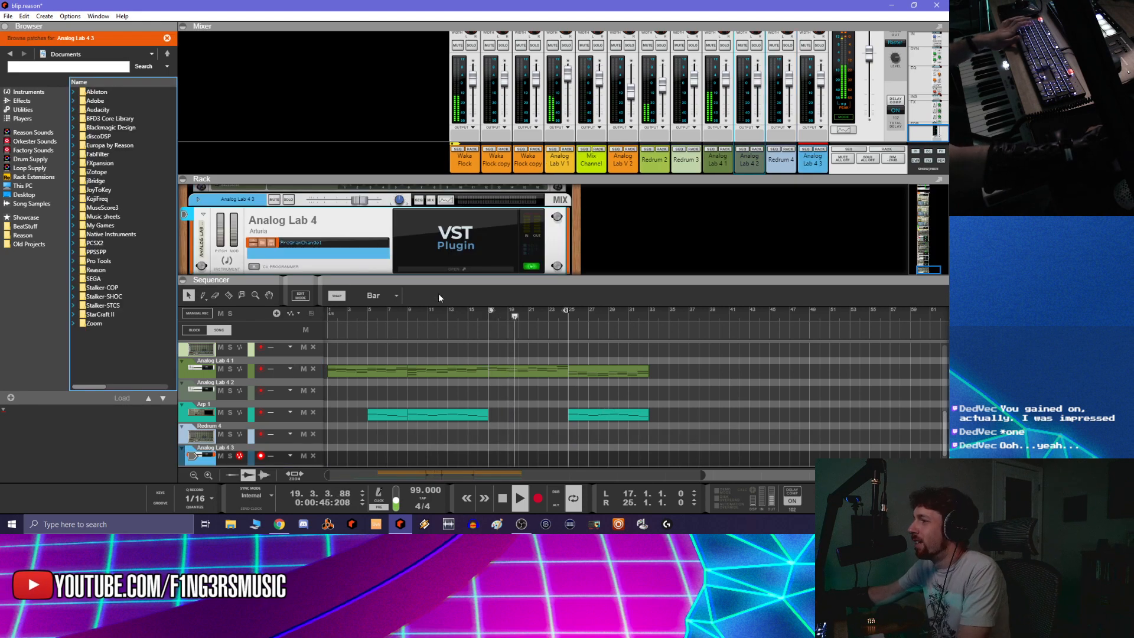
pyautogui.scroll(-2, 430, 246)
pyautogui.click(448, 211)
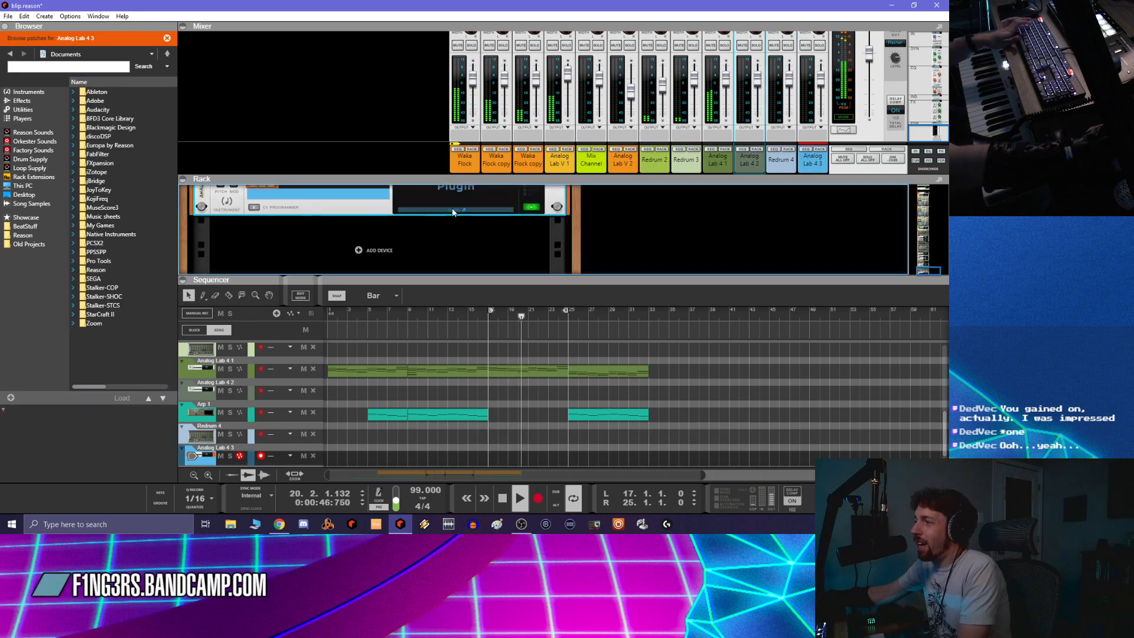
pyautogui.click(494, 200)
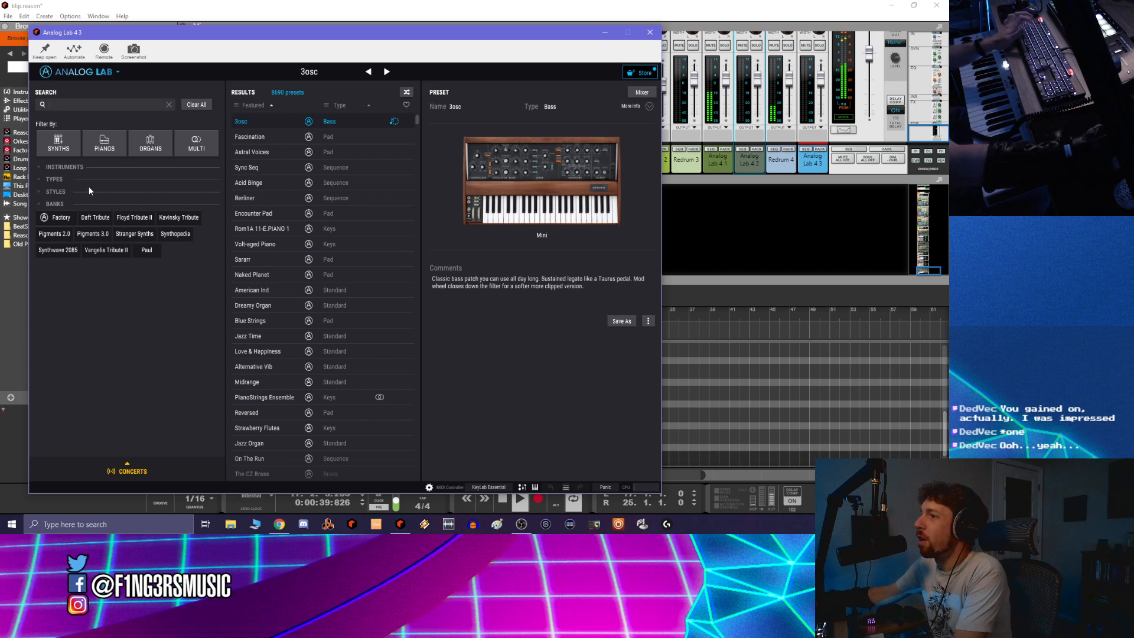
# Filter the Analog Lab presets to the Prophet VS instrument and Lead type, and load the Analog Like preset
pyautogui.click(87, 166)
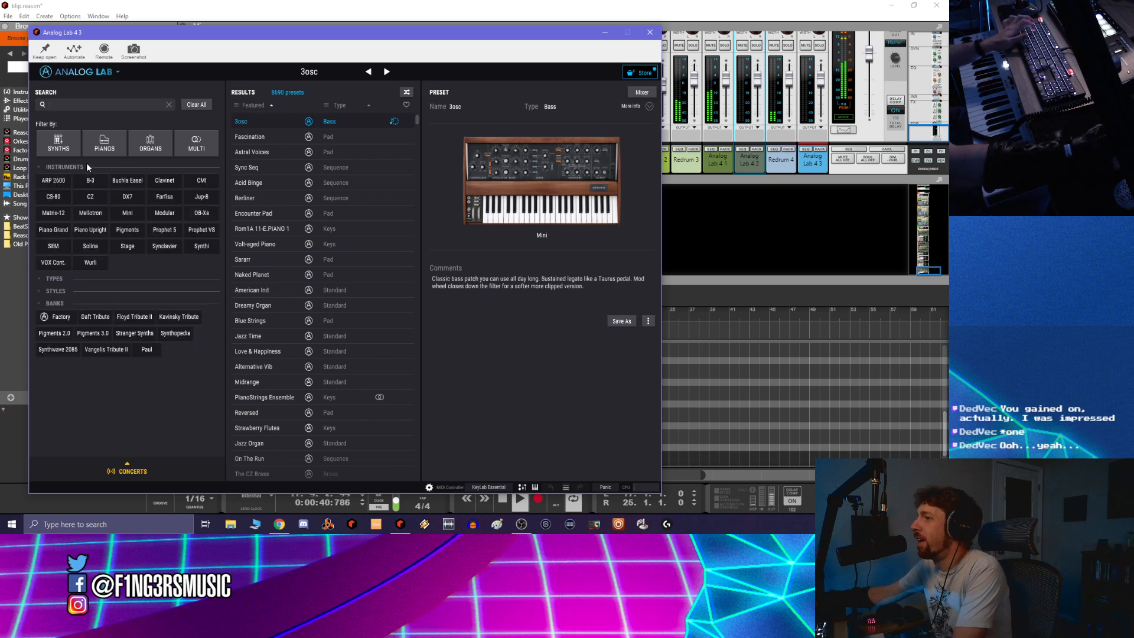
pyautogui.click(193, 236)
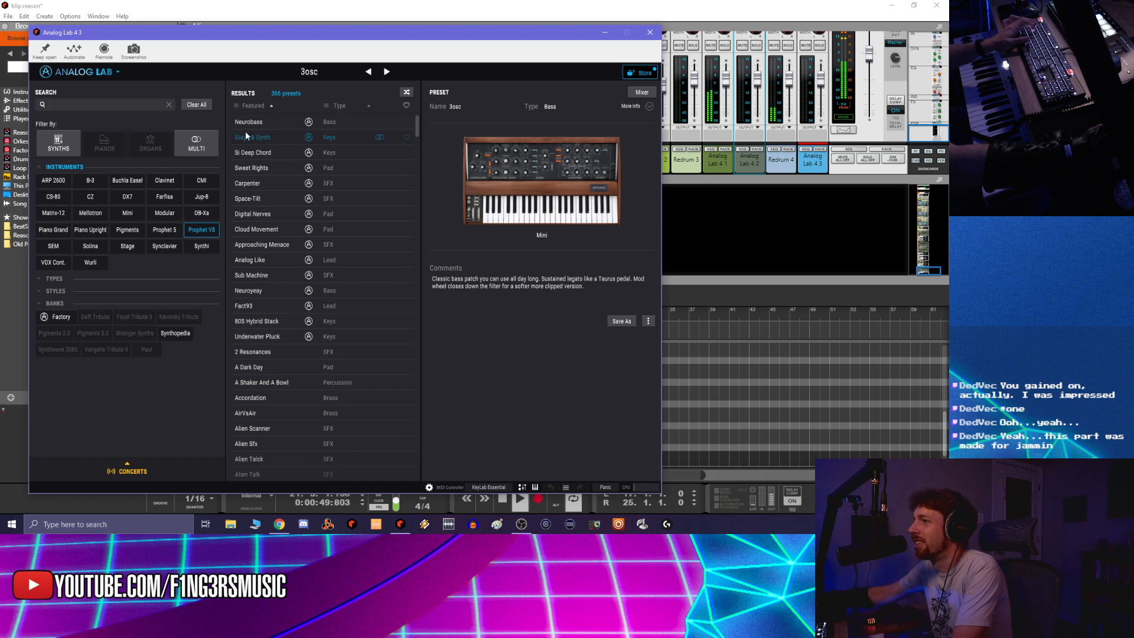
pyautogui.click(47, 279)
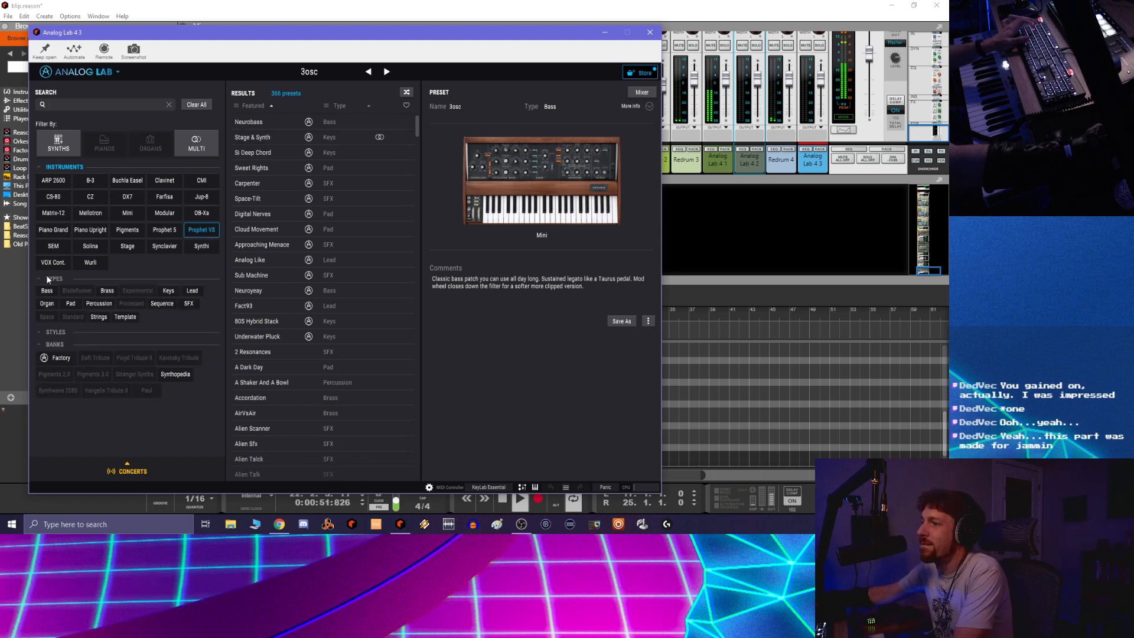
pyautogui.click(189, 291)
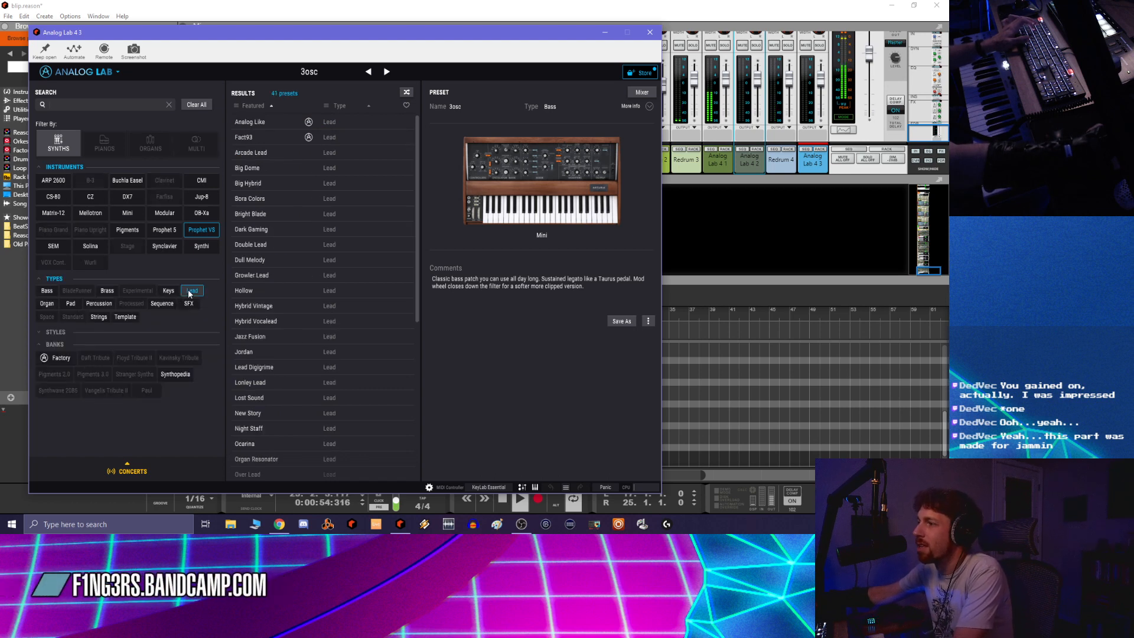
pyautogui.click(272, 119)
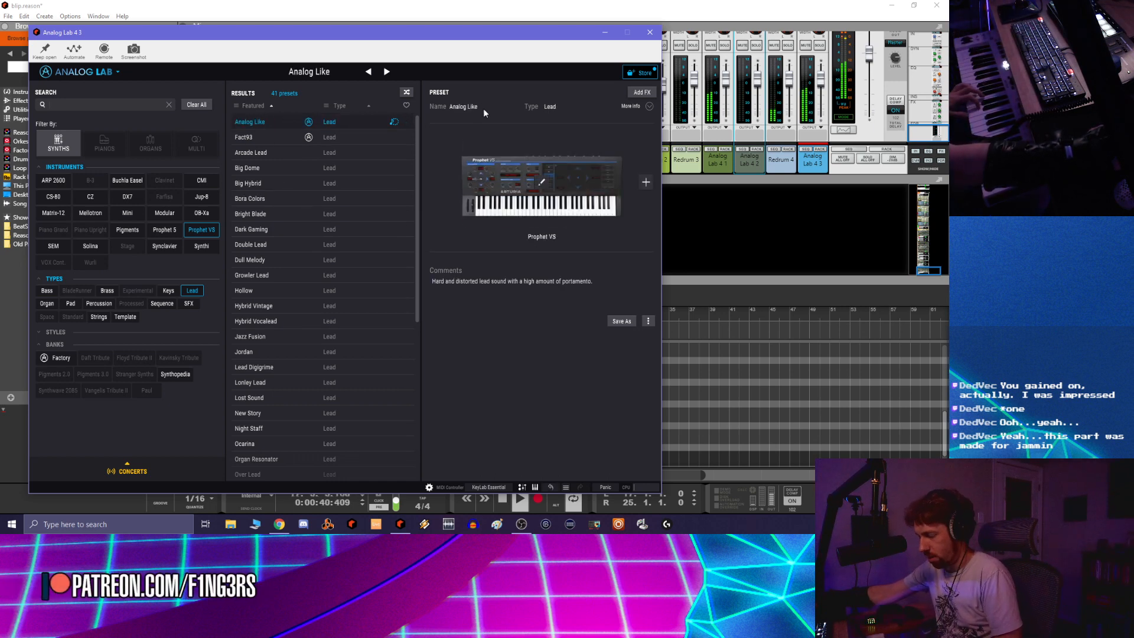
# Lower the mixer level of the Analog Lab 4 3 channel slightly below 0 dB
pyautogui.click(819, 151)
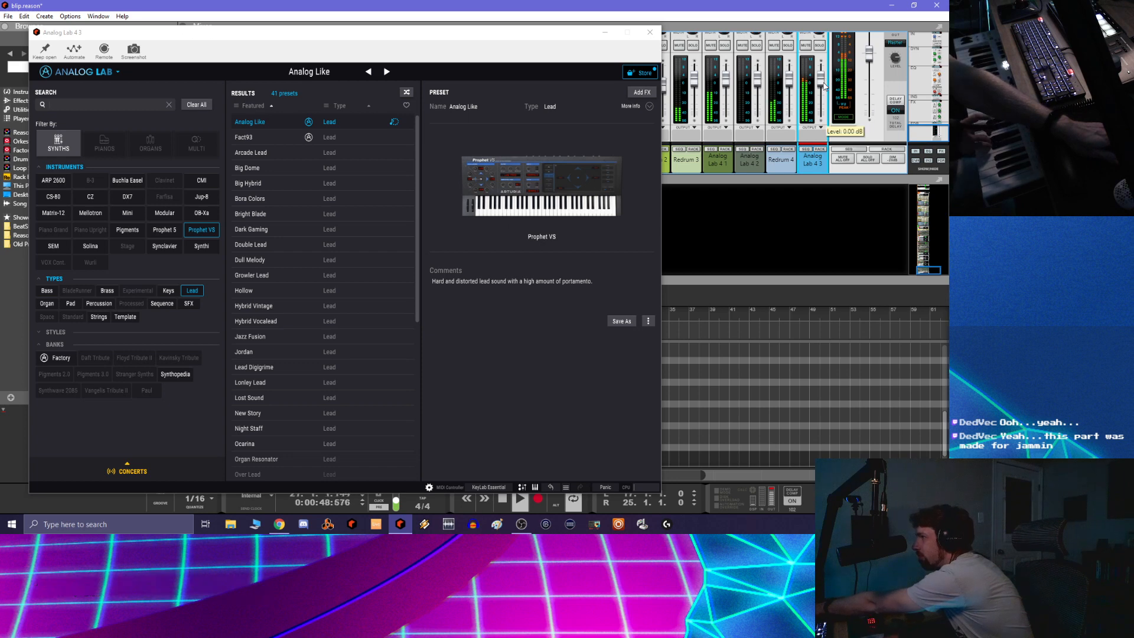
pyautogui.moveTo(818, 86); pyautogui.dragTo(821, 93)
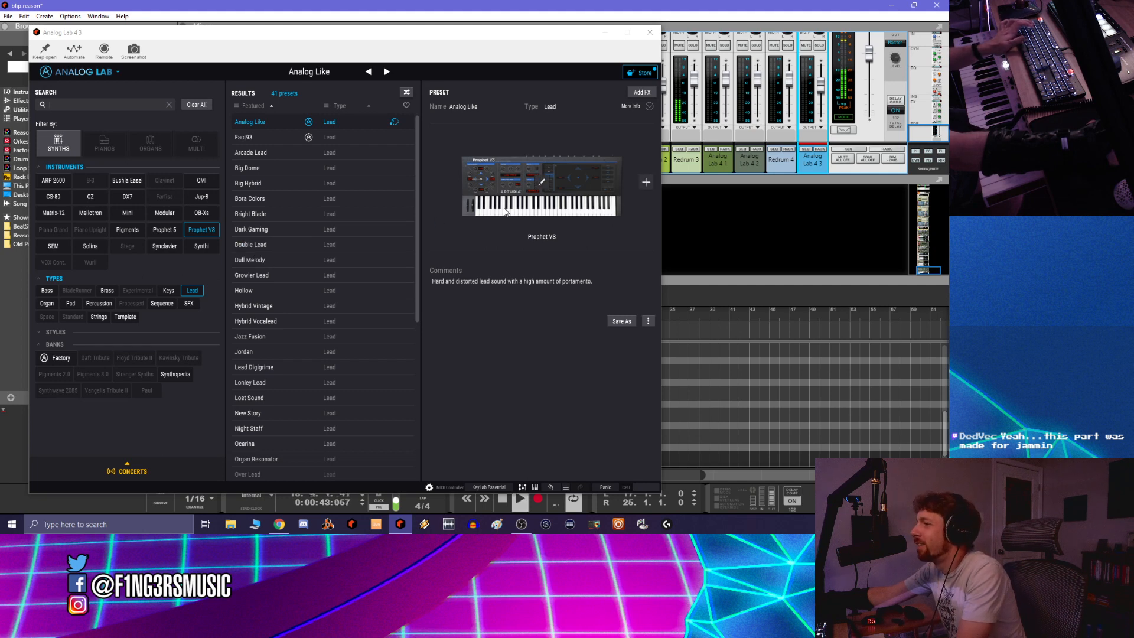
# Try out the Prophet VS lead presets one after another, from Fact93 down the list to Double Lead
pyautogui.click(275, 136)
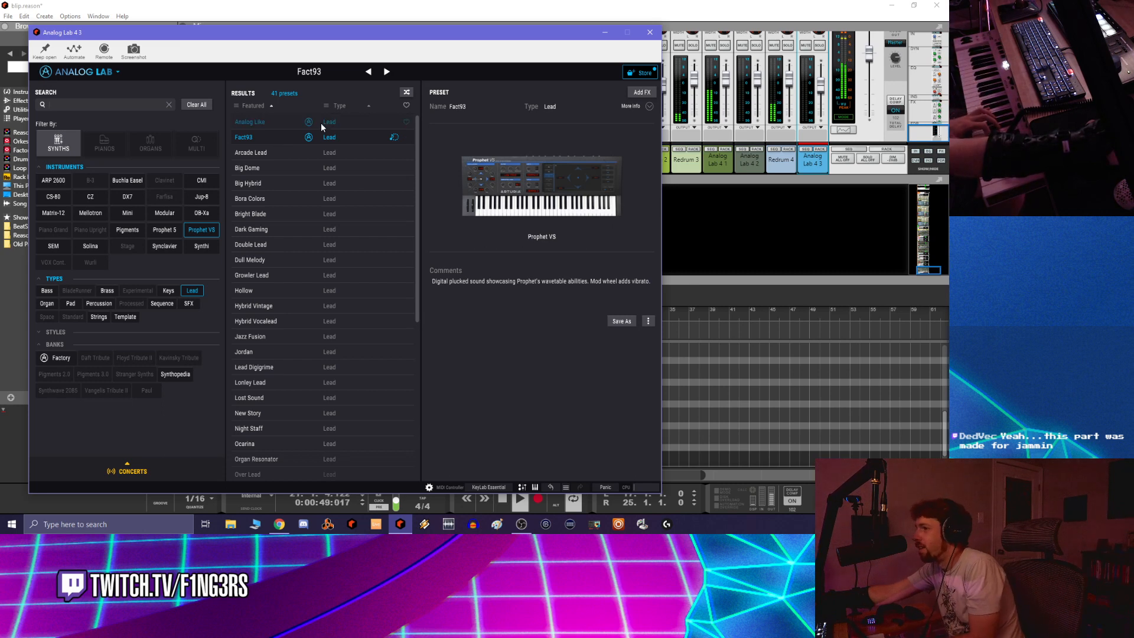
pyautogui.click(279, 157)
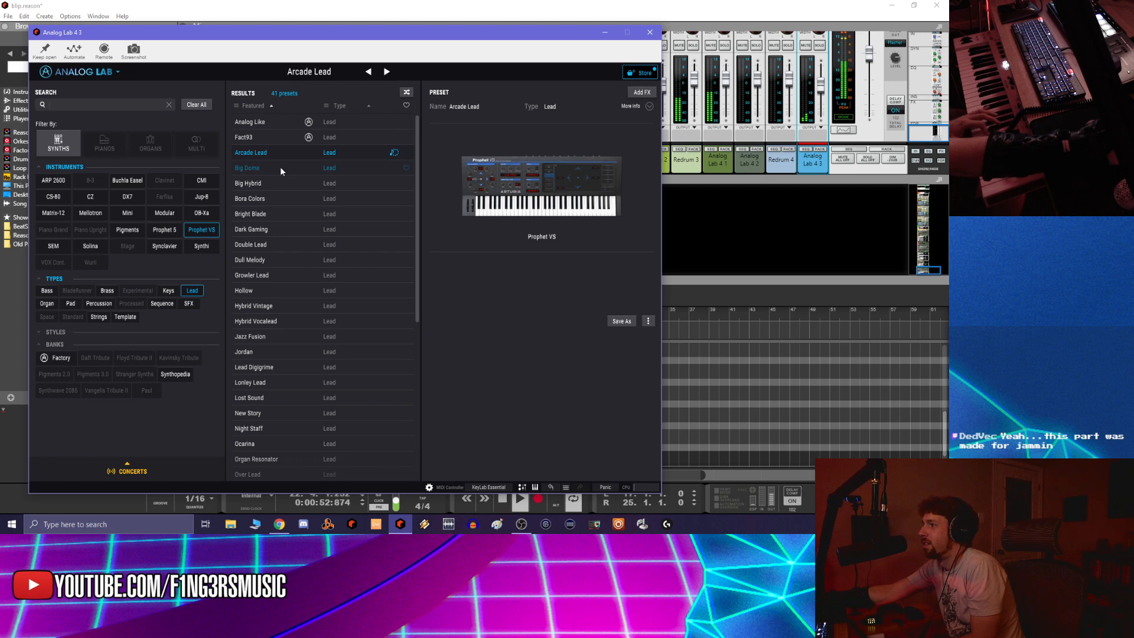
pyautogui.click(280, 167)
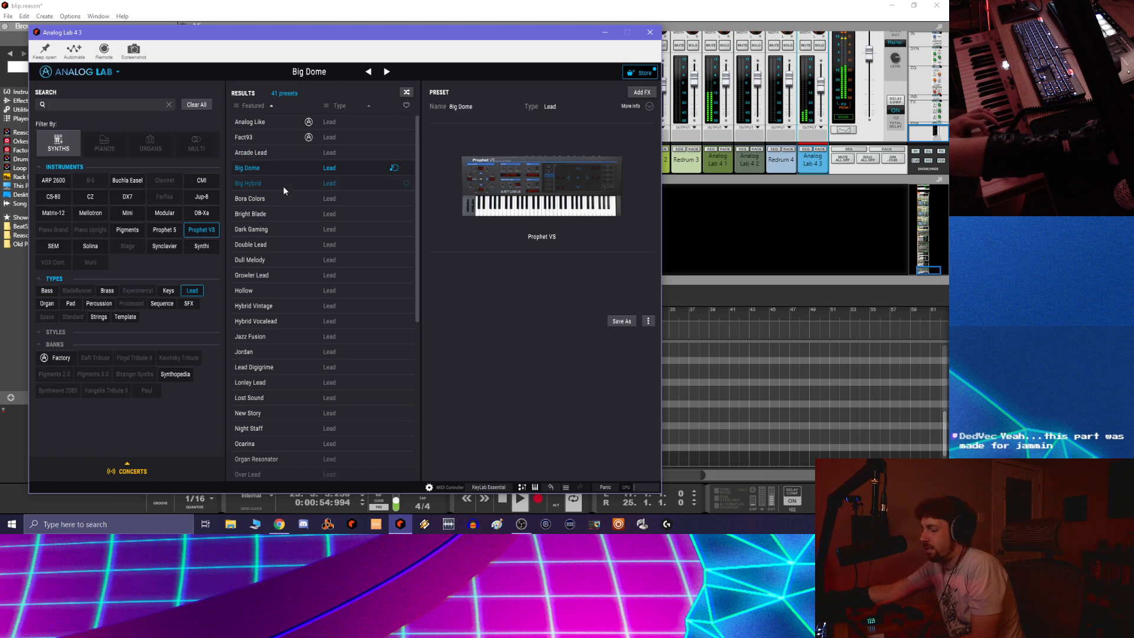
pyautogui.click(282, 186)
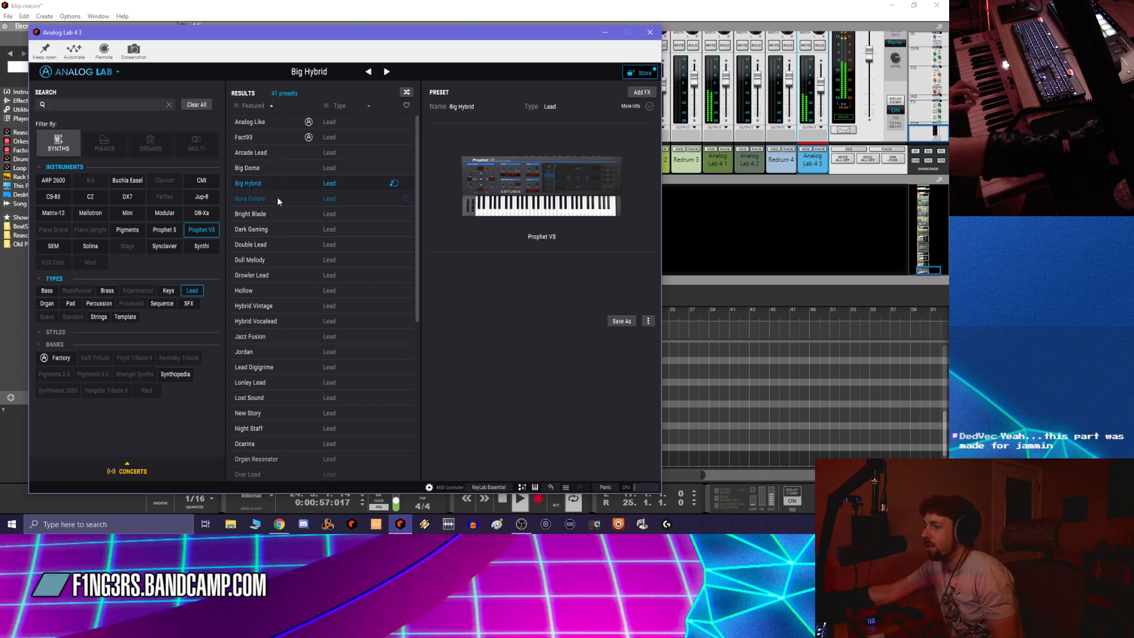
pyautogui.click(278, 198)
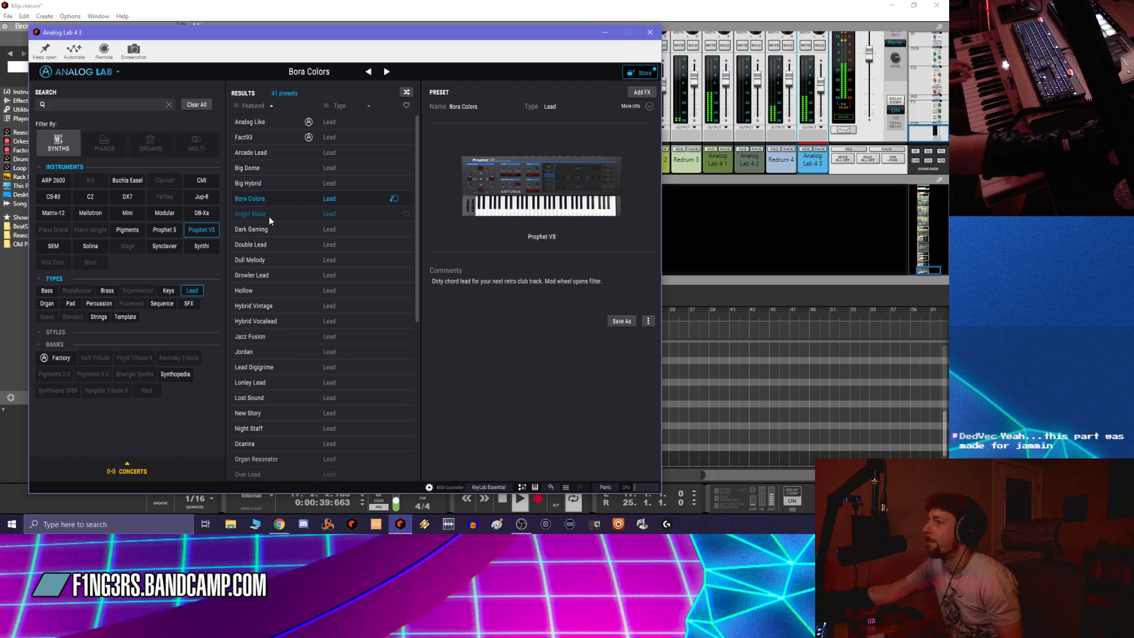
pyautogui.click(270, 219)
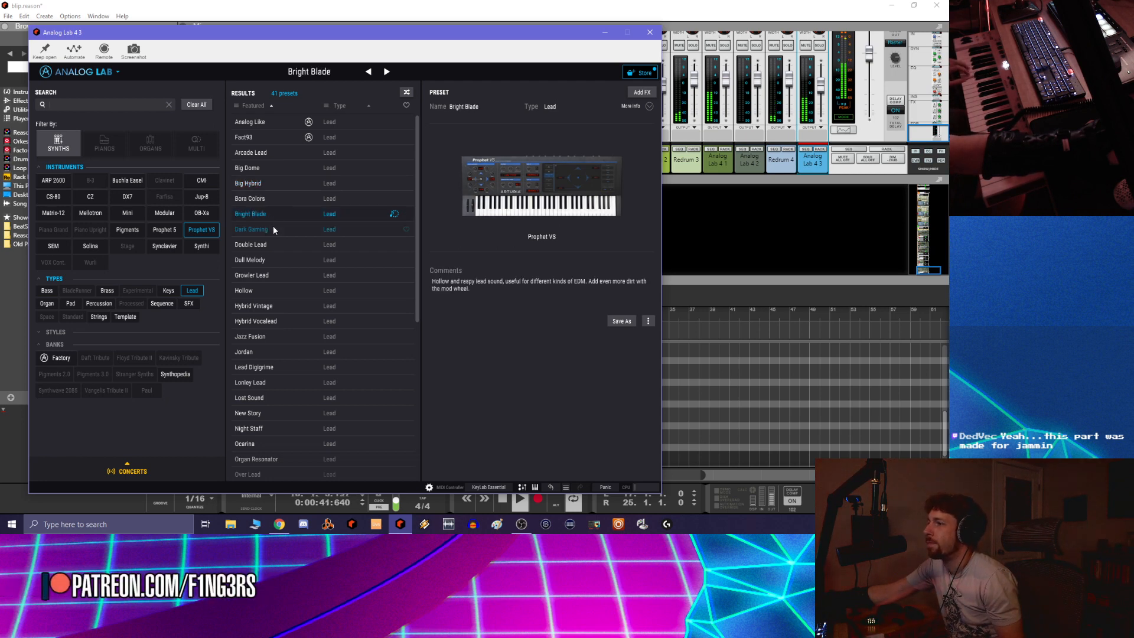
pyautogui.click(274, 232)
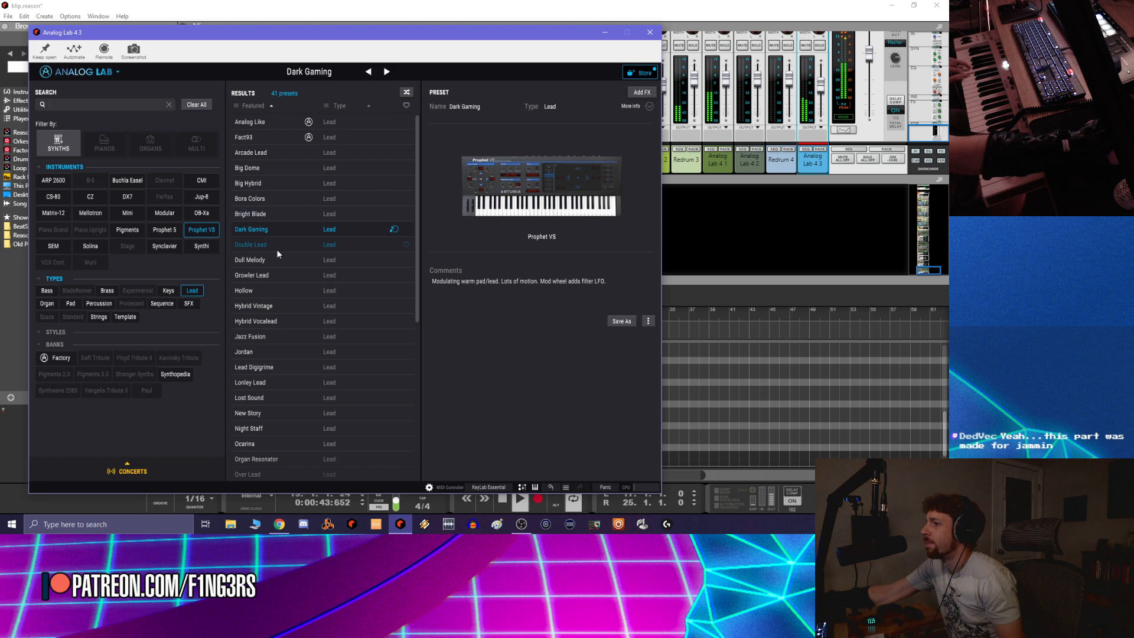
pyautogui.click(279, 247)
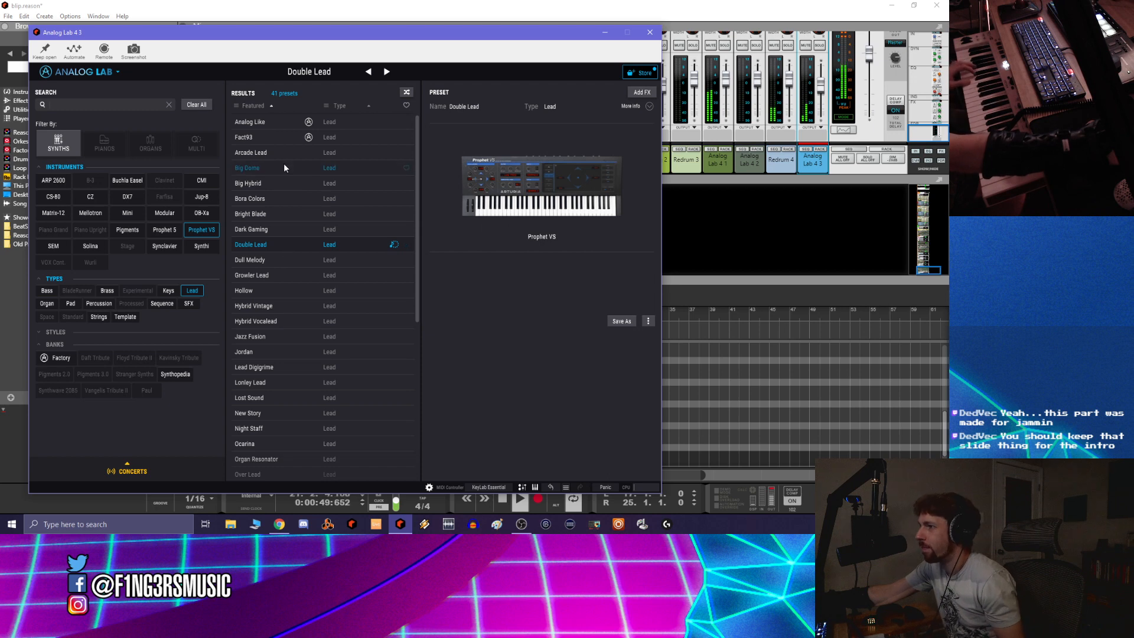
# Compare the Hollow and Growler Lead presets, load the Hybrid Vintage preset, and close the Analog Lab 4 window
pyautogui.click(291, 292)
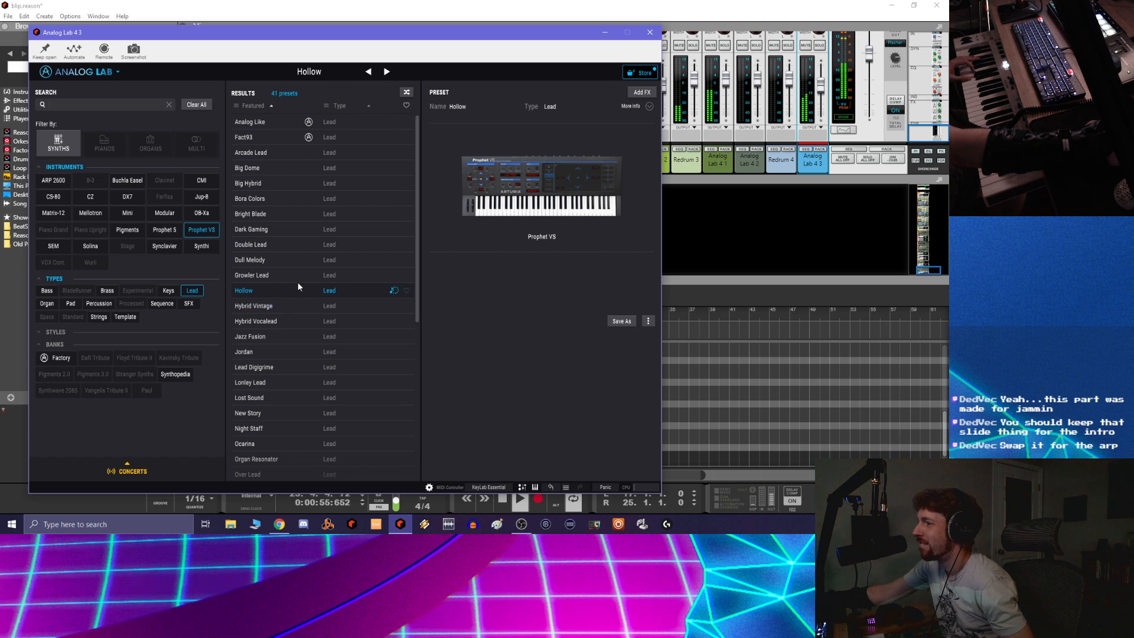
pyautogui.click(298, 281)
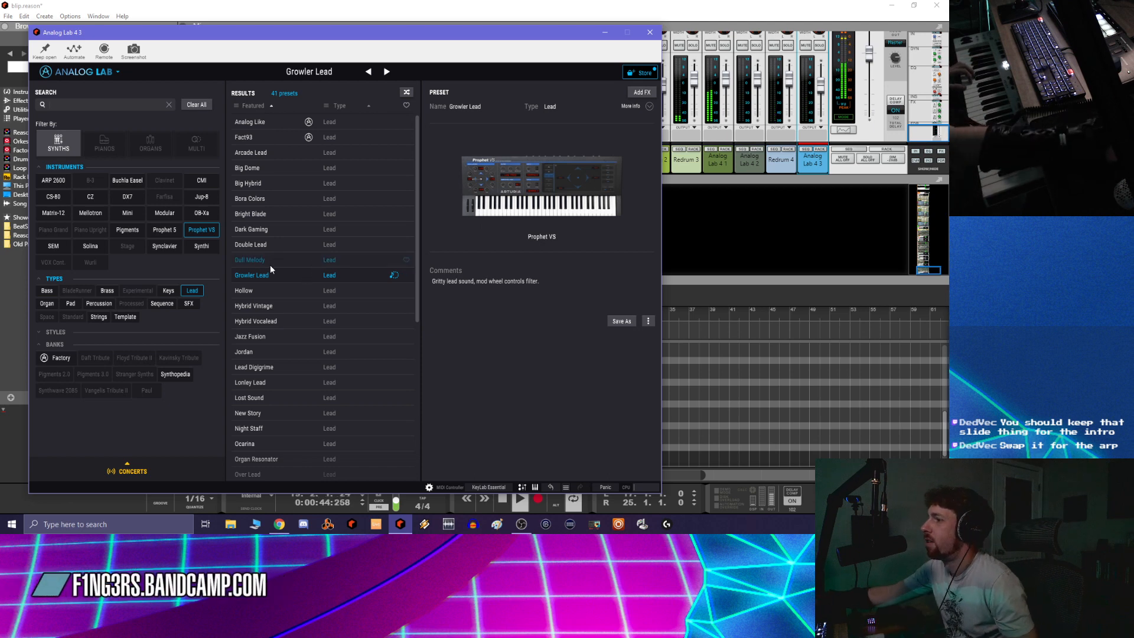
pyautogui.click(279, 287)
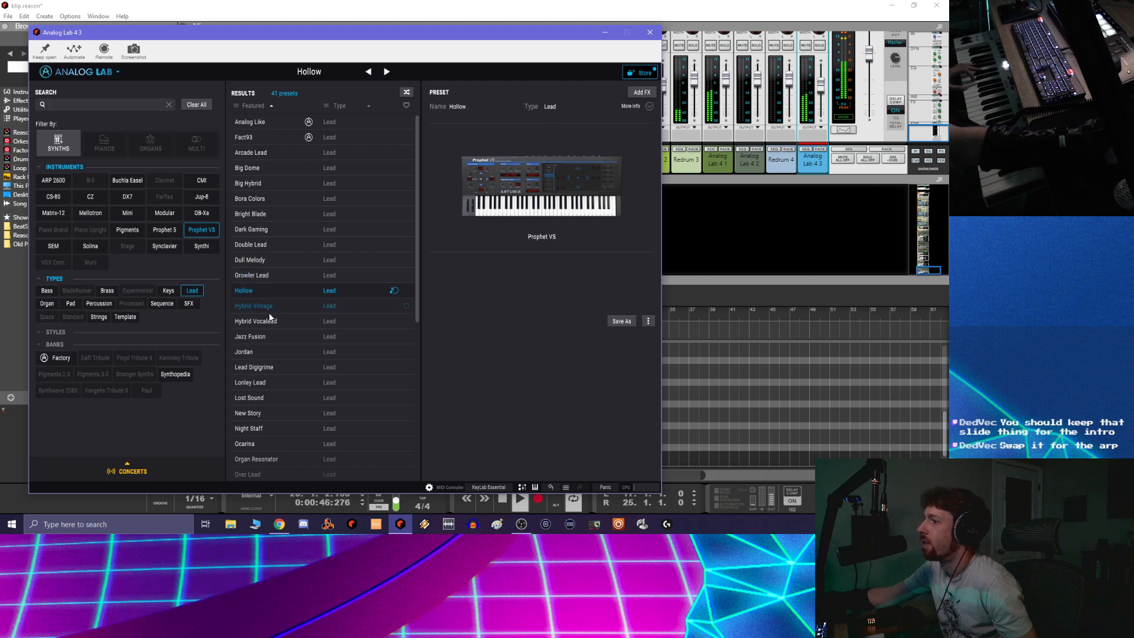
pyautogui.click(270, 312)
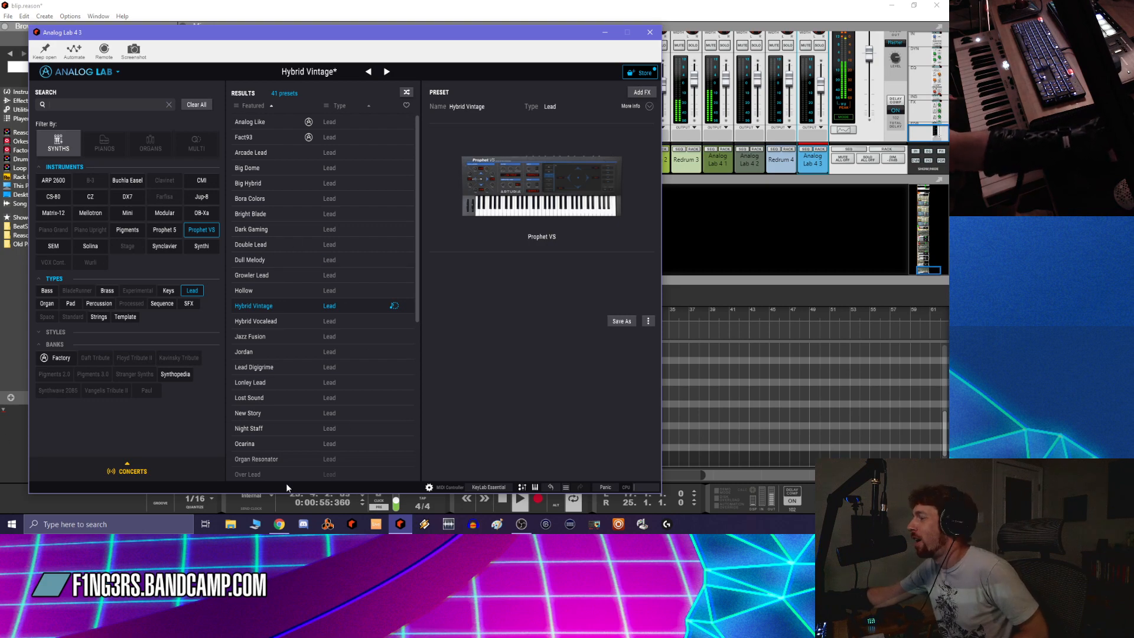
pyautogui.click(651, 34)
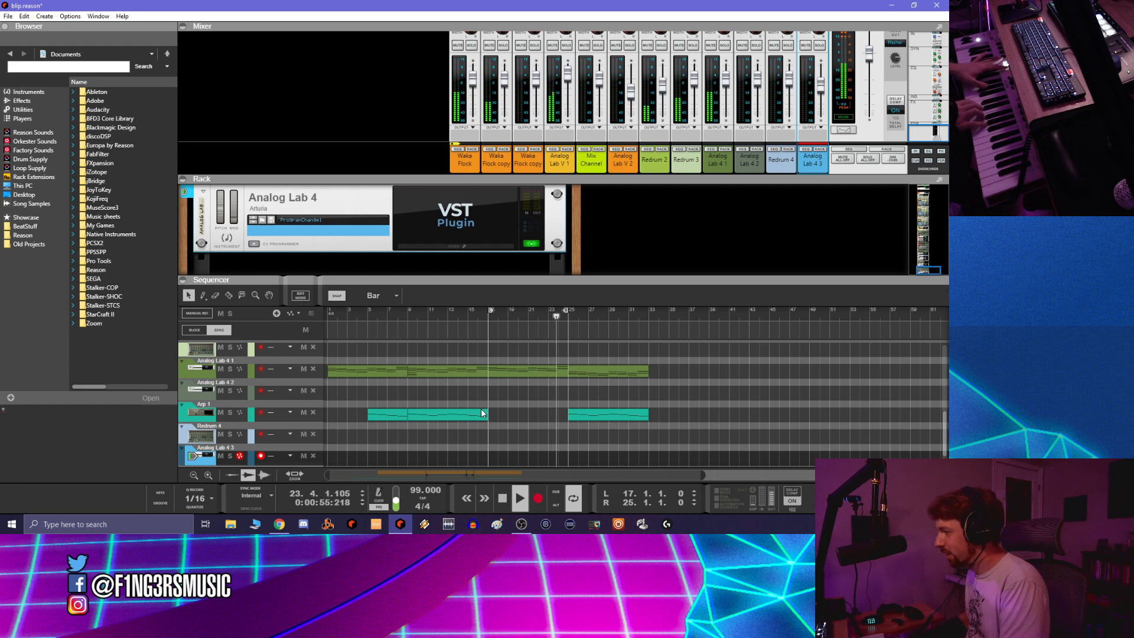
# Record a lead part on the Analog Lab 4 3 track from bar 17 and open the recorded clip for editing
pyautogui.hotkey('ctrl', 'Return')
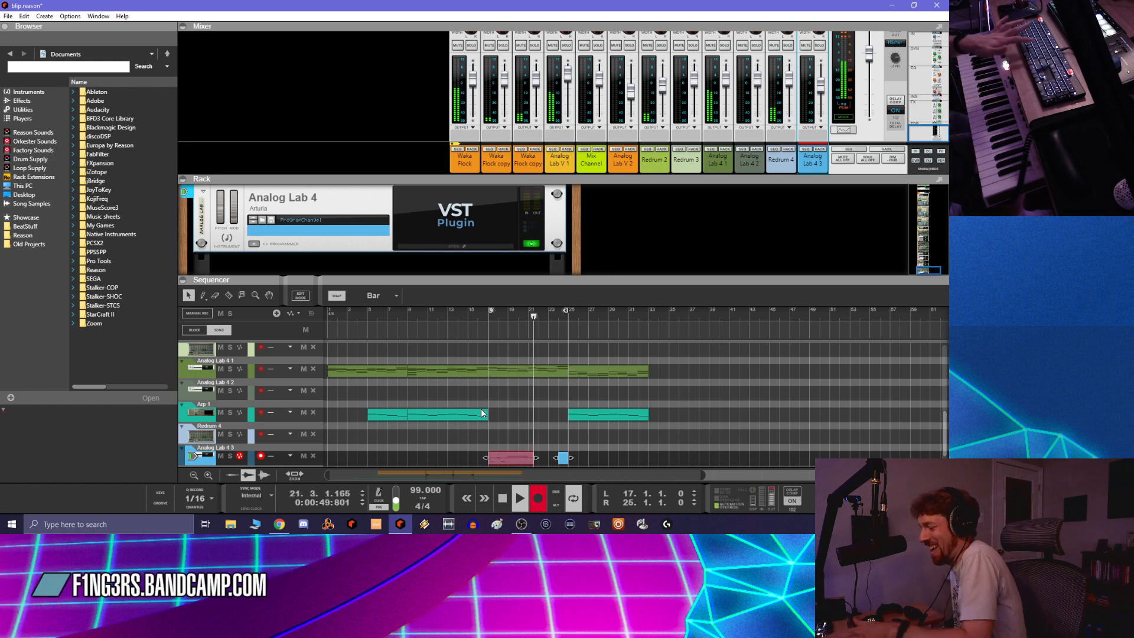
pyautogui.hotkey('ctrl', 'Return')
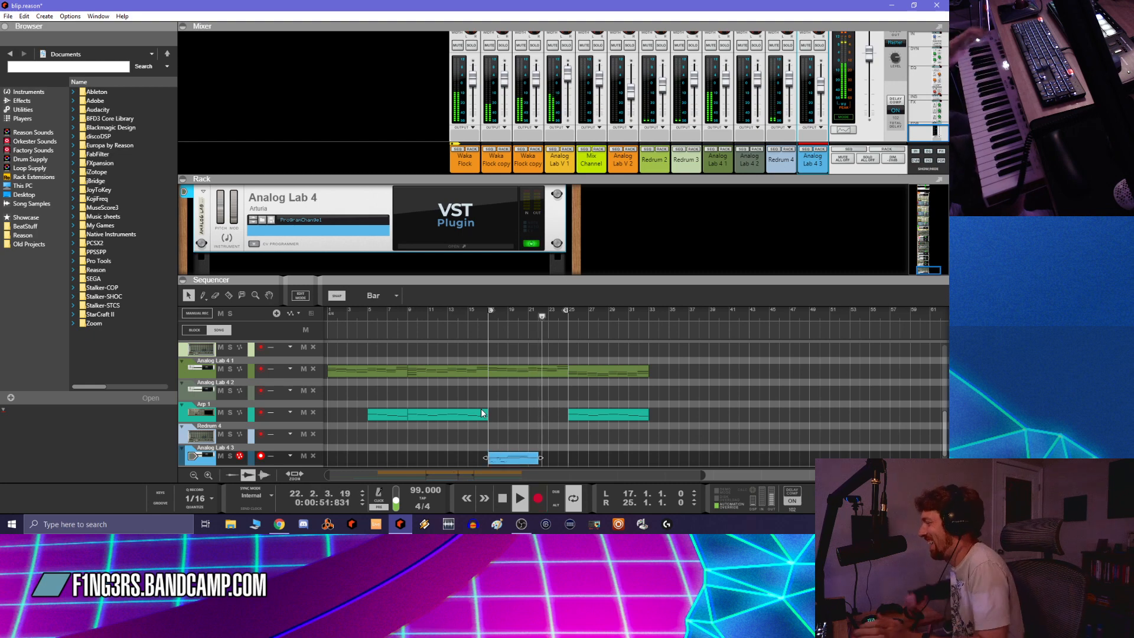
pyautogui.doubleClick(516, 461)
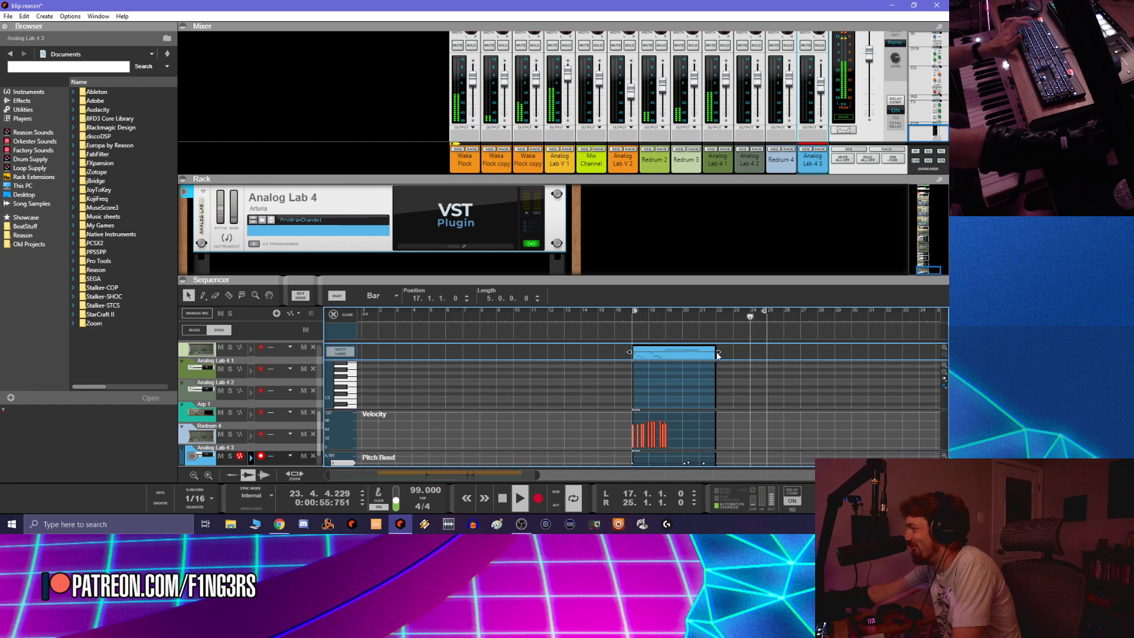
# Inspect the recorded lead clip's notes and play it back from bar 17
pyautogui.scroll(5, 712, 373)
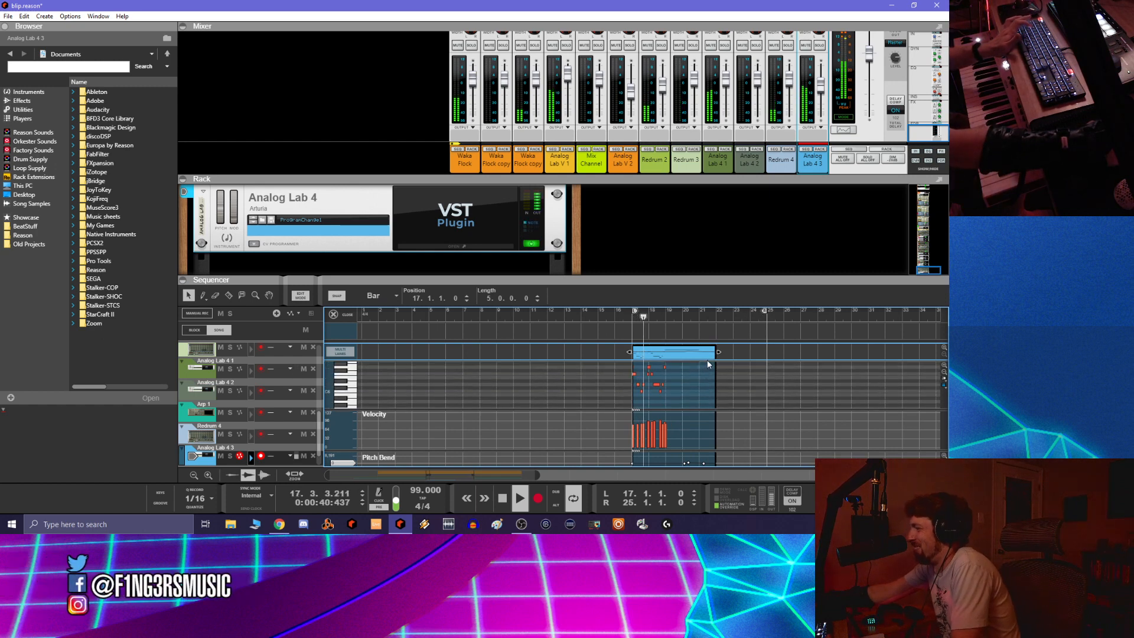
pyautogui.click(481, 393)
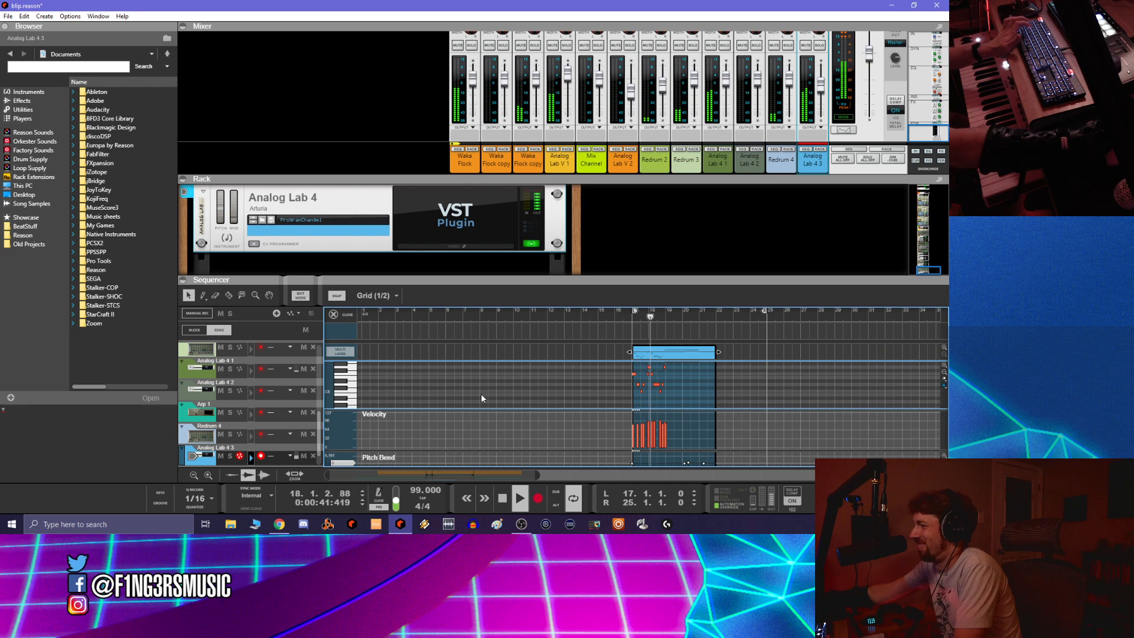
pyautogui.click(289, 449)
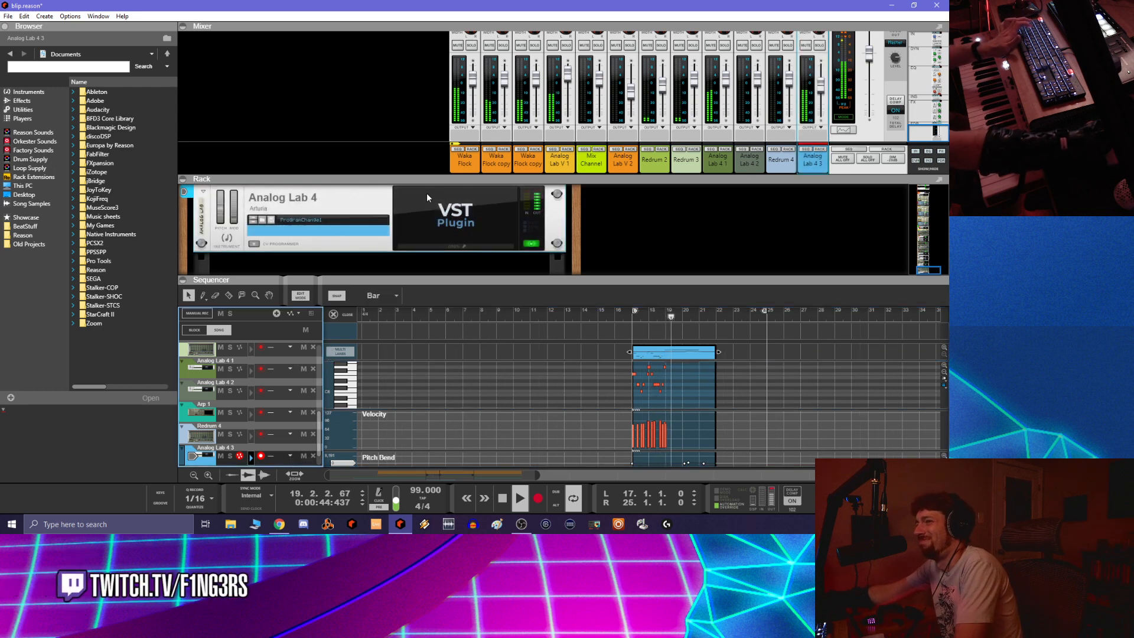
pyautogui.rightClick(377, 177)
pyautogui.click(699, 332)
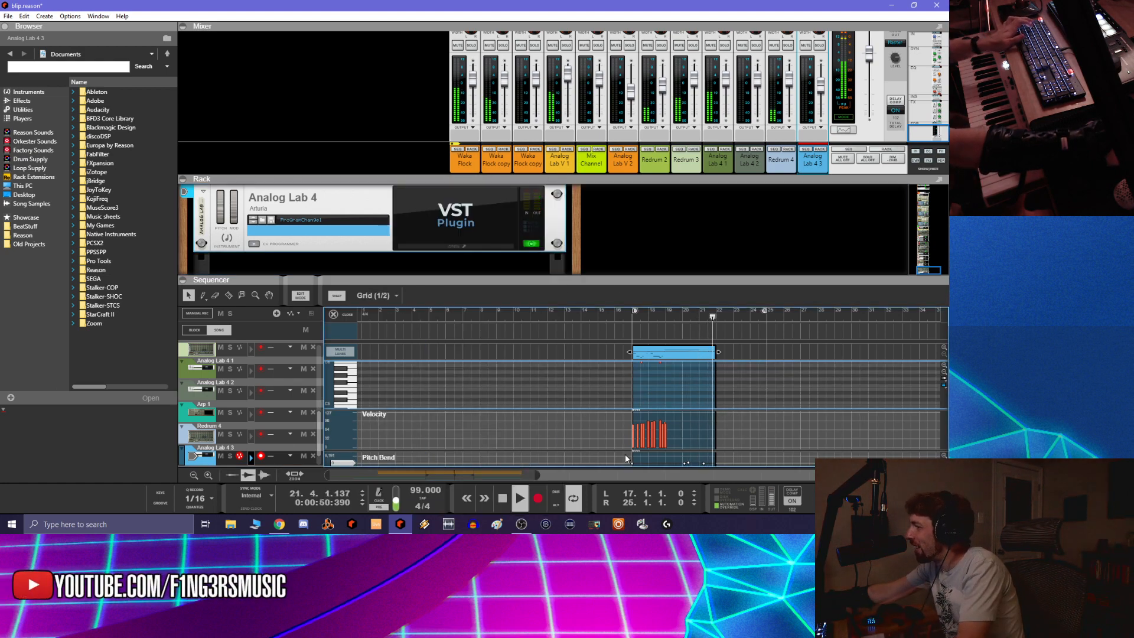
pyautogui.click(503, 498)
pyautogui.click(506, 499)
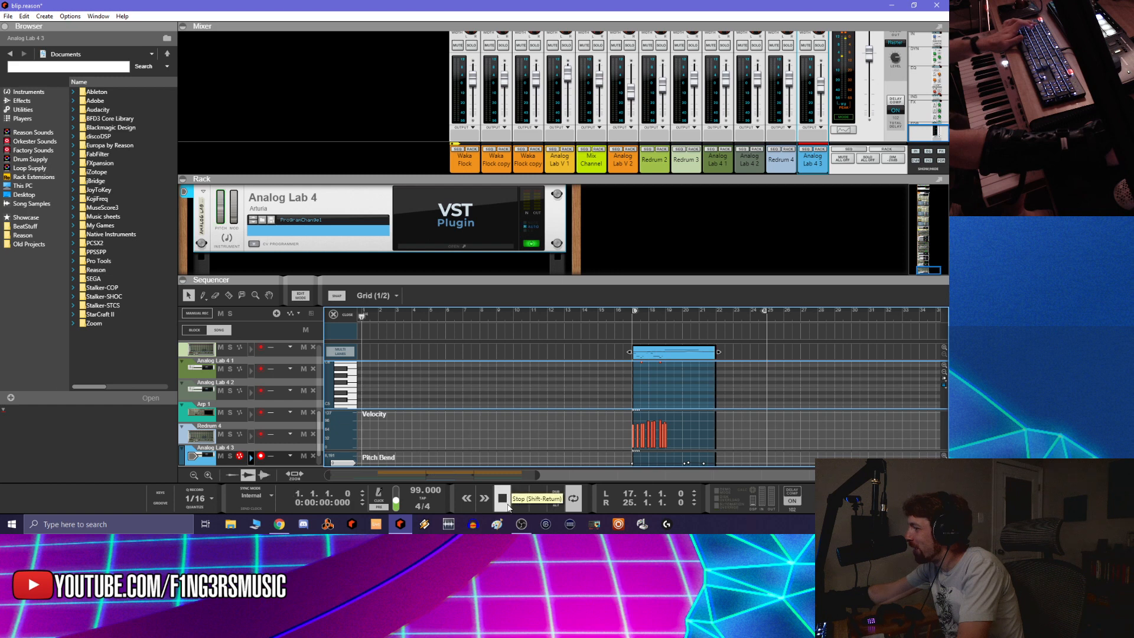
pyautogui.click(635, 314)
pyautogui.press('space')
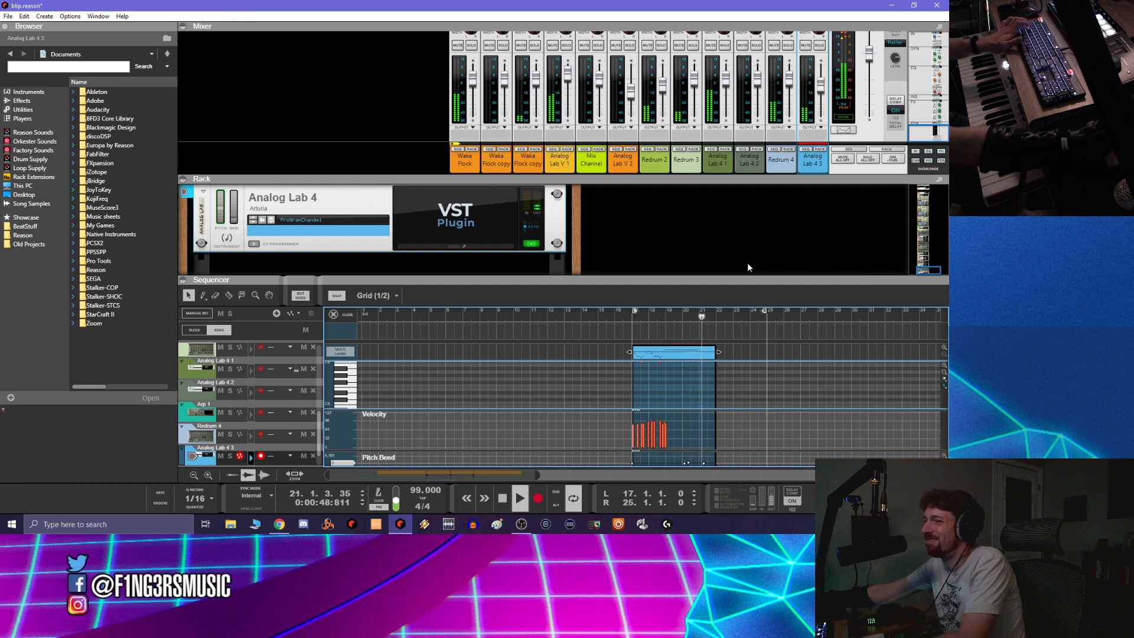
# Copy the lead clip to bar 21, play from bar 17, and shorten the copy to 4 bars so it ends at bar 25
pyautogui.click(716, 352)
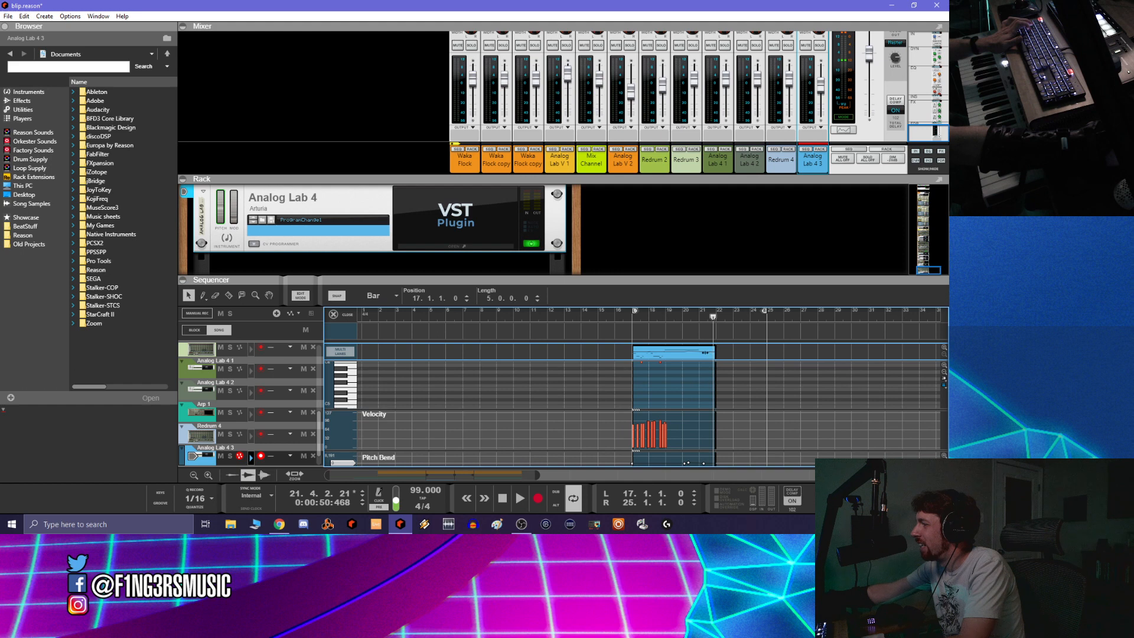
pyautogui.moveTo(680, 352); pyautogui.dragTo(734, 345)
pyautogui.click(630, 318)
pyautogui.press('space')
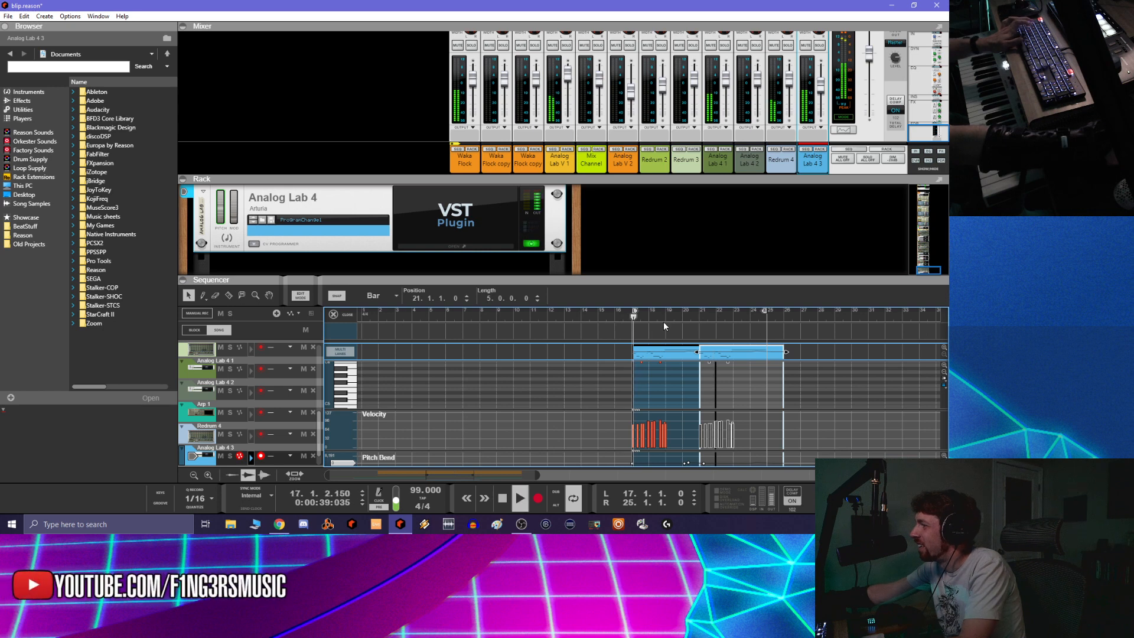
pyautogui.click(835, 361)
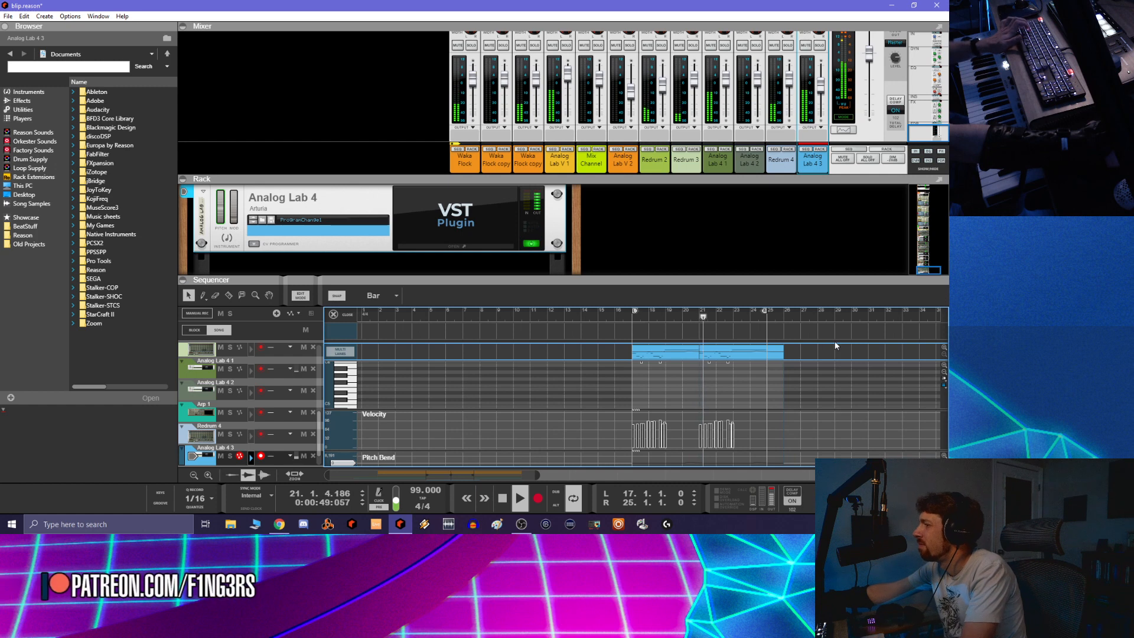
pyautogui.click(768, 353)
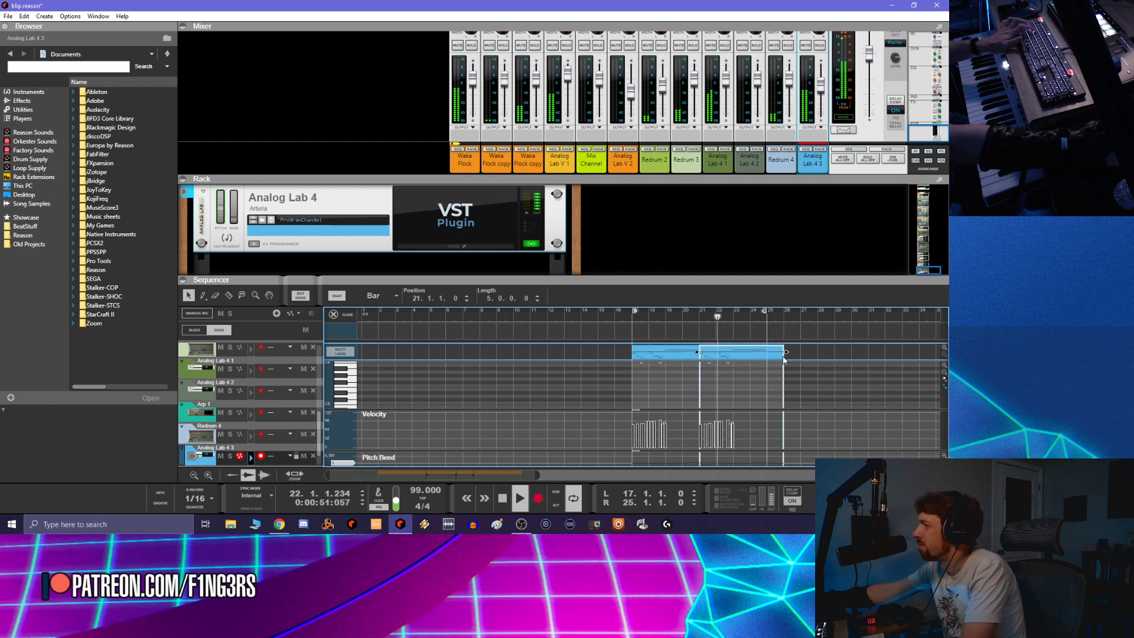
pyautogui.moveTo(774, 352); pyautogui.dragTo(757, 353)
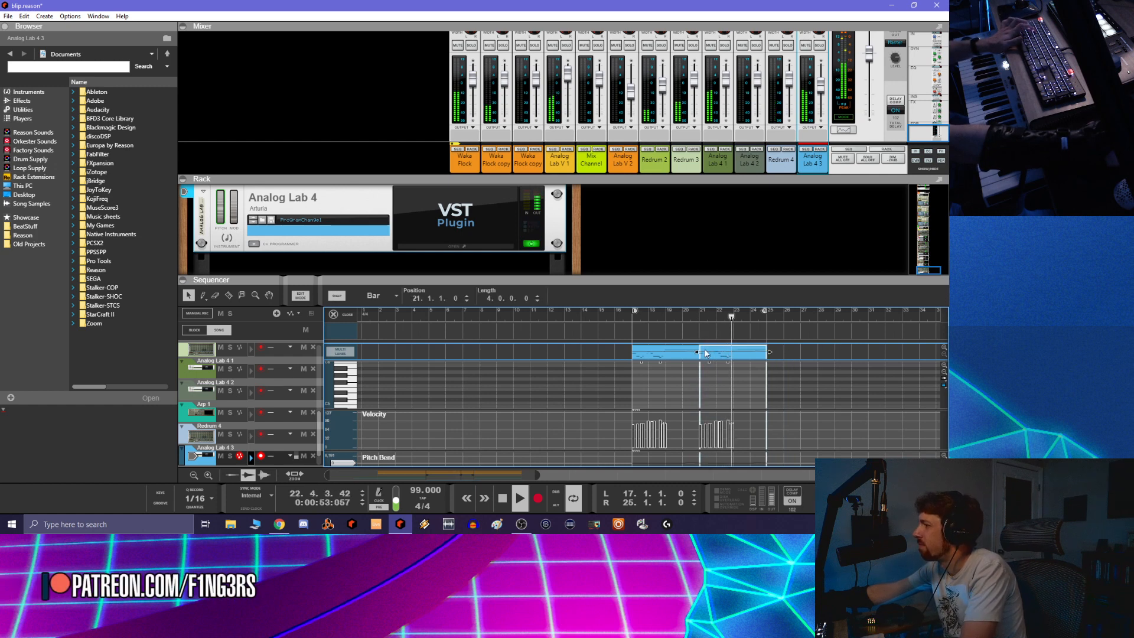
# Add a Rev PLATE-140 reverb to the Analog Lab 4 3 device and open its plugin window
pyautogui.rightClick(296, 241)
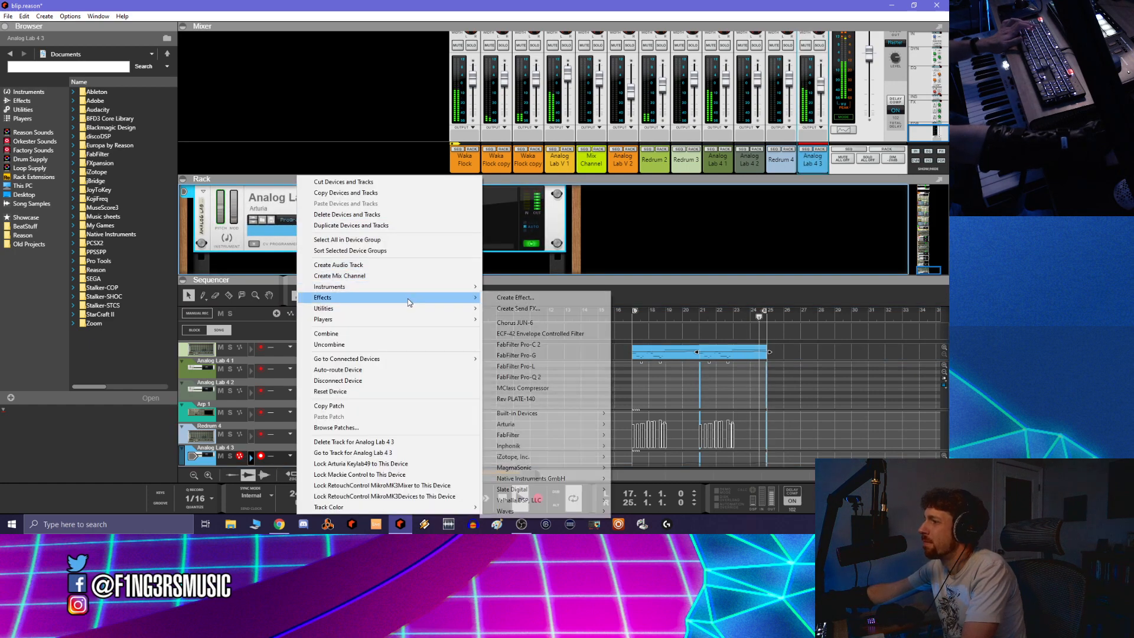
pyautogui.click(540, 398)
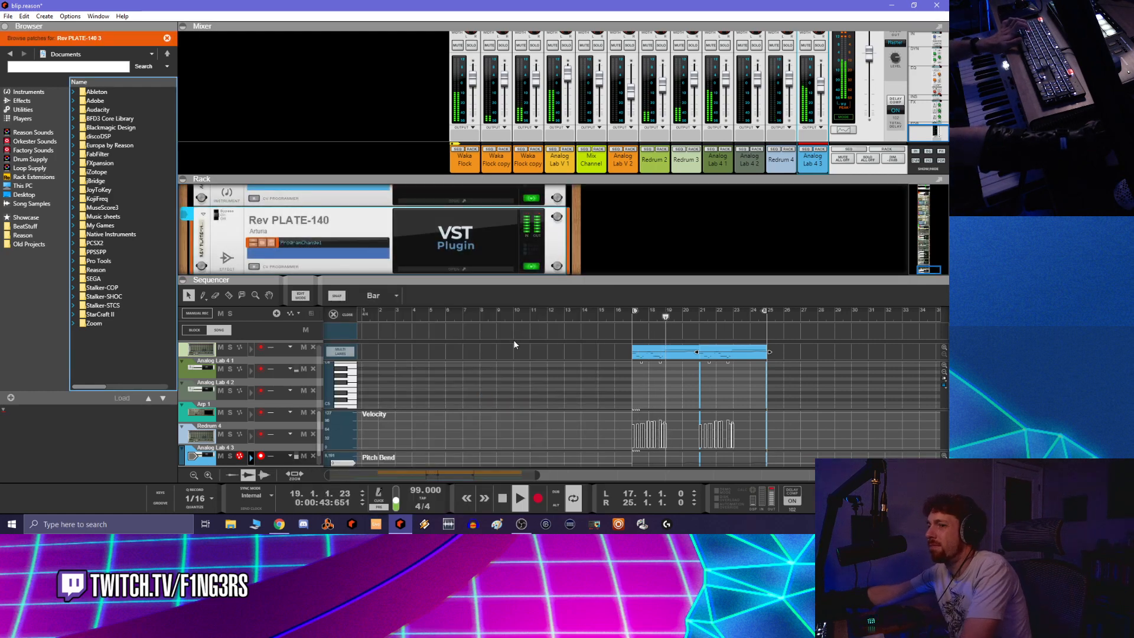
pyautogui.click(445, 269)
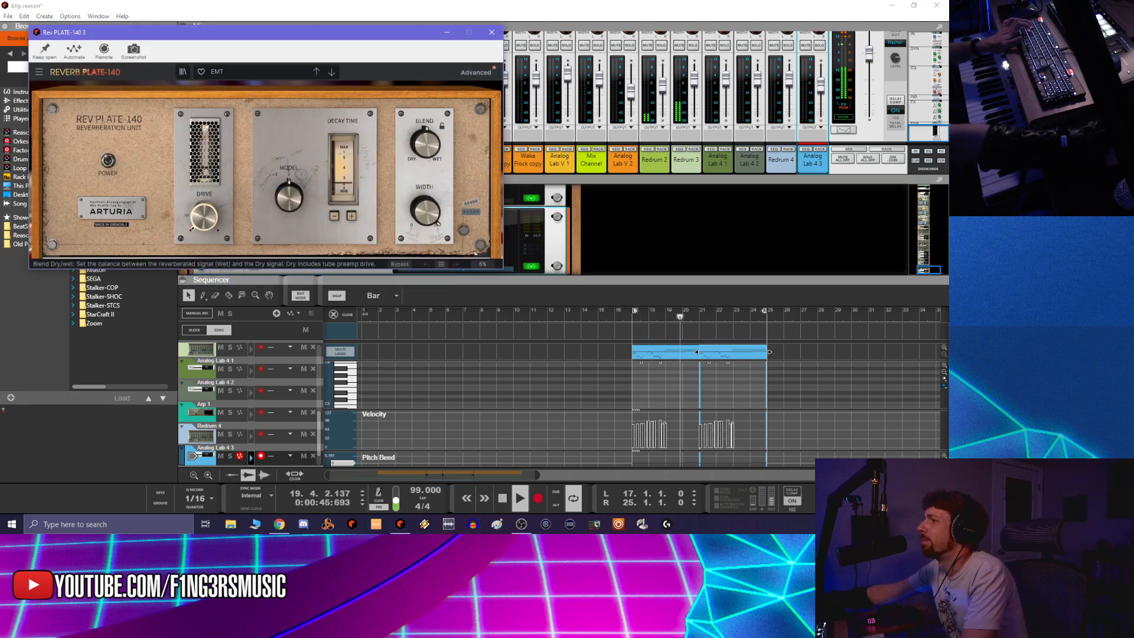
# Lower the Analog Lab 4 3 channel level to -10.32 dB during playback, close the reverb window, and save the song
pyautogui.click(629, 313)
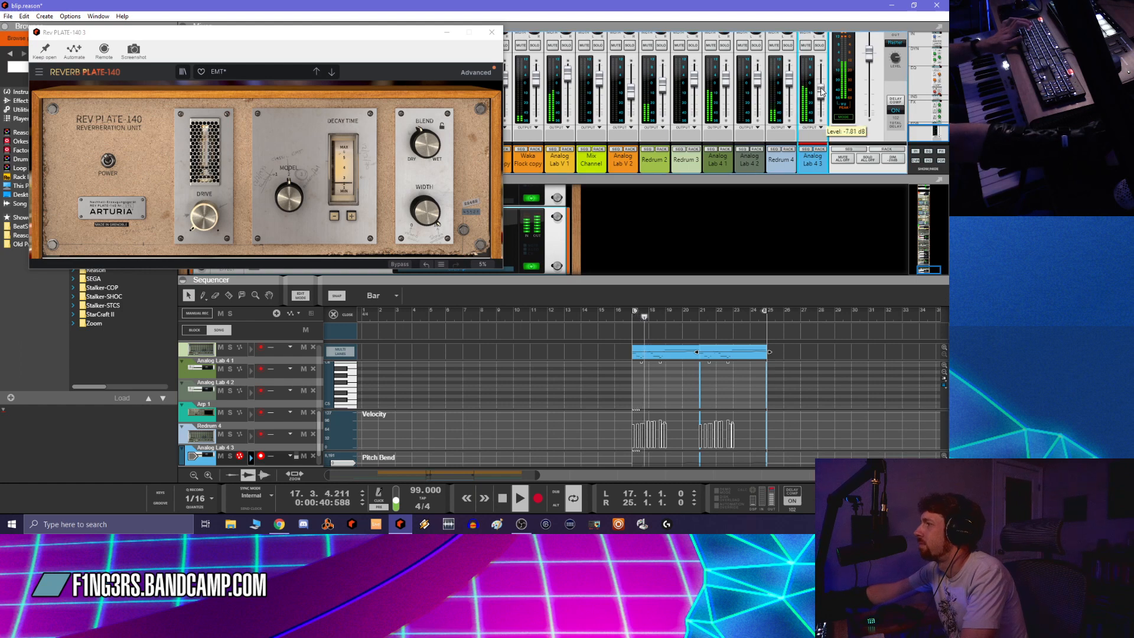
pyautogui.moveTo(819, 82); pyautogui.dragTo(821, 92)
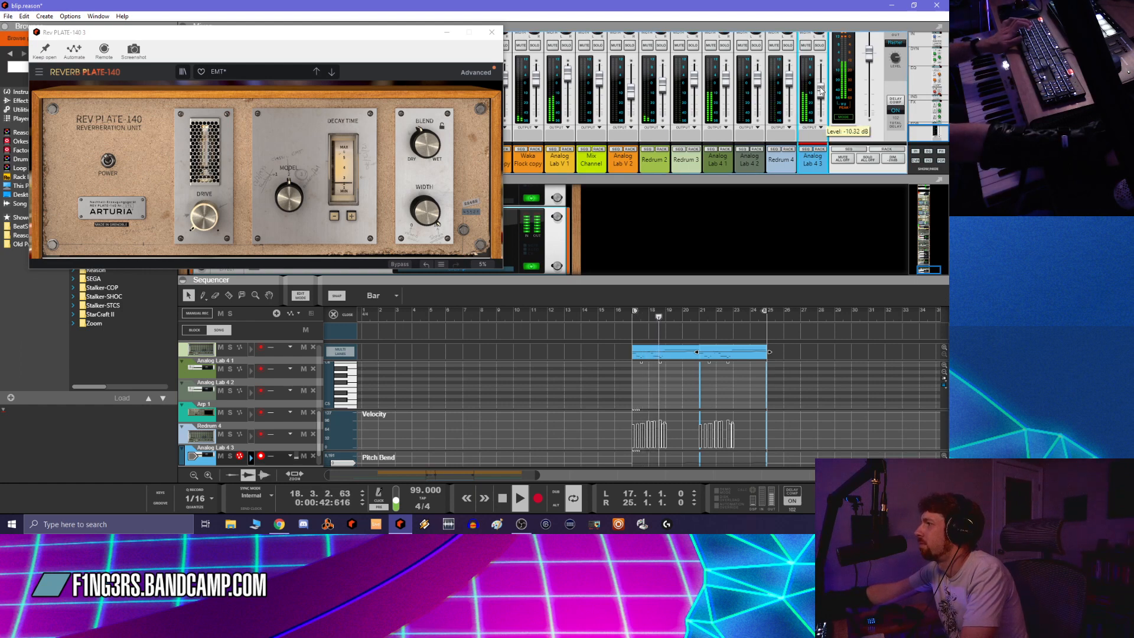
pyautogui.click(491, 32)
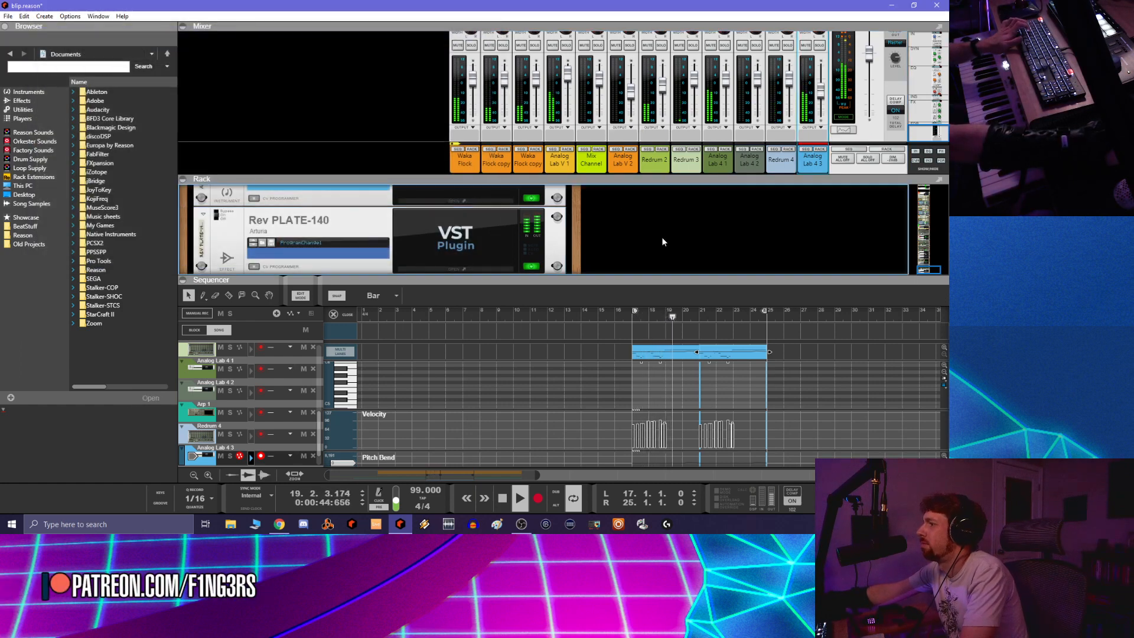
pyautogui.hotkey('ctrl', 's')
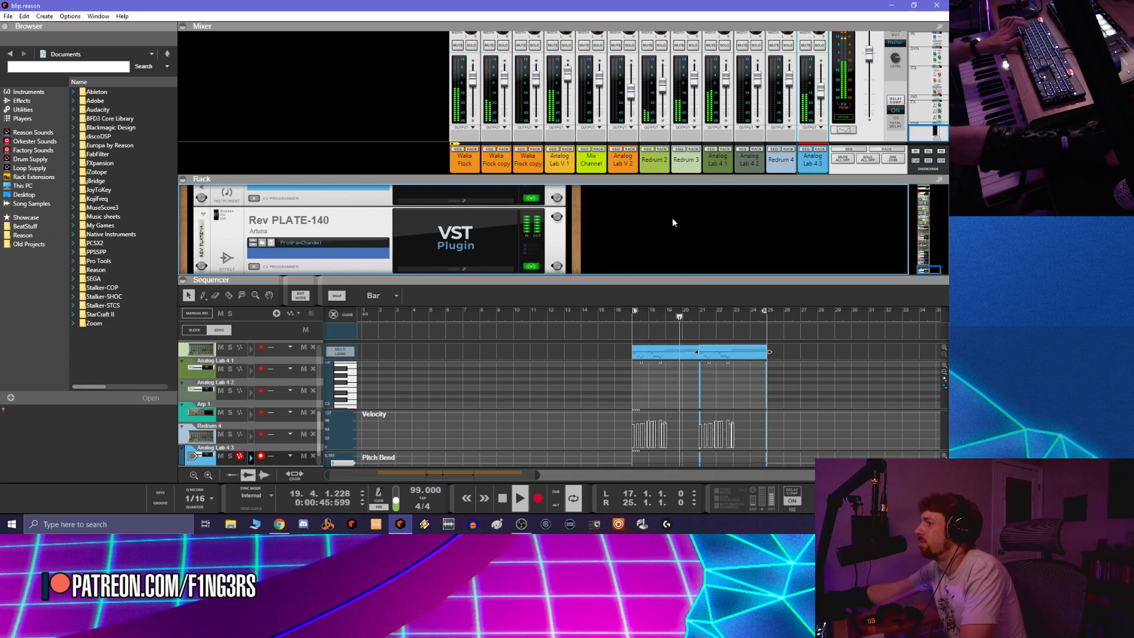
# Go to the lead's devices in the rack and add an MClass Compressor after the Rev PLATE-140
pyautogui.click(820, 149)
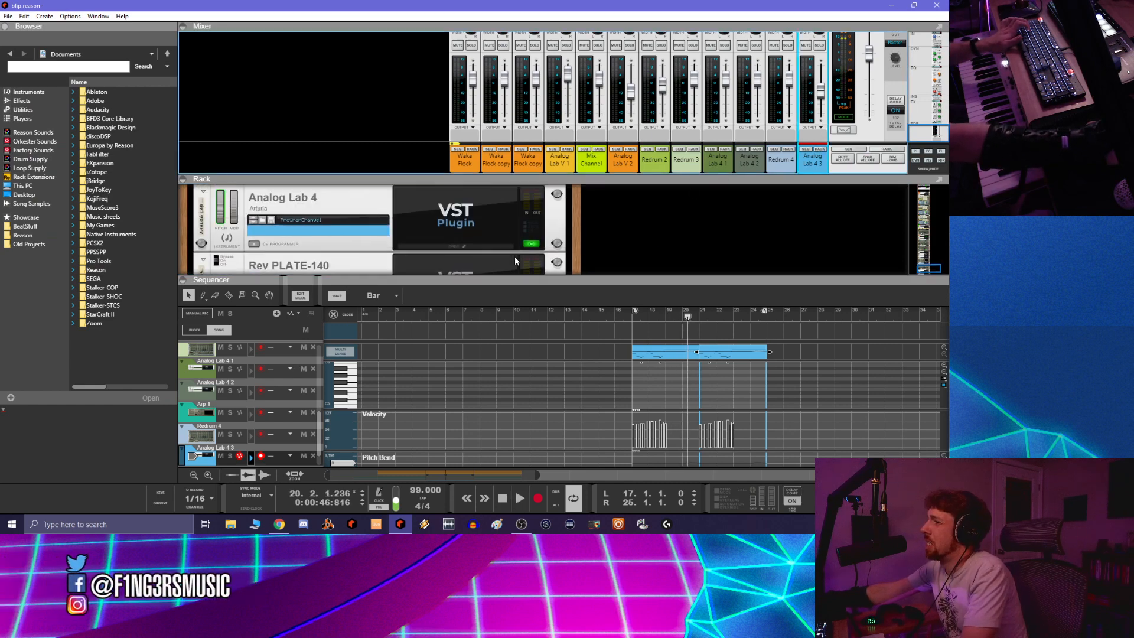
pyautogui.rightClick(351, 203)
pyautogui.click(540, 227)
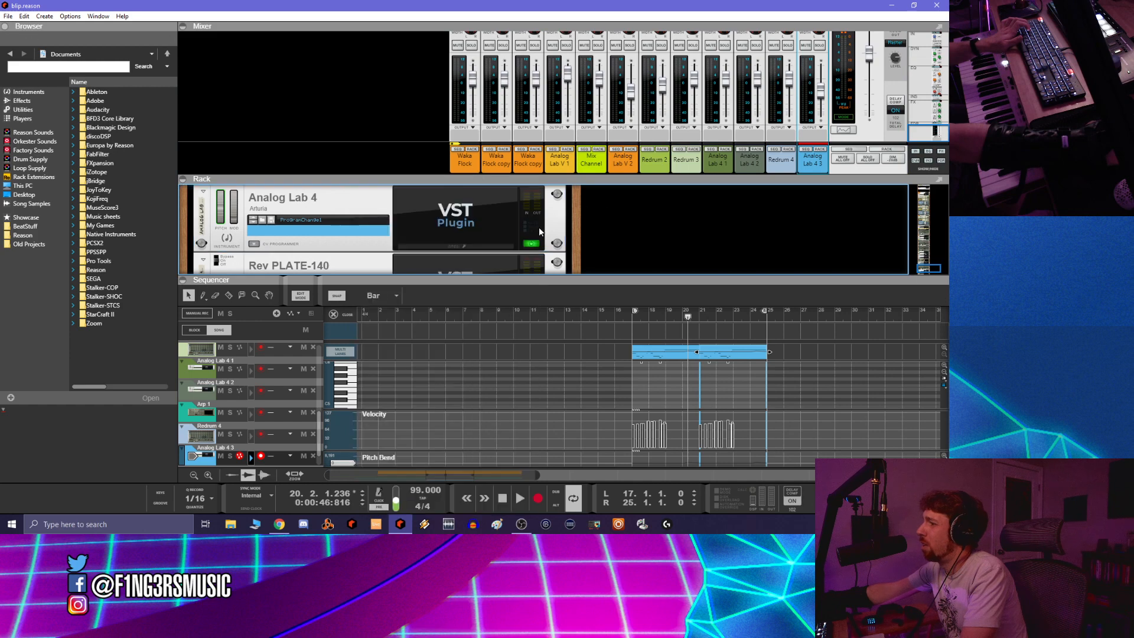
pyautogui.scroll(-2, 401, 247)
pyautogui.rightClick(368, 201)
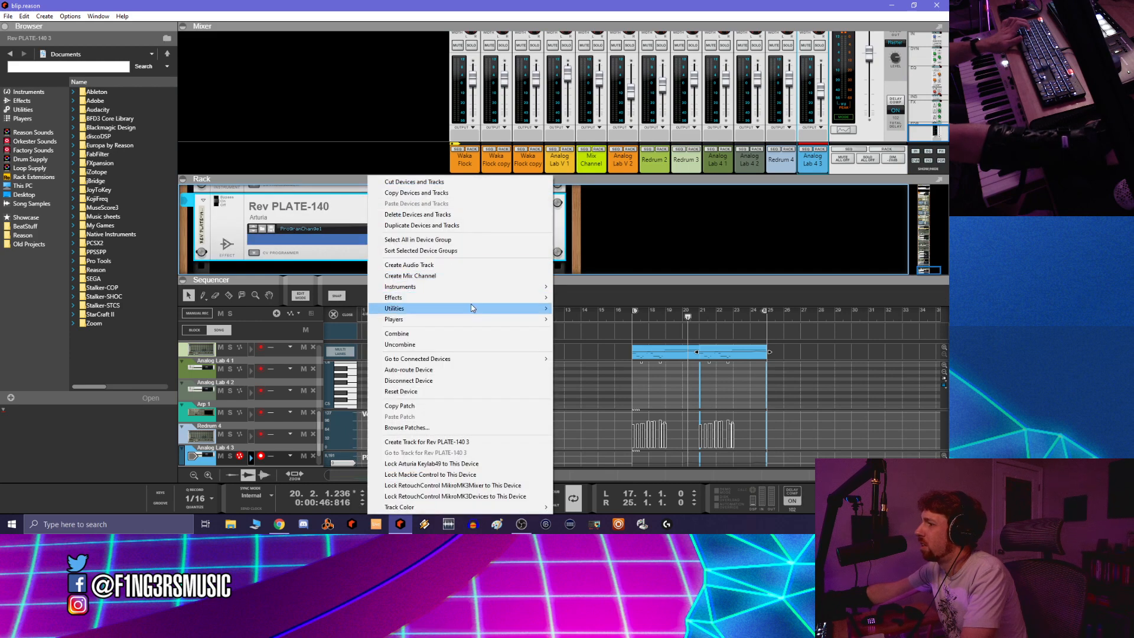
pyautogui.moveTo(532, 297)
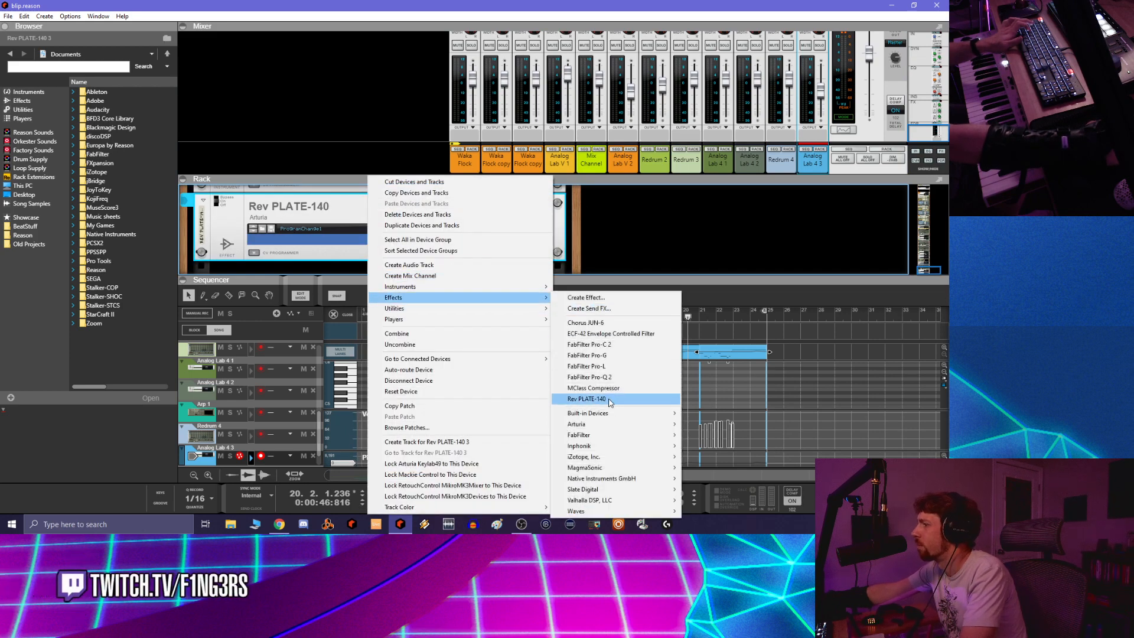
pyautogui.click(593, 388)
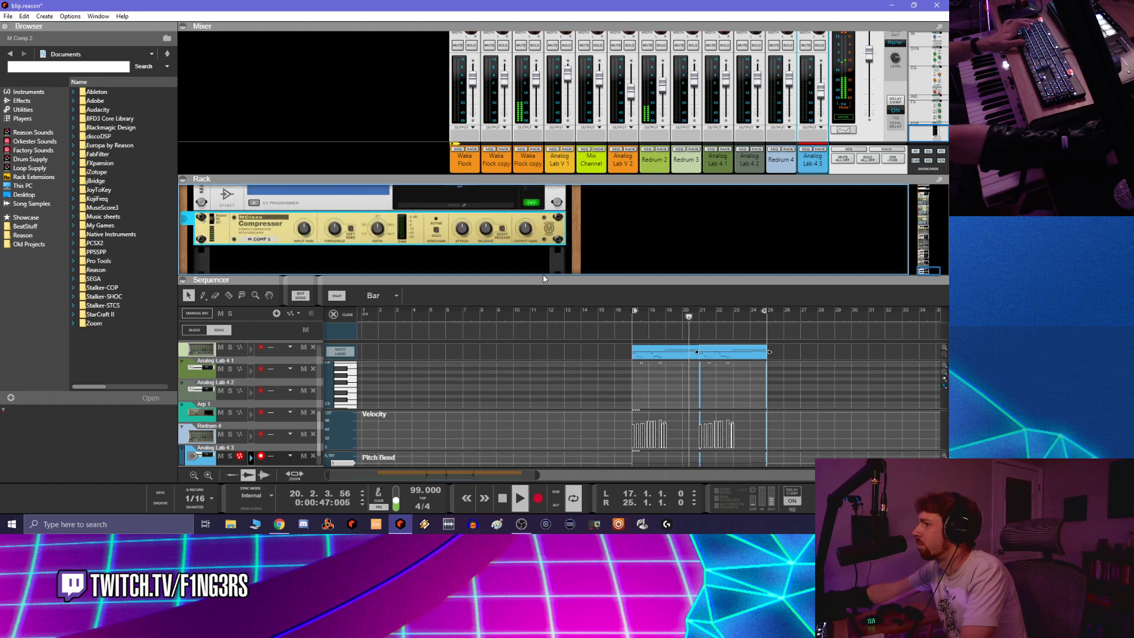
# Restart playback at bar 17 and add a Redrum Drum Computer after the lead's MClass Compressor
pyautogui.click(630, 318)
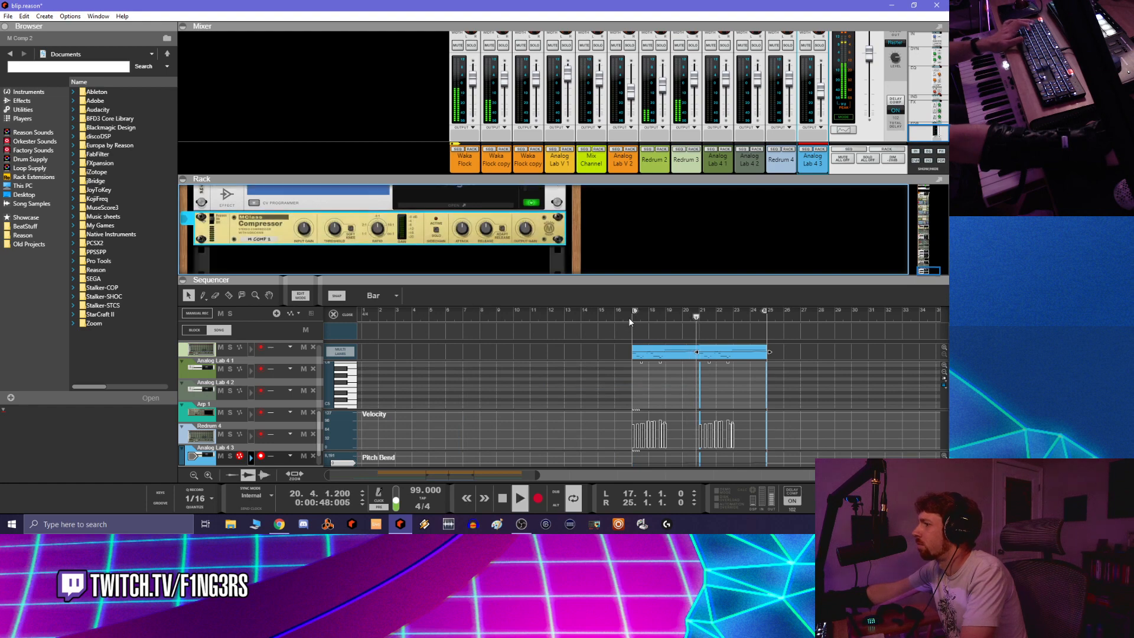
pyautogui.rightClick(365, 228)
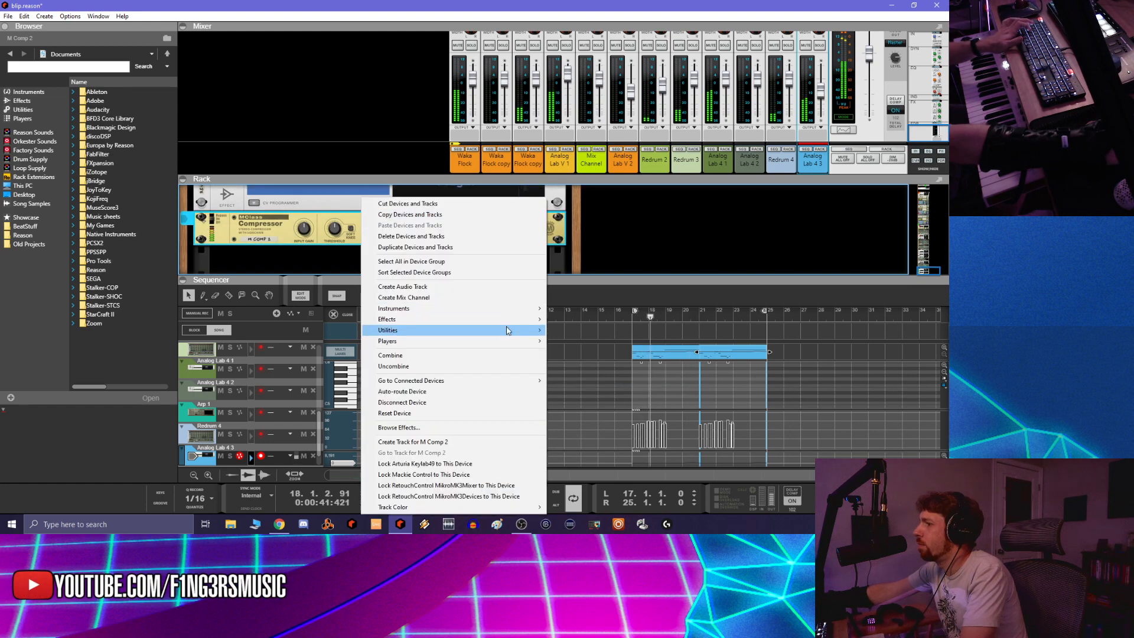
pyautogui.moveTo(519, 308)
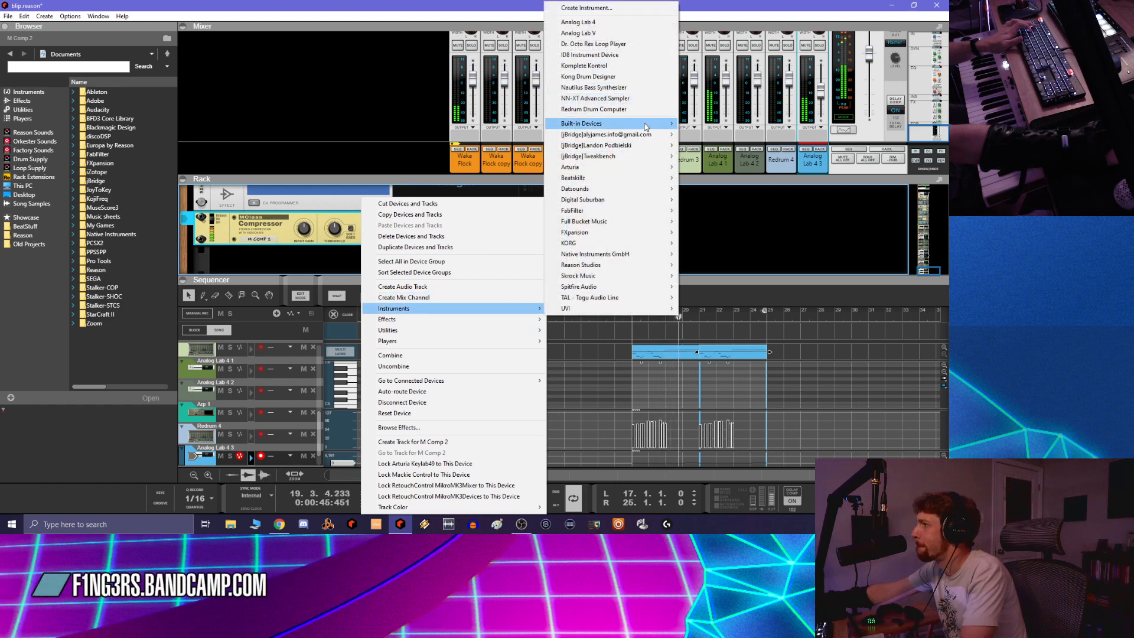
pyautogui.moveTo(651, 127)
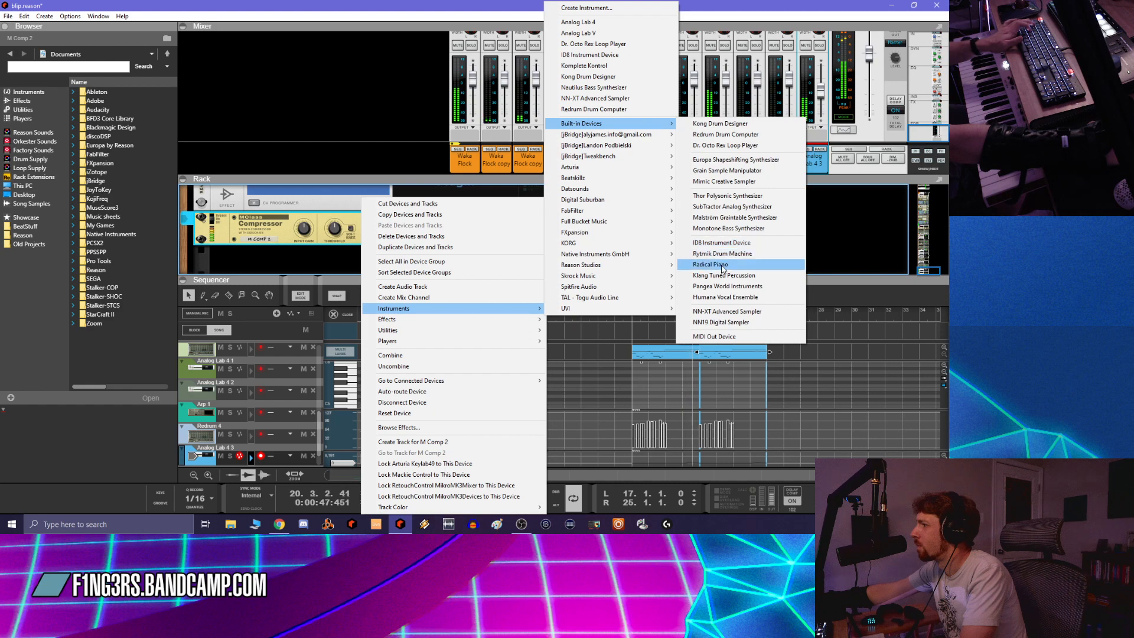
pyautogui.click(615, 109)
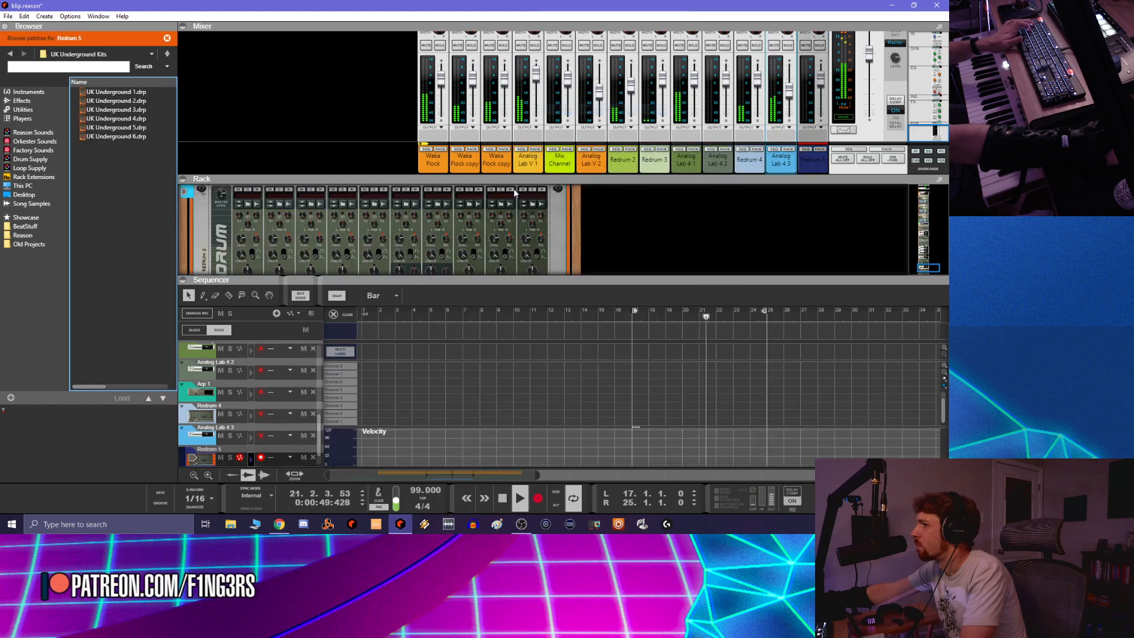
# Find the Redrum 1 device further up in the rack and copy its patch
pyautogui.click(250, 205)
pyautogui.scroll(10, 264, 235)
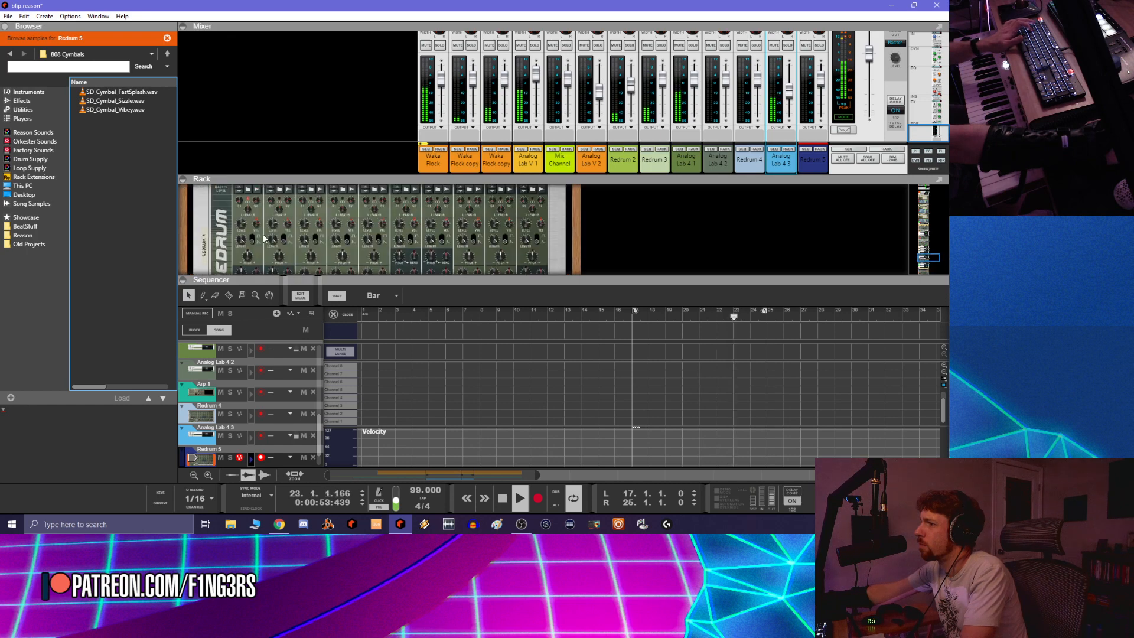
pyautogui.scroll(8, 264, 235)
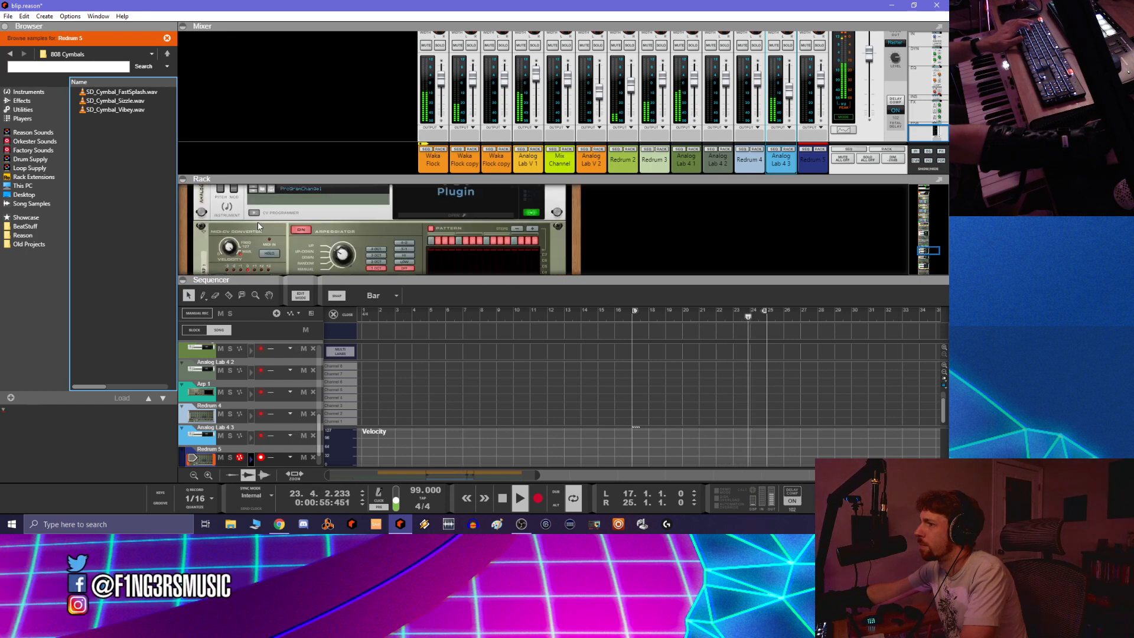
pyautogui.scroll(8, 257, 222)
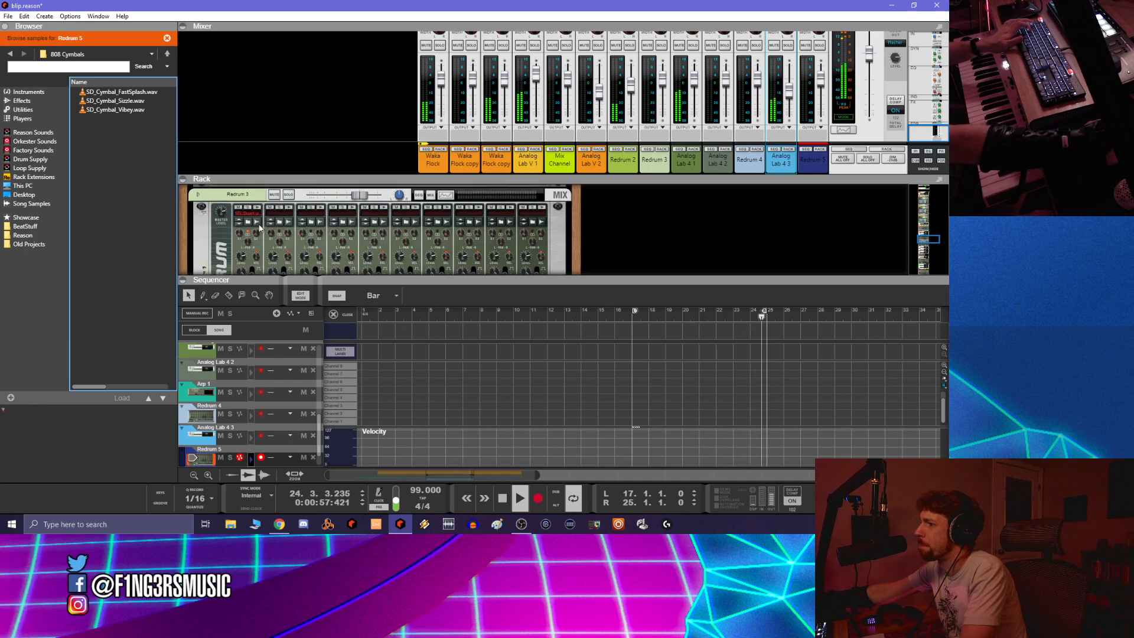
pyautogui.scroll(6, 260, 228)
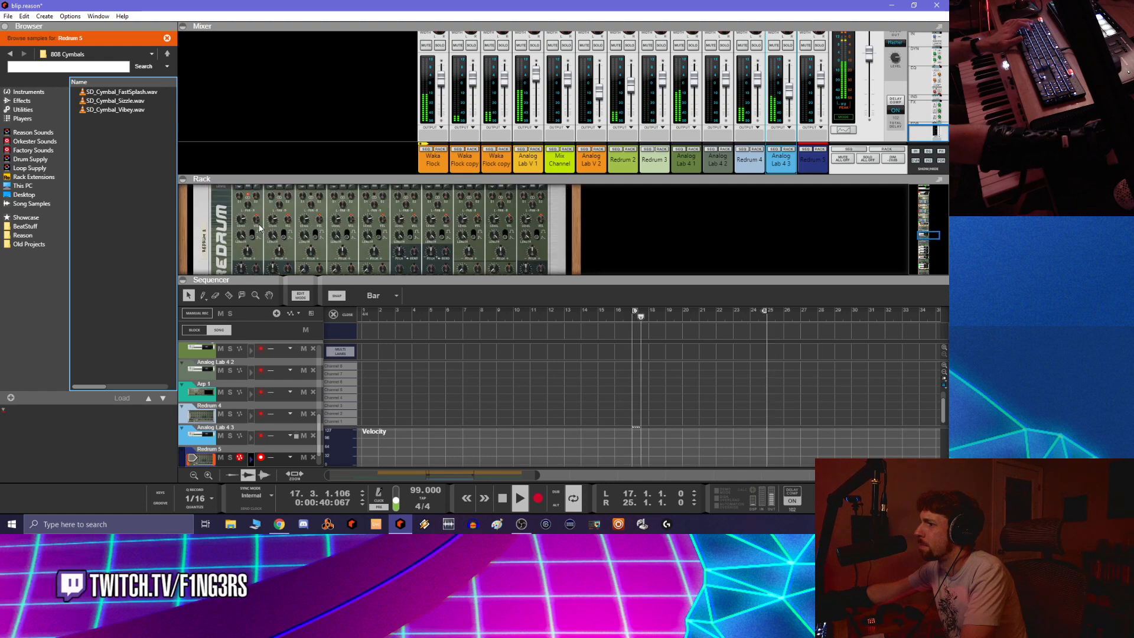
pyautogui.scroll(6, 256, 228)
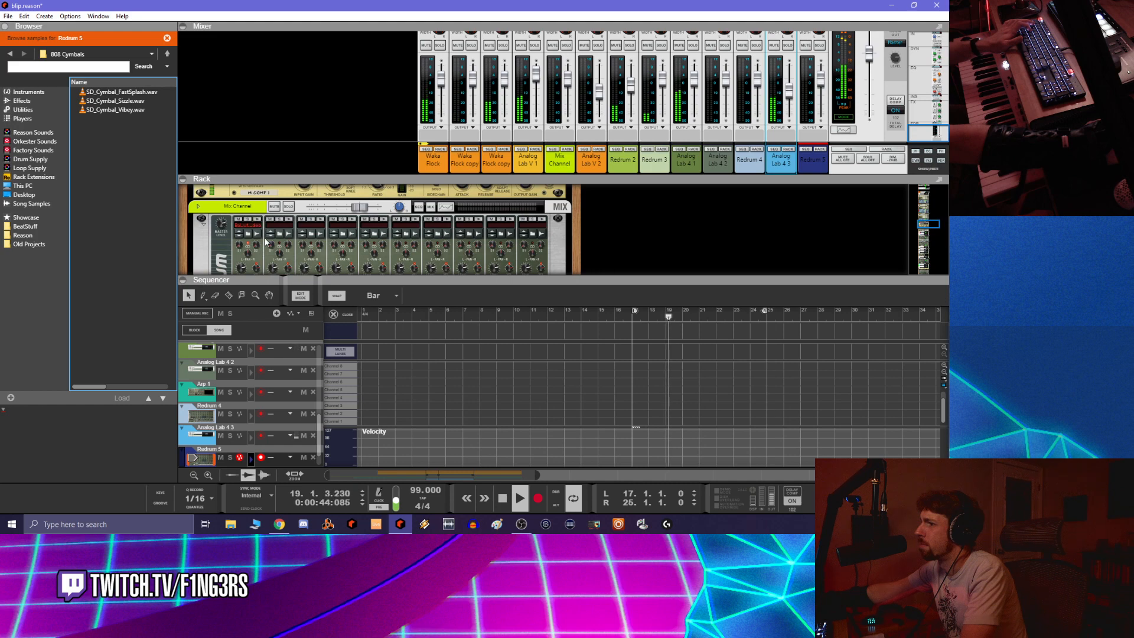
pyautogui.click(220, 236)
pyautogui.rightClick(219, 237)
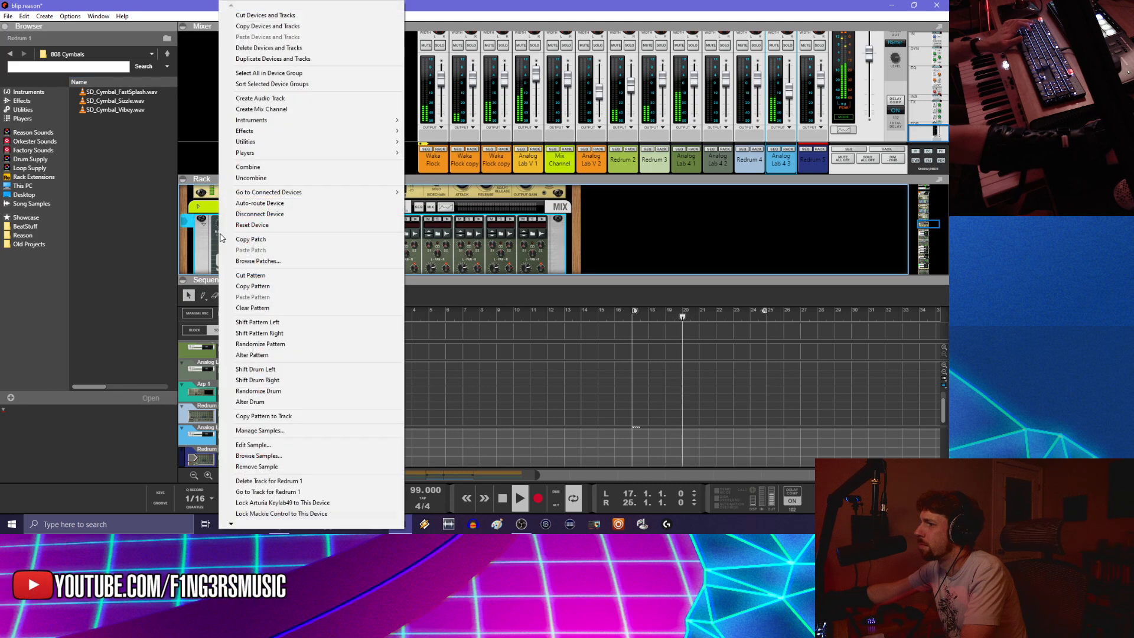
pyautogui.click(263, 240)
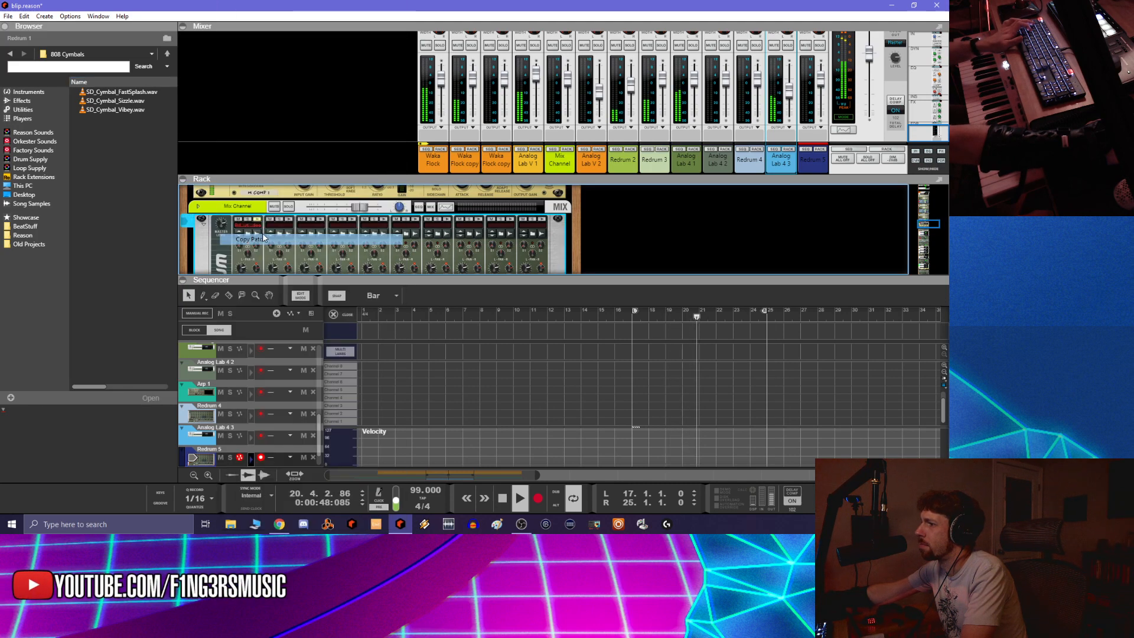
# Paste the copied patch into the Redrum 5 device at the end of the rack
pyautogui.moveTo(929, 225); pyautogui.dragTo(918, 283)
pyautogui.scroll(3, 452, 224)
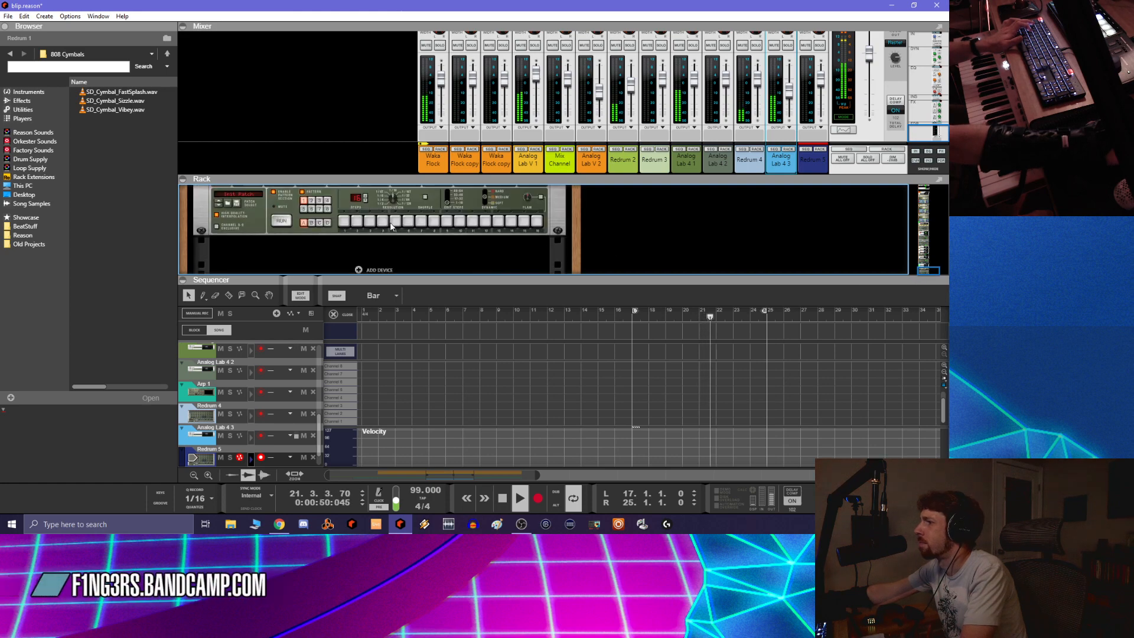
pyautogui.rightClick(200, 228)
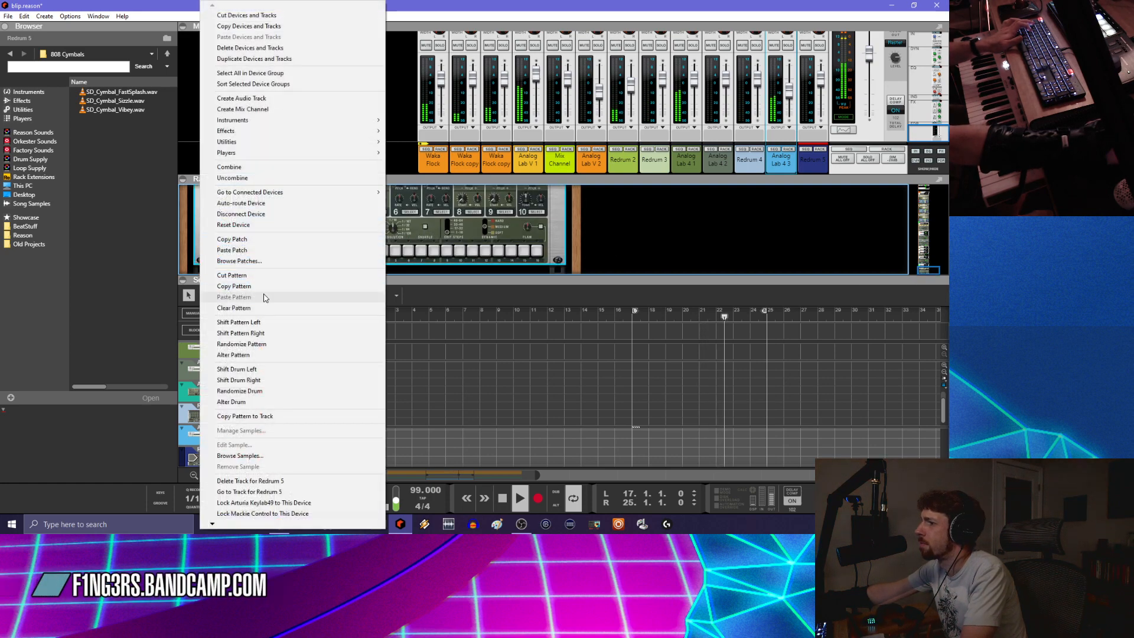
pyautogui.click(267, 251)
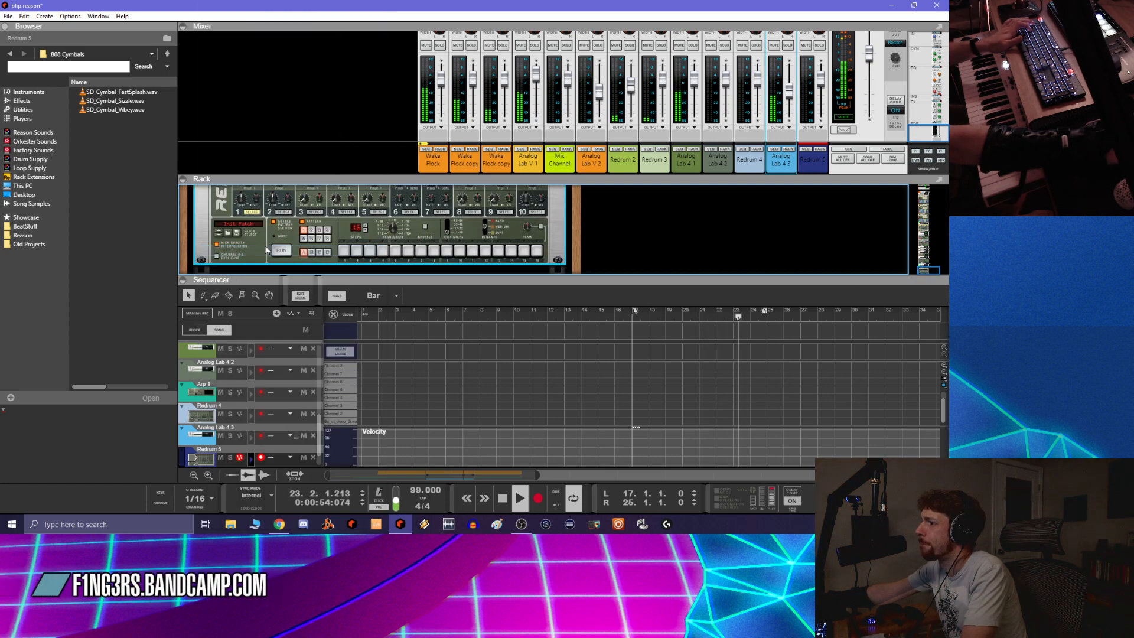
# Program drum channel 1 of Redrum 5 with hits on steps 1, 5, 9 and 13
pyautogui.scroll(-3, 260, 245)
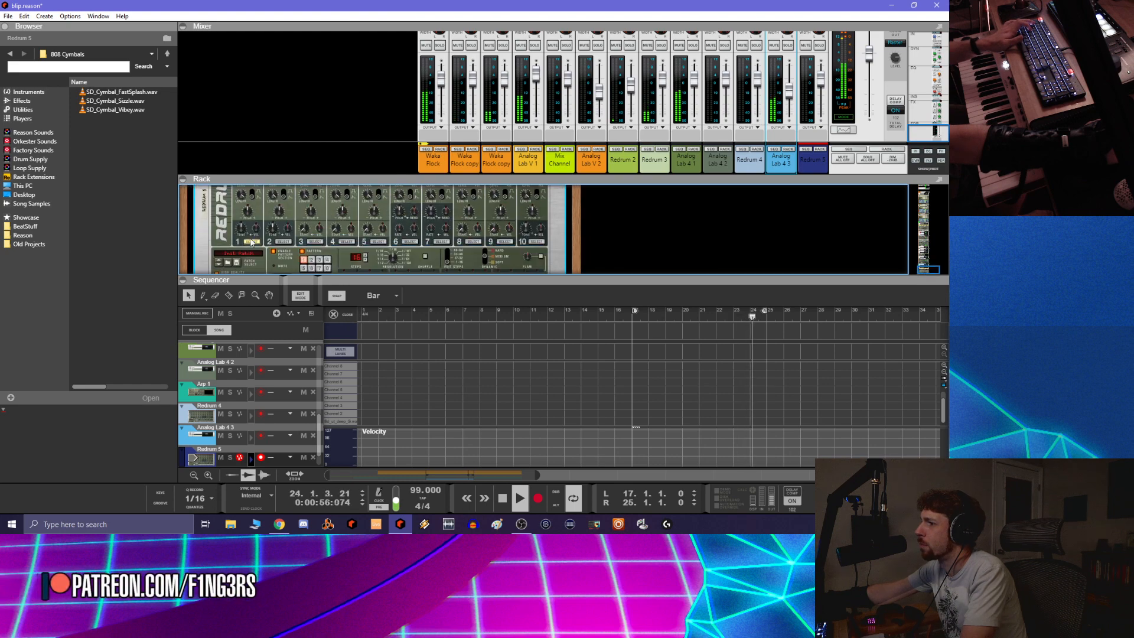
pyautogui.scroll(-2, 323, 267)
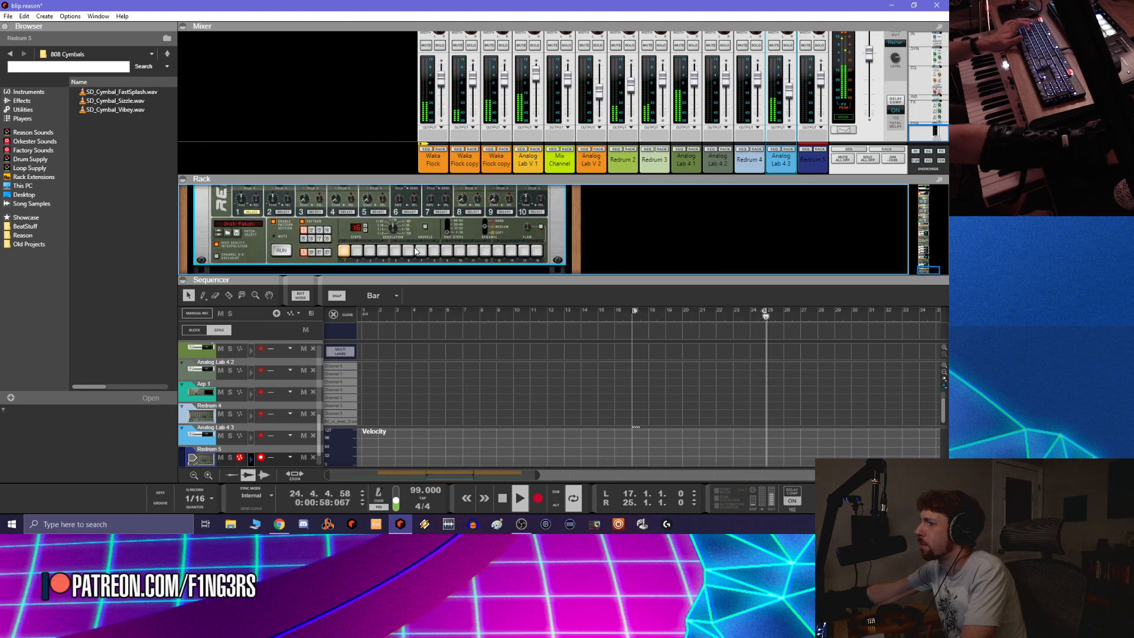
pyautogui.click(447, 250)
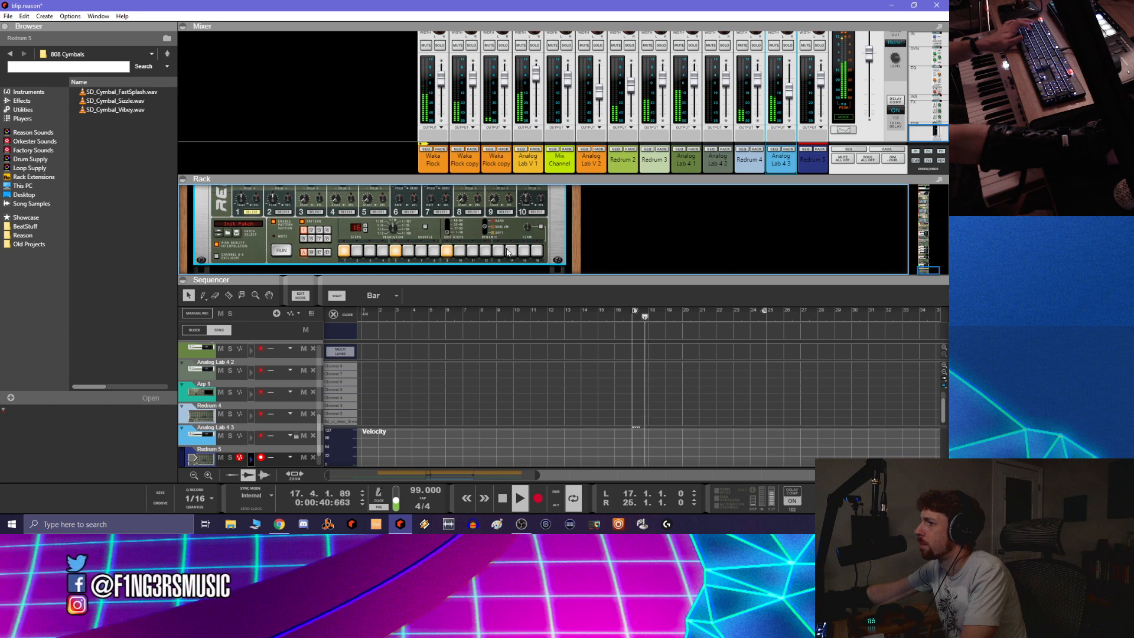
pyautogui.click(495, 251)
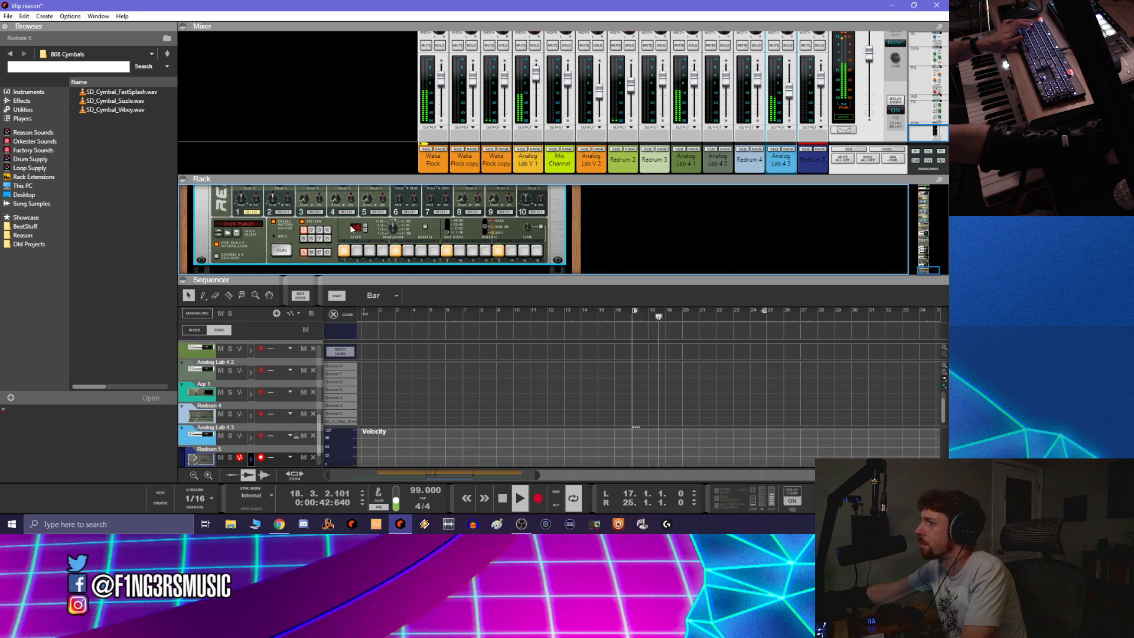
# Route Redrum 5's stereo outputs into the sidechain inputs of the lead's M Comp 2 and run the Redrum 5 pattern
pyautogui.press('Tab')
pyautogui.scroll(4, 313, 225)
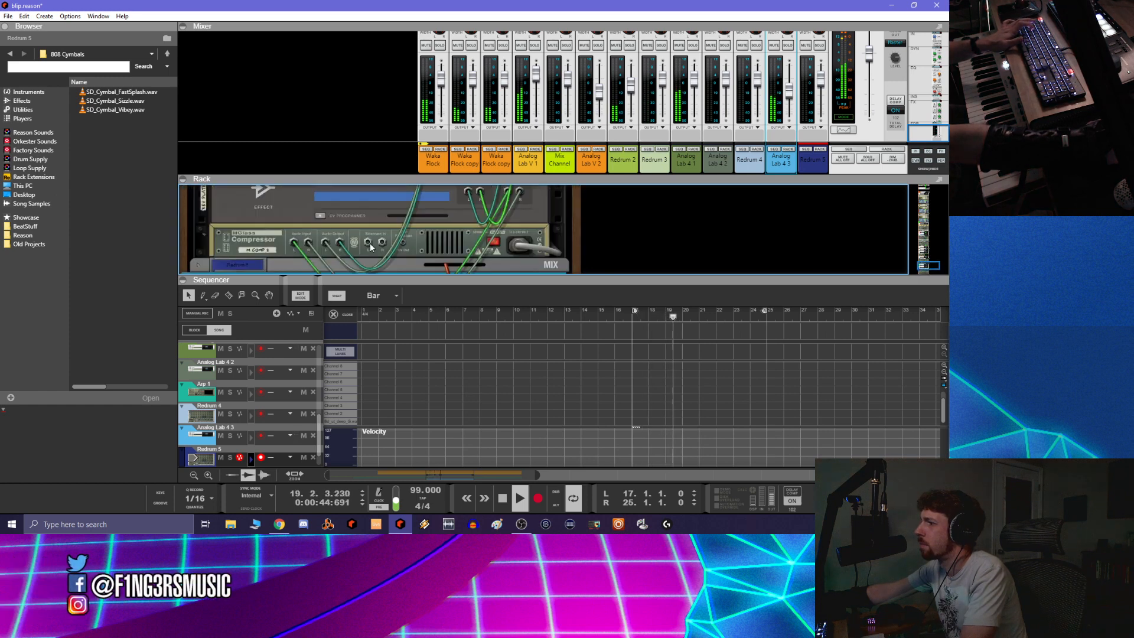
pyautogui.moveTo(370, 243); pyautogui.dragTo(509, 230)
pyautogui.scroll(1, 404, 222)
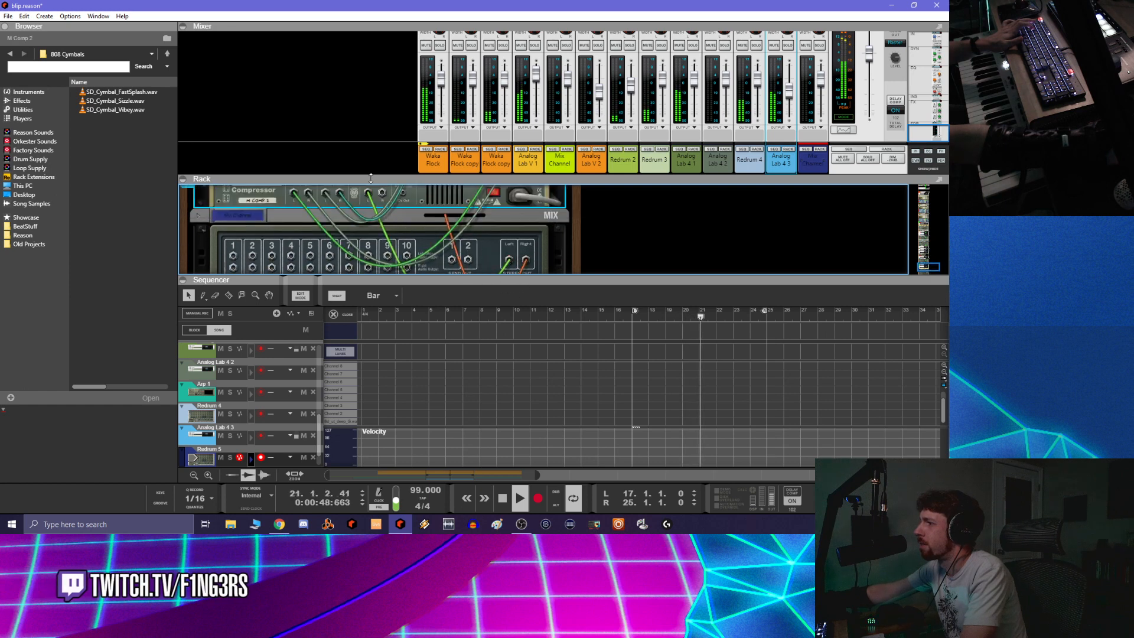
pyautogui.scroll(-2, 384, 194)
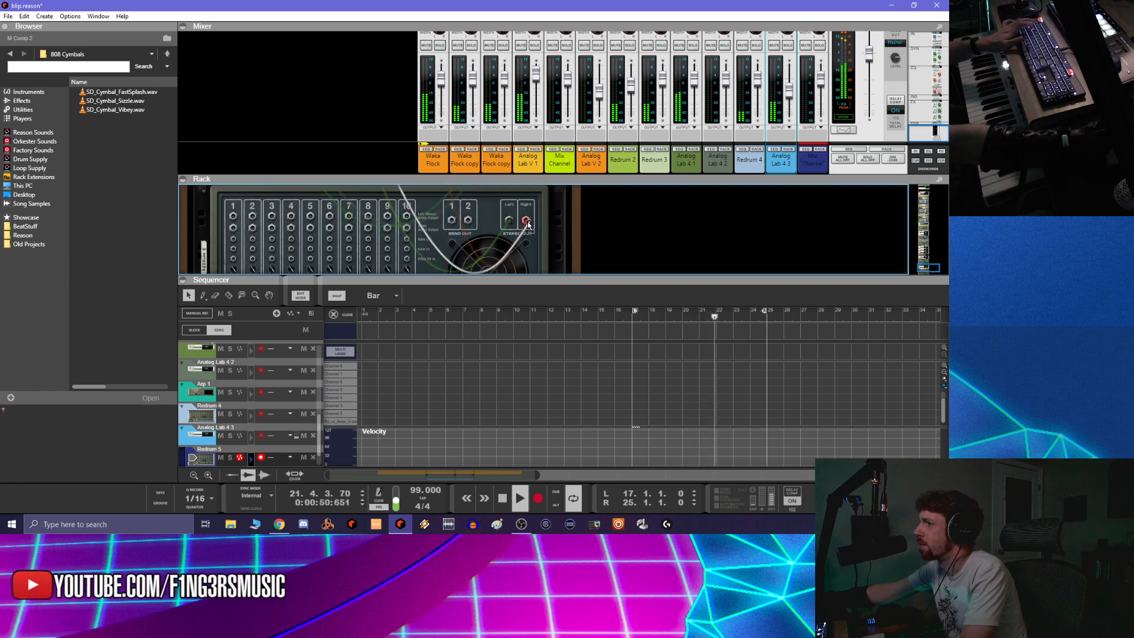
pyautogui.press('Tab')
pyautogui.scroll(-3, 407, 251)
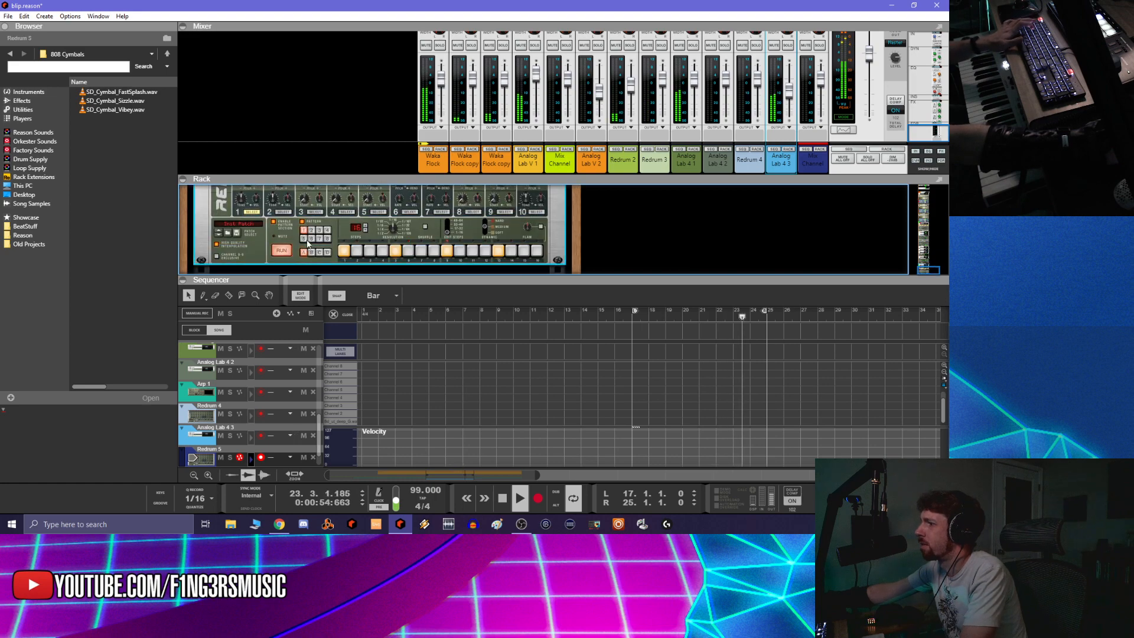
# Adjust M Comp 2's ratio, set its threshold to about -21.3 dB and release to about 249 ms, and save the song
pyautogui.scroll(3, 384, 248)
pyautogui.click(386, 236)
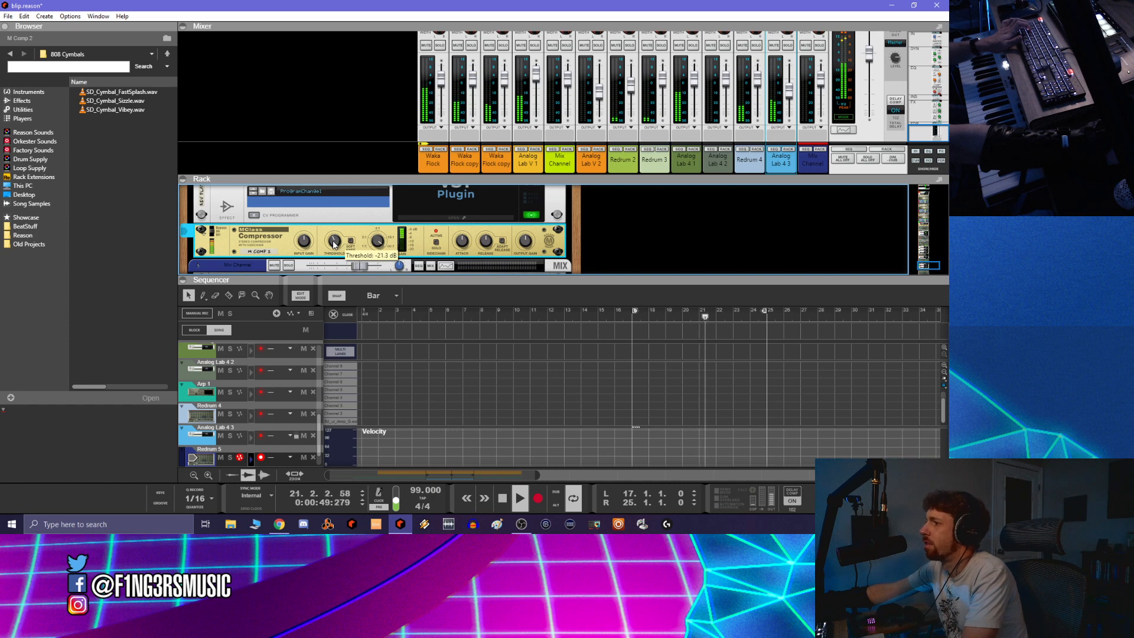
pyautogui.click(650, 252)
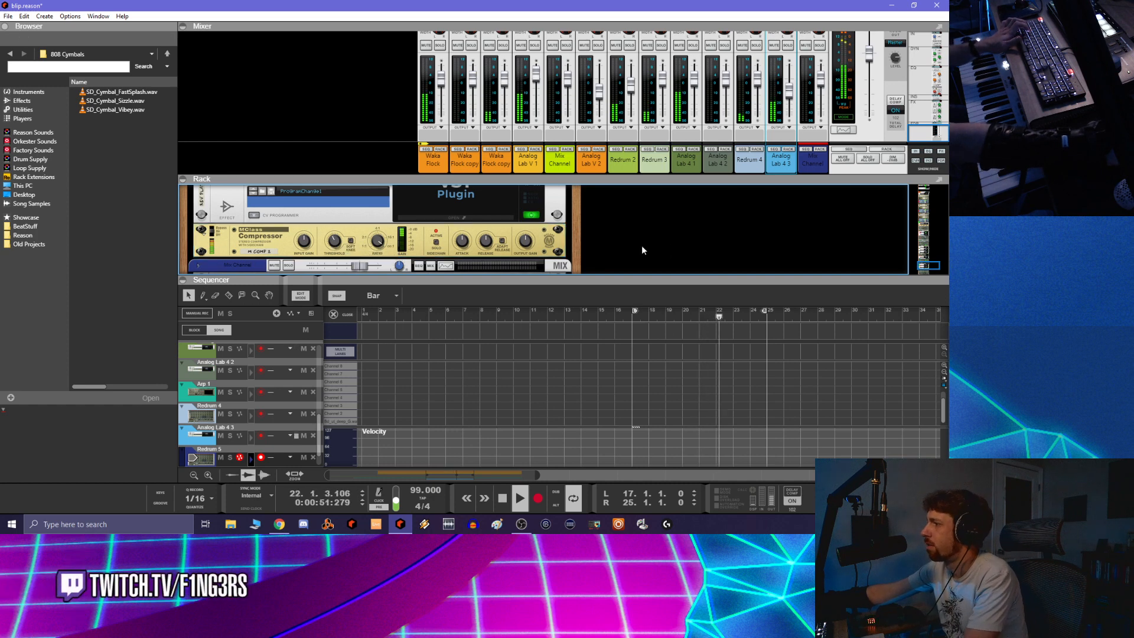
pyautogui.click(337, 241)
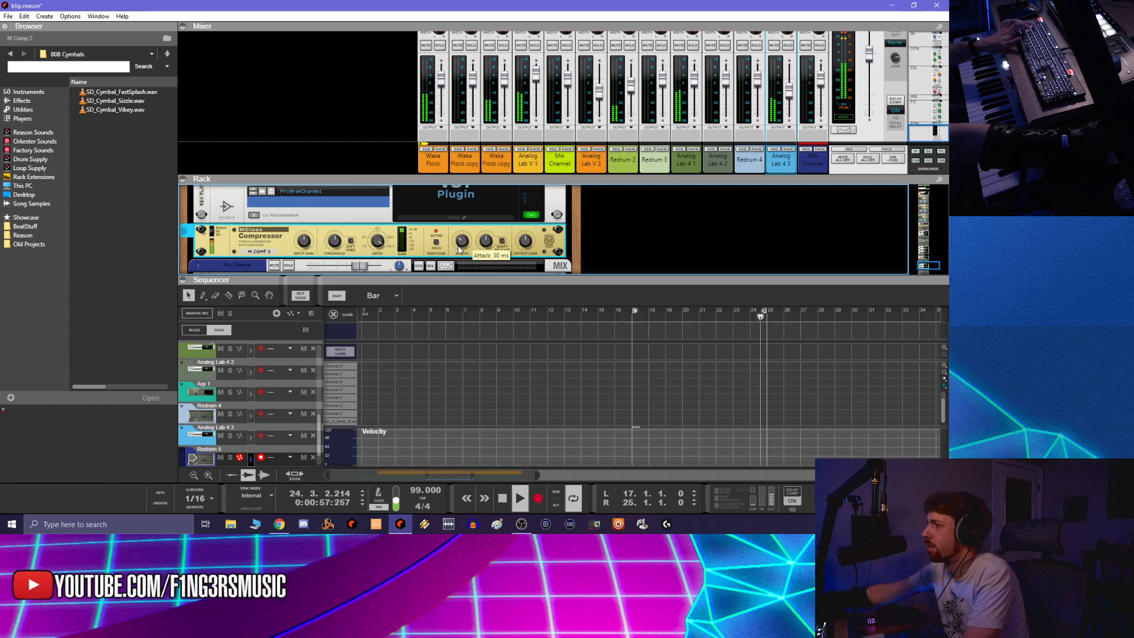
pyautogui.scroll(-3, 461, 243)
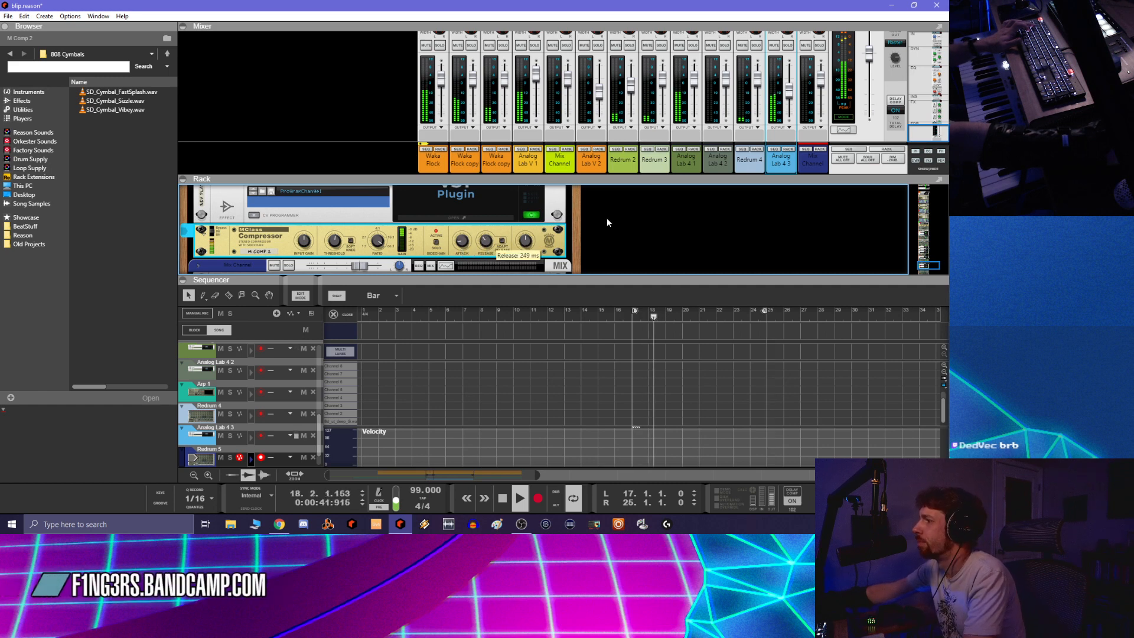
pyautogui.click(624, 207)
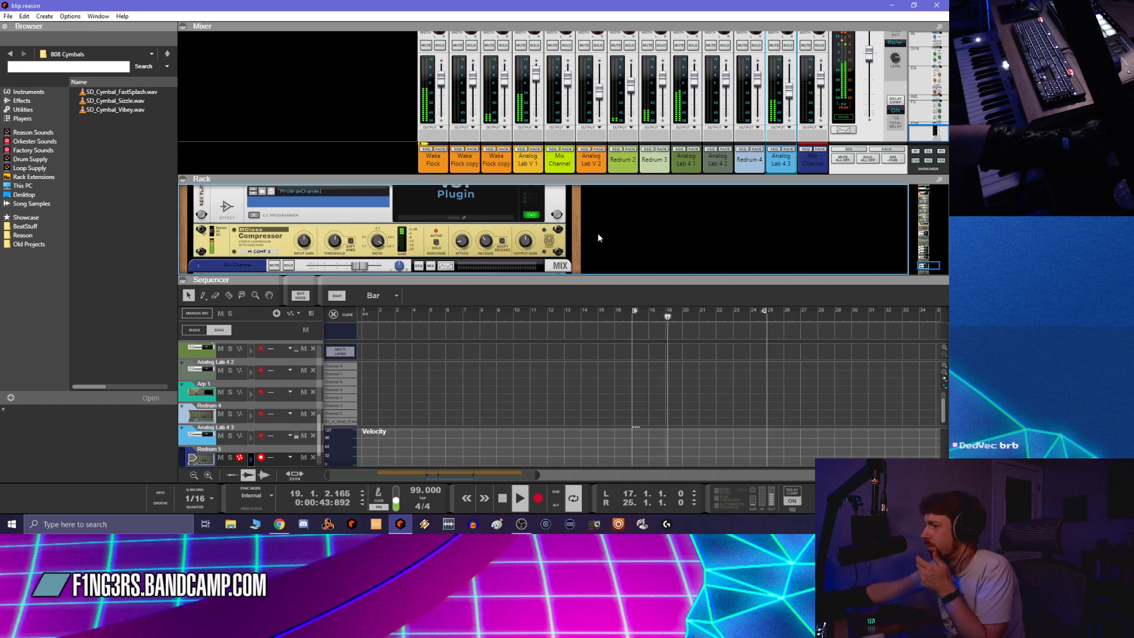
# Add another Redrum Drum Computer in the empty space at the end of the rack
pyautogui.scroll(-10, 638, 210)
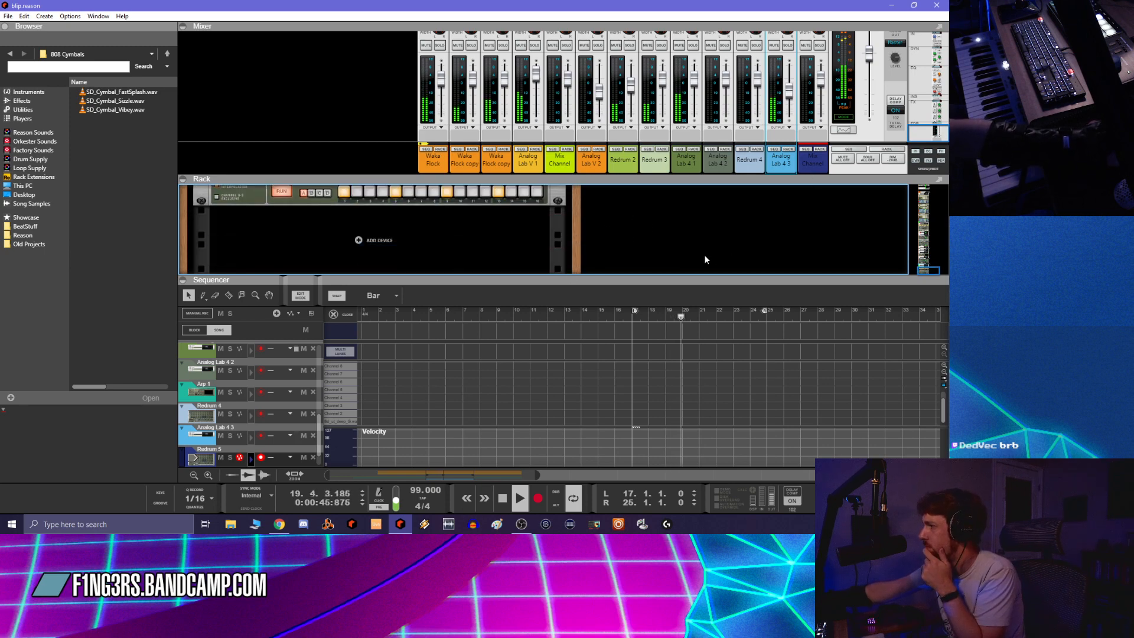
pyautogui.rightClick(533, 232)
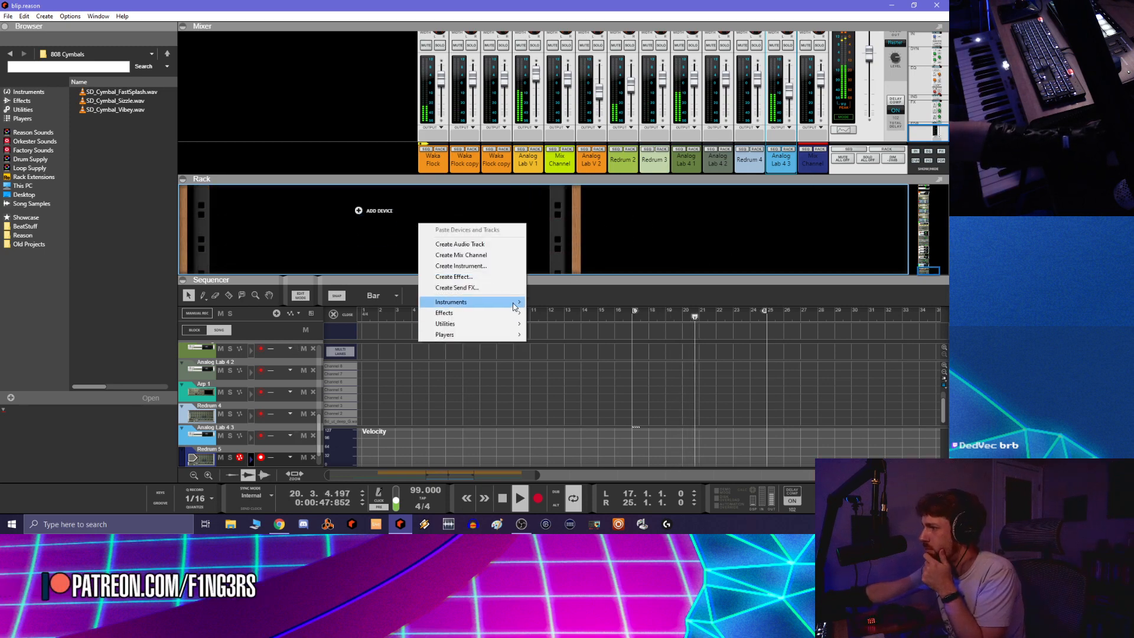
pyautogui.moveTo(514, 302)
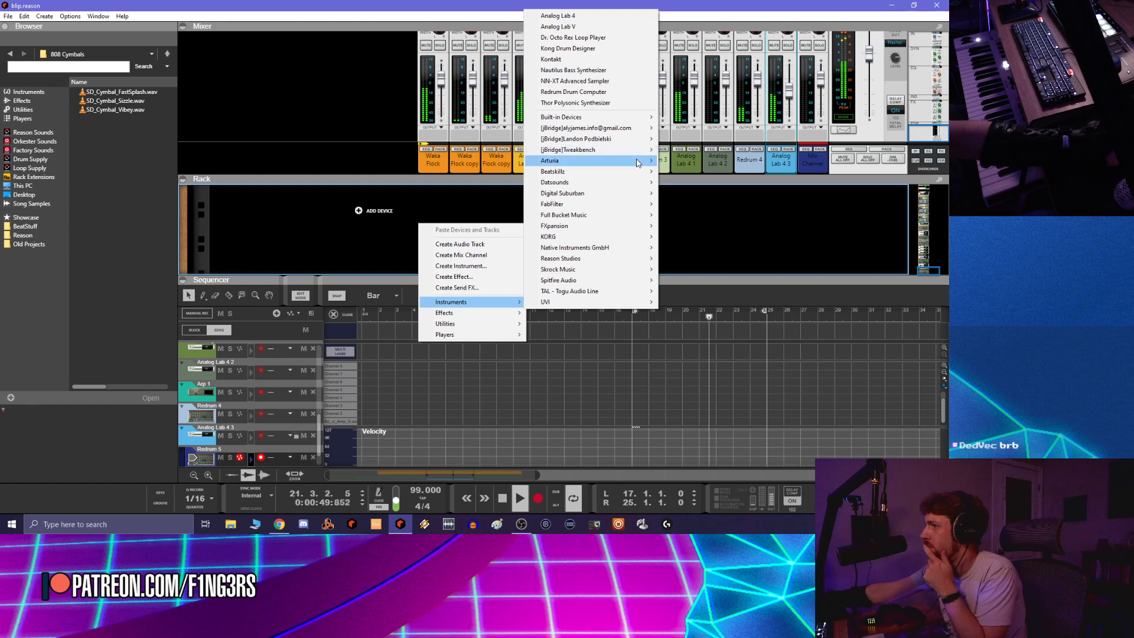
pyautogui.click(574, 91)
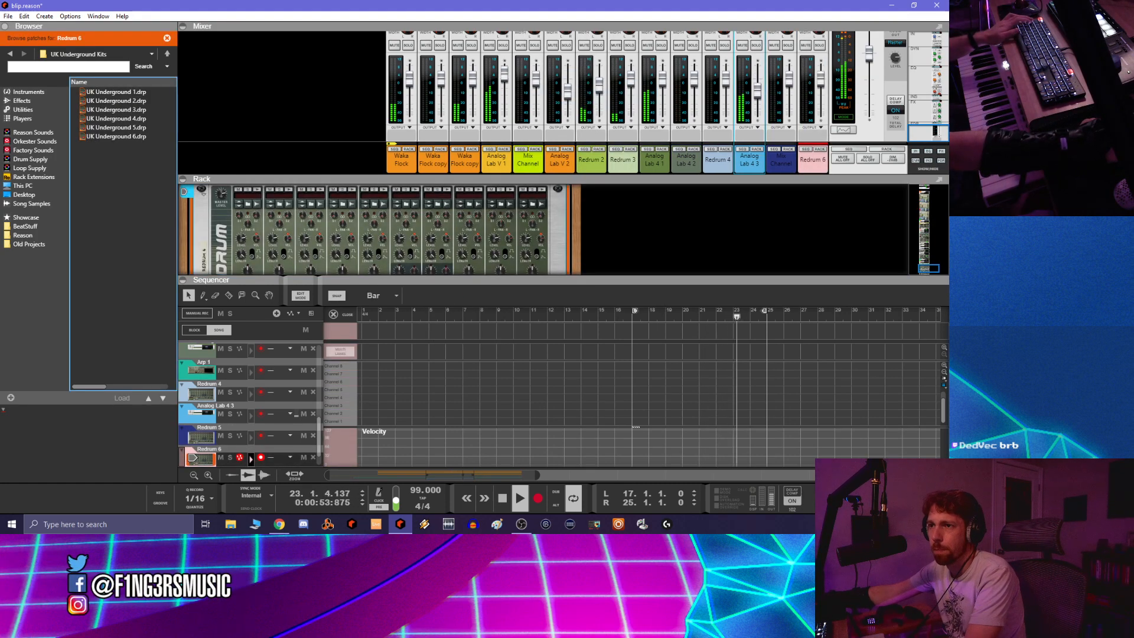
pyautogui.hotkey('alt', 'Tab')
pyautogui.hotkey('alt', 'Tab')
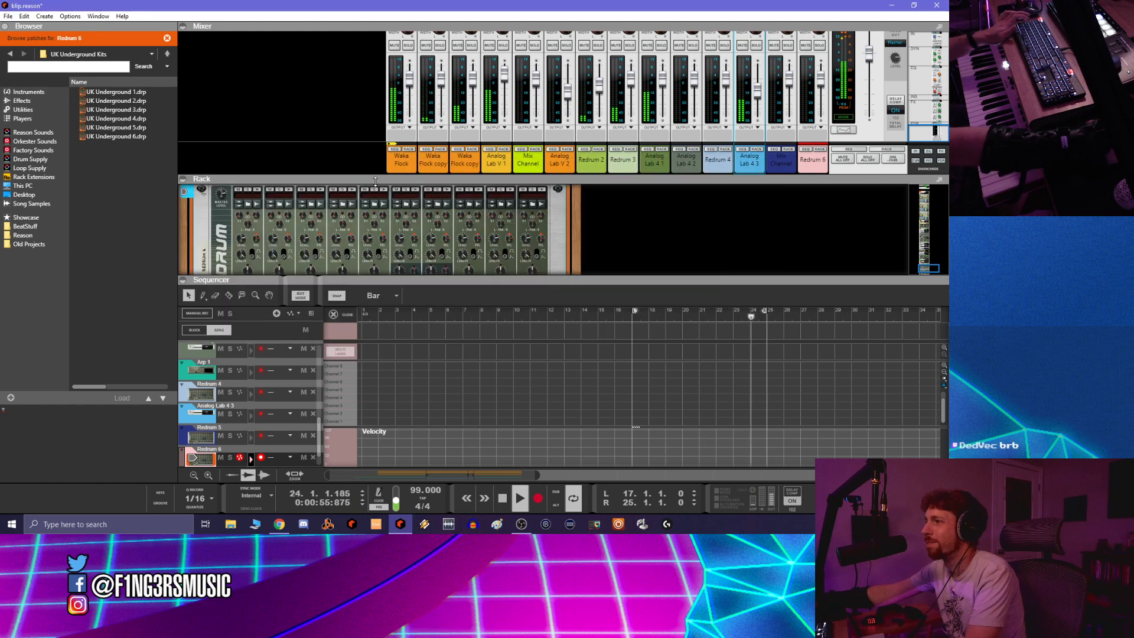
# Program drum channel 1 of Redrum 6 with hits on steps 1, 5, 9 and 13
pyautogui.scroll(-5, 595, 247)
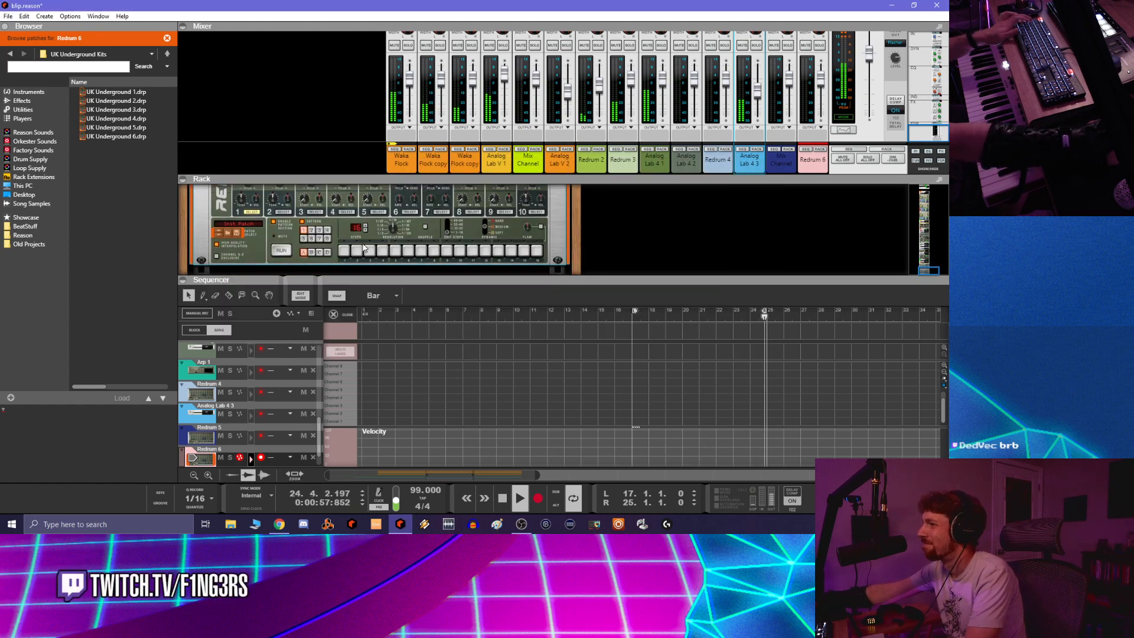
pyautogui.click(343, 250)
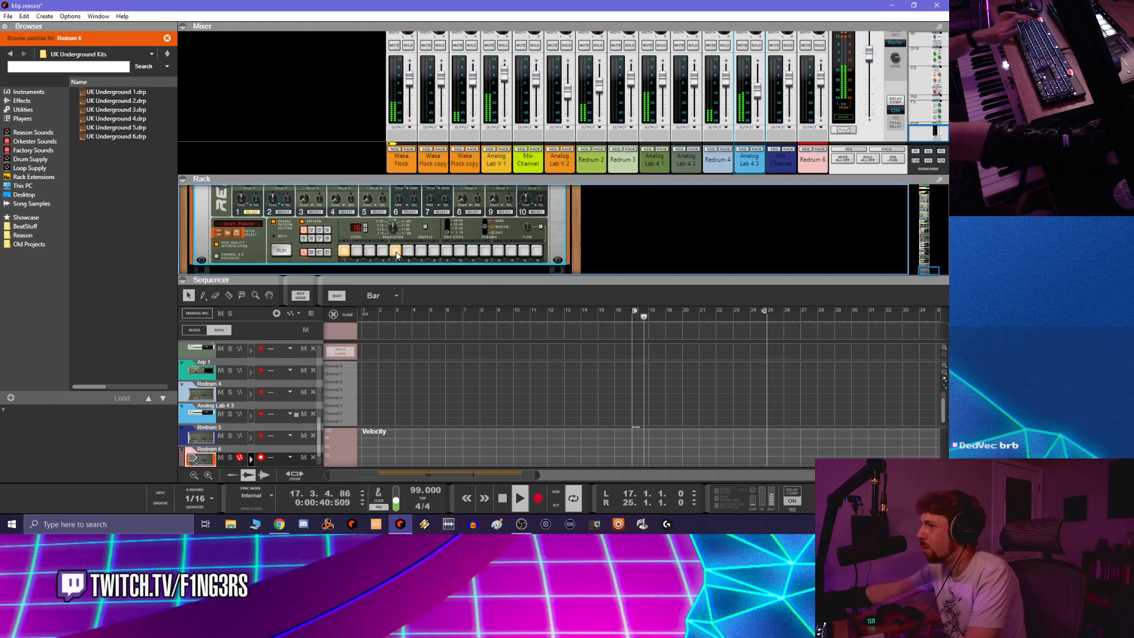
pyautogui.click(447, 250)
pyautogui.click(498, 250)
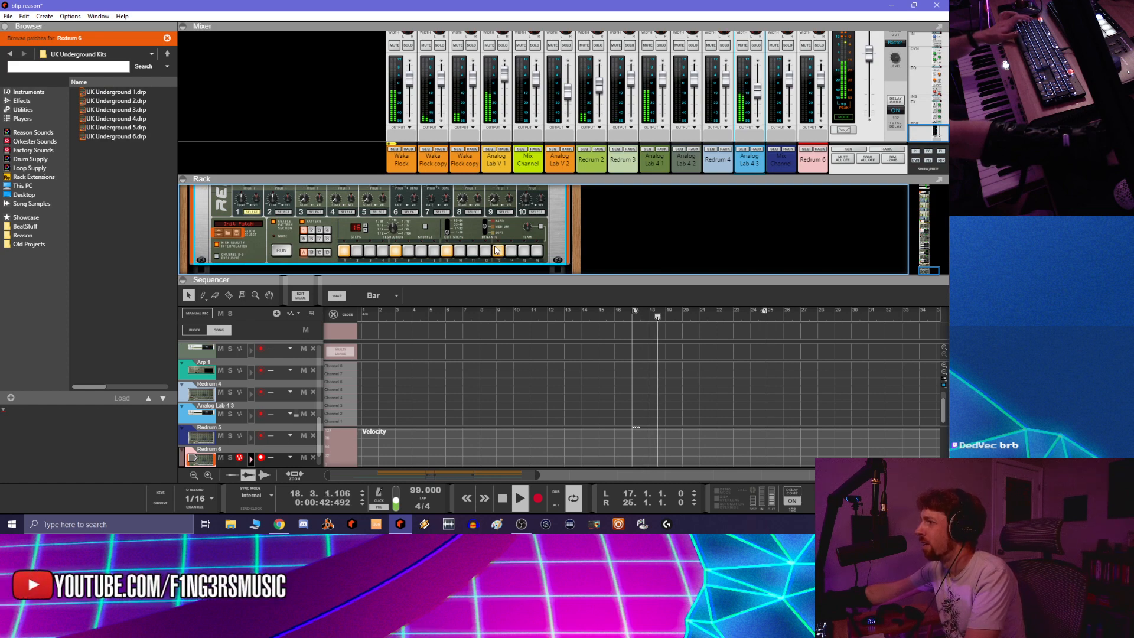
# Browse samples for Redrum 6's drum channel 1 and audition the FastSplash, Sizzle and Vibey cymbals in the 808 Cymbals folder
pyautogui.scroll(-2, 318, 239)
pyautogui.scroll(-1, 254, 260)
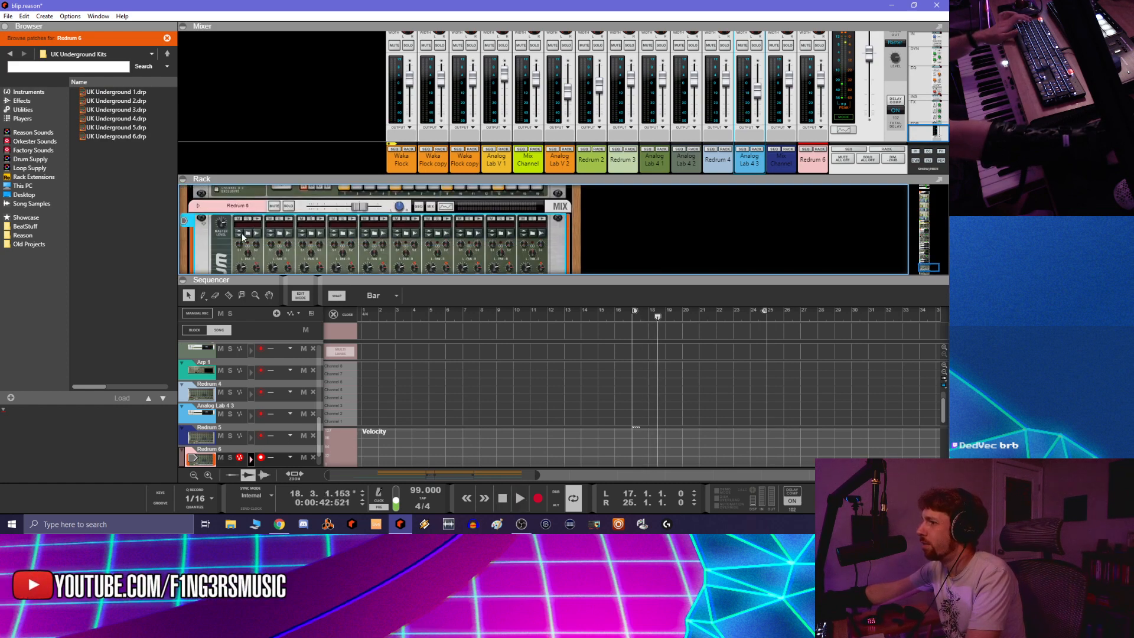
pyautogui.click(253, 235)
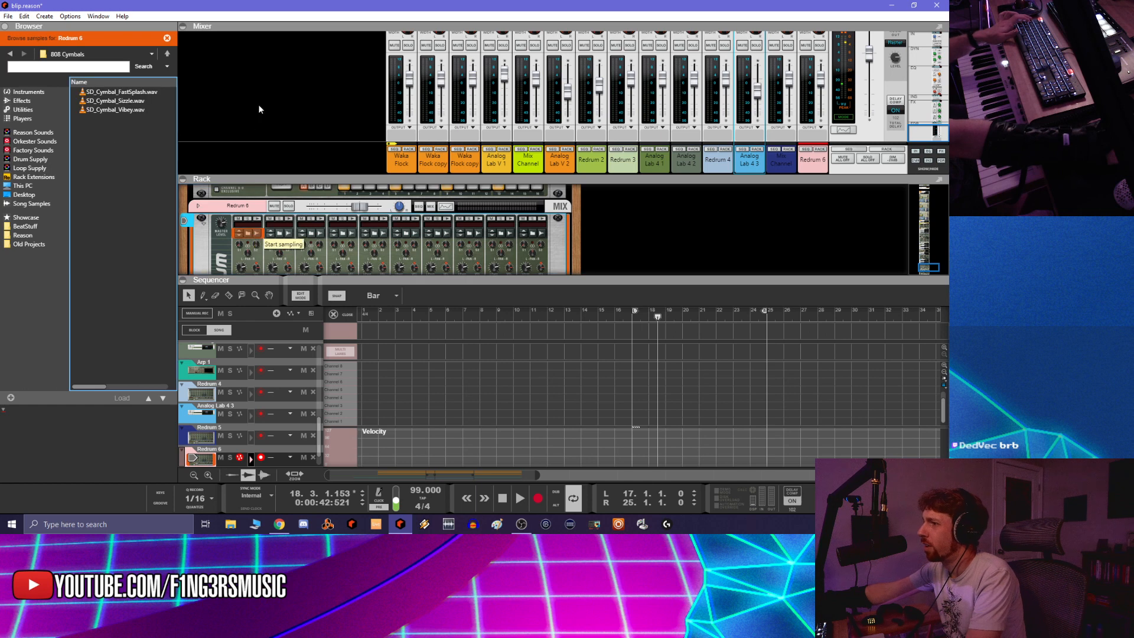
pyautogui.click(168, 55)
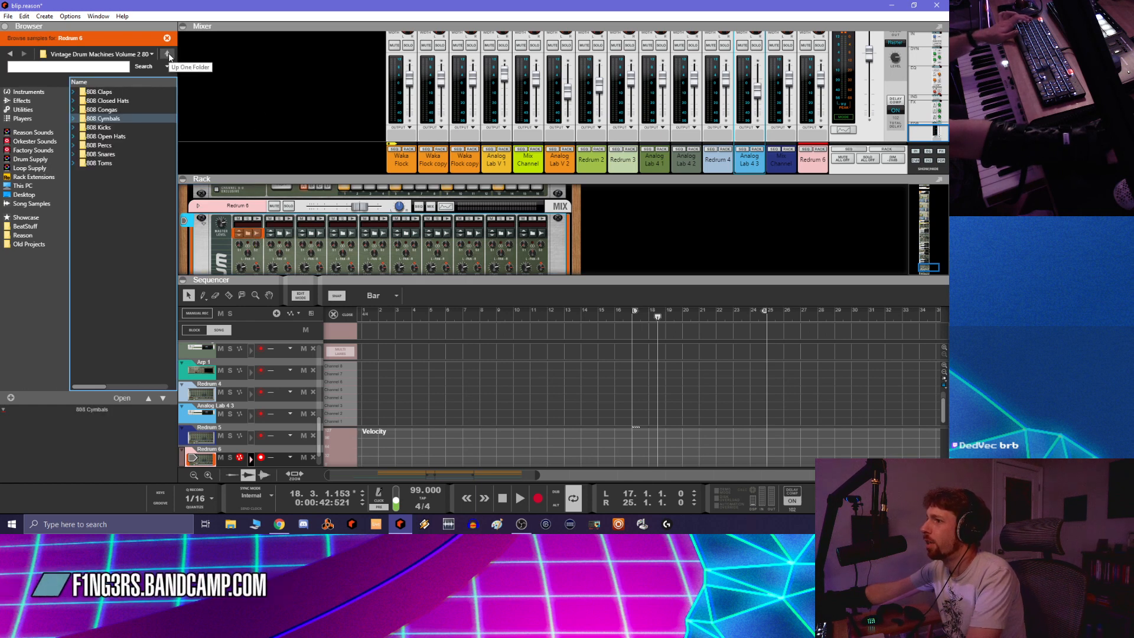
pyautogui.doubleClick(136, 117)
pyautogui.click(137, 94)
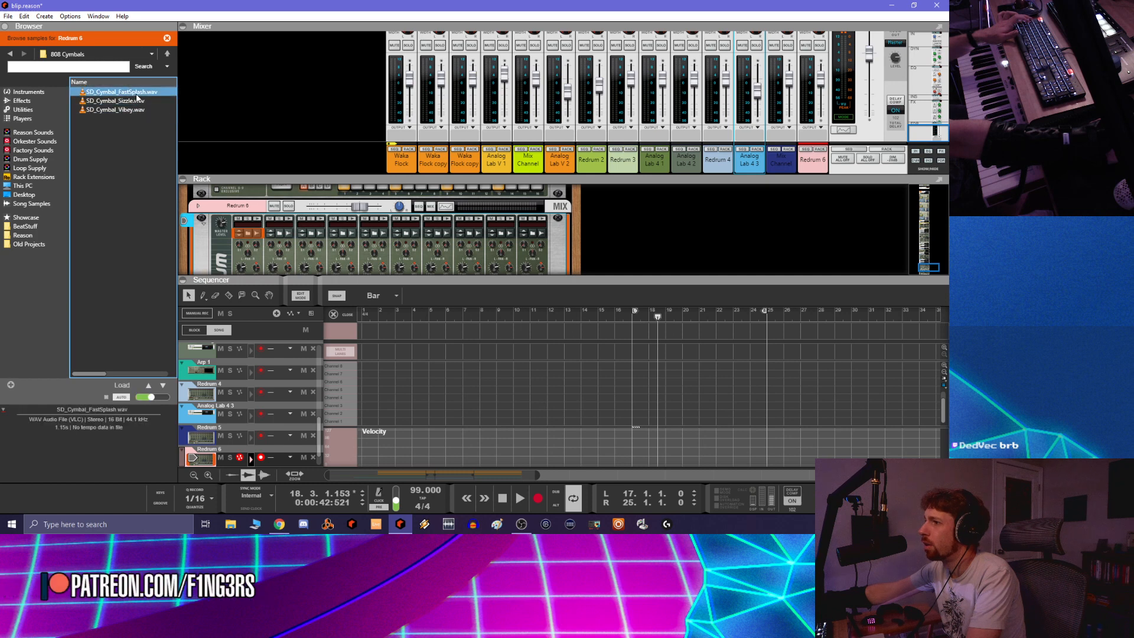
pyautogui.click(136, 100)
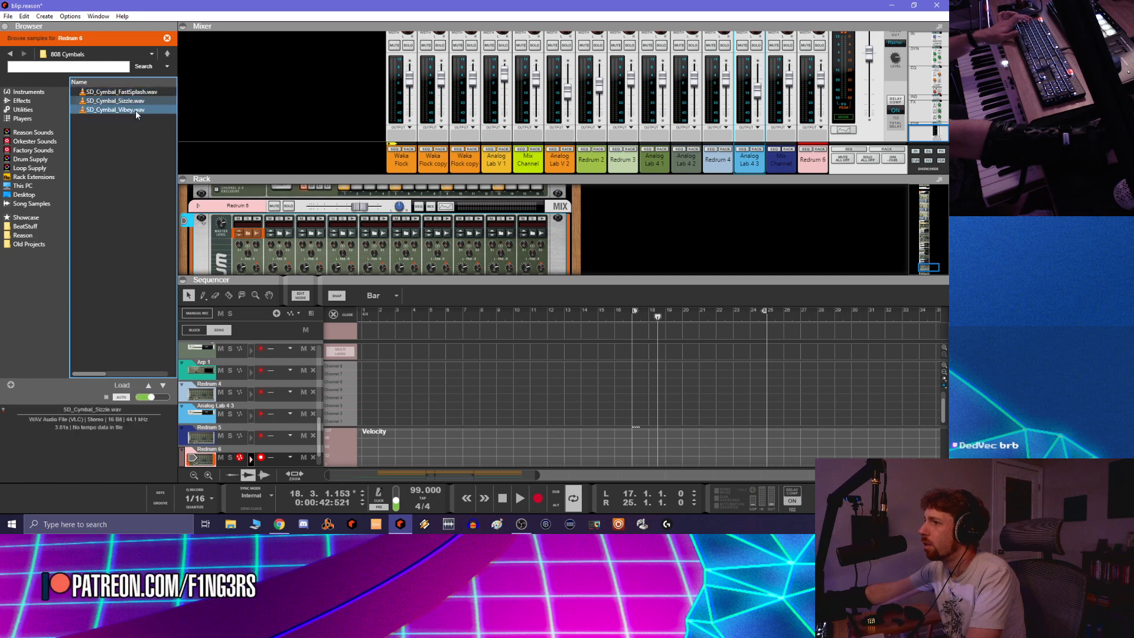
pyautogui.click(136, 109)
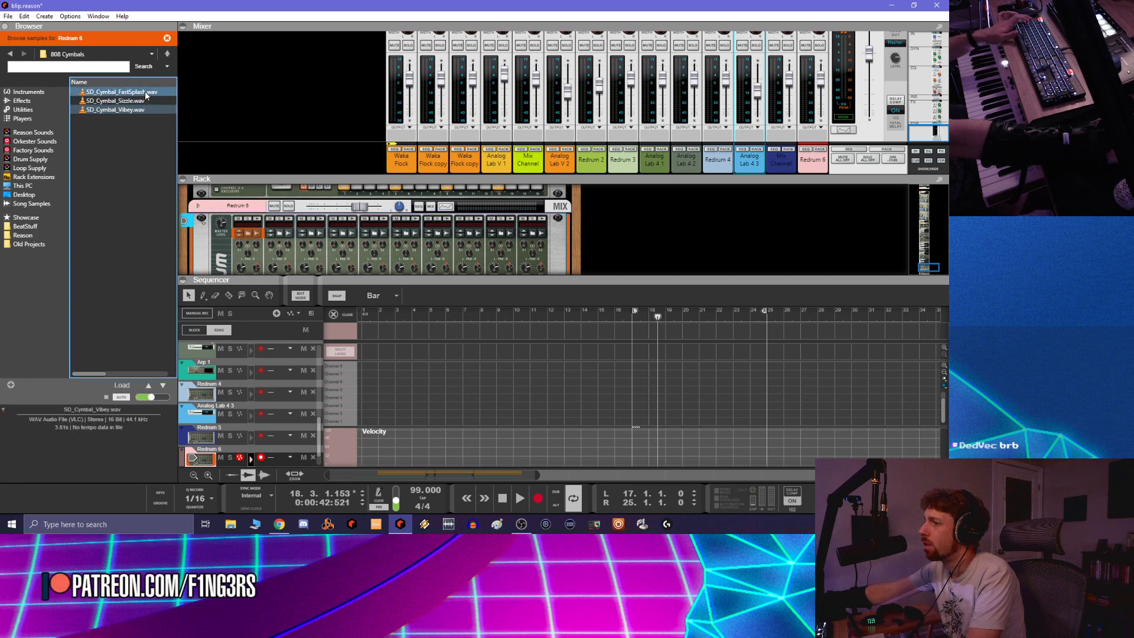
pyautogui.click(144, 92)
# Check which cymbal sample Redrum 4 uses on channel 1 and audition the Vibey and FastSplash samples again for comparison
pyautogui.scroll(3, 282, 248)
pyautogui.scroll(3, 282, 249)
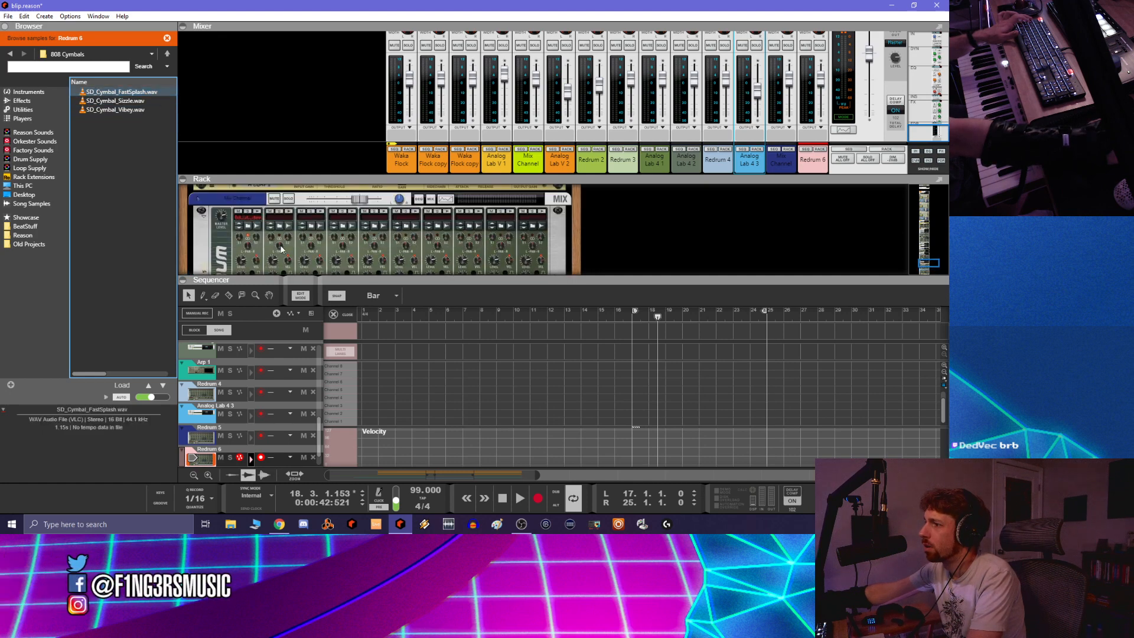
pyautogui.scroll(5, 280, 247)
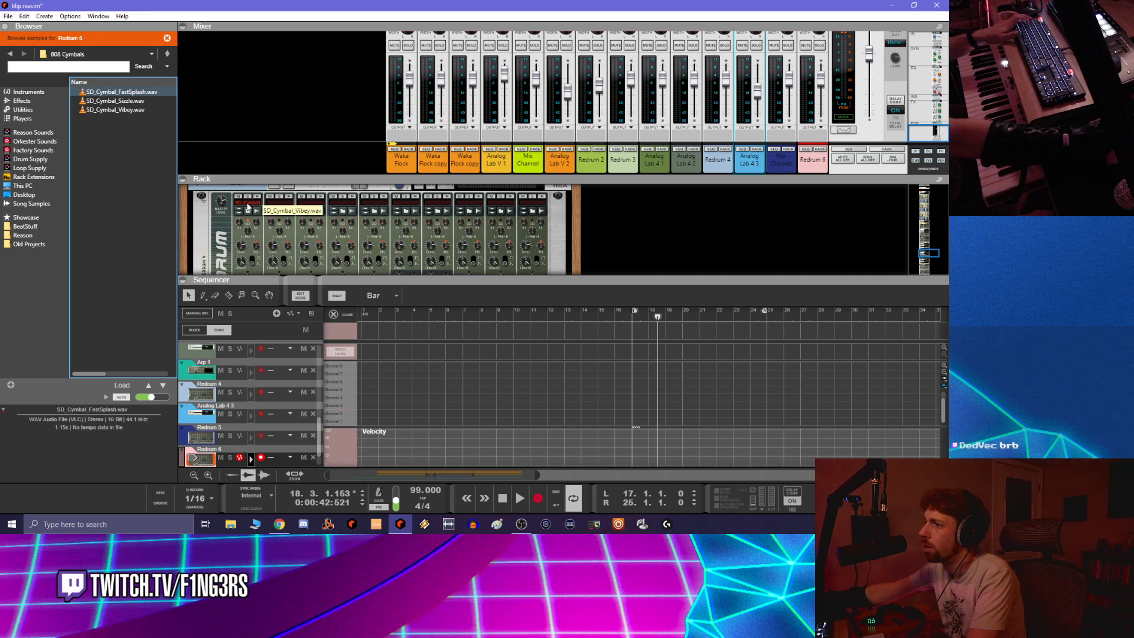
pyautogui.click(144, 110)
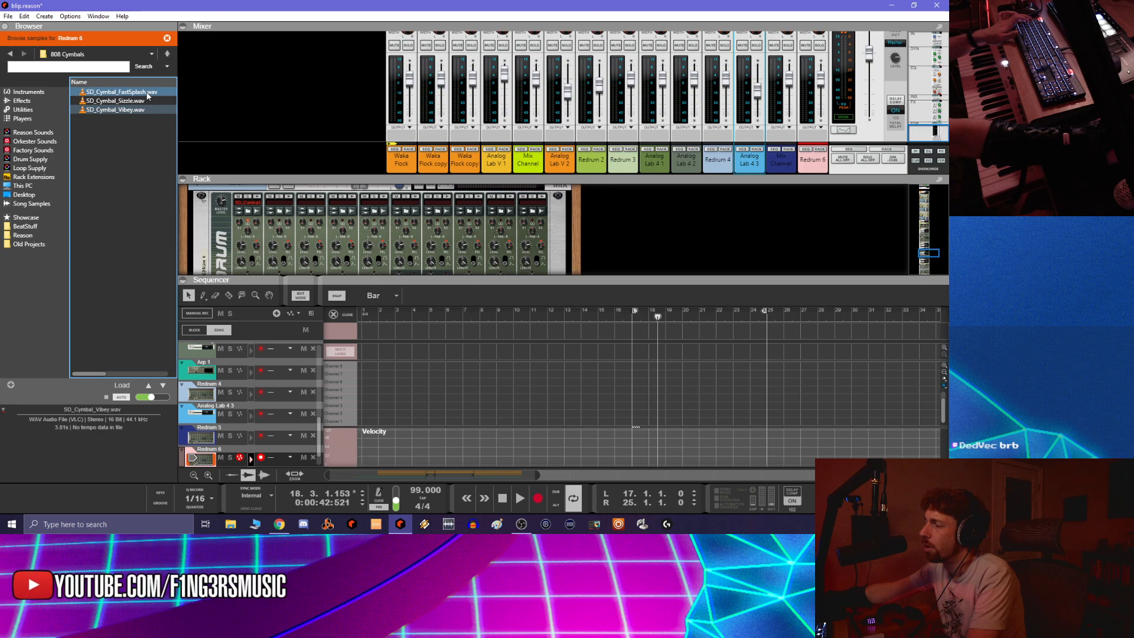
pyautogui.click(148, 93)
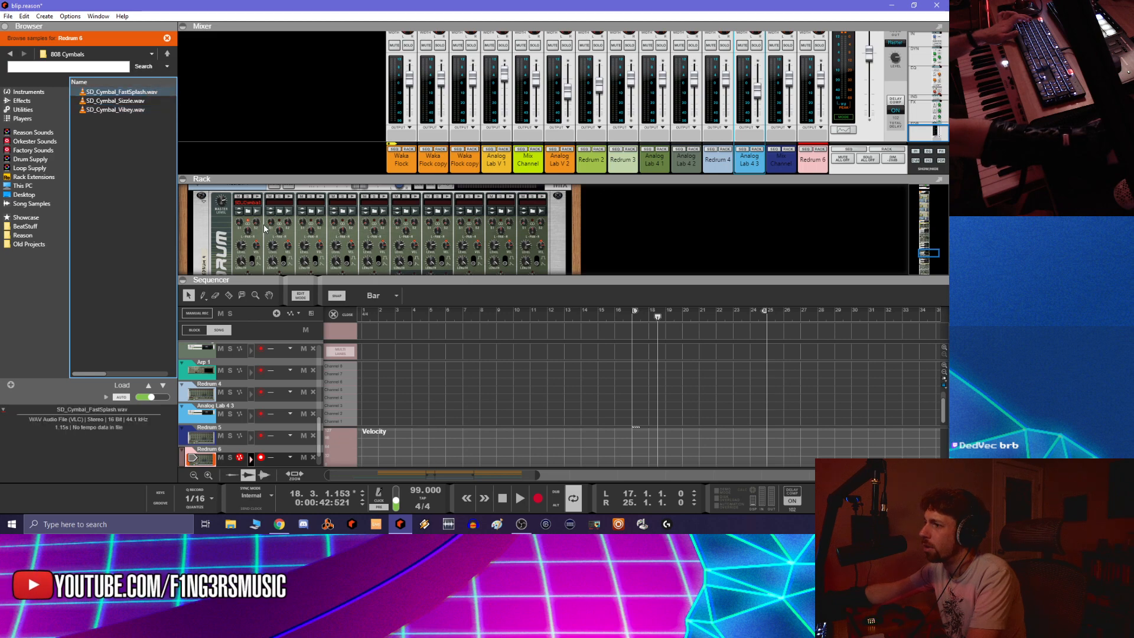
# Load SD_Cymbal_FastSplash.wav into Redrum 6's drum channel 1 and trigger it once
pyautogui.scroll(-15, 265, 230)
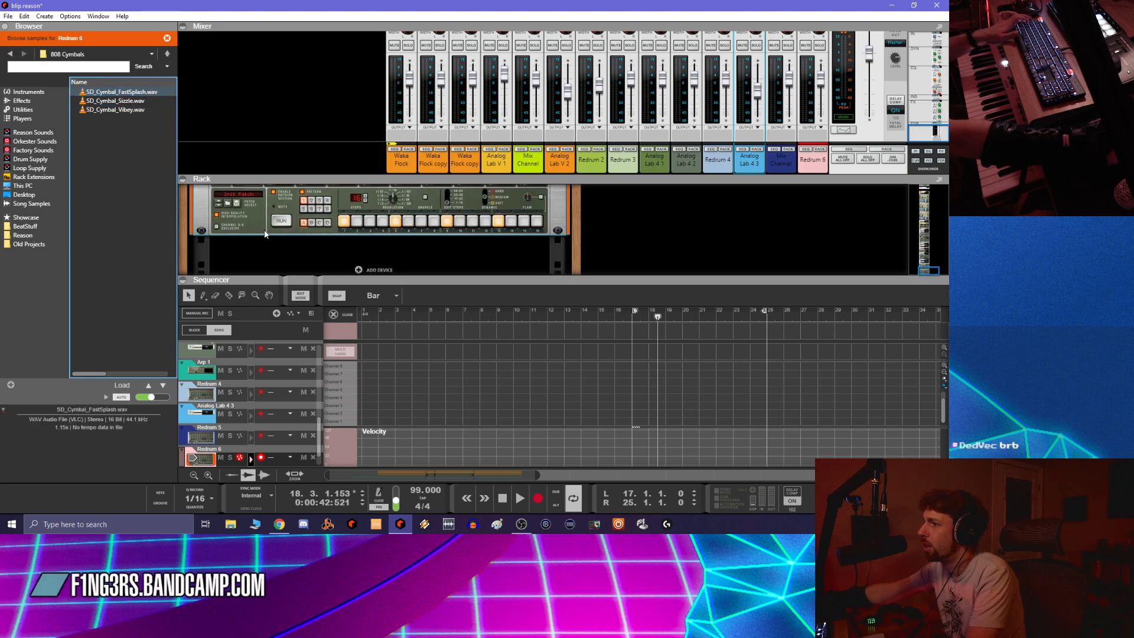
pyautogui.scroll(1, 266, 232)
pyautogui.scroll(-1, 284, 227)
pyautogui.scroll(3, 308, 227)
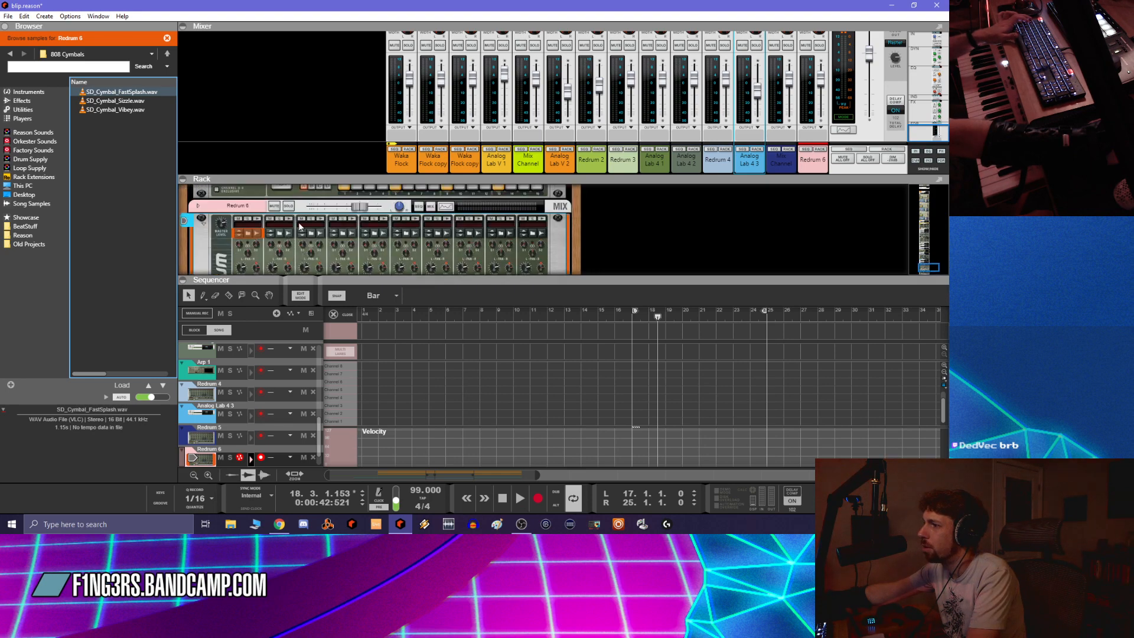
pyautogui.scroll(1, 251, 227)
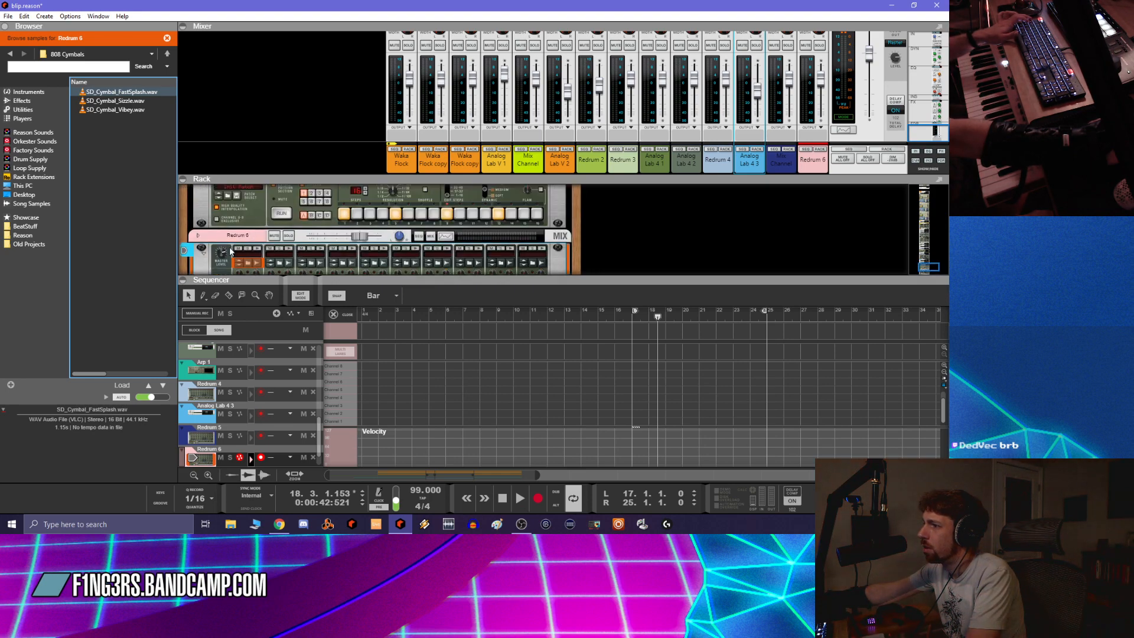
pyautogui.doubleClick(157, 93)
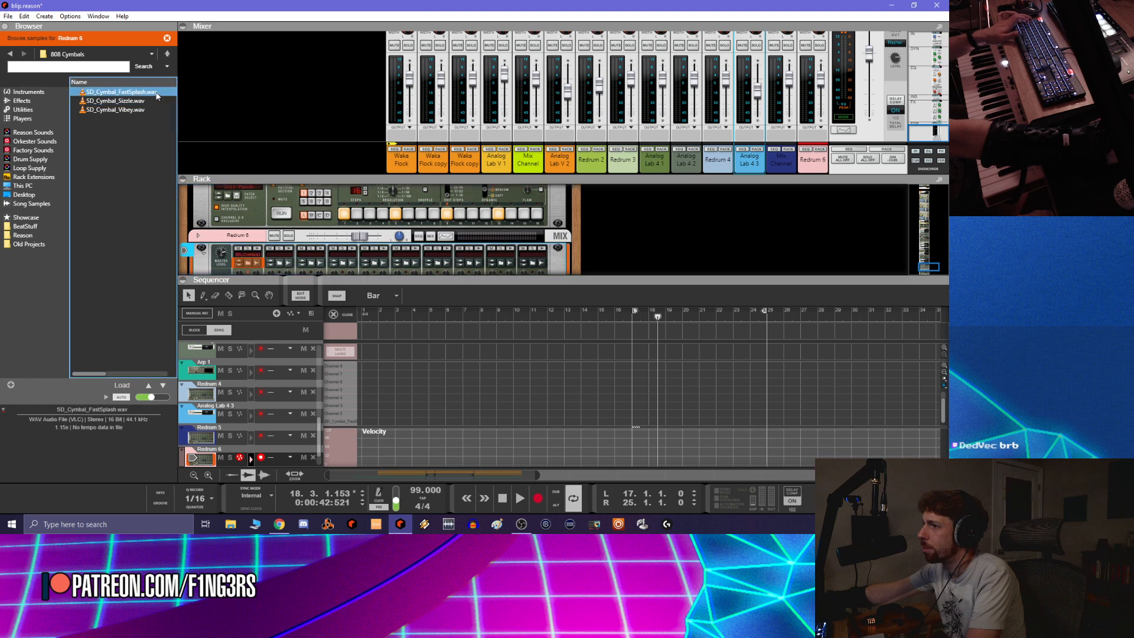
pyautogui.click(256, 251)
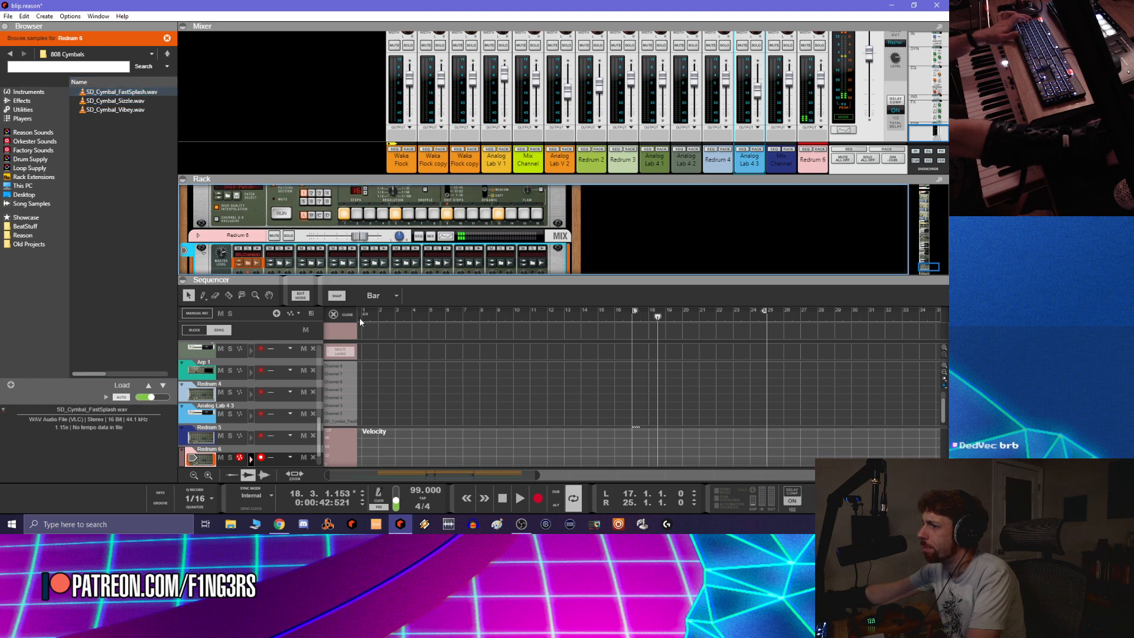
# Play the song from bar 1 to hear the Redrum 6 cymbal pattern in the mix, and save the song
pyautogui.click(360, 318)
pyautogui.press('space')
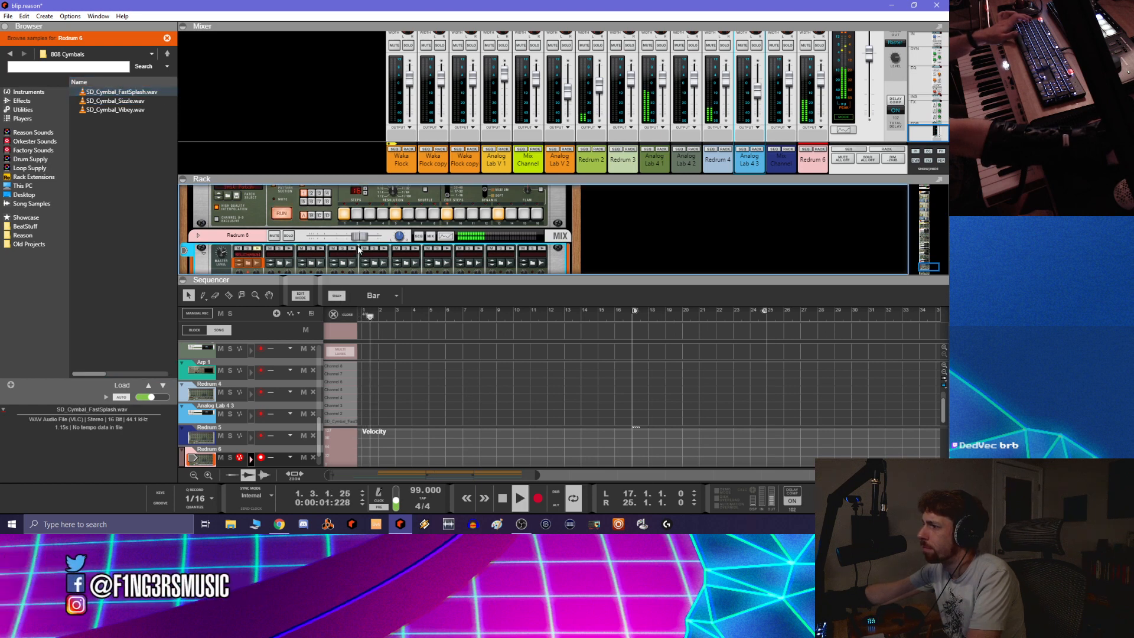
pyautogui.scroll(-3, 361, 241)
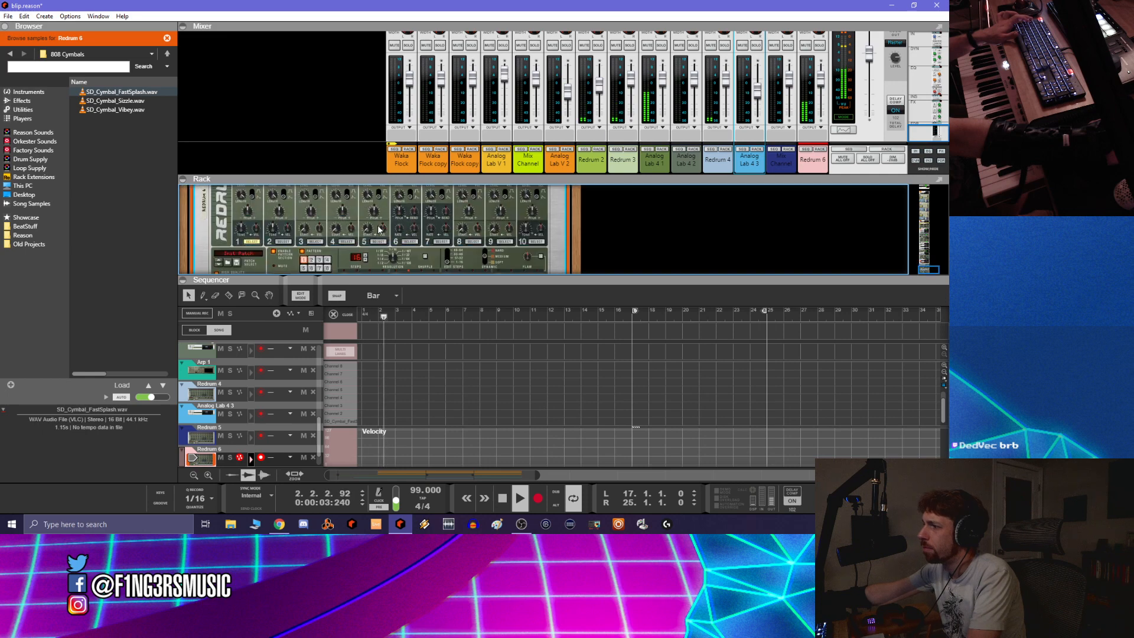
pyautogui.scroll(1, 378, 225)
pyautogui.click(345, 222)
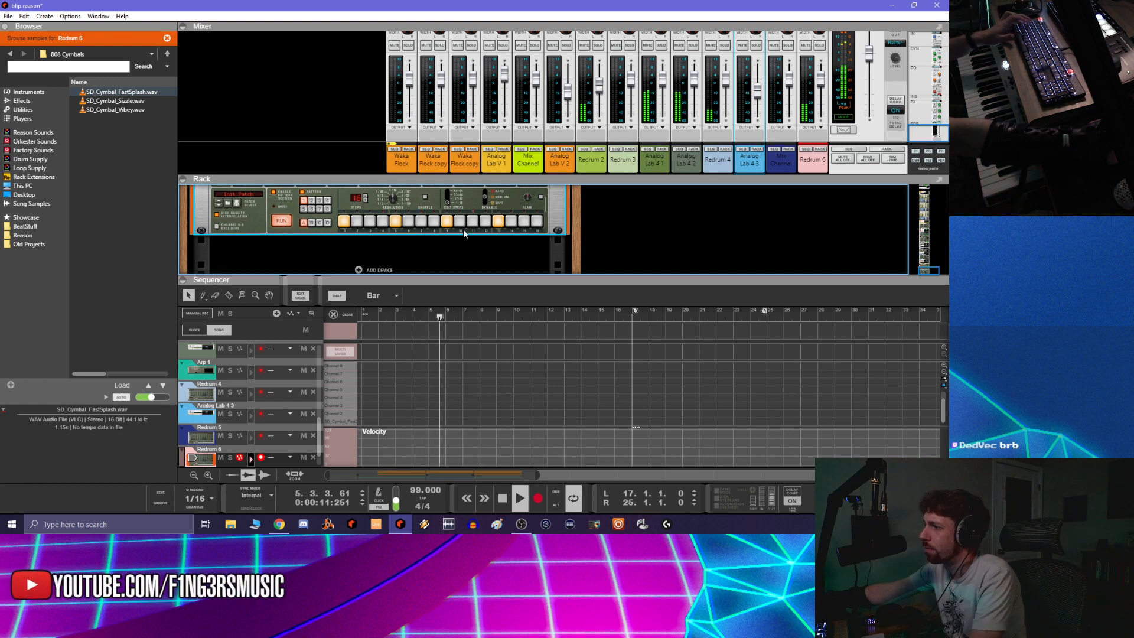
pyautogui.click(706, 239)
pyautogui.hotkey('ctrl', 's')
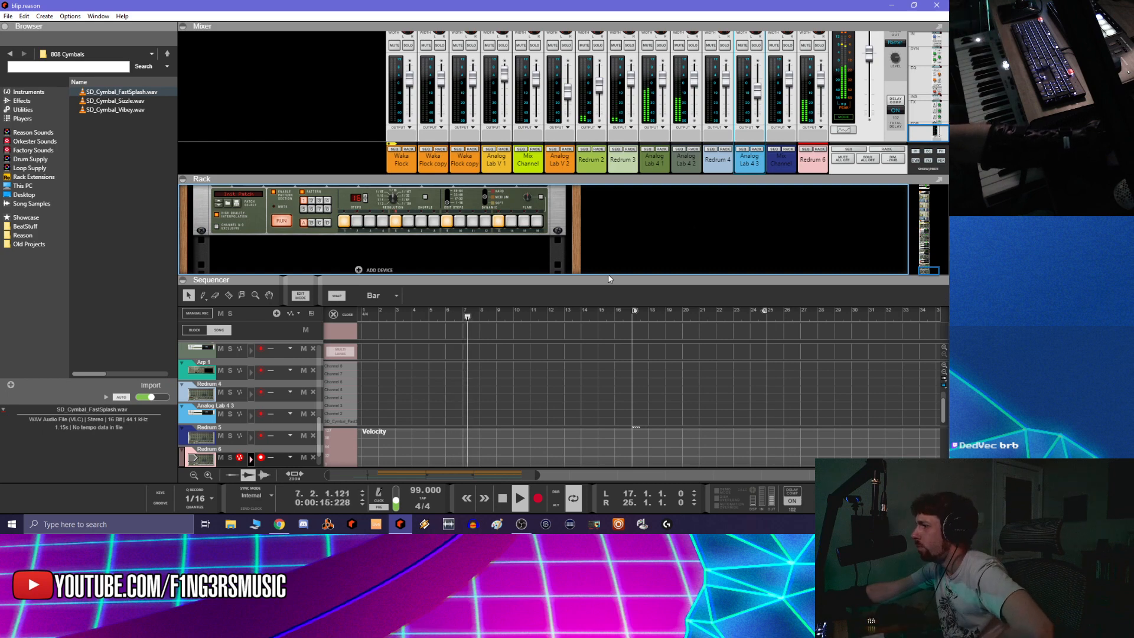
# Copy Redrum 6's pattern to its sequencer track over bars 17 to 25, show the whole arrangement and save the song
pyautogui.moveTo(608, 277); pyautogui.dragTo(616, 400)
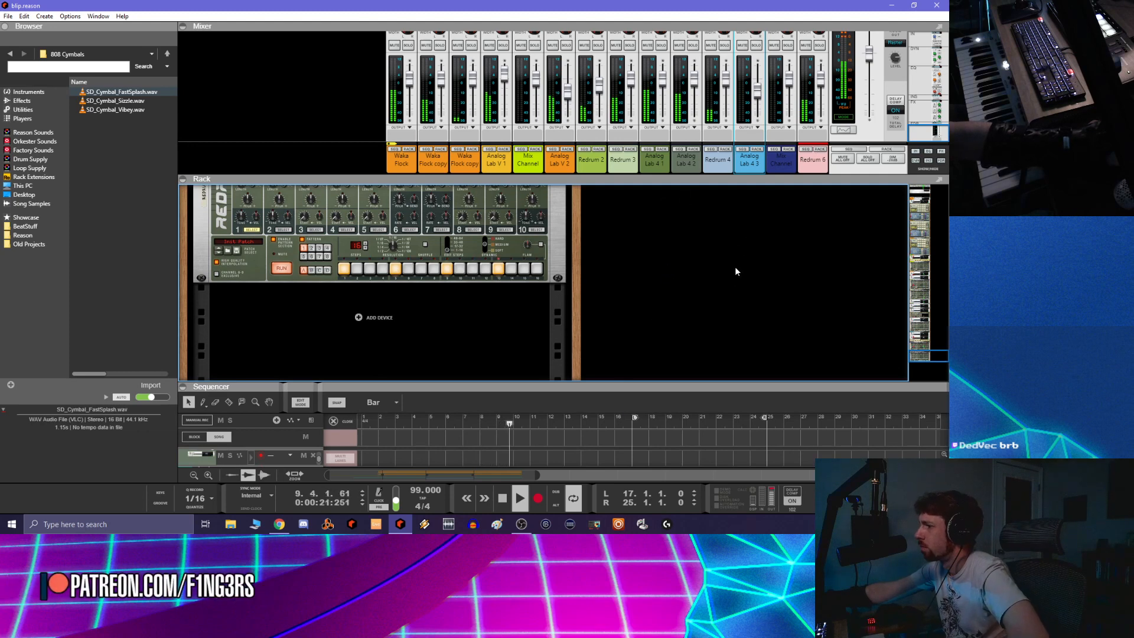
pyautogui.click(819, 150)
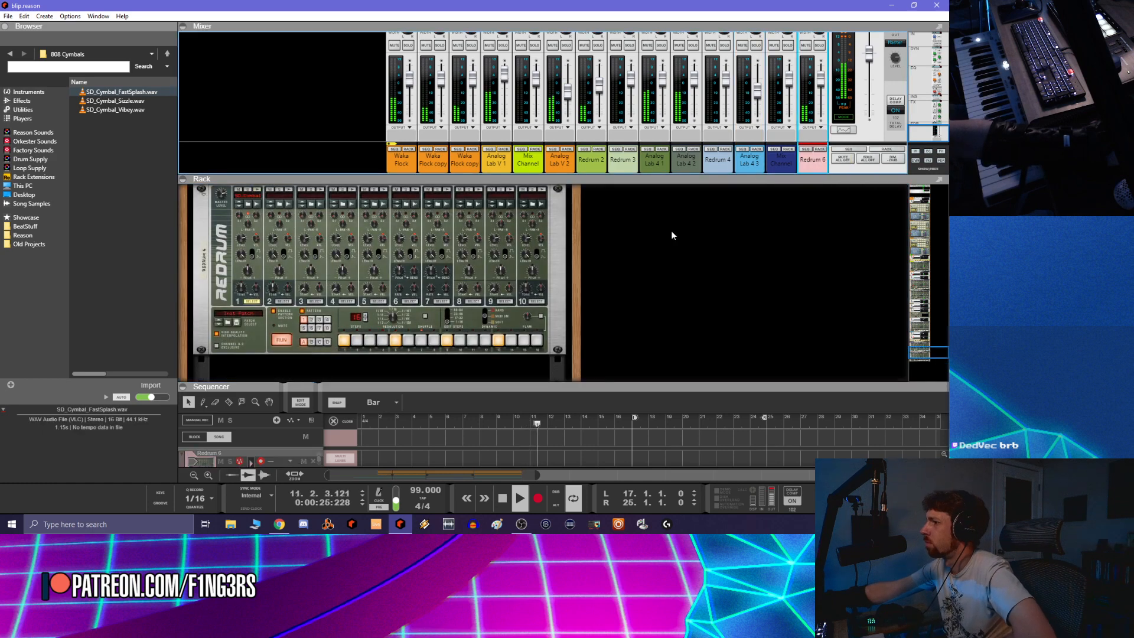
pyautogui.rightClick(200, 259)
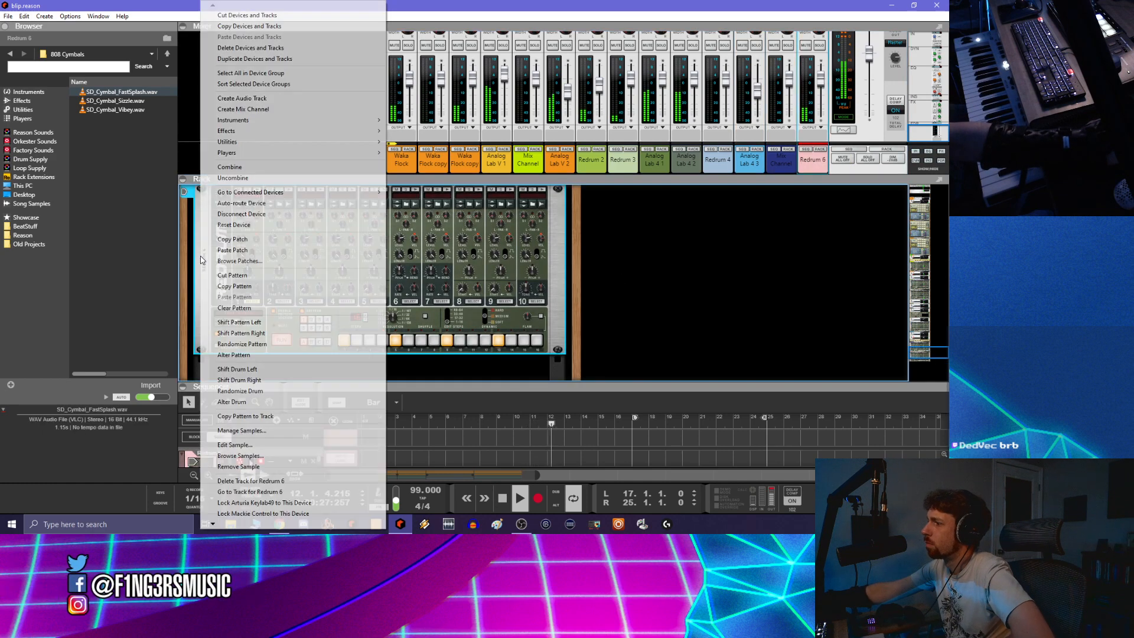
pyautogui.click(272, 415)
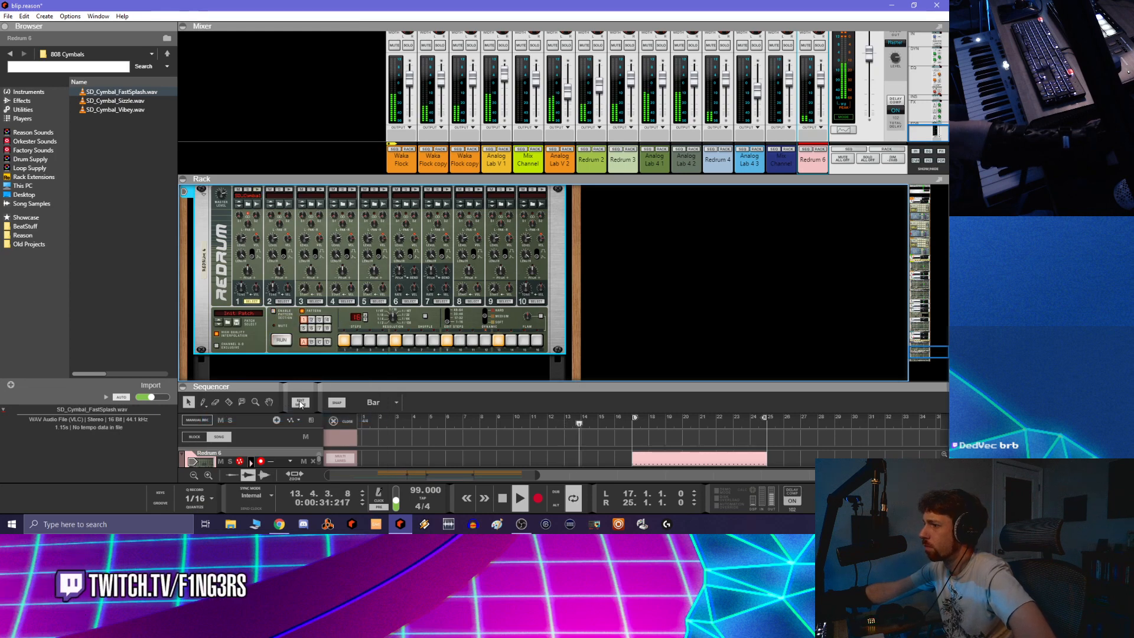
pyautogui.moveTo(385, 387); pyautogui.dragTo(385, 100)
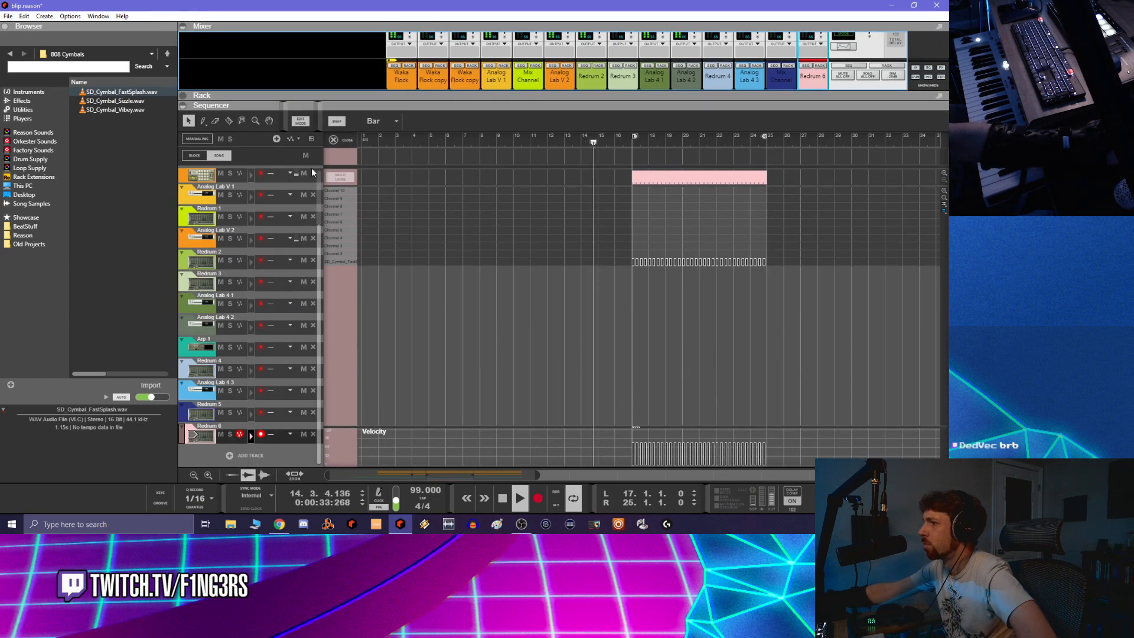
pyautogui.click(295, 122)
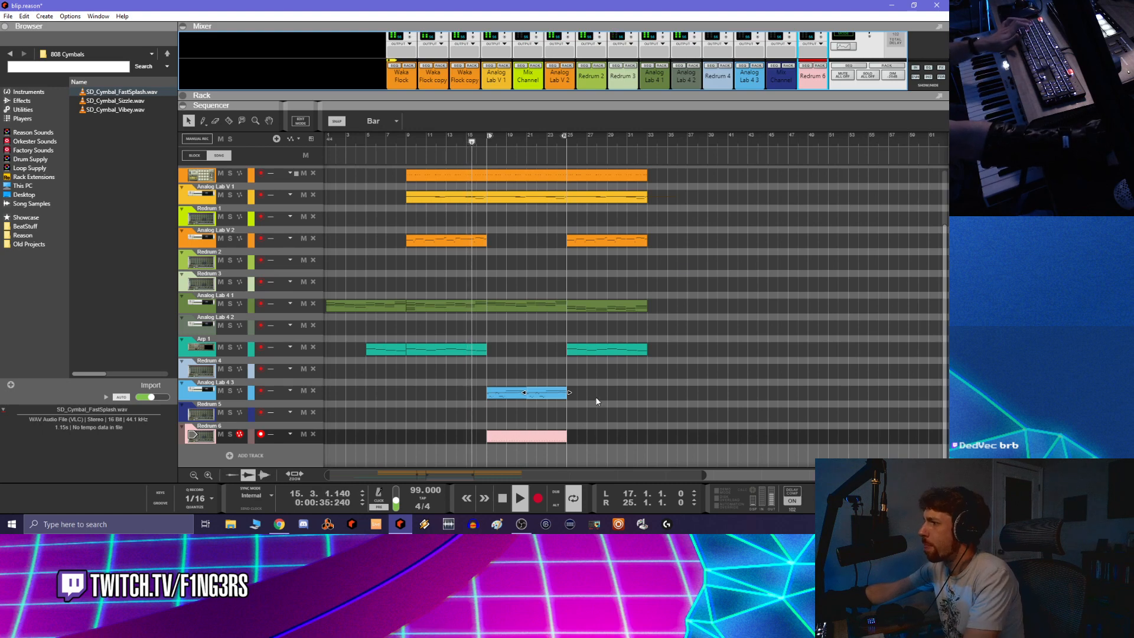
pyautogui.hotkey('ctrl', 's')
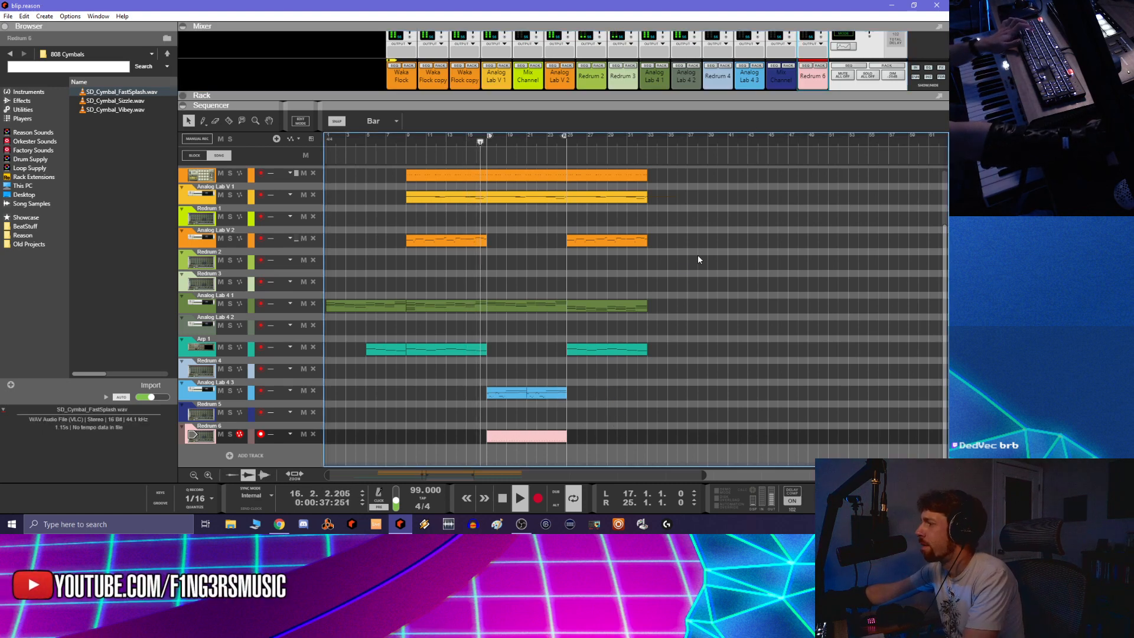
# Enlarge the mixer view and duplicate the Redrum 6 clip so the copy starts at bar 25
pyautogui.moveTo(797, 92); pyautogui.dragTo(797, 222)
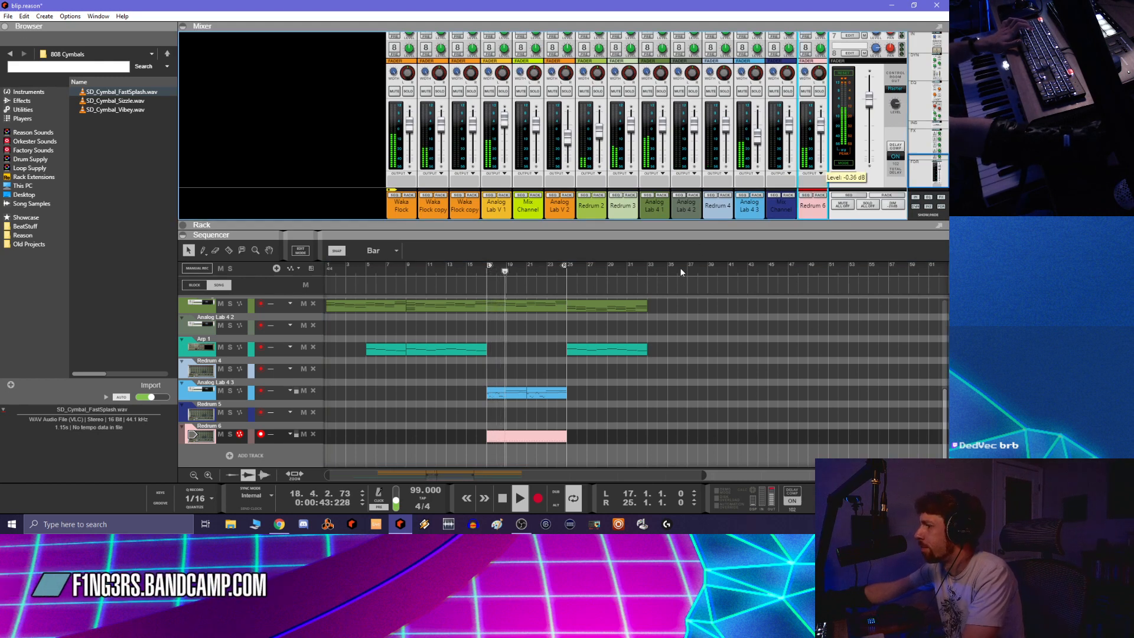
pyautogui.click(628, 435)
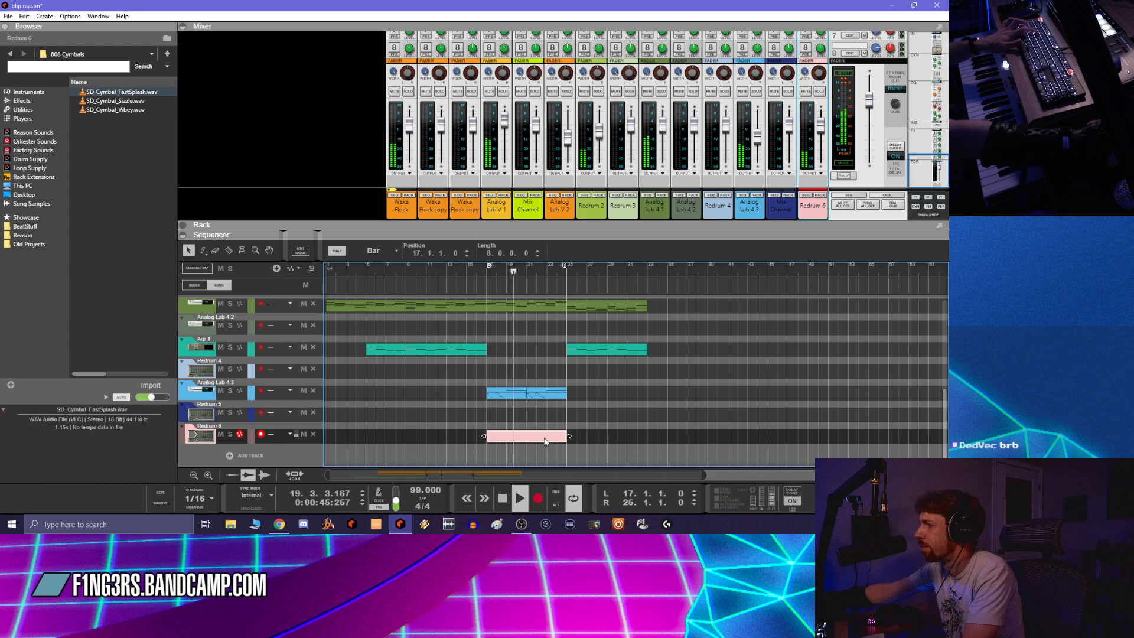
pyautogui.moveTo(530, 439); pyautogui.dragTo(615, 436)
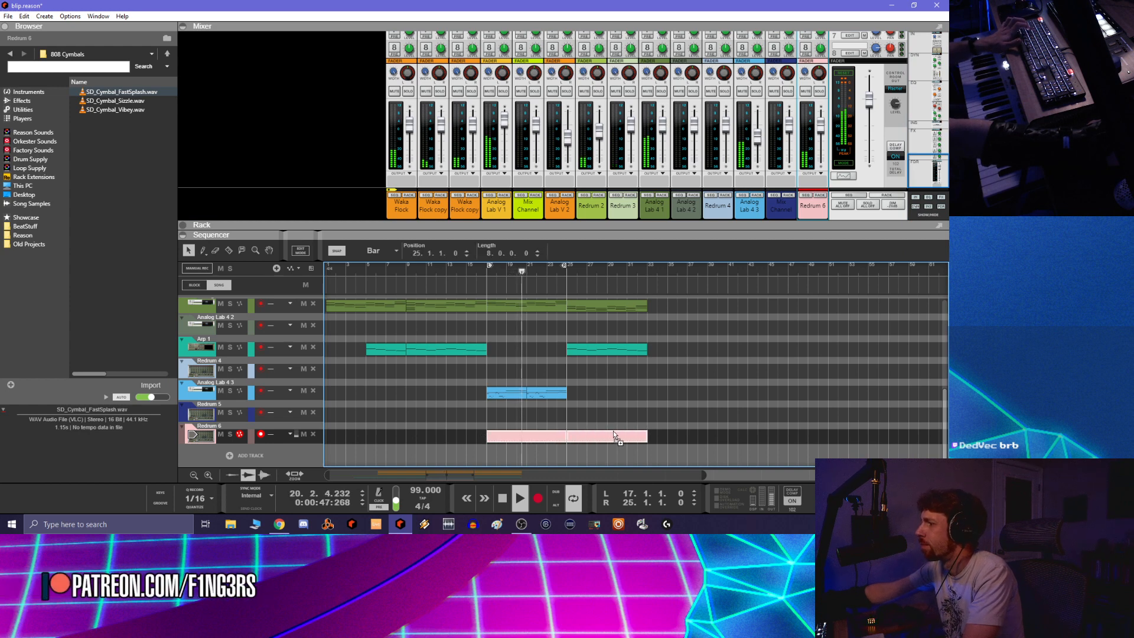
pyautogui.click(640, 408)
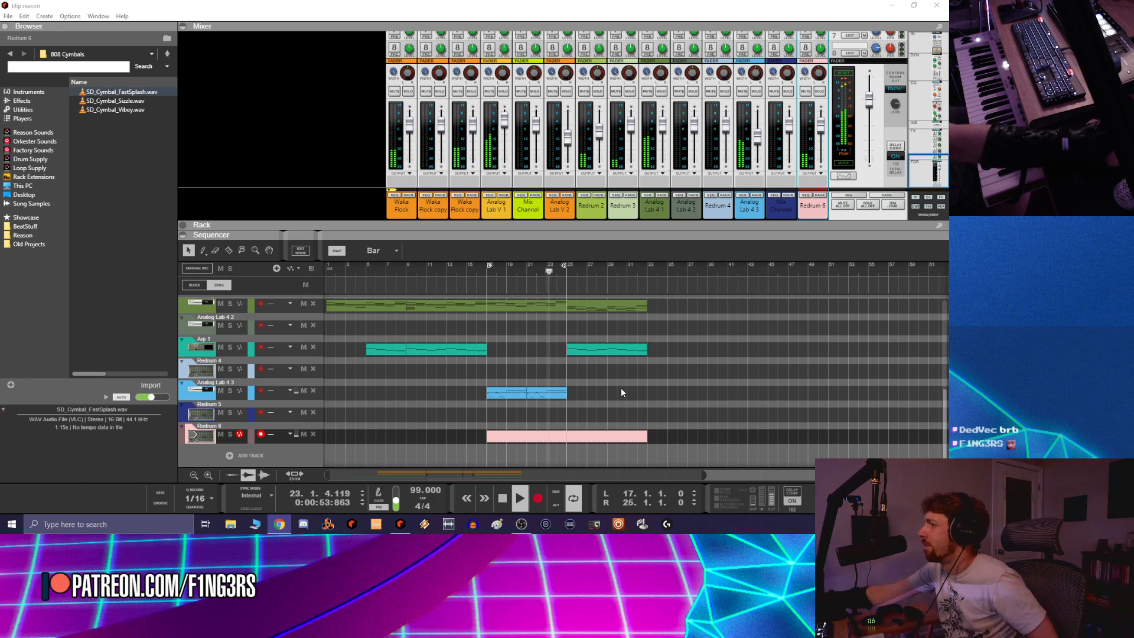
# Extend the playback loop to run from bar 1 to bar 33
pyautogui.moveTo(490, 267); pyautogui.dragTo(275, 292)
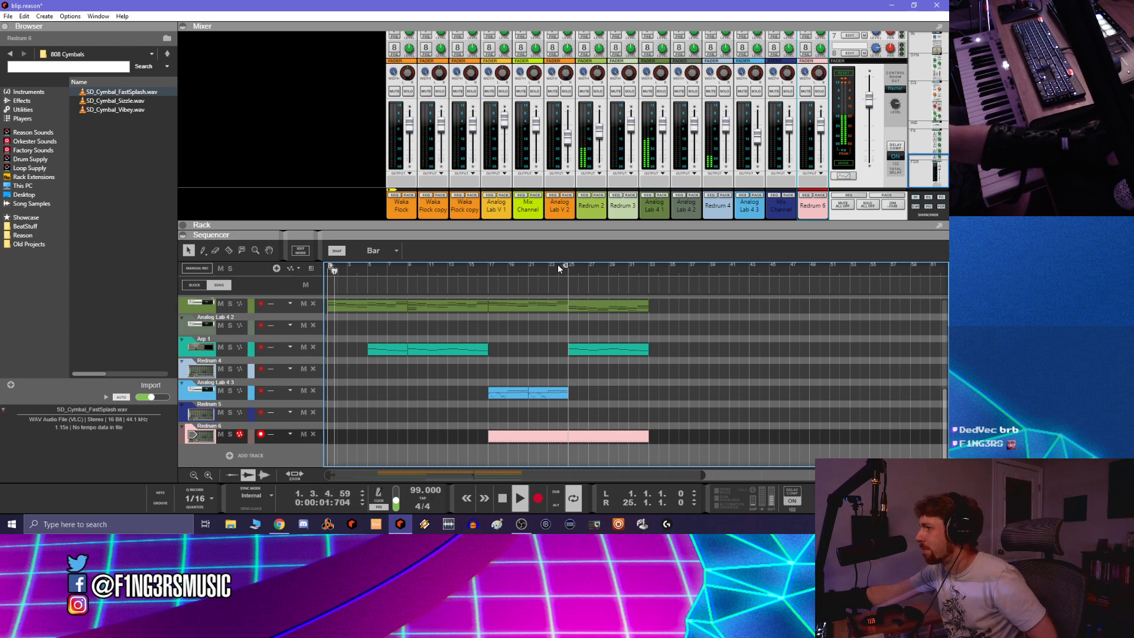
pyautogui.moveTo(565, 266); pyautogui.dragTo(648, 266)
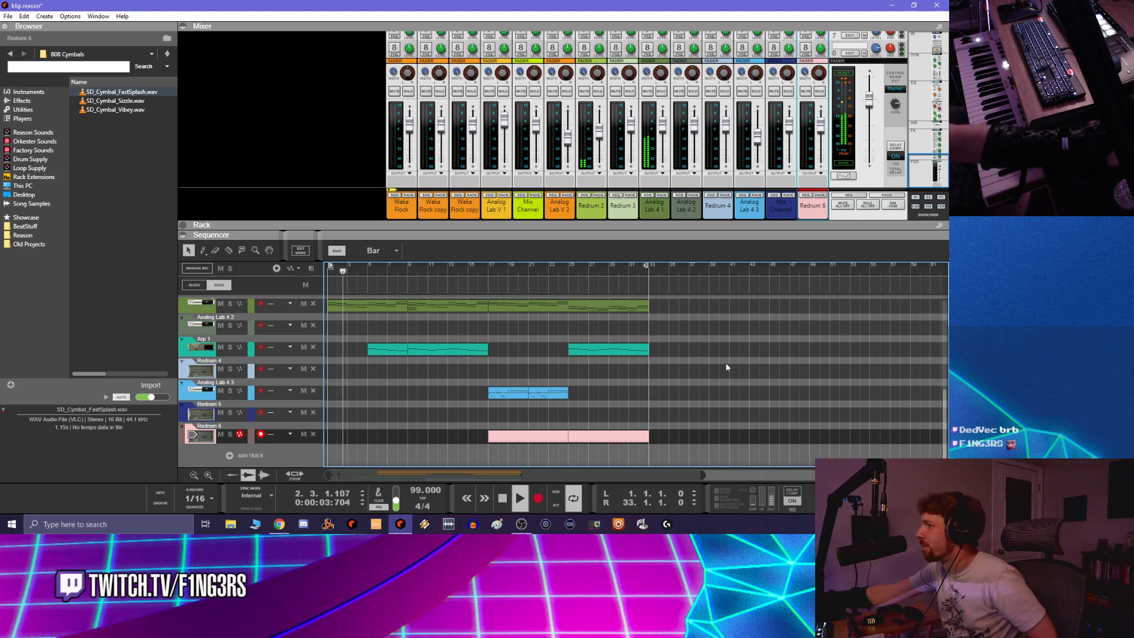
# Briefly solo the Analog Lab 4 2 mixer channel to hear it alone, and show its devices in the rack
pyautogui.scroll(5, 709, 402)
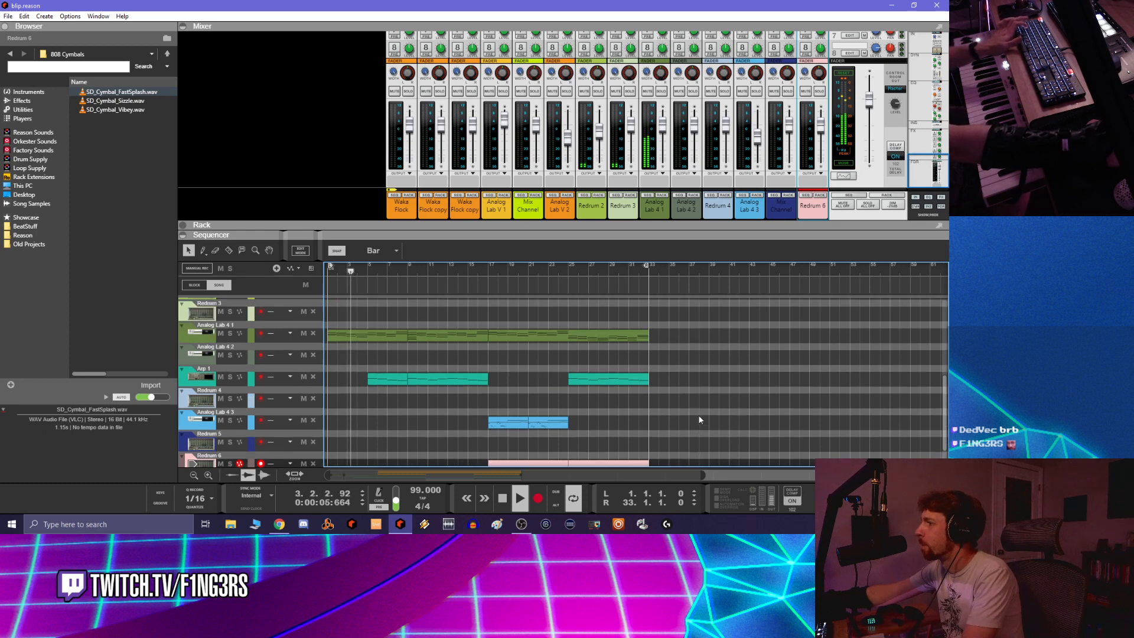
pyautogui.keyDown('ctrl'); pyautogui.keyDown('alt'); pyautogui.click(653, 268); pyautogui.keyUp('alt'); pyautogui.keyUp('ctrl')
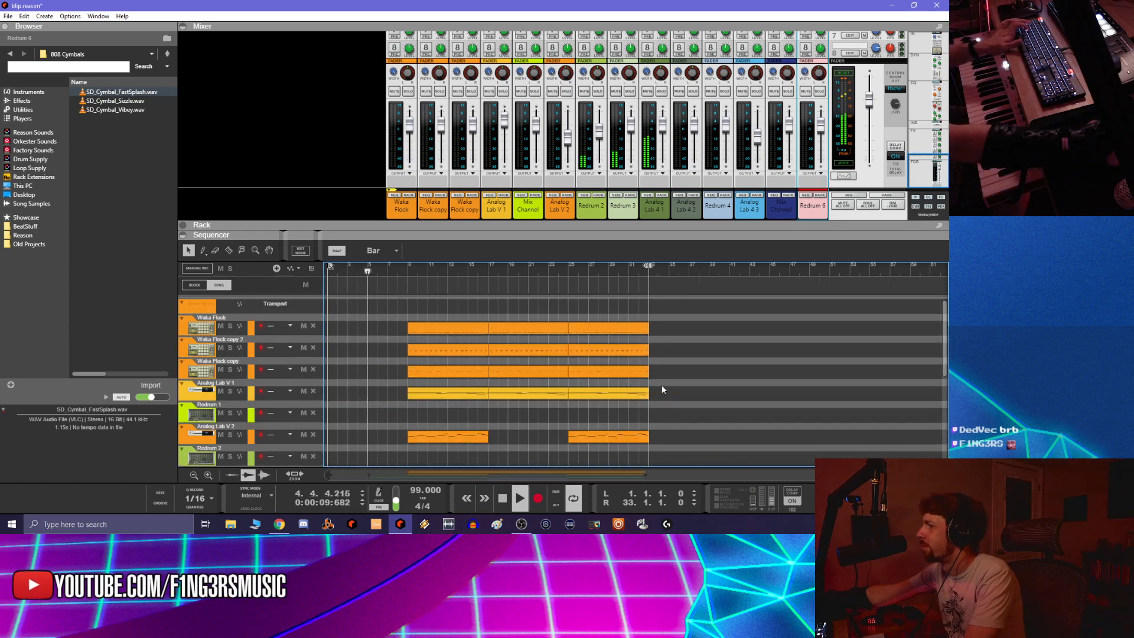
pyautogui.scroll(6, 422, 372)
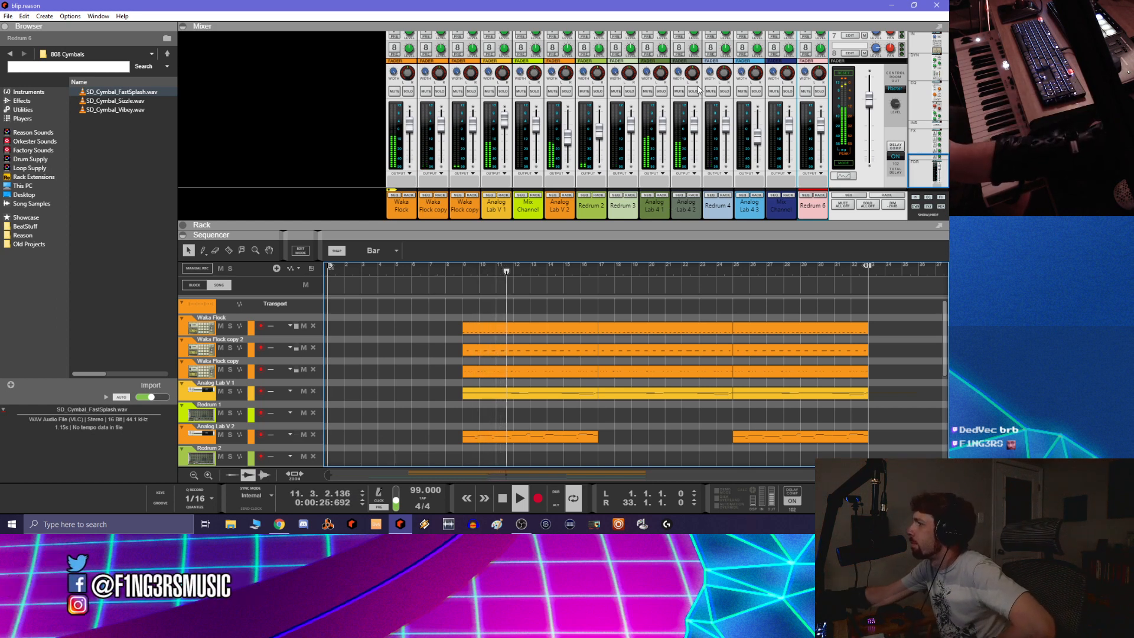
pyautogui.click(678, 205)
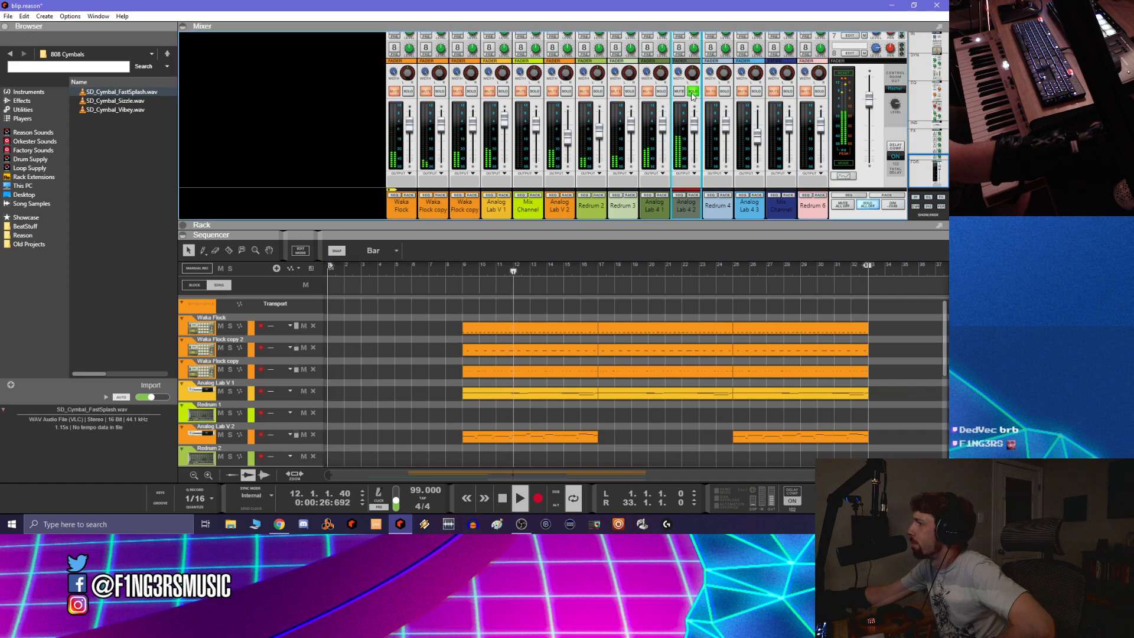
pyautogui.click(693, 195)
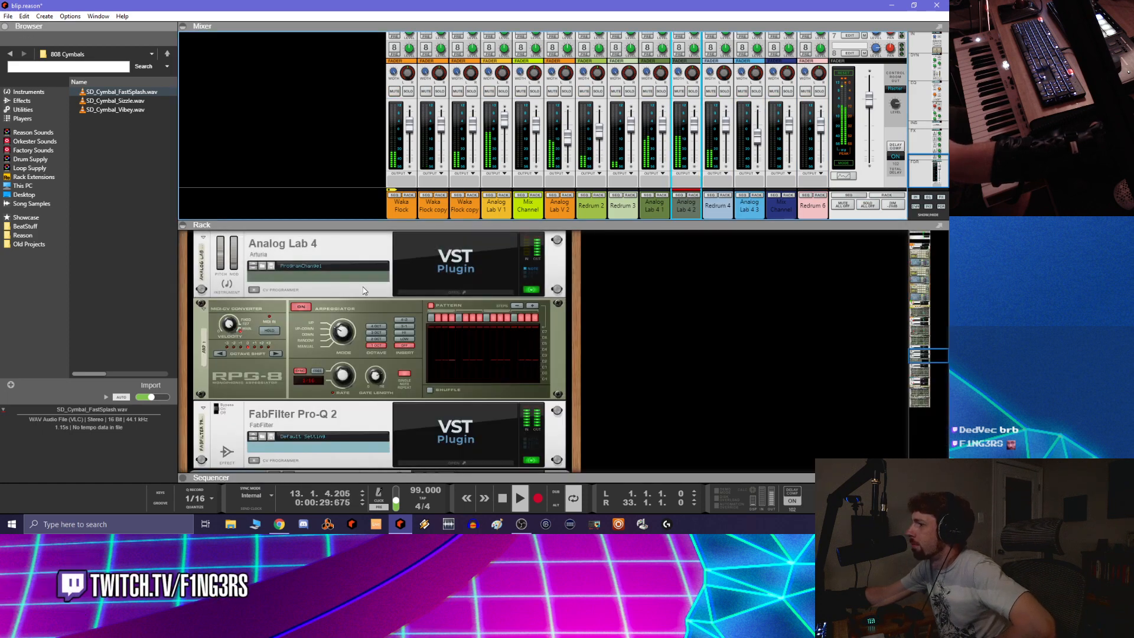
# Add an iZotope Ozone Imager 2 effect directly after the RPG-8 arpeggiator and open its plugin window
pyautogui.rightClick(403, 311)
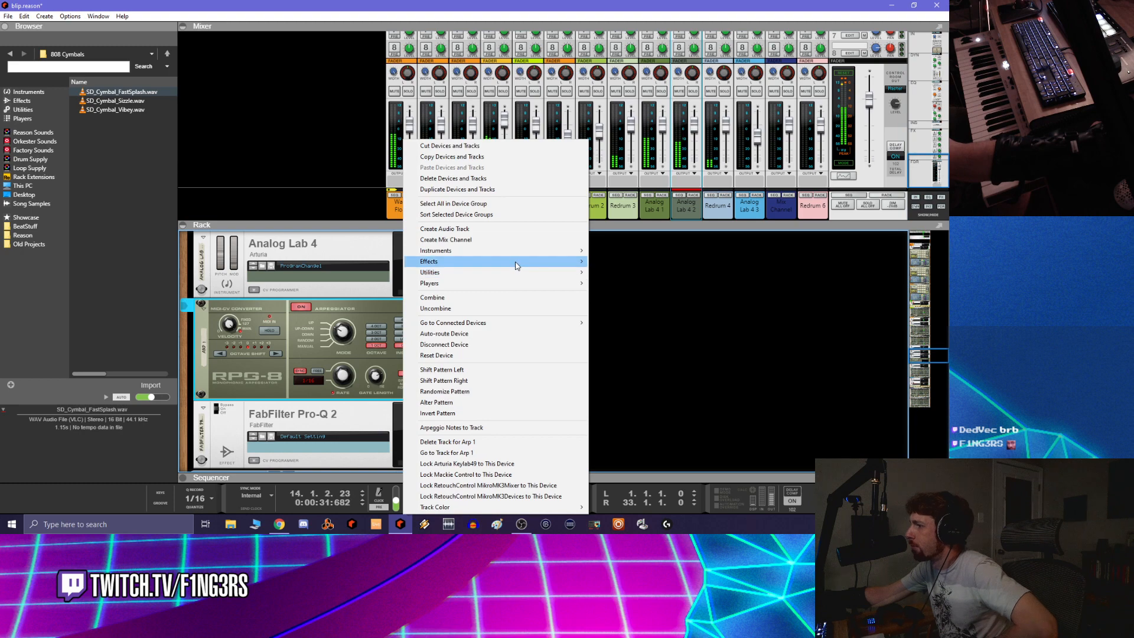
pyautogui.moveTo(516, 266)
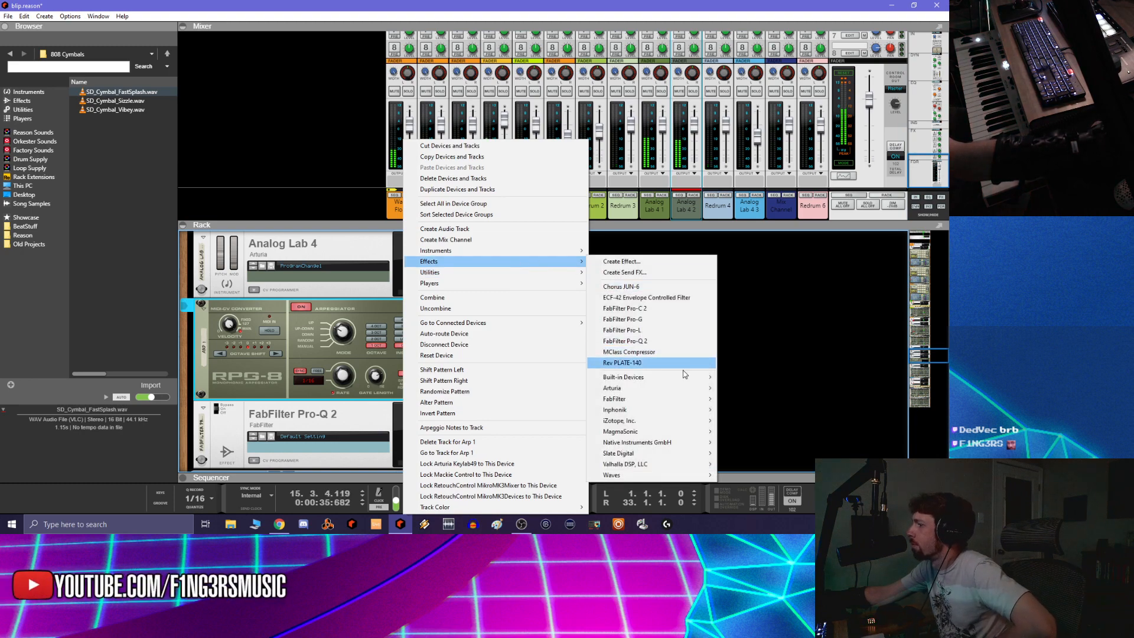
pyautogui.moveTo(679, 425)
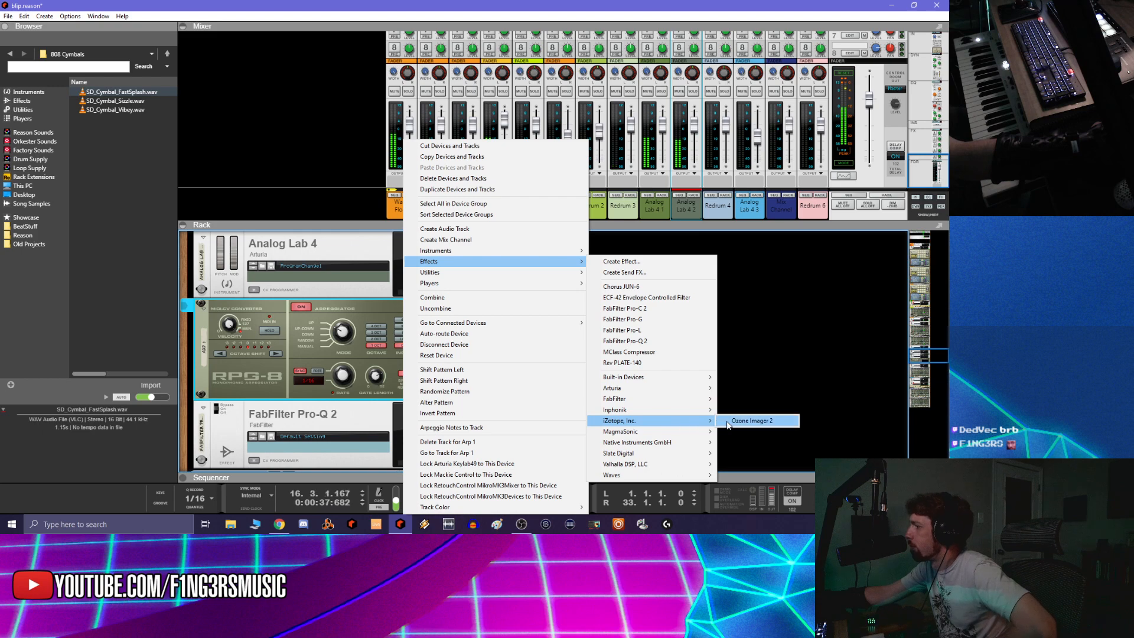
pyautogui.click(732, 421)
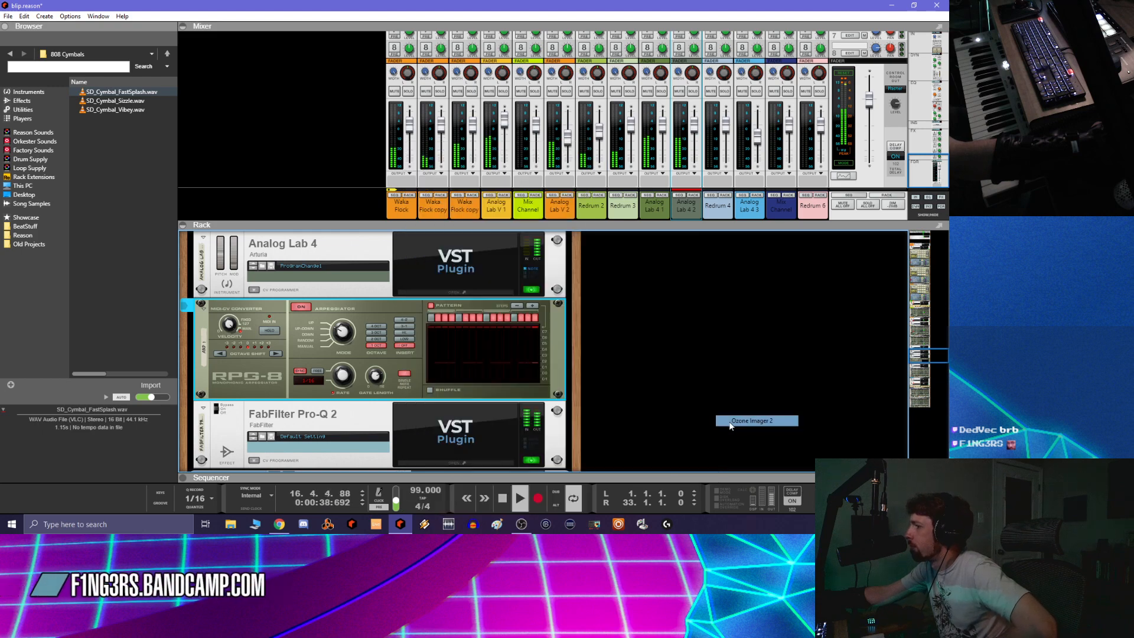
pyautogui.click(494, 460)
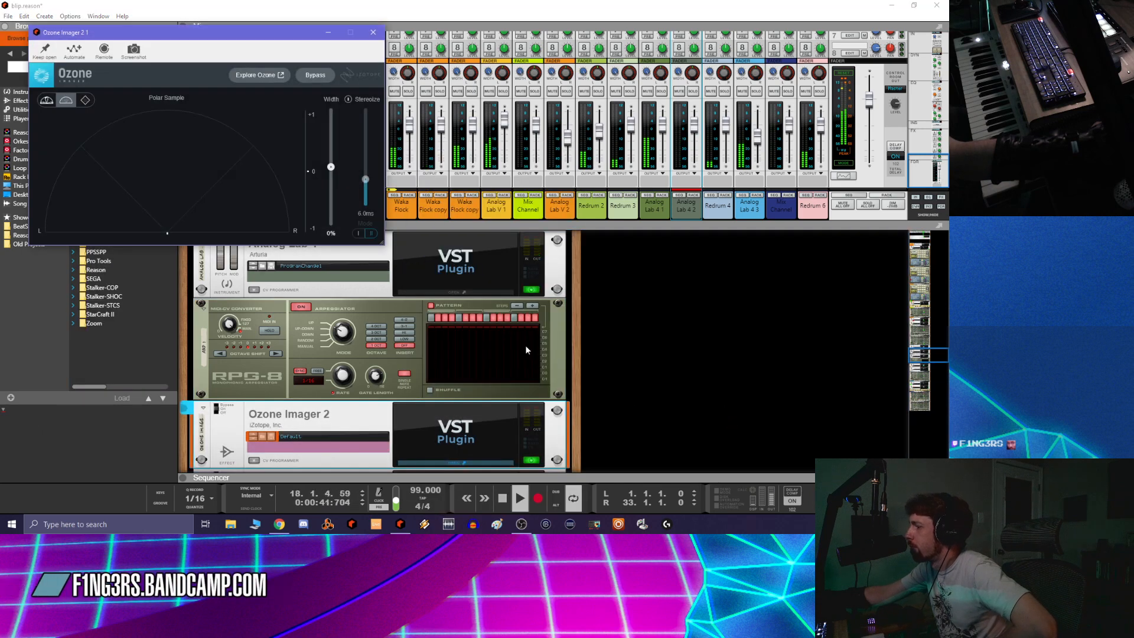
# With the song playing from about bar 9, set Ozone Imager's width to 25% and enable Stereoize at 13.8 ms
pyautogui.click(467, 498)
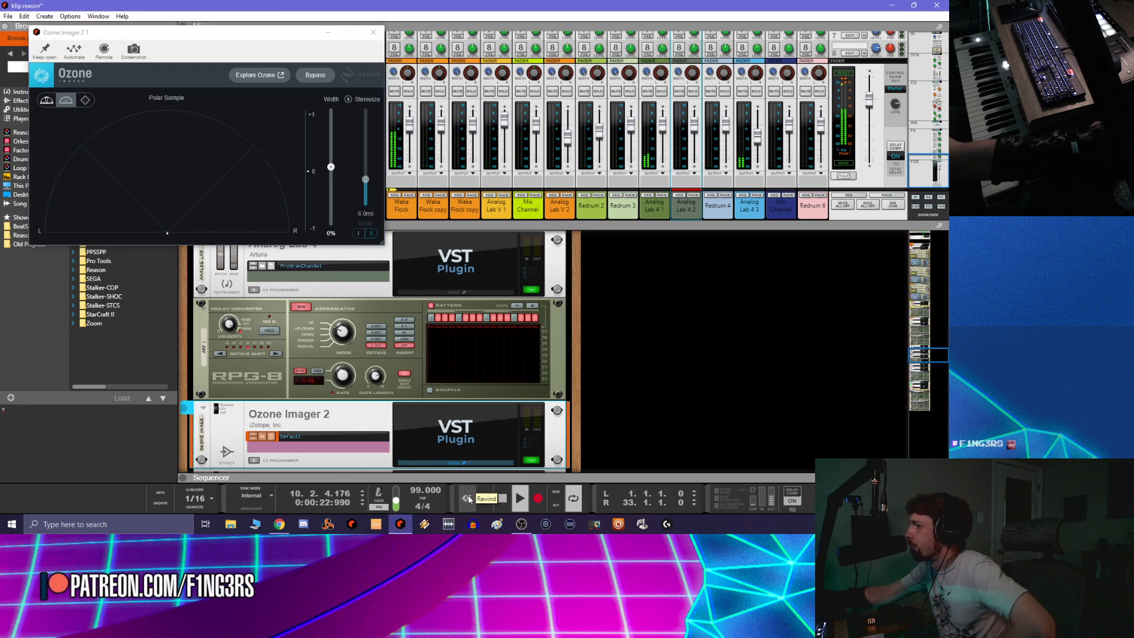
pyautogui.click(182, 478)
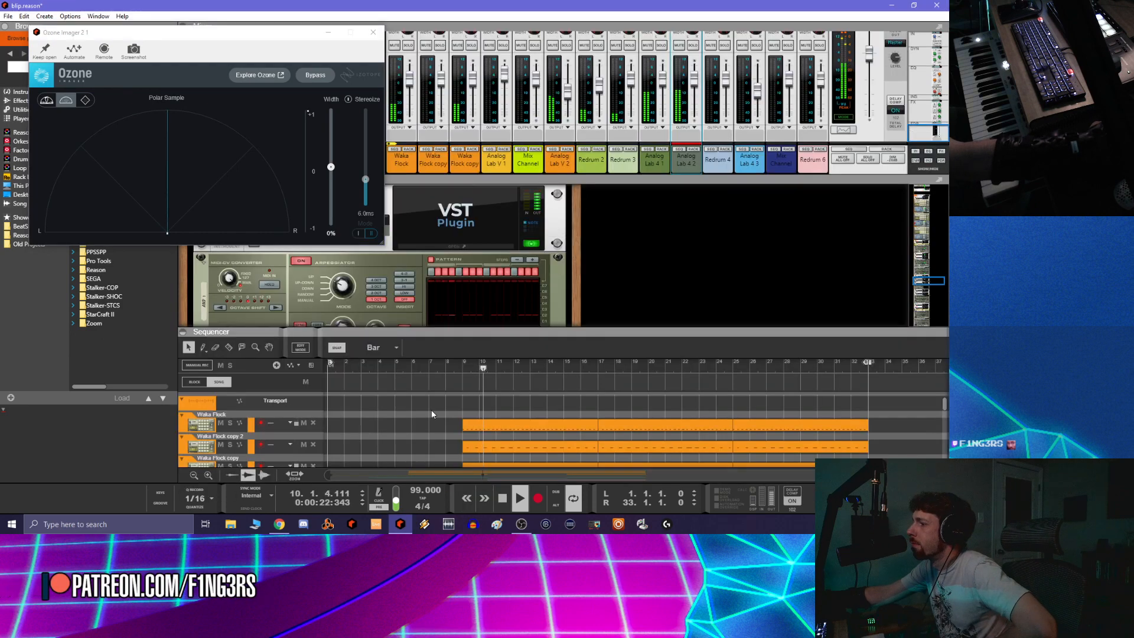
pyautogui.click(454, 365)
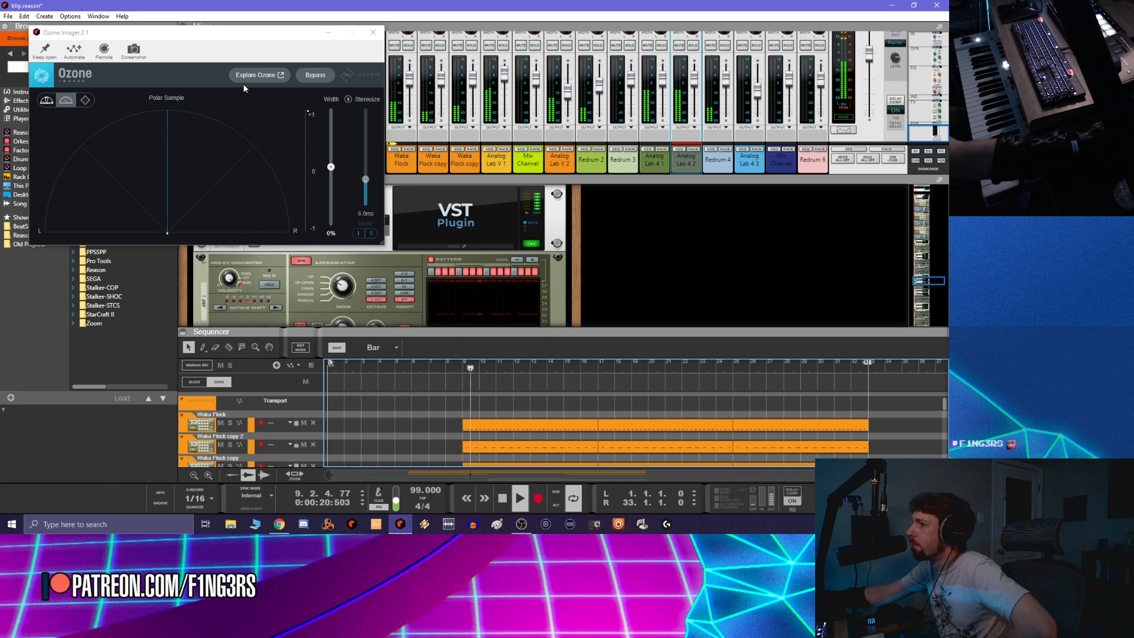
pyautogui.moveTo(331, 168); pyautogui.dragTo(332, 163)
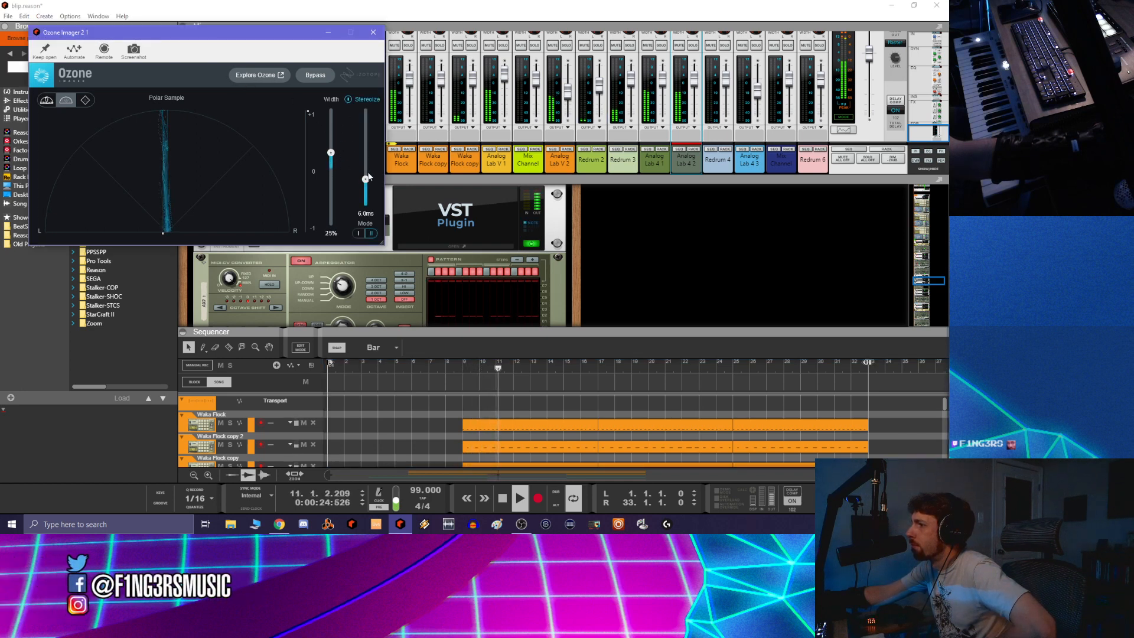
pyautogui.moveTo(365, 179); pyautogui.dragTo(366, 141)
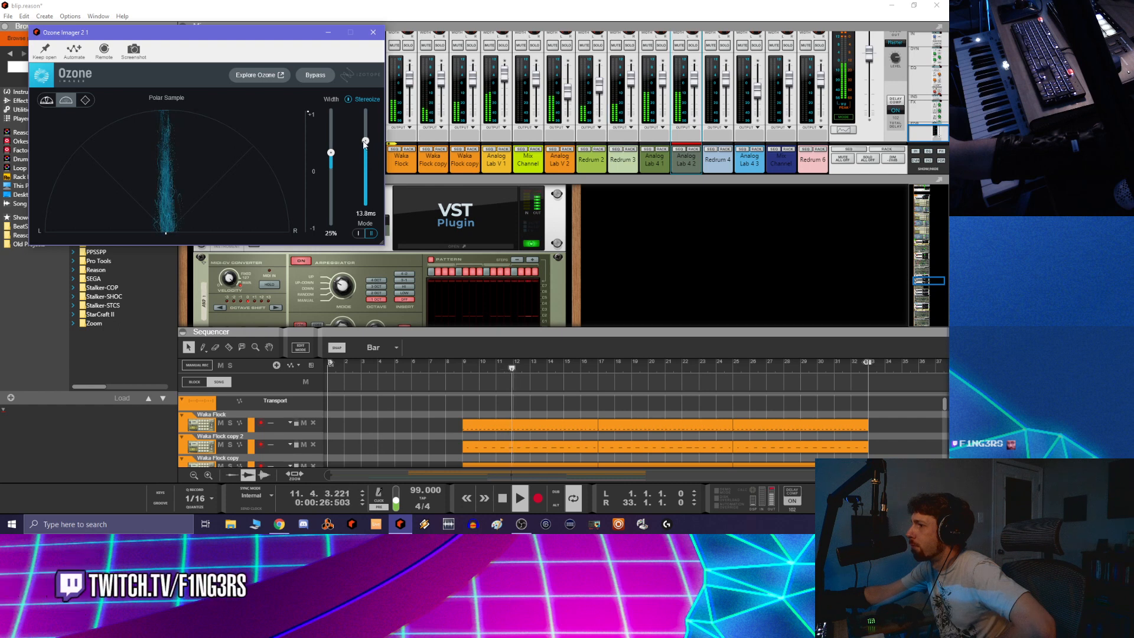
# Solo the Analog Lab 4 2 channel, set Ozone Imager's width to 45% and Stereoize to 9.6 ms, and replay from bar 9
pyautogui.click(694, 46)
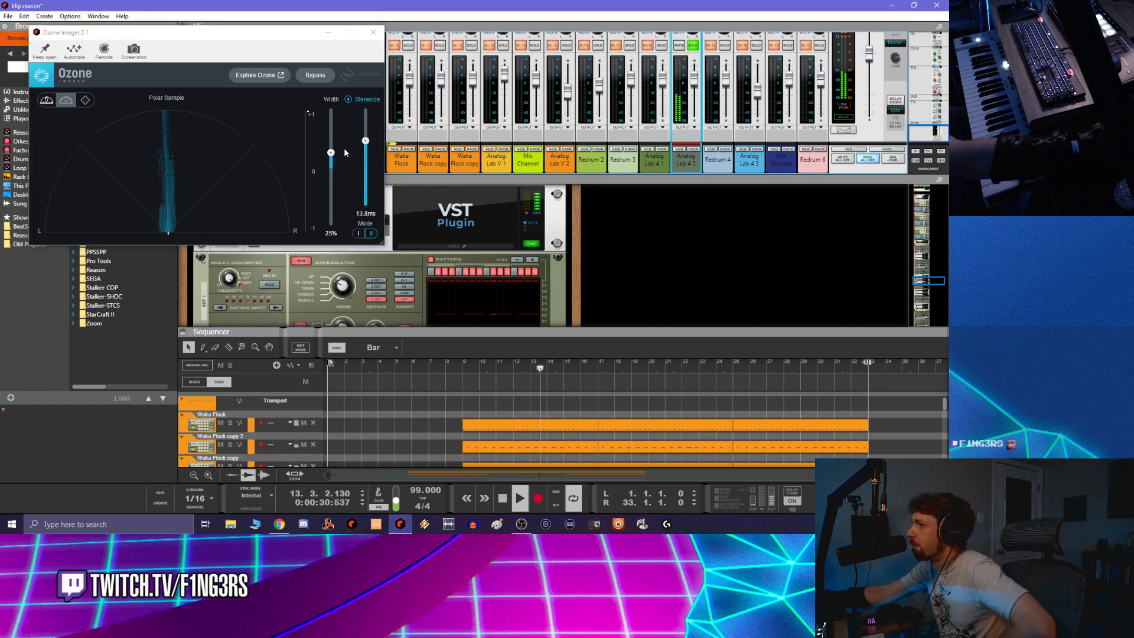
pyautogui.moveTo(332, 154)
pyautogui.mouseDown()
pyautogui.moveTo(365, 162)
pyautogui.moveTo(332, 148)
pyautogui.mouseUp()
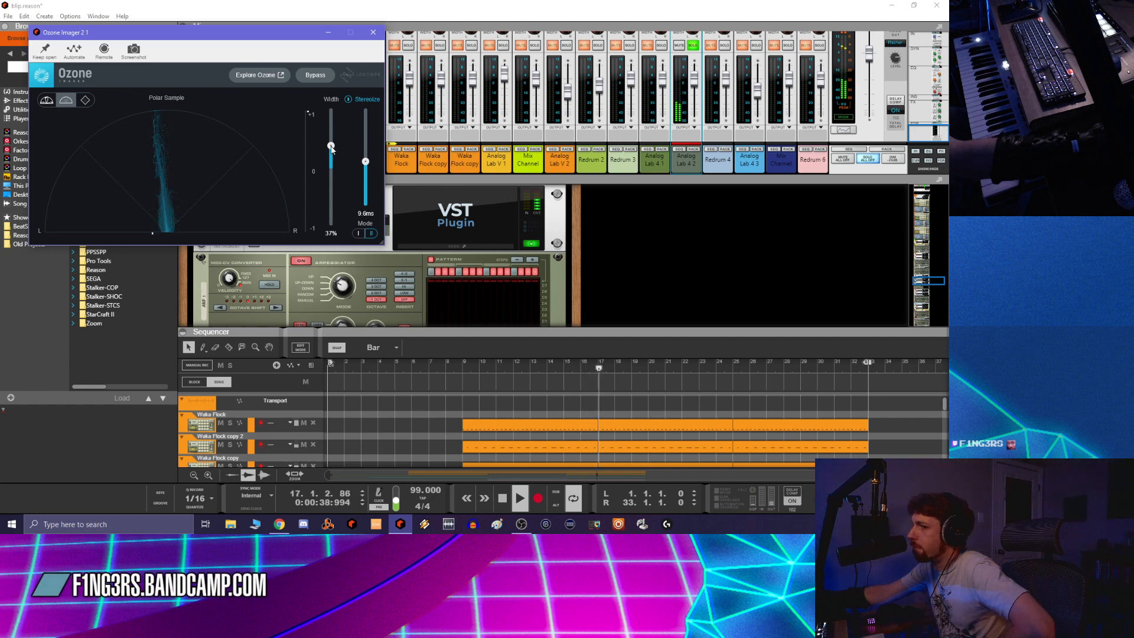
pyautogui.click(459, 364)
pyautogui.press('space')
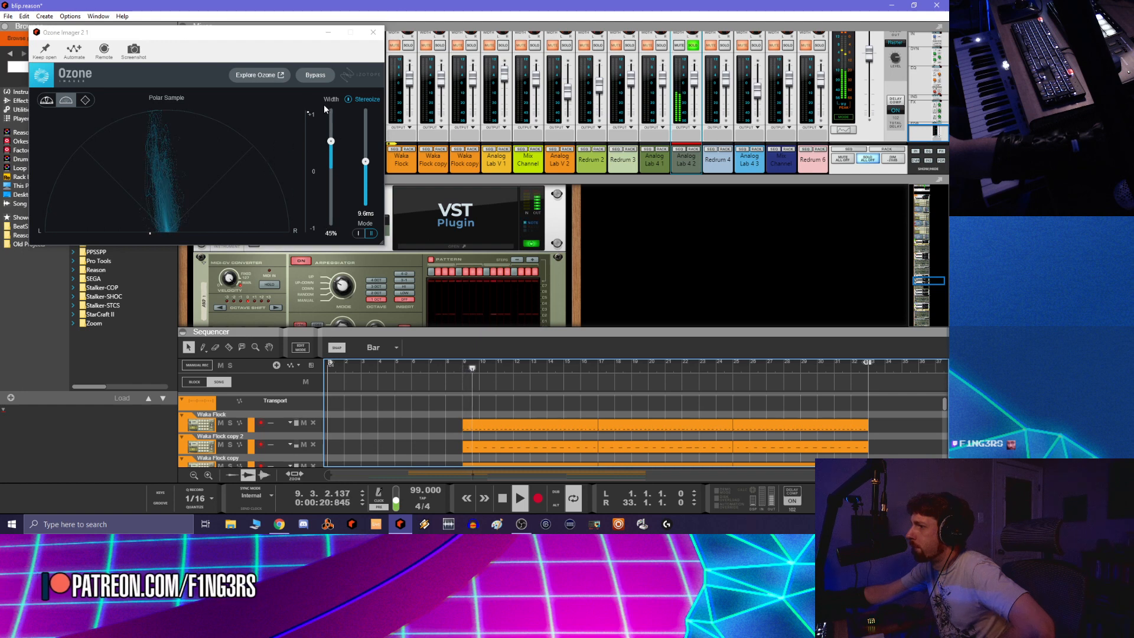
# Compare the arp with Ozone Imager bypassed and active, and unsolo Analog Lab 4 2 to hear it in the mix
pyautogui.click(312, 79)
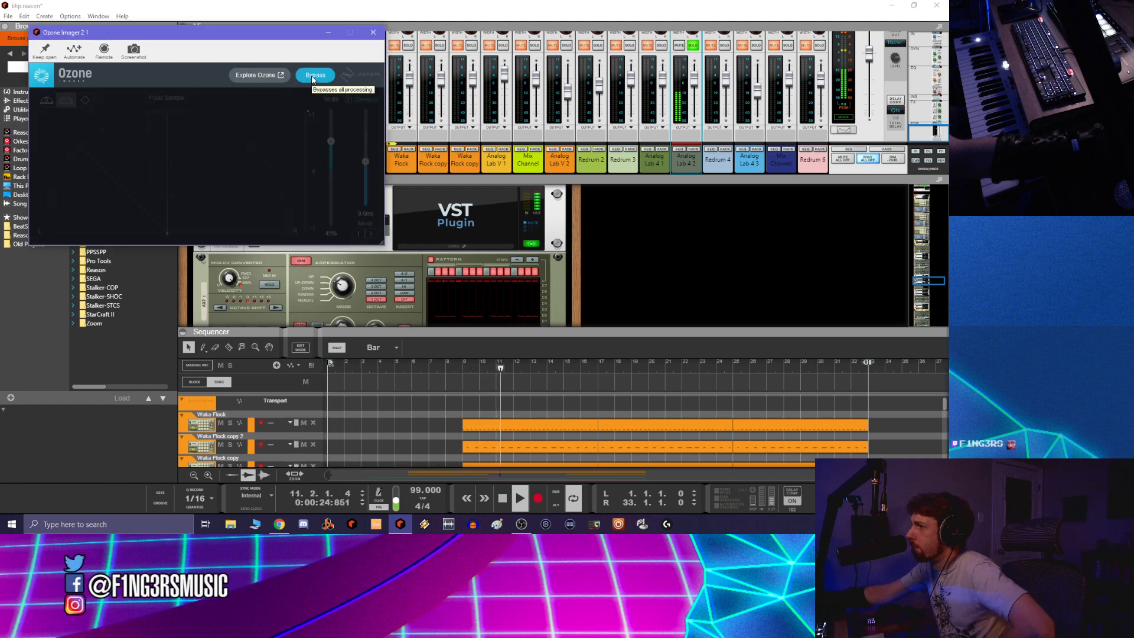
pyautogui.click(312, 79)
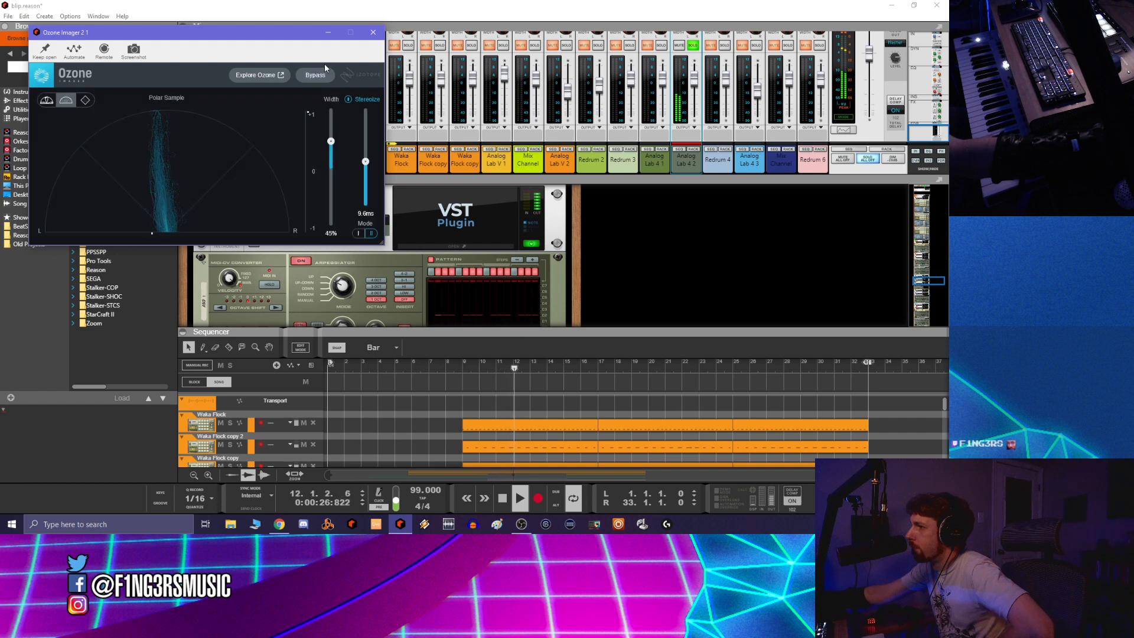
pyautogui.click(693, 46)
pyautogui.click(454, 368)
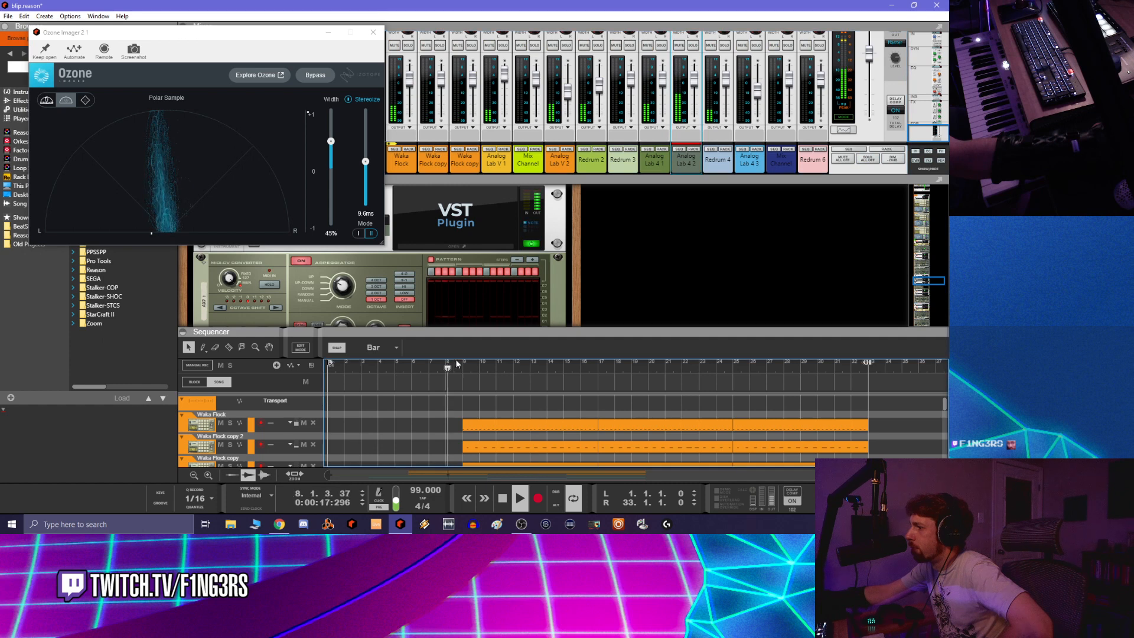
# Show the Analog Lab V 2 and Redrum tracks and replay the full mix from bar 9
pyautogui.scroll(-3, 447, 390)
pyautogui.scroll(-3, 445, 393)
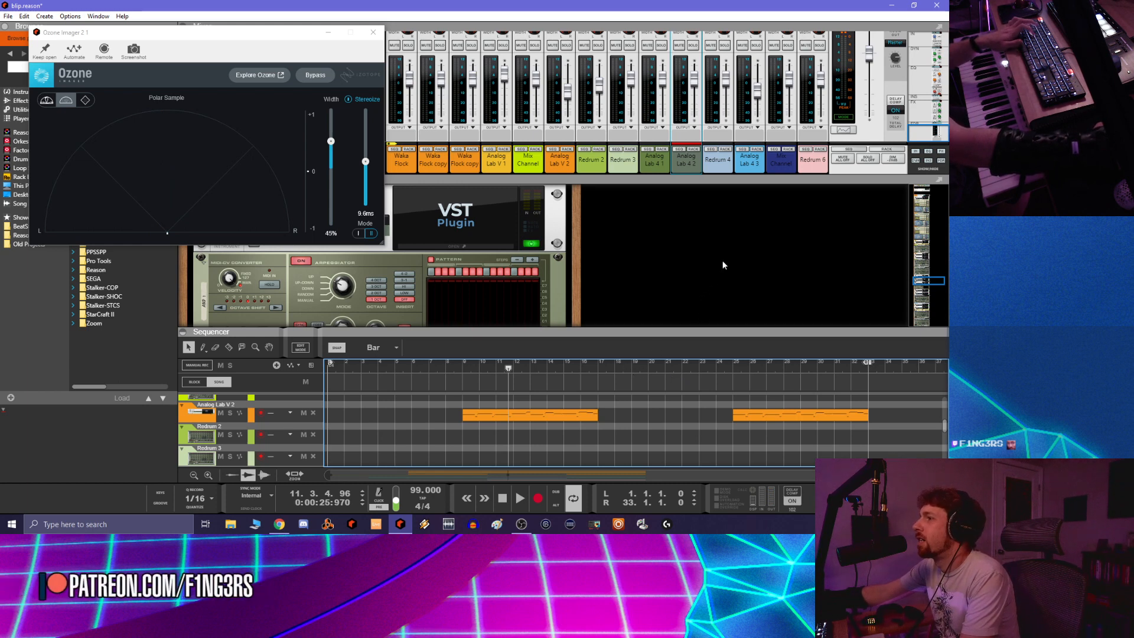
pyautogui.click(462, 369)
pyautogui.press('space')
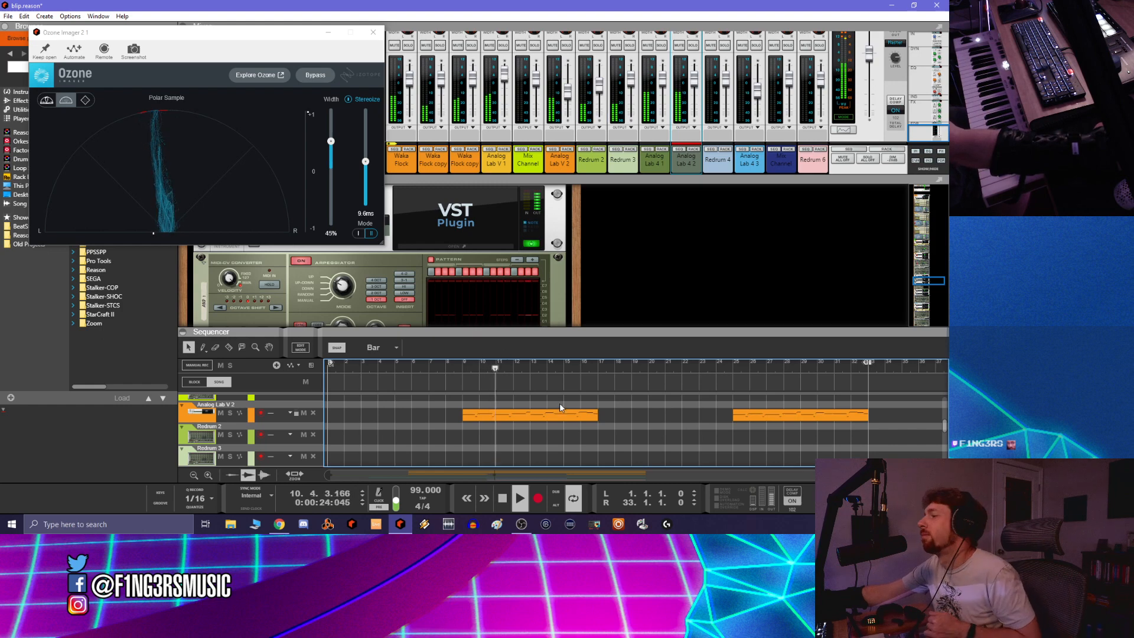
pyautogui.hotkey('alt', 'Tab')
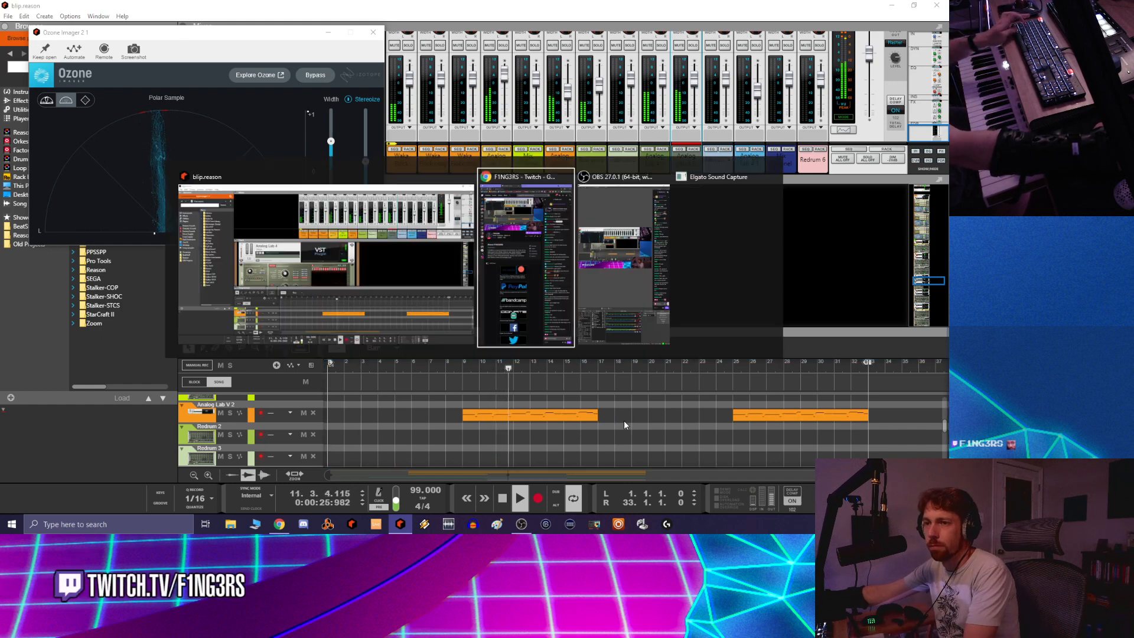
pyautogui.click(402, 233)
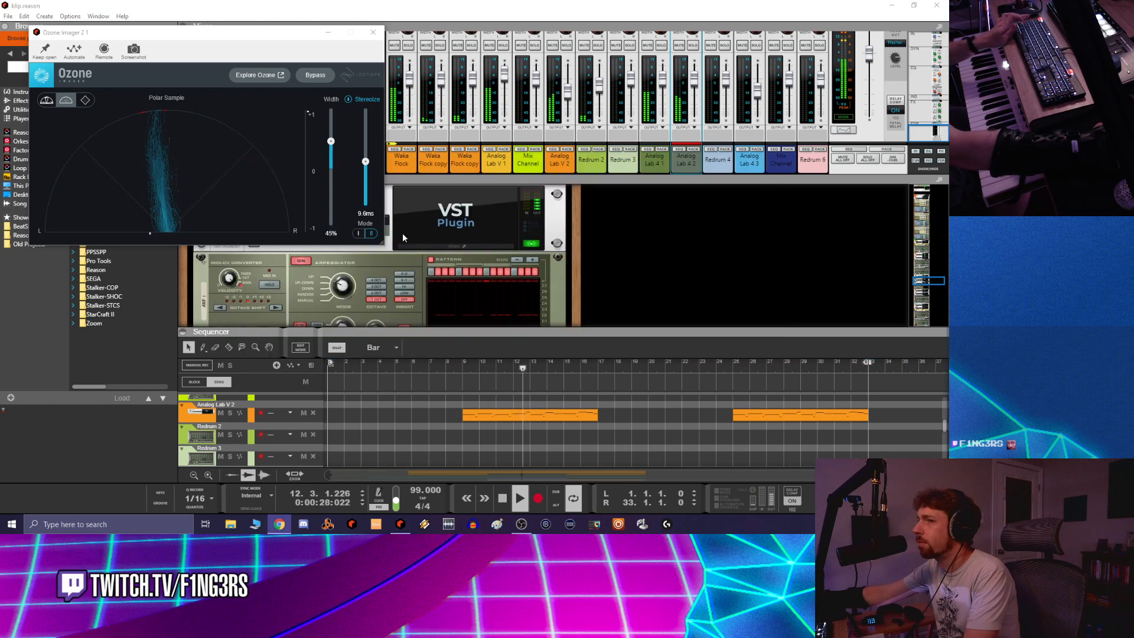
pyautogui.hotkey('alt', 'Tab')
pyautogui.click(410, 166)
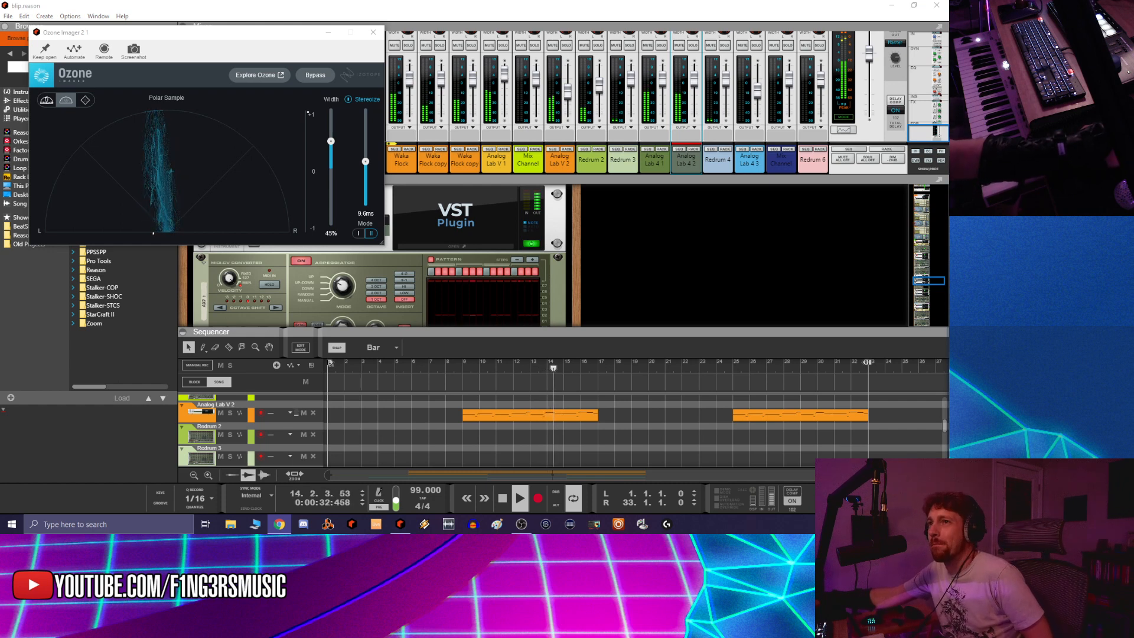
pyautogui.click(668, 436)
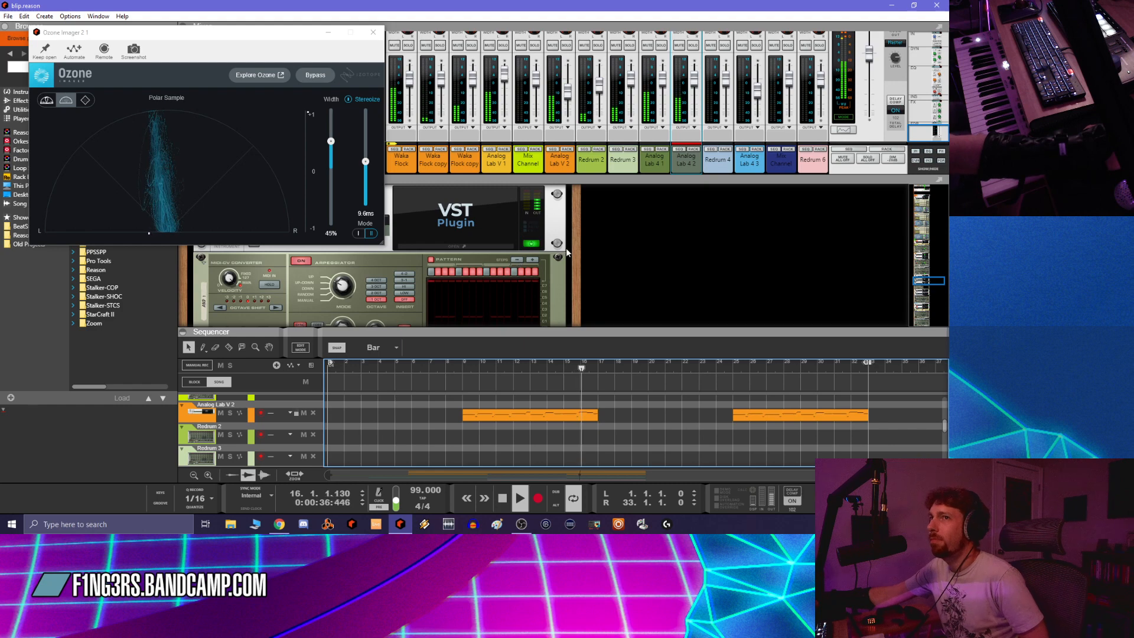
# Bring up the master compressor in the mixer and set its threshold to -4.49 dB
pyautogui.click(932, 54)
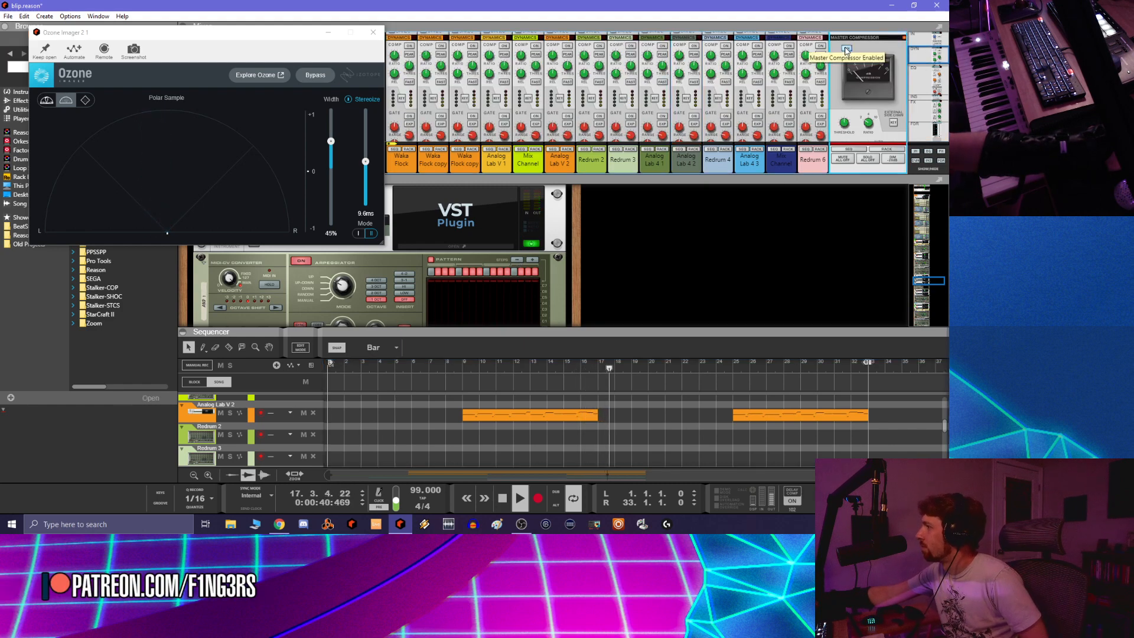
pyautogui.scroll(-1, 856, 102)
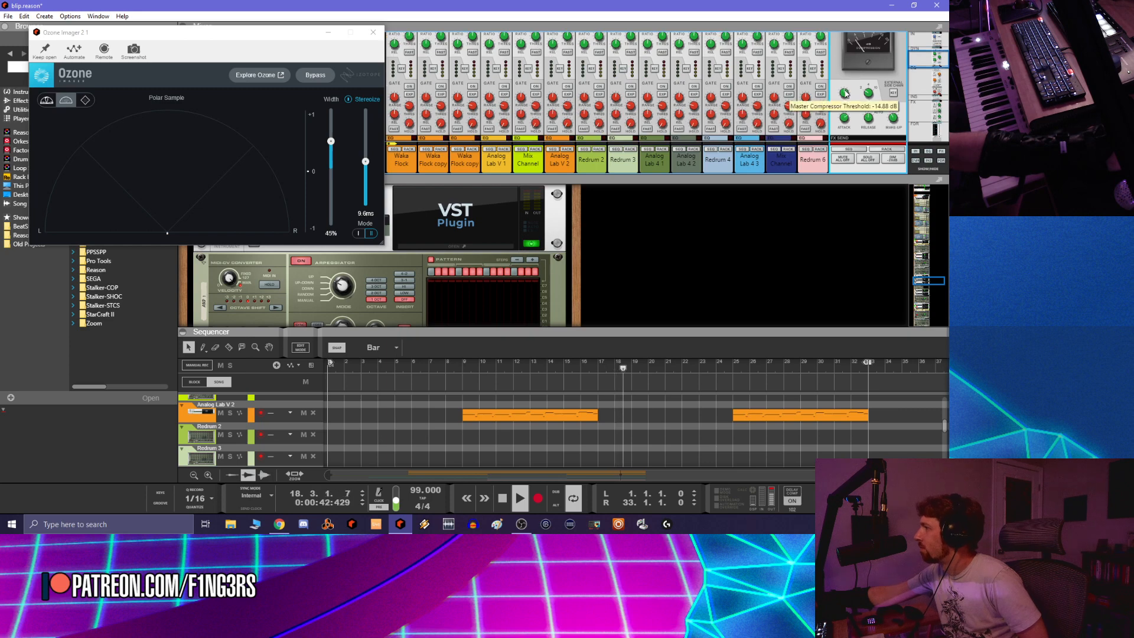
pyautogui.moveTo(846, 92)
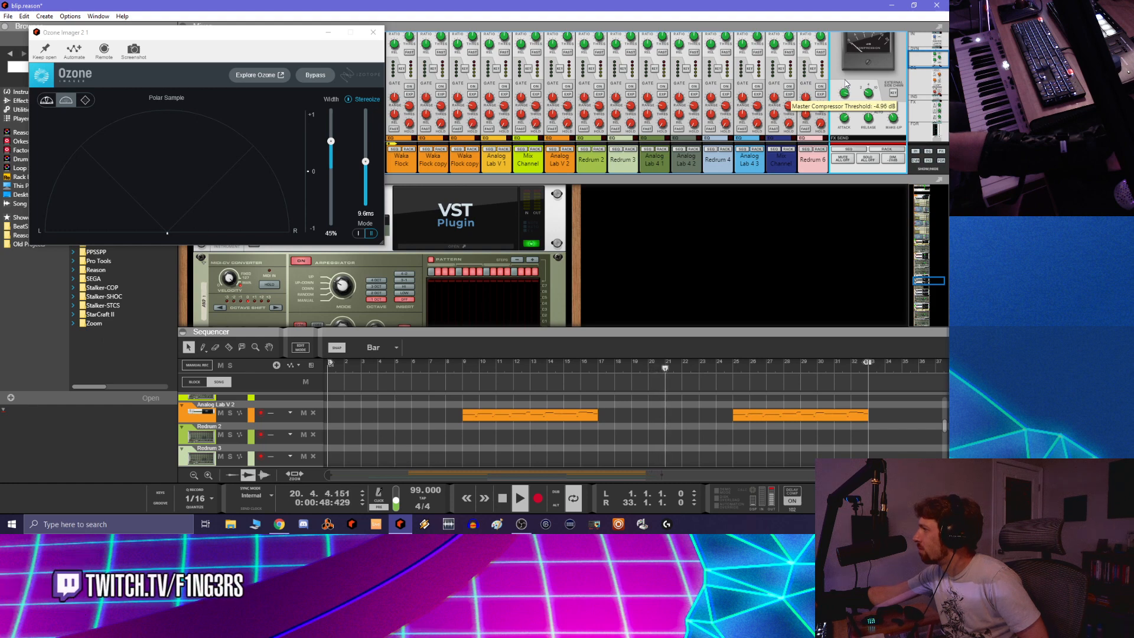
pyautogui.moveTo(844, 93); pyautogui.dragTo(843, 96)
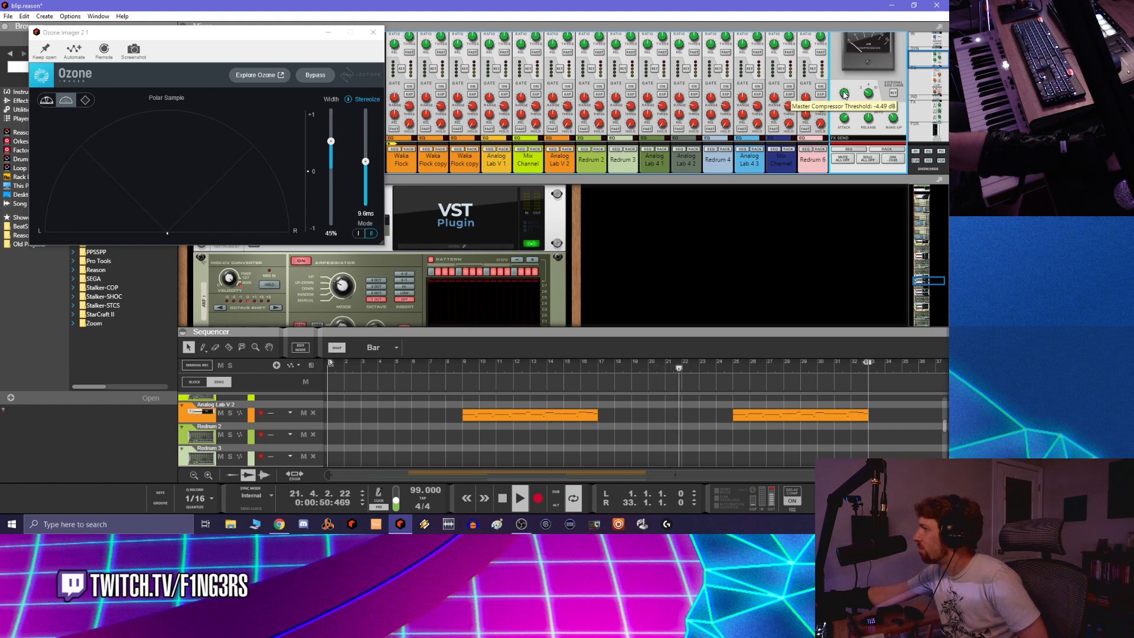
pyautogui.moveTo(871, 96)
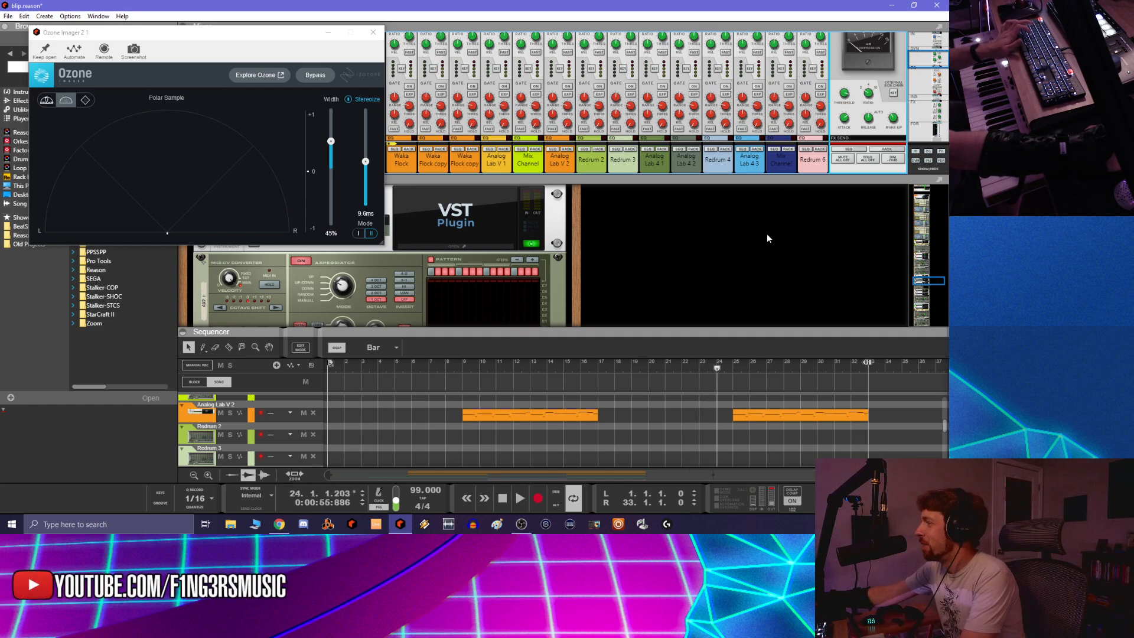
# Play the song from bar 24 to hear the mix through the master compressor
pyautogui.scroll(2, 854, 98)
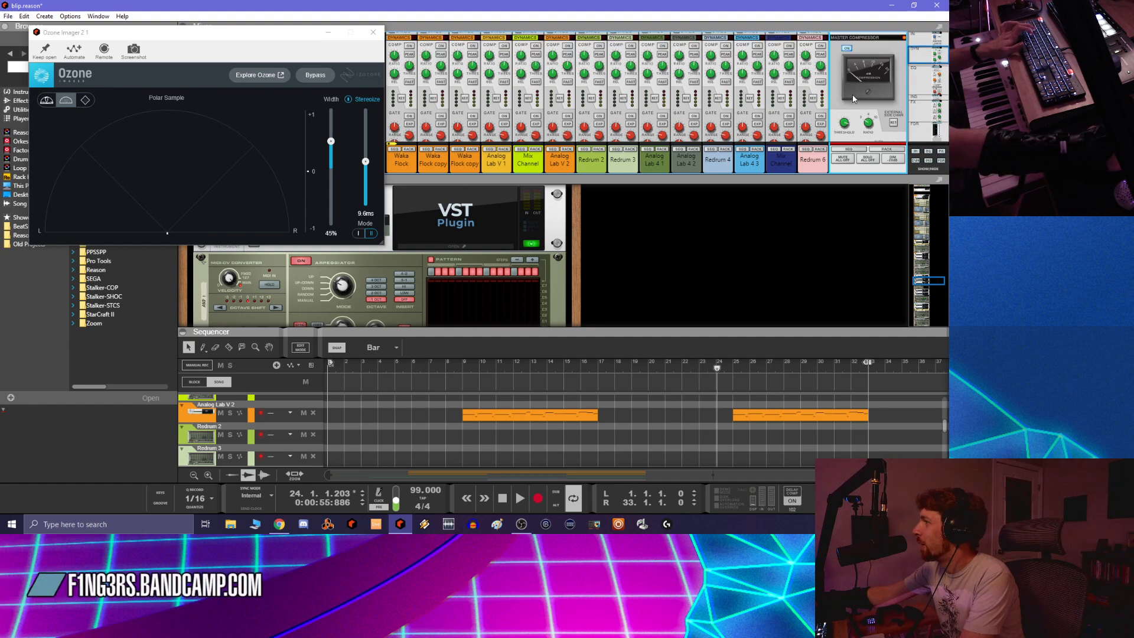
pyautogui.press('space')
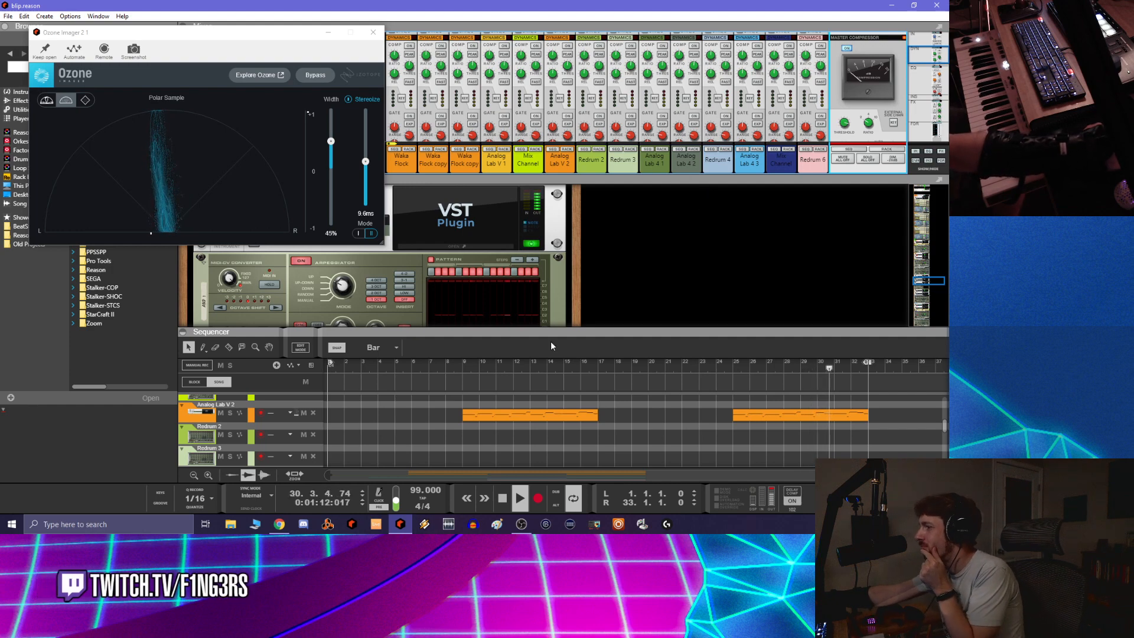
pyautogui.click(652, 257)
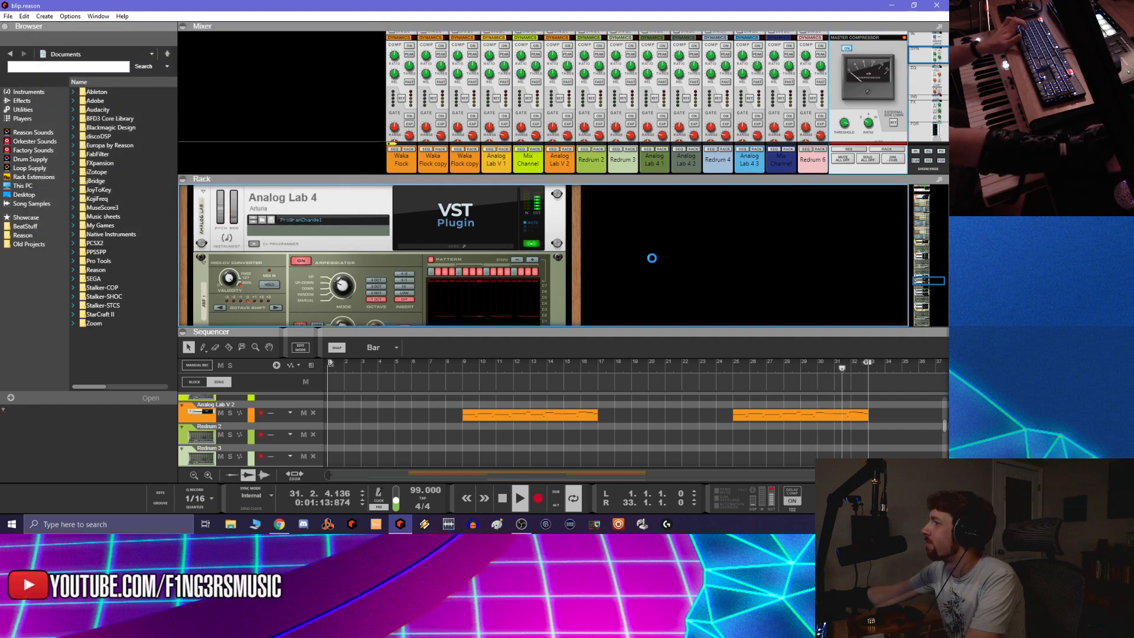
# Show the mixer's channel faders and move the song end marker to bar 34
pyautogui.scroll(-5, 787, 135)
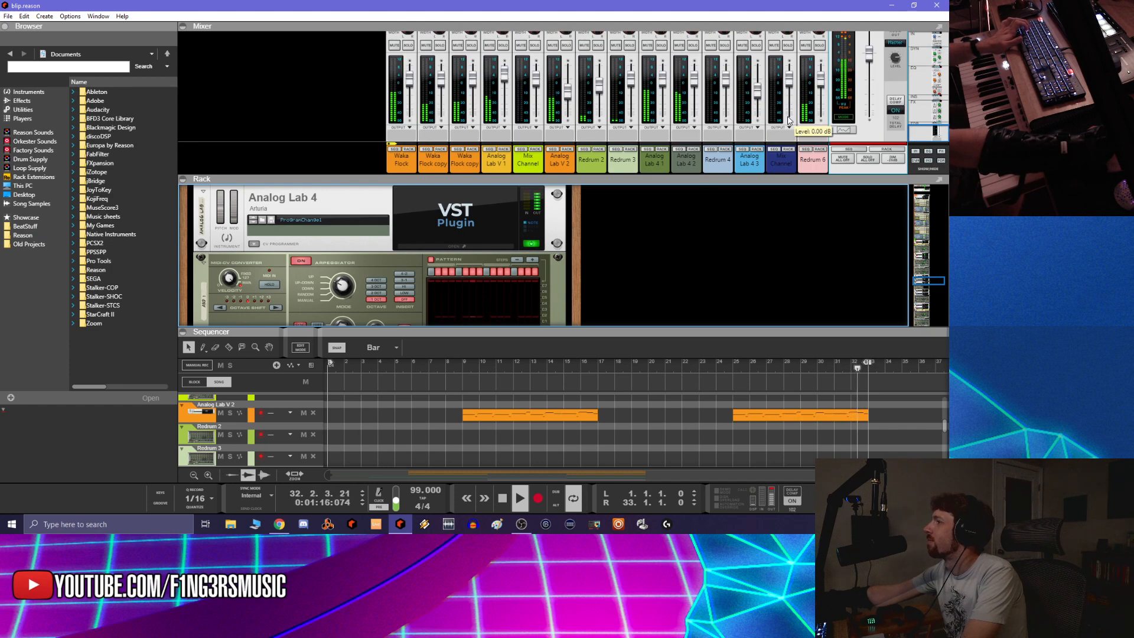
pyautogui.scroll(-1, 812, 204)
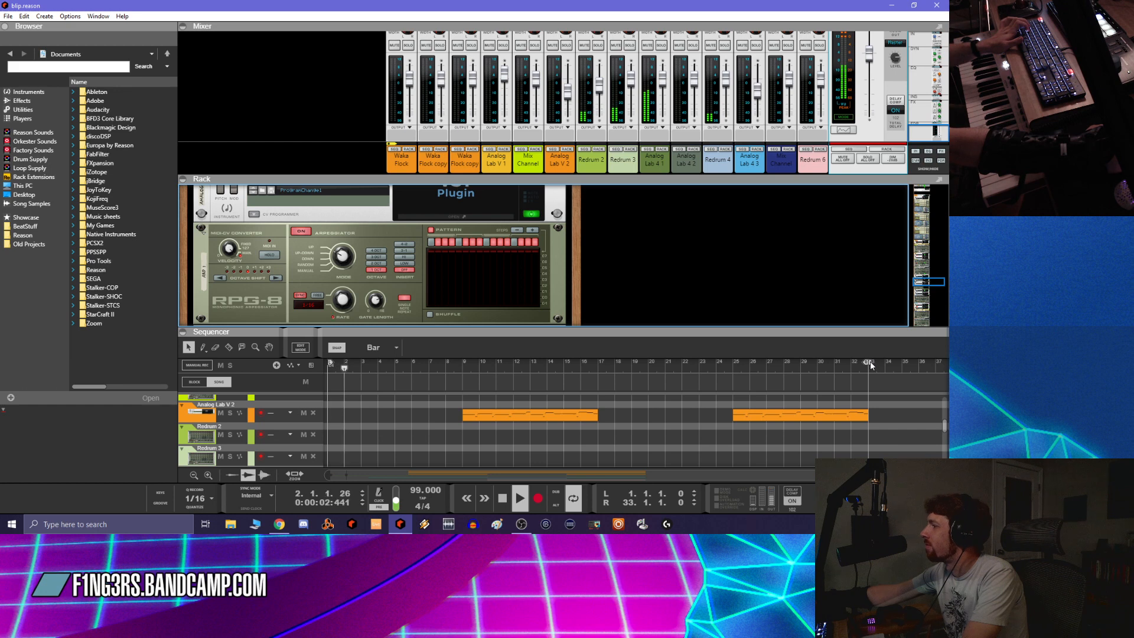
pyautogui.moveTo(872, 360); pyautogui.dragTo(885, 364)
pyautogui.click(870, 255)
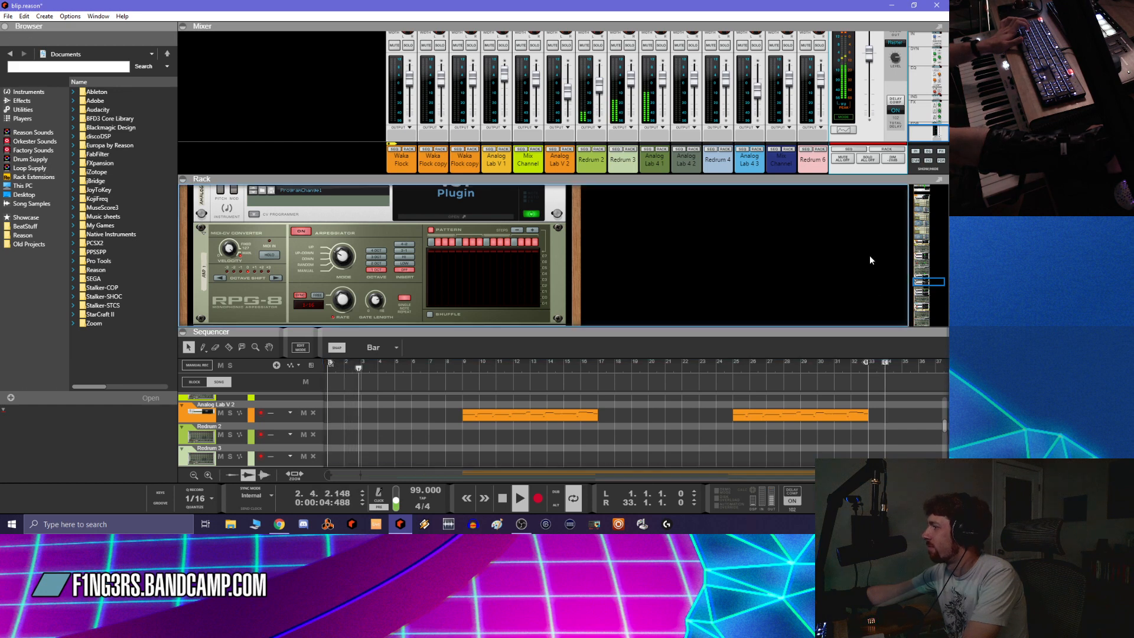
# Add a new Redrum Drum Computer in the empty space below the last rack device
pyautogui.scroll(-3, 870, 254)
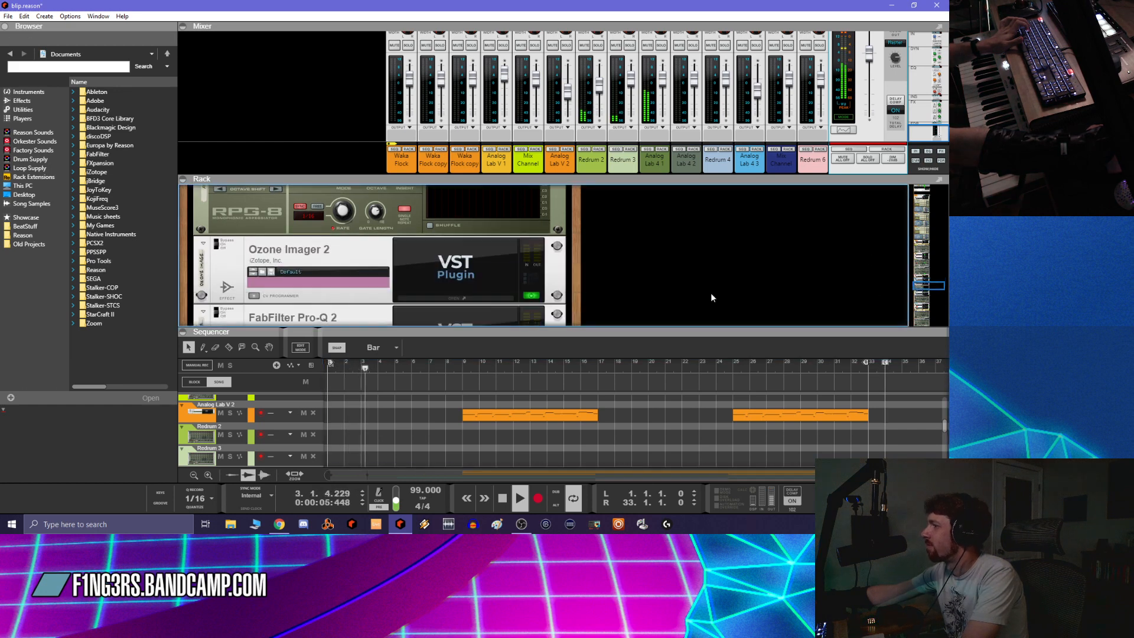
pyautogui.click(280, 524)
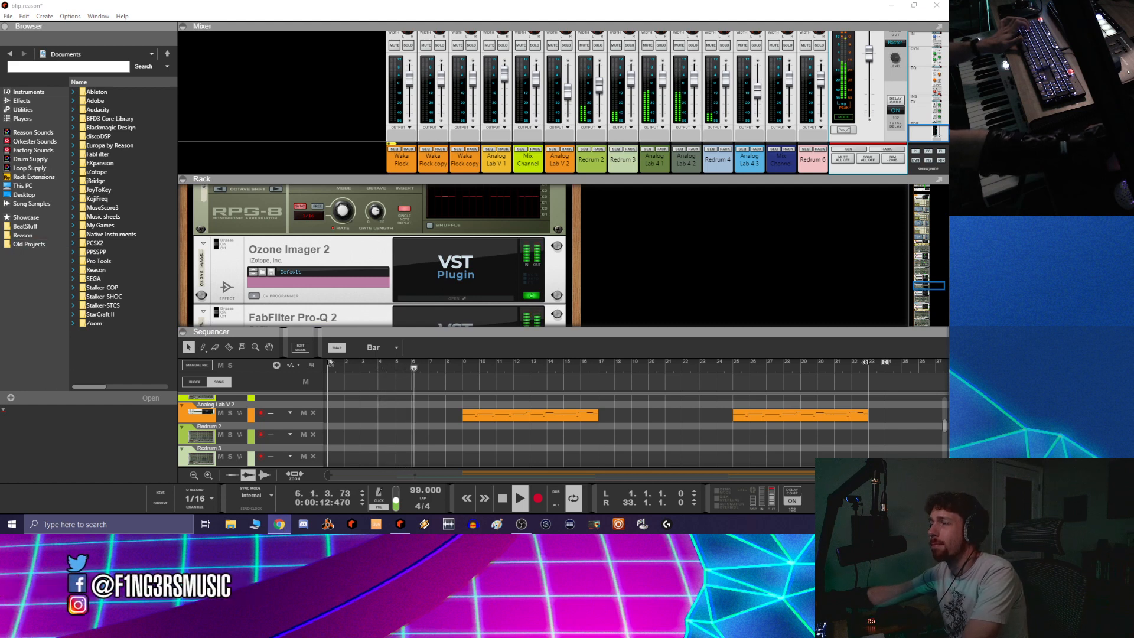
pyautogui.click(703, 293)
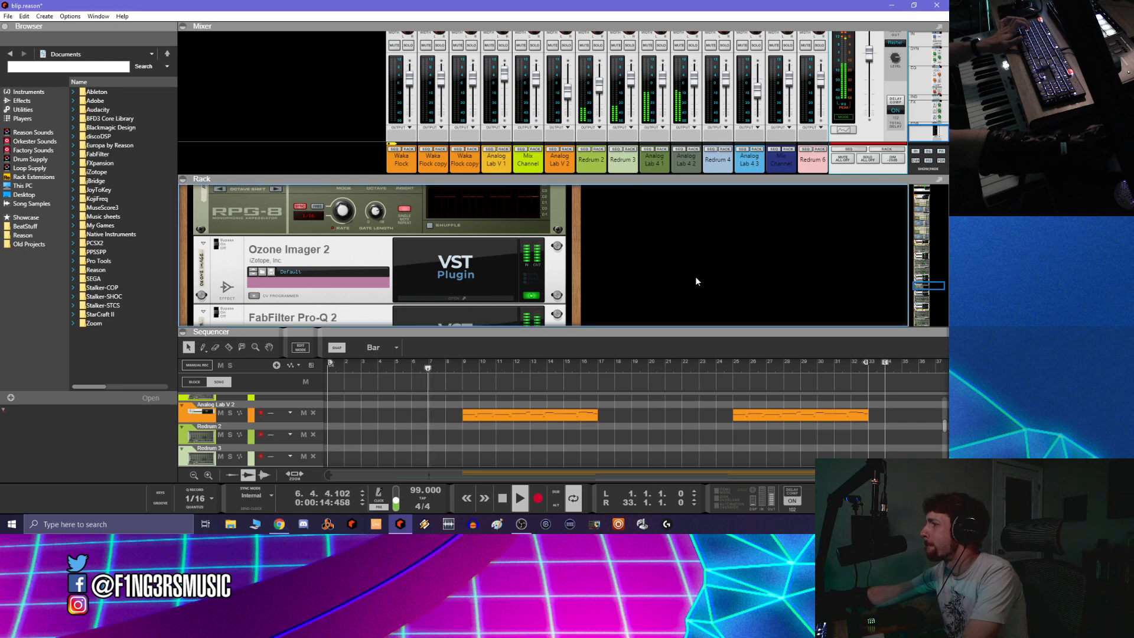
pyautogui.scroll(-2, 696, 277)
pyautogui.scroll(-6, 696, 277)
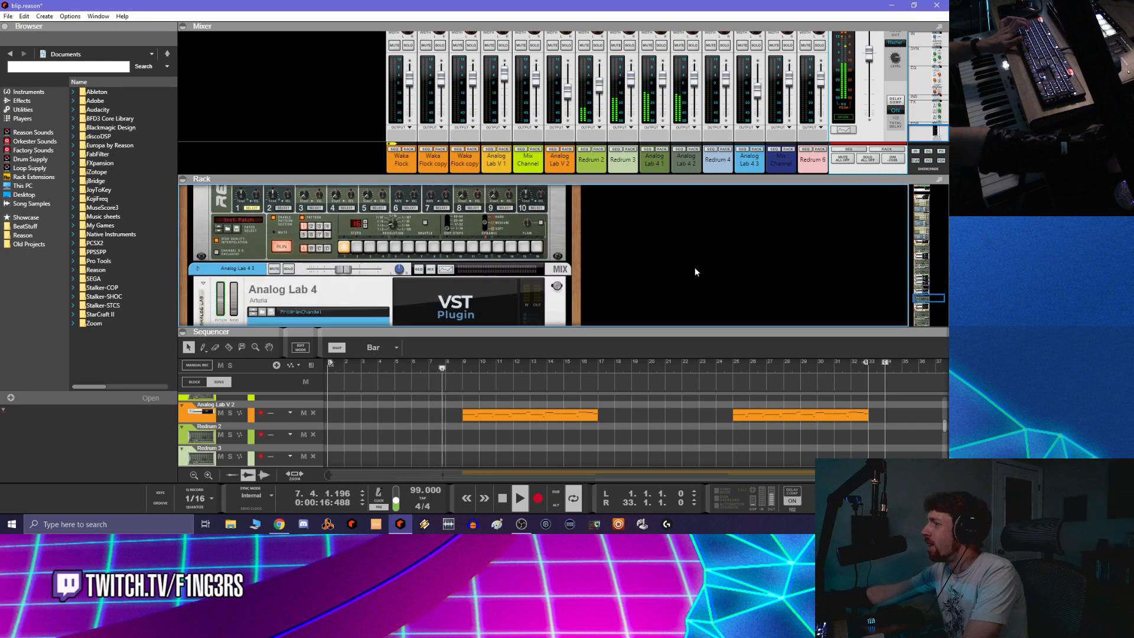
pyautogui.scroll(-8, 696, 260)
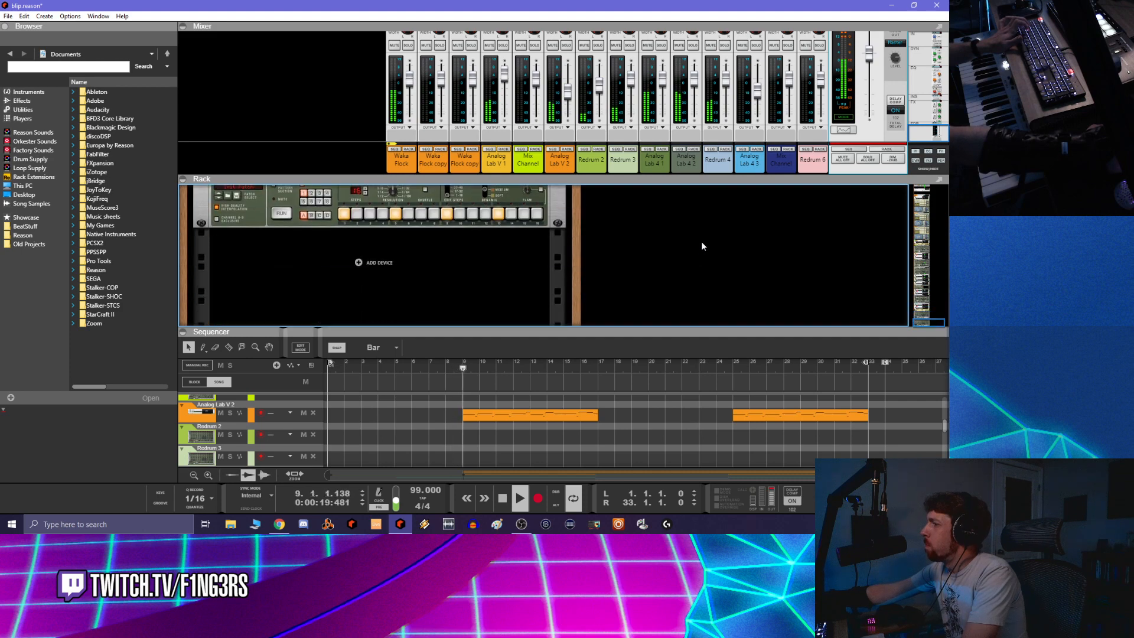
pyautogui.rightClick(405, 246)
pyautogui.moveTo(483, 327)
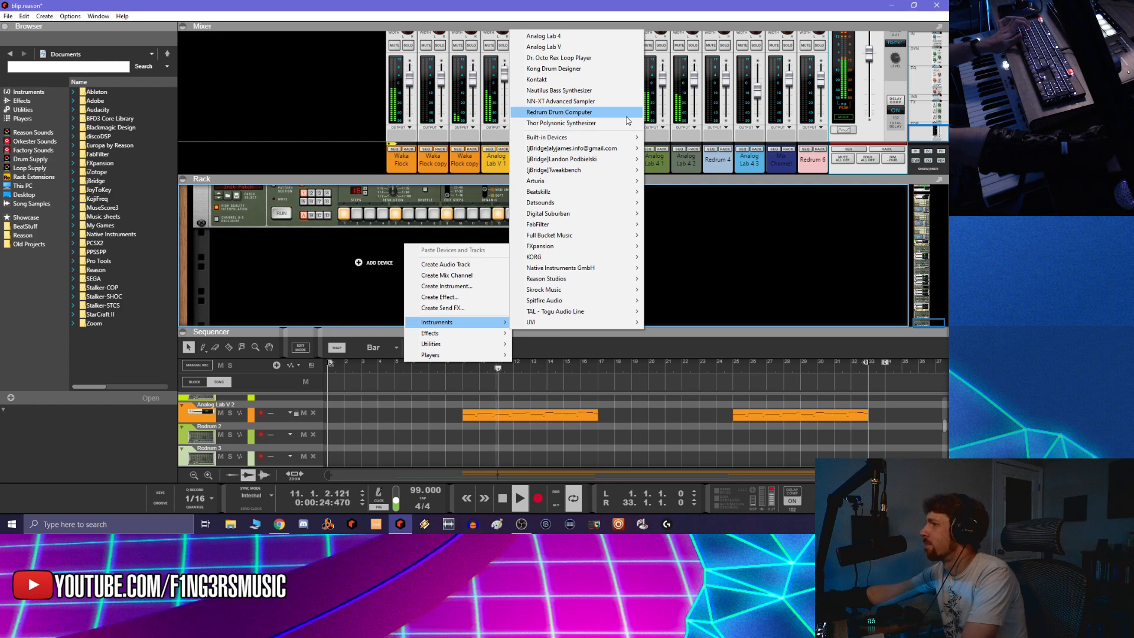
pyautogui.click(627, 116)
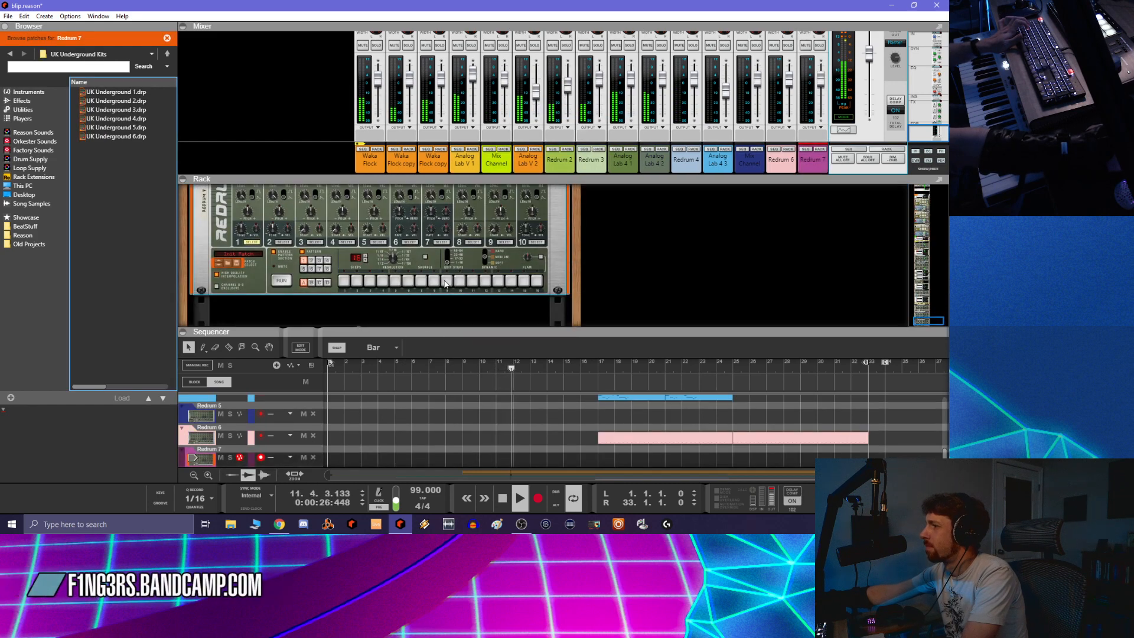
# Enter hits on steps 9, 13 and 15 for Redrum 7's drum 1 and load SynthTom02.wav from the 80's drums folder into it
pyautogui.click(446, 281)
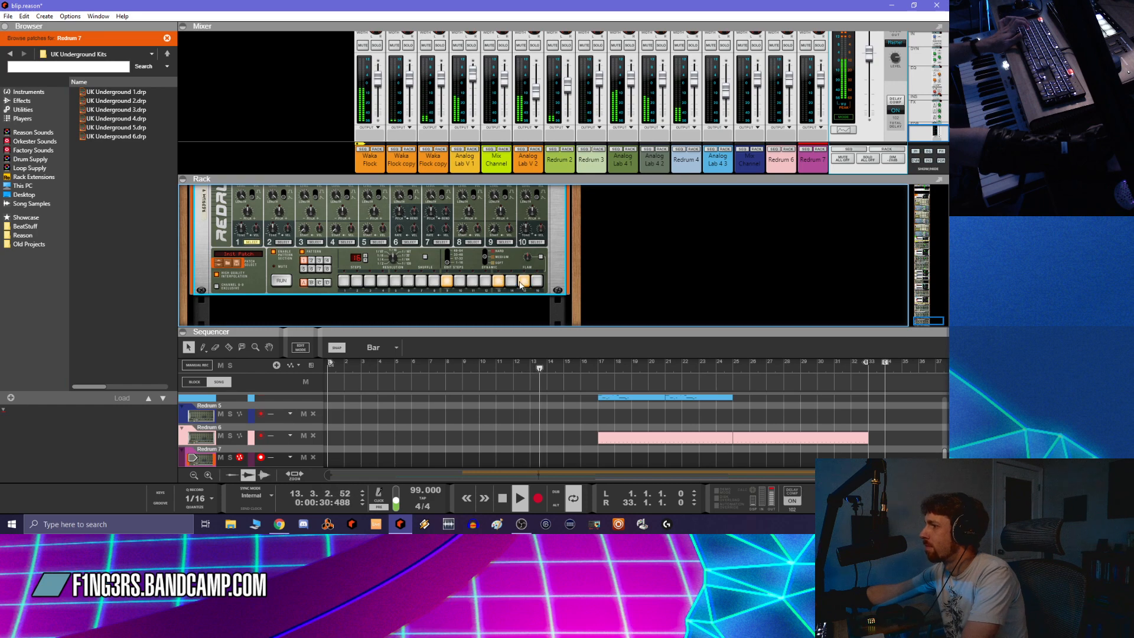
pyautogui.scroll(2, 251, 208)
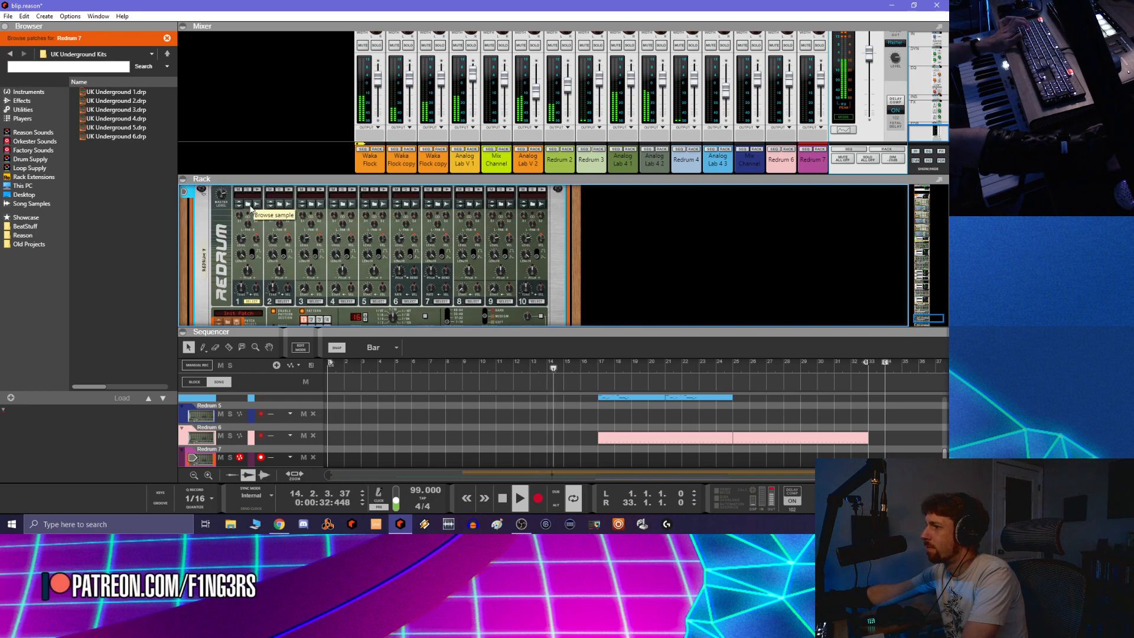
pyautogui.click(251, 204)
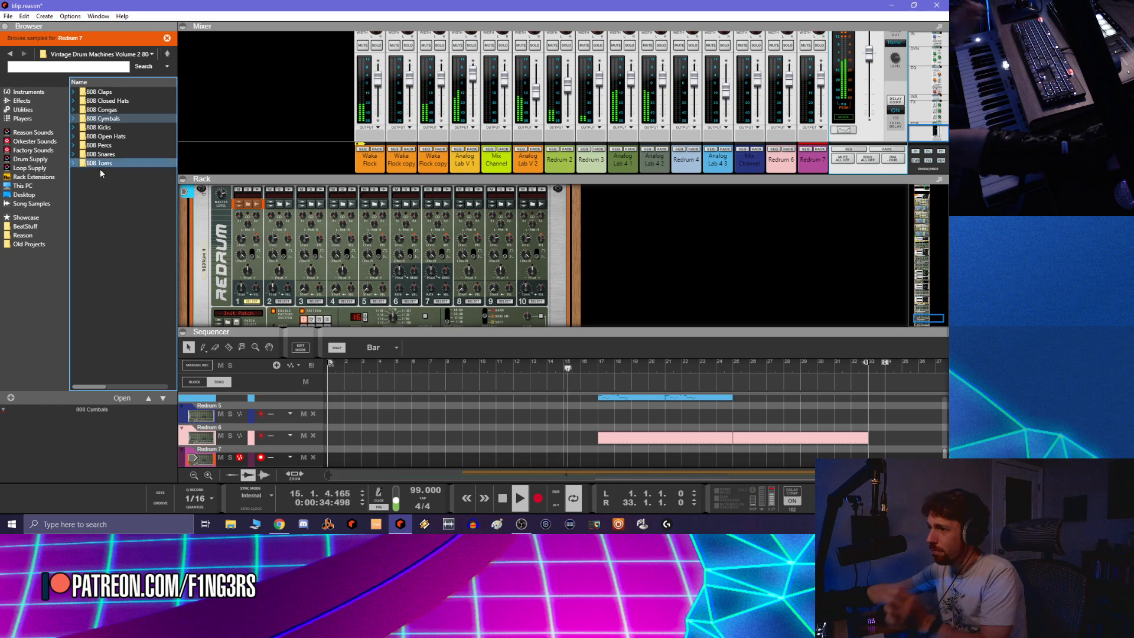
pyautogui.click(25, 226)
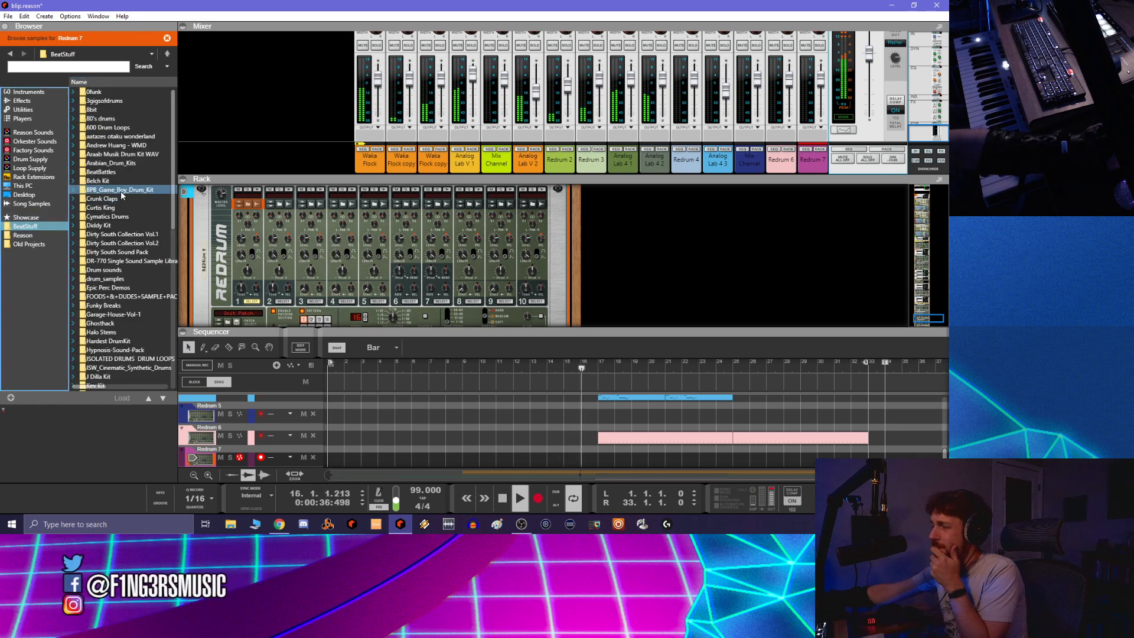
pyautogui.doubleClick(134, 119)
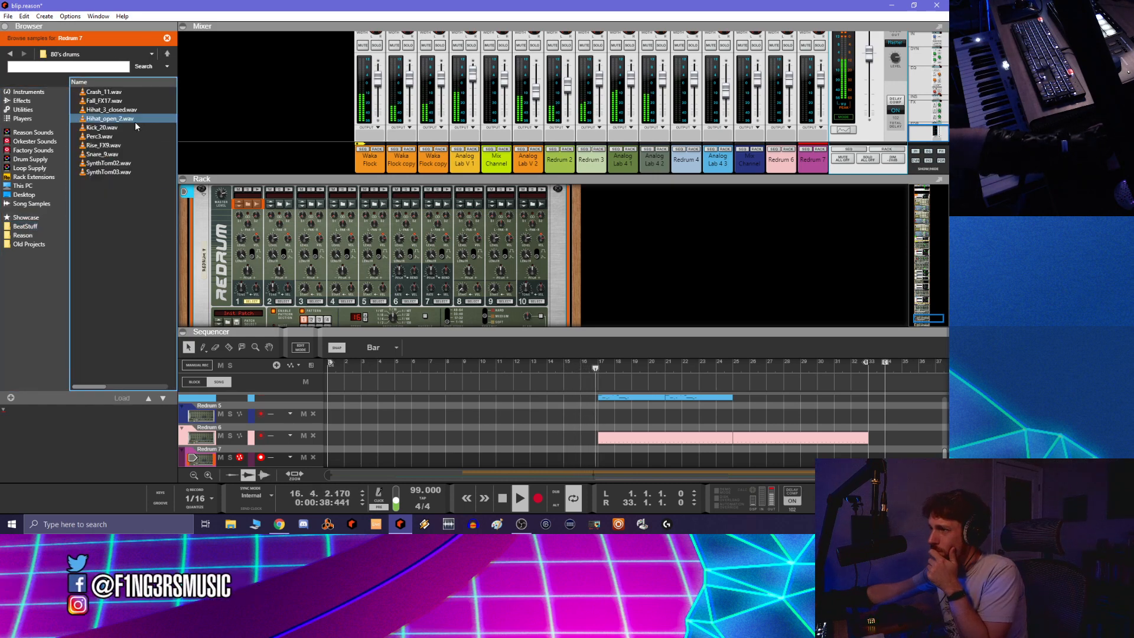
pyautogui.click(127, 163)
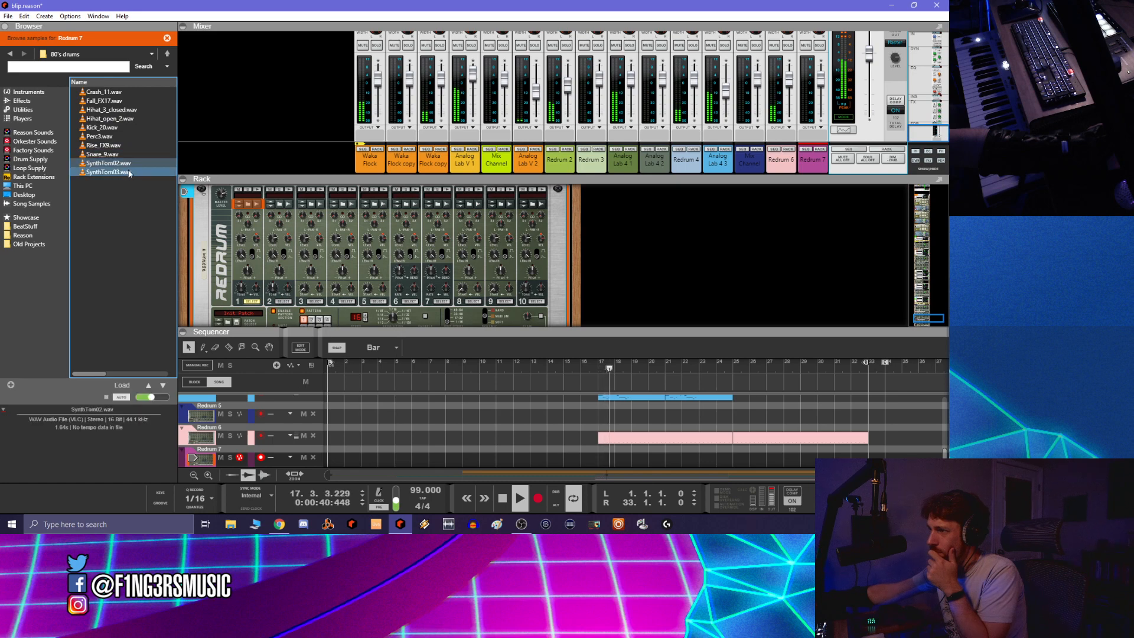
pyautogui.click(130, 164)
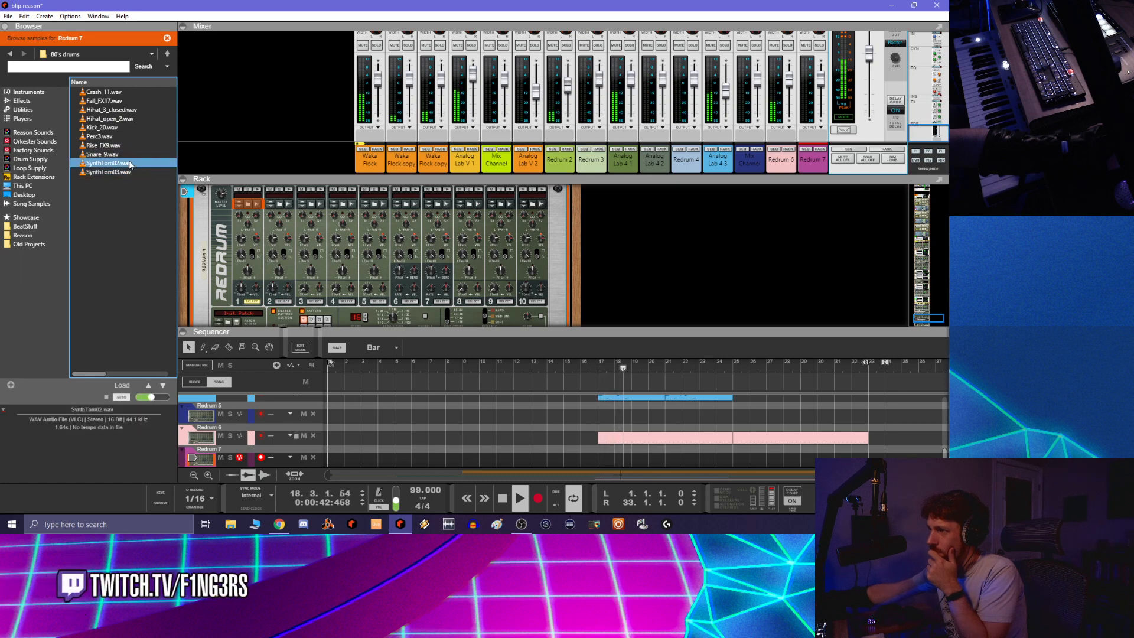
# Run Redrum 7's pattern and rearrange the drum 1 hits to steps 4, 7, 11, 14 and 15
pyautogui.scroll(-2, 280, 278)
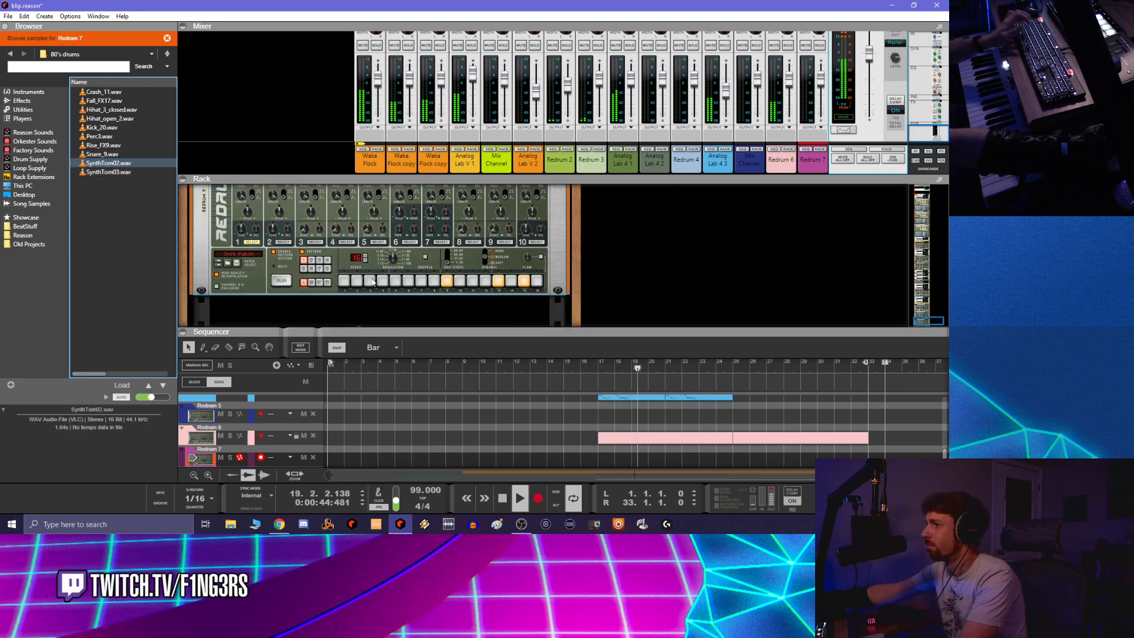
pyautogui.click(280, 278)
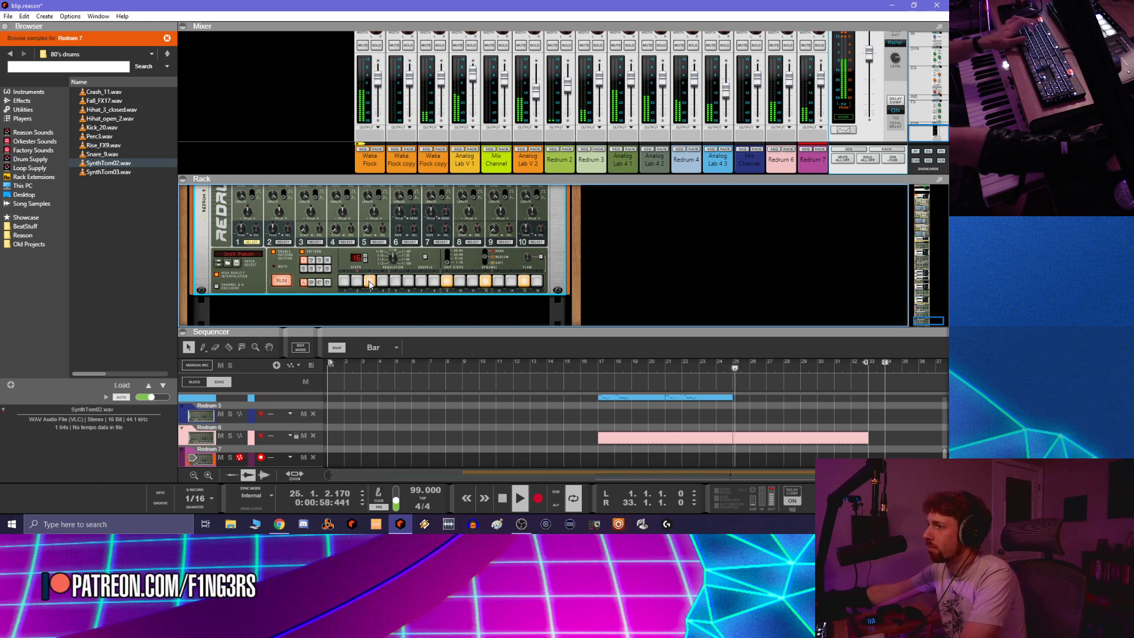
pyautogui.click(421, 284)
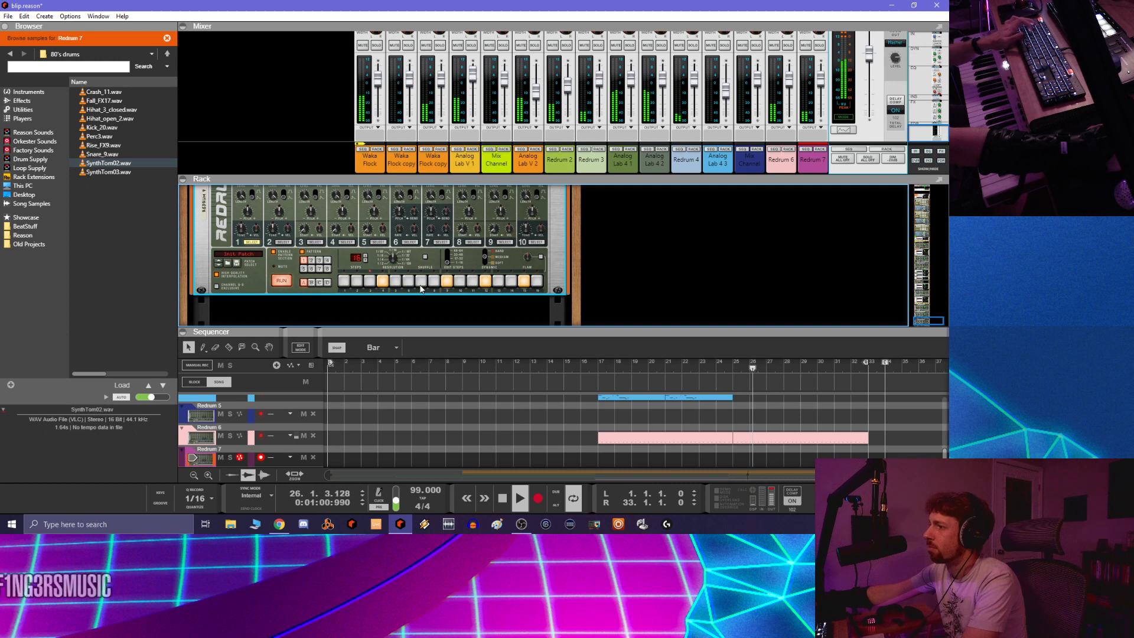
pyautogui.click(523, 281)
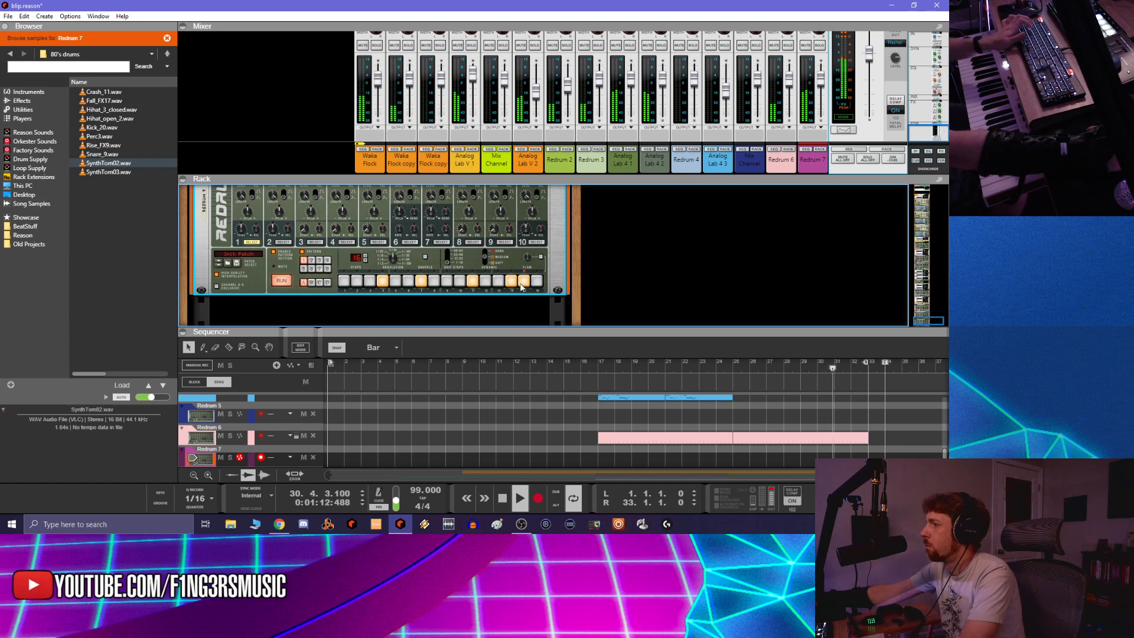
pyautogui.click(626, 248)
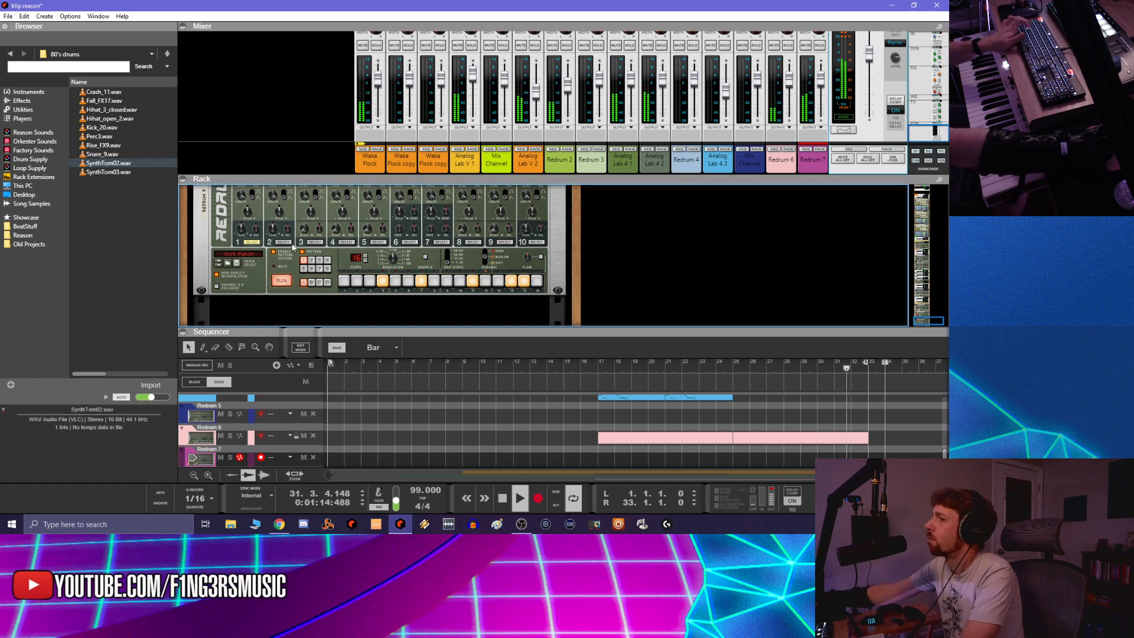
# Add a Rev PLATE-140 reverb to Redrum 7, close its plugin window and select the Redrum 7 mixer channel
pyautogui.rightClick(216, 233)
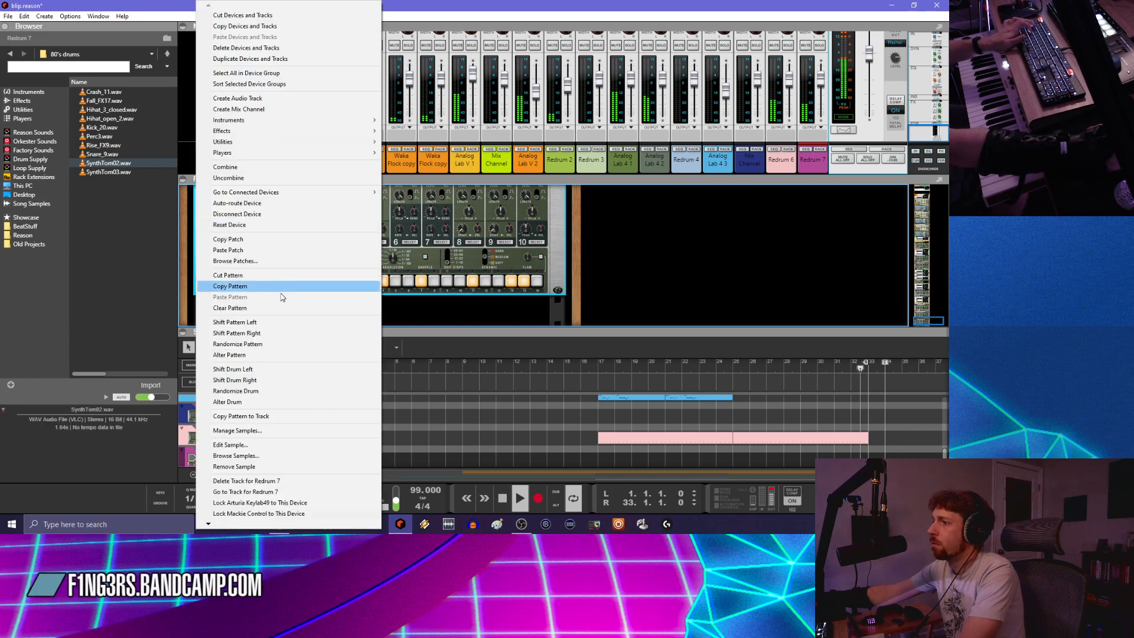
pyautogui.moveTo(322, 131)
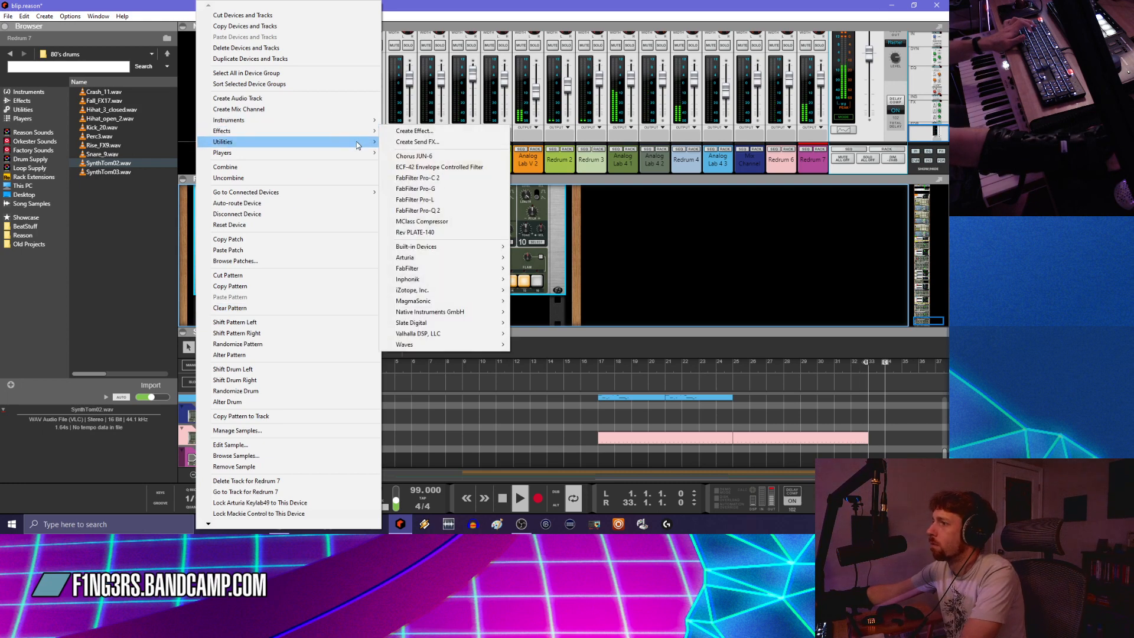
pyautogui.click(420, 233)
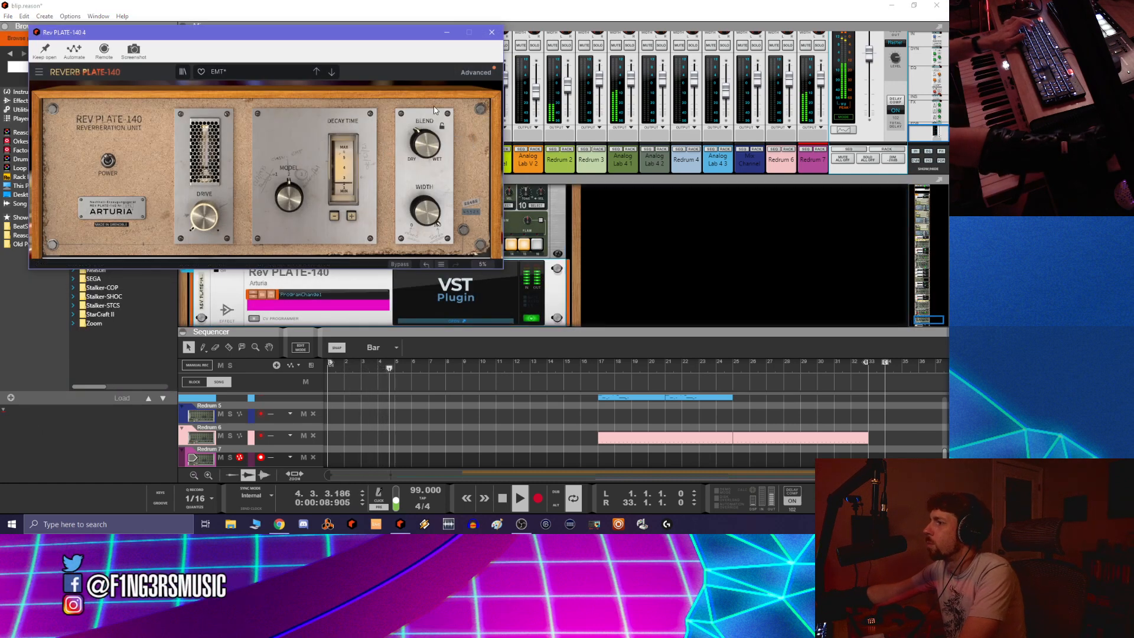
pyautogui.click(491, 34)
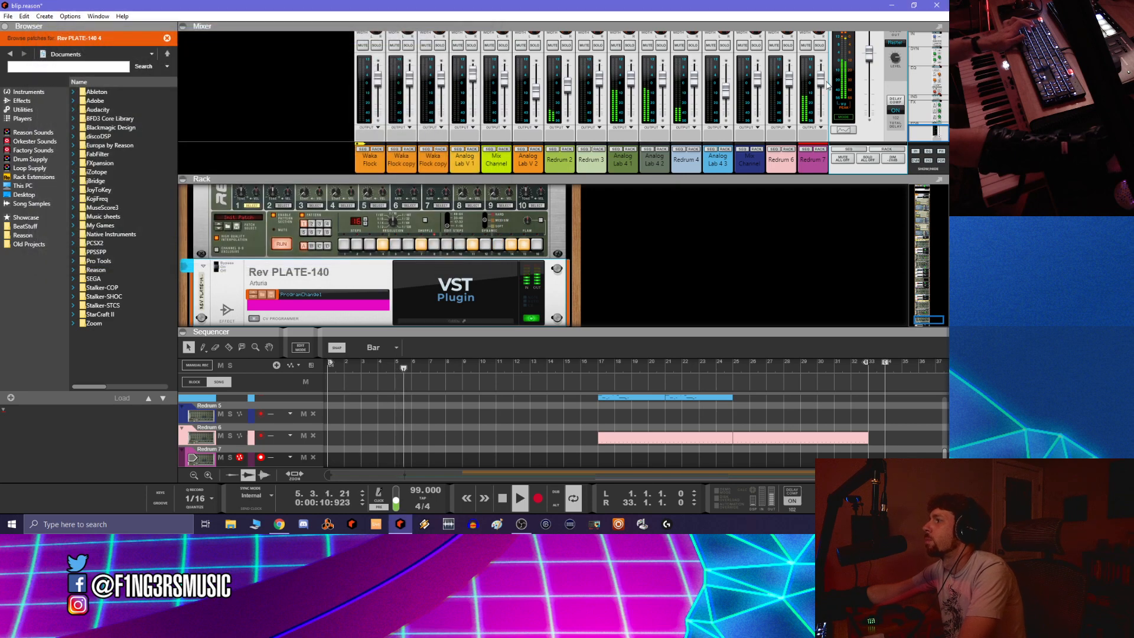
pyautogui.click(823, 86)
pyautogui.scroll(-1, 595, 235)
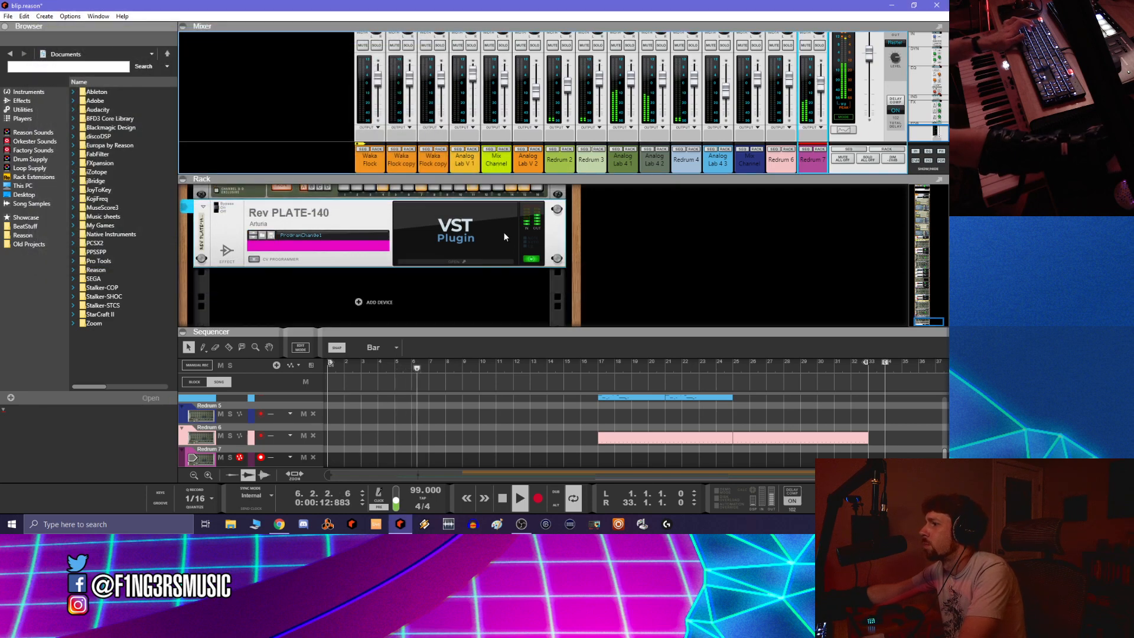
pyautogui.scroll(2, 505, 233)
pyautogui.scroll(-4, 225, 245)
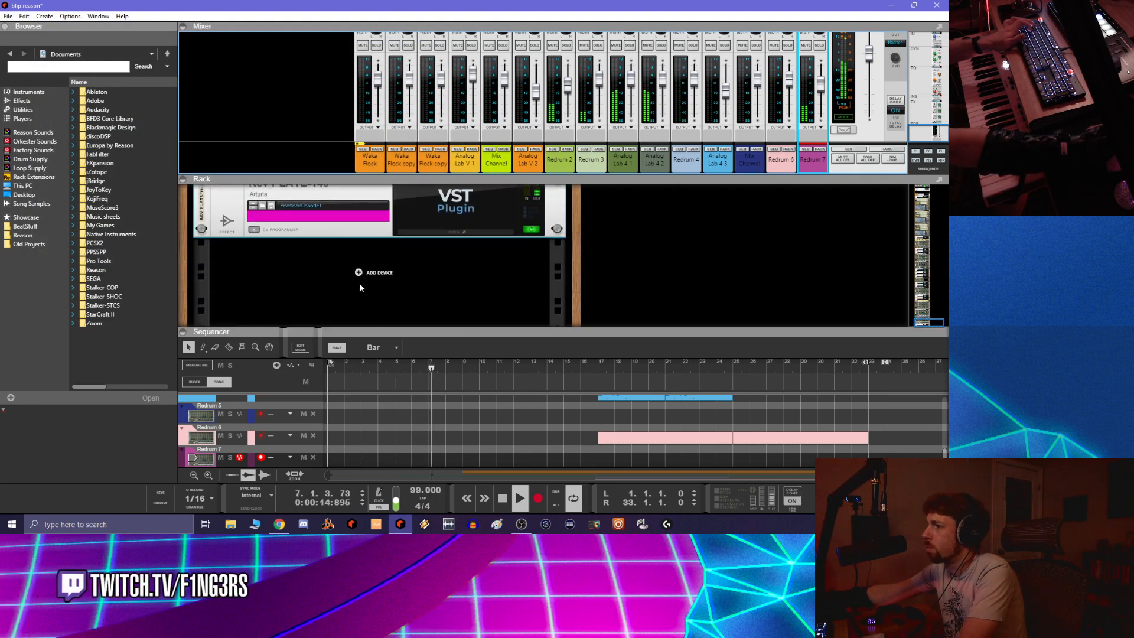
pyautogui.rightClick(362, 277)
pyautogui.click(633, 260)
# Load SynthTom03.wav into Redrum 7's drum 2 and enter a hit for it on step 16
pyautogui.scroll(4, 634, 260)
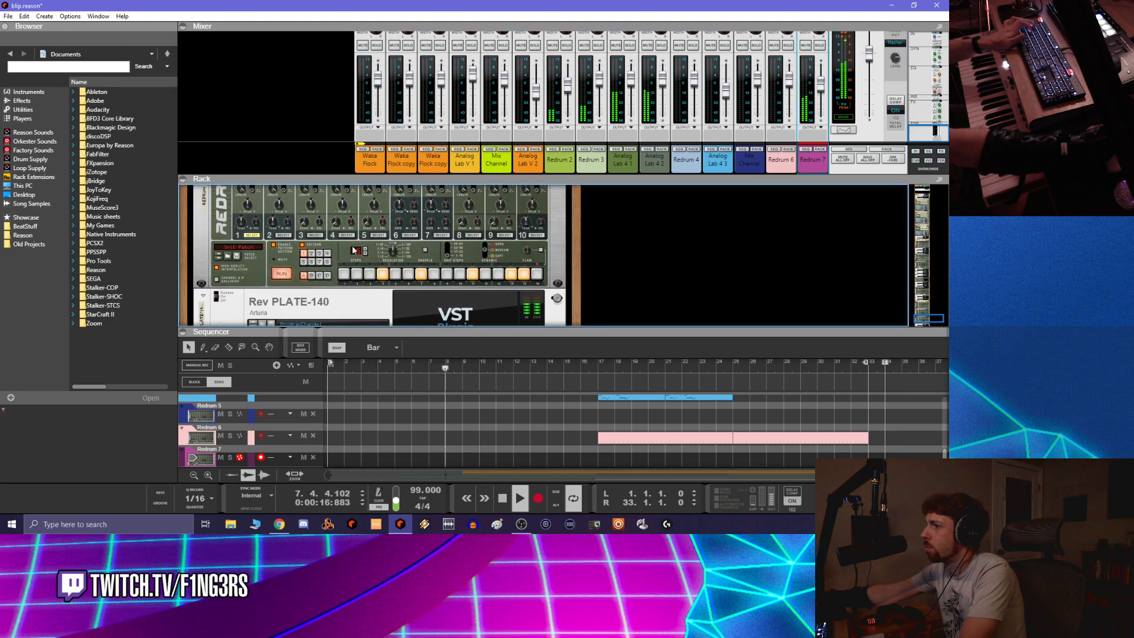
pyautogui.click(280, 258)
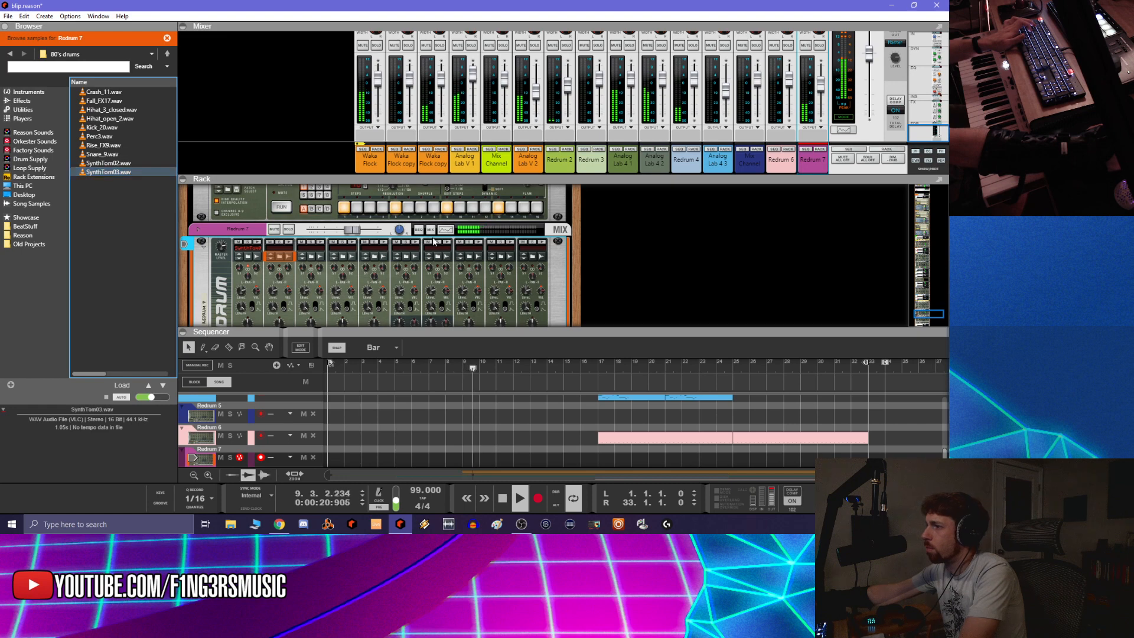
pyautogui.scroll(-2, 548, 292)
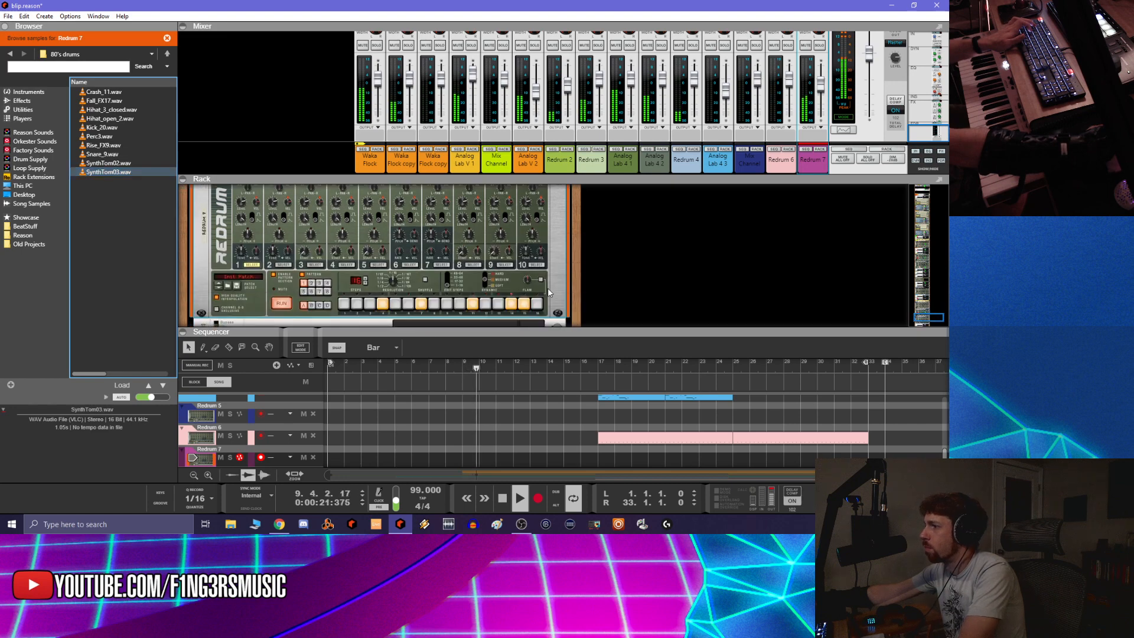
pyautogui.click(313, 266)
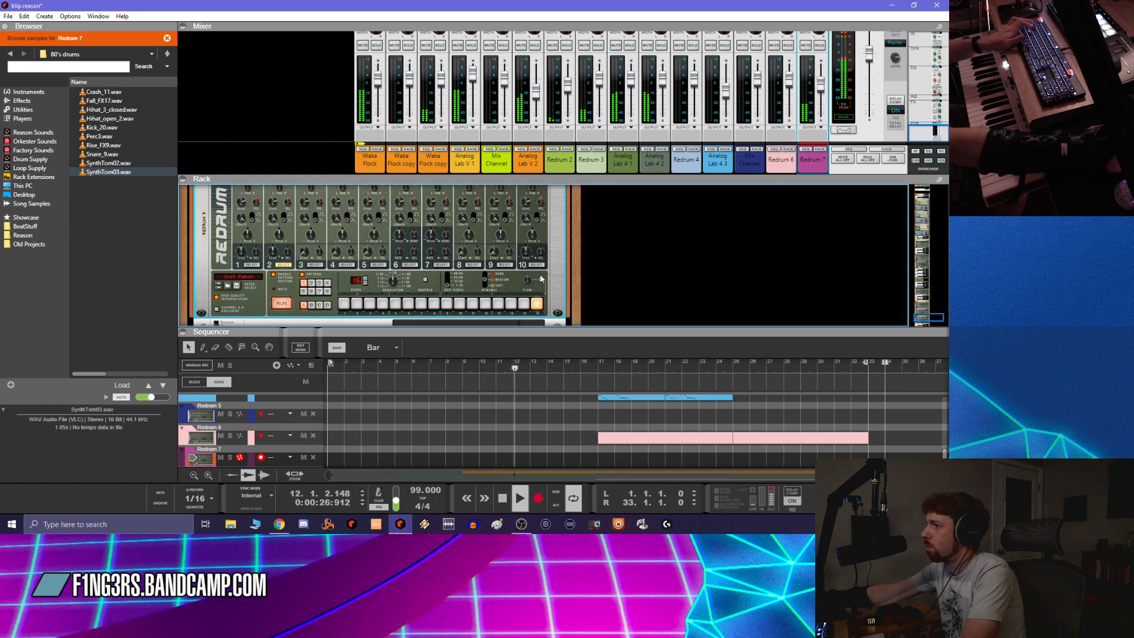
pyautogui.scroll(2, 541, 279)
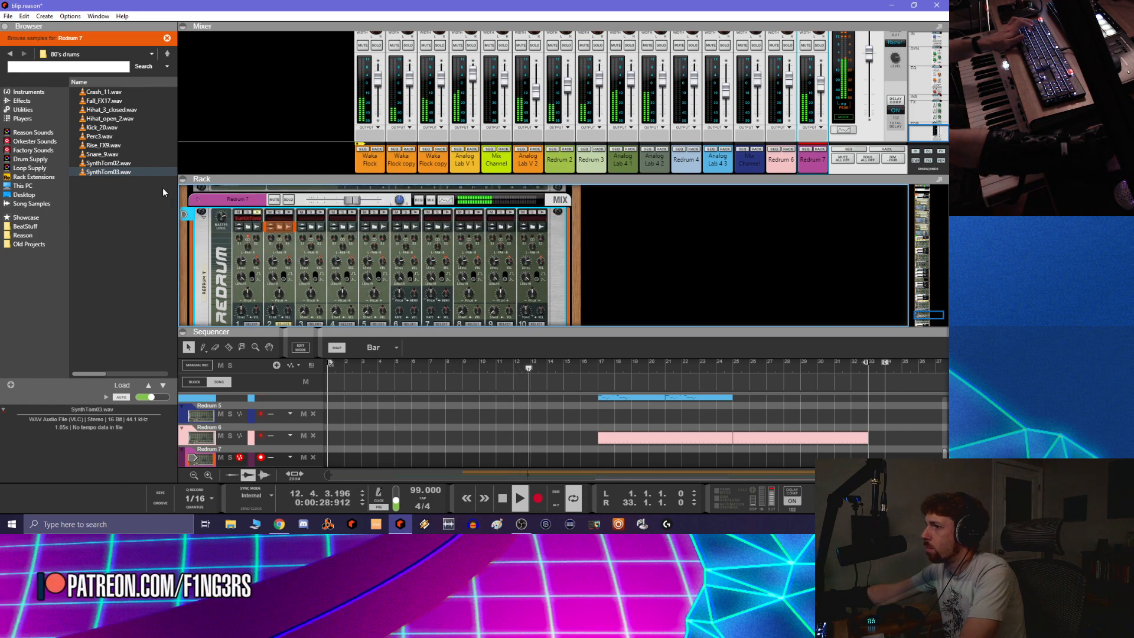
pyautogui.doubleClick(148, 174)
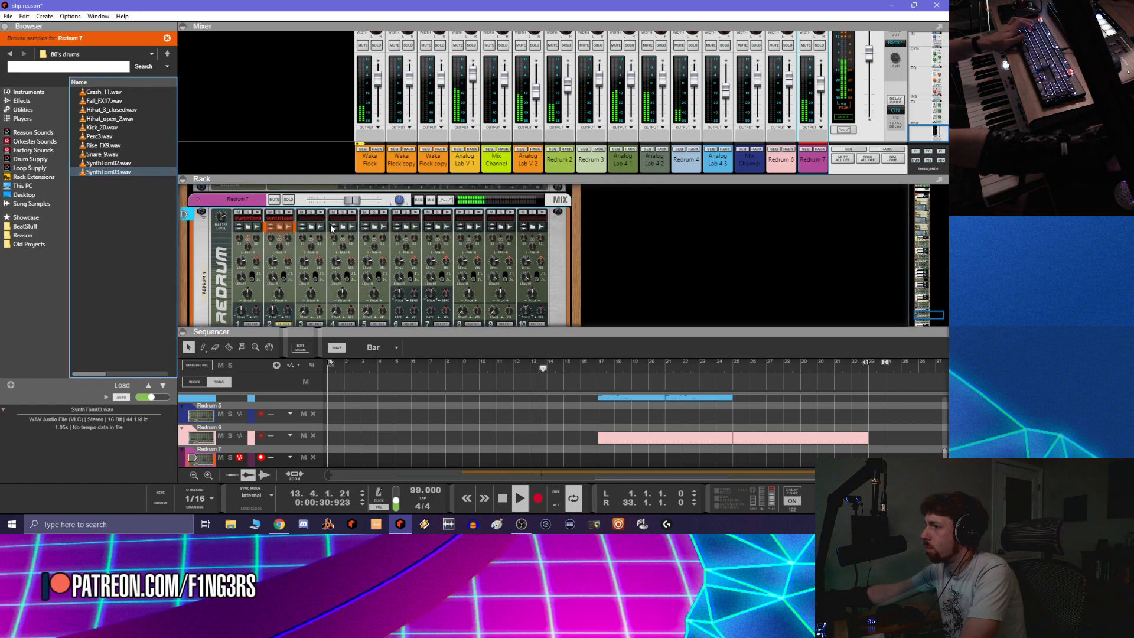
# Solo Redrum 7 and show its step pattern to hear the synth toms alone
pyautogui.click(821, 47)
pyautogui.scroll(-3, 601, 222)
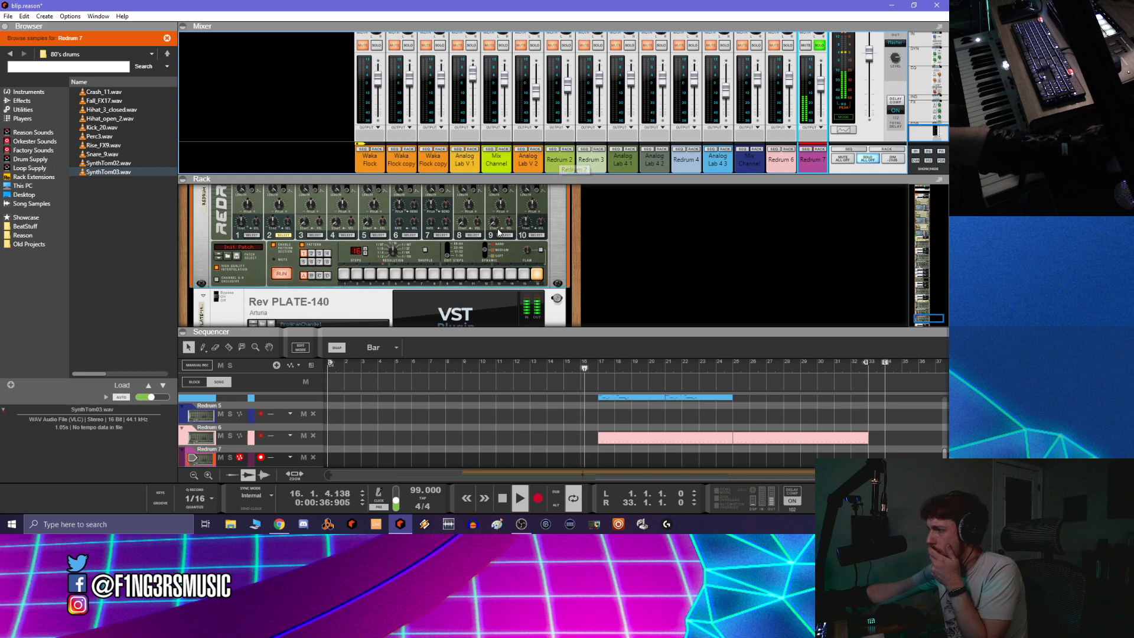
# Unsolo Redrum 7, copy its pattern to its sequencer track and disable its pattern section
pyautogui.click(820, 46)
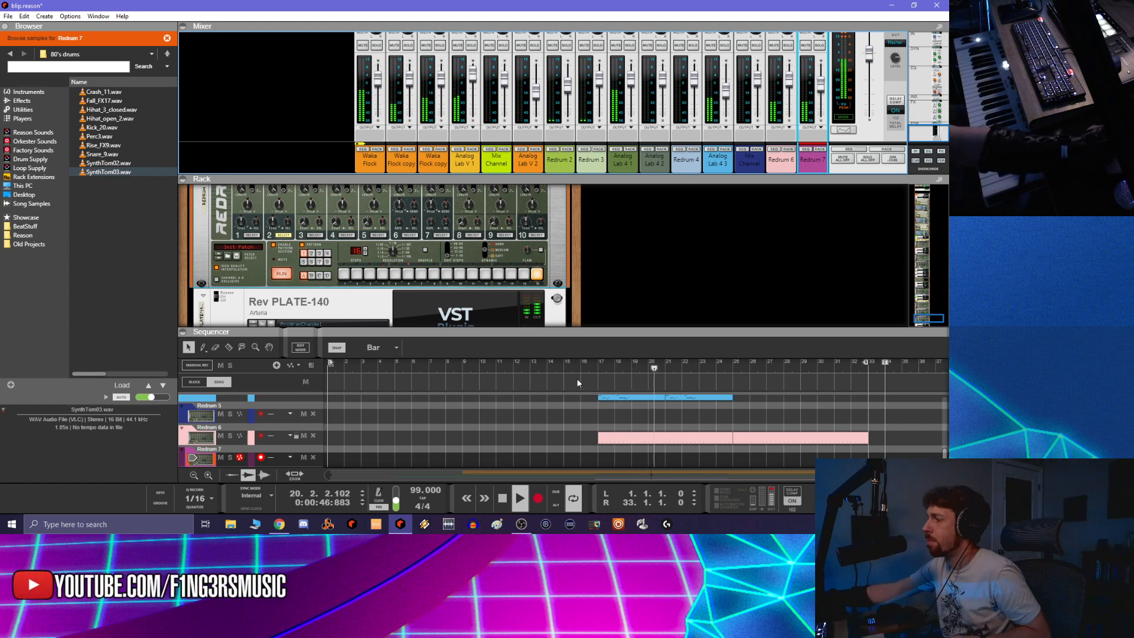
pyautogui.moveTo(643, 332); pyautogui.dragTo(643, 184)
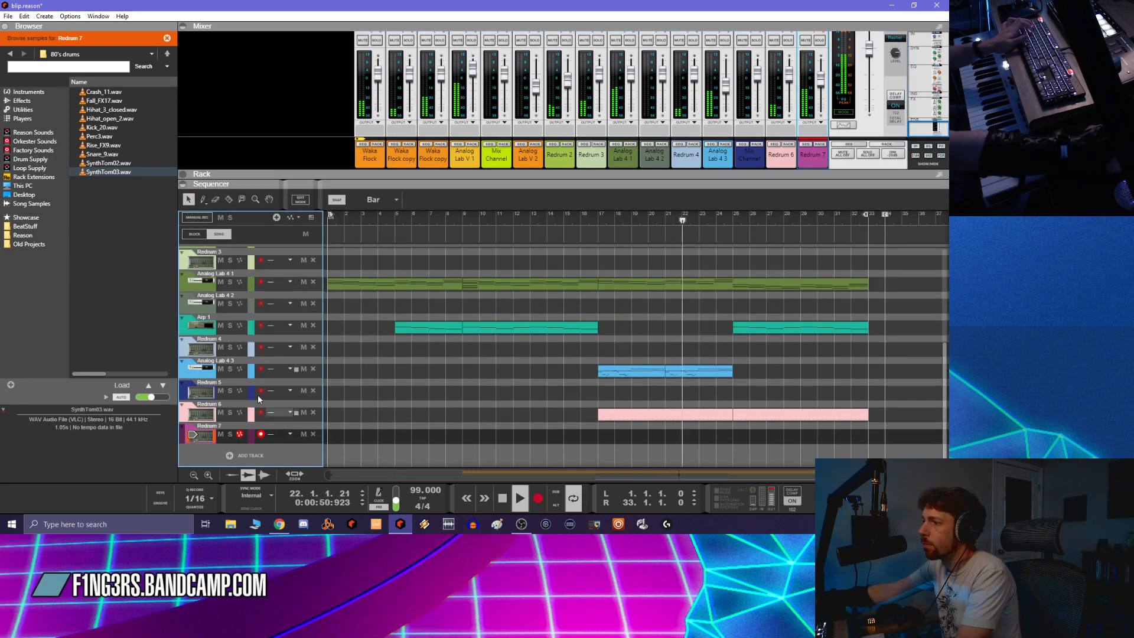
pyautogui.click(183, 174)
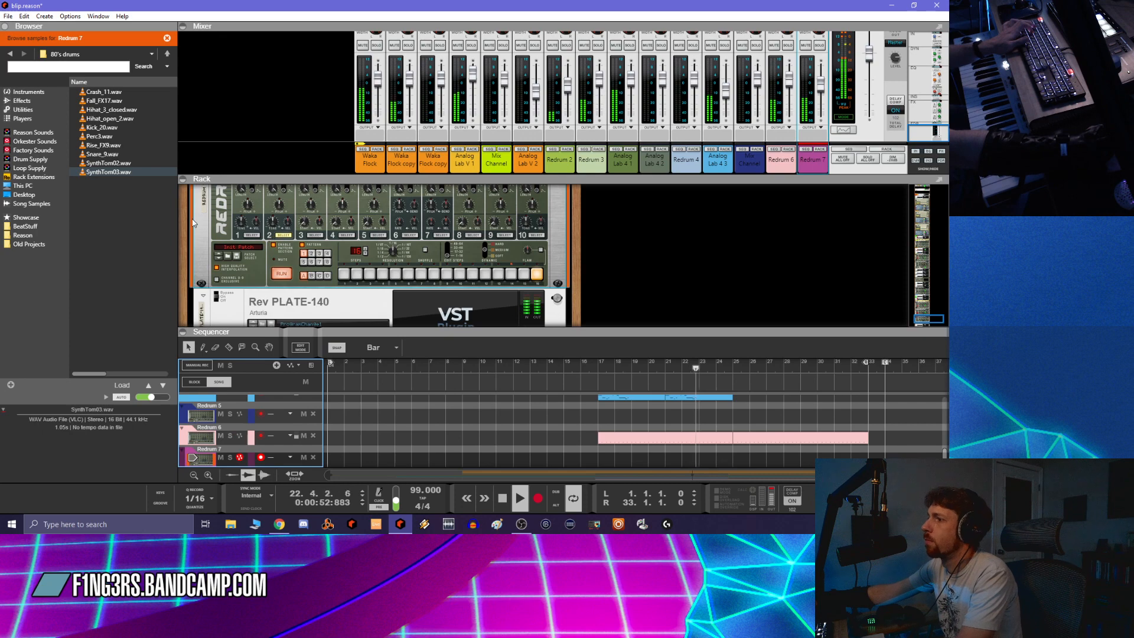
pyautogui.rightClick(199, 248)
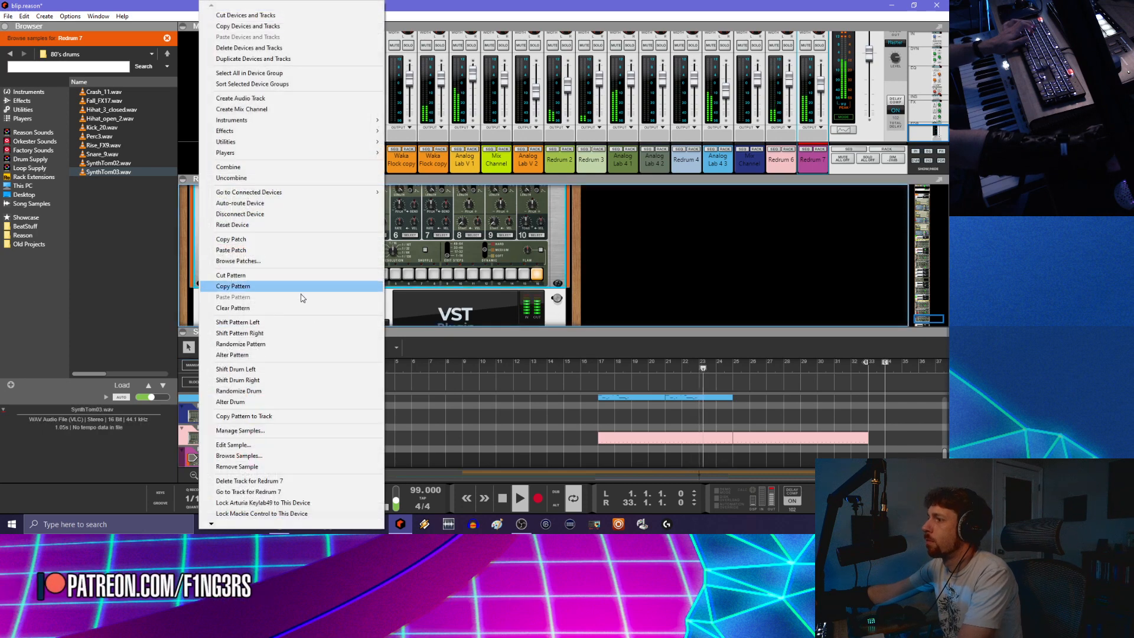
pyautogui.click(325, 415)
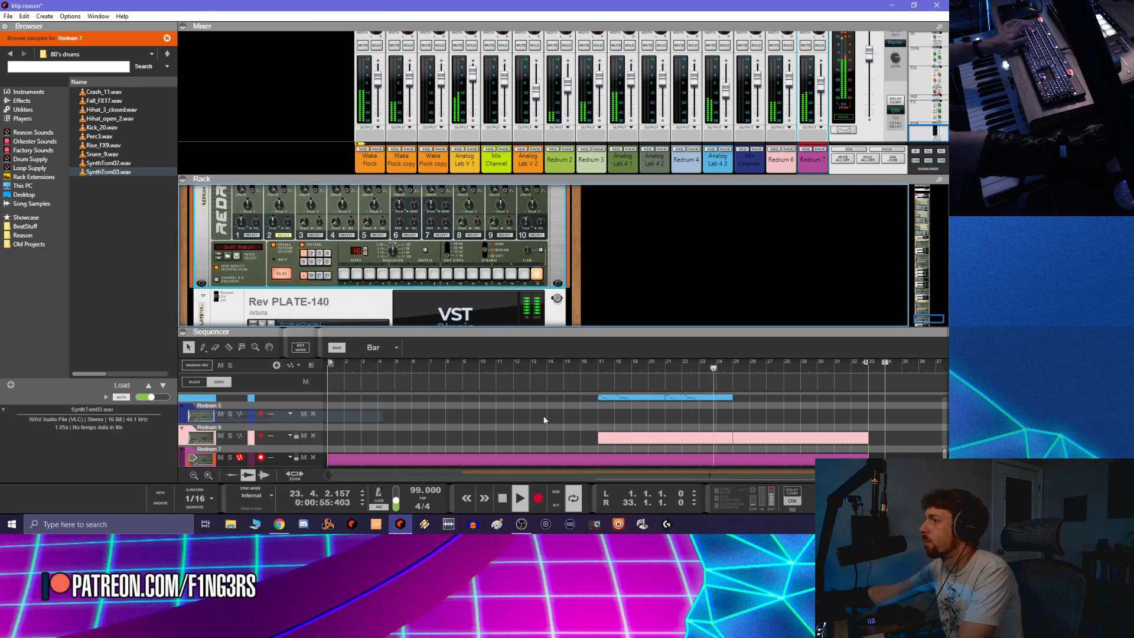
pyautogui.click(273, 245)
# Trim the start of the Redrum 7 clip so it begins at bar 25 and lasts 8 bars
pyautogui.scroll(-2, 444, 402)
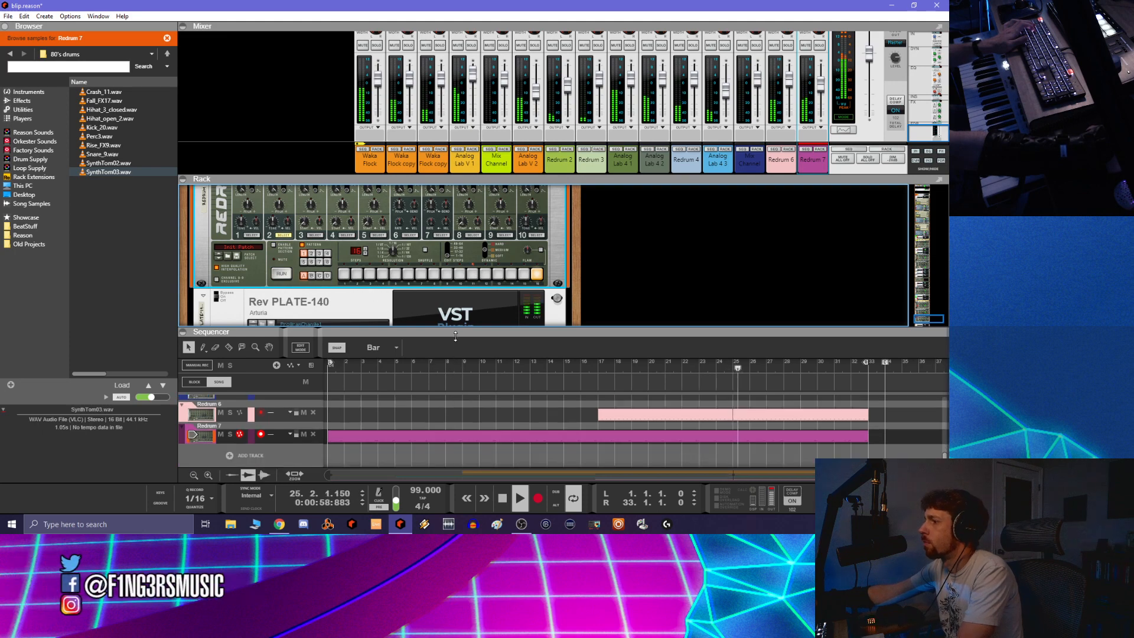
pyautogui.click(372, 437)
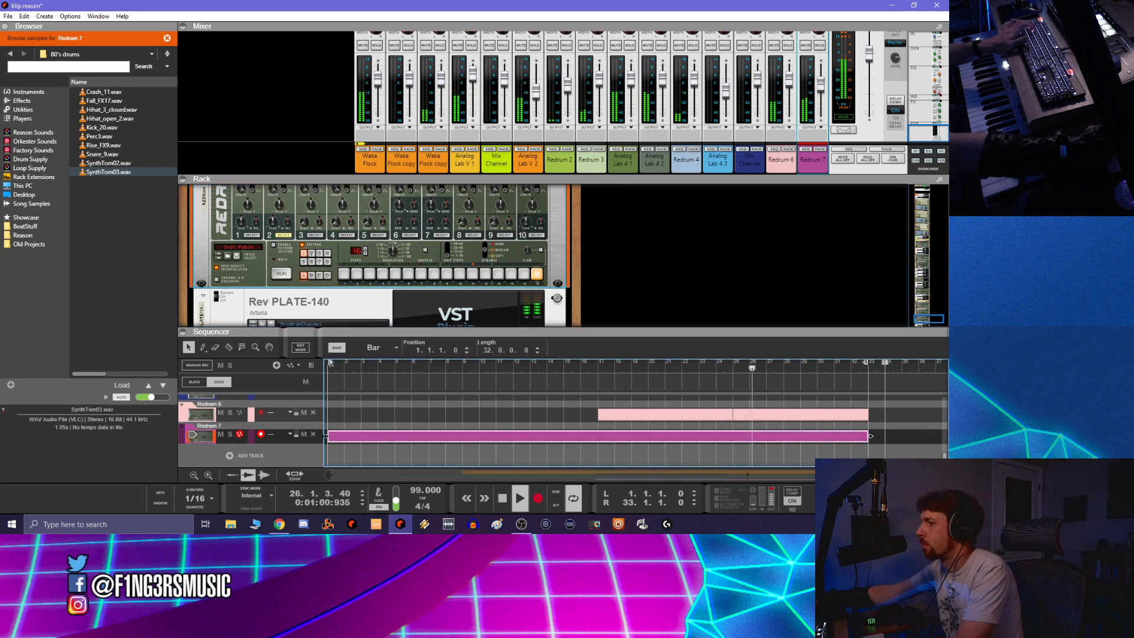
pyautogui.moveTo(334, 439); pyautogui.dragTo(734, 434)
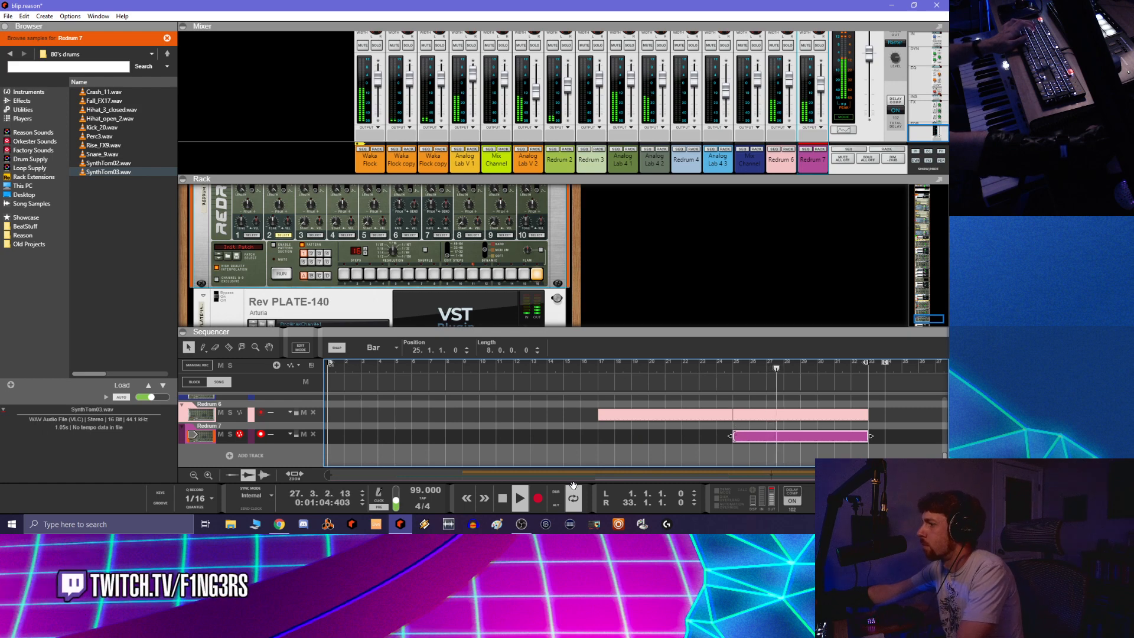
# Restart playback from the song start and duplicate the 8-bar Redrum 7 clip to bar 9
pyautogui.click(502, 498)
pyautogui.click(503, 498)
pyautogui.click(503, 498)
pyautogui.press('space')
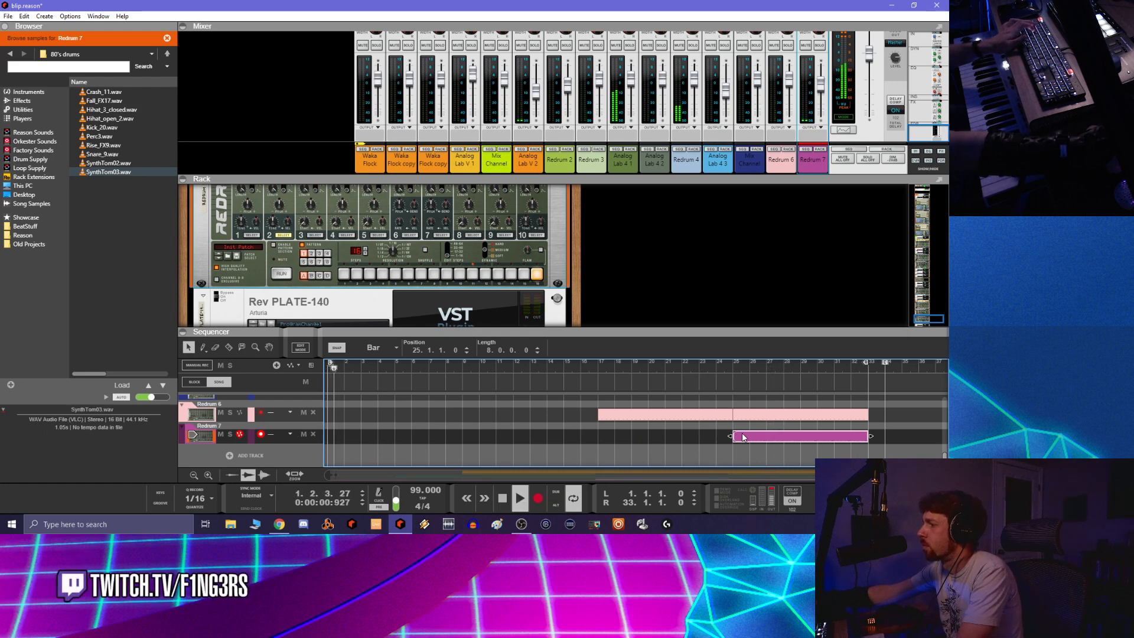
pyautogui.moveTo(744, 436); pyautogui.dragTo(478, 434)
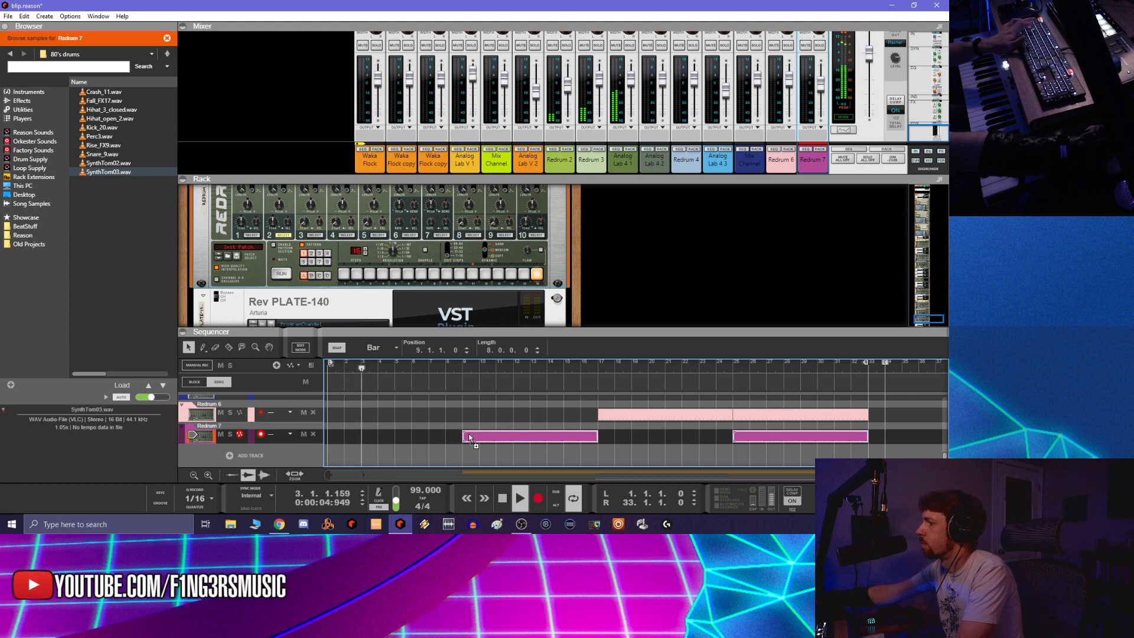
pyautogui.click(622, 452)
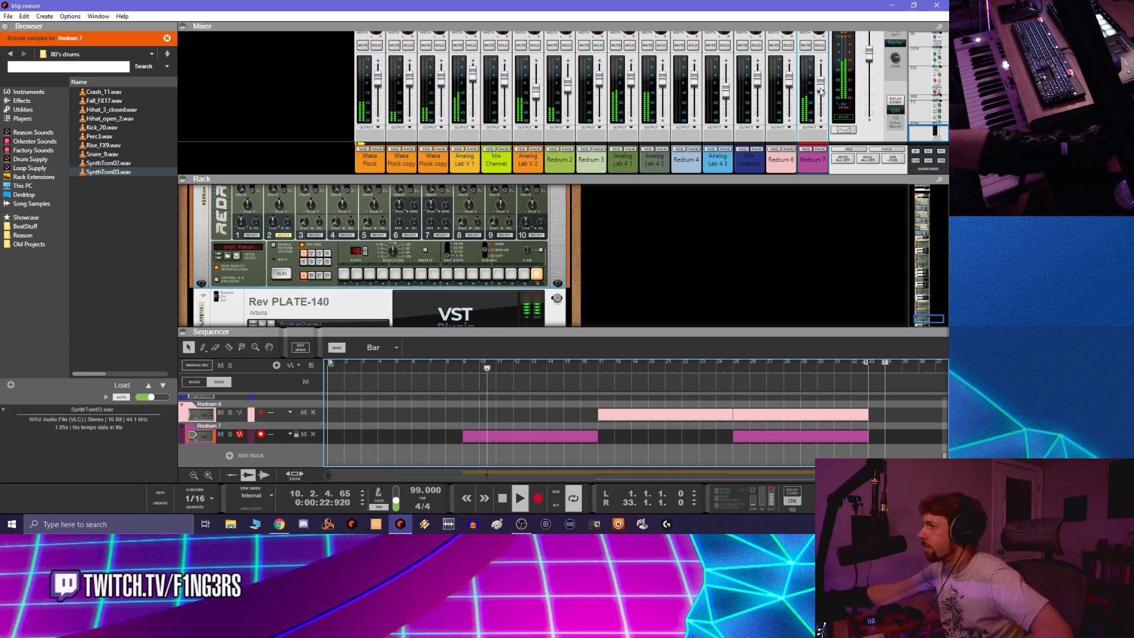
# Nudge the Redrum 7 channel level up slightly and trim its first clip to start at bar 13
pyautogui.moveTo(821, 85); pyautogui.dragTo(821, 83)
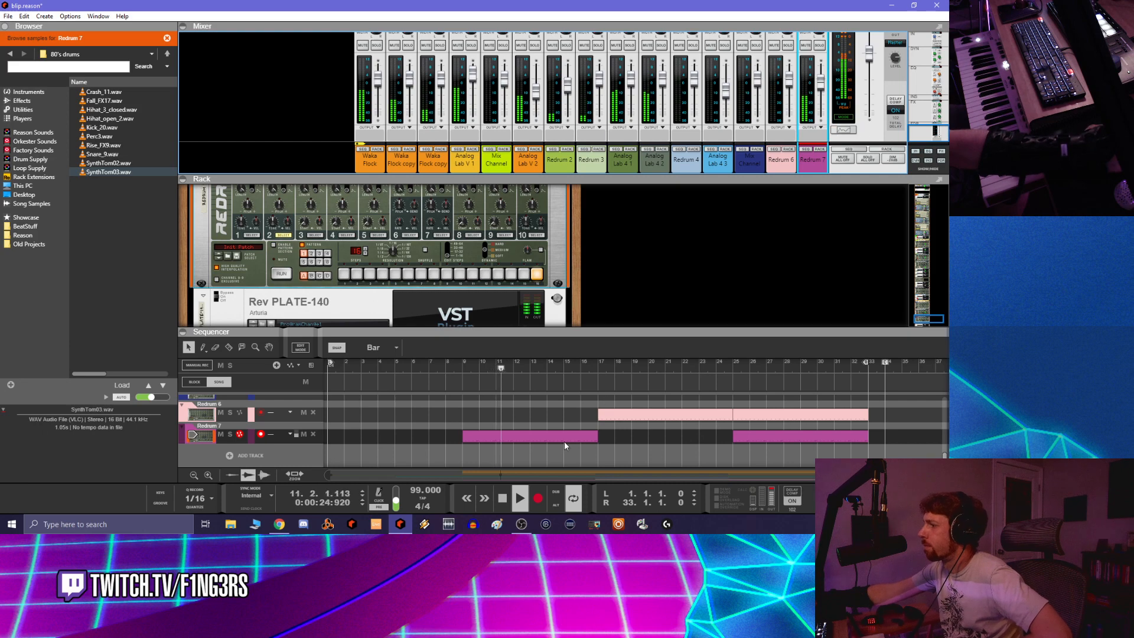
pyautogui.click(544, 438)
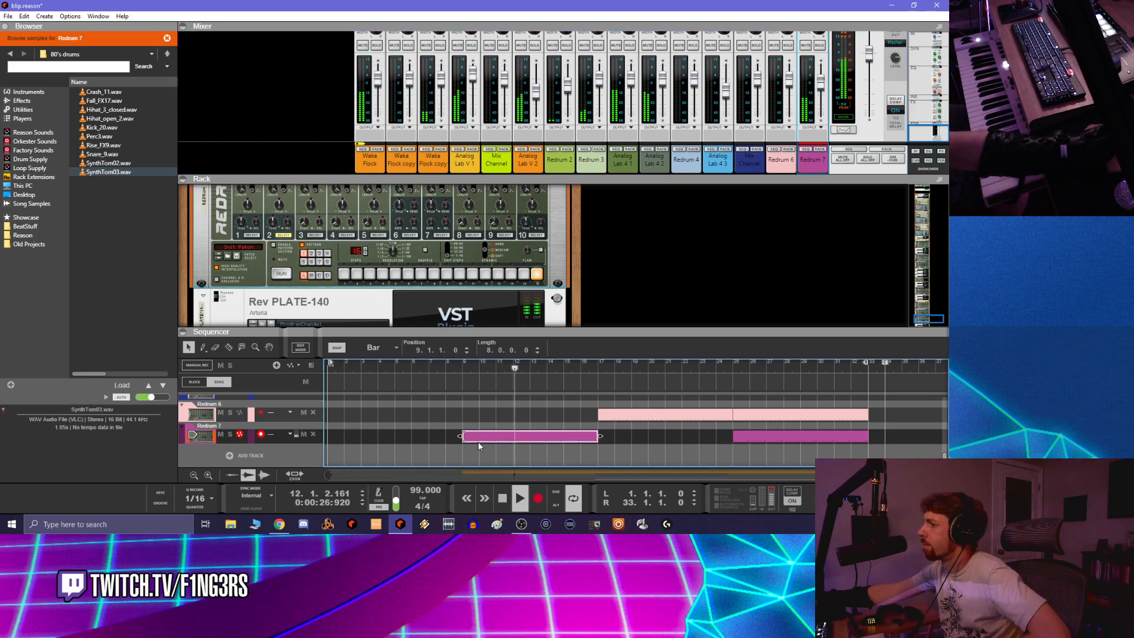
pyautogui.moveTo(463, 438); pyautogui.dragTo(533, 441)
pyautogui.click(570, 453)
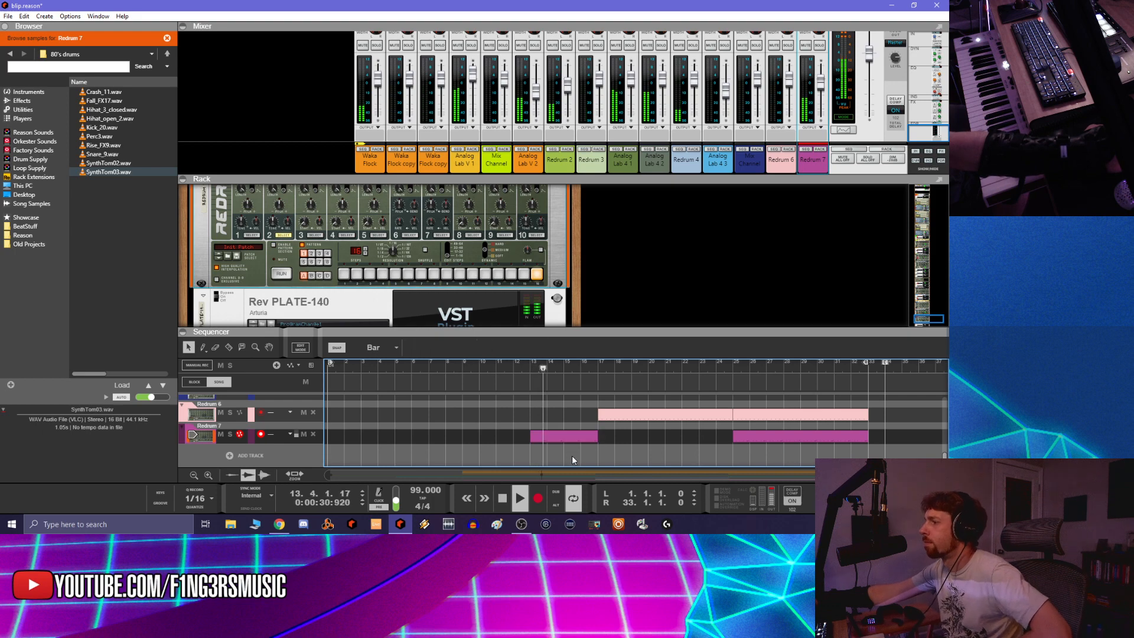
# Trim the last Redrum 7 clip to 4 bars starting at bar 29 and save the song
pyautogui.click(734, 437)
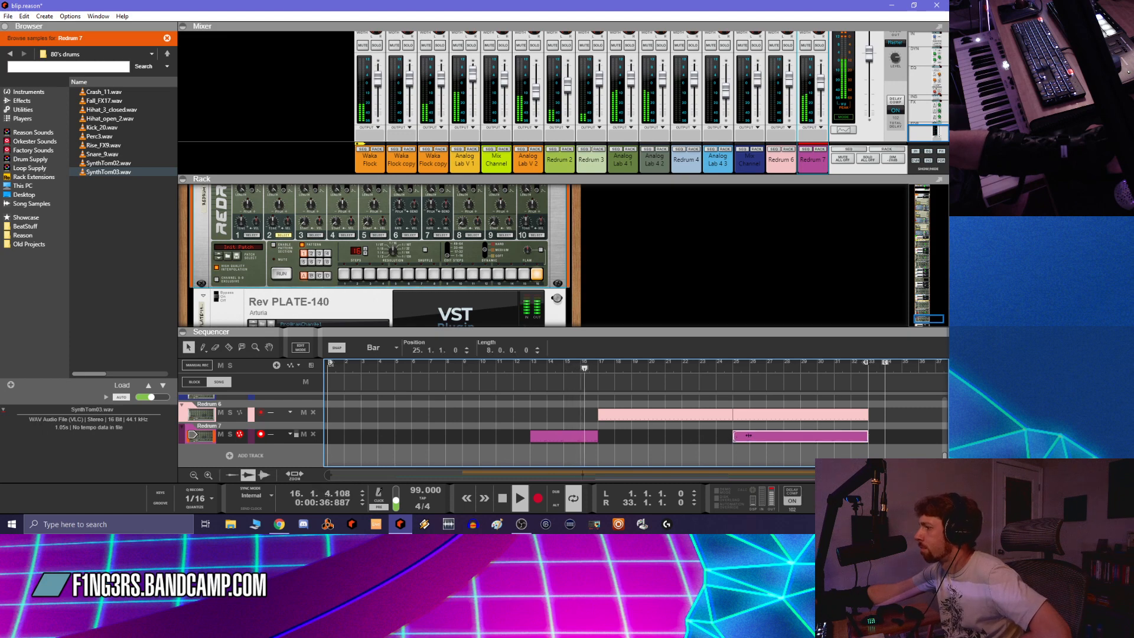
pyautogui.moveTo(732, 437); pyautogui.dragTo(801, 437)
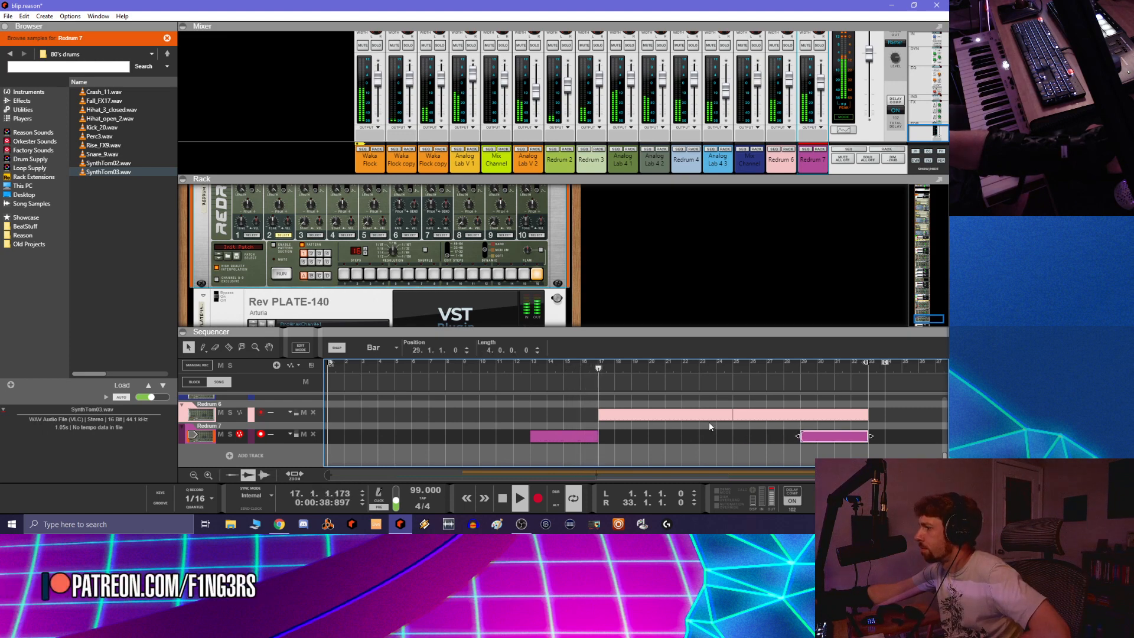
pyautogui.click(749, 264)
pyautogui.hotkey('ctrl', 's')
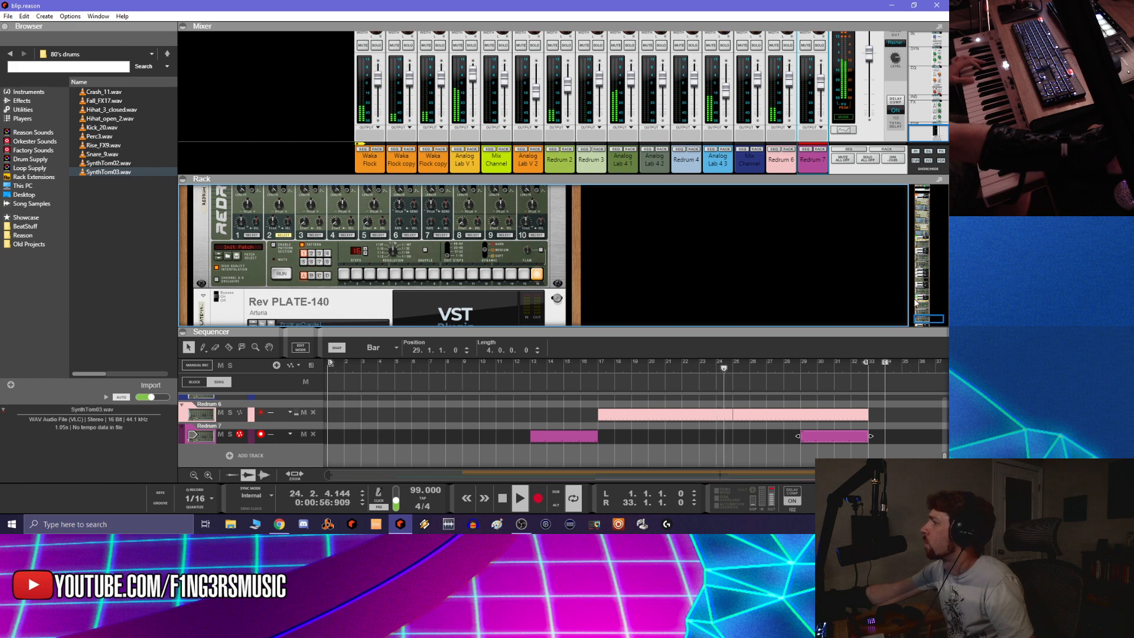
# Stop playback, turn off looping and play the song from its start
pyautogui.scroll(-5, 914, 306)
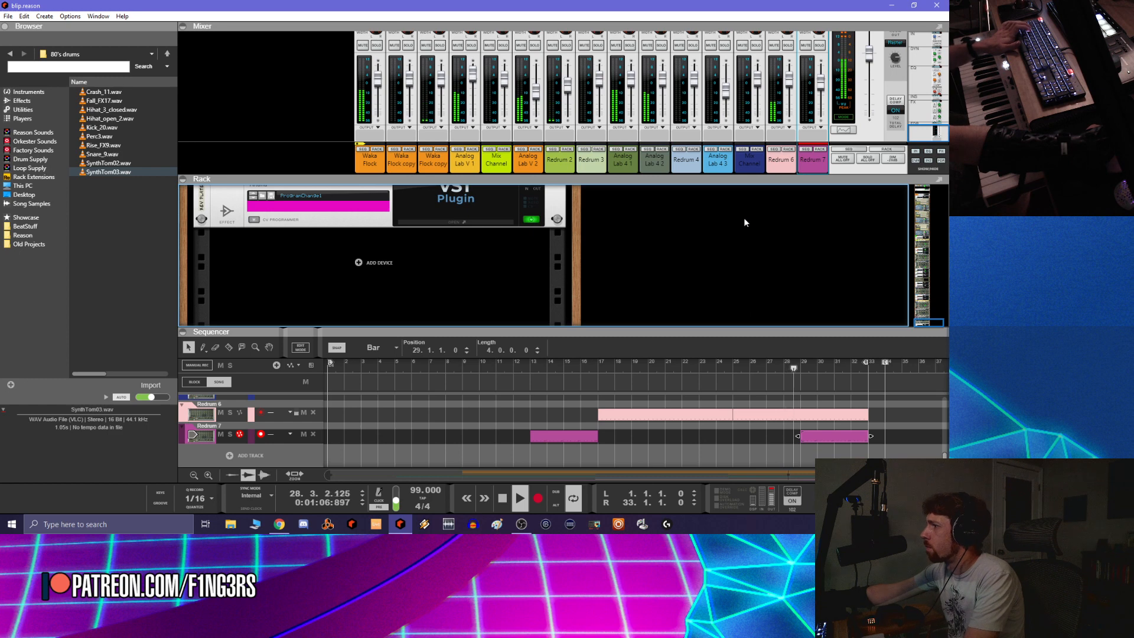
pyautogui.click(437, 82)
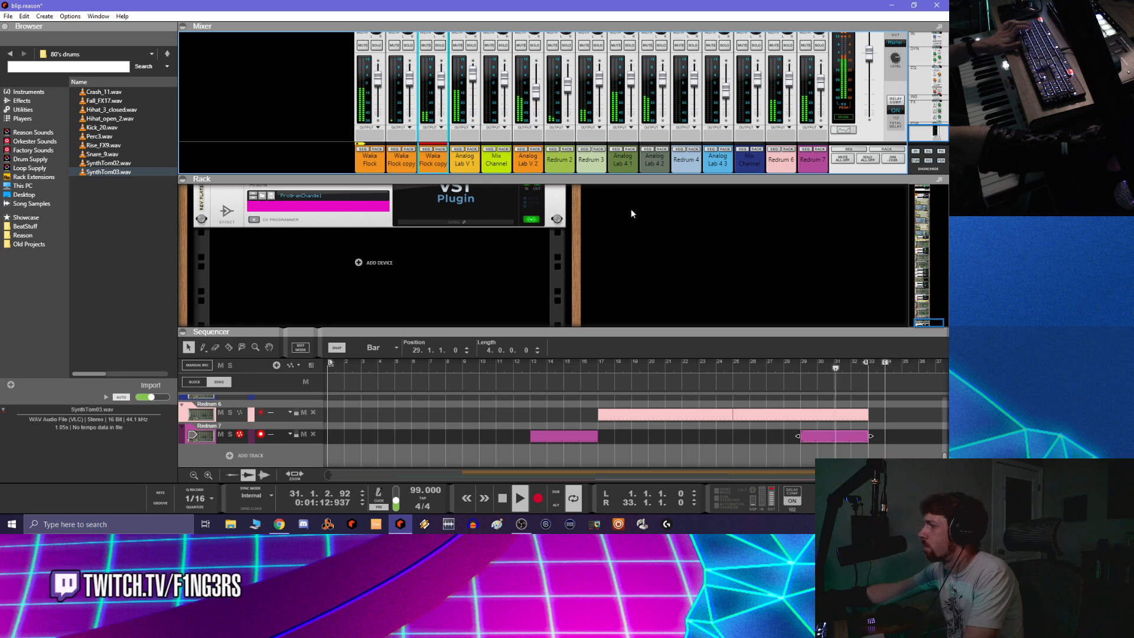
pyautogui.click(682, 234)
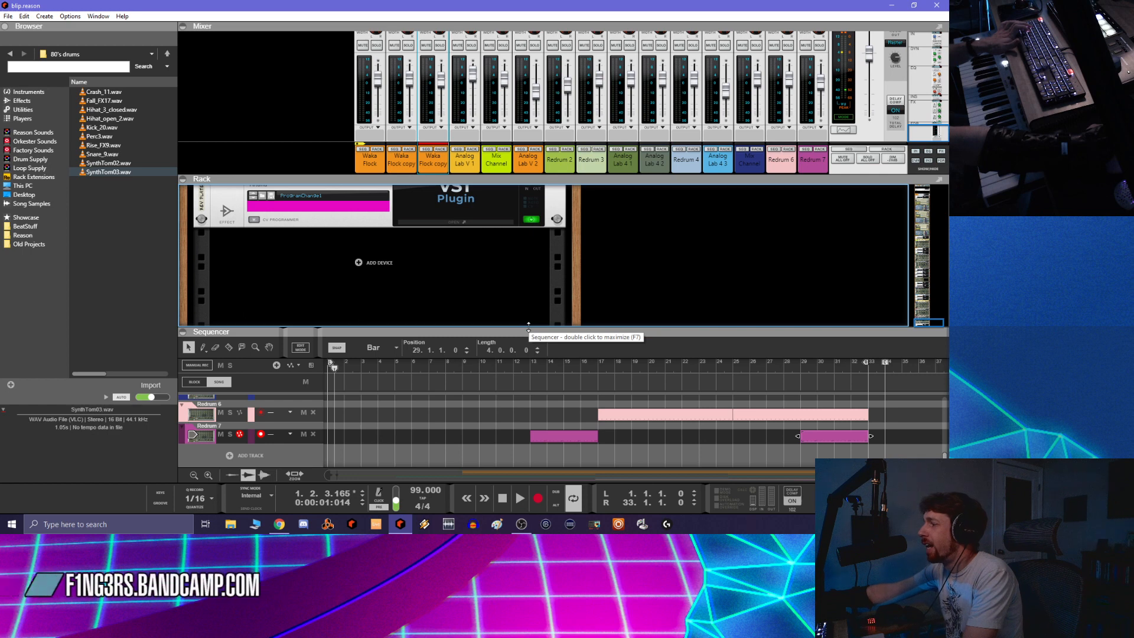
pyautogui.click(503, 499)
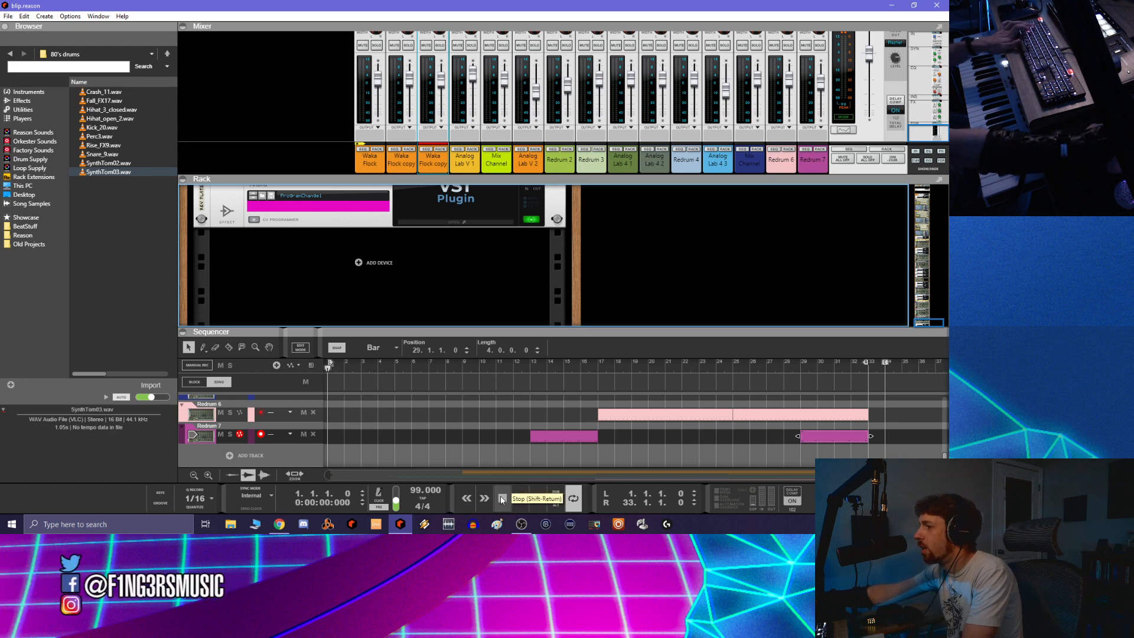
pyautogui.press('space')
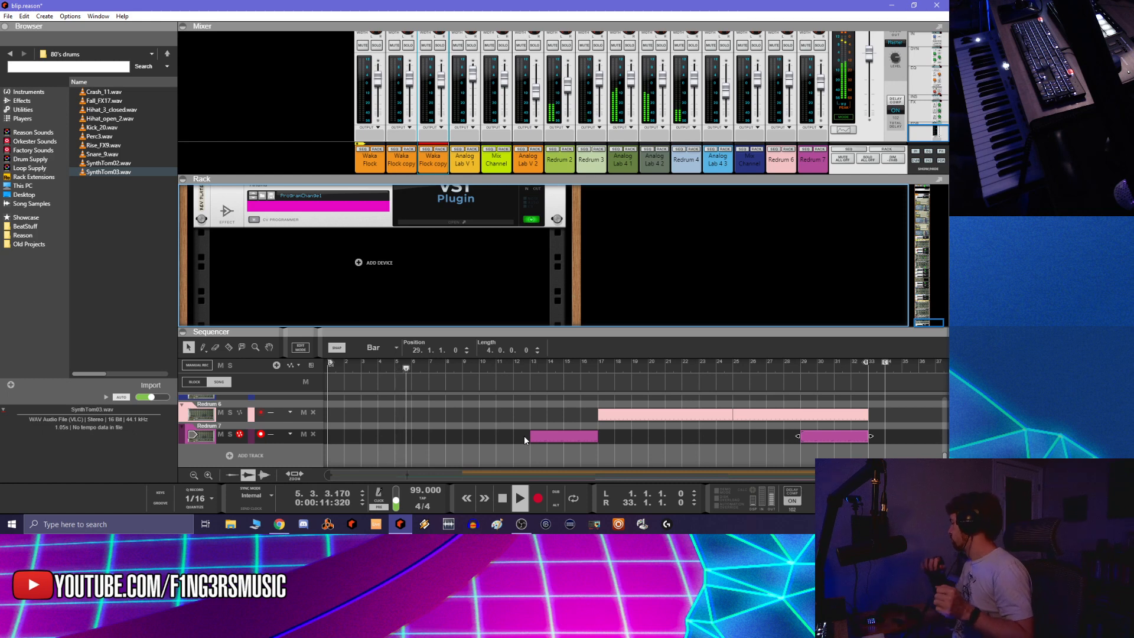
# Fine-tune the Analog Lab 4 2 channel level by ear while the song plays
pyautogui.click(660, 50)
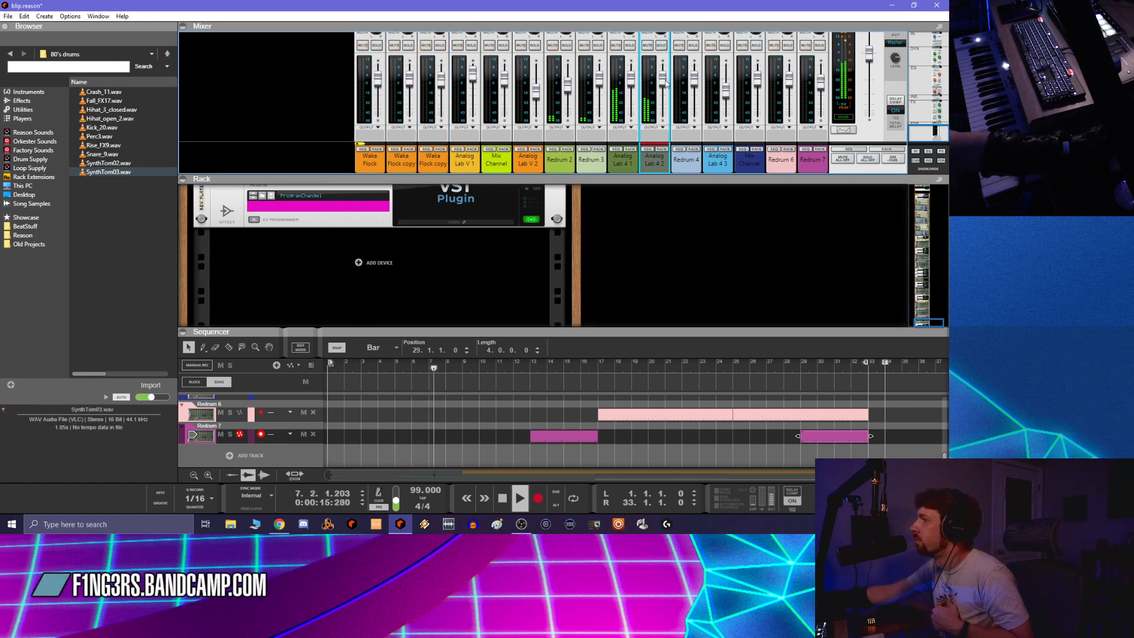
pyautogui.moveTo(664, 81); pyautogui.dragTo(665, 84)
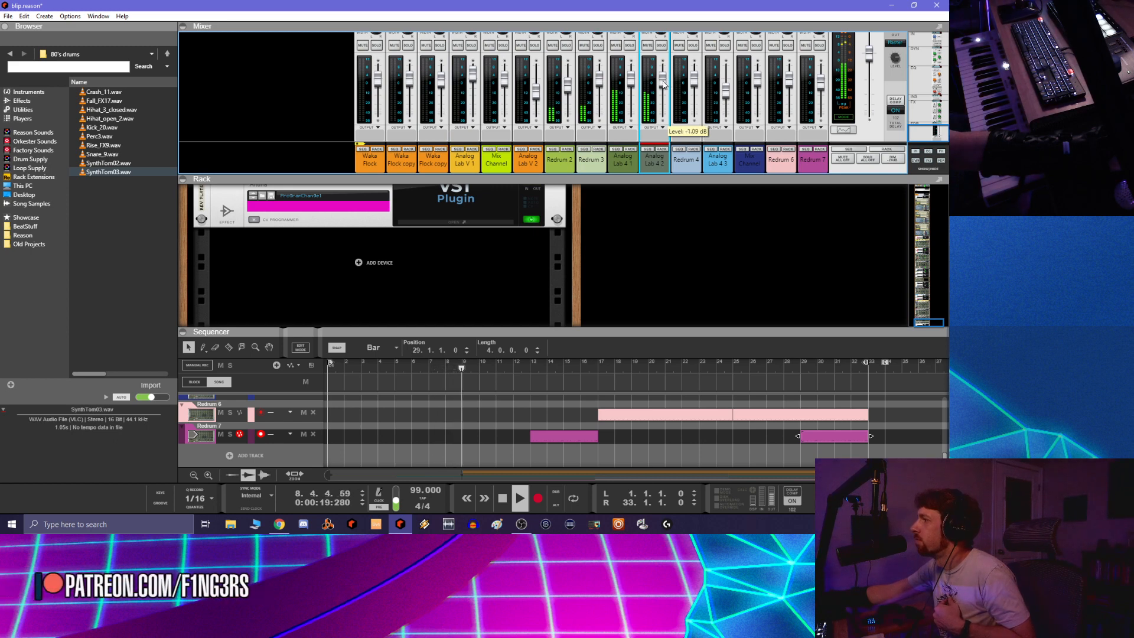
pyautogui.moveTo(666, 85); pyautogui.dragTo(659, 78)
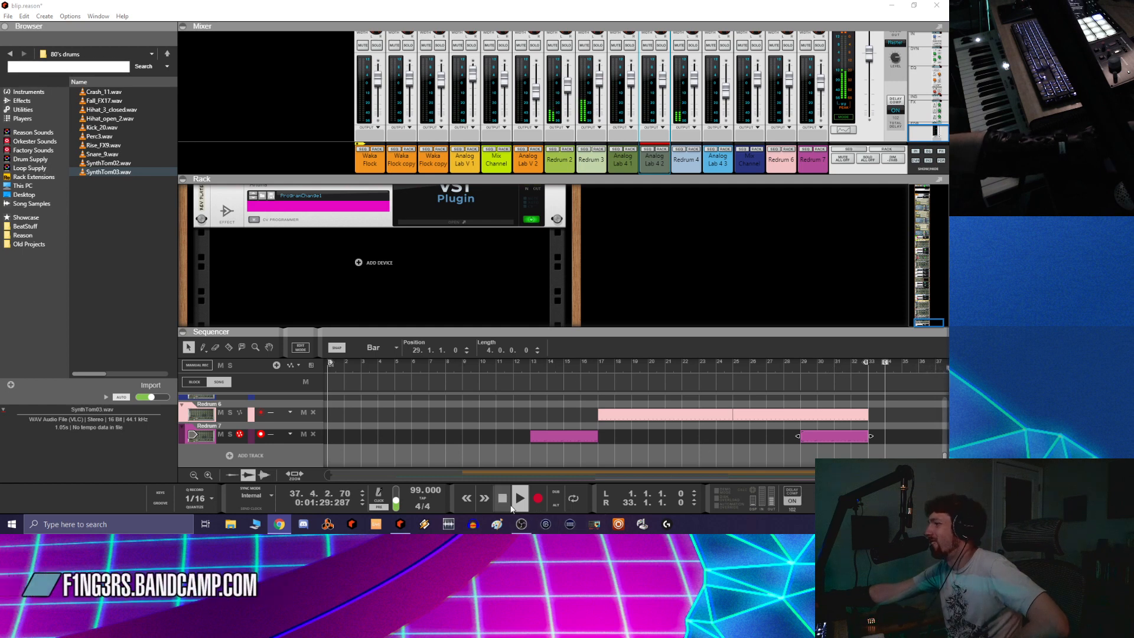
# Stop playback and return the song position to bar 1
pyautogui.click(502, 503)
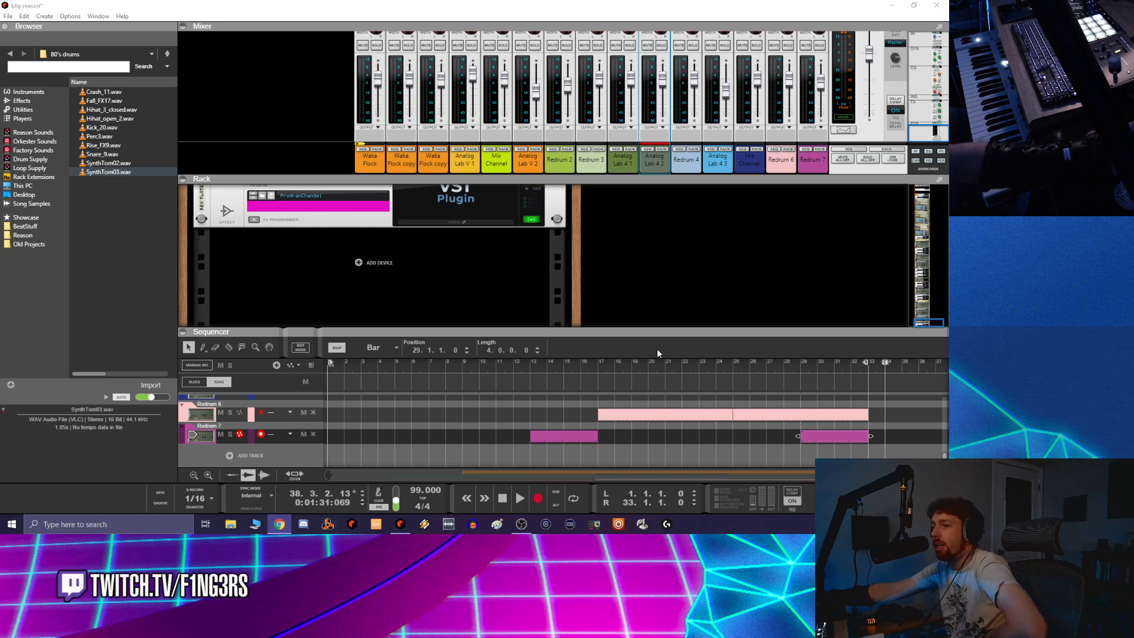
pyautogui.click(505, 499)
pyautogui.click(505, 498)
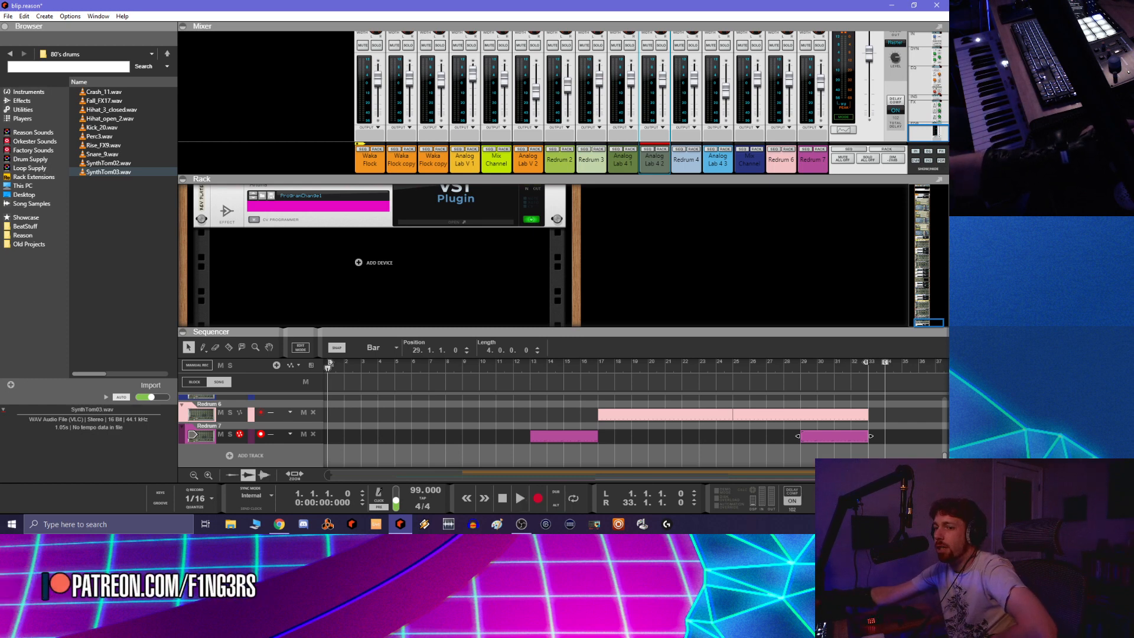
pyautogui.hotkey('alt', 'Tab')
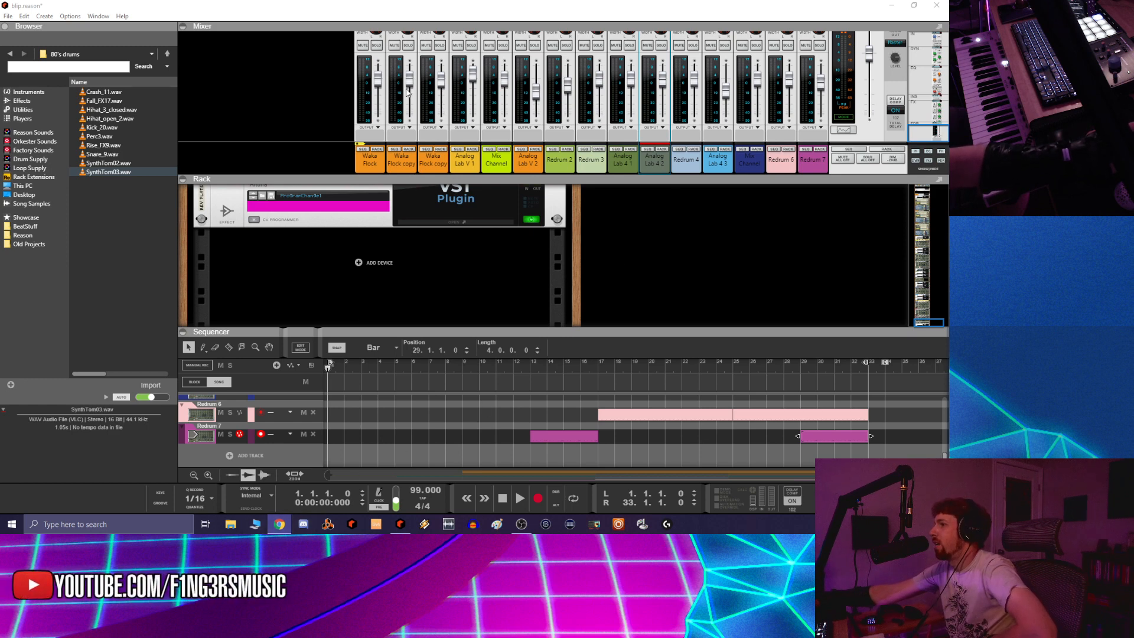
# Solo the Waka Flock channel and its two copies and play them from bar 9
pyautogui.click(376, 46)
pyautogui.click(408, 46)
pyautogui.click(440, 46)
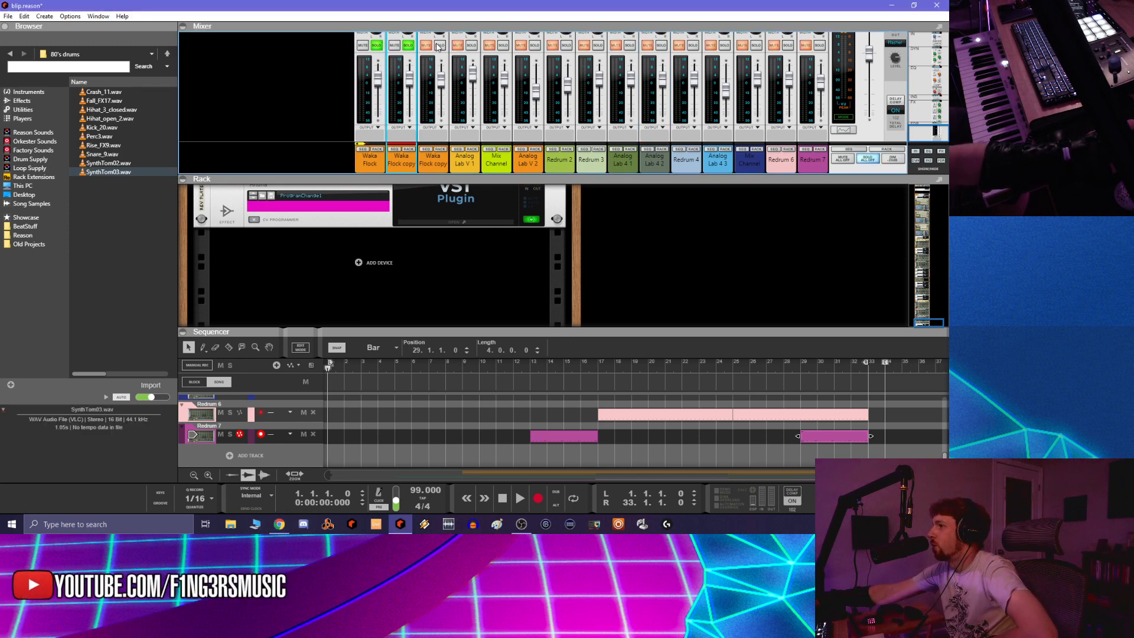
pyautogui.click(519, 499)
pyautogui.scroll(1, 456, 392)
pyautogui.scroll(3, 461, 383)
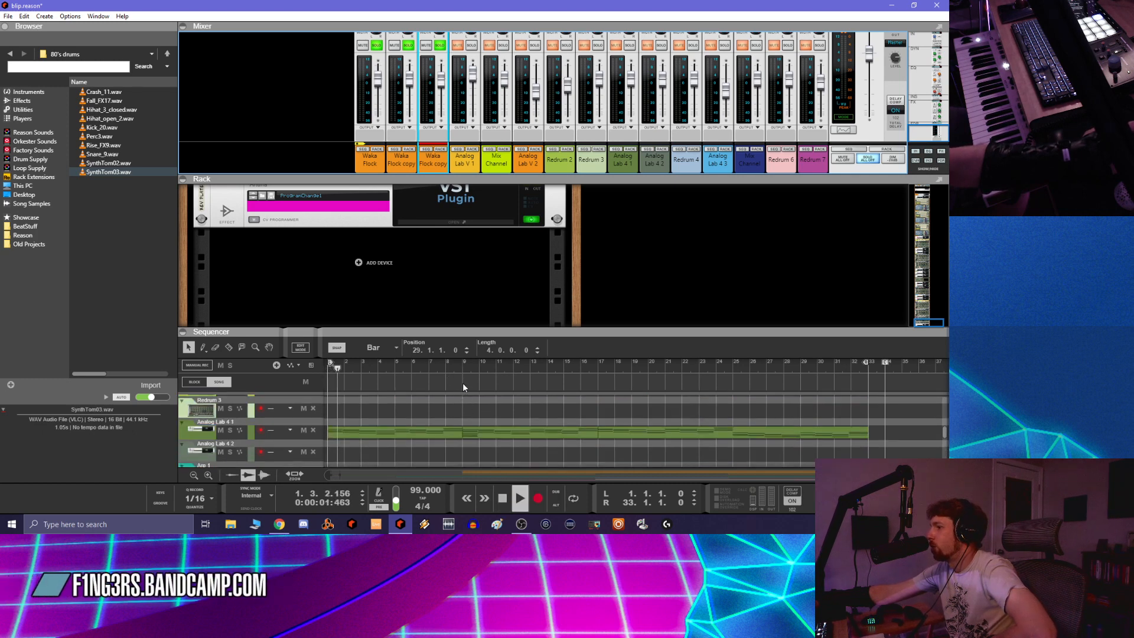
pyautogui.click(466, 370)
pyautogui.scroll(4, 467, 408)
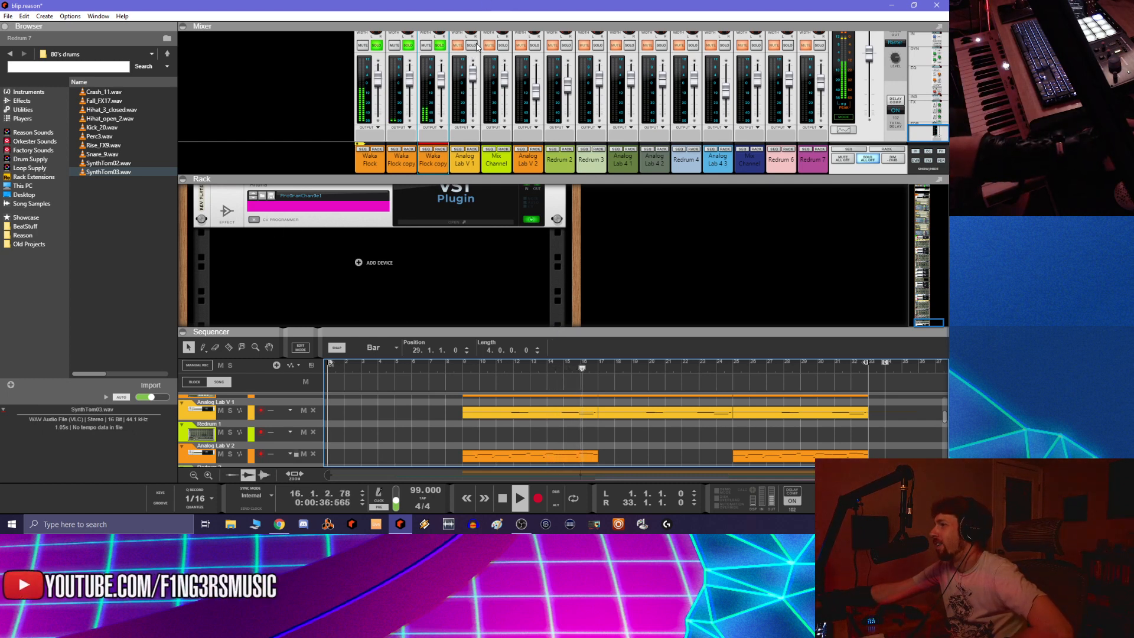
# Add Analog Lab V 1 and the green Mix Channel to the soloed channels during playback
pyautogui.click(473, 45)
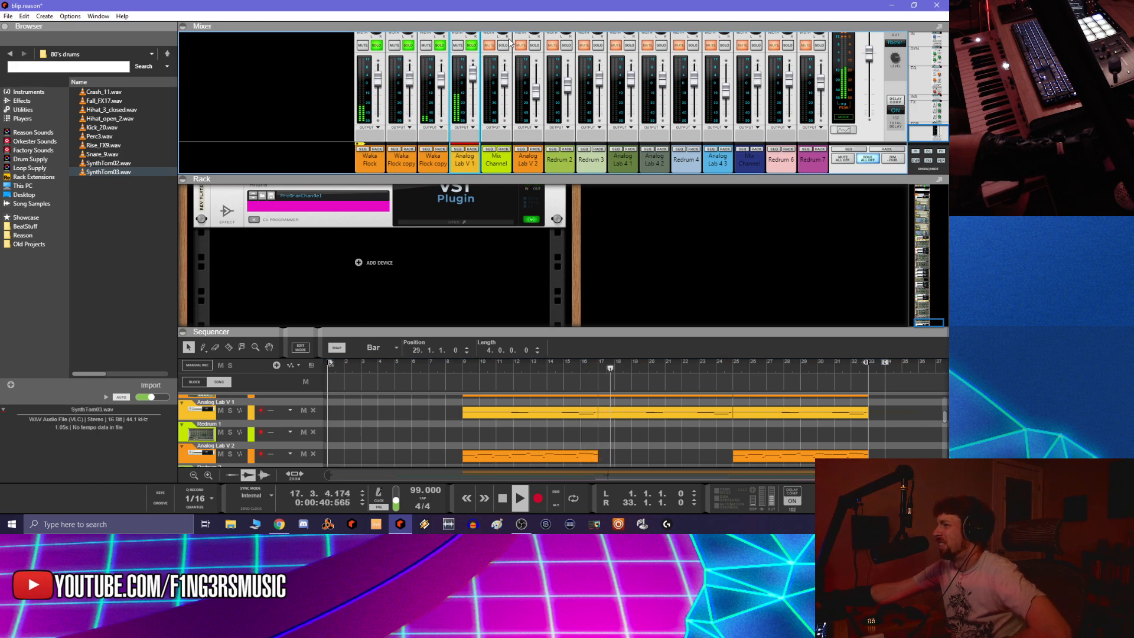
pyautogui.click(502, 46)
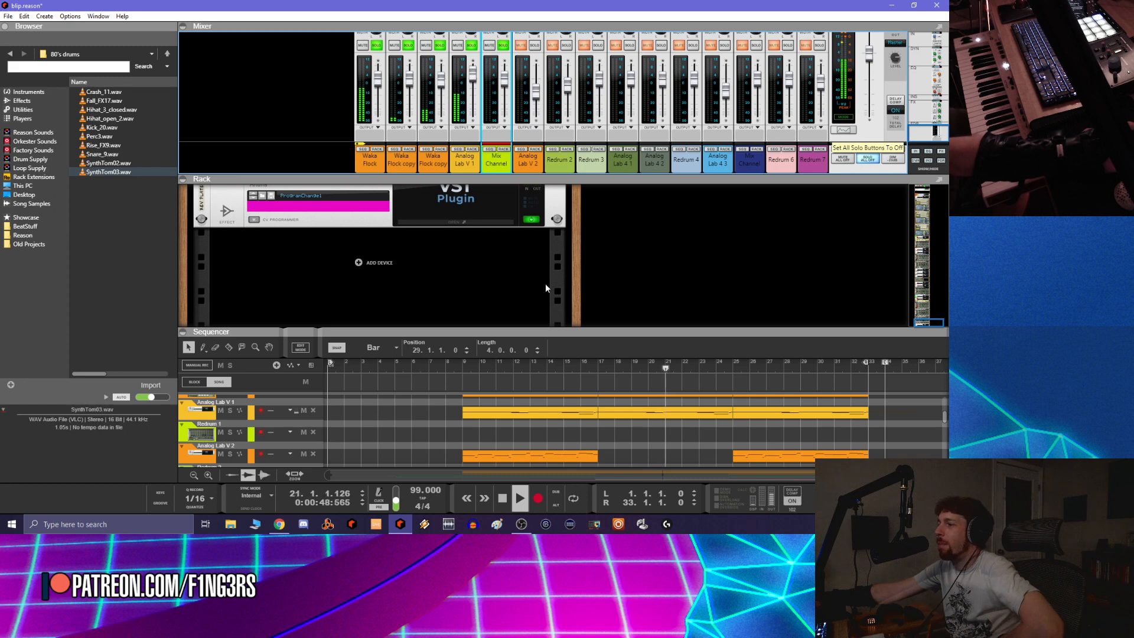
pyautogui.click(527, 533)
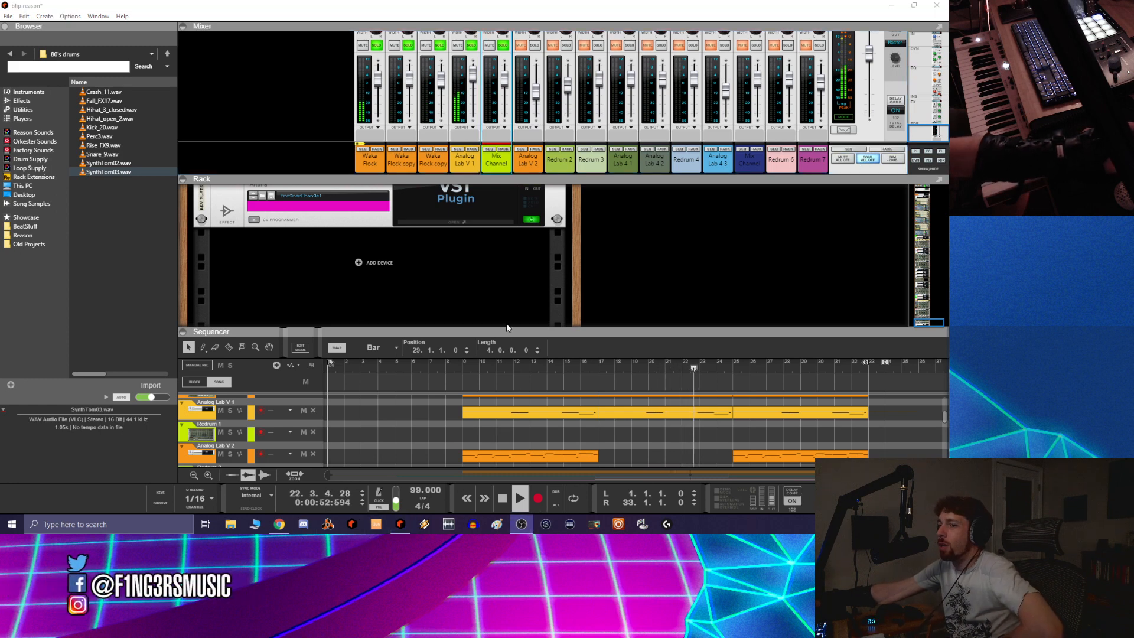
# Stop playback, turn off all channel solos and return the song position to the start
pyautogui.click(504, 499)
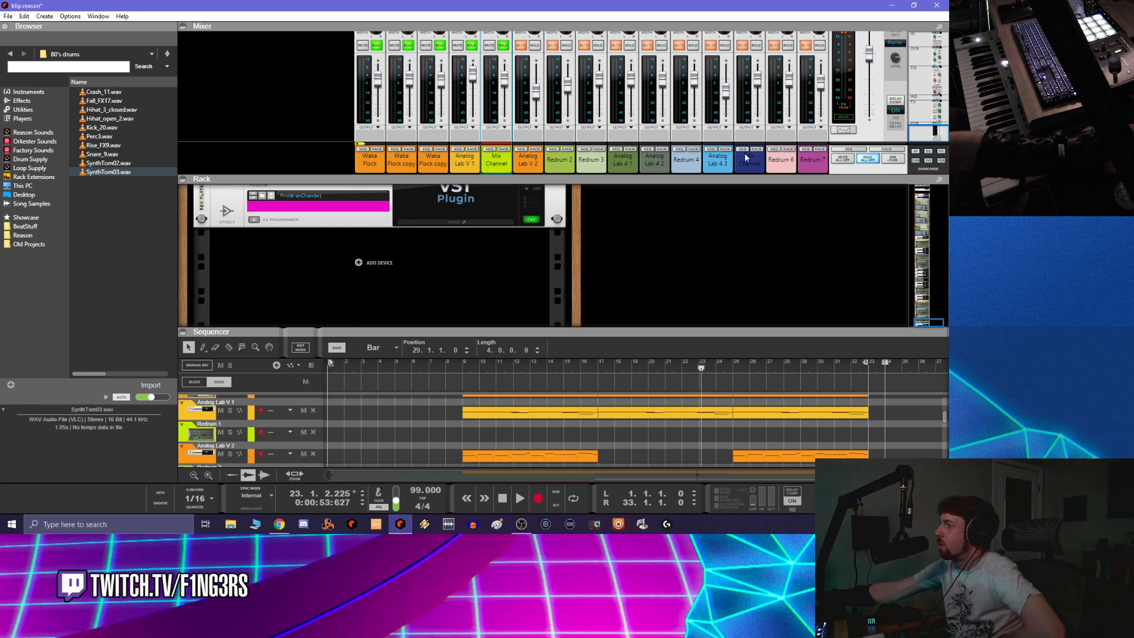
pyautogui.click(833, 167)
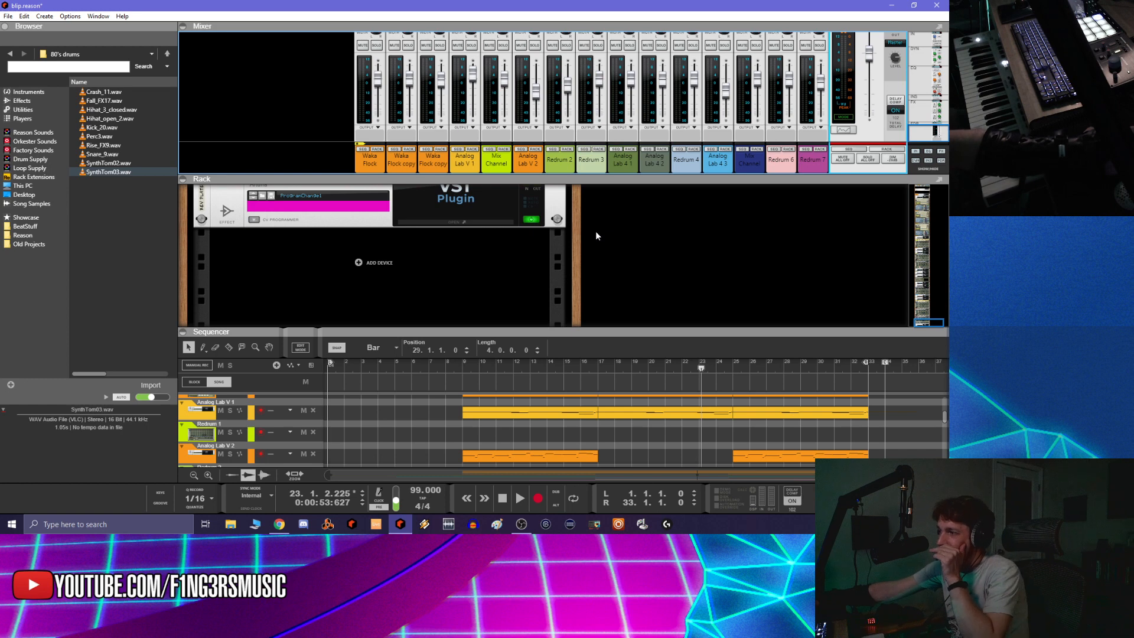
pyautogui.click(601, 361)
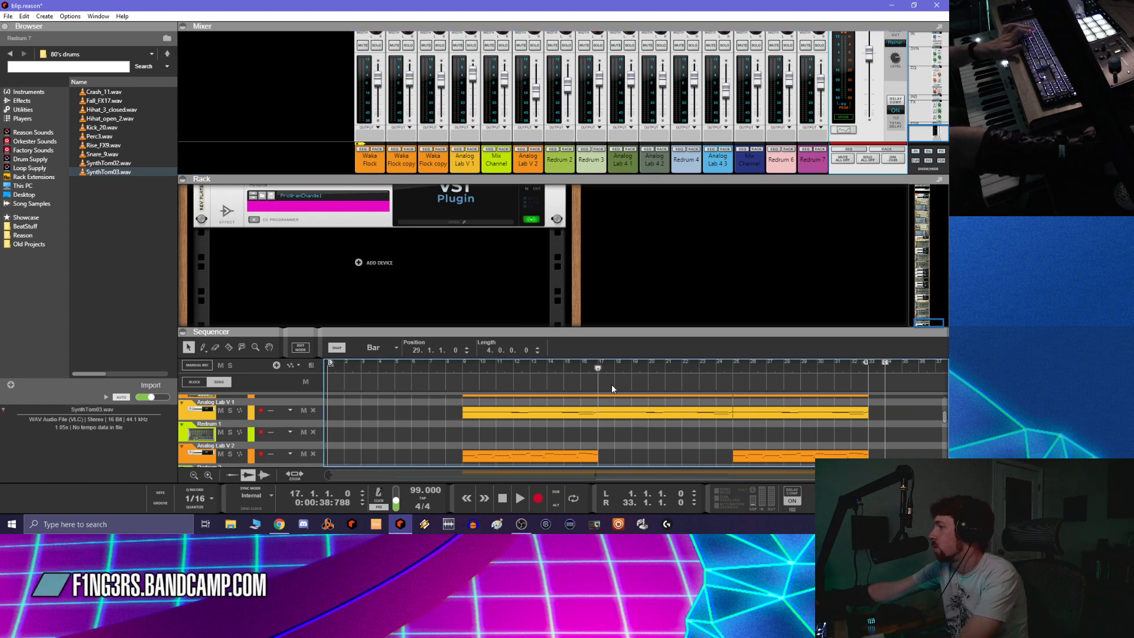
pyautogui.scroll(-3, 626, 417)
pyautogui.scroll(5, 627, 416)
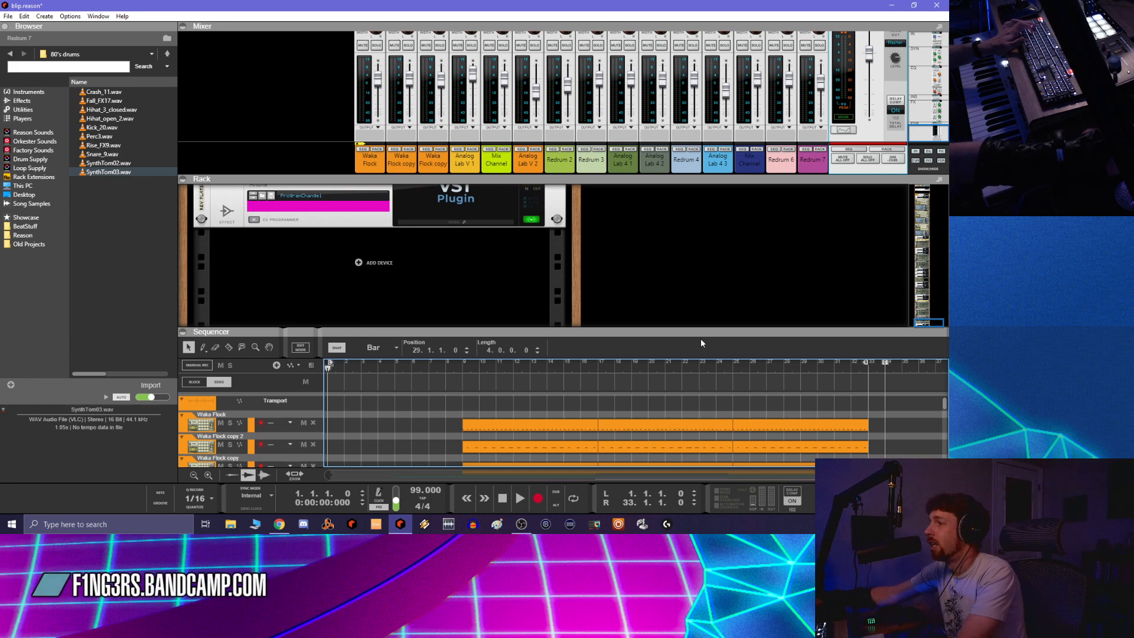
pyautogui.click(774, 292)
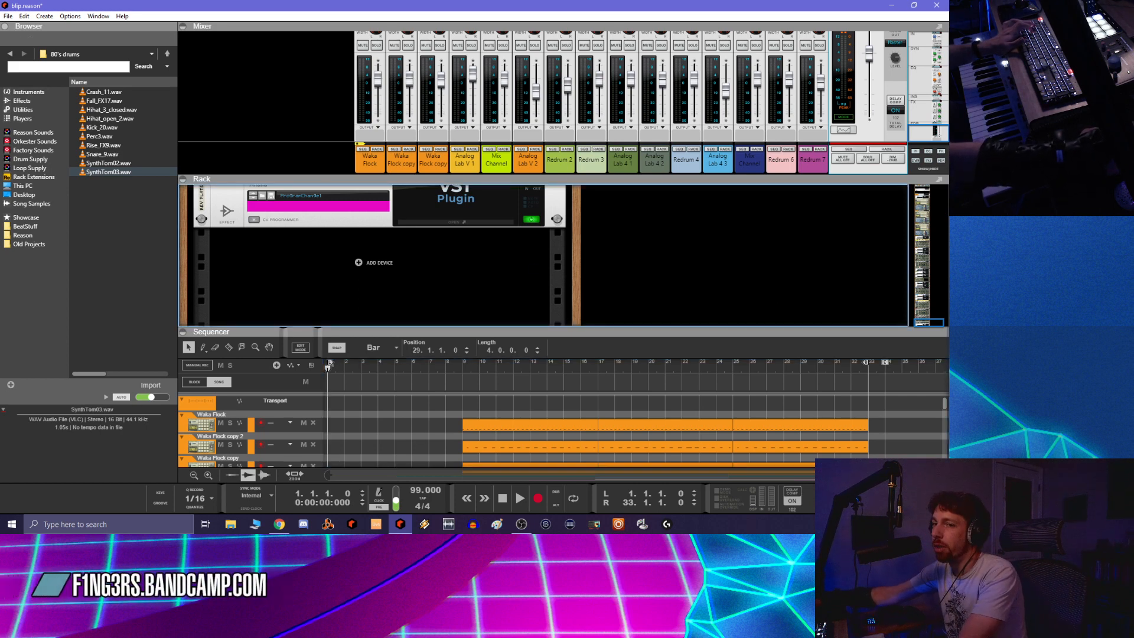